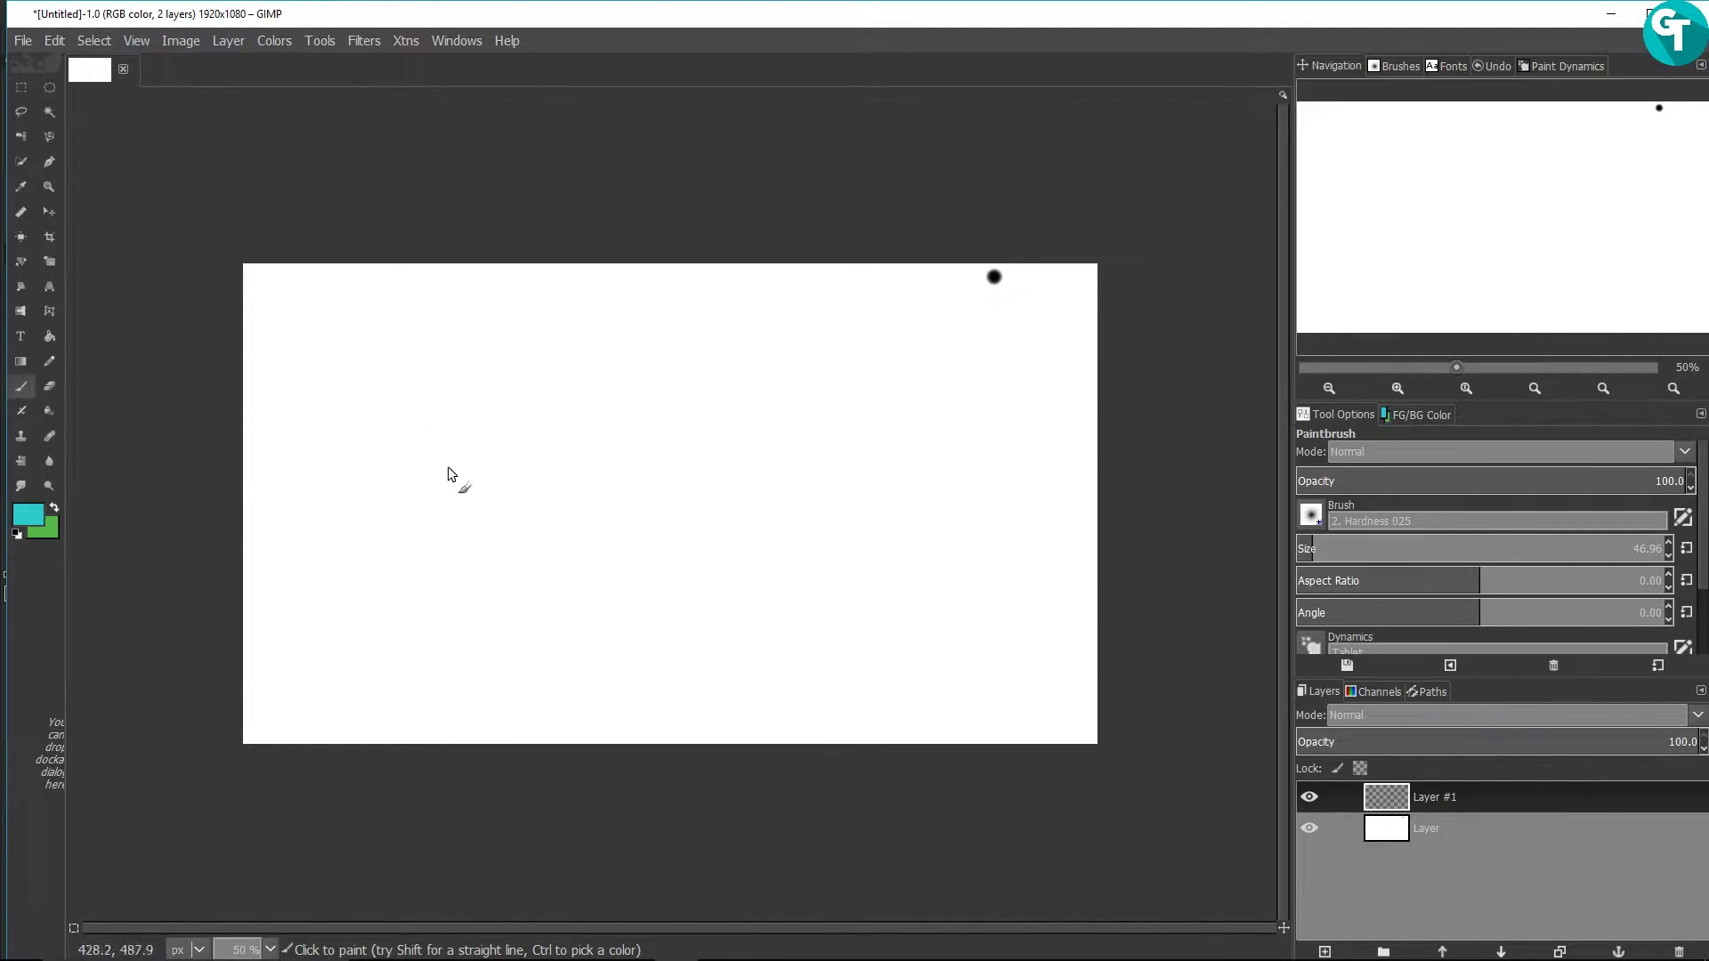
Step: Paint several teal diagonal strokes of varying pressure across the middle of the canvas with the Paintbrush
{"action": "left_click_drag", "start_coordinate": [415, 504], "coordinate": [584, 392]}
{"action": "mouse_move", "coordinate": [412, 566]}
{"action": "left_mouse_down"}
{"action": "mouse_move", "coordinate": [557, 483]}
{"action": "mouse_move", "coordinate": [559, 529]}
{"action": "mouse_move", "coordinate": [764, 480]}
{"action": "left_mouse_up"}
{"action": "left_click_drag", "start_coordinate": [566, 606], "coordinate": [903, 481]}
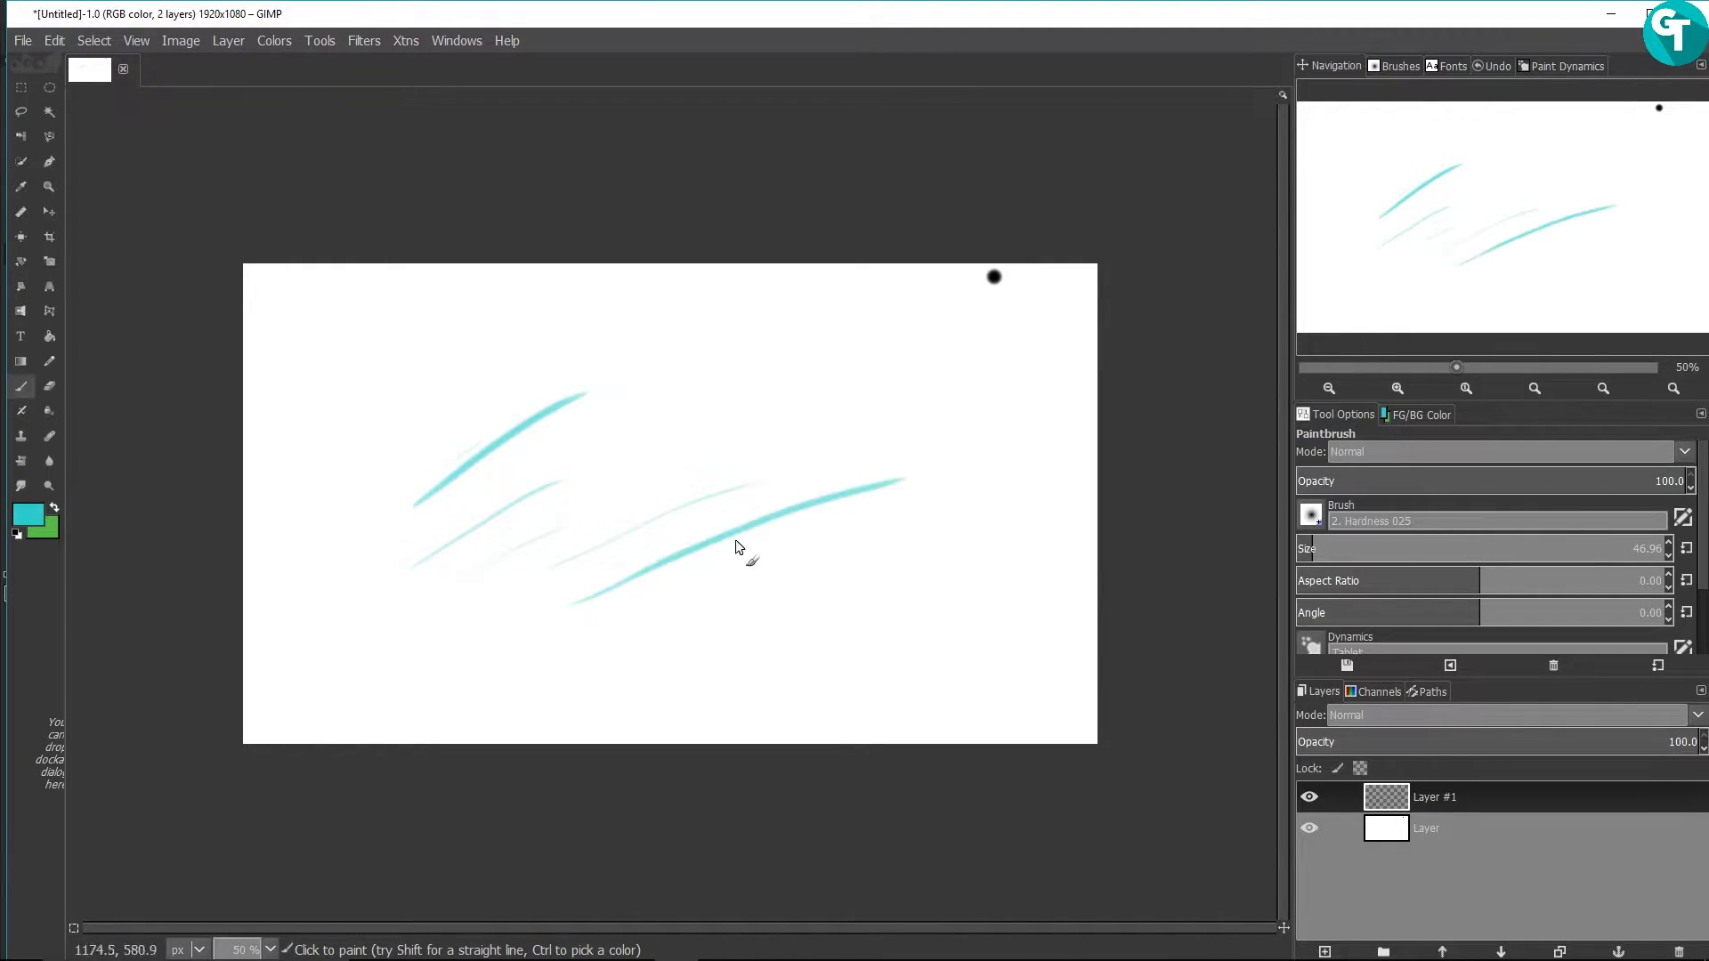
{"action": "mouse_move", "coordinate": [677, 445]}
{"action": "left_mouse_down"}
{"action": "mouse_move", "coordinate": [868, 361]}
{"action": "mouse_move", "coordinate": [684, 396]}
{"action": "mouse_move", "coordinate": [843, 342]}
{"action": "left_mouse_up"}
{"action": "left_click_drag", "start_coordinate": [954, 340], "coordinate": [771, 445]}
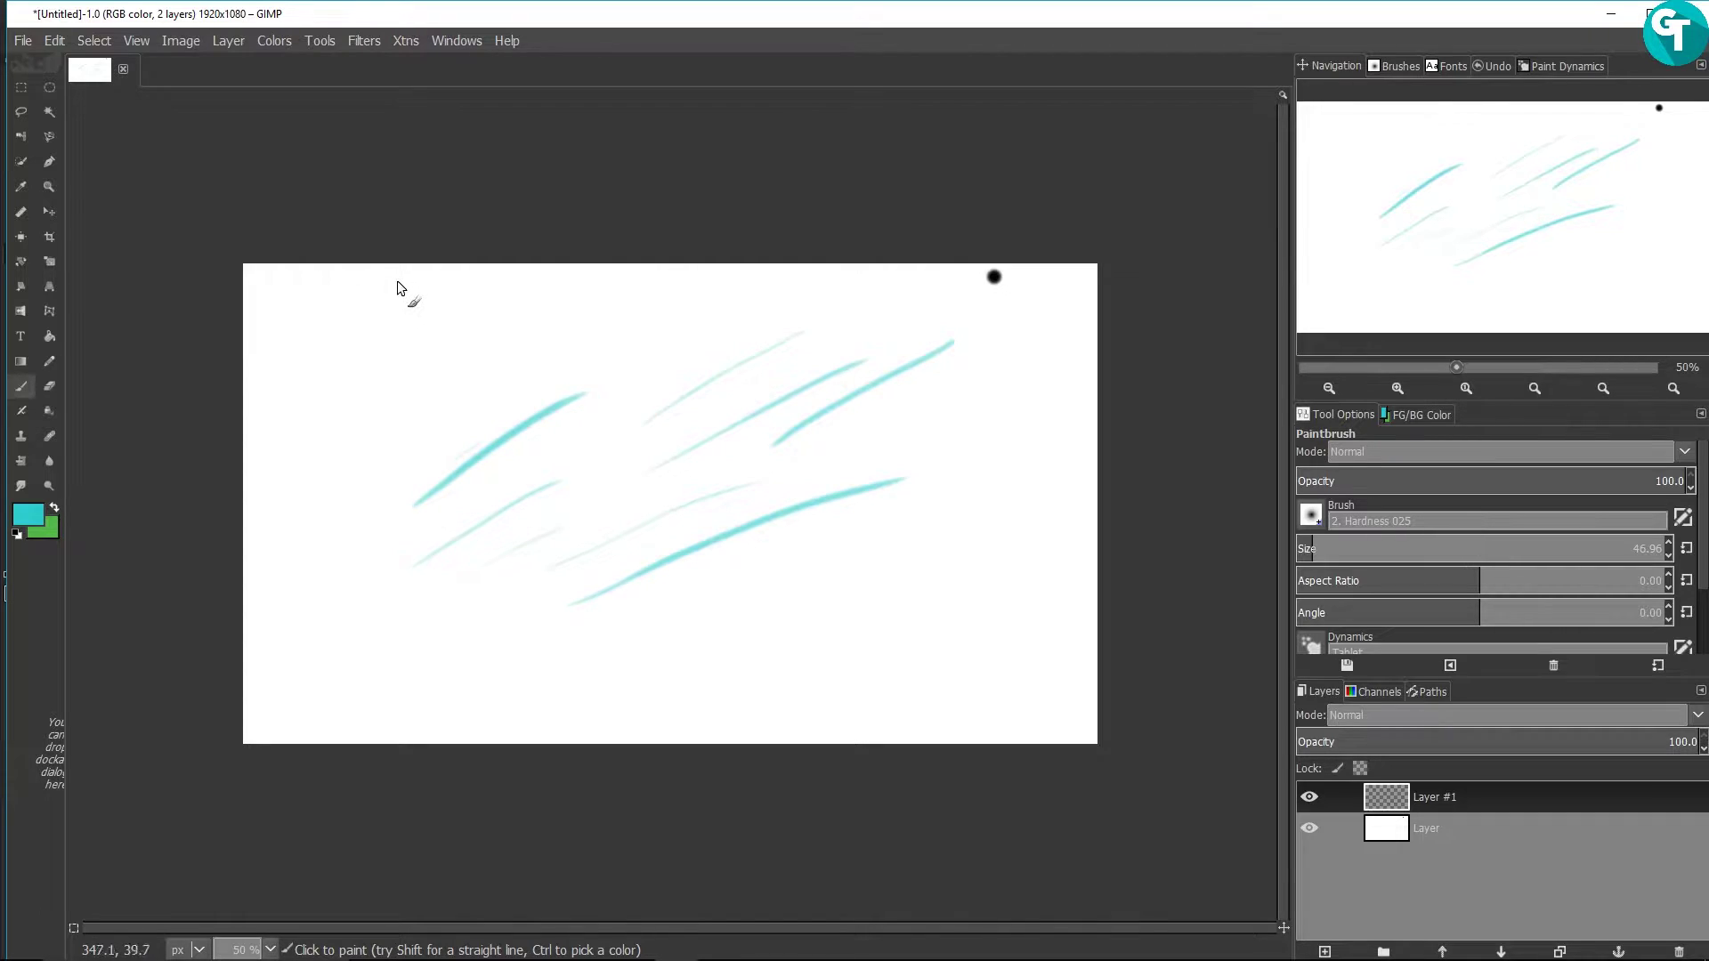
Step: Paint a long, slow, wobbly teal line down the left part of the canvas
{"action": "left_click_drag", "start_coordinate": [399, 296], "coordinate": [411, 455]}
{"action": "left_click_drag", "start_coordinate": [415, 516], "coordinate": [423, 544]}
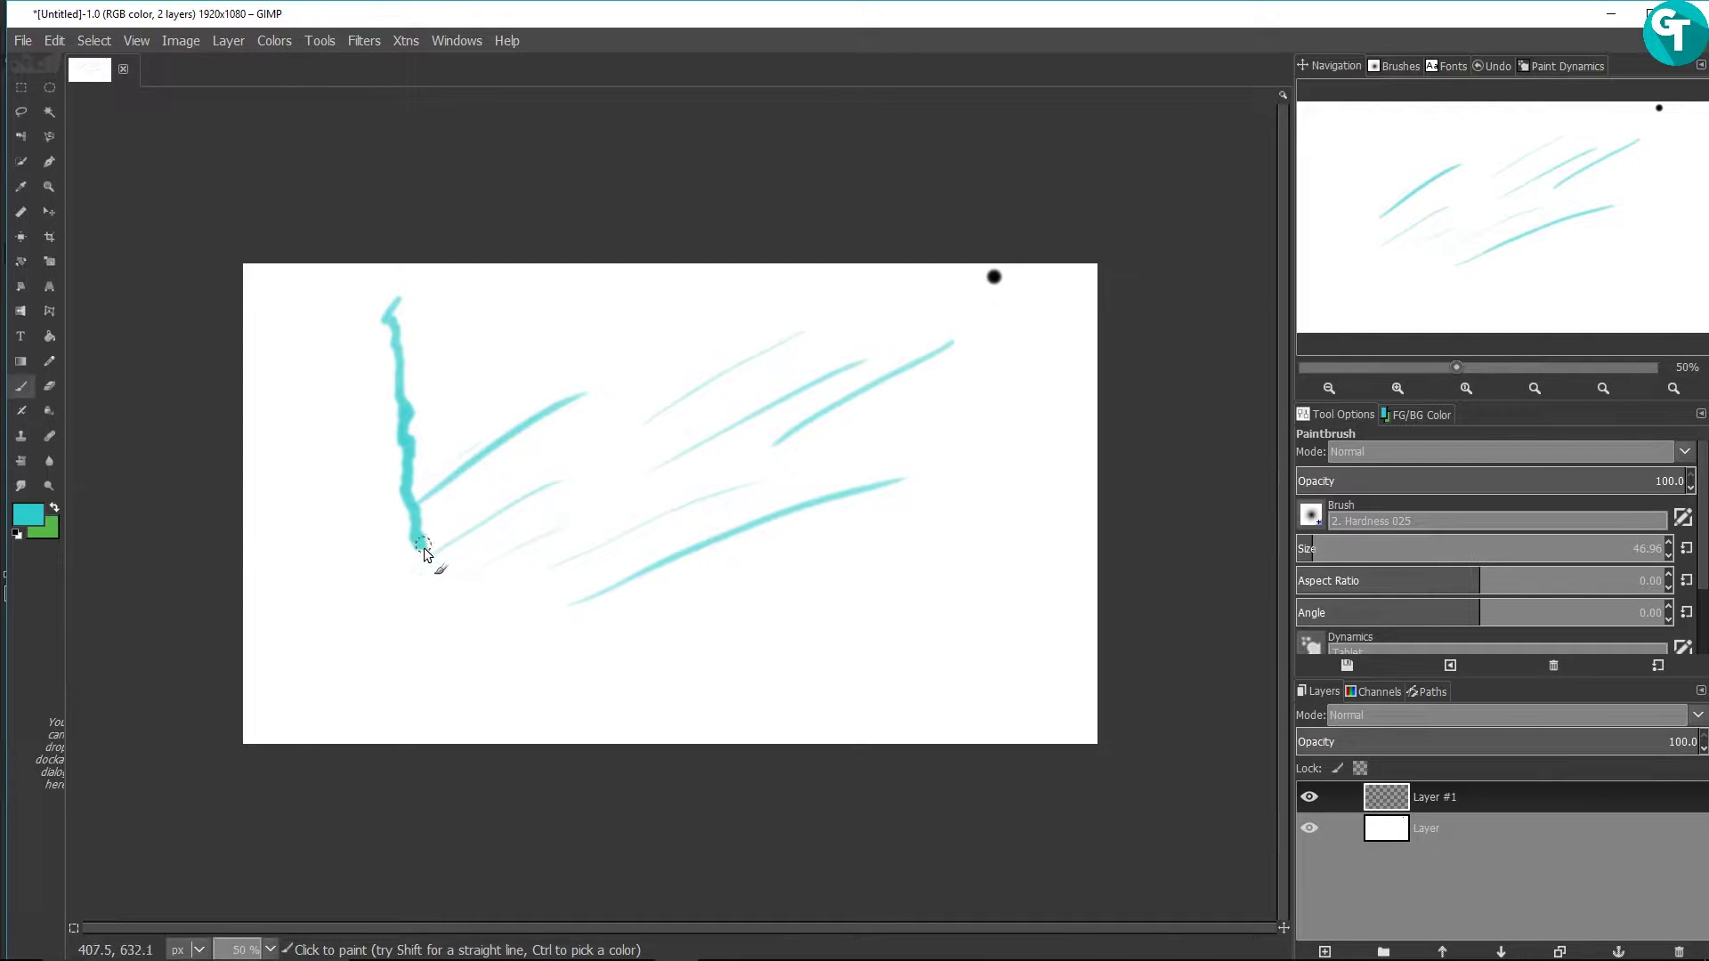
{"action": "left_click_drag", "start_coordinate": [439, 638], "coordinate": [475, 708]}
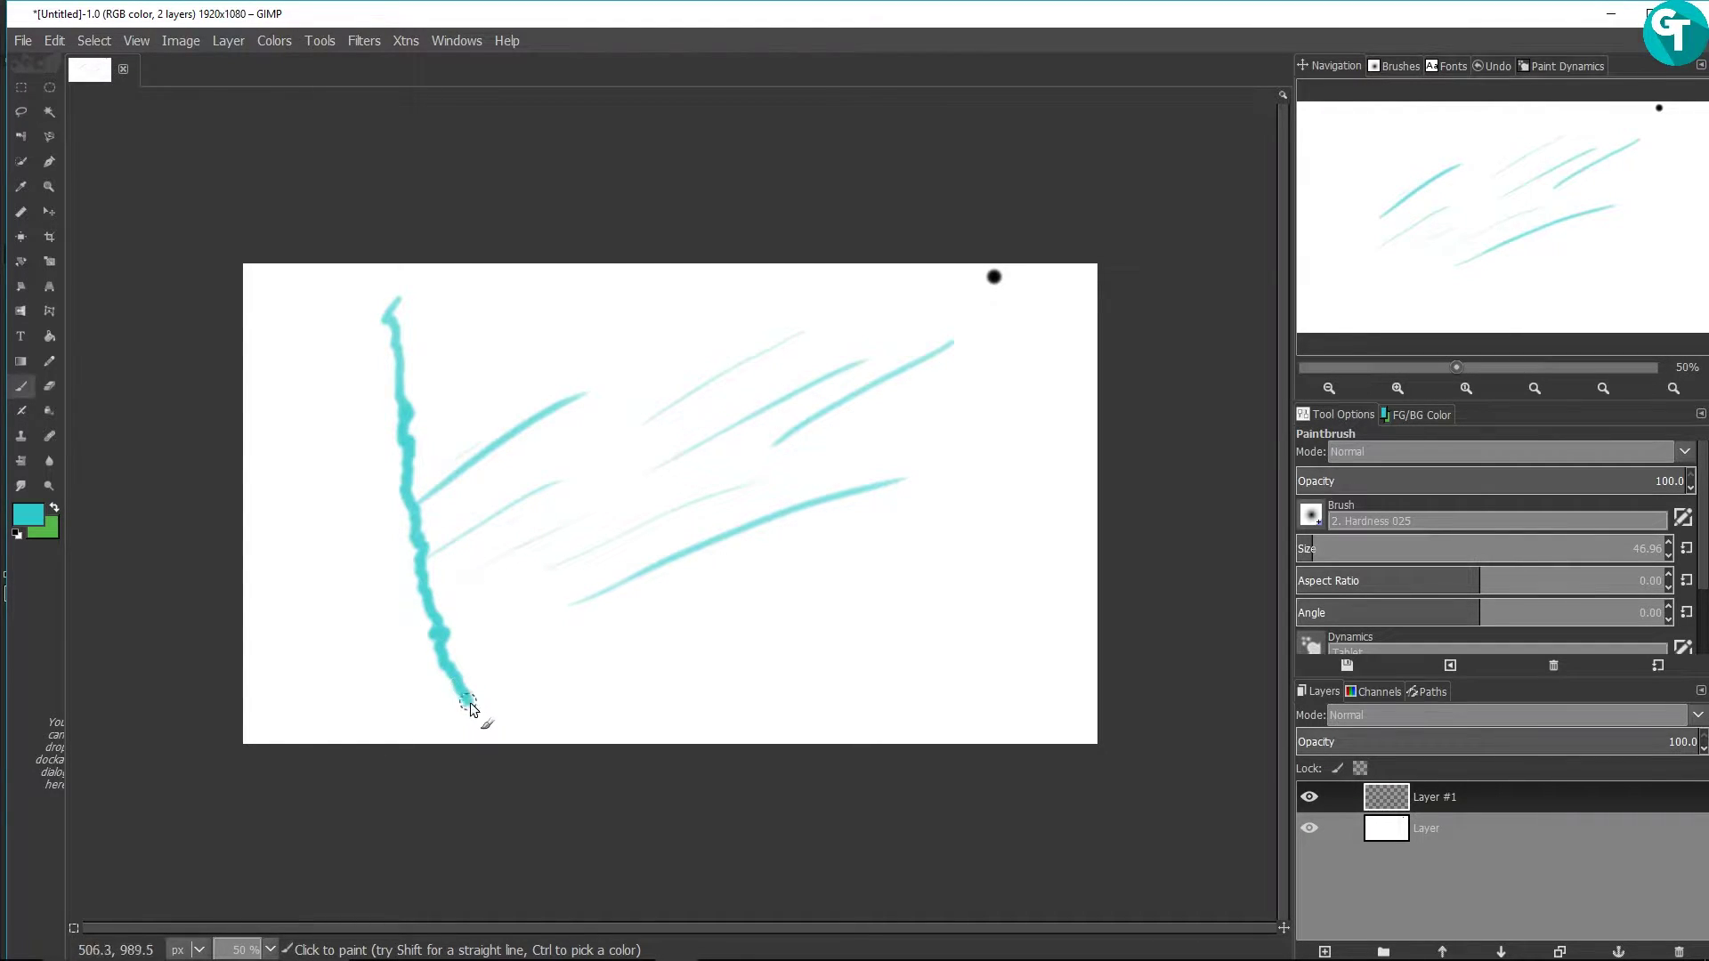
Step: Add light, quick diagonal teal strokes between the wobbly line and the existing strokes
{"action": "left_click_drag", "start_coordinate": [515, 372], "coordinate": [610, 322]}
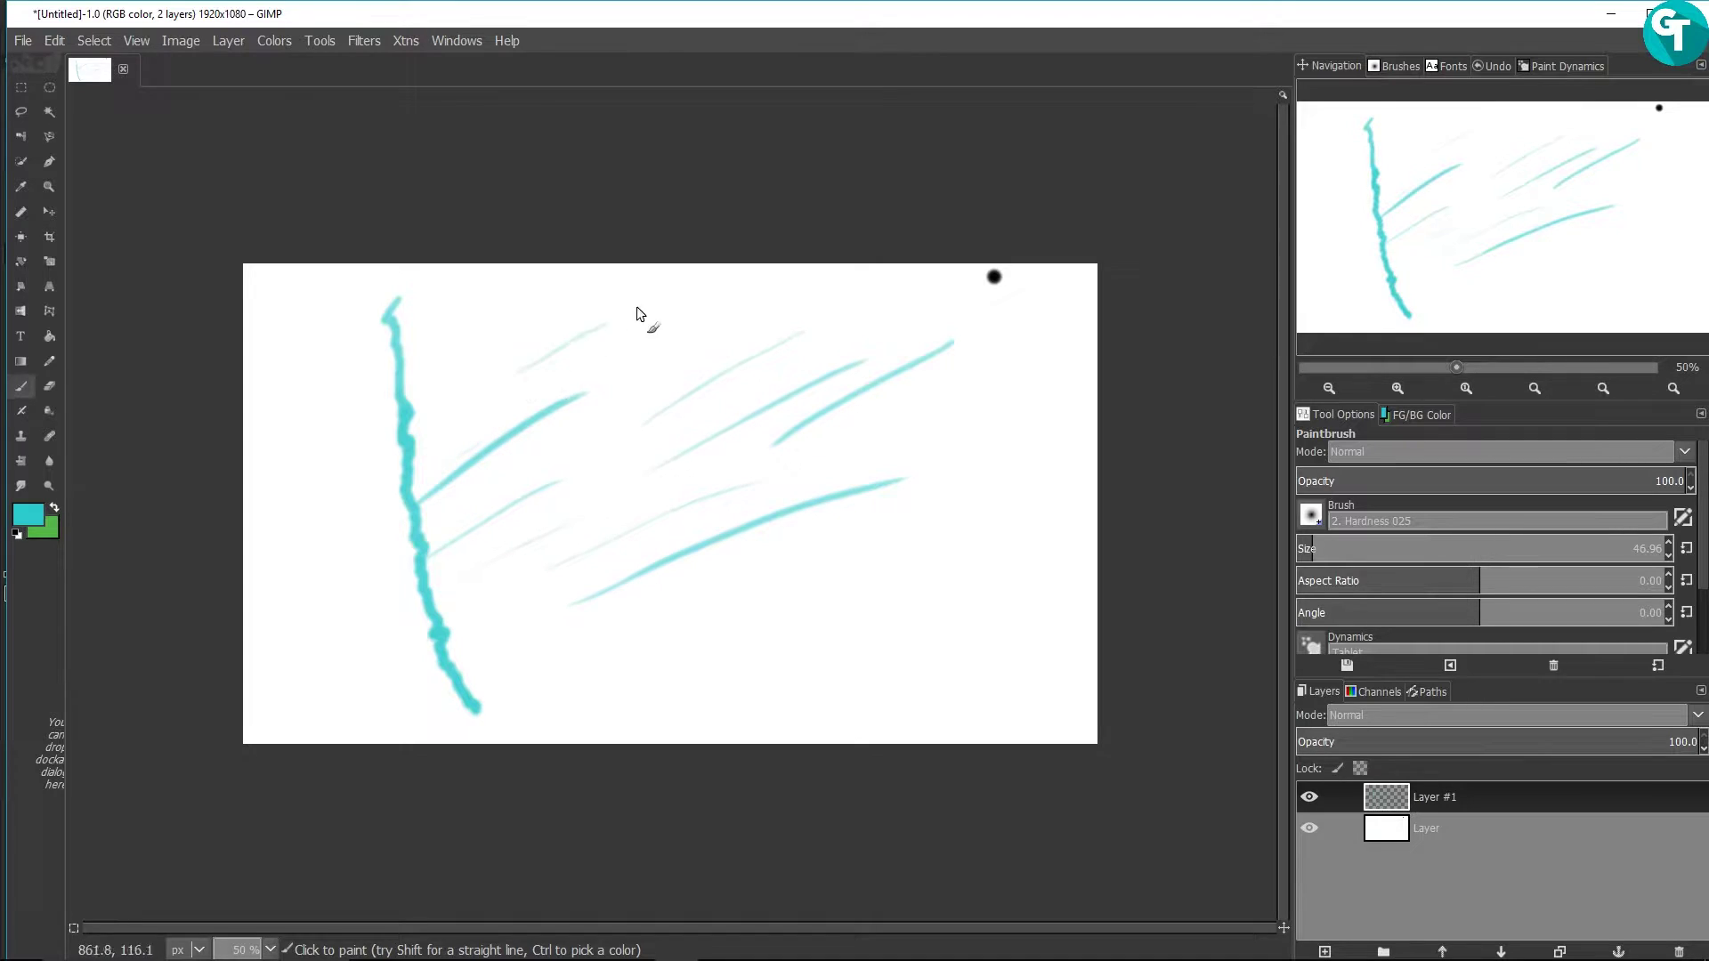
{"action": "left_click_drag", "start_coordinate": [499, 425], "coordinate": [659, 349]}
{"action": "mouse_move", "coordinate": [558, 478]}
{"action": "left_mouse_down"}
{"action": "mouse_move", "coordinate": [715, 401]}
{"action": "mouse_move", "coordinate": [744, 427]}
{"action": "left_mouse_up"}
{"action": "left_click_drag", "start_coordinate": [641, 515], "coordinate": [820, 421]}
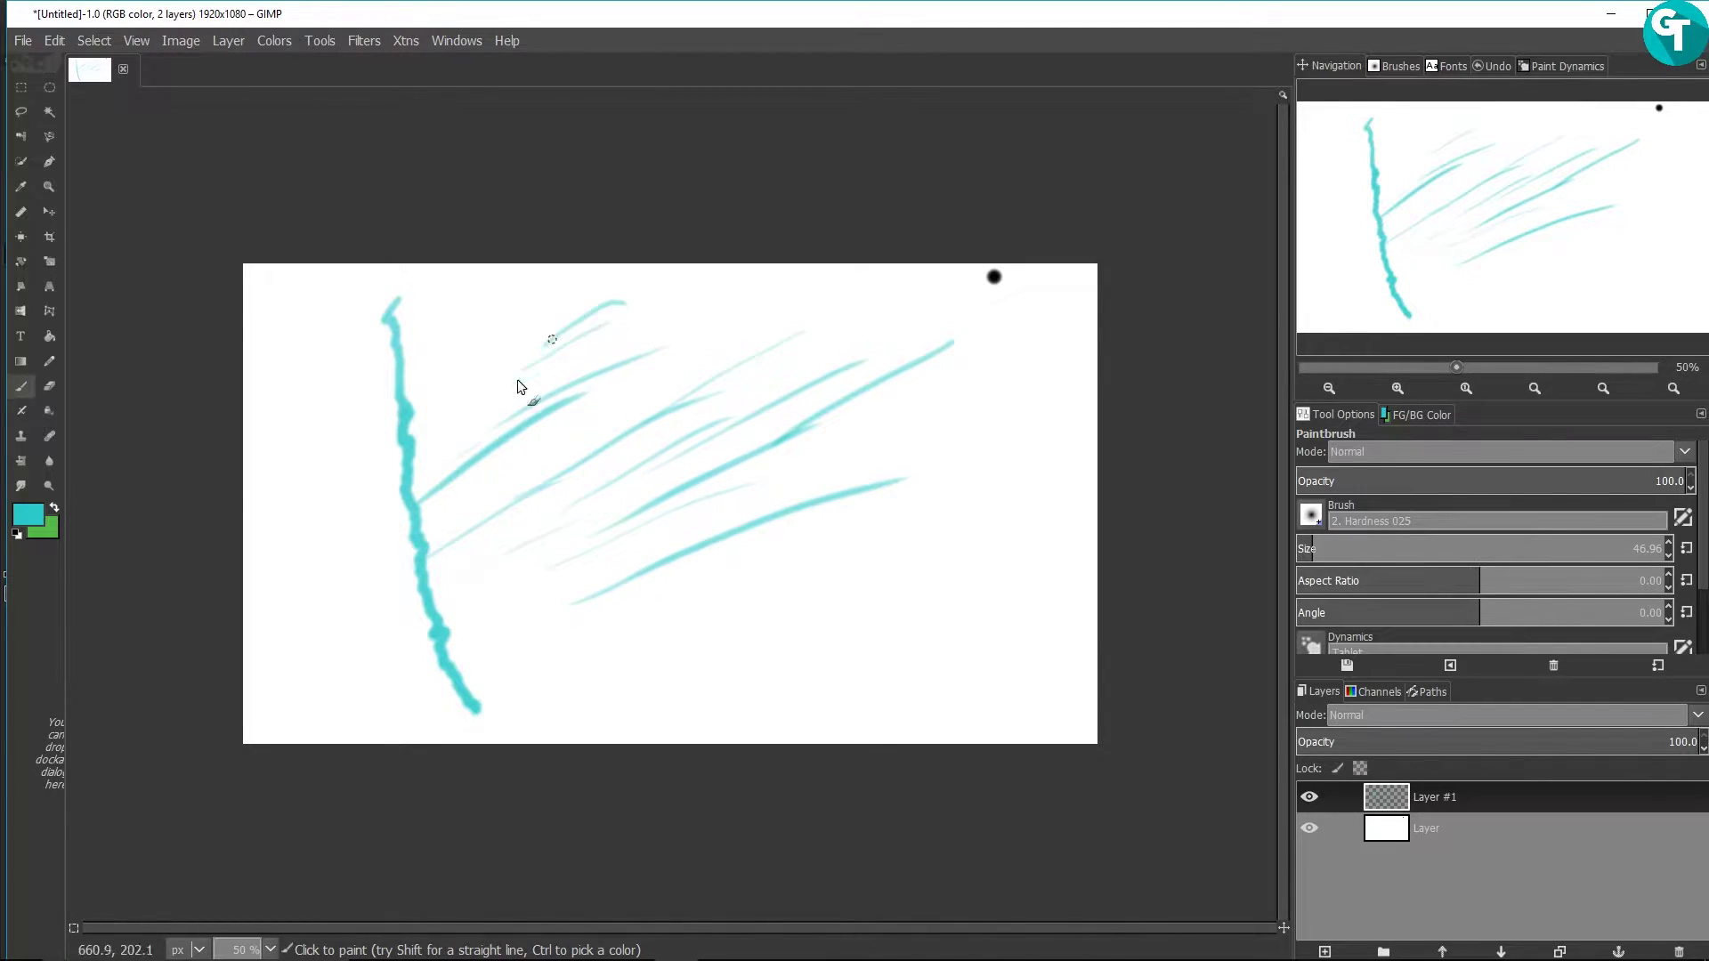
Step: Paint two large overlapping teal loops and a third oval near the upper right of the canvas
{"action": "left_click_drag", "start_coordinate": [531, 365], "coordinate": [674, 365]}
{"action": "mouse_move", "coordinate": [628, 431]}
{"action": "left_mouse_down"}
{"action": "mouse_move", "coordinate": [807, 503]}
{"action": "mouse_move", "coordinate": [764, 428]}
{"action": "left_mouse_up"}
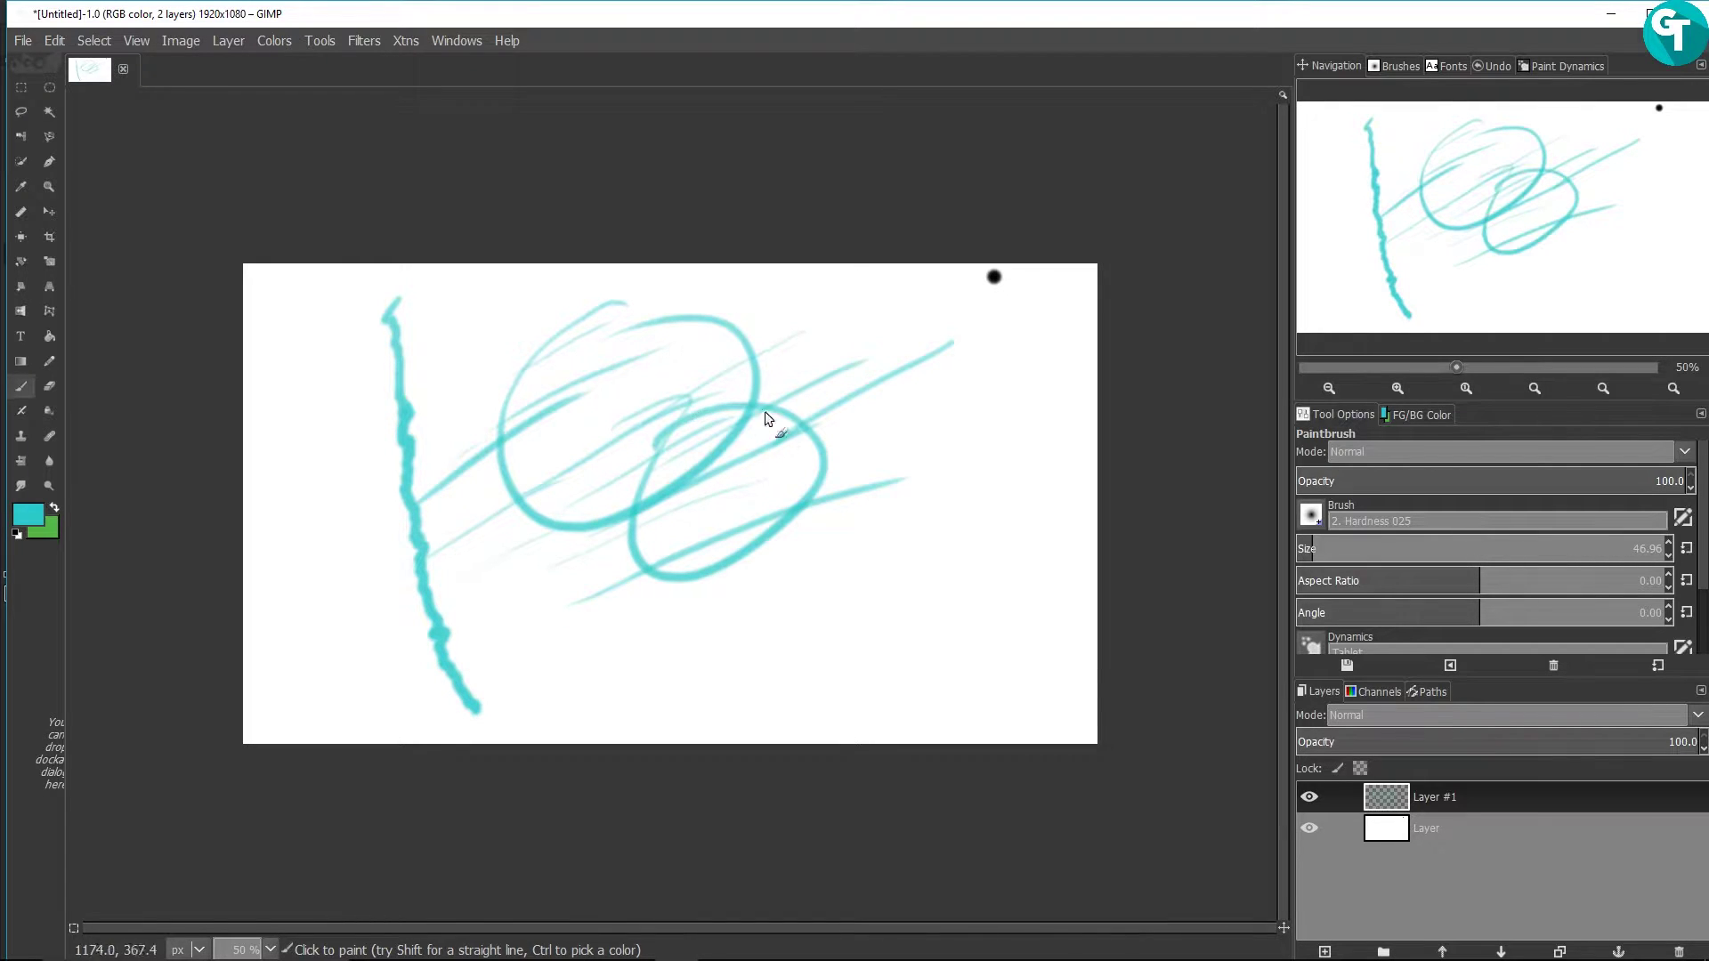
{"action": "mouse_move", "coordinate": [839, 331]}
{"action": "left_mouse_down"}
{"action": "mouse_move", "coordinate": [939, 395]}
{"action": "mouse_move", "coordinate": [817, 388]}
{"action": "left_mouse_up"}
Step: Paint teal zigzags across the lower right of the canvas and a long scribble from the black dot down to the left
{"action": "mouse_move", "coordinate": [538, 378]}
{"action": "left_mouse_down"}
{"action": "mouse_move", "coordinate": [592, 369]}
{"action": "mouse_move", "coordinate": [583, 452]}
{"action": "mouse_move", "coordinate": [521, 561]}
{"action": "mouse_move", "coordinate": [581, 617]}
{"action": "mouse_move", "coordinate": [774, 606]}
{"action": "mouse_move", "coordinate": [1020, 648]}
{"action": "left_mouse_up"}
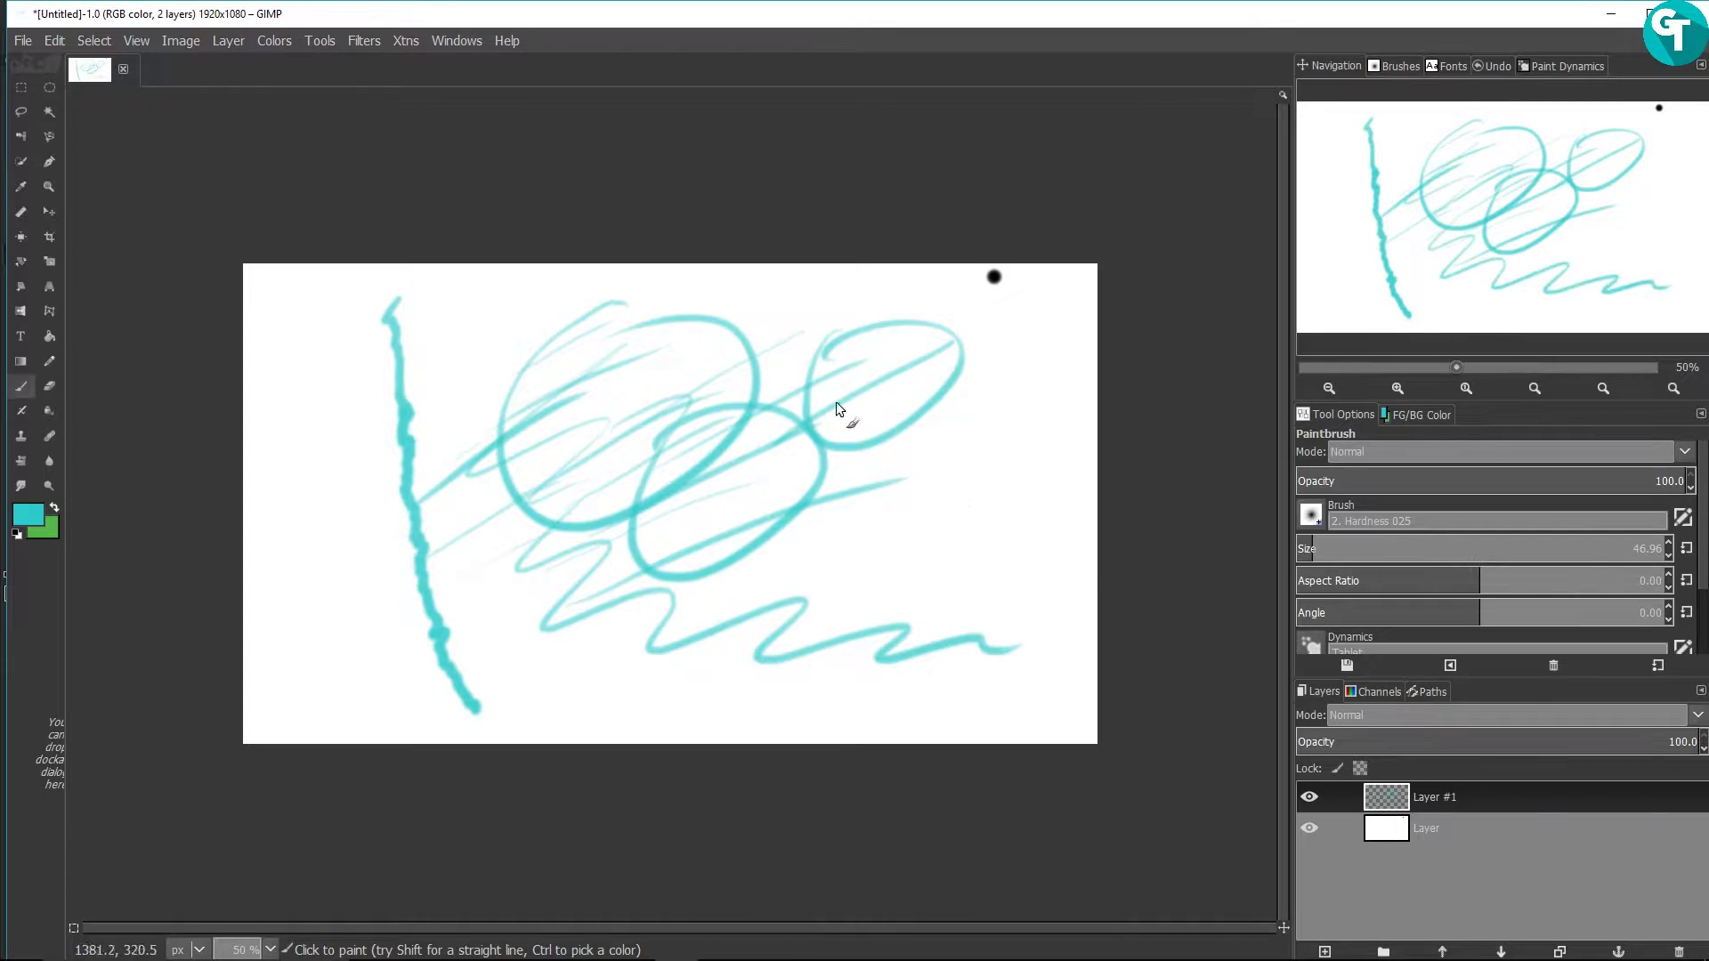
{"action": "mouse_move", "coordinate": [880, 467]}
{"action": "left_mouse_down"}
{"action": "mouse_move", "coordinate": [984, 579]}
{"action": "mouse_move", "coordinate": [1084, 621]}
{"action": "left_mouse_up"}
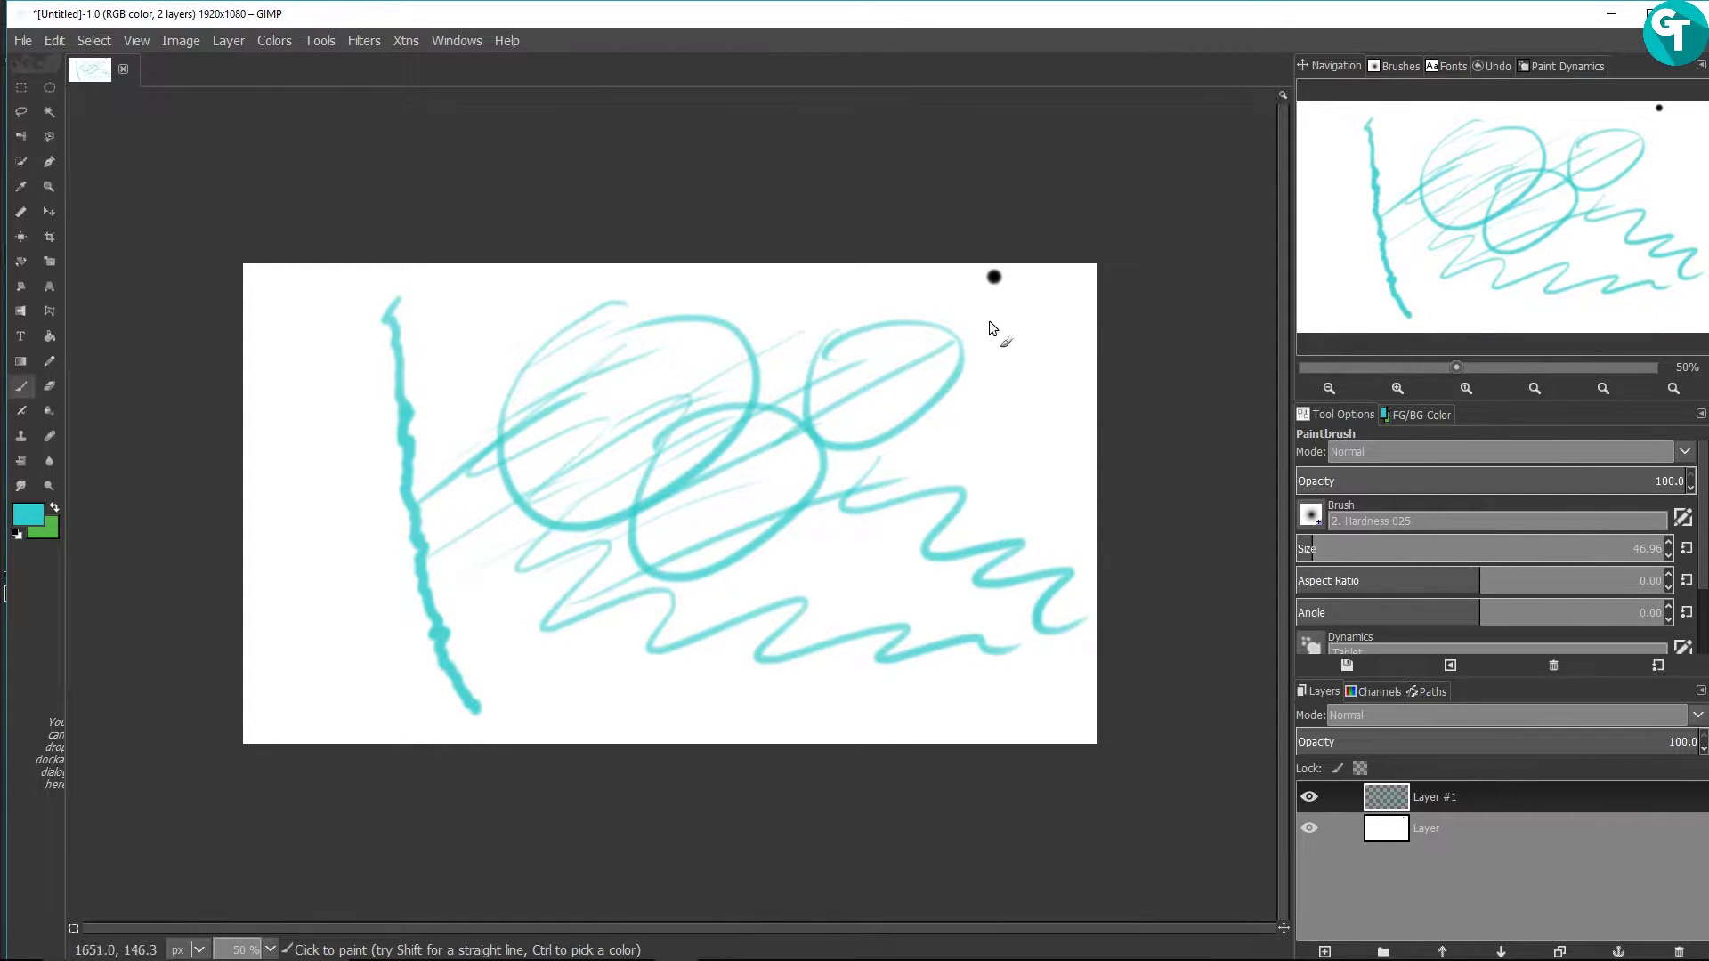
{"action": "mouse_move", "coordinate": [992, 283]}
{"action": "left_mouse_down"}
{"action": "mouse_move", "coordinate": [980, 355]}
{"action": "mouse_move", "coordinate": [927, 428]}
{"action": "mouse_move", "coordinate": [669, 517]}
{"action": "mouse_move", "coordinate": [473, 393]}
{"action": "mouse_move", "coordinate": [679, 527]}
{"action": "mouse_move", "coordinate": [579, 623]}
{"action": "left_mouse_up"}
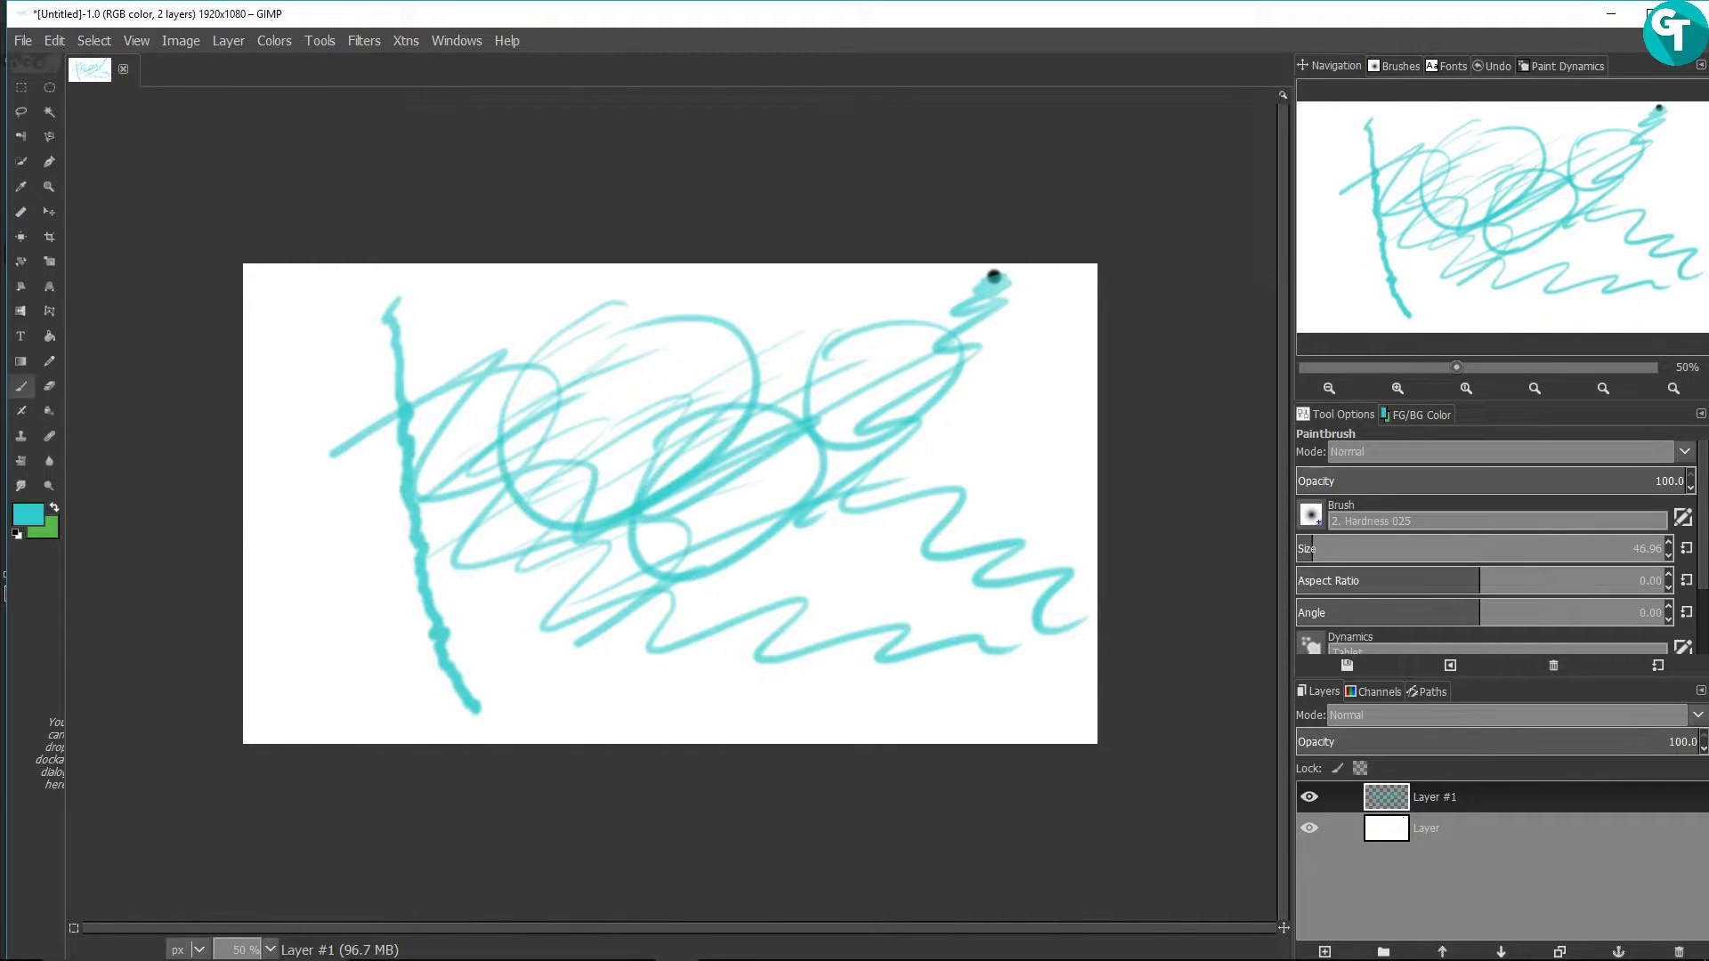
Step: Switch to Photoshop and paint black zigzag strokes on Layer 2, varying the pen pressure from thin to thick
{"action": "mouse_move", "coordinate": [684, 960]}
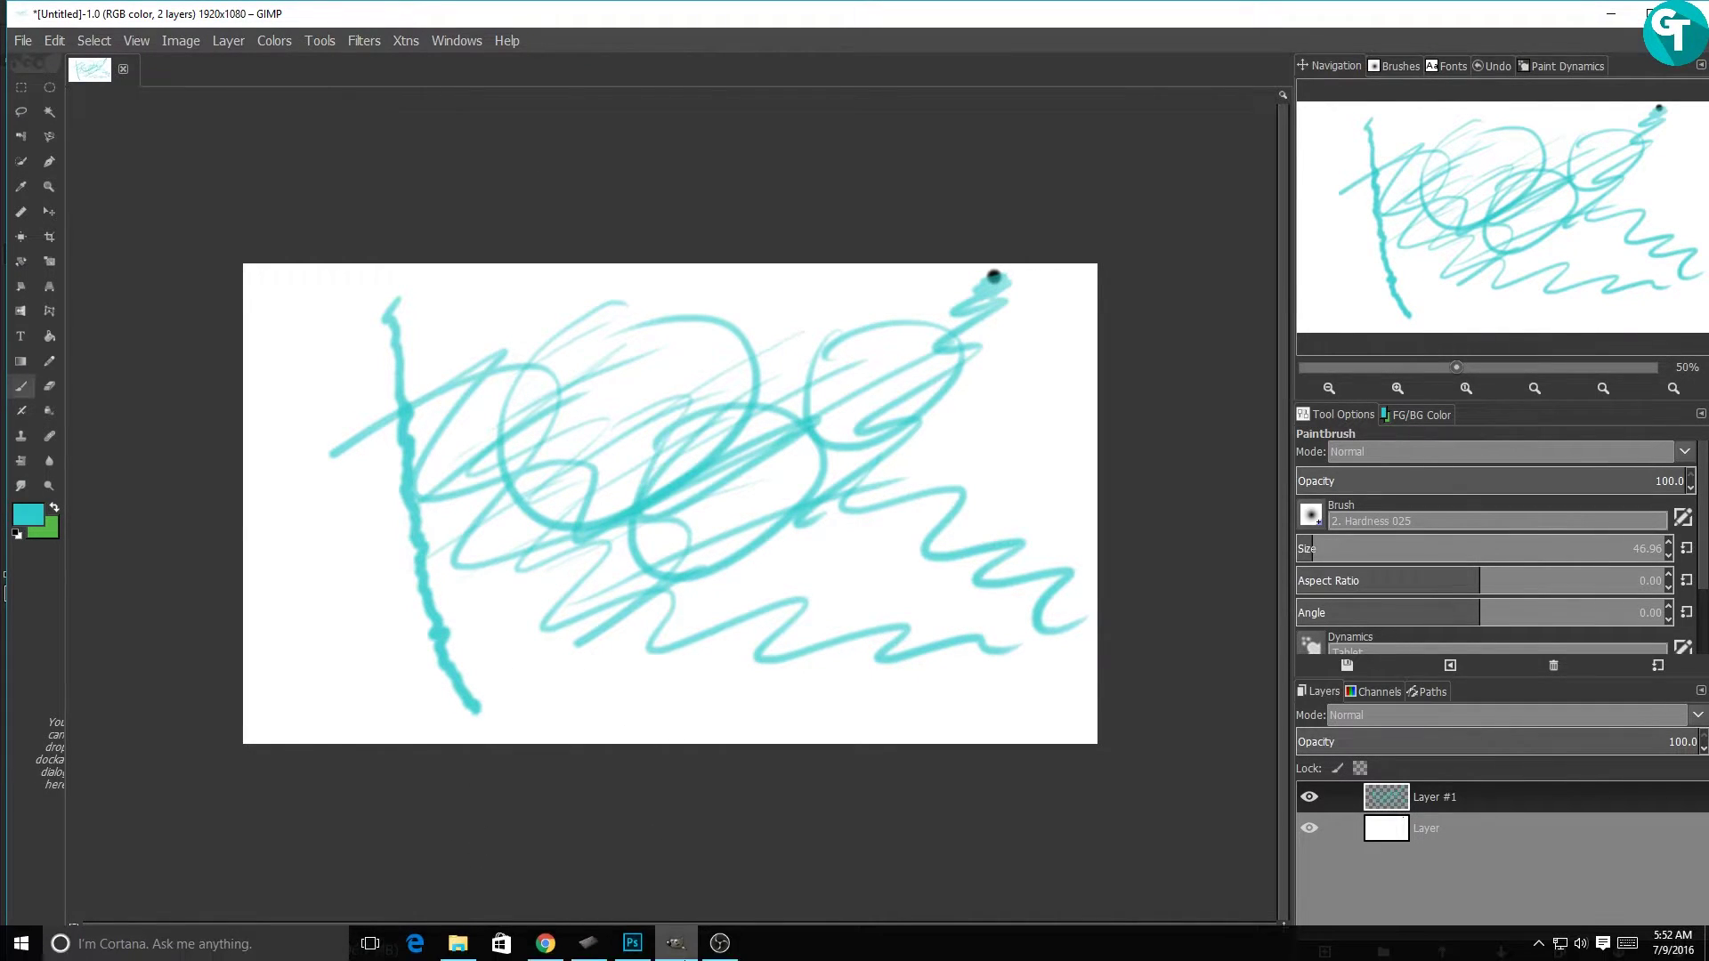
{"action": "left_click", "coordinate": [631, 941]}
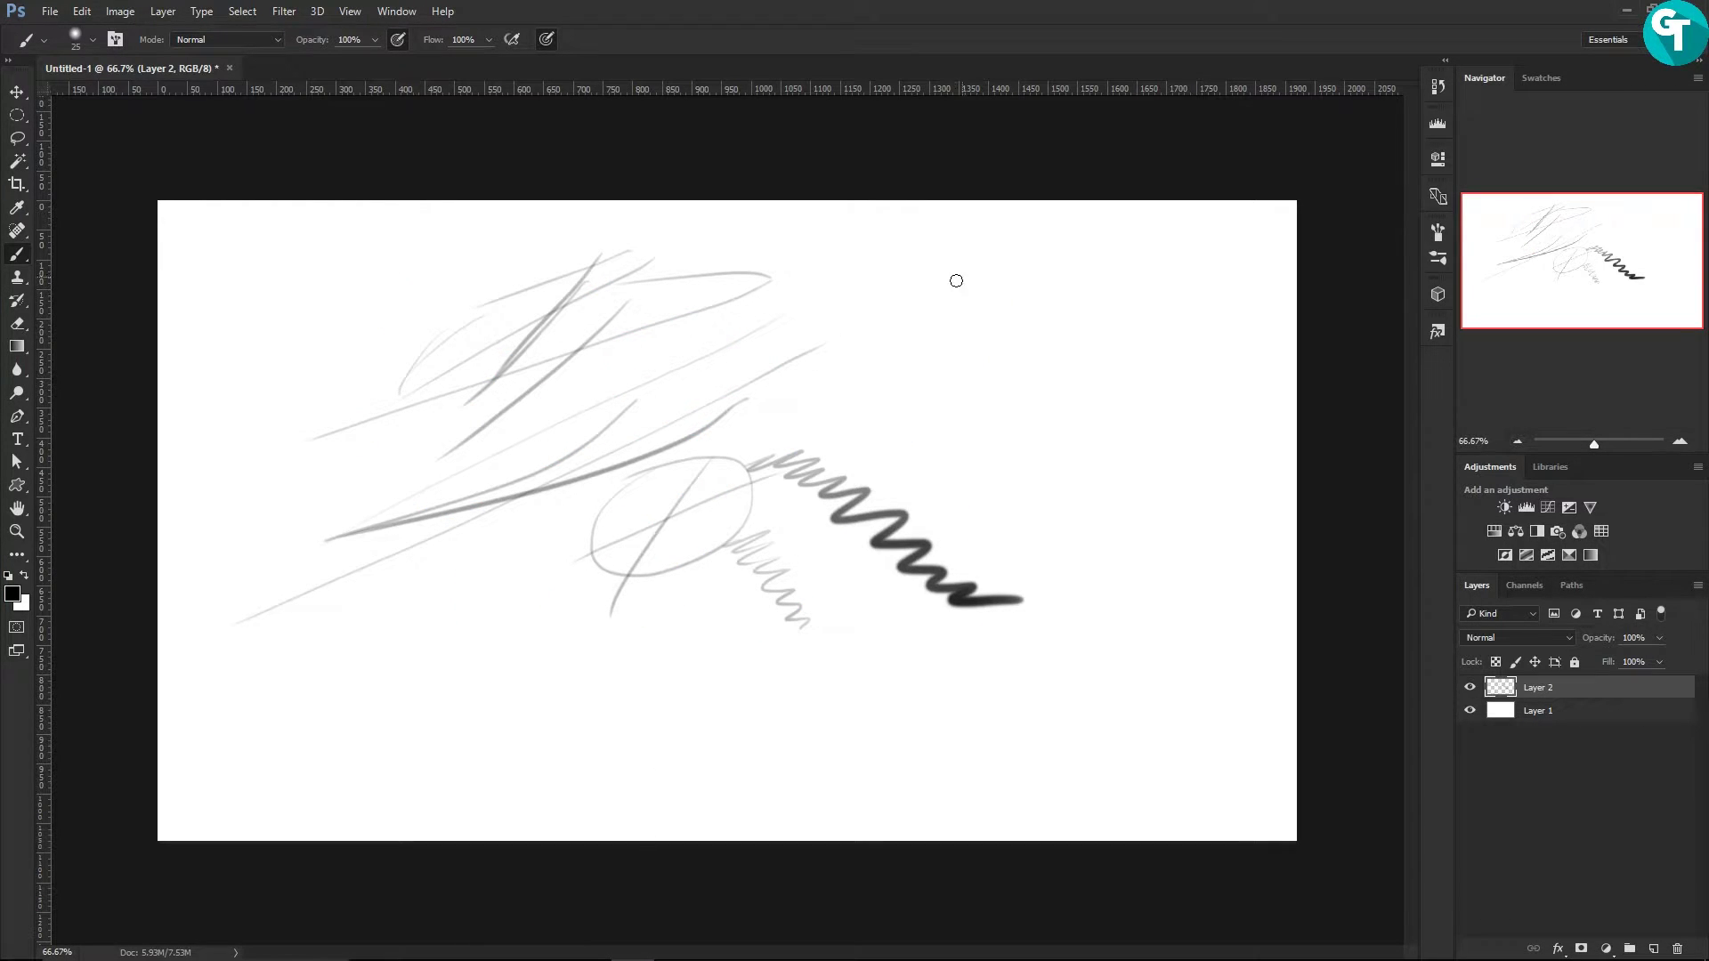
{"action": "mouse_move", "coordinate": [952, 283]}
{"action": "left_mouse_down"}
{"action": "mouse_move", "coordinate": [916, 305]}
{"action": "mouse_move", "coordinate": [965, 359]}
{"action": "mouse_move", "coordinate": [1070, 563]}
{"action": "left_mouse_up"}
{"action": "mouse_move", "coordinate": [952, 254]}
{"action": "left_mouse_down"}
{"action": "mouse_move", "coordinate": [686, 385]}
{"action": "mouse_move", "coordinate": [495, 595]}
{"action": "mouse_move", "coordinate": [360, 343]}
{"action": "mouse_move", "coordinate": [536, 646]}
{"action": "mouse_move", "coordinate": [745, 789]}
{"action": "mouse_move", "coordinate": [801, 797]}
{"action": "left_mouse_up"}
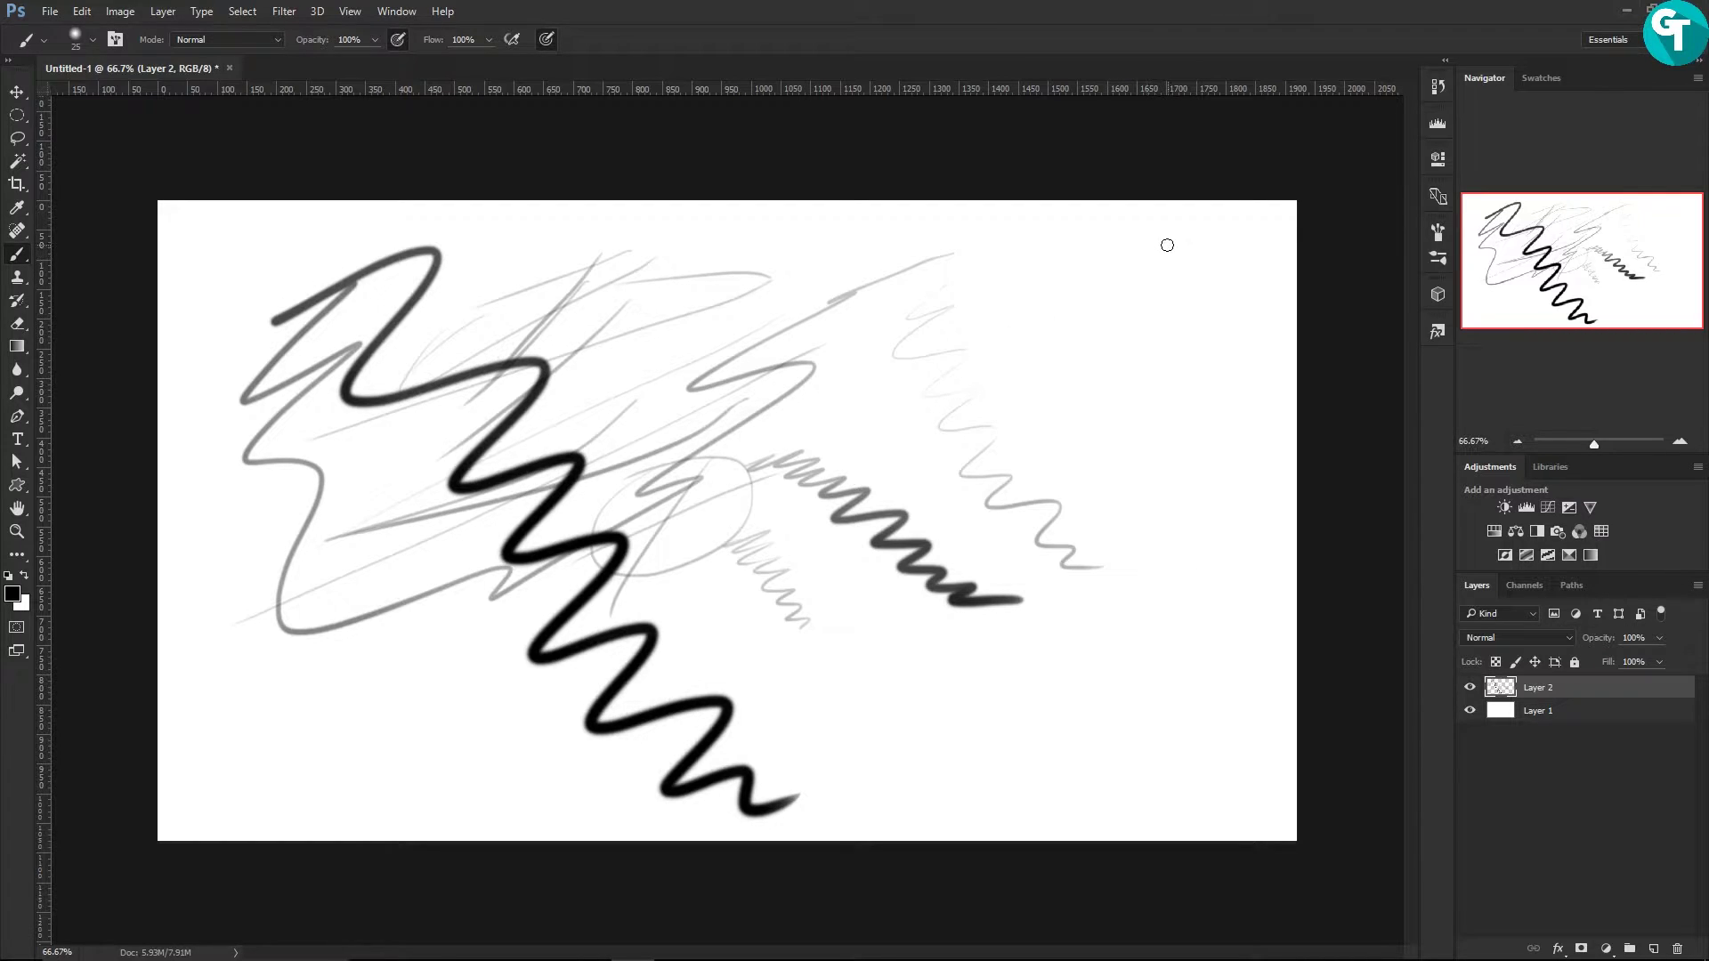
{"action": "mouse_move", "coordinate": [1091, 292]}
{"action": "left_mouse_down"}
{"action": "mouse_move", "coordinate": [1145, 672]}
{"action": "mouse_move", "coordinate": [1114, 820]}
{"action": "mouse_move", "coordinate": [1148, 823]}
{"action": "left_mouse_up"}
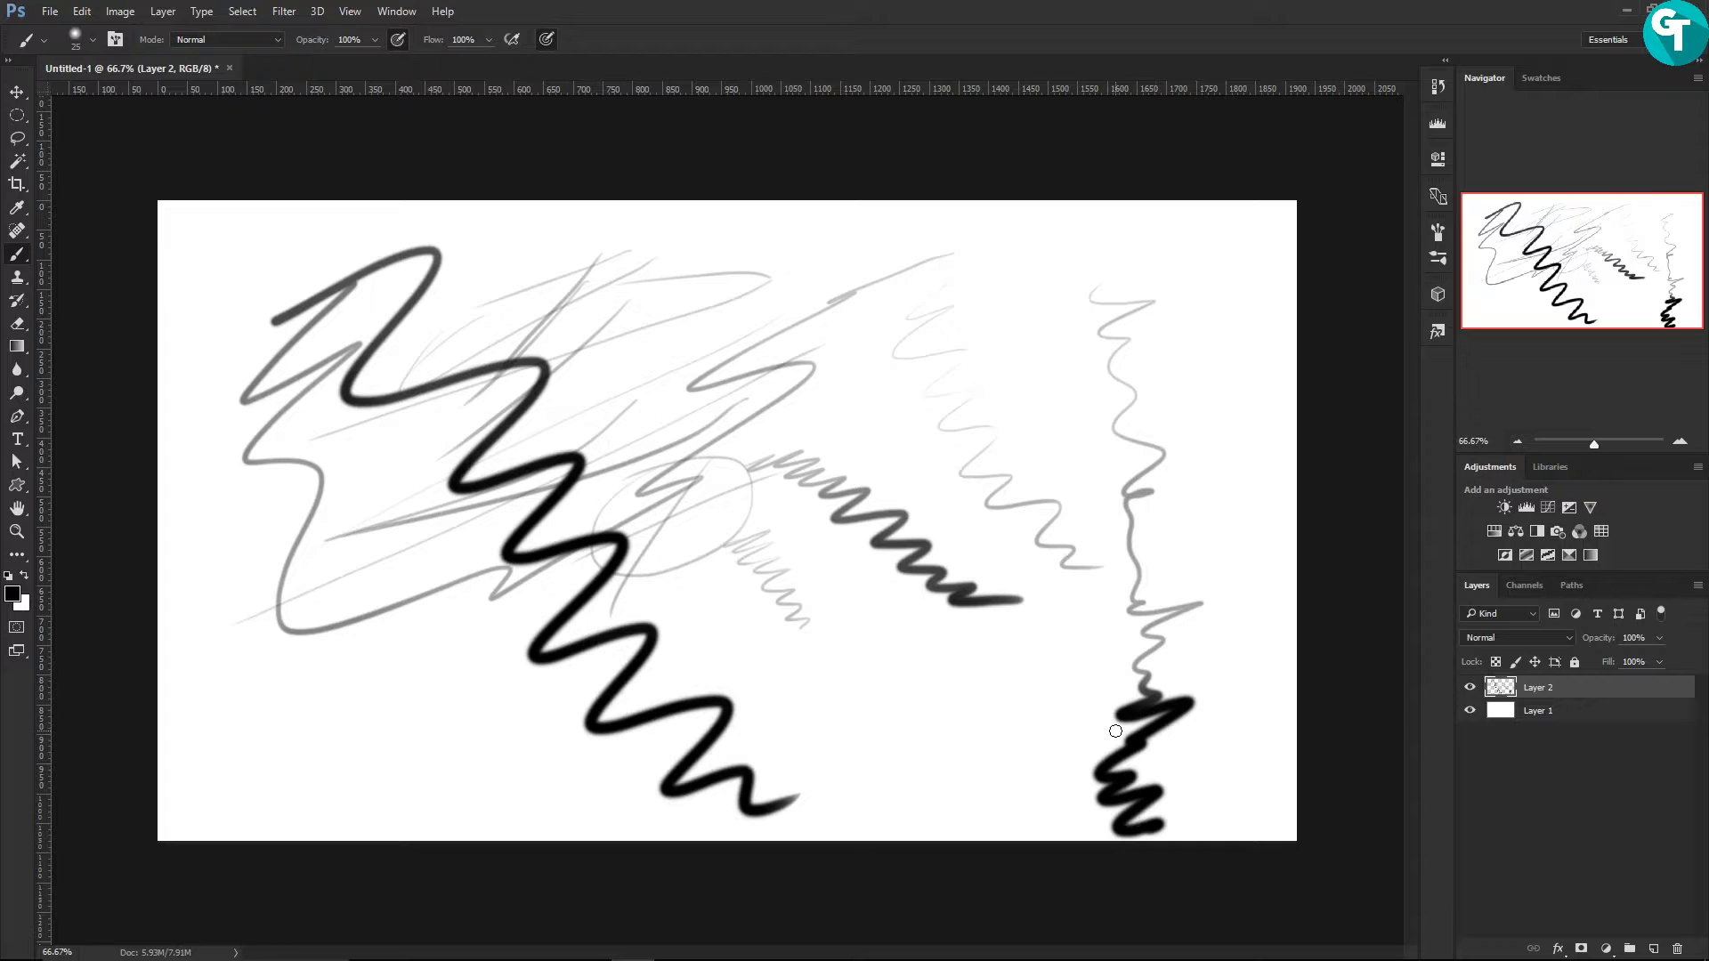
Step: Switch back to GIMP and paint a faint and a heavy wavy teal line on the left, plus scribbles across the centre and right
{"action": "mouse_move", "coordinate": [656, 944]}
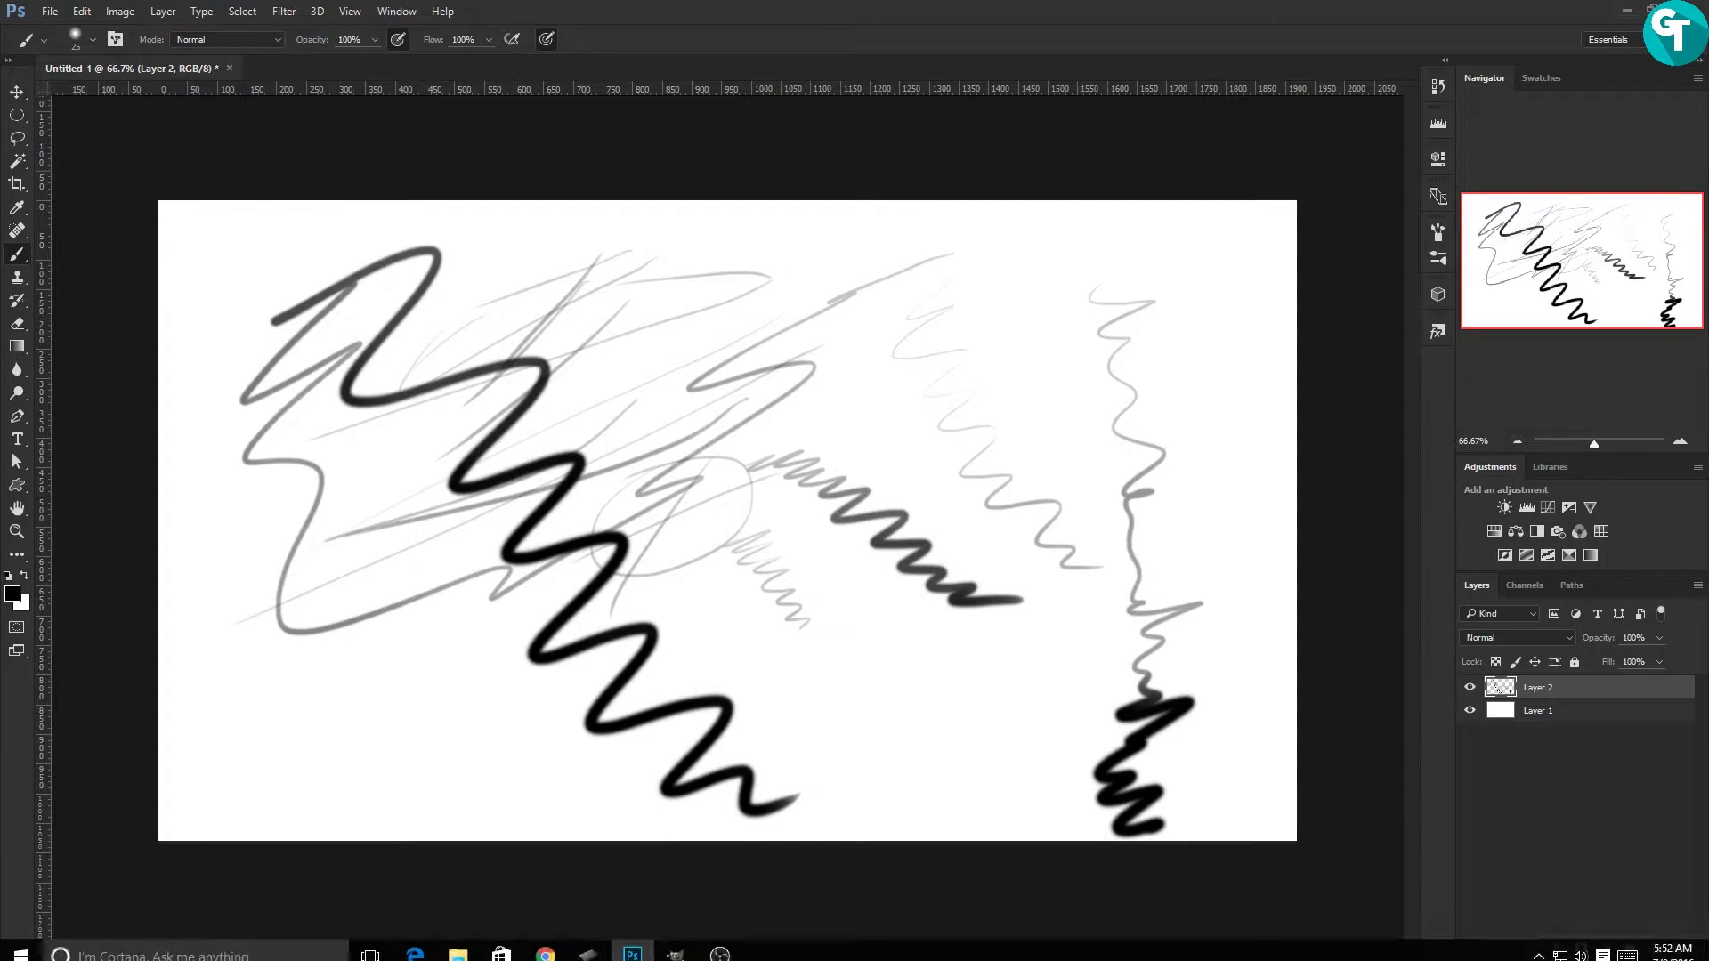
{"action": "left_click", "coordinate": [676, 944]}
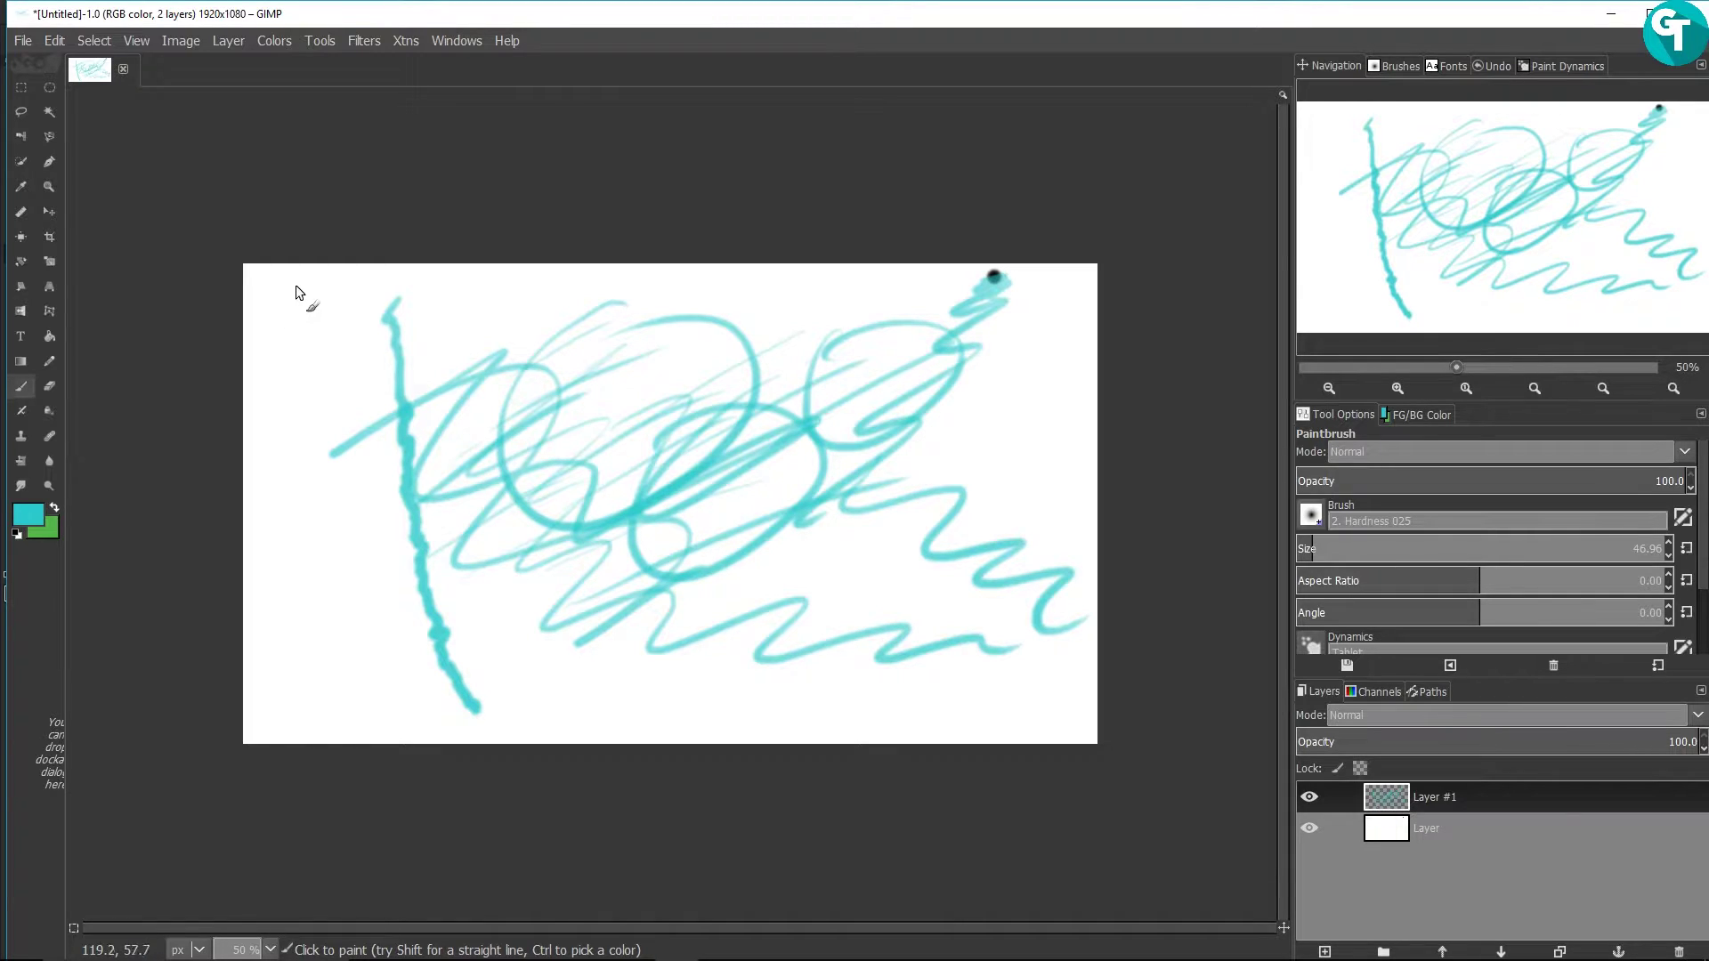
{"action": "mouse_move", "coordinate": [293, 374]}
{"action": "left_mouse_down"}
{"action": "mouse_move", "coordinate": [356, 617]}
{"action": "mouse_move", "coordinate": [453, 740]}
{"action": "left_mouse_up"}
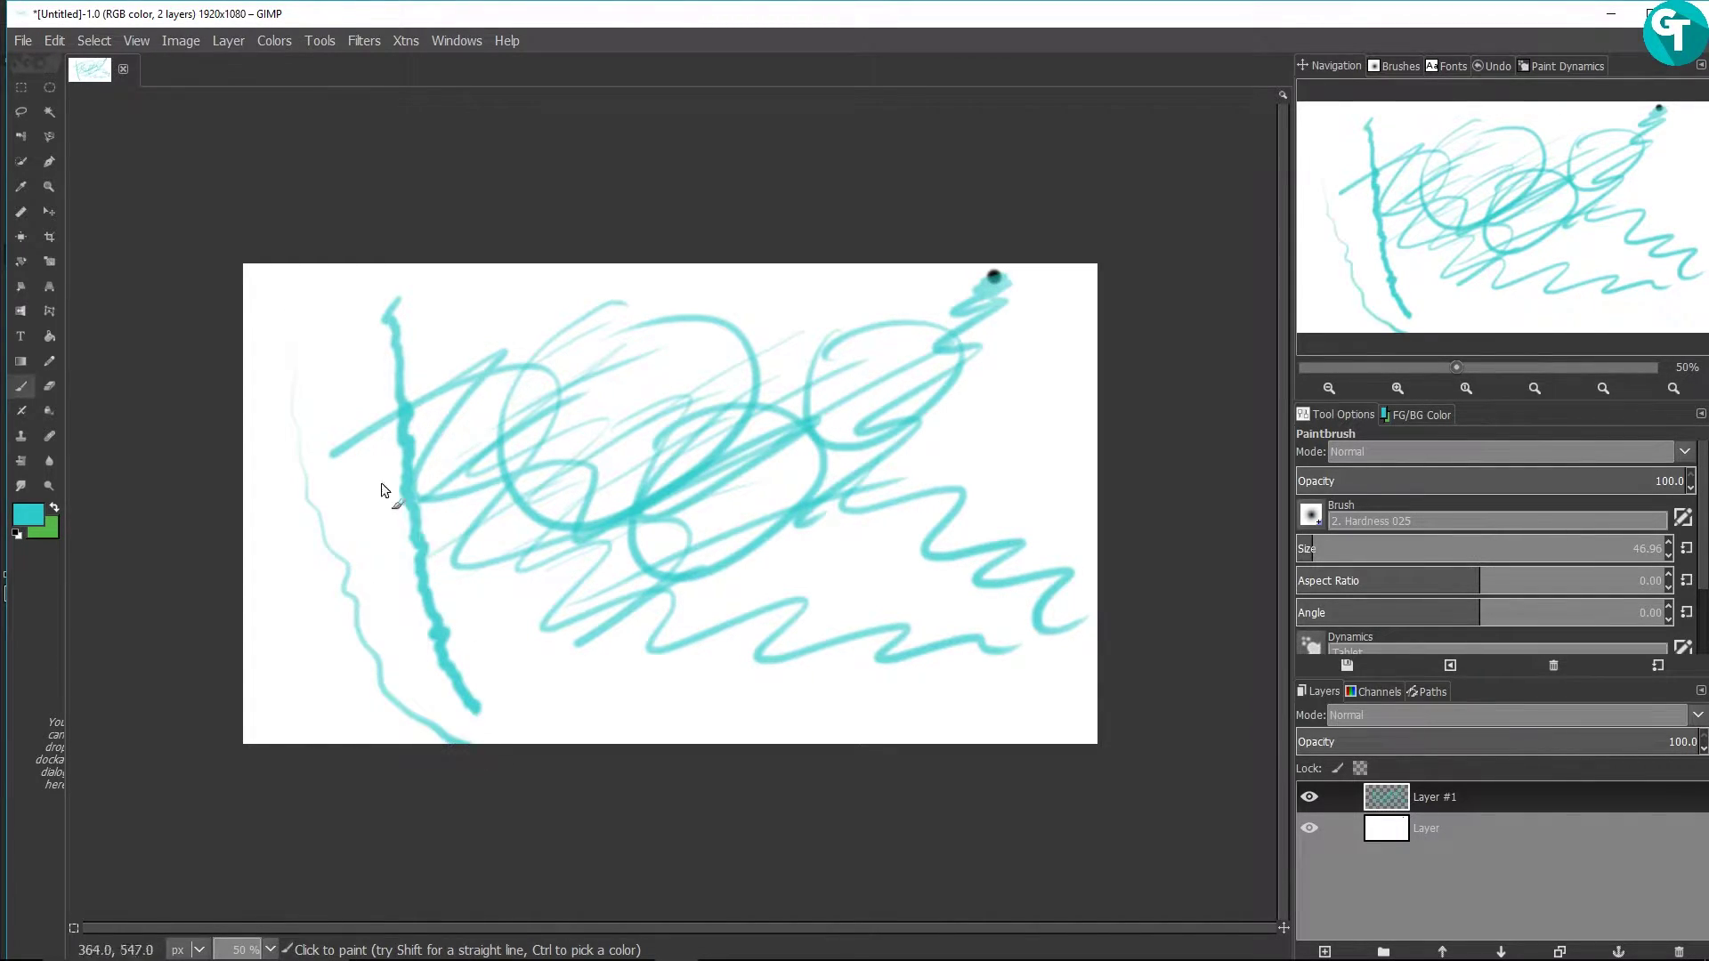
{"action": "mouse_move", "coordinate": [311, 346]}
{"action": "left_mouse_down"}
{"action": "mouse_move", "coordinate": [500, 581]}
{"action": "mouse_move", "coordinate": [736, 739]}
{"action": "left_mouse_up"}
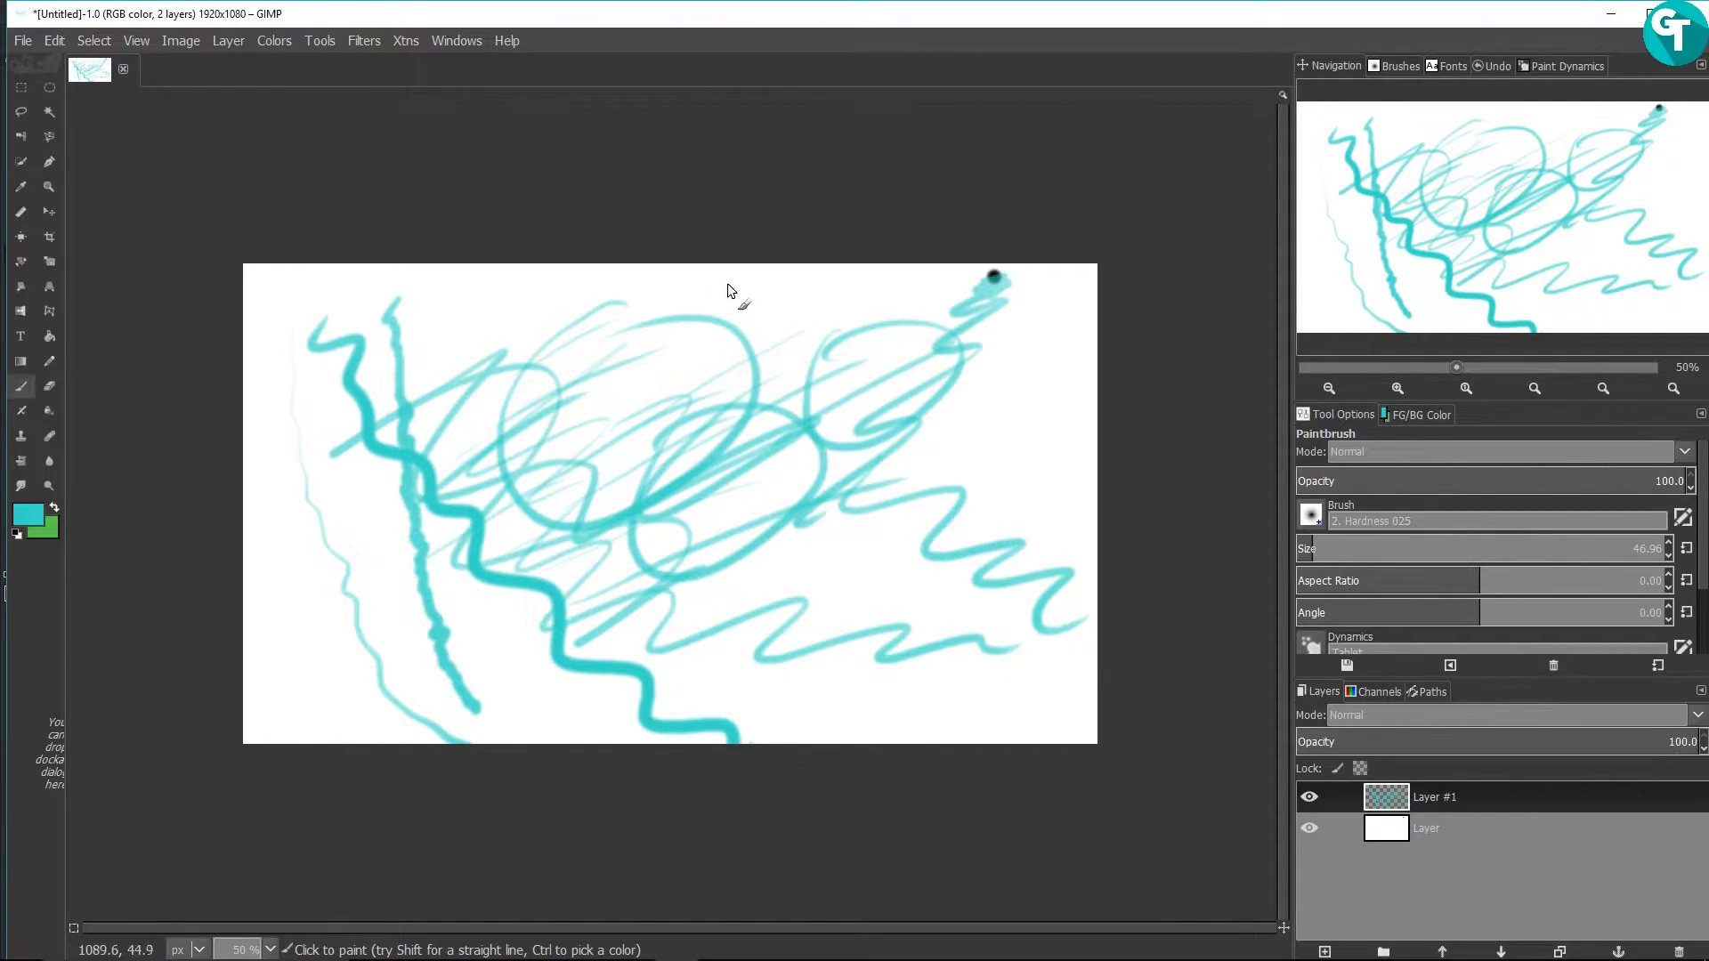
{"action": "mouse_move", "coordinate": [725, 291]}
{"action": "left_mouse_down"}
{"action": "mouse_move", "coordinate": [725, 326]}
{"action": "mouse_move", "coordinate": [899, 622]}
{"action": "left_mouse_up"}
{"action": "mouse_move", "coordinate": [900, 456]}
{"action": "left_mouse_down"}
{"action": "mouse_move", "coordinate": [877, 551]}
{"action": "mouse_move", "coordinate": [799, 567]}
{"action": "mouse_move", "coordinate": [824, 625]}
{"action": "mouse_move", "coordinate": [861, 609]}
{"action": "mouse_move", "coordinate": [801, 469]}
{"action": "mouse_move", "coordinate": [659, 546]}
{"action": "left_mouse_up"}
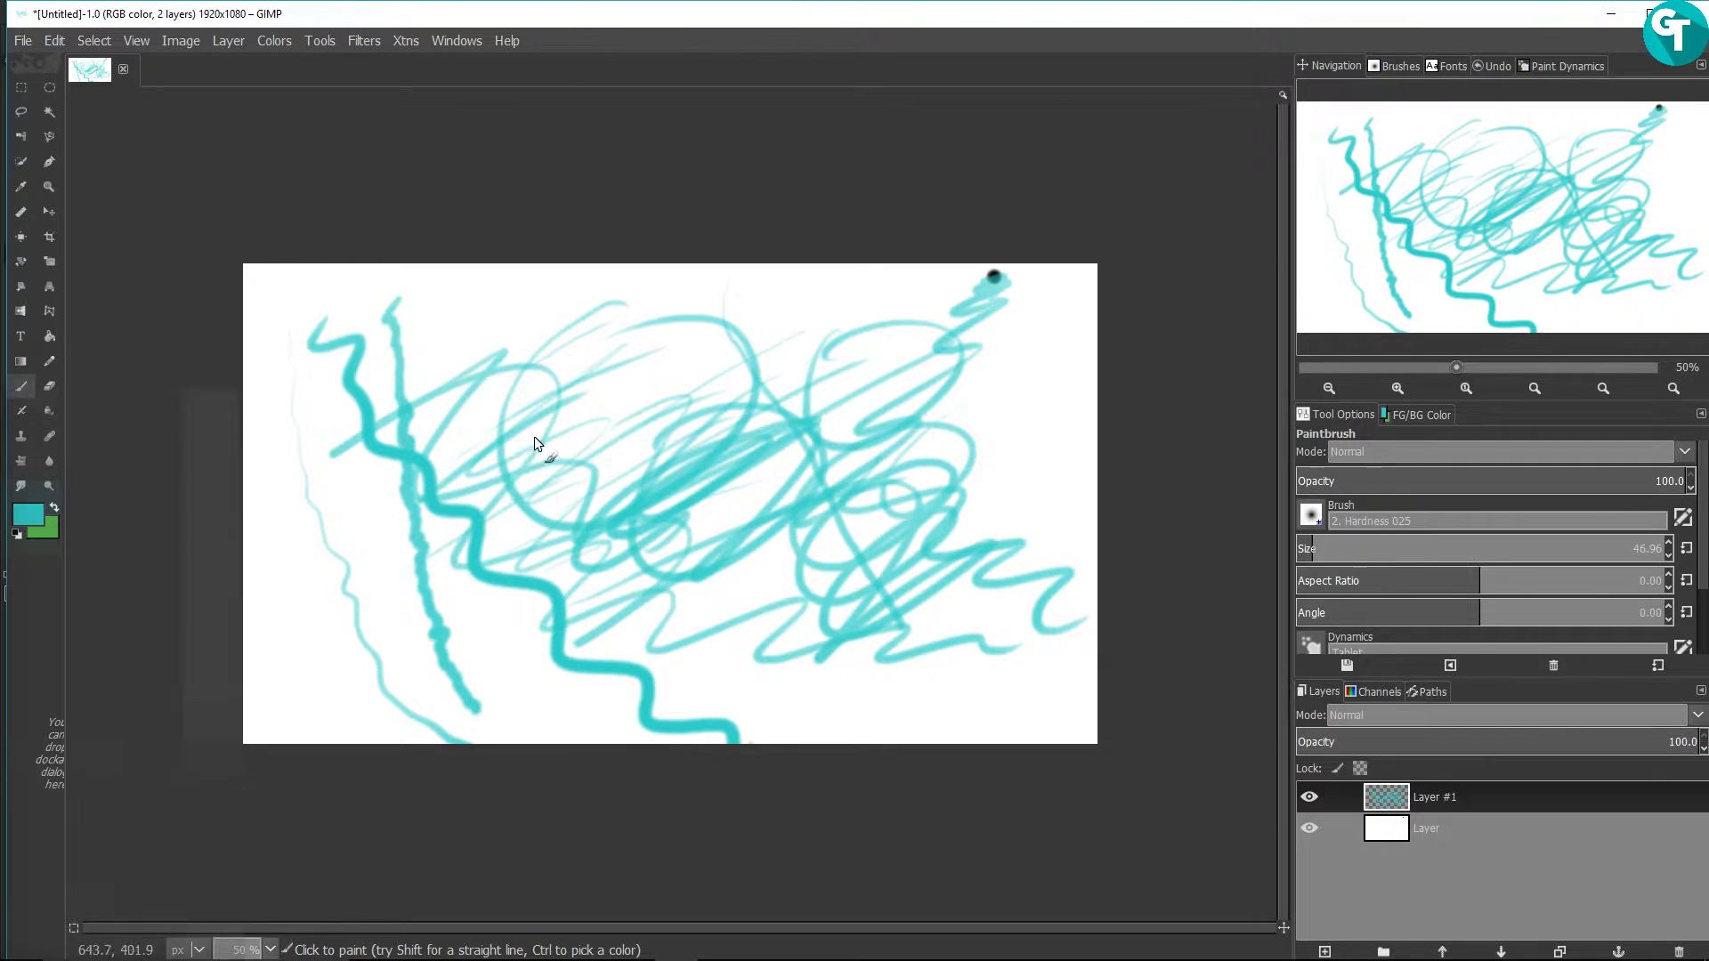
Step: Quit GIMP and discard the unsaved changes to the image
{"action": "left_click", "coordinate": [23, 41]}
{"action": "left_click", "coordinate": [89, 582]}
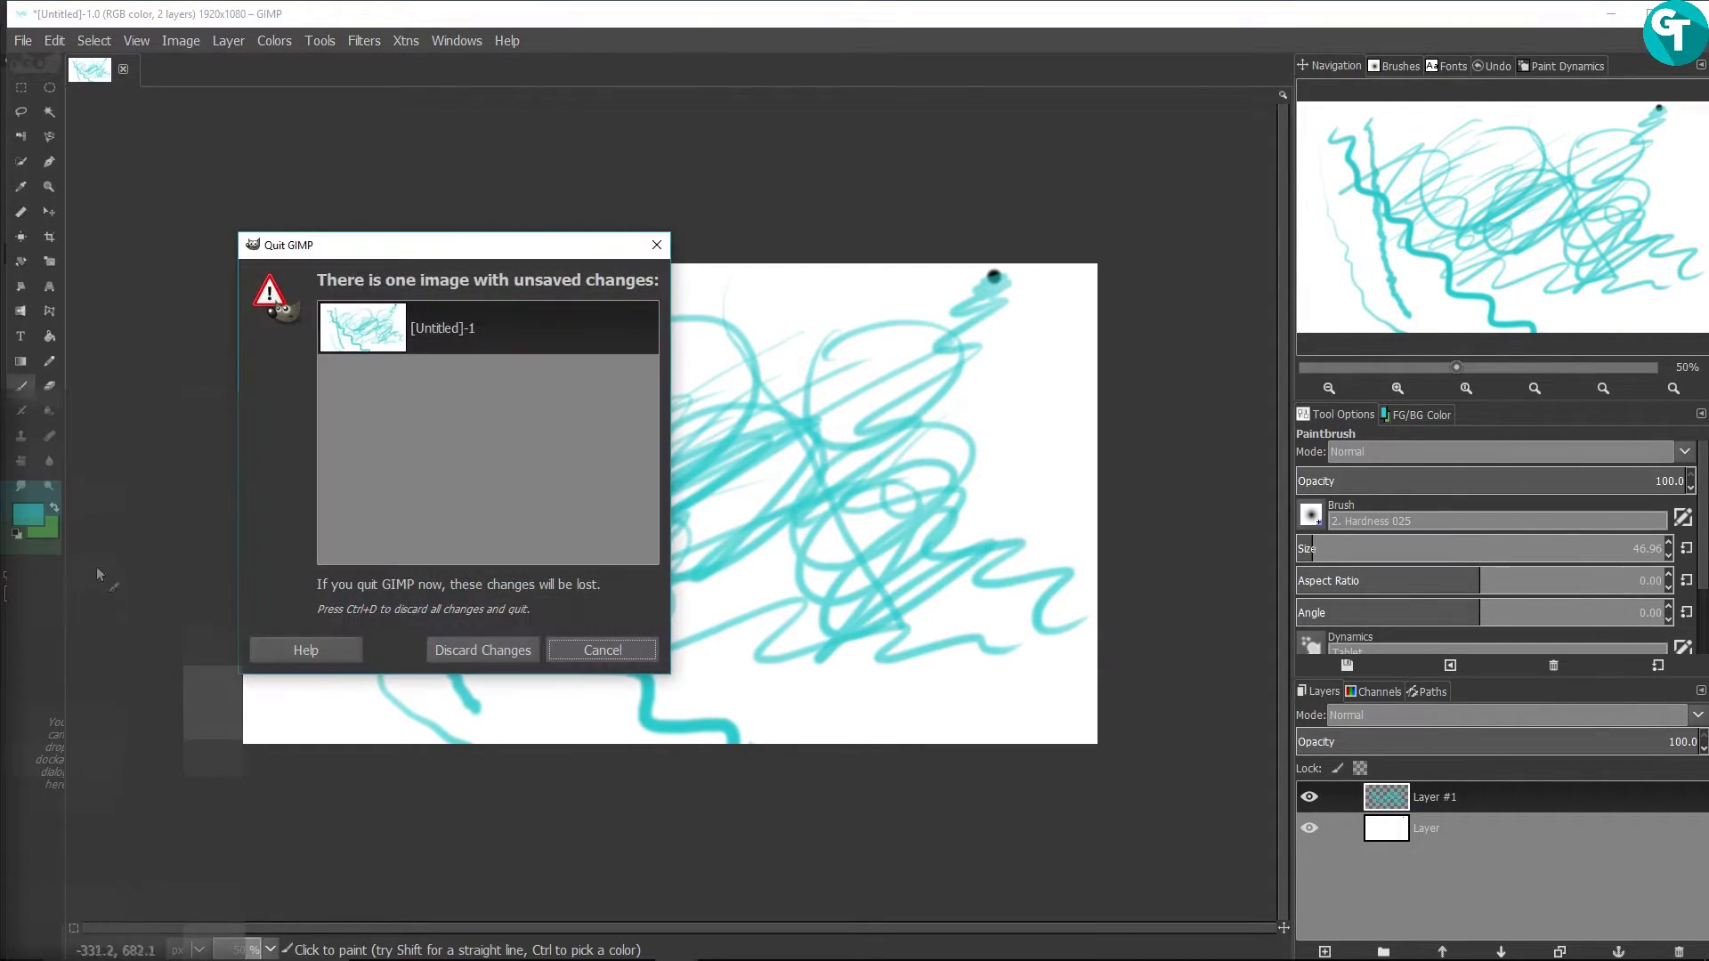
{"action": "left_click", "coordinate": [498, 652]}
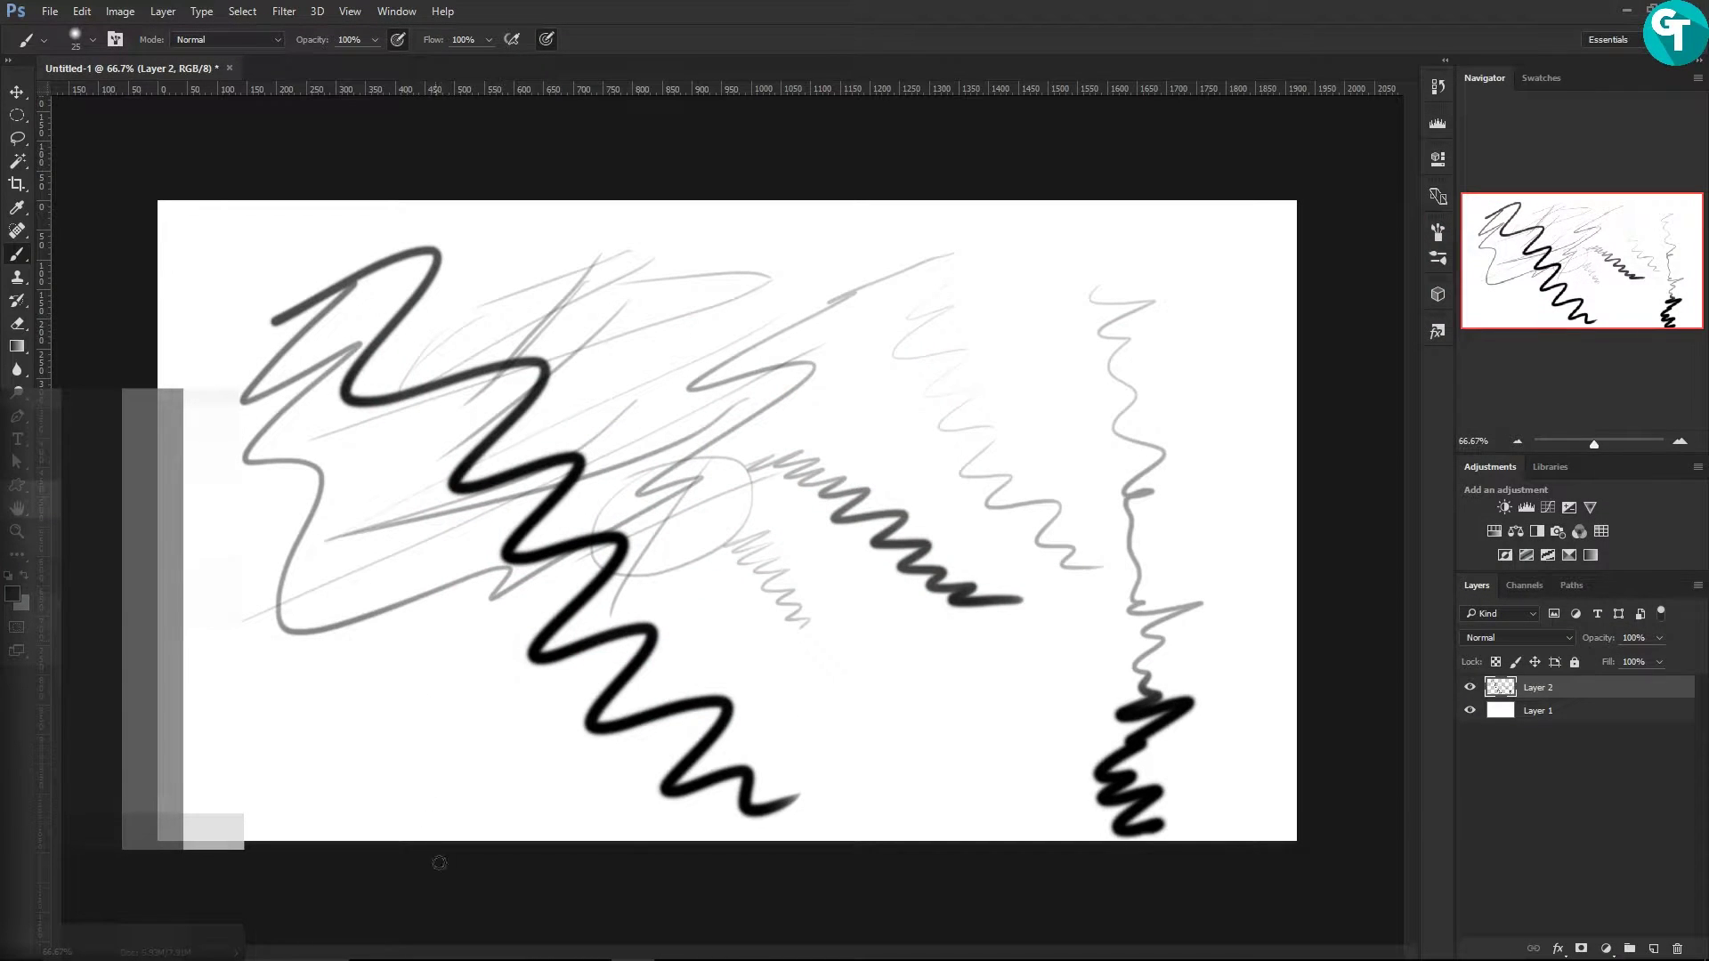
Step: Try to launch GIMP again from Windows
{"action": "mouse_move", "coordinate": [247, 945]}
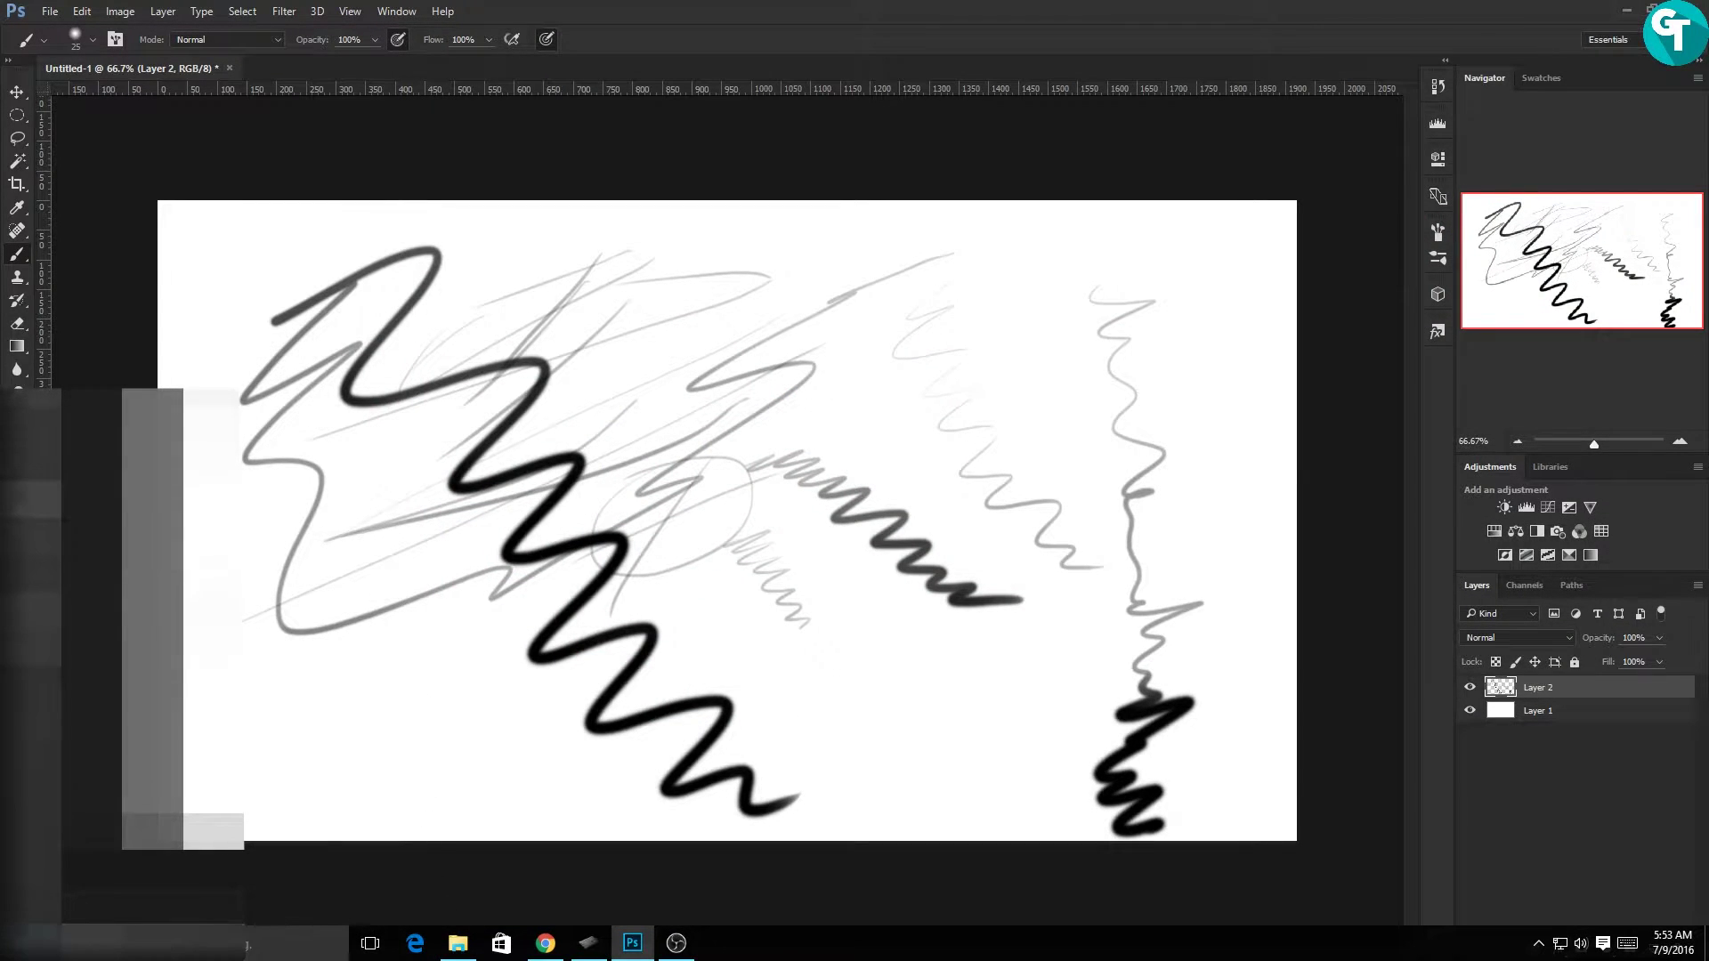
{"action": "left_click", "coordinate": [27, 942]}
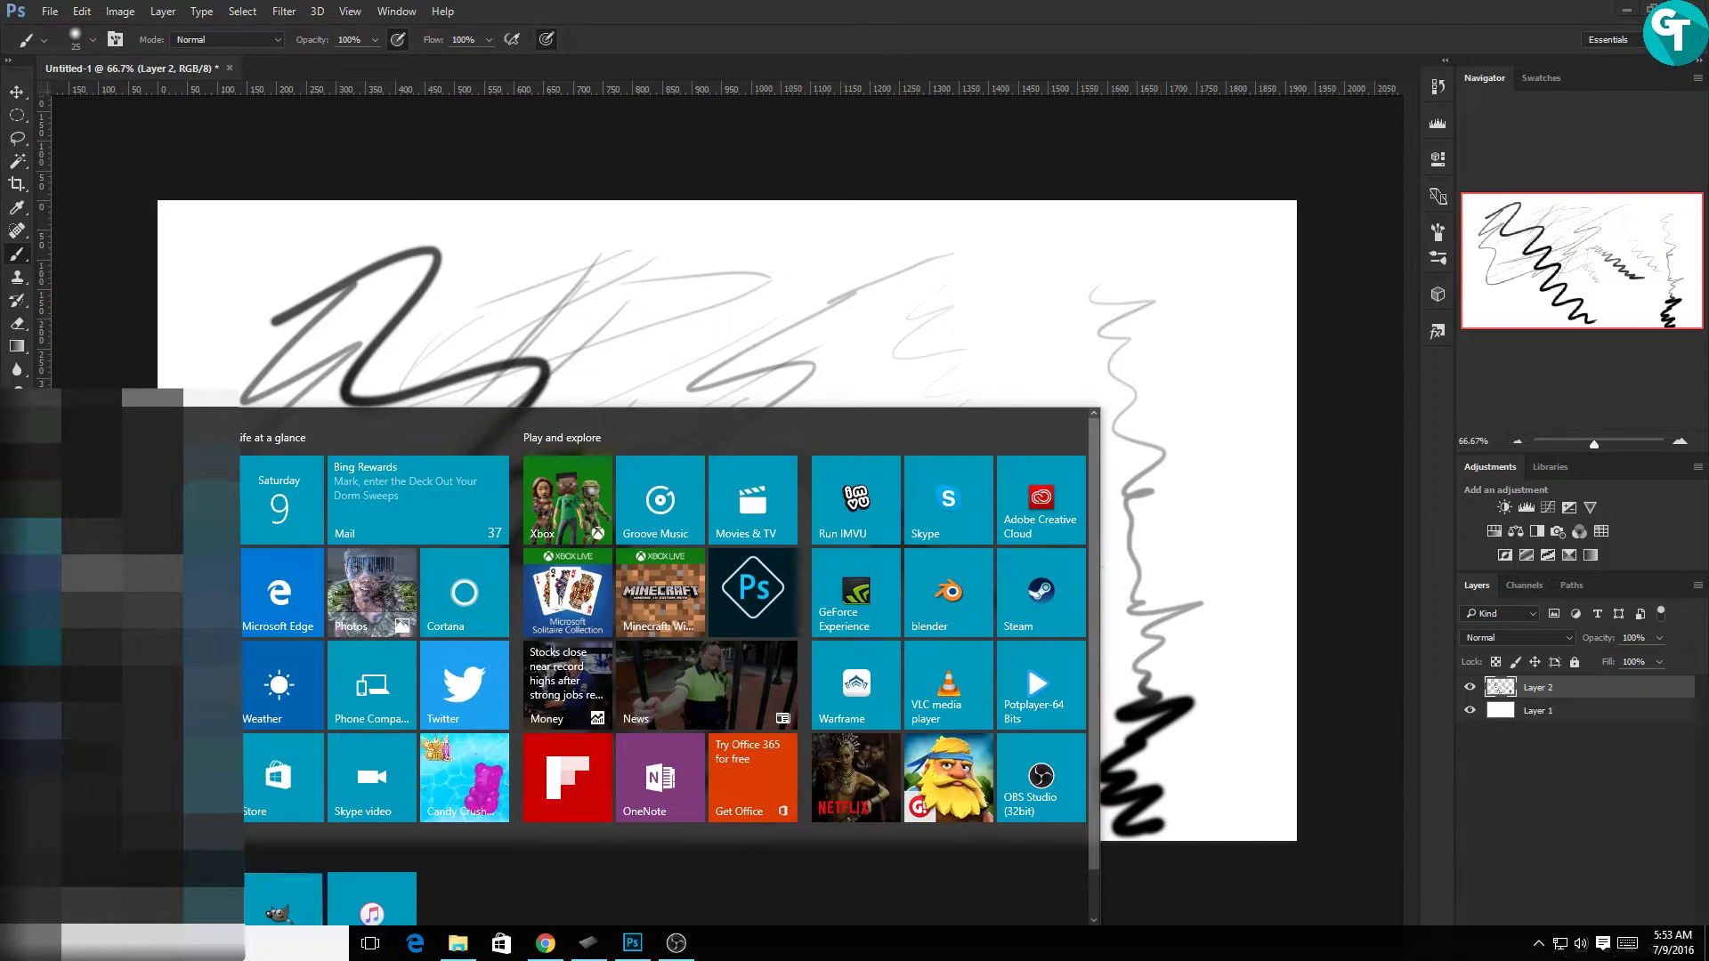
{"action": "left_click", "coordinate": [281, 901]}
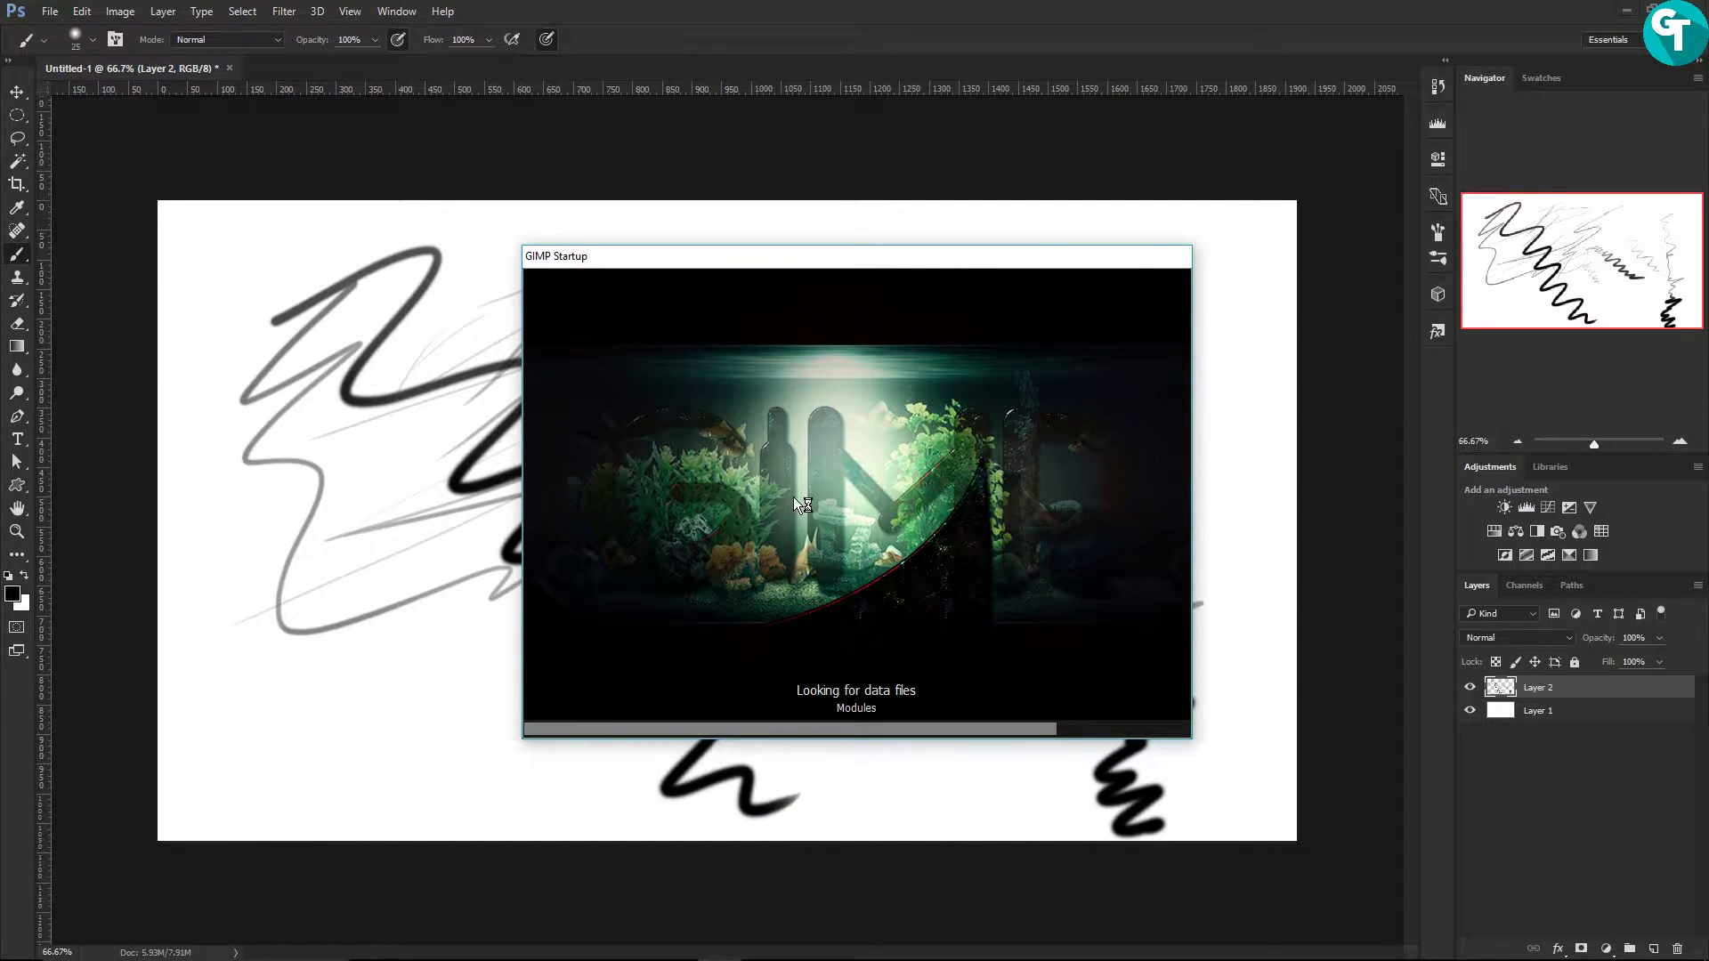
{"action": "key", "text": "Return"}
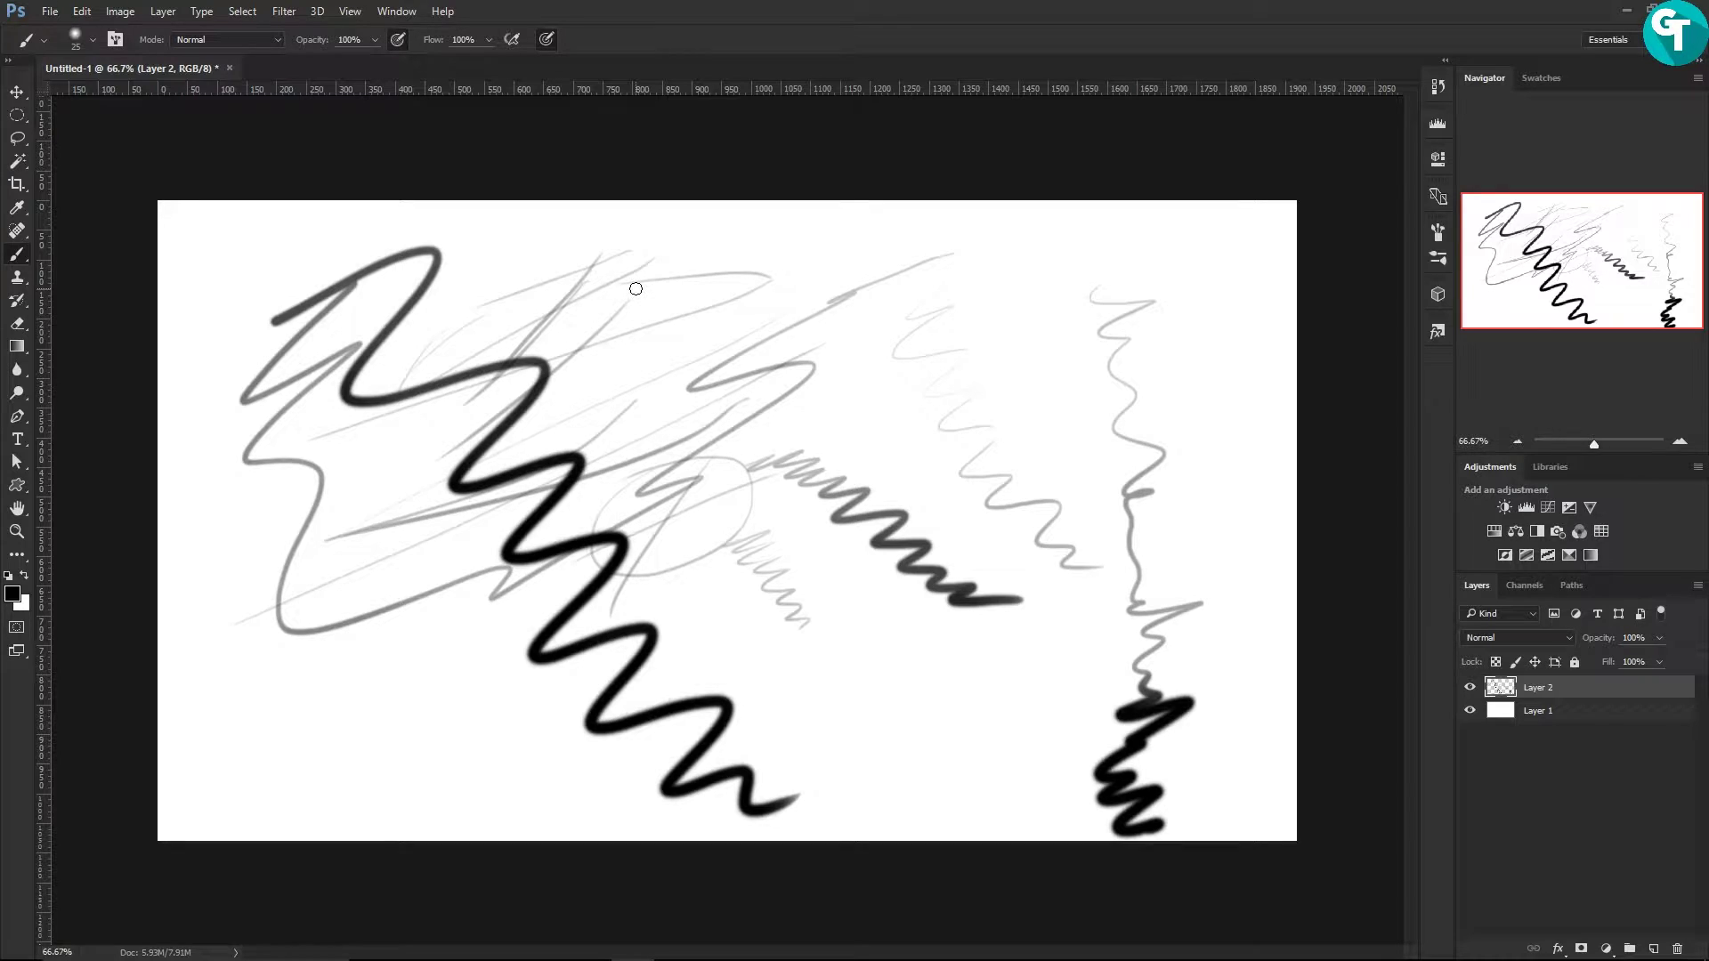
Step: Minimize Photoshop, launch GIMP from Windows and dismiss the mathmap.exe application error during startup
{"action": "left_click", "coordinate": [1624, 13]}
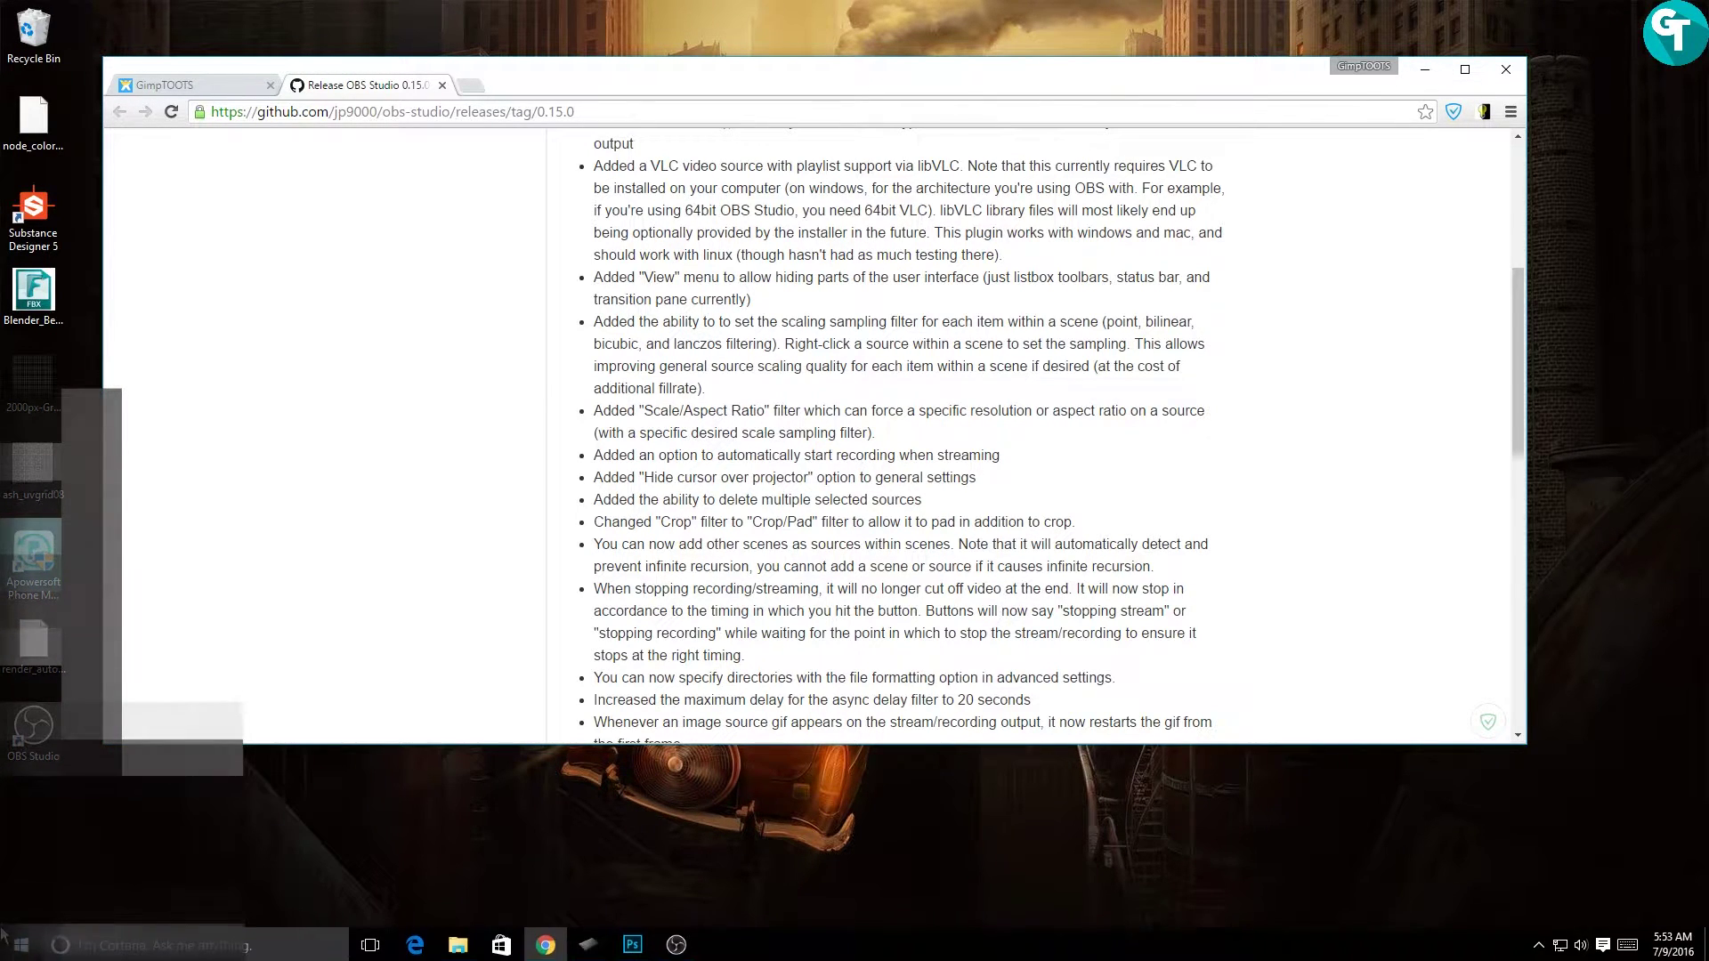
{"action": "left_click", "coordinate": [21, 943]}
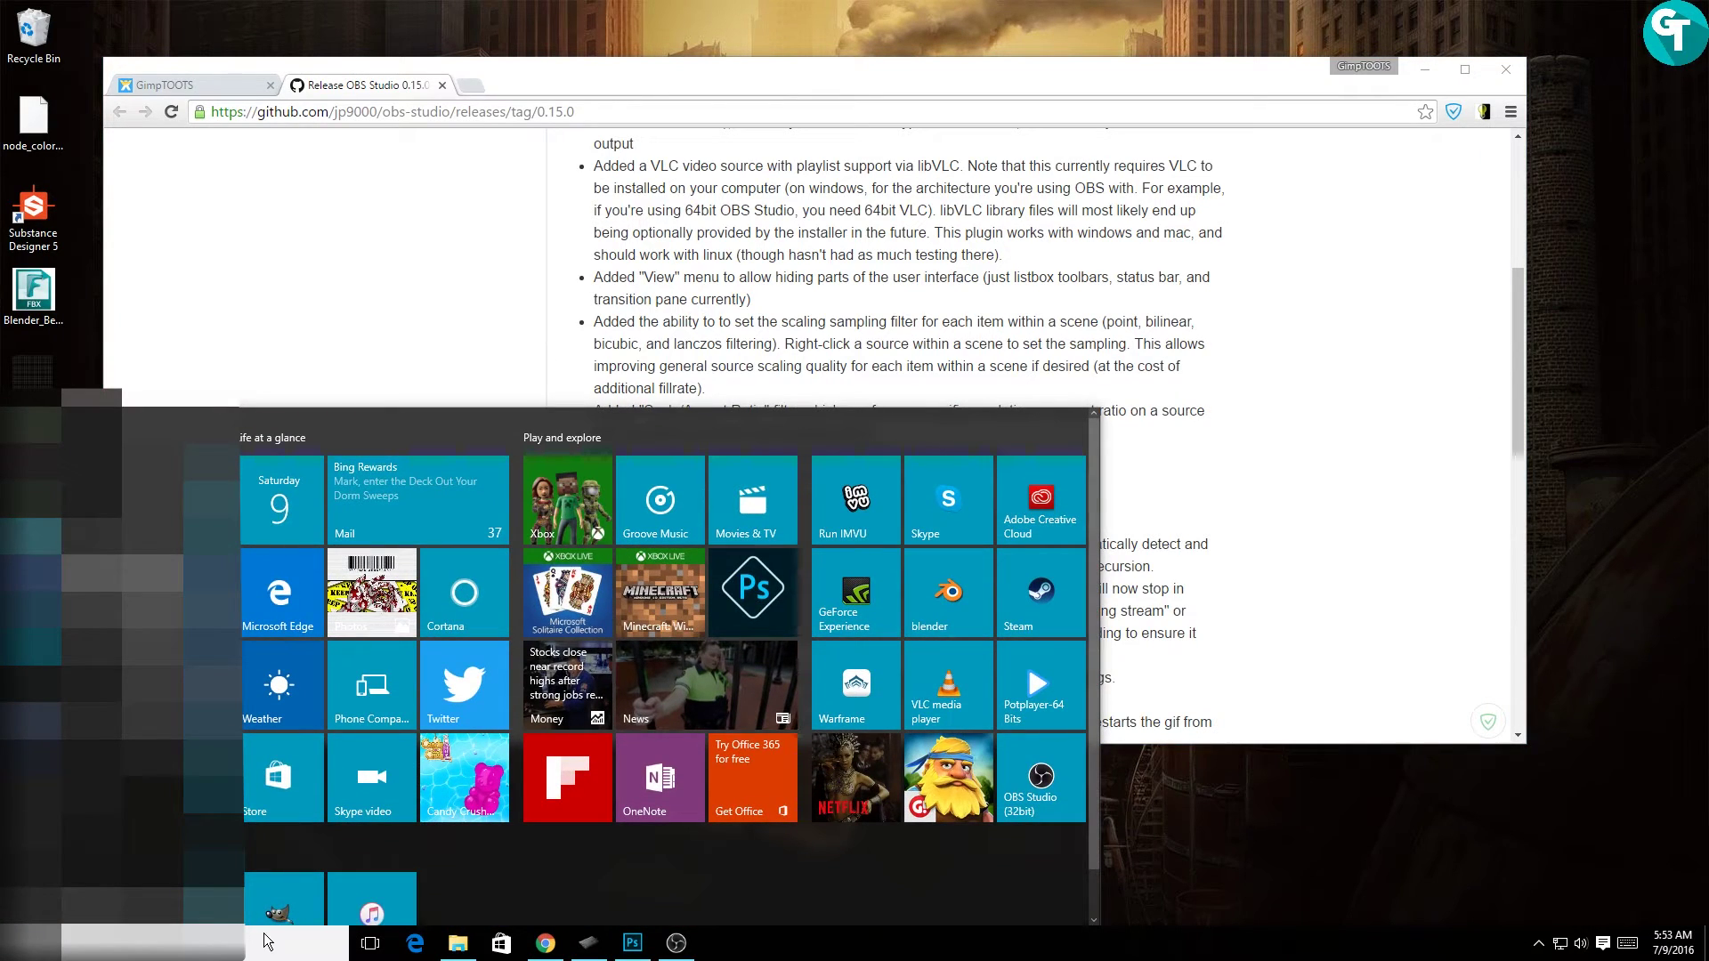
{"action": "left_click", "coordinate": [374, 910]}
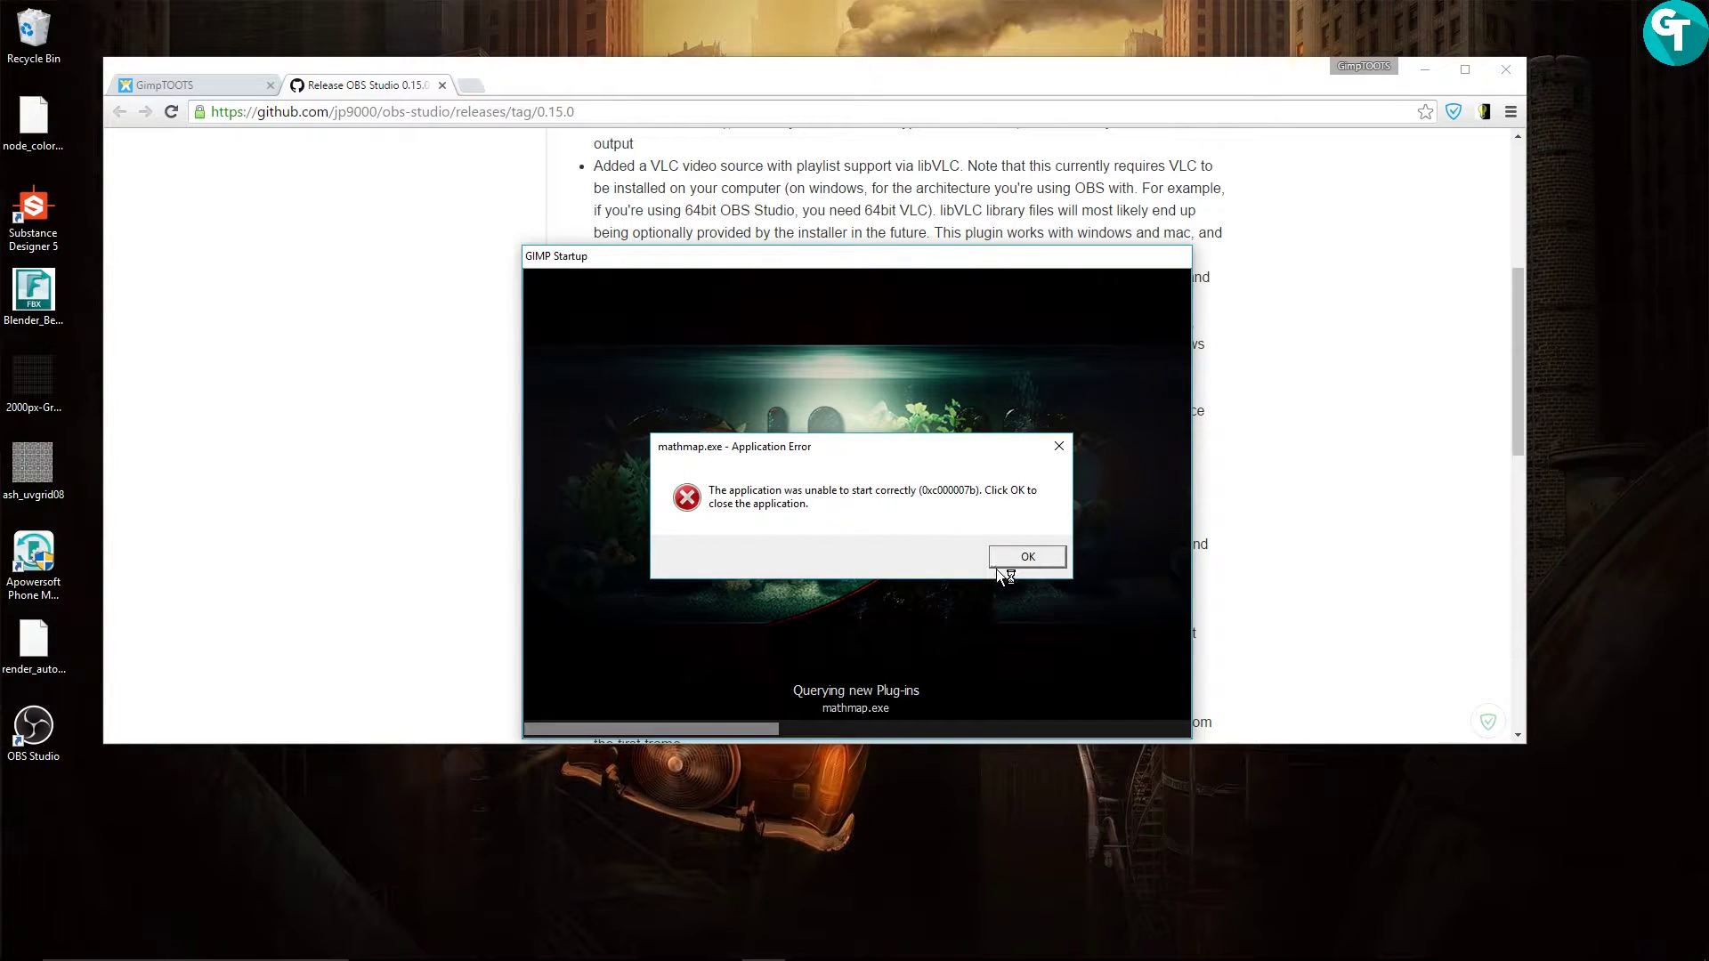
{"action": "left_click", "coordinate": [1001, 561]}
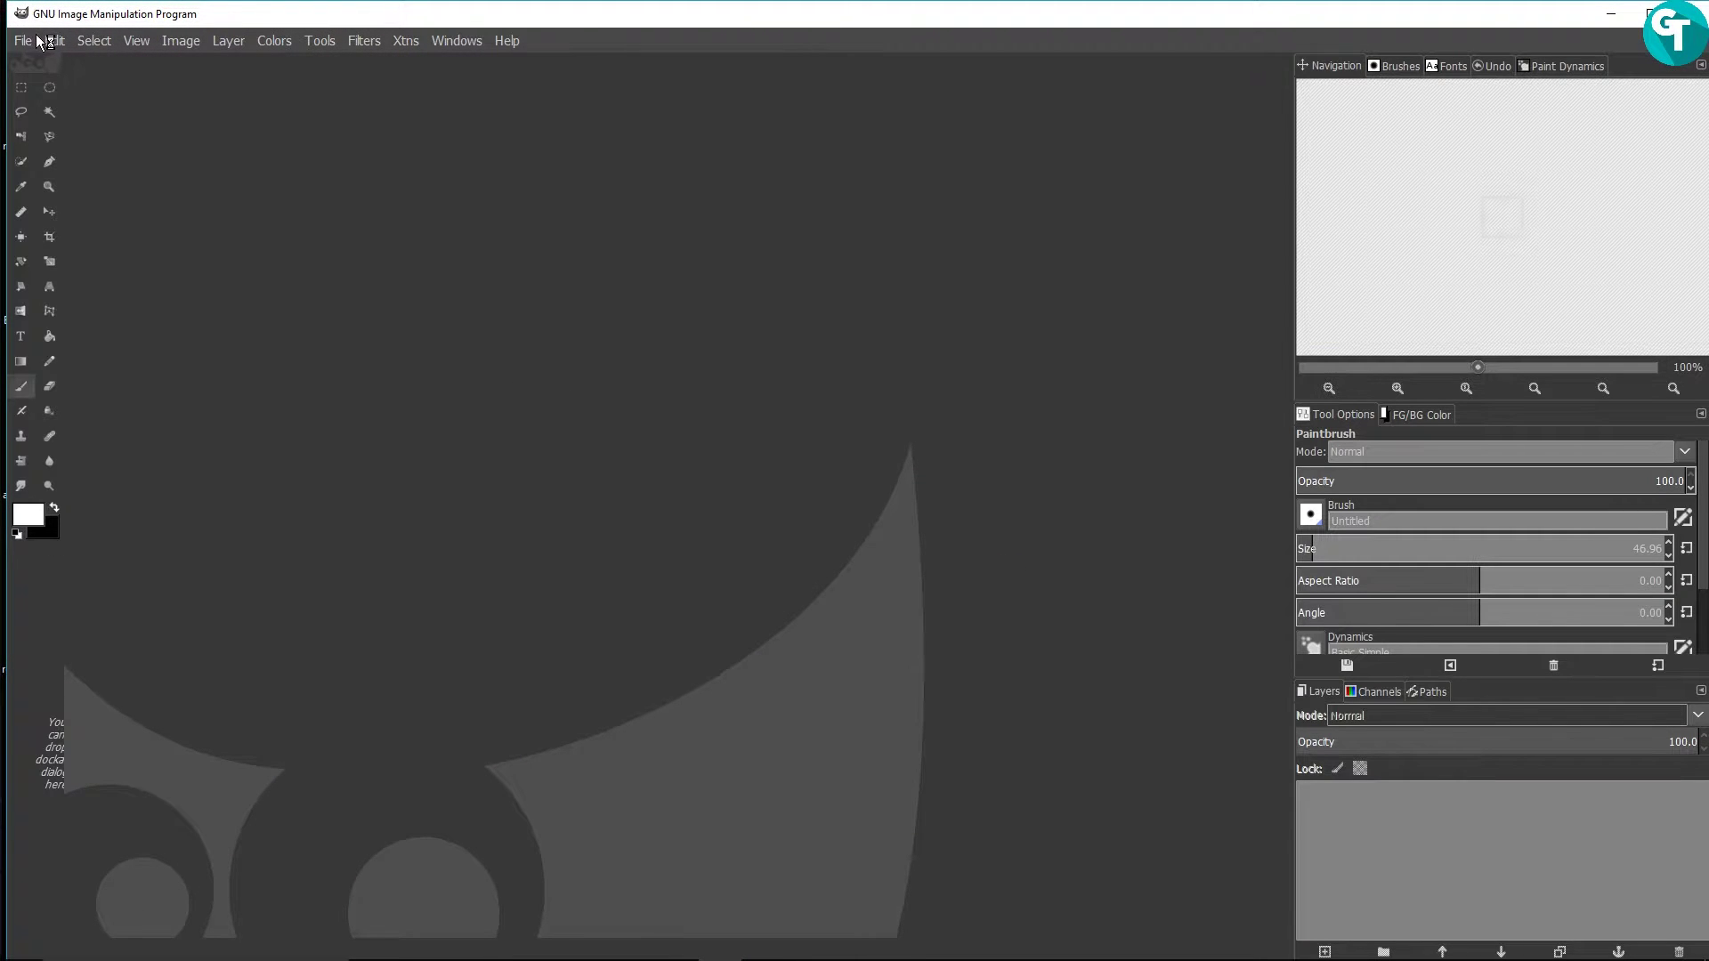
Step: Create a new image from the 1920 x 1080 template
{"action": "left_click", "coordinate": [27, 41]}
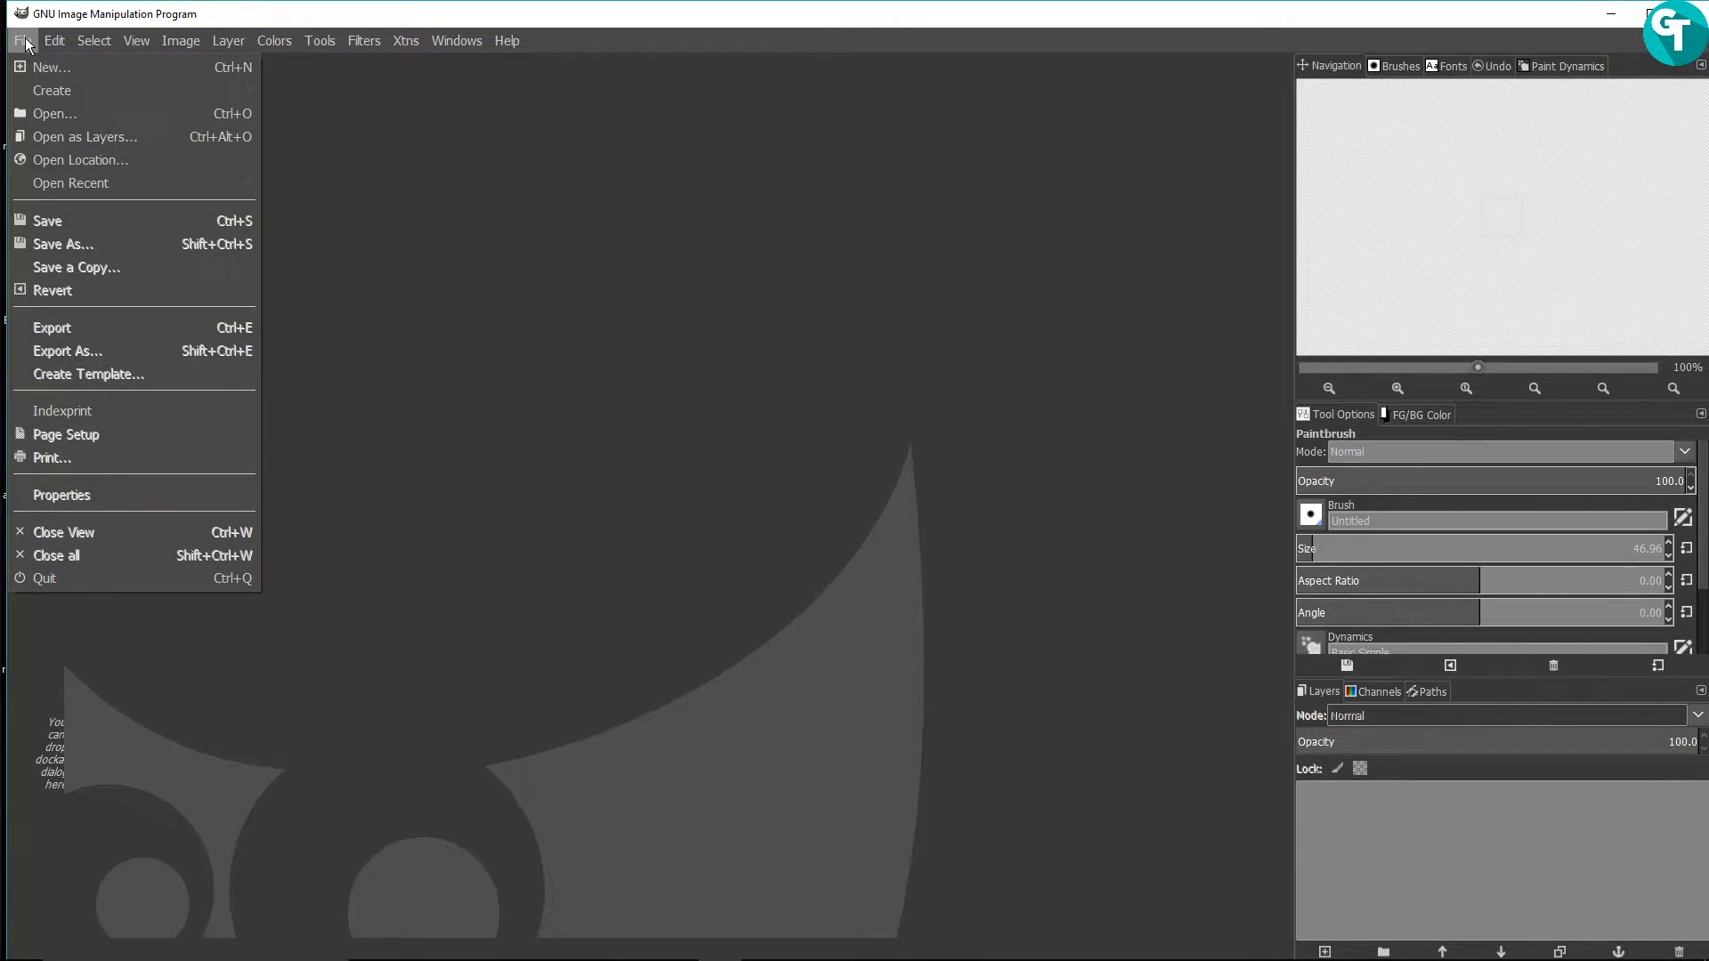
{"action": "left_click", "coordinate": [32, 69]}
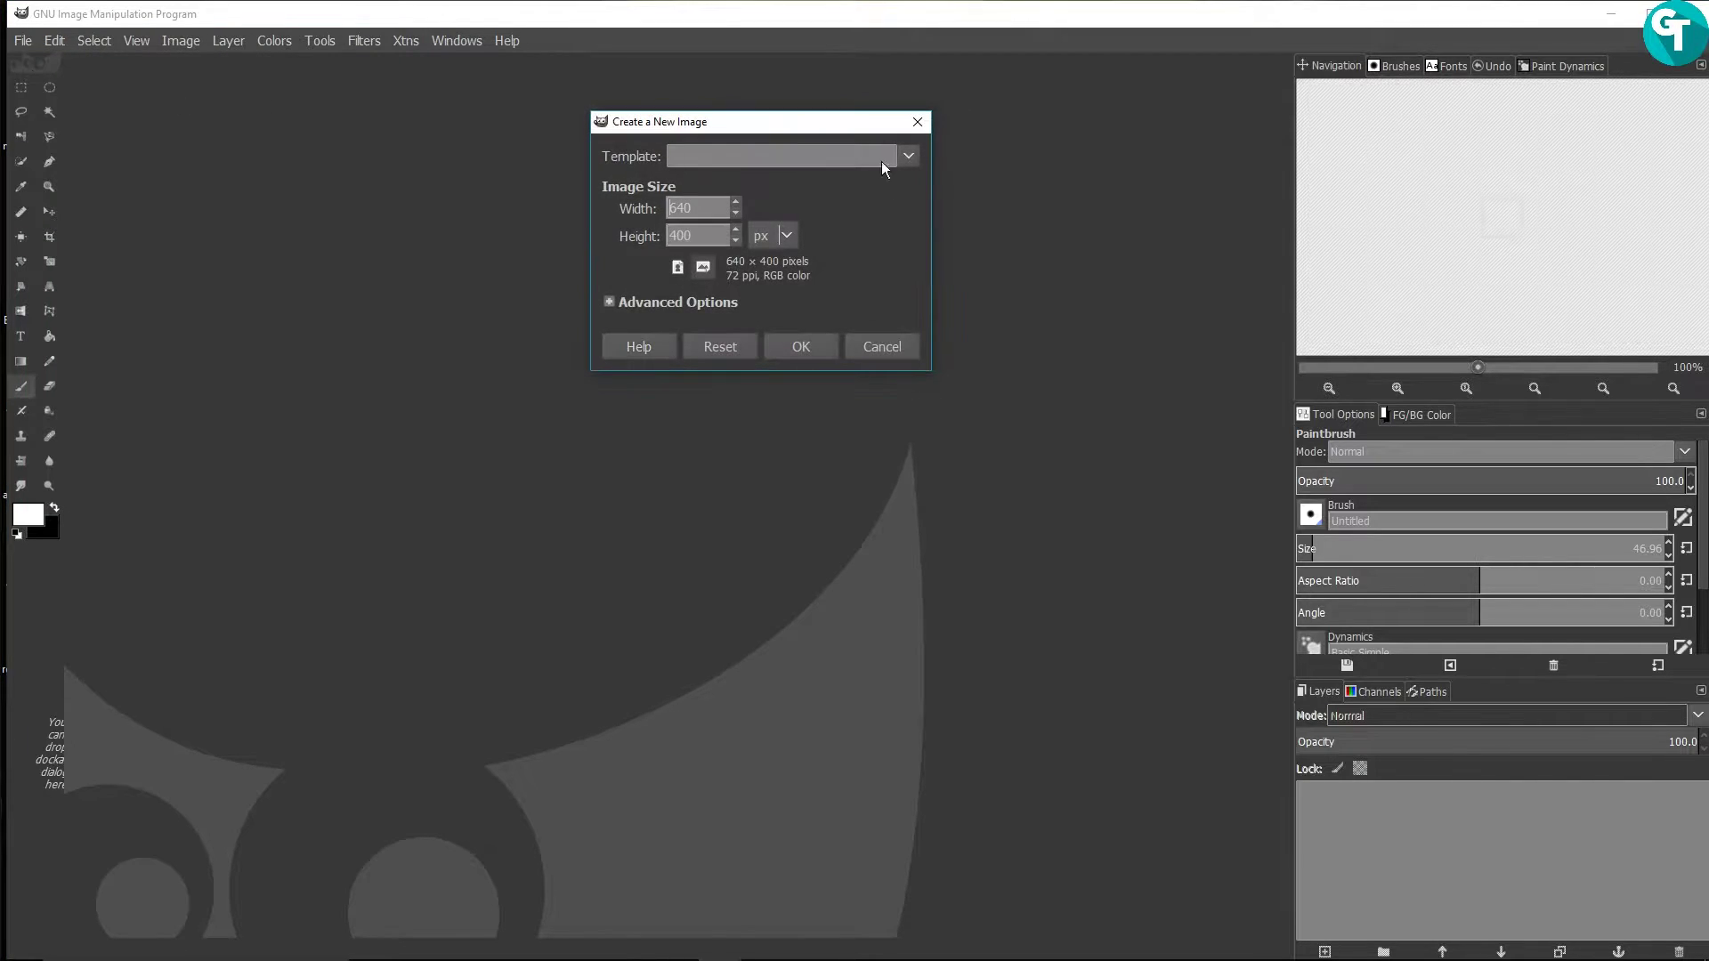
{"action": "left_click", "coordinate": [793, 163]}
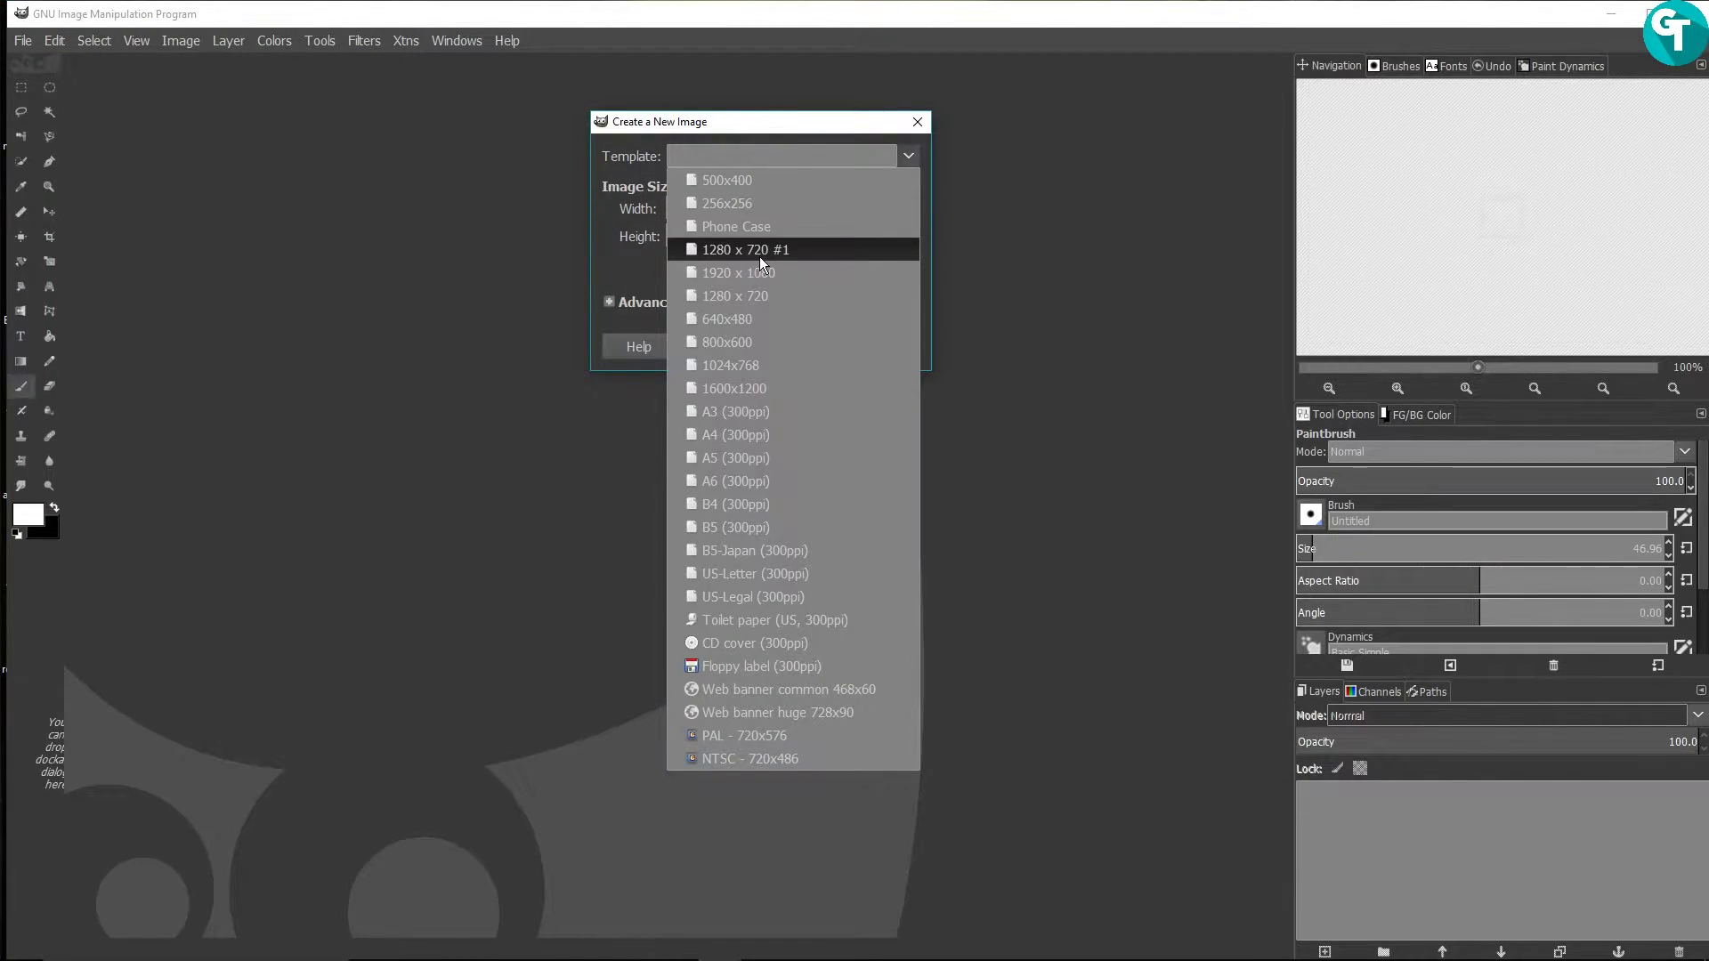
{"action": "left_click", "coordinate": [755, 276]}
{"action": "left_click", "coordinate": [801, 348]}
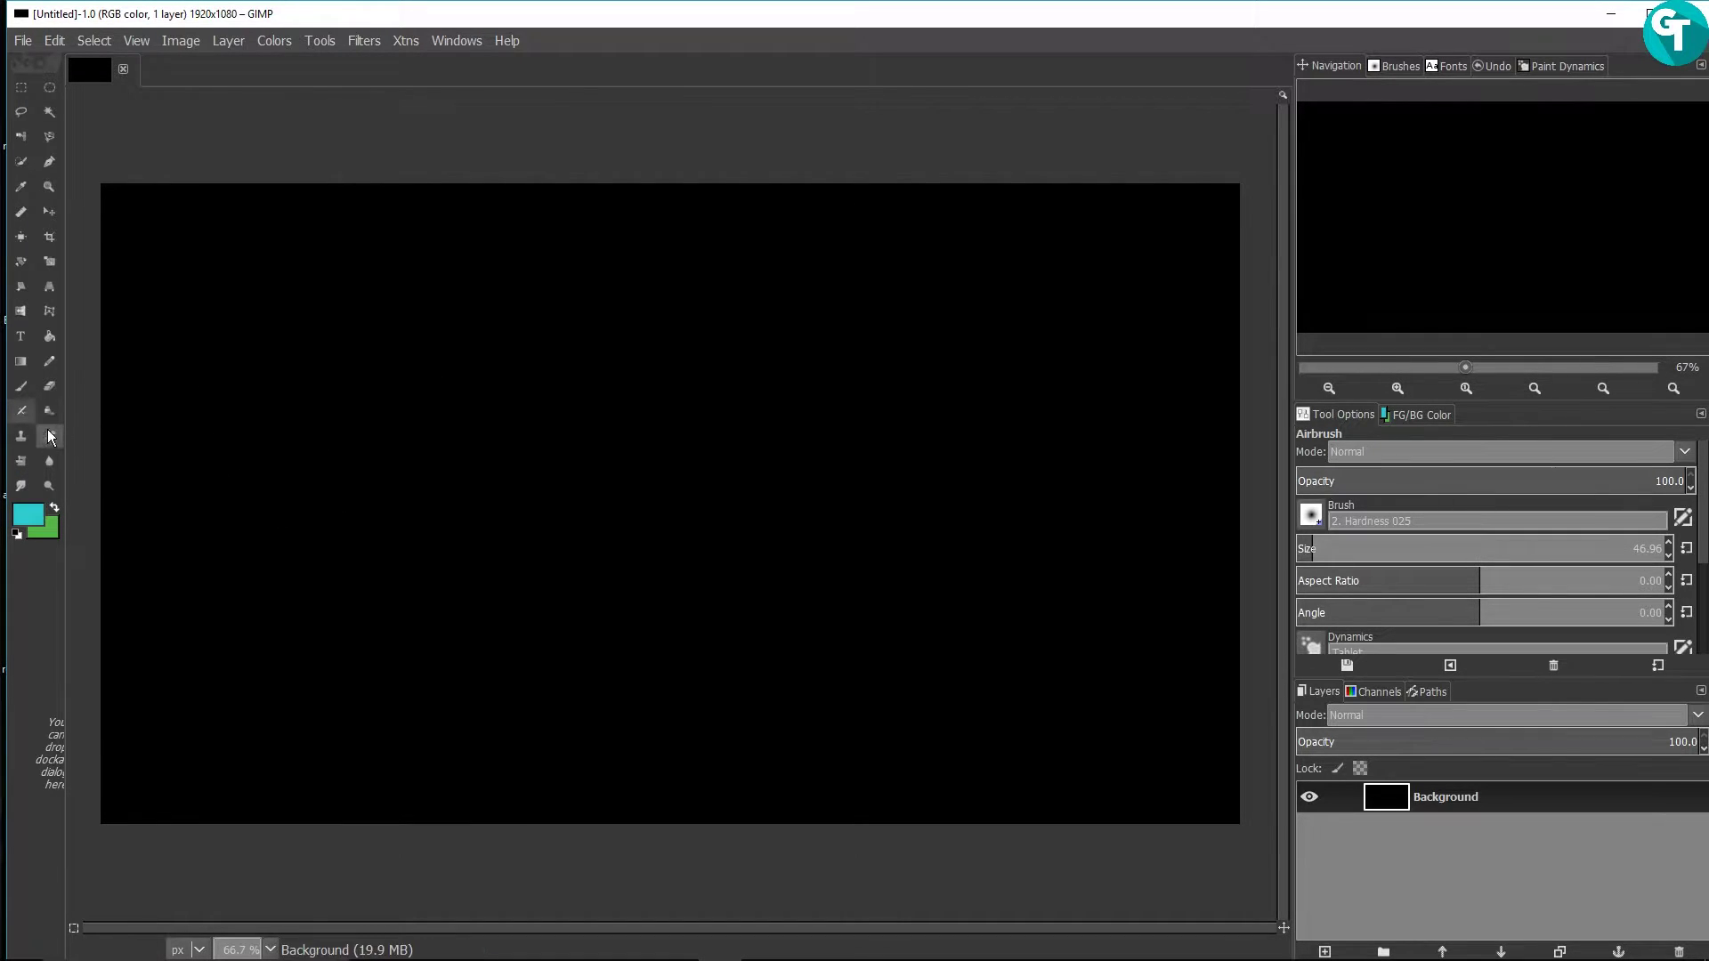
Step: Activate the Paintbrush tool and delete the Background layer
{"action": "left_click", "coordinate": [23, 392]}
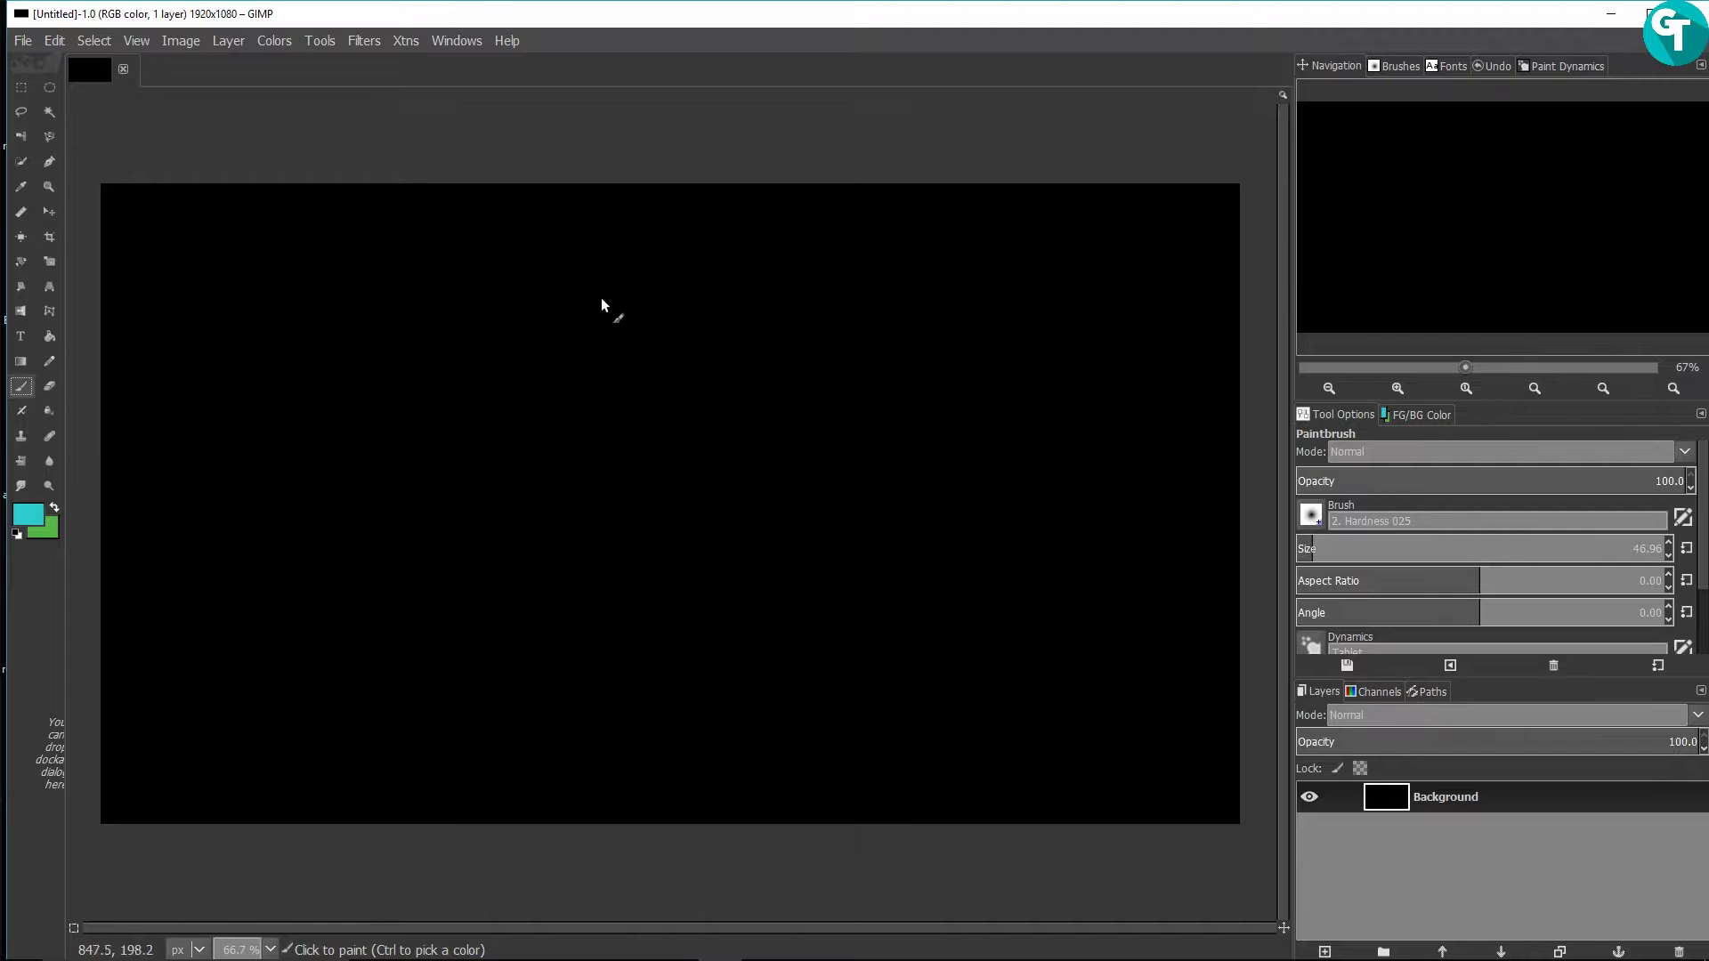
{"action": "key", "text": "alt+Delete"}
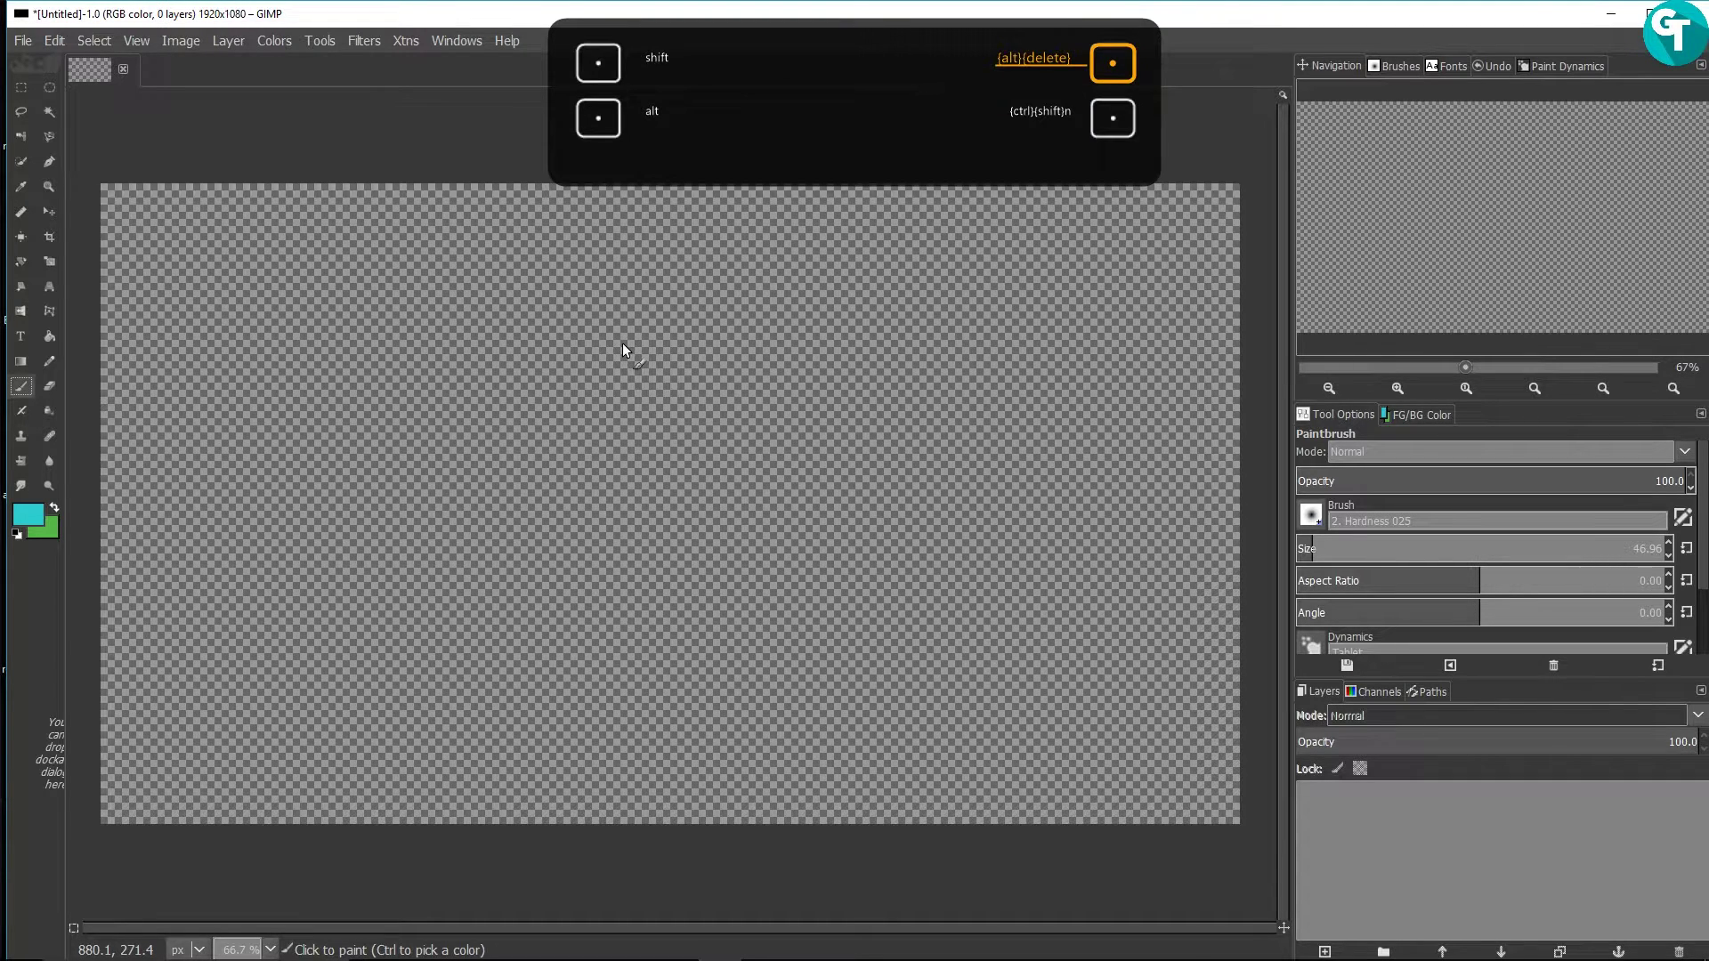
Step: Add a new transparent 1920 x 1080 layer, then try filling it with the cyan foreground color and undo the fill
{"action": "key", "text": "ctrl+shift+n"}
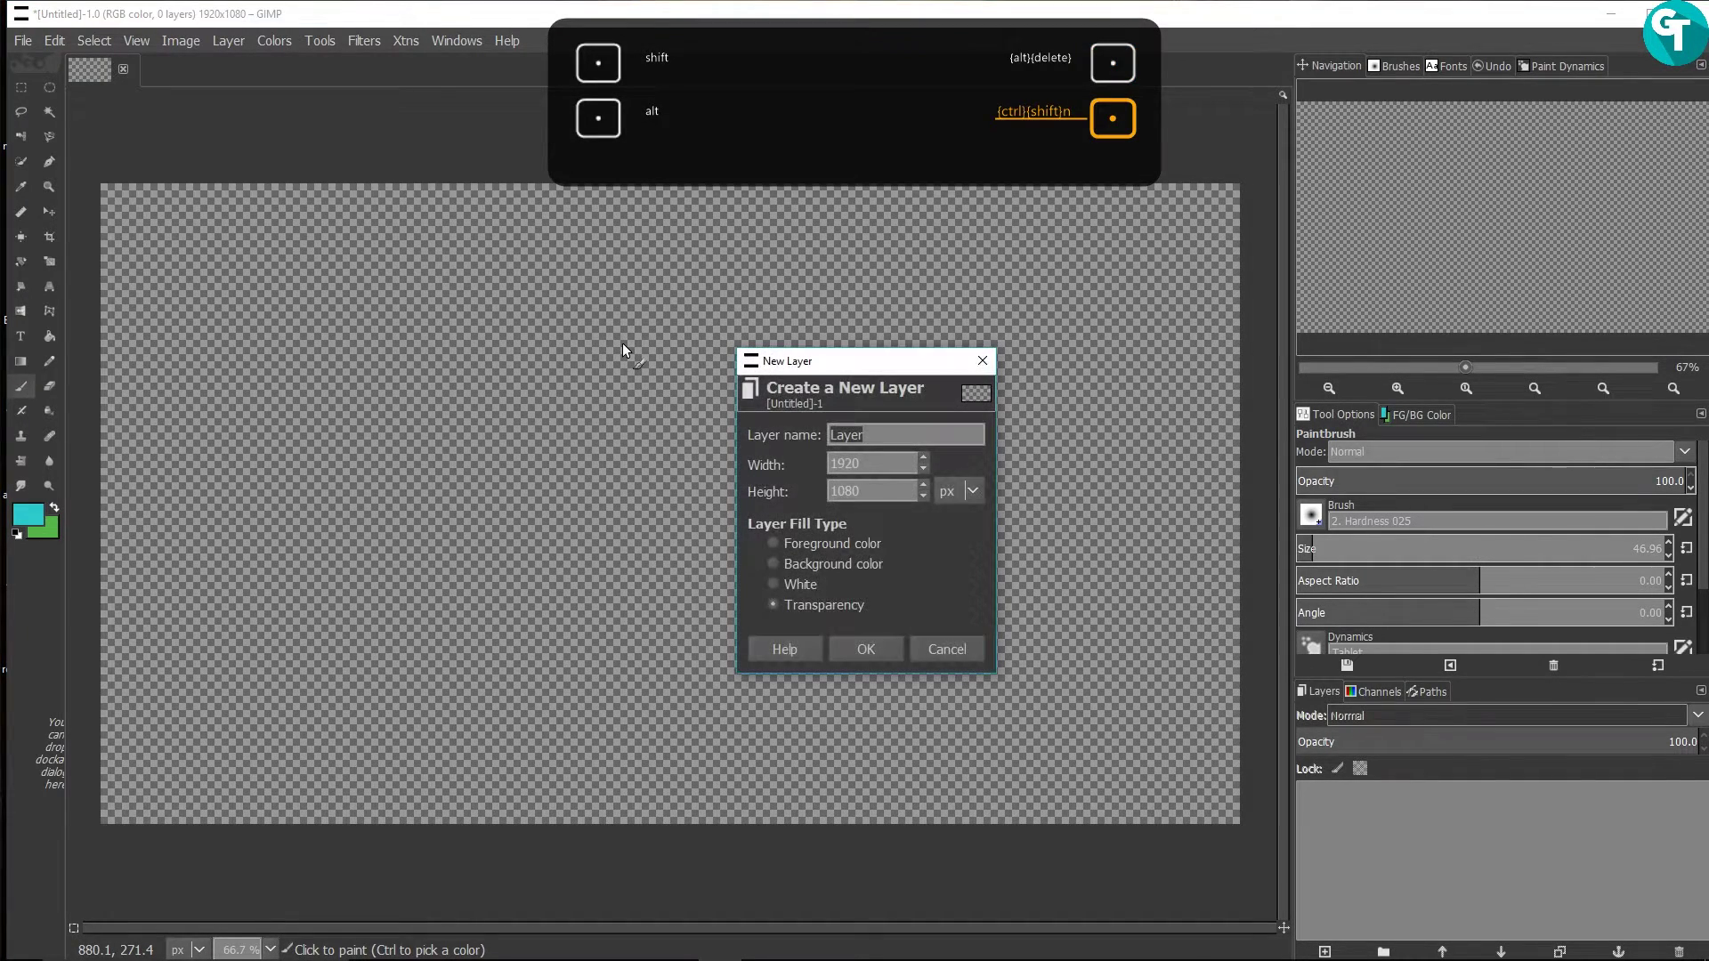
{"action": "left_click", "coordinate": [880, 647]}
{"action": "key", "text": "ctrl+comma"}
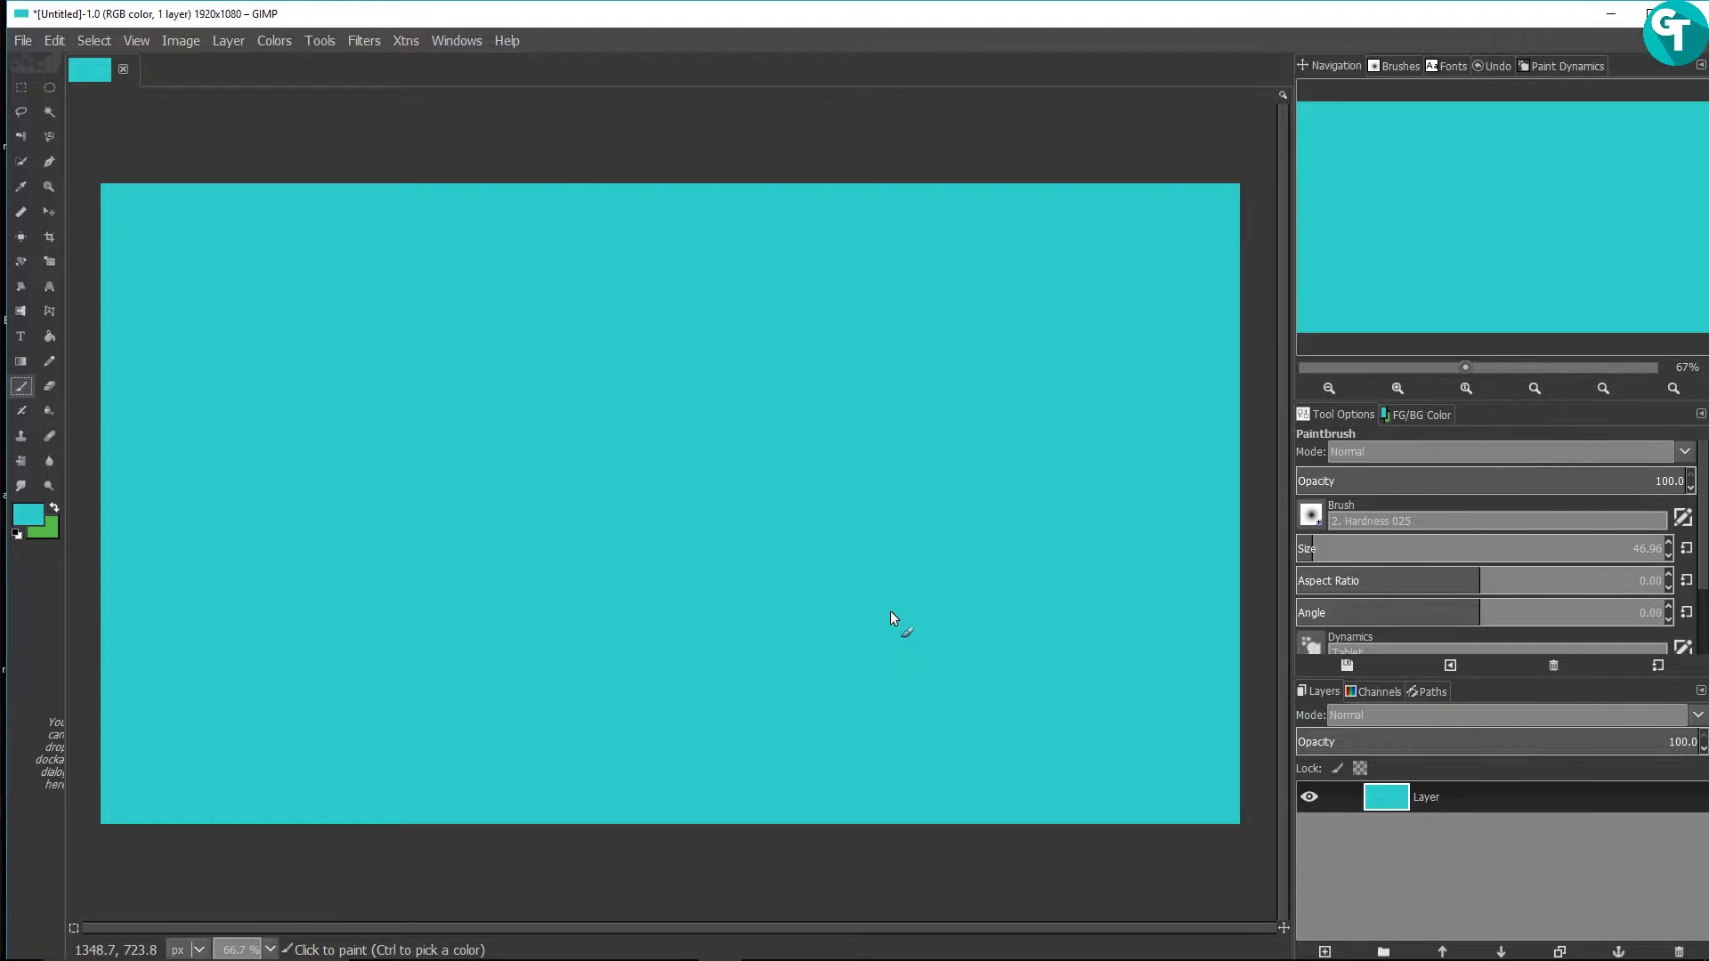
{"action": "key", "text": "ctrl+z"}
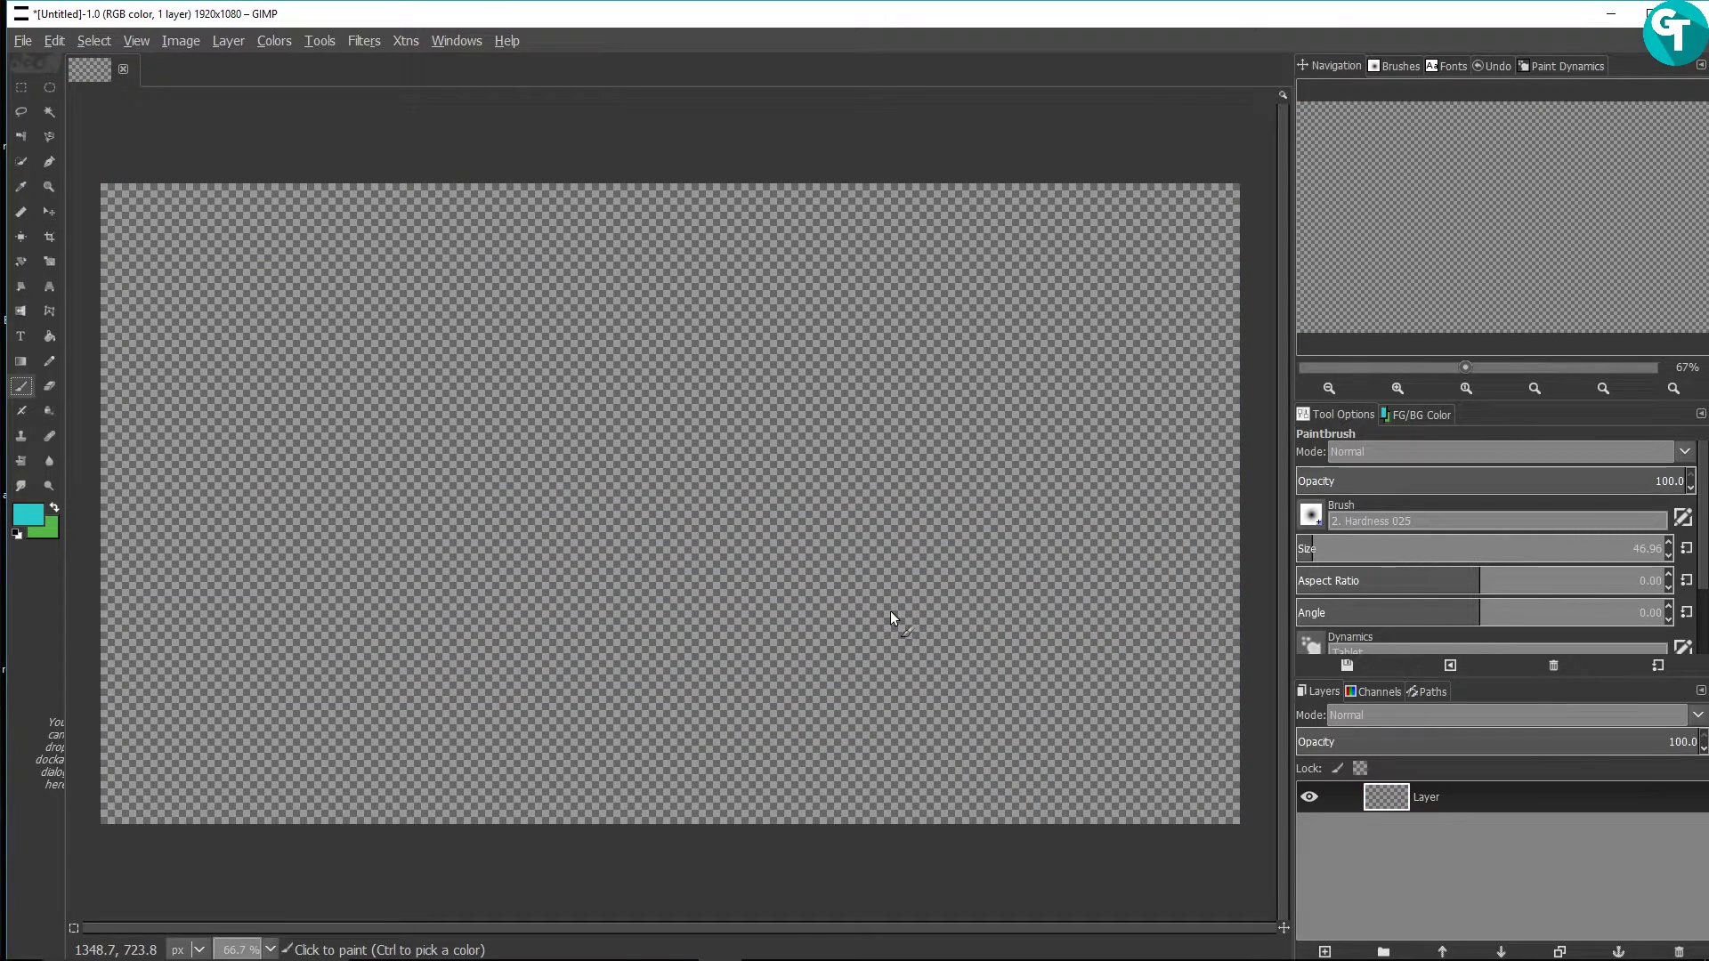
Step: Set the foreground color to dark green 152512 and fill the layer with it
{"action": "left_click", "coordinate": [53, 507]}
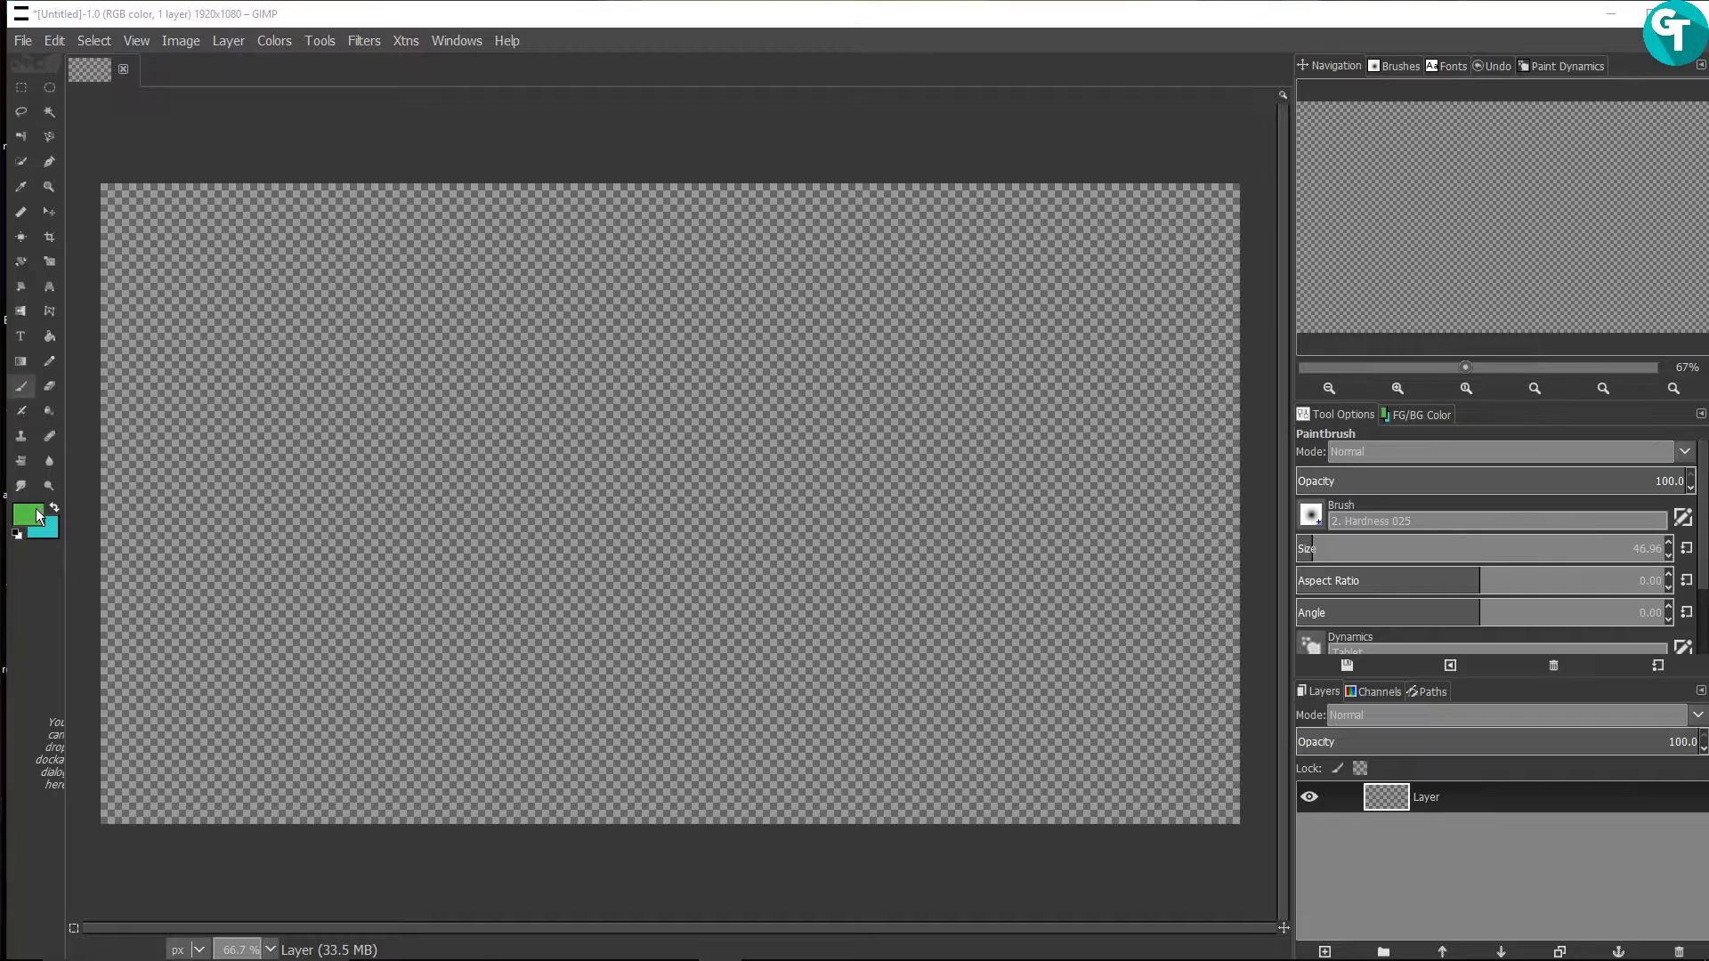
{"action": "left_click", "coordinate": [27, 514]}
{"action": "left_click_drag", "start_coordinate": [1315, 248], "coordinate": [1241, 227]}
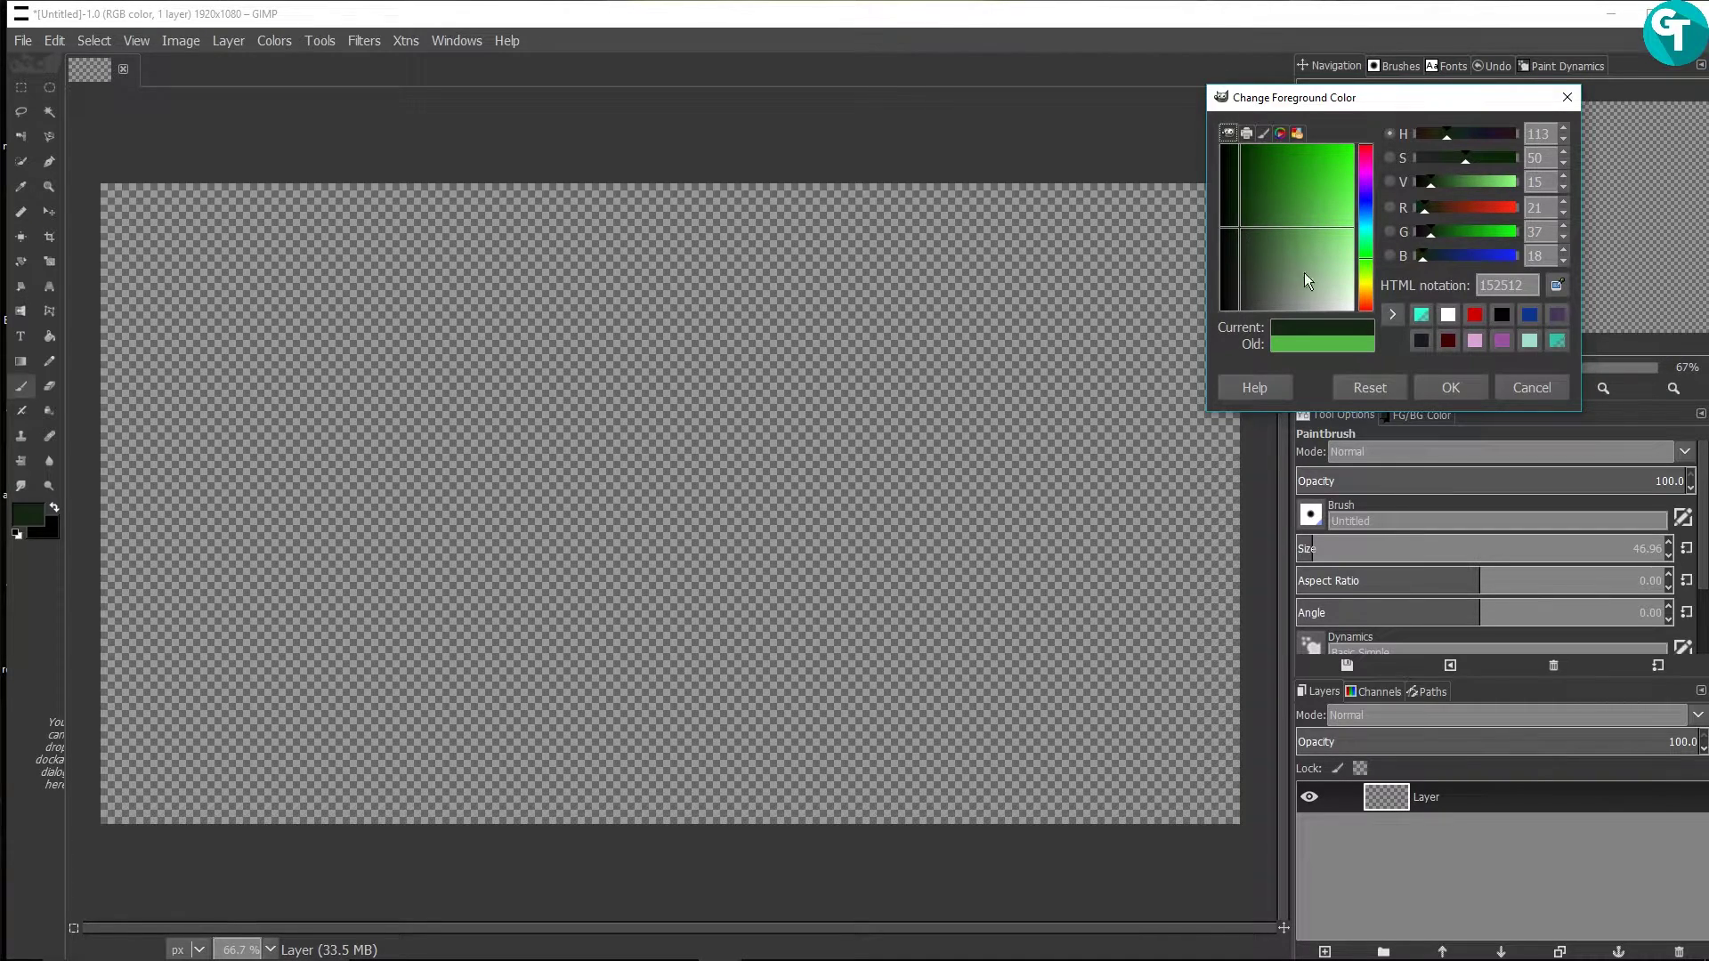
{"action": "left_click", "coordinate": [1439, 400]}
{"action": "left_click_drag", "start_coordinate": [33, 514], "coordinate": [795, 553]}
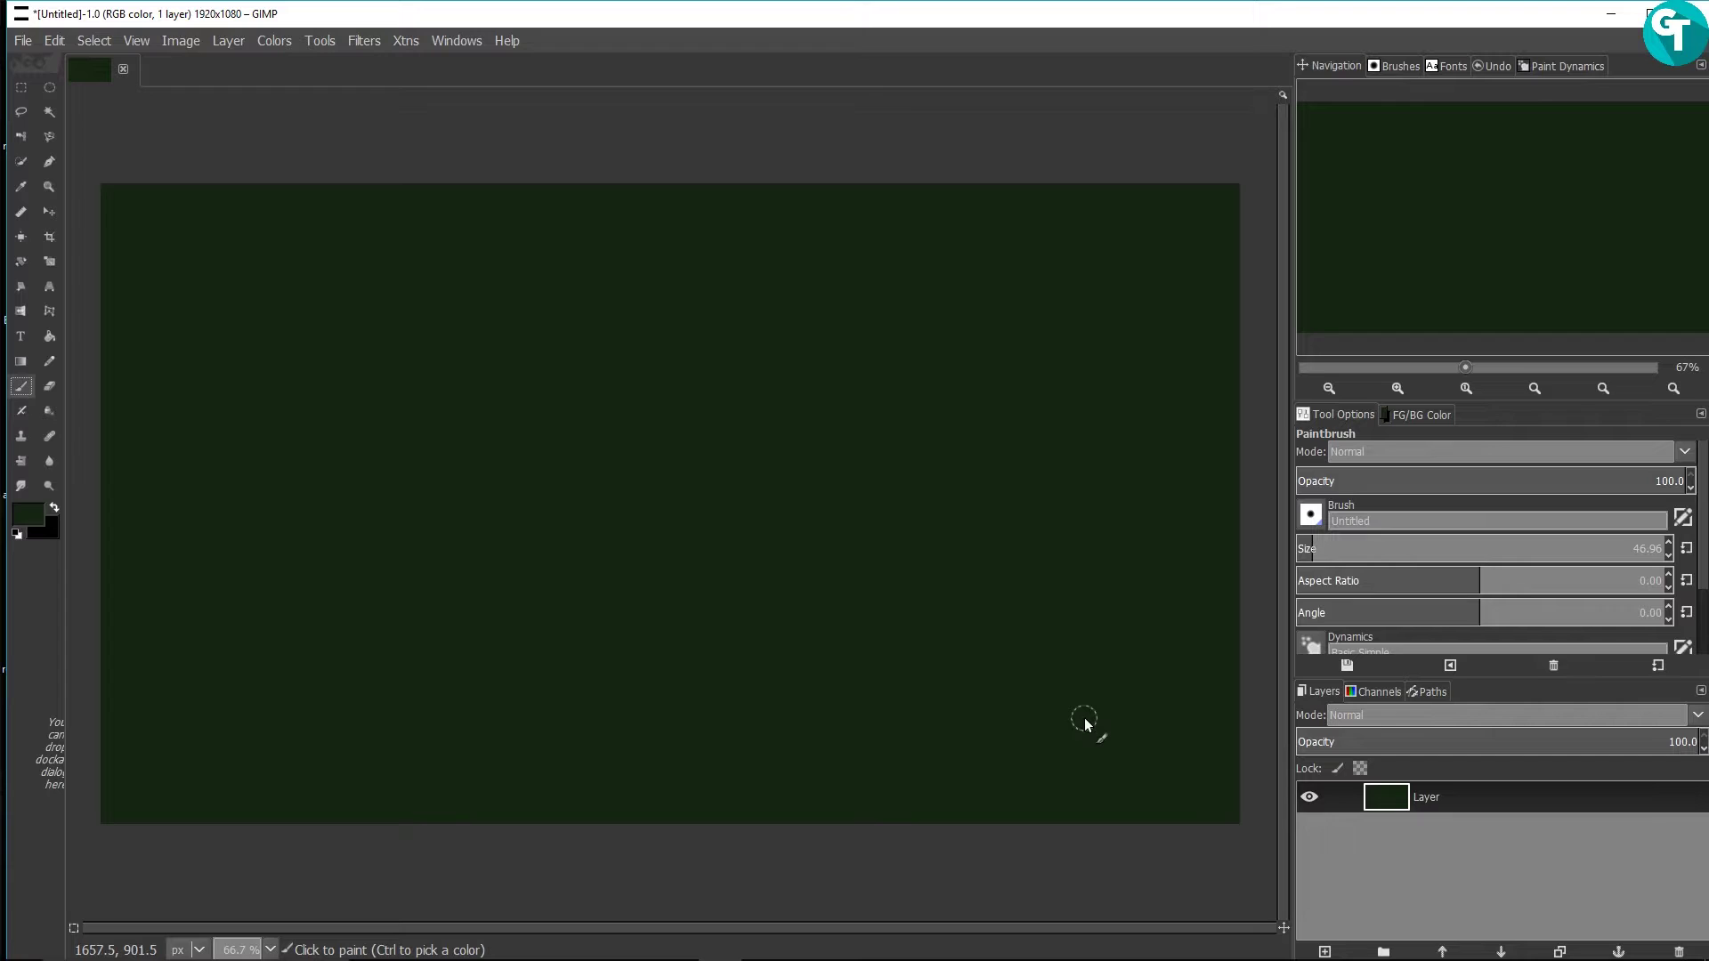
Step: Add a second transparent 1920 x 1080 layer and set the foreground color to light gray e5e7e4
{"action": "key", "text": "ctrl+shift+n"}
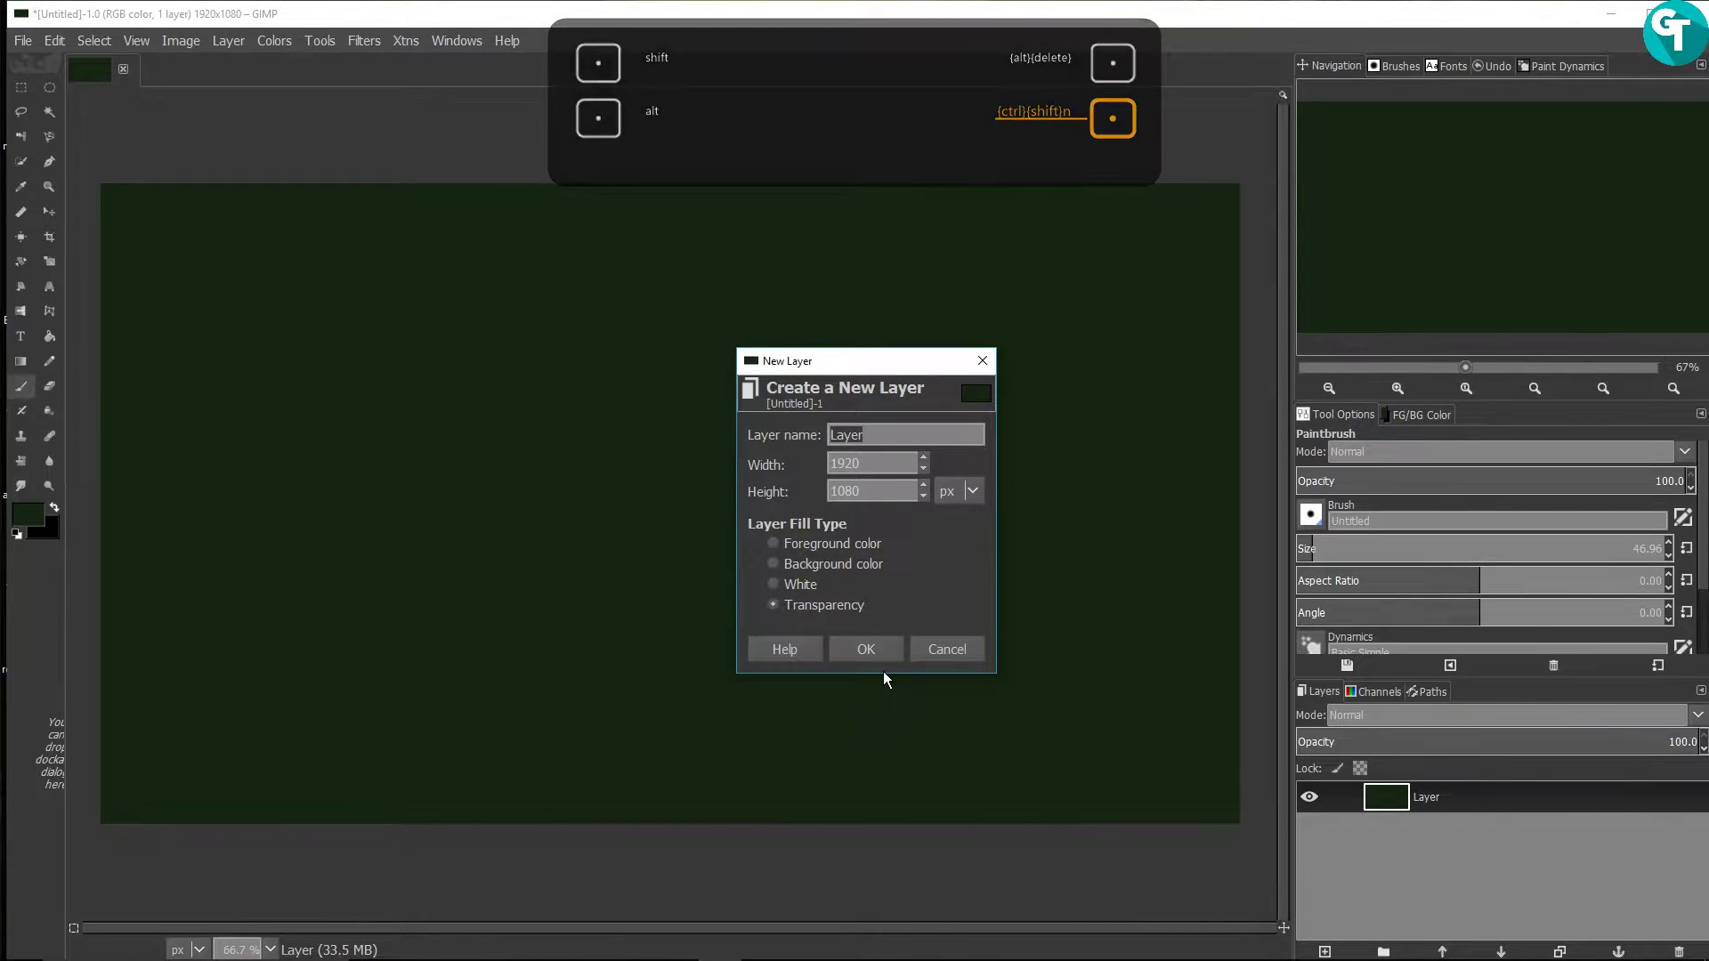
{"action": "left_click", "coordinate": [865, 649]}
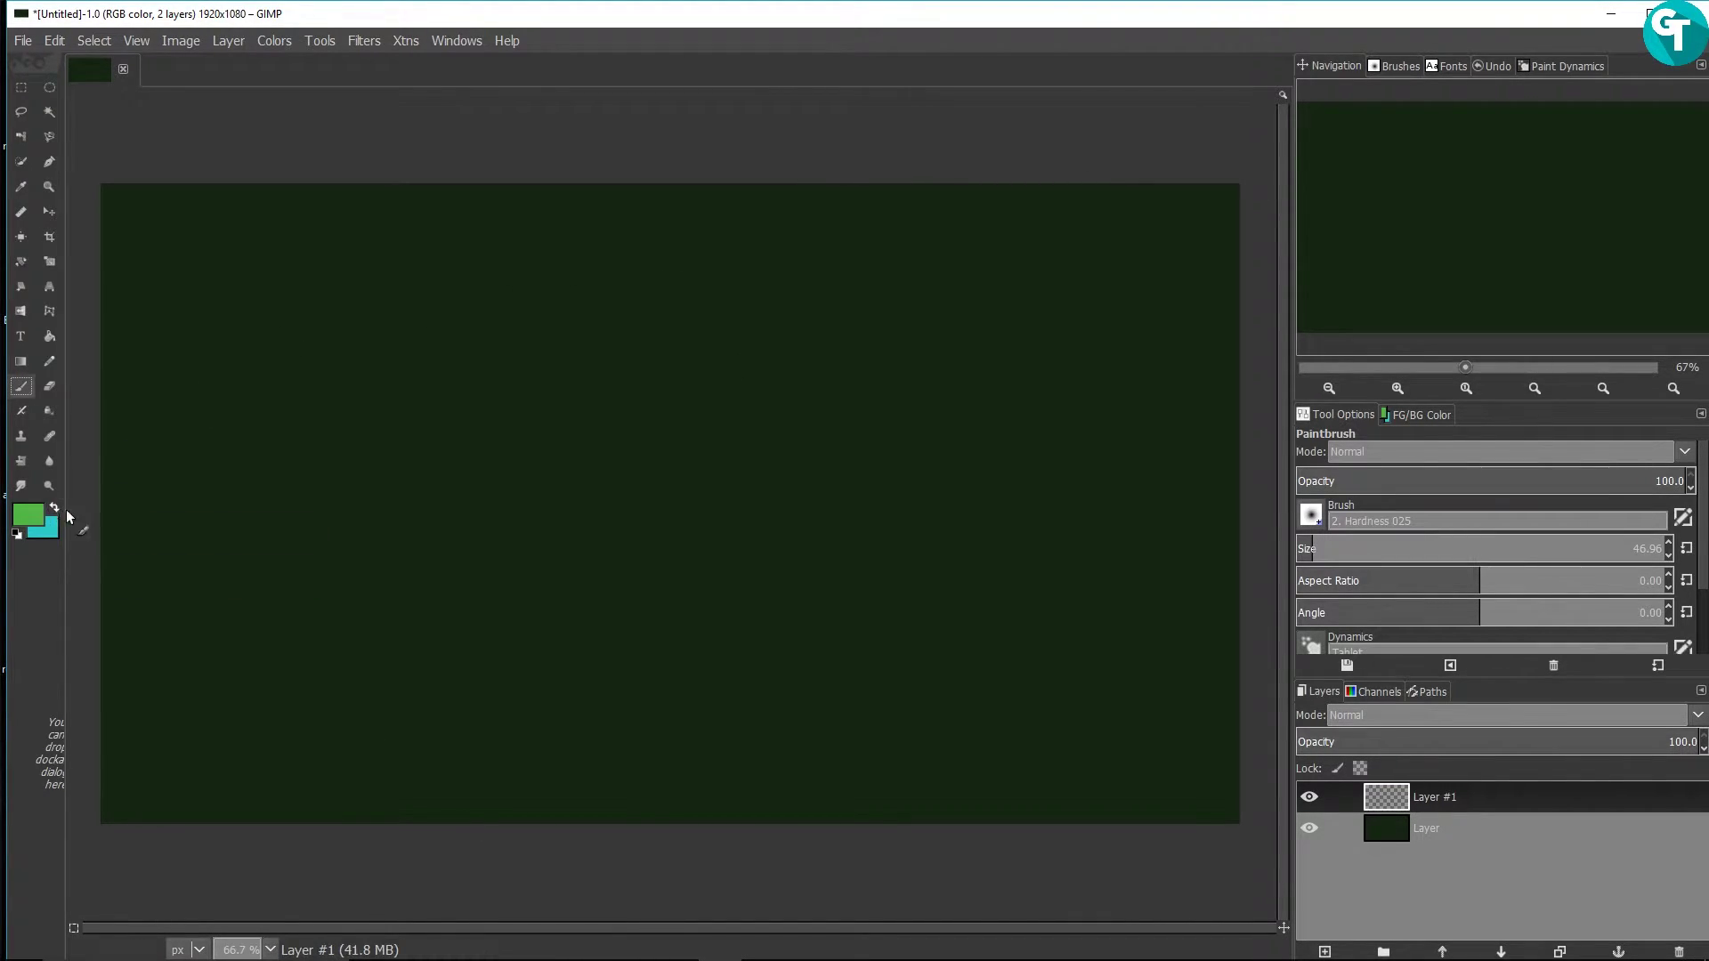
{"action": "left_click", "coordinate": [40, 507]}
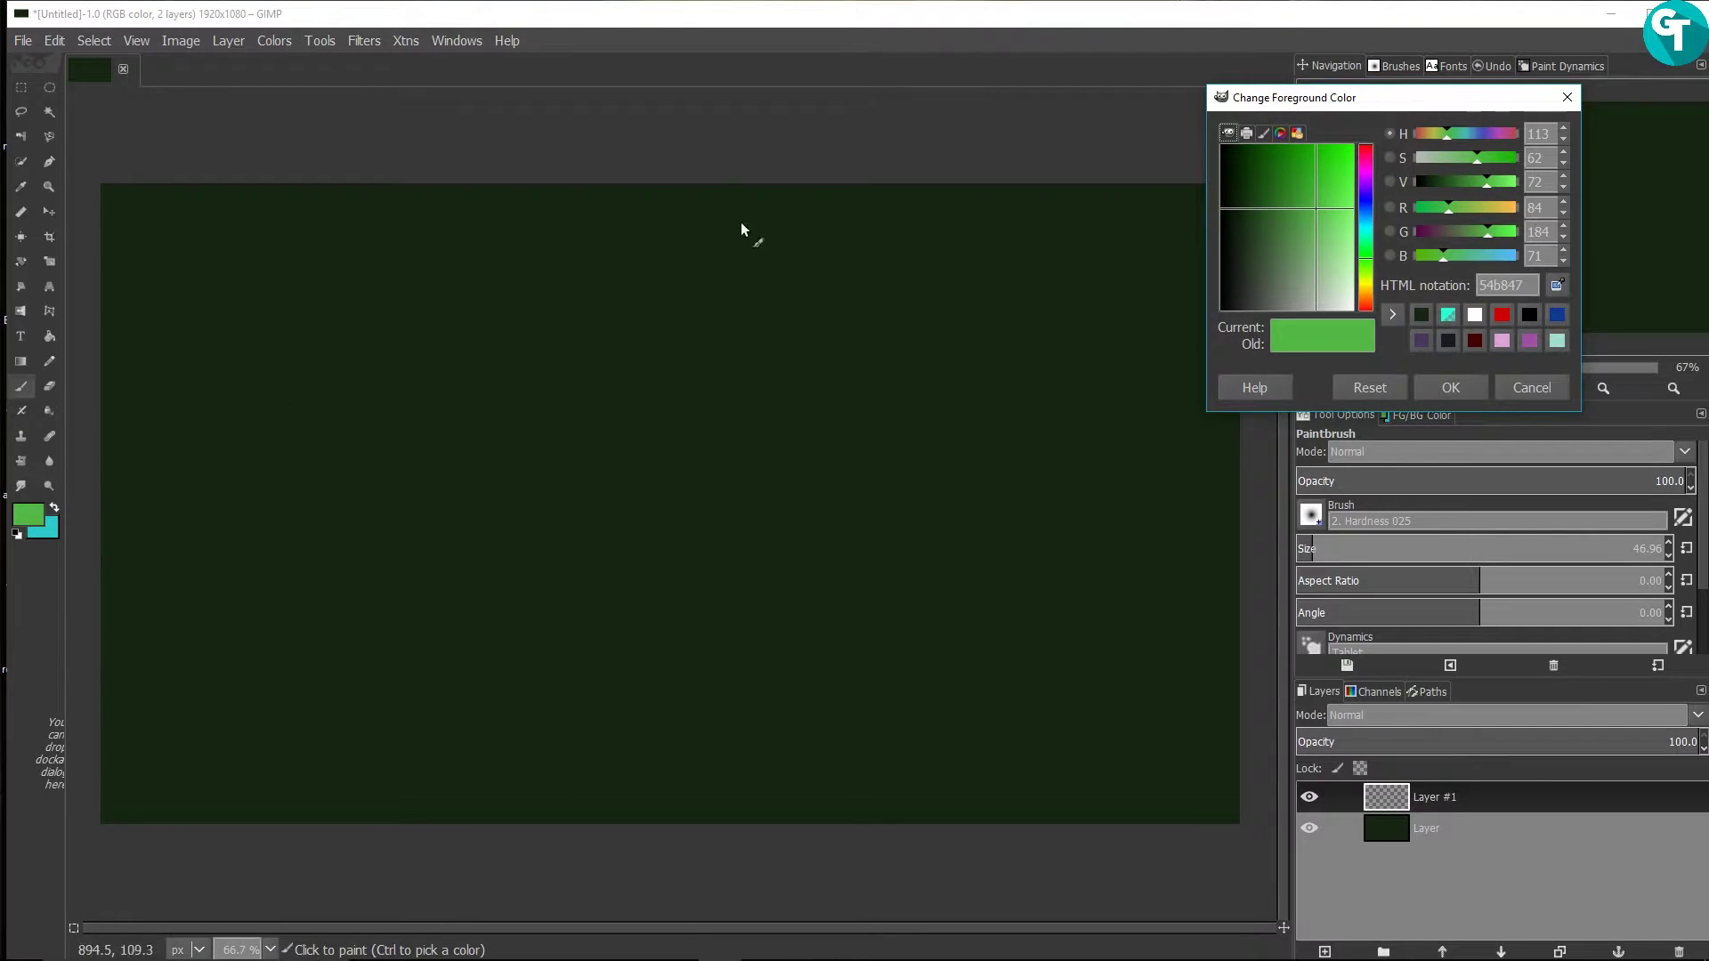
{"action": "left_click_drag", "start_coordinate": [1285, 242], "coordinate": [1340, 307]}
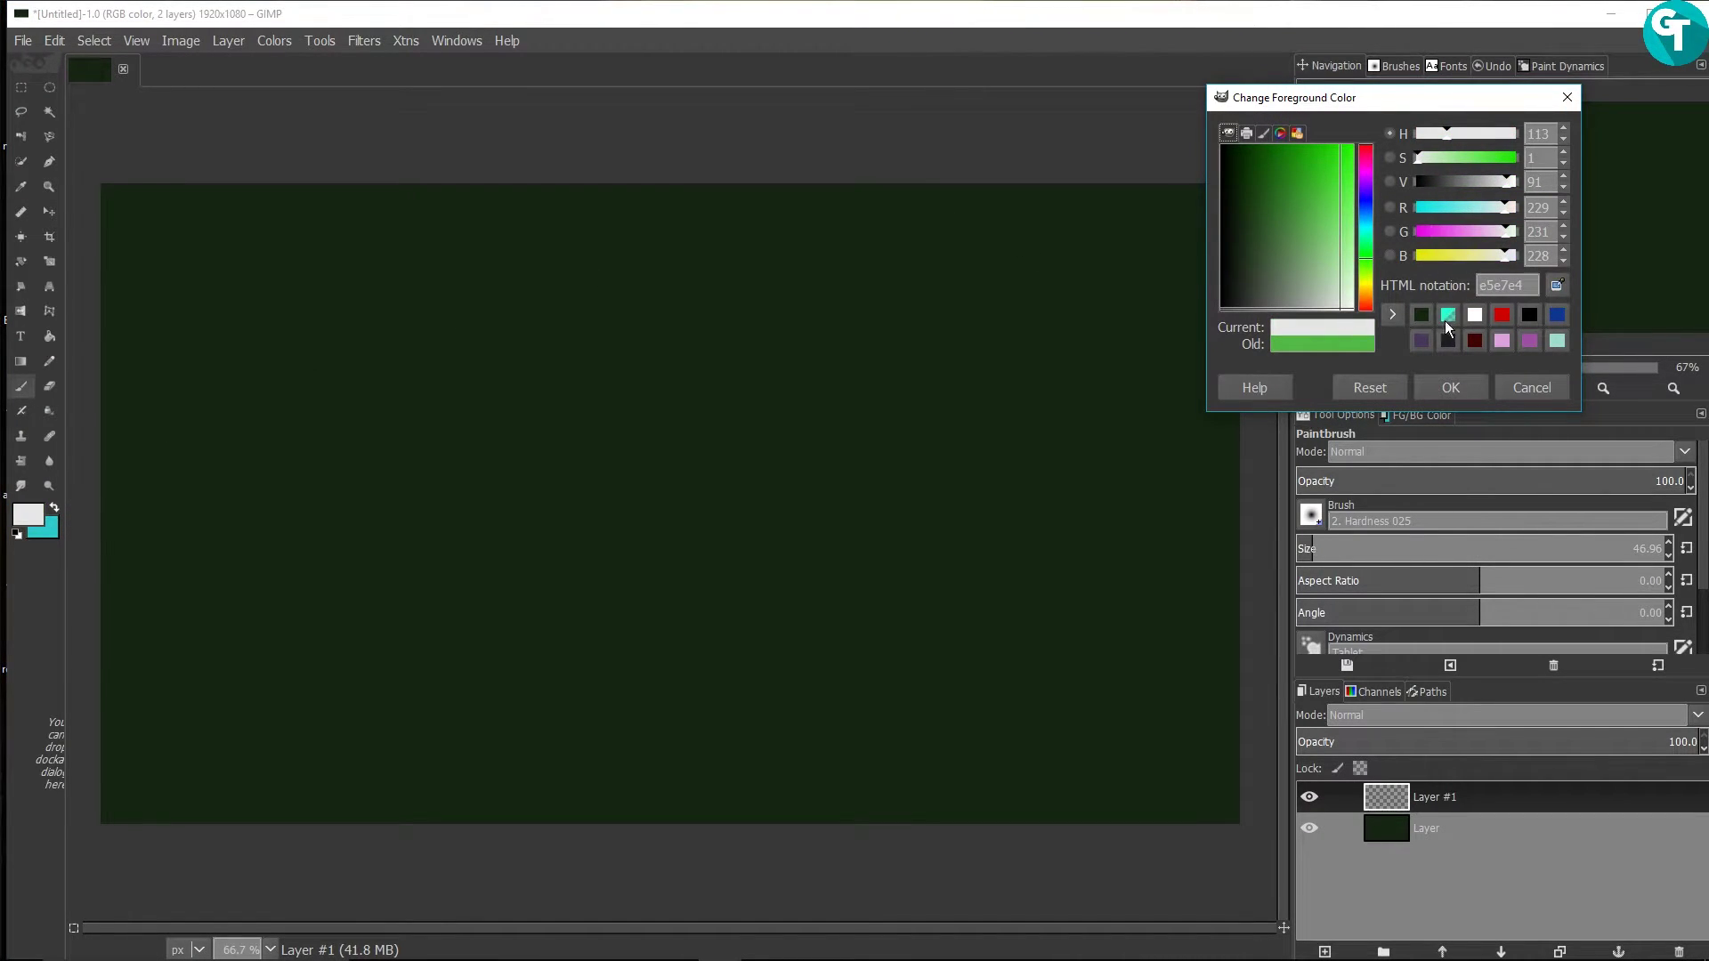
{"action": "left_click", "coordinate": [1451, 388]}
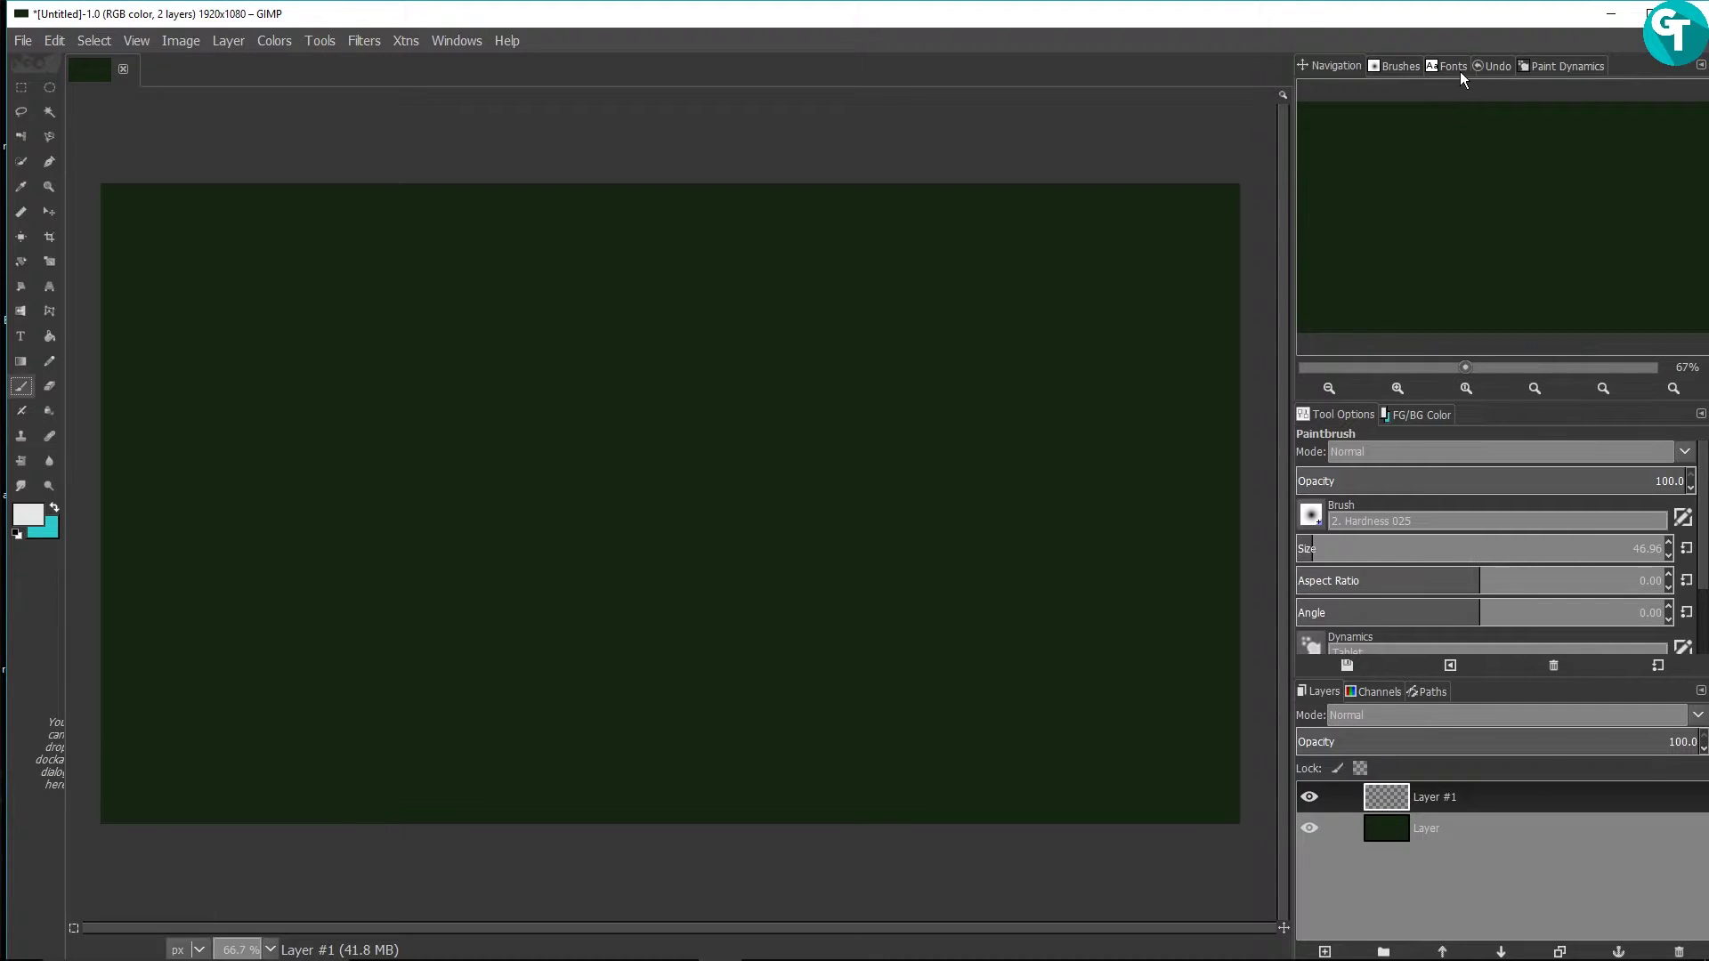
Step: Choose the Acrylic 02 brush and paint a wavy diagonal test stroke at the middle of the new layer
{"action": "left_click", "coordinate": [1401, 68]}
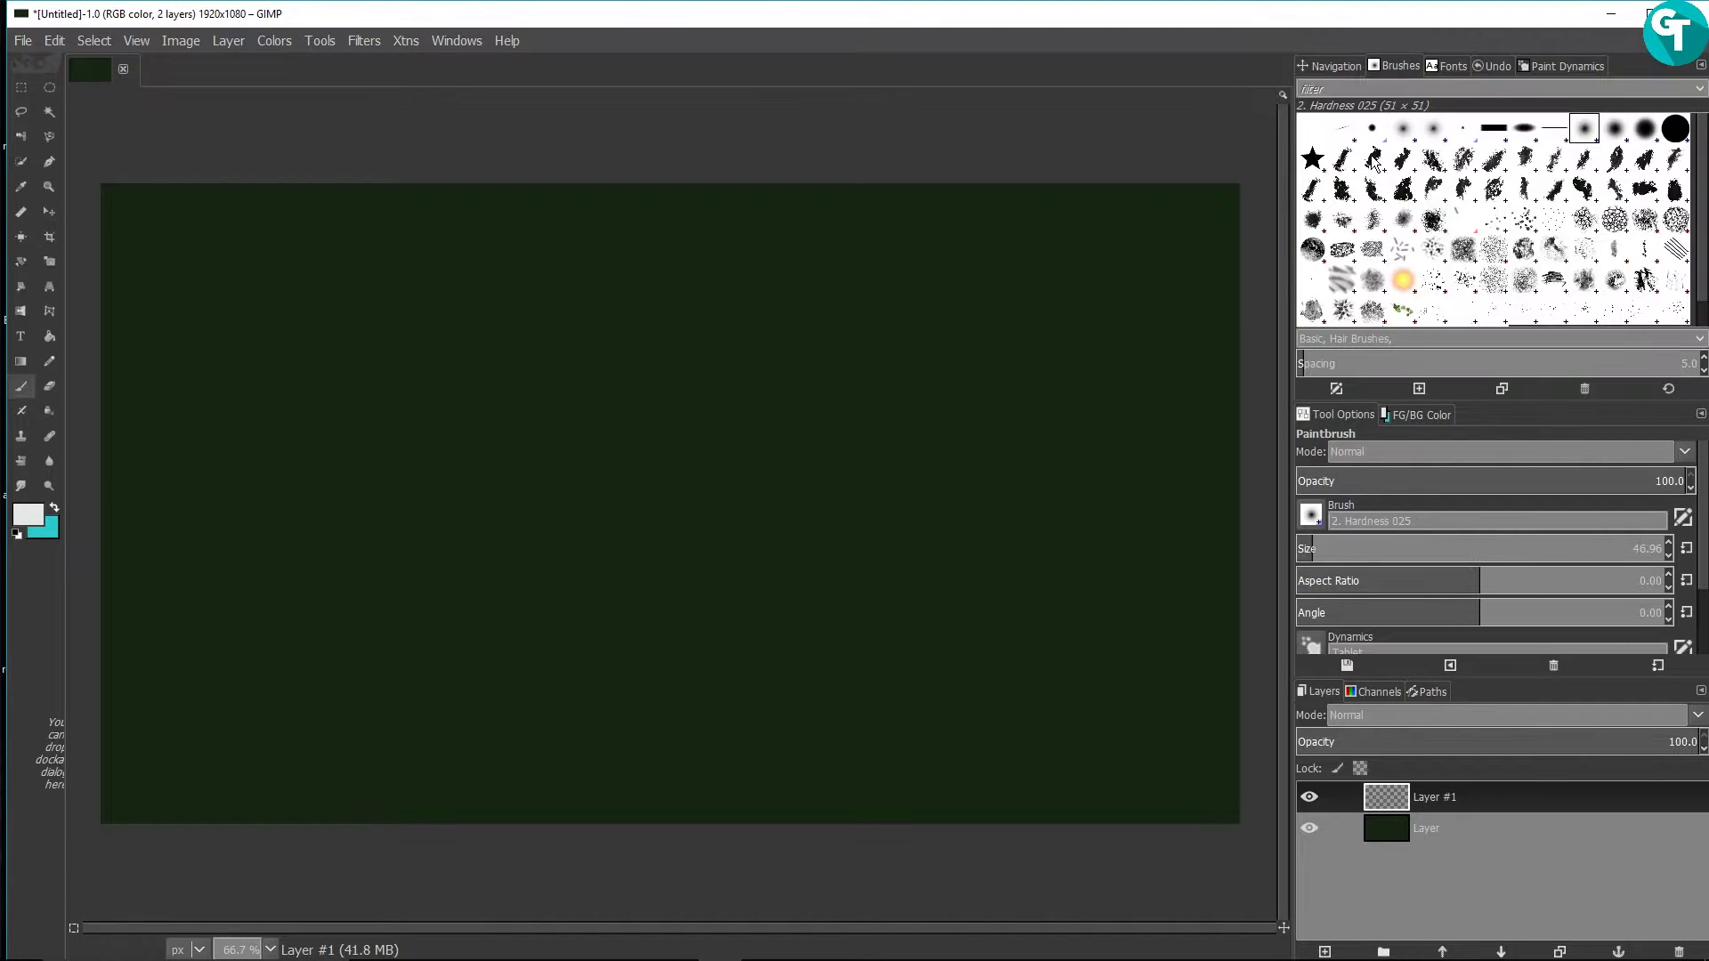
{"action": "left_click", "coordinate": [1342, 222]}
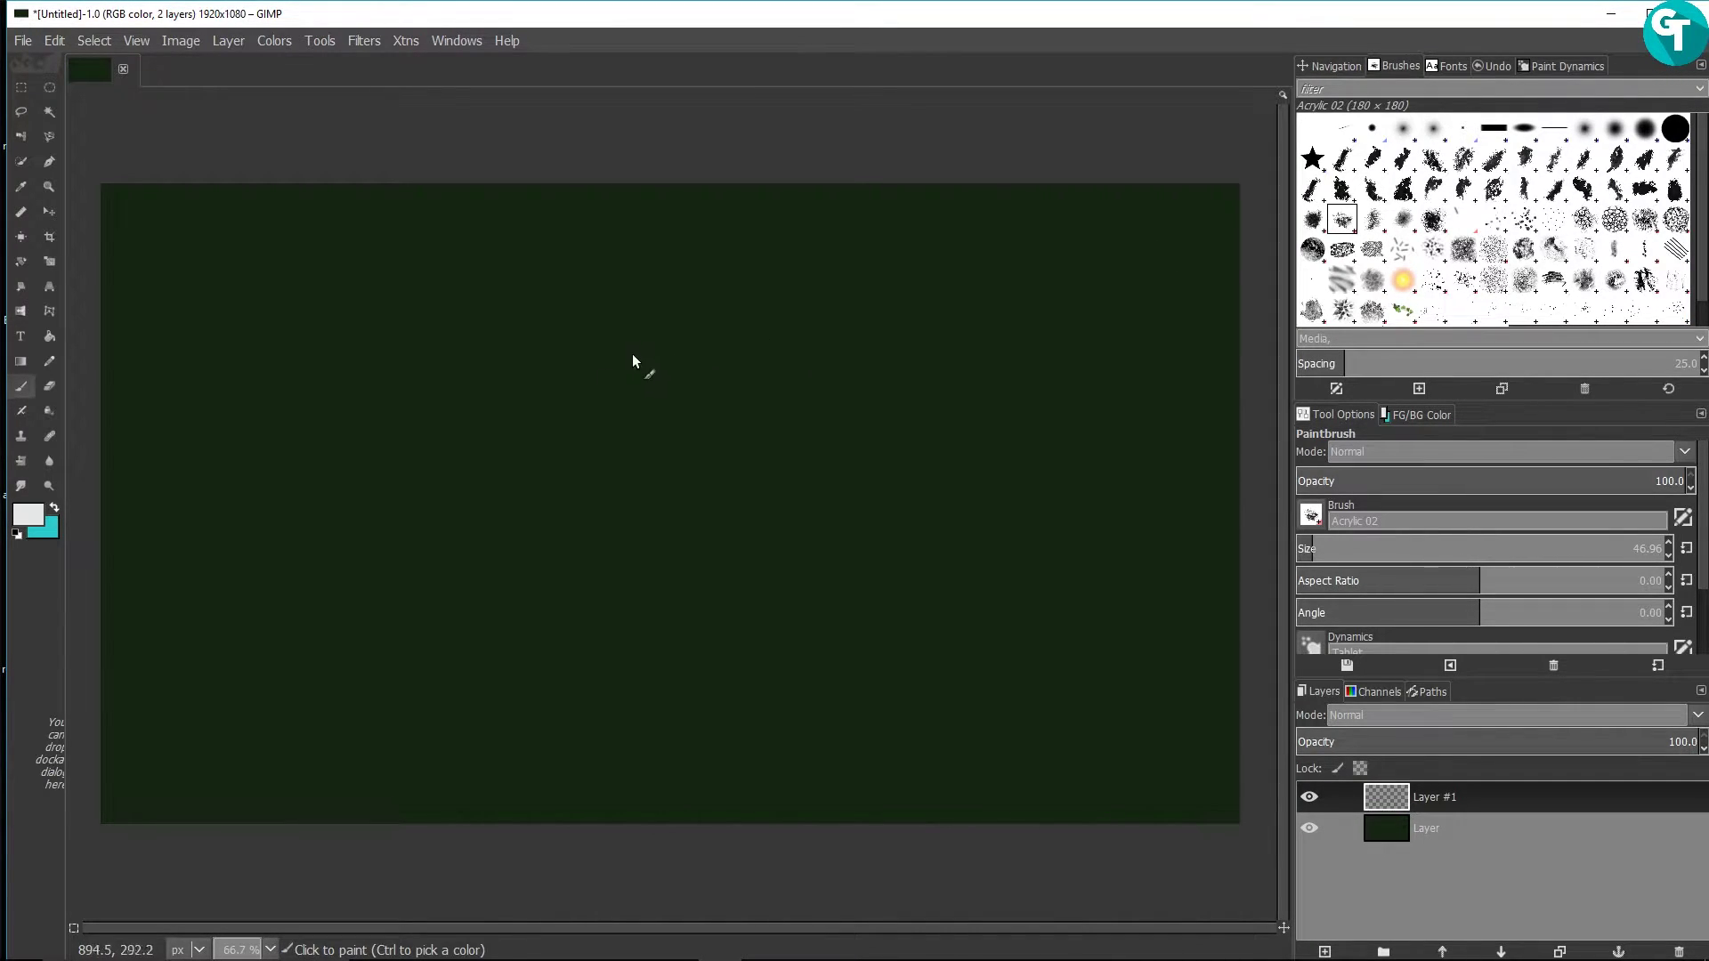
{"action": "mouse_move", "coordinate": [623, 367]}
{"action": "left_mouse_down"}
{"action": "mouse_move", "coordinate": [599, 458]}
{"action": "mouse_move", "coordinate": [750, 654]}
{"action": "left_mouse_up"}
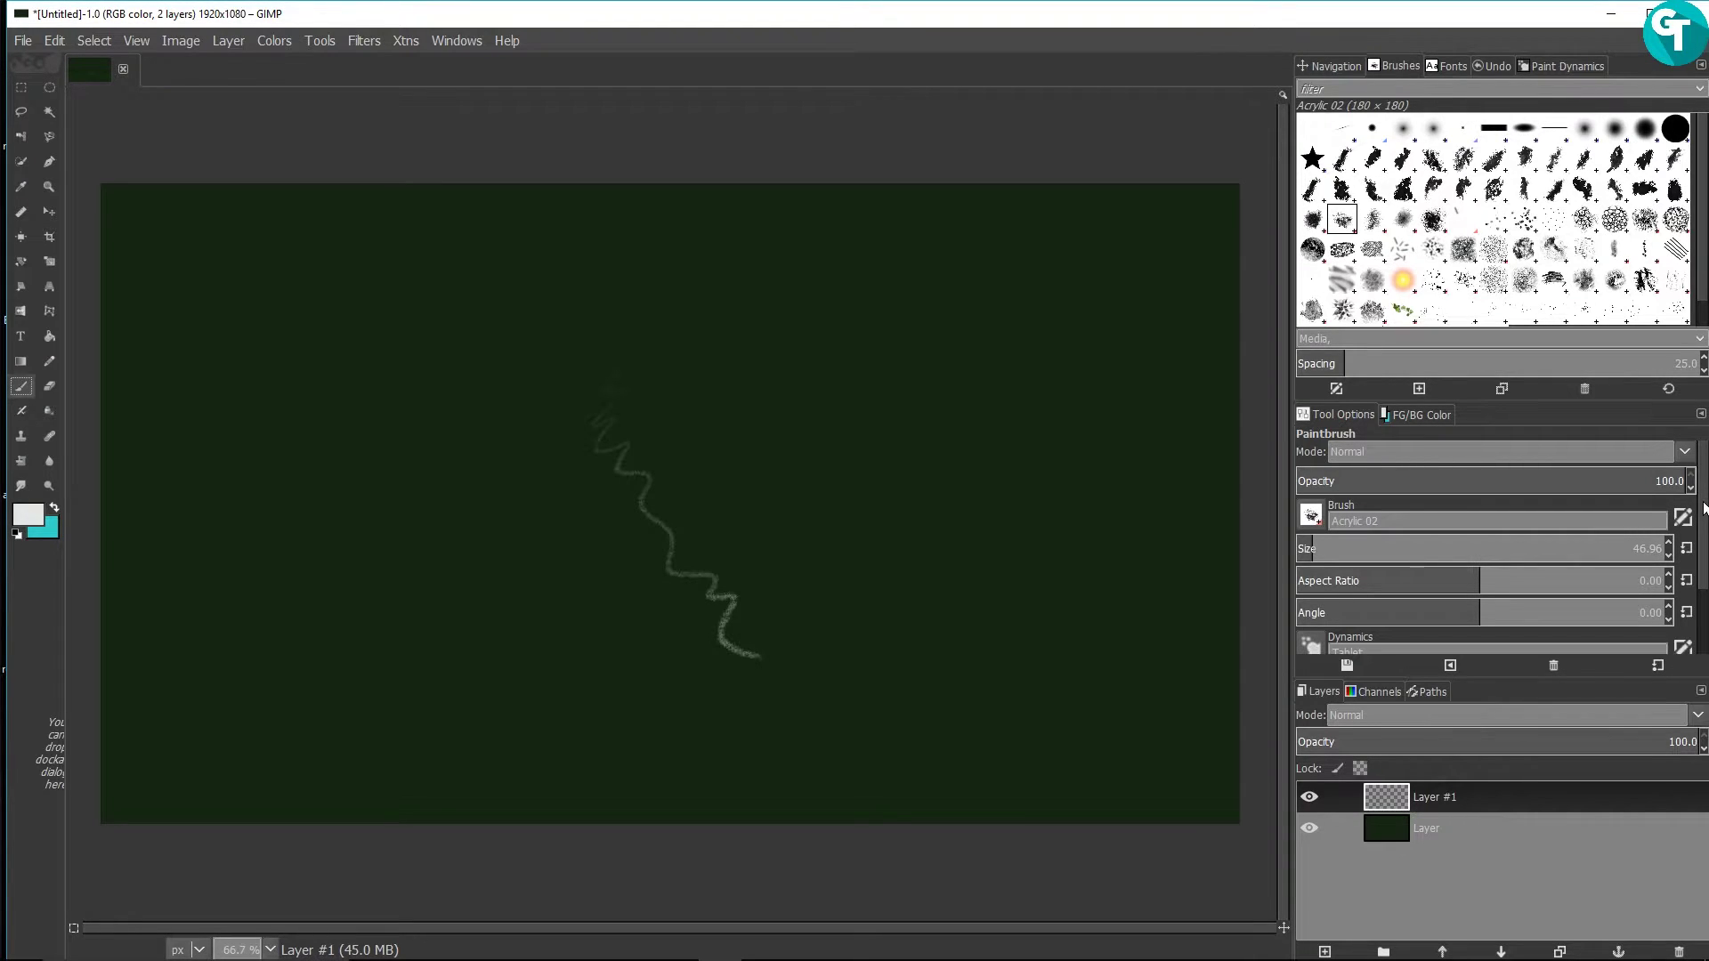
Step: Look through the dynamics presets available for the Paintbrush, keeping Tablet
{"action": "mouse_move", "coordinate": [1704, 507]}
{"action": "left_mouse_down"}
{"action": "mouse_move", "coordinate": [1669, 573]}
{"action": "mouse_move", "coordinate": [1657, 564]}
{"action": "left_mouse_up"}
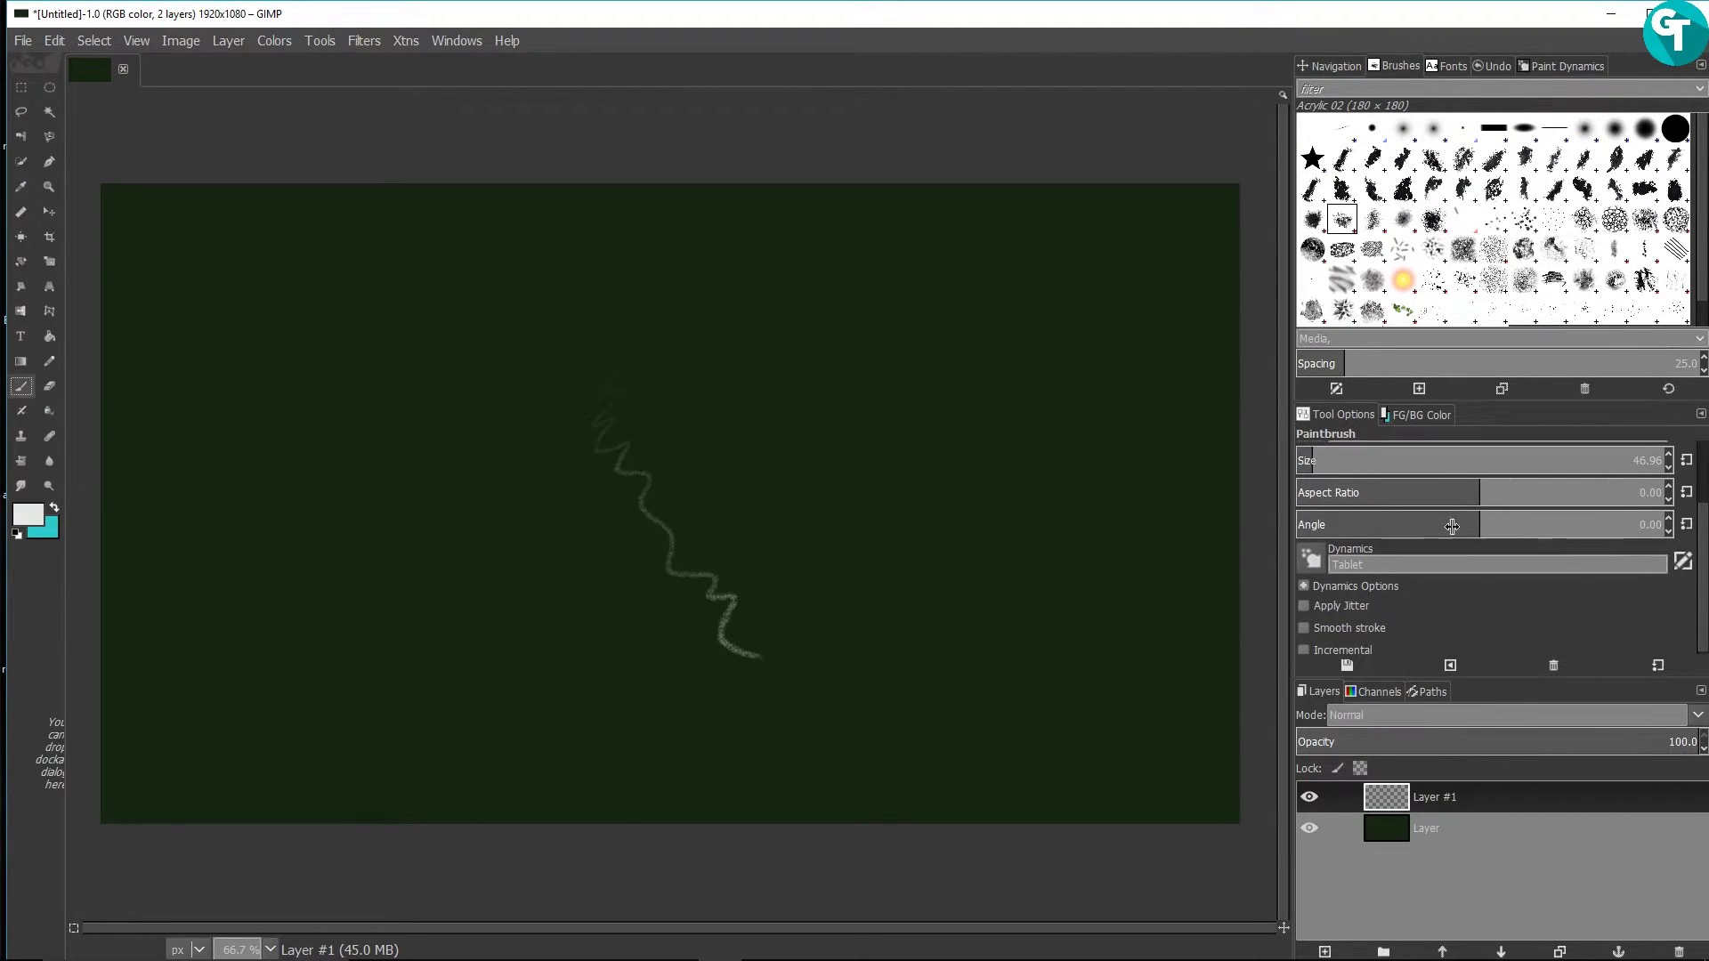
{"action": "left_click", "coordinate": [1321, 563]}
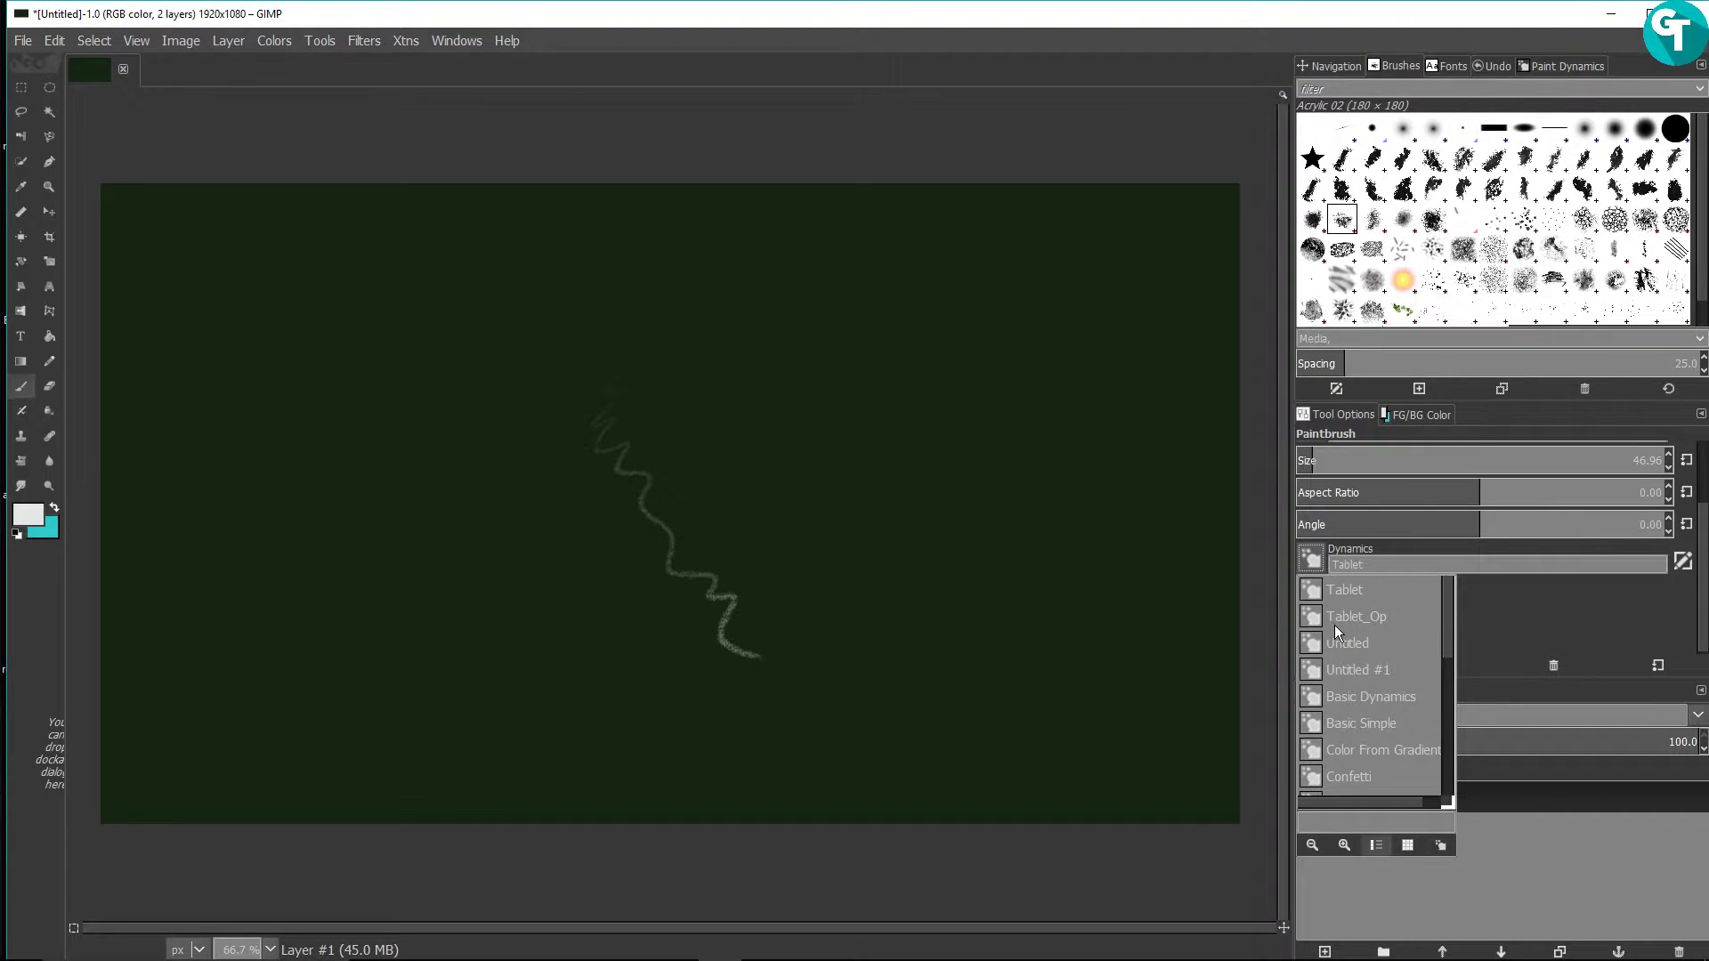
{"action": "left_click_drag", "start_coordinate": [1442, 643], "coordinate": [1440, 728]}
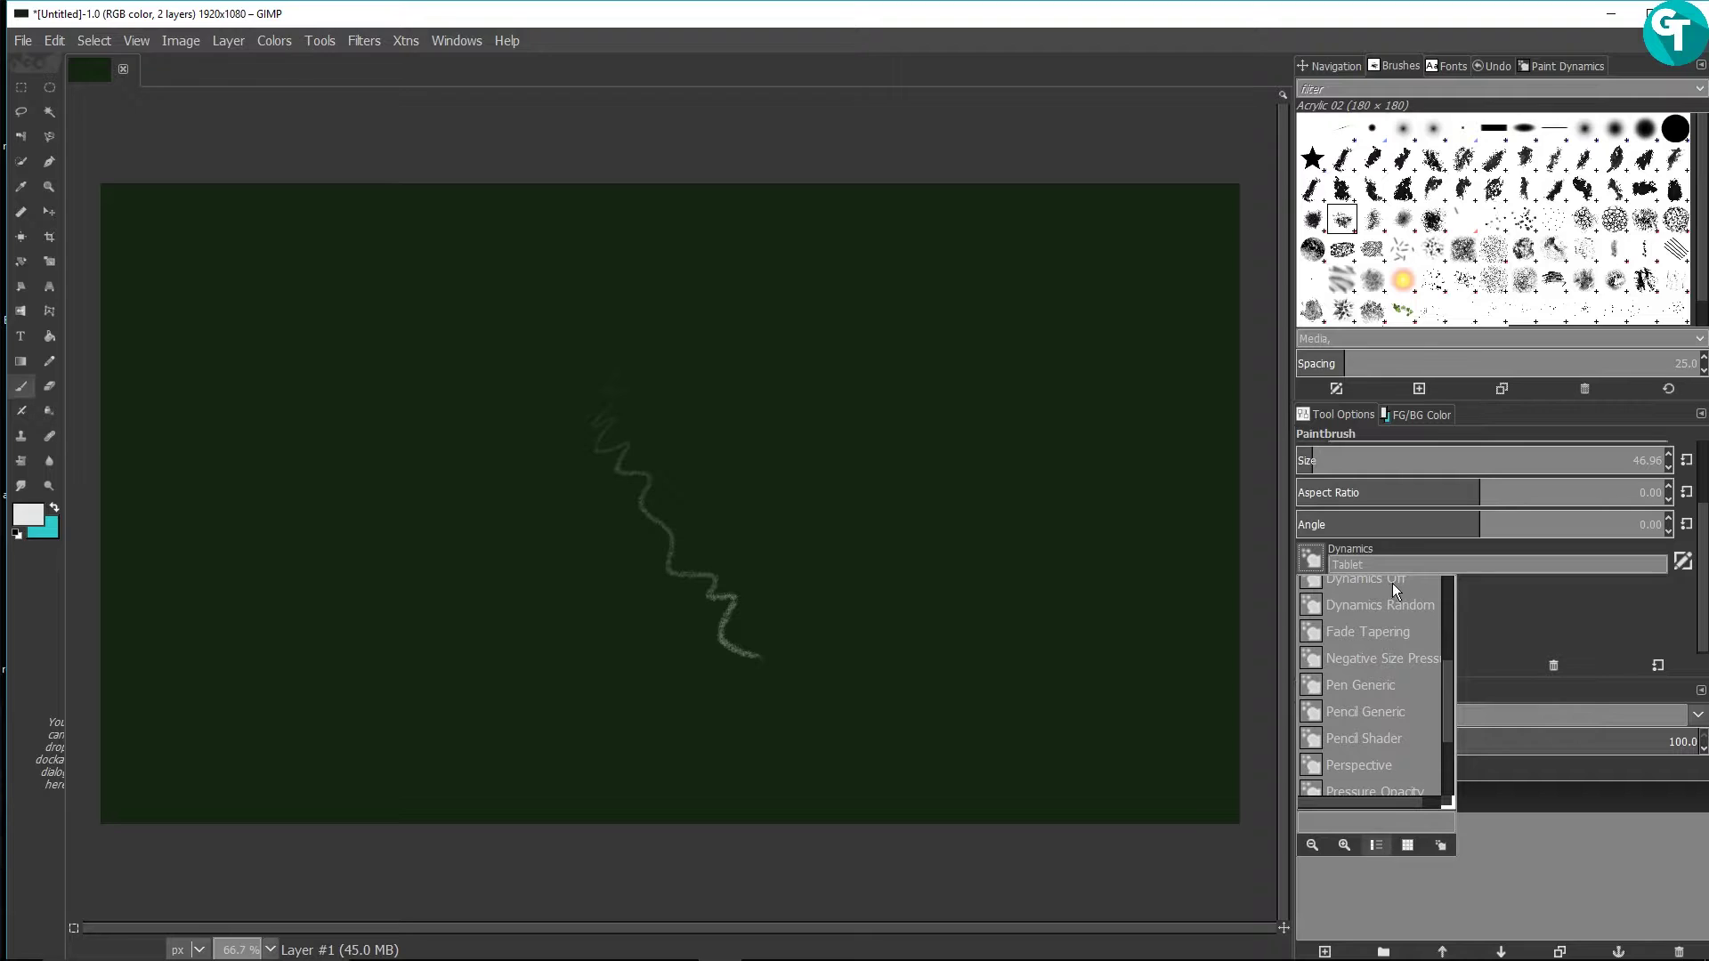
{"action": "left_click_drag", "start_coordinate": [1445, 693], "coordinate": [1434, 752]}
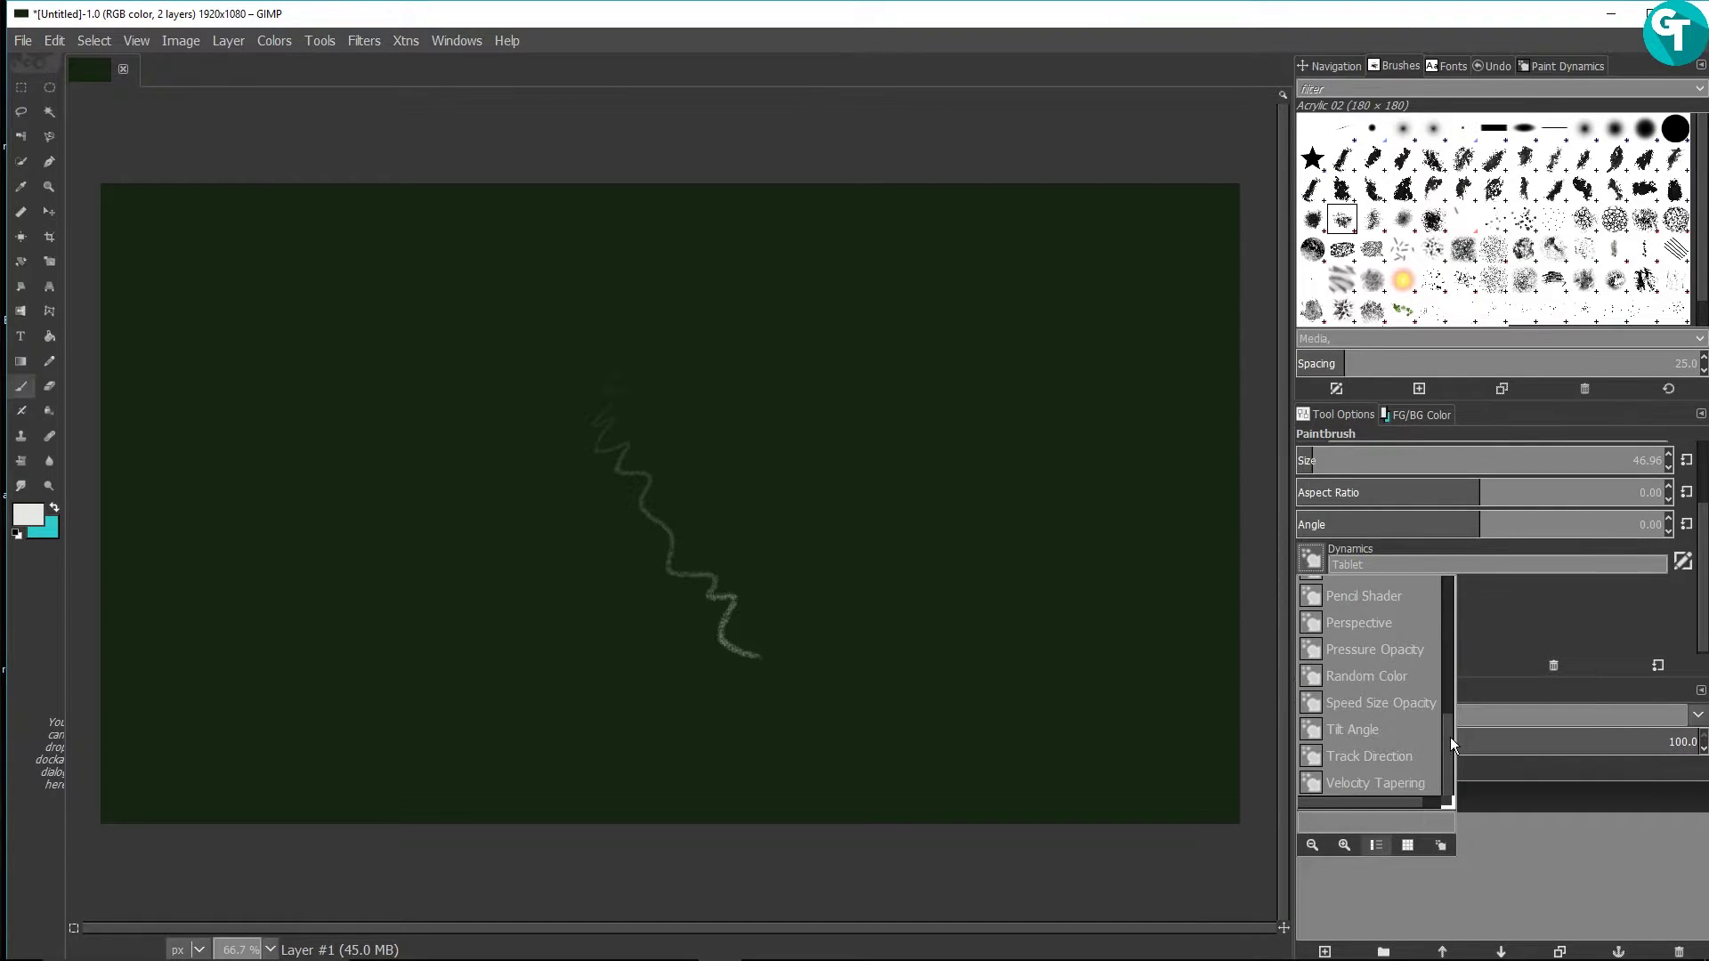
{"action": "left_click_drag", "start_coordinate": [1445, 741], "coordinate": [1455, 600]}
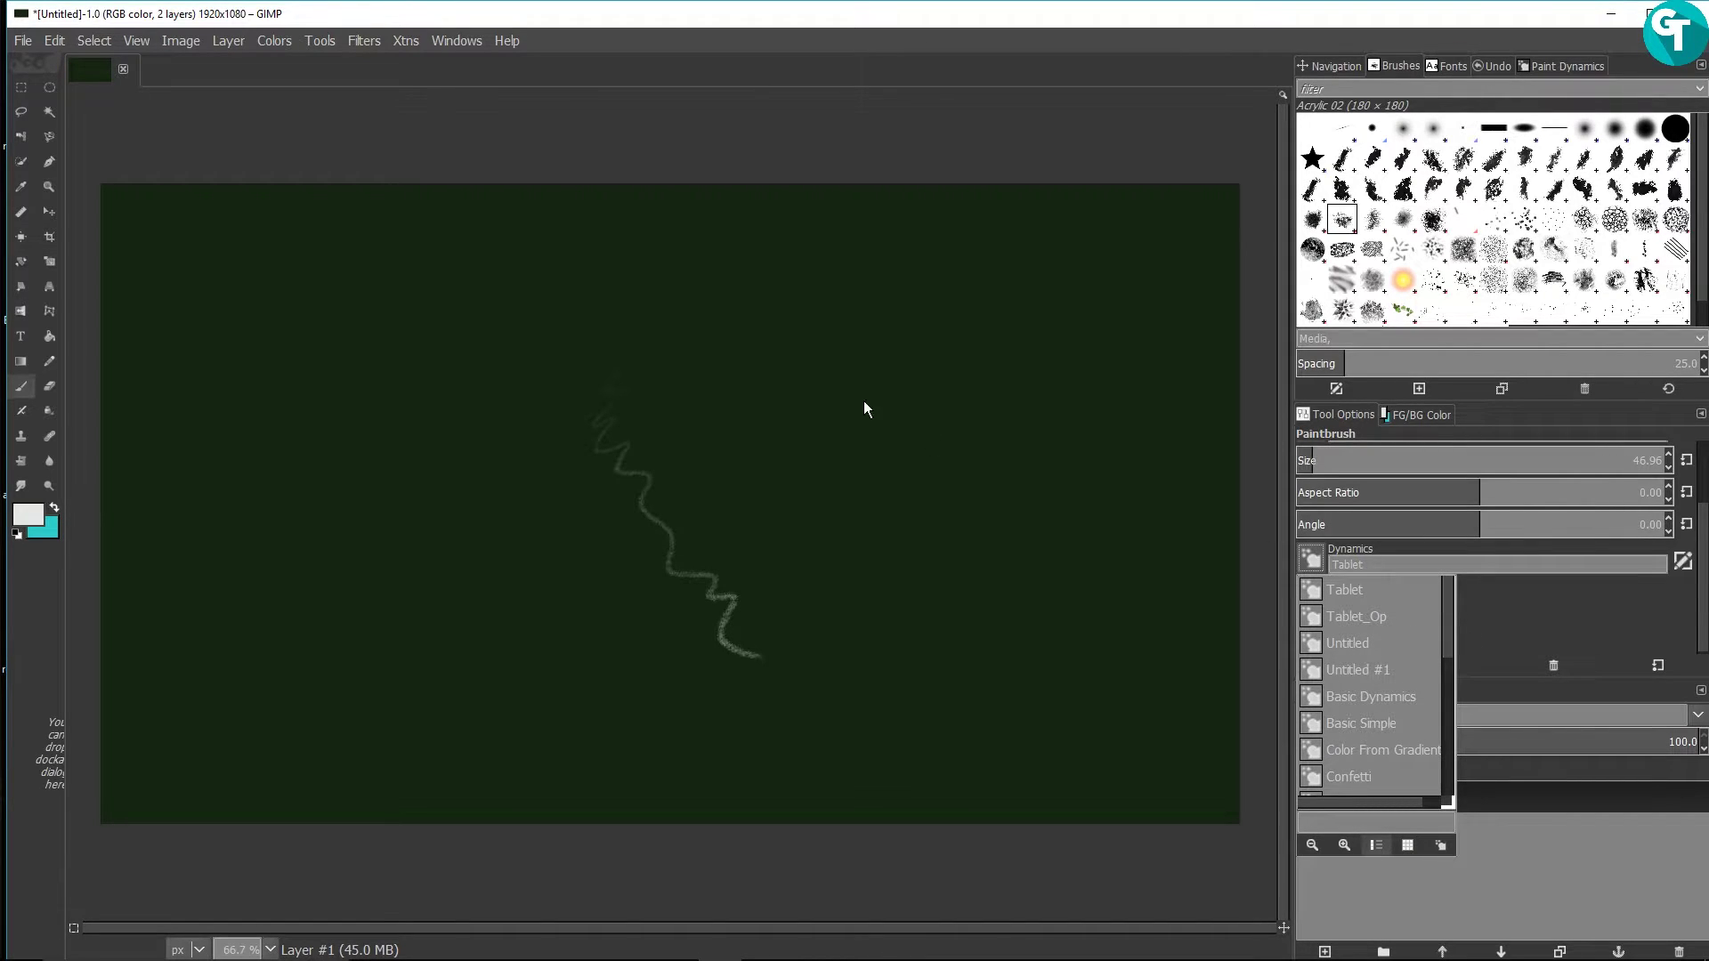
{"action": "left_click", "coordinate": [859, 292]}
Step: Paint a second wavy stroke beside the first and handwrite "Gimp" across the upper part of the canvas
{"action": "mouse_move", "coordinate": [850, 352]}
{"action": "left_mouse_down"}
{"action": "mouse_move", "coordinate": [888, 452]}
{"action": "mouse_move", "coordinate": [929, 537]}
{"action": "mouse_move", "coordinate": [1017, 609]}
{"action": "mouse_move", "coordinate": [1019, 705]}
{"action": "left_mouse_up"}
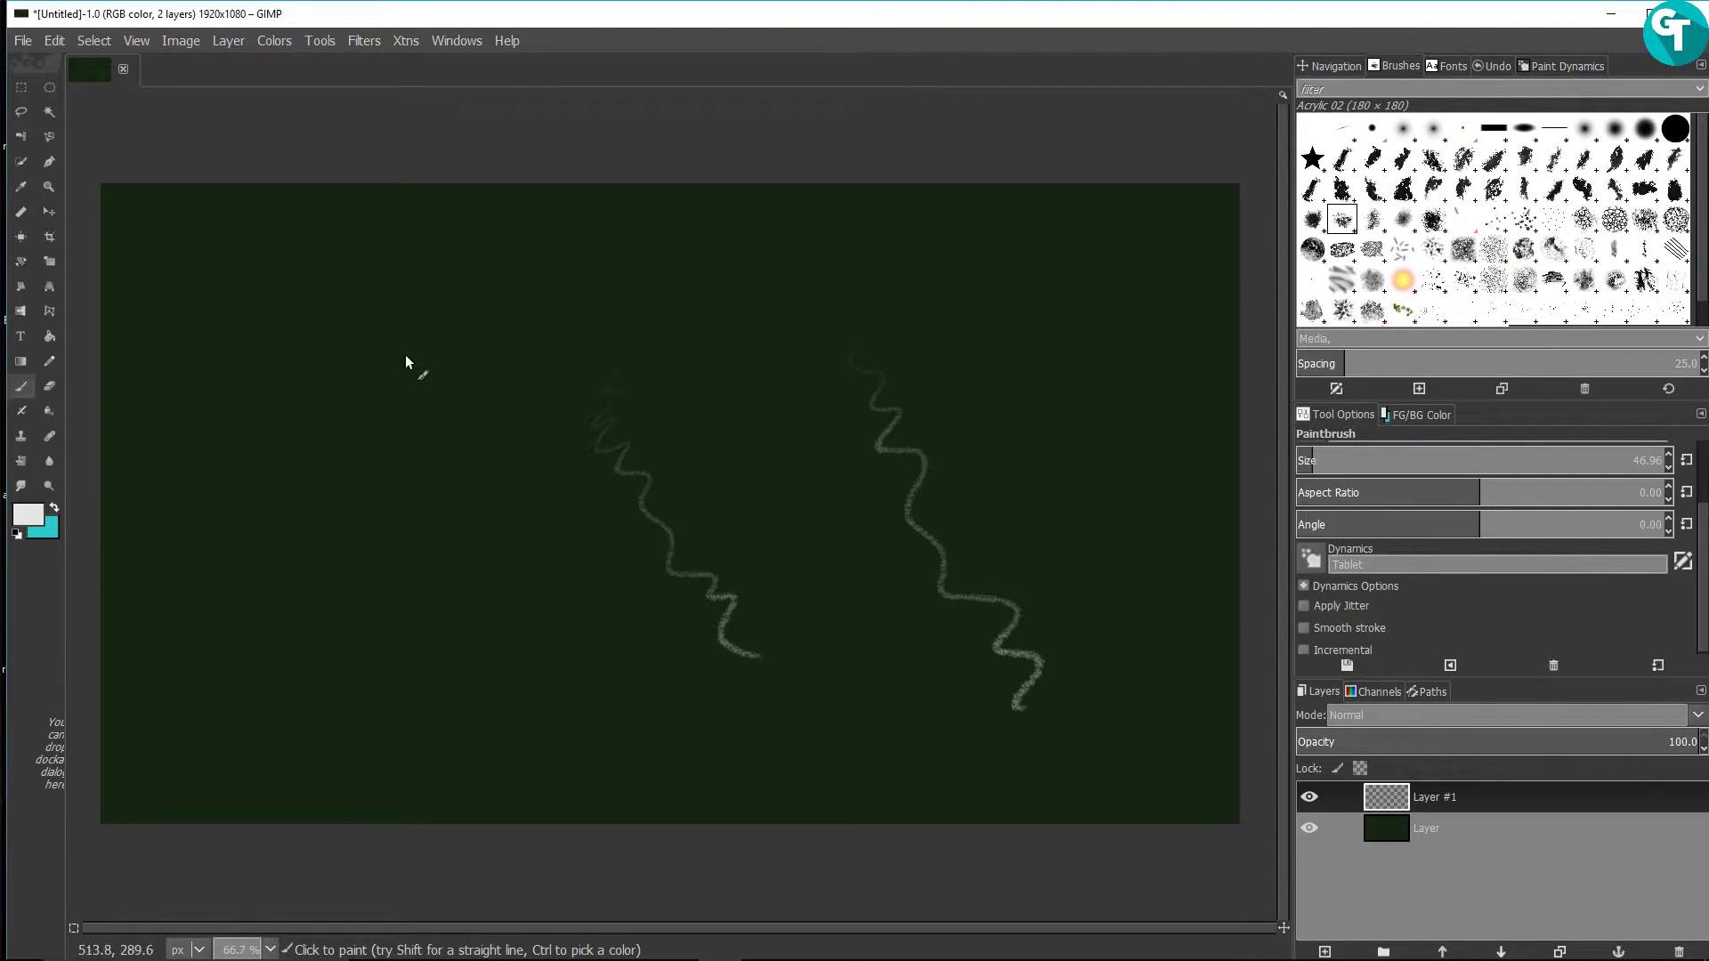
{"action": "mouse_move", "coordinate": [375, 385]}
{"action": "left_mouse_down"}
{"action": "mouse_move", "coordinate": [383, 474]}
{"action": "mouse_move", "coordinate": [424, 510]}
{"action": "mouse_move", "coordinate": [519, 397]}
{"action": "mouse_move", "coordinate": [638, 456]}
{"action": "mouse_move", "coordinate": [698, 408]}
{"action": "mouse_move", "coordinate": [849, 360]}
{"action": "left_mouse_up"}
{"action": "left_click", "coordinate": [559, 292]}
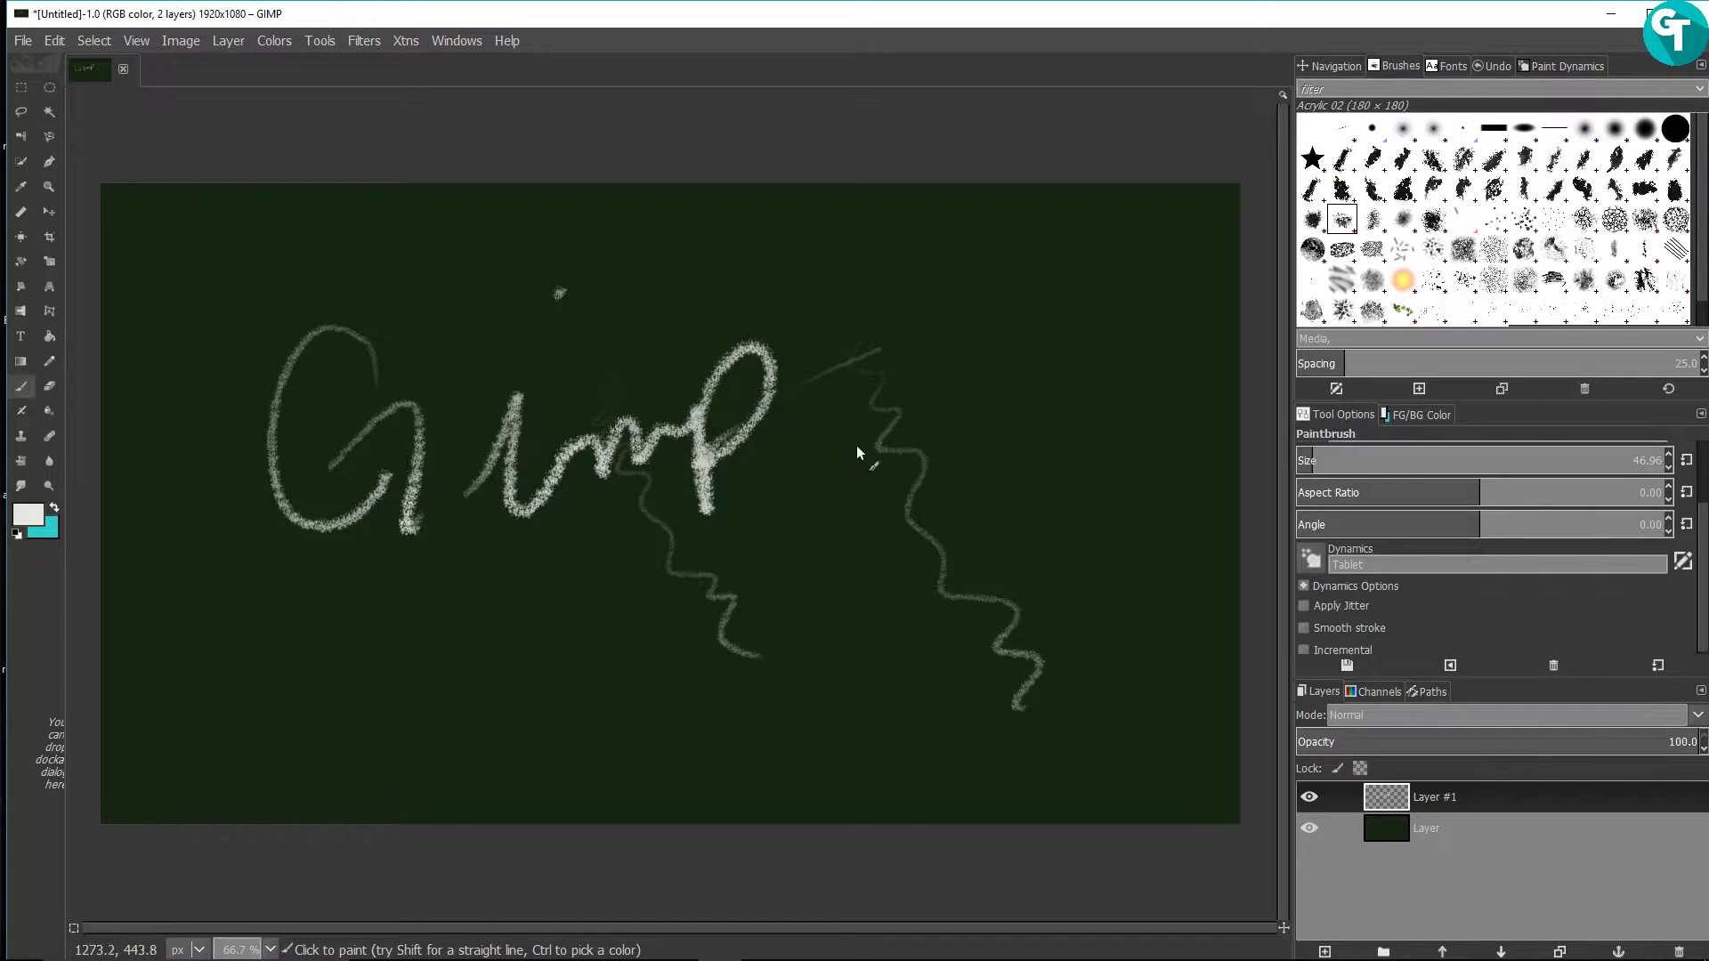
Step: Undo all strokes of the handwritten word "Gimp"
{"action": "key", "text": "ctrl+z"}
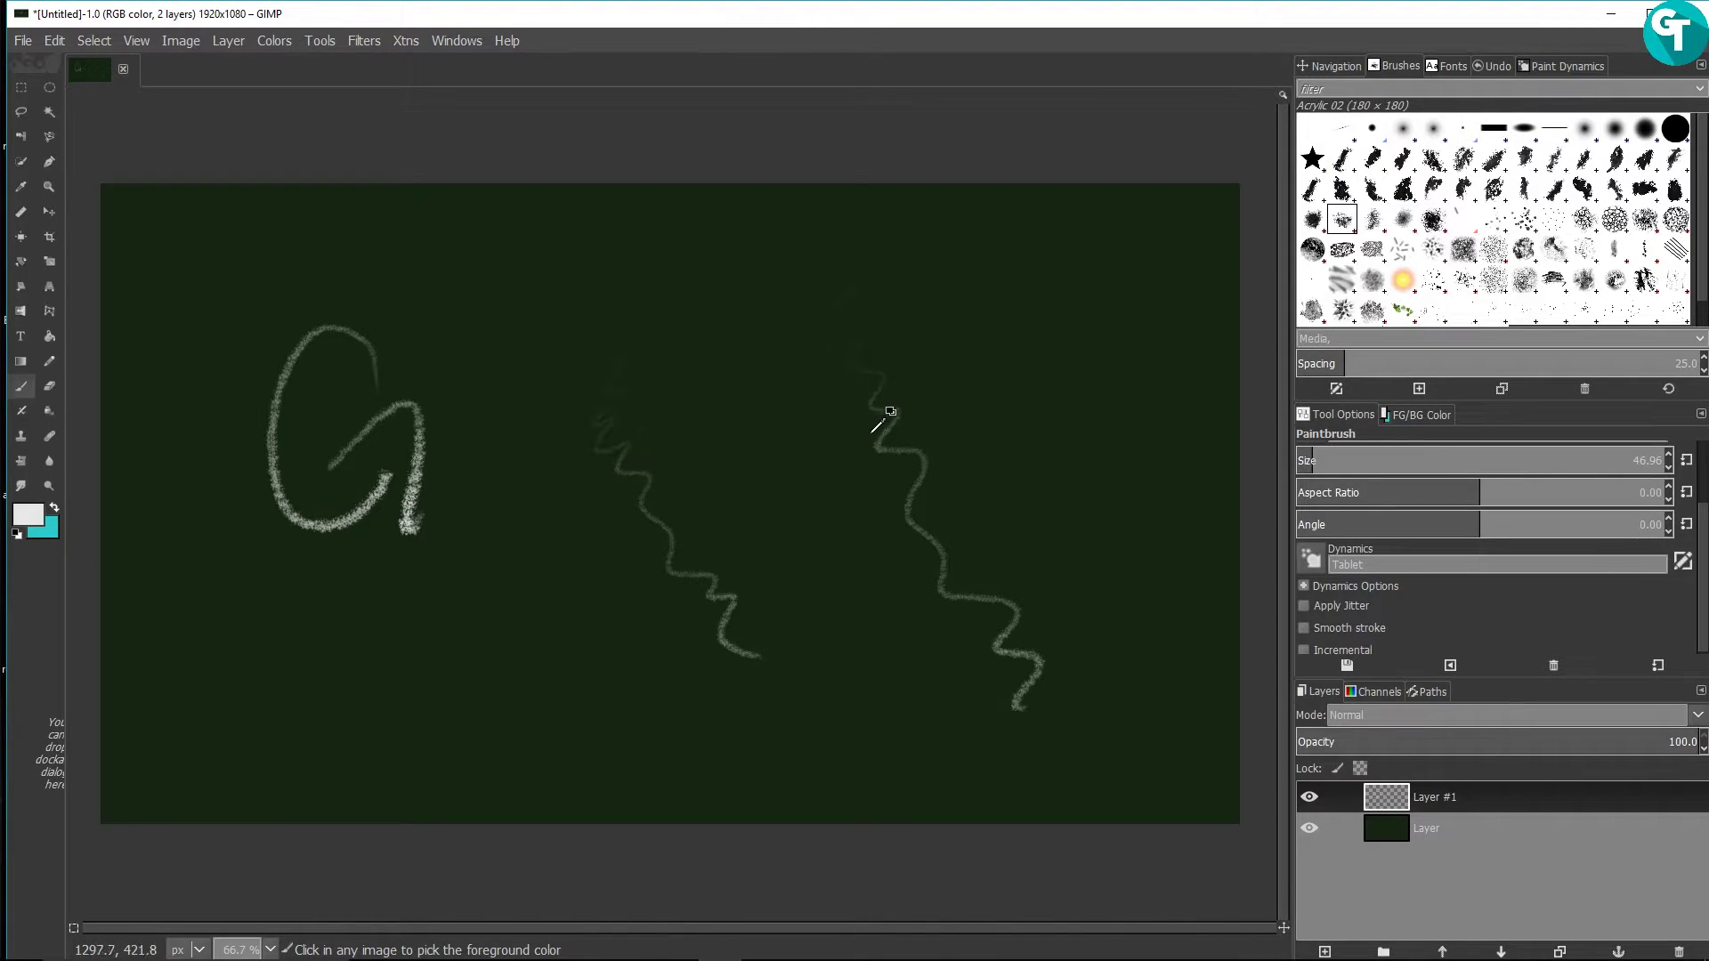
{"action": "key", "text": "ctrl+z"}
{"action": "key", "text": "ctrl+z"}
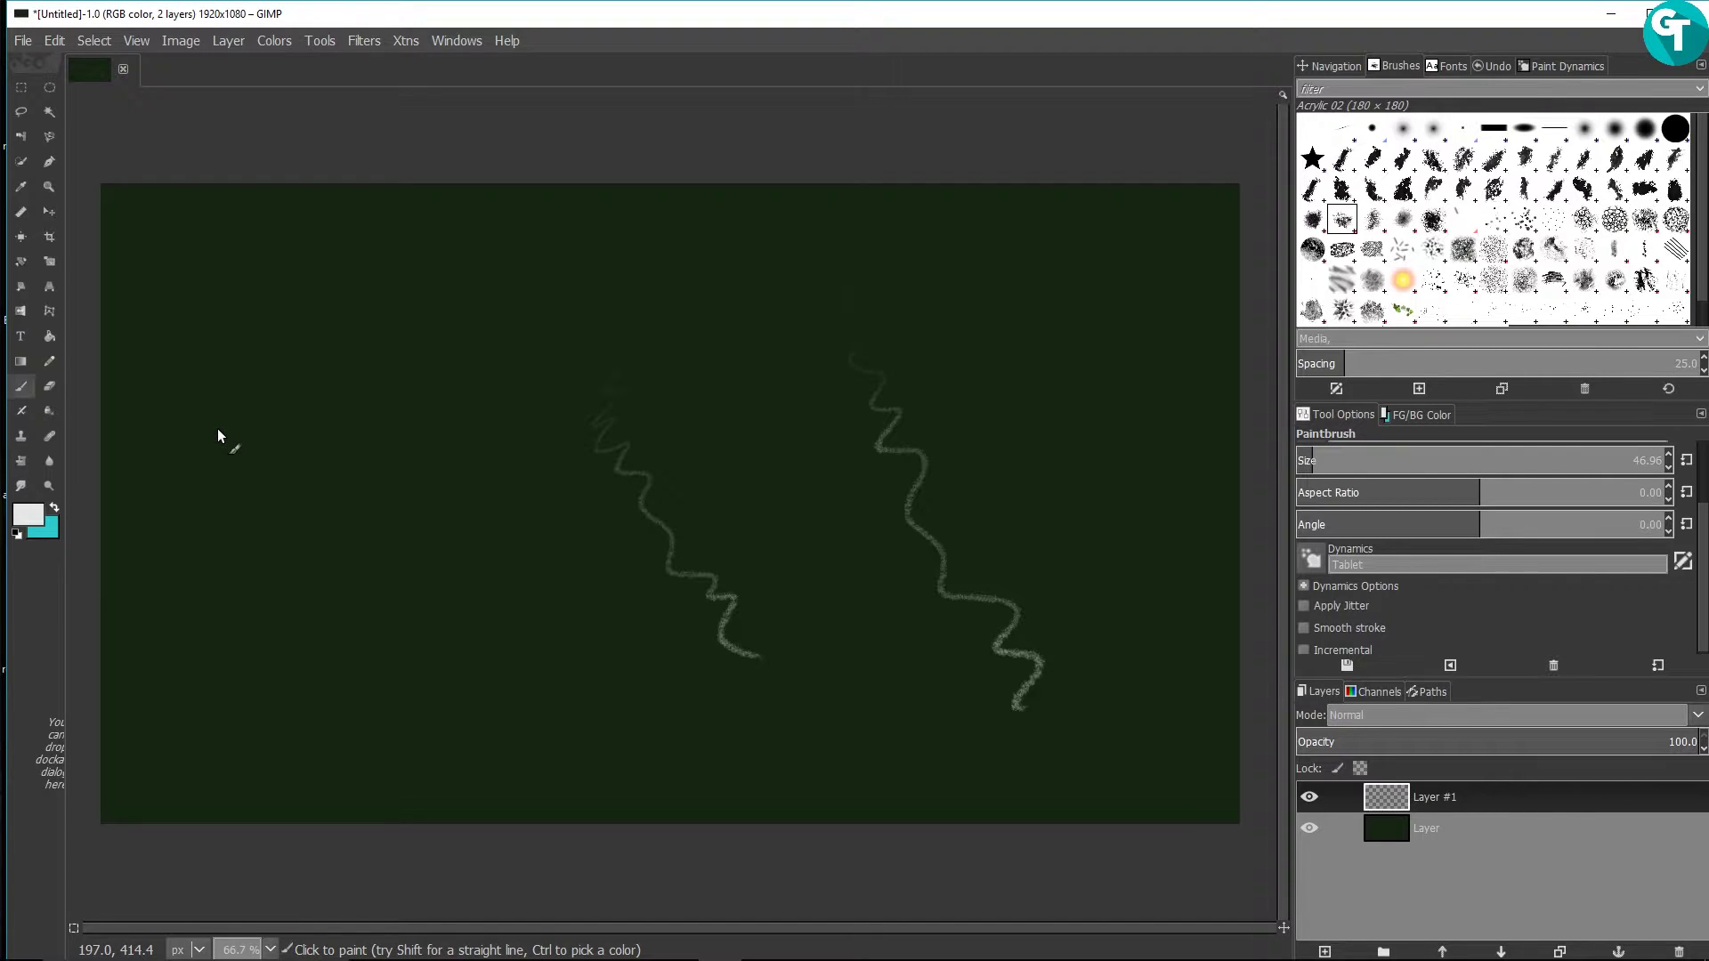
Step: Activate the Eraser and set its dynamics to Dynamics Off
{"action": "key", "text": "shift+e"}
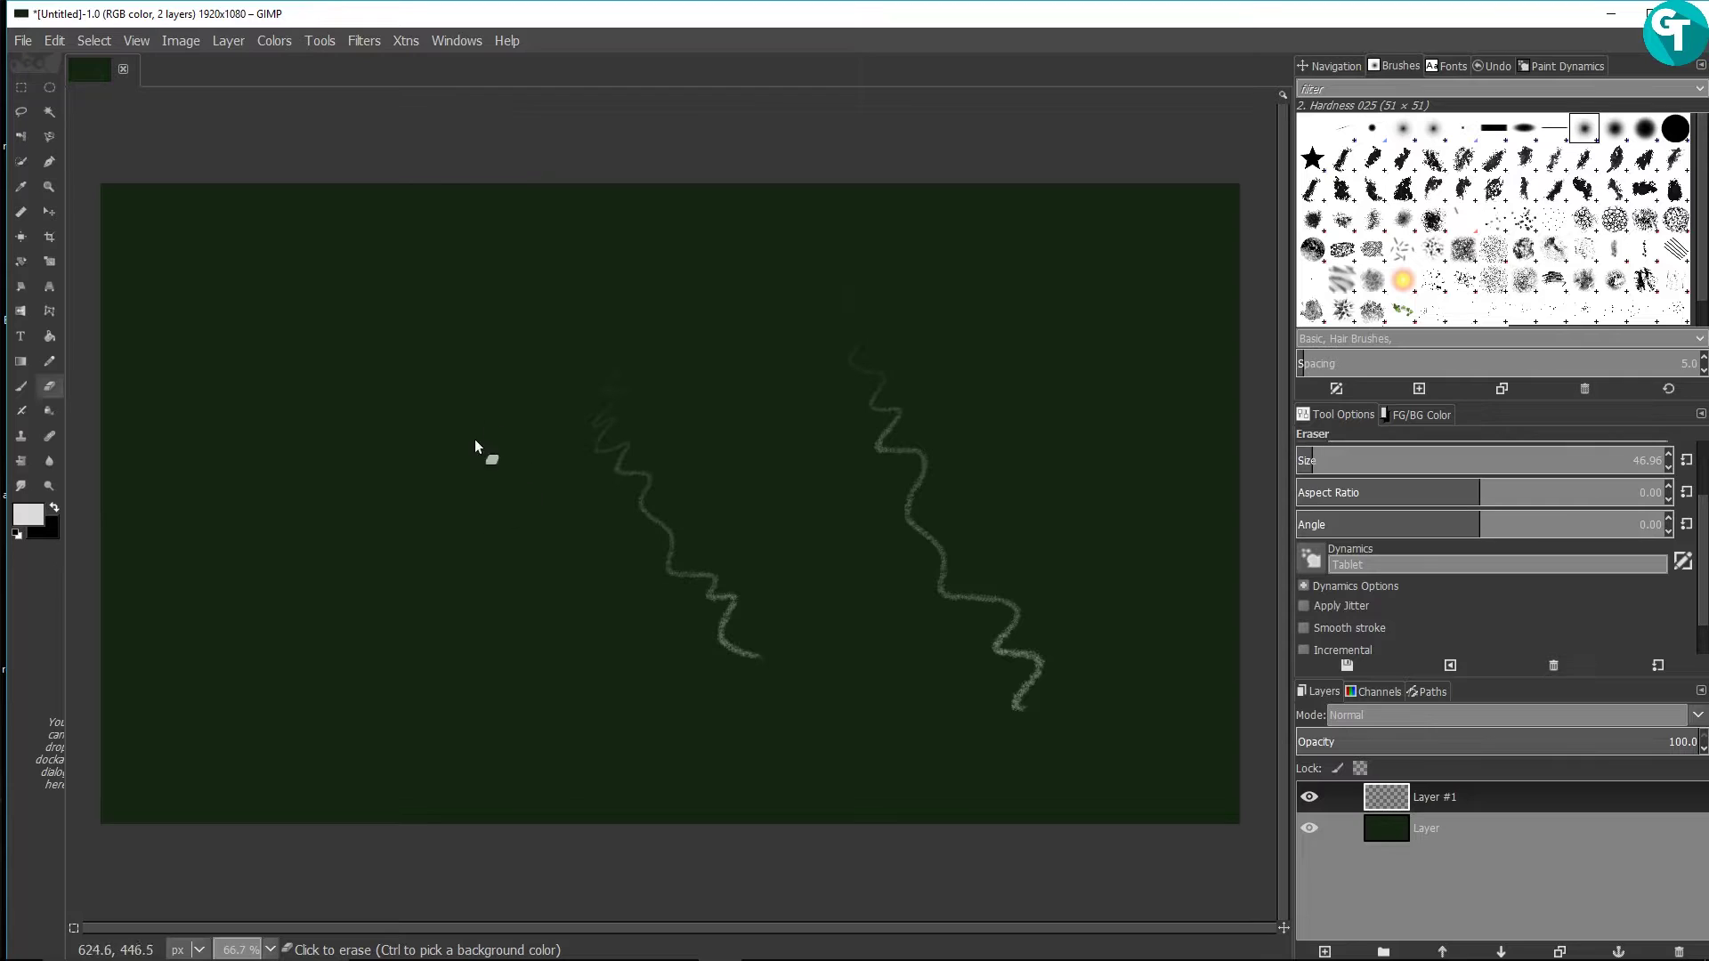
{"action": "left_click", "coordinate": [22, 389]}
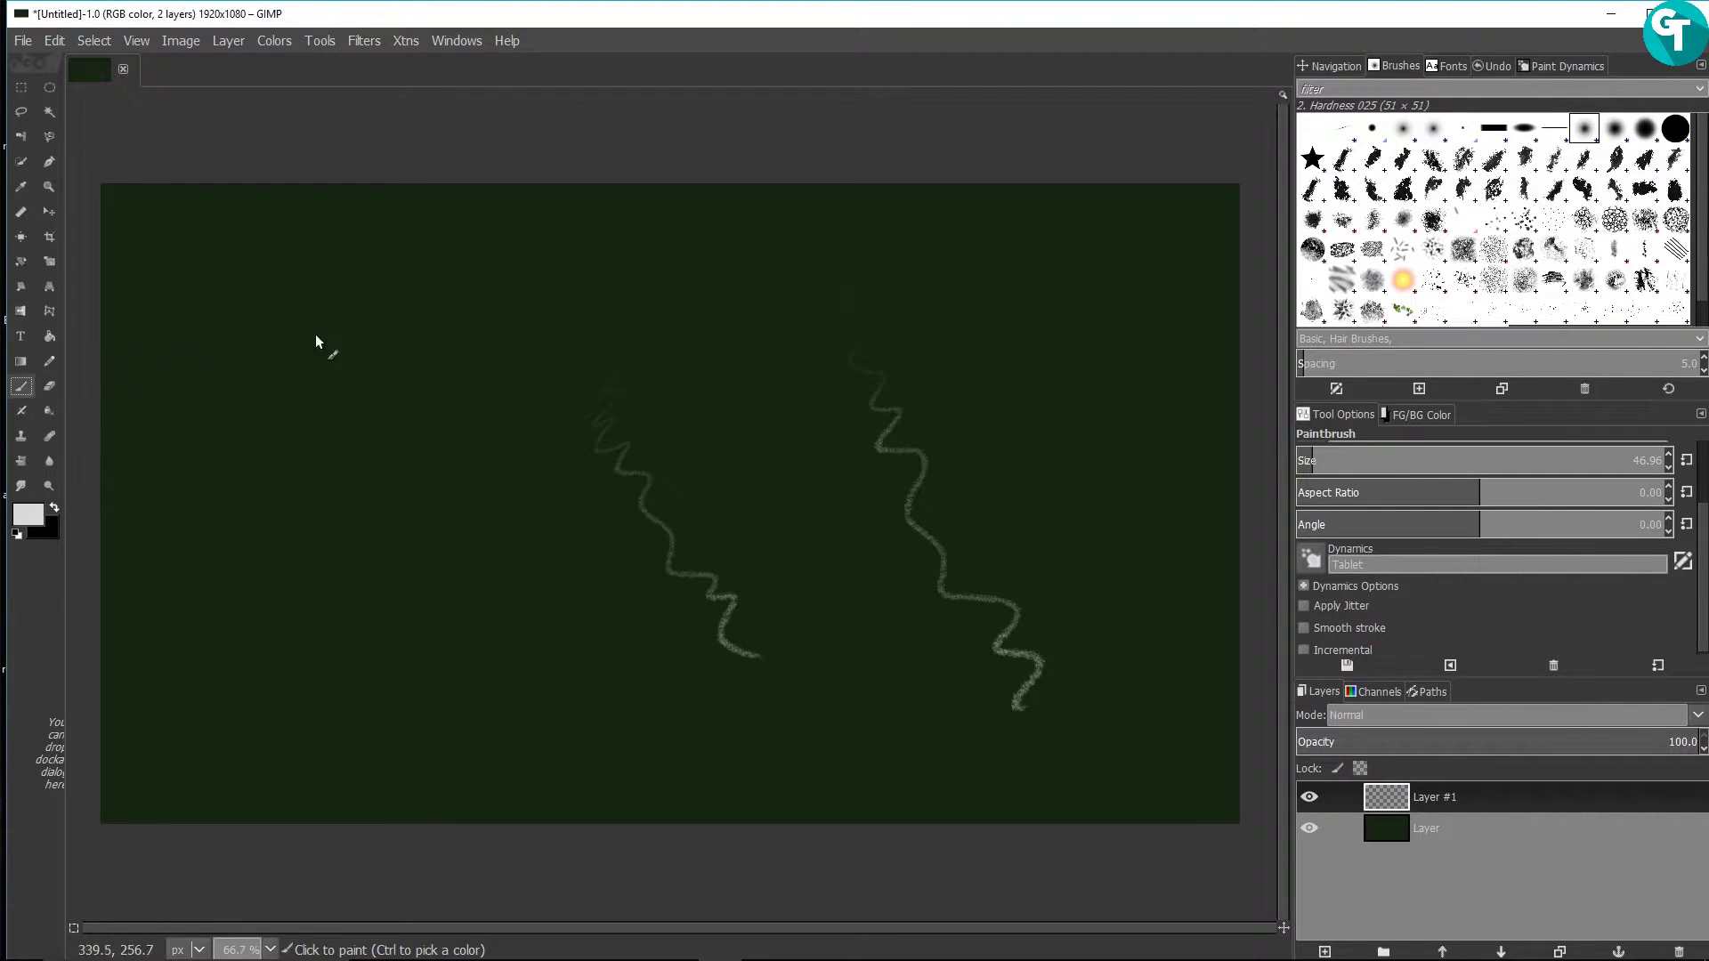
{"action": "left_click", "coordinate": [50, 386]}
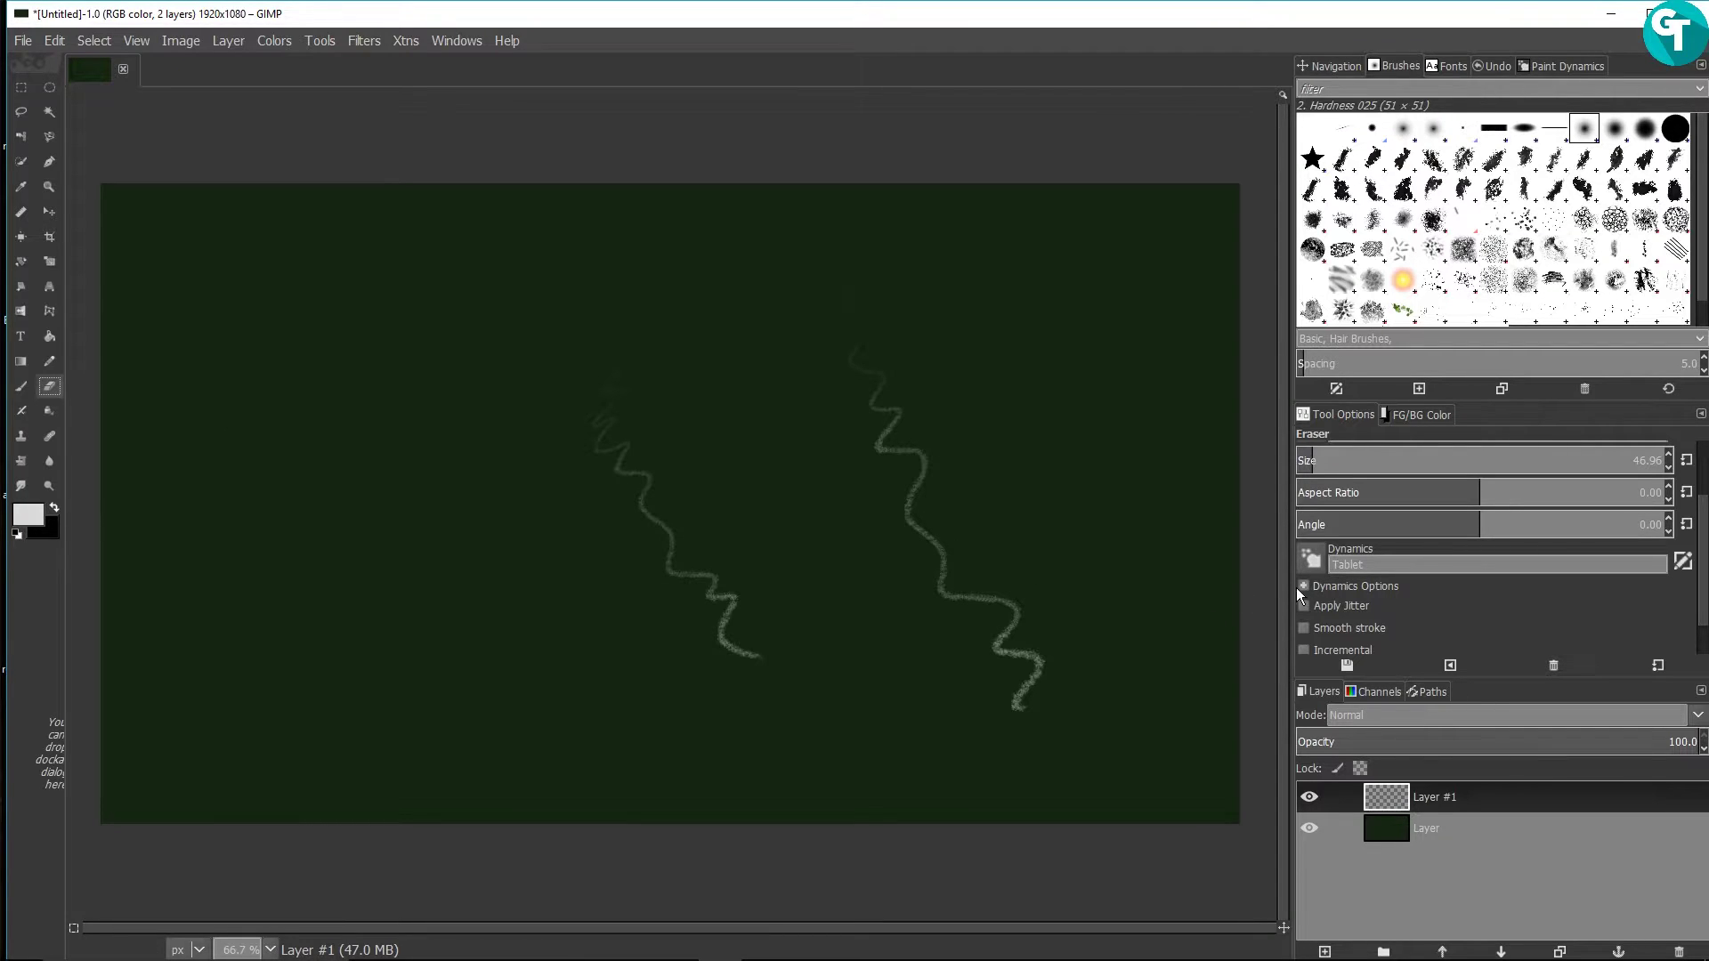
{"action": "left_click", "coordinate": [1314, 559]}
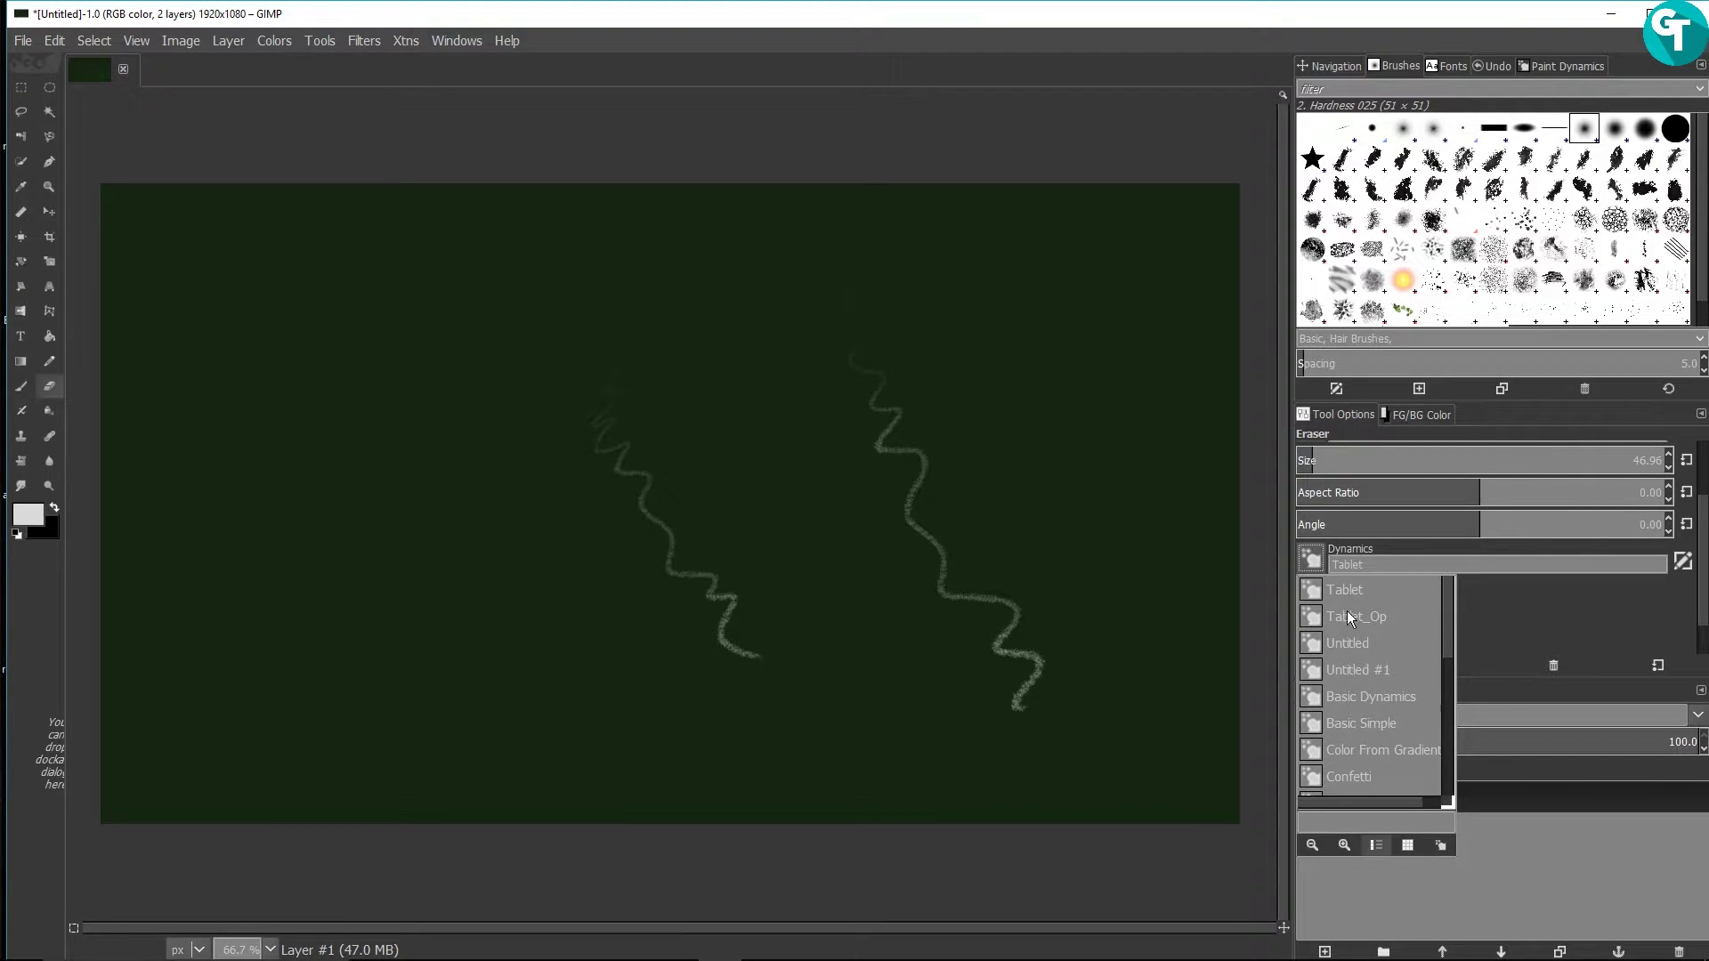
{"action": "left_click_drag", "start_coordinate": [1444, 661], "coordinate": [1436, 686]}
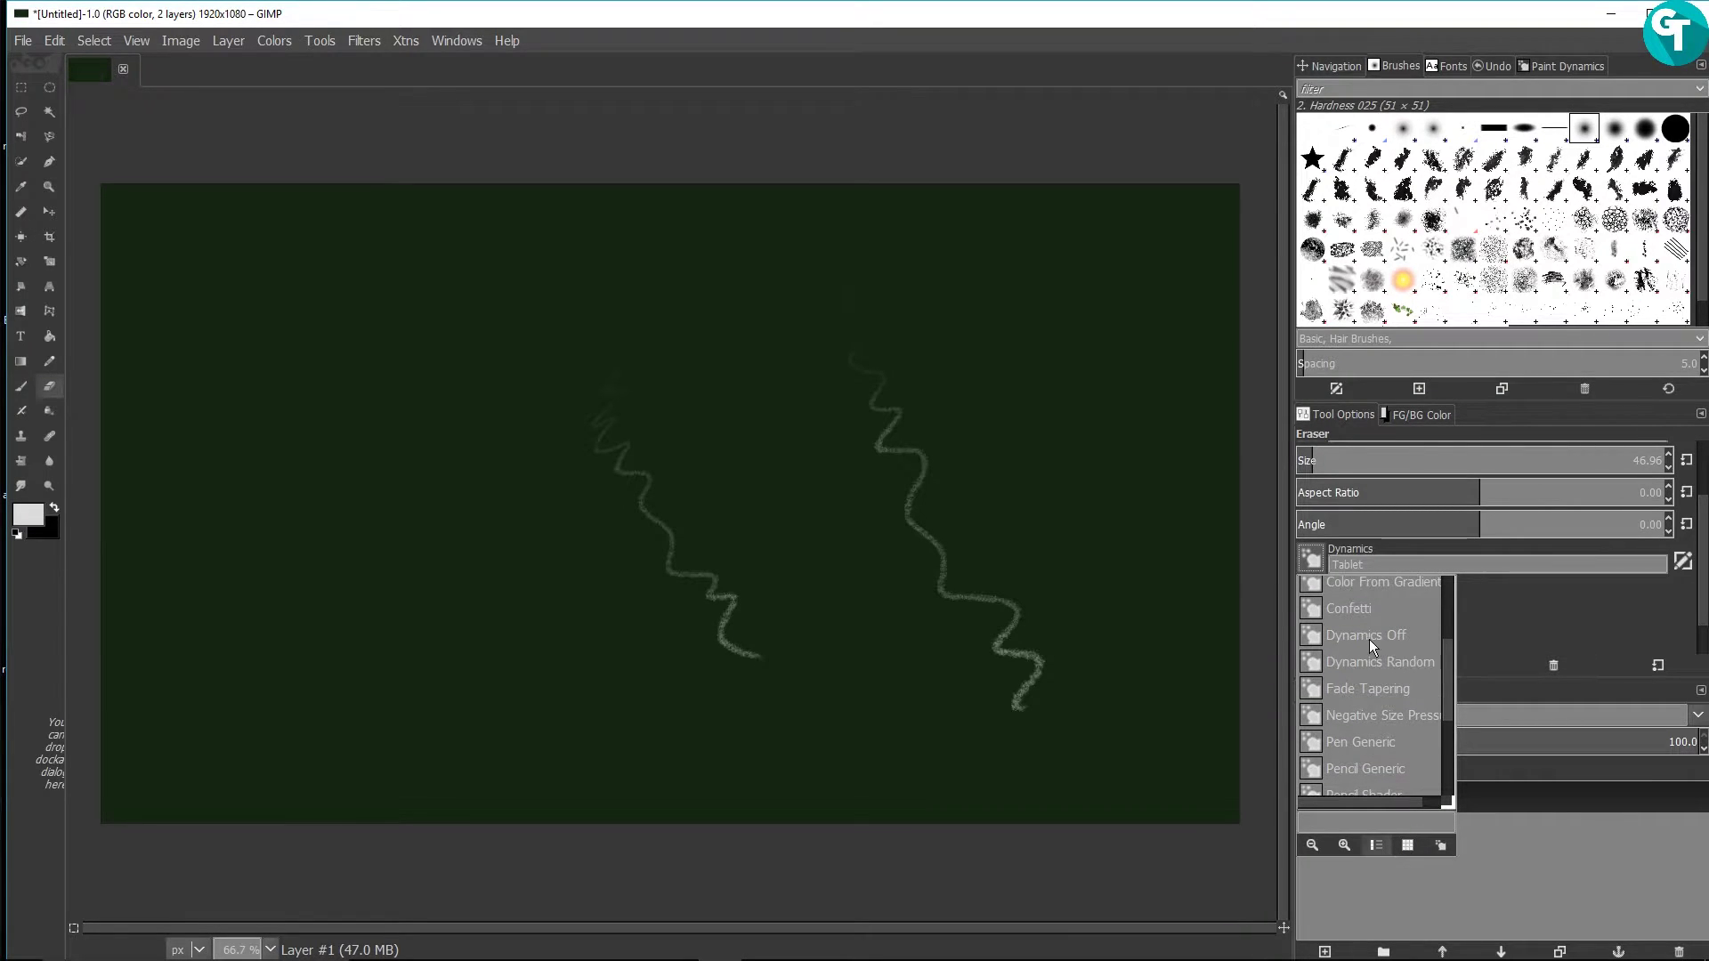
{"action": "left_click", "coordinate": [1366, 637]}
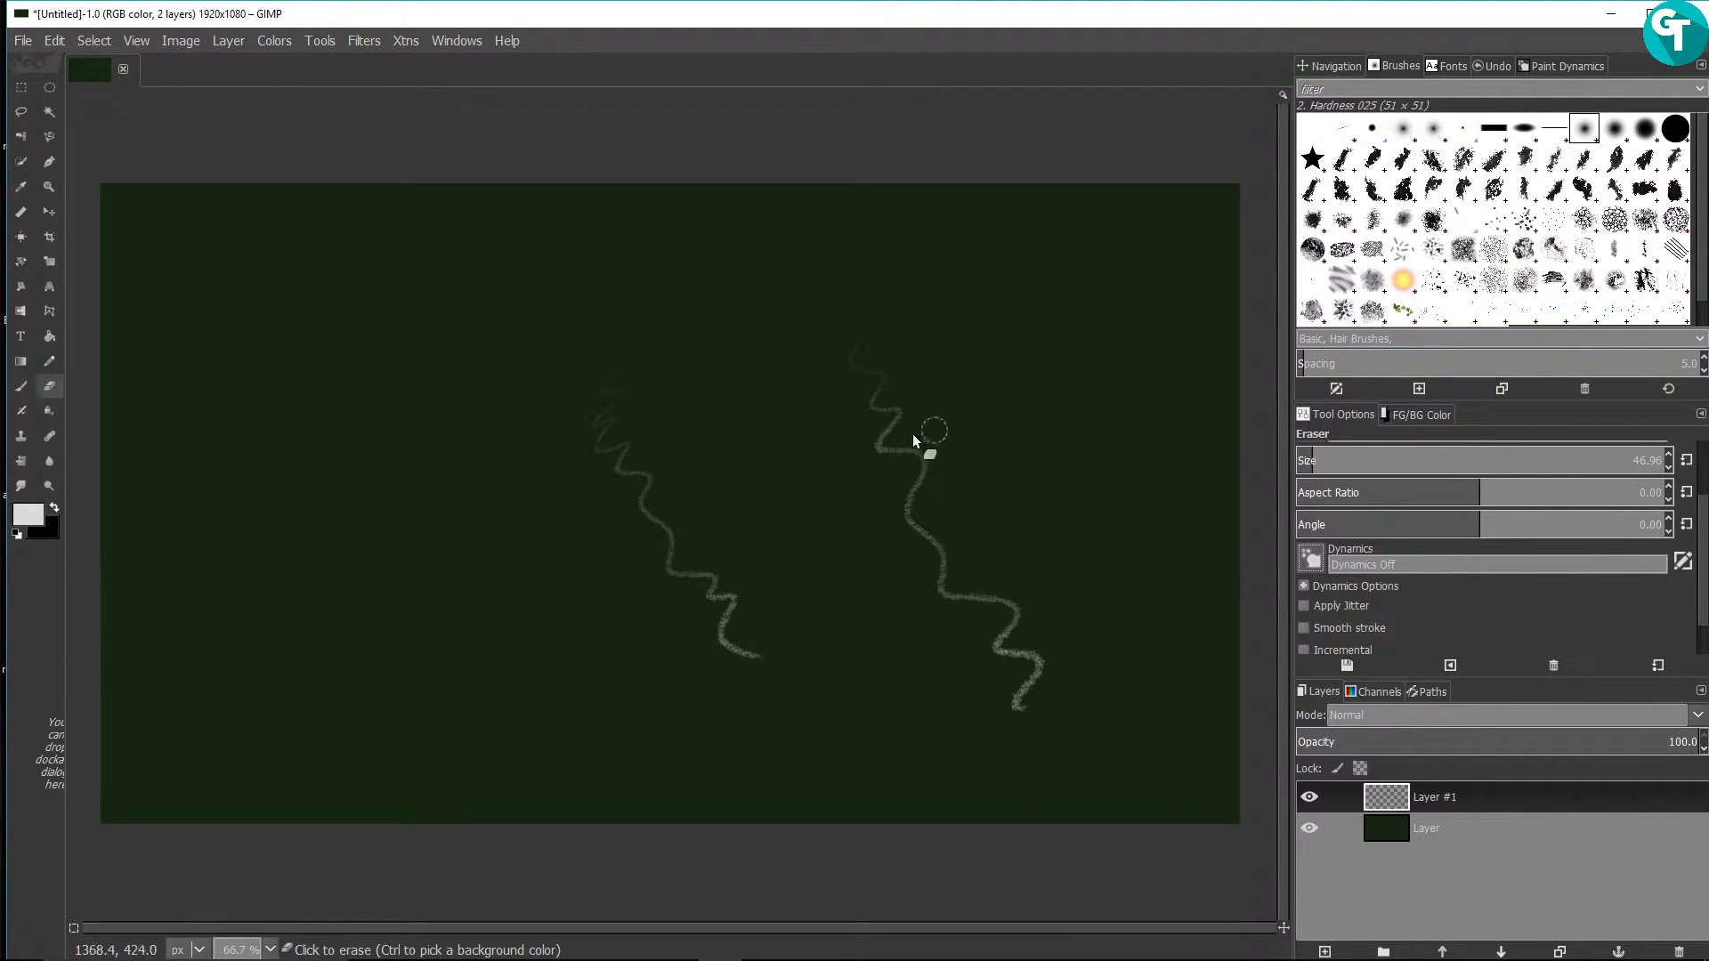
Step: Erase both wavy test strokes completely from Layer #1
{"action": "mouse_move", "coordinate": [917, 418]}
{"action": "left_mouse_down"}
{"action": "mouse_move", "coordinate": [875, 424]}
{"action": "mouse_move", "coordinate": [912, 386]}
{"action": "mouse_move", "coordinate": [933, 396]}
{"action": "mouse_move", "coordinate": [860, 445]}
{"action": "mouse_move", "coordinate": [911, 416]}
{"action": "mouse_move", "coordinate": [880, 454]}
{"action": "mouse_move", "coordinate": [918, 432]}
{"action": "mouse_move", "coordinate": [885, 482]}
{"action": "mouse_move", "coordinate": [946, 437]}
{"action": "mouse_move", "coordinate": [876, 531]}
{"action": "left_mouse_up"}
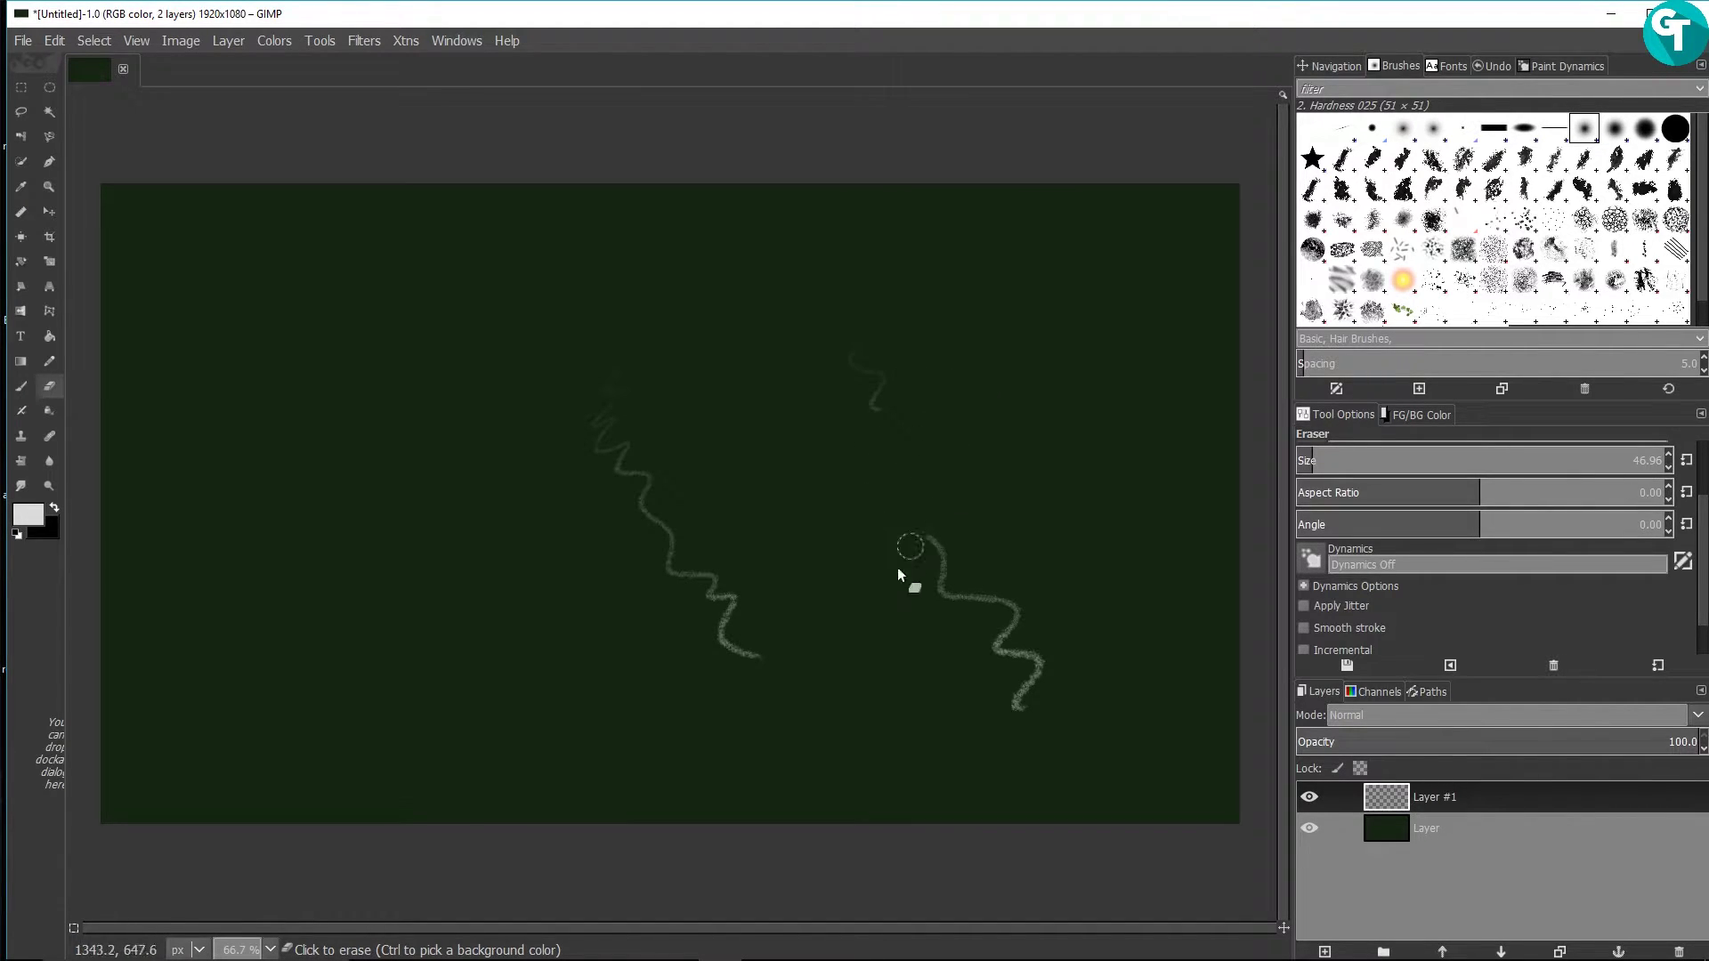
{"action": "mouse_move", "coordinate": [1007, 617]}
{"action": "left_mouse_down"}
{"action": "mouse_move", "coordinate": [996, 650]}
{"action": "mouse_move", "coordinate": [1065, 606]}
{"action": "mouse_move", "coordinate": [977, 737]}
{"action": "mouse_move", "coordinate": [1084, 648]}
{"action": "left_mouse_up"}
{"action": "mouse_move", "coordinate": [933, 474]}
{"action": "left_mouse_down"}
{"action": "mouse_move", "coordinate": [902, 425]}
{"action": "mouse_move", "coordinate": [890, 330]}
{"action": "mouse_move", "coordinate": [849, 396]}
{"action": "mouse_move", "coordinate": [863, 411]}
{"action": "mouse_move", "coordinate": [859, 243]}
{"action": "mouse_move", "coordinate": [813, 357]}
{"action": "mouse_move", "coordinate": [865, 331]}
{"action": "mouse_move", "coordinate": [828, 514]}
{"action": "left_mouse_up"}
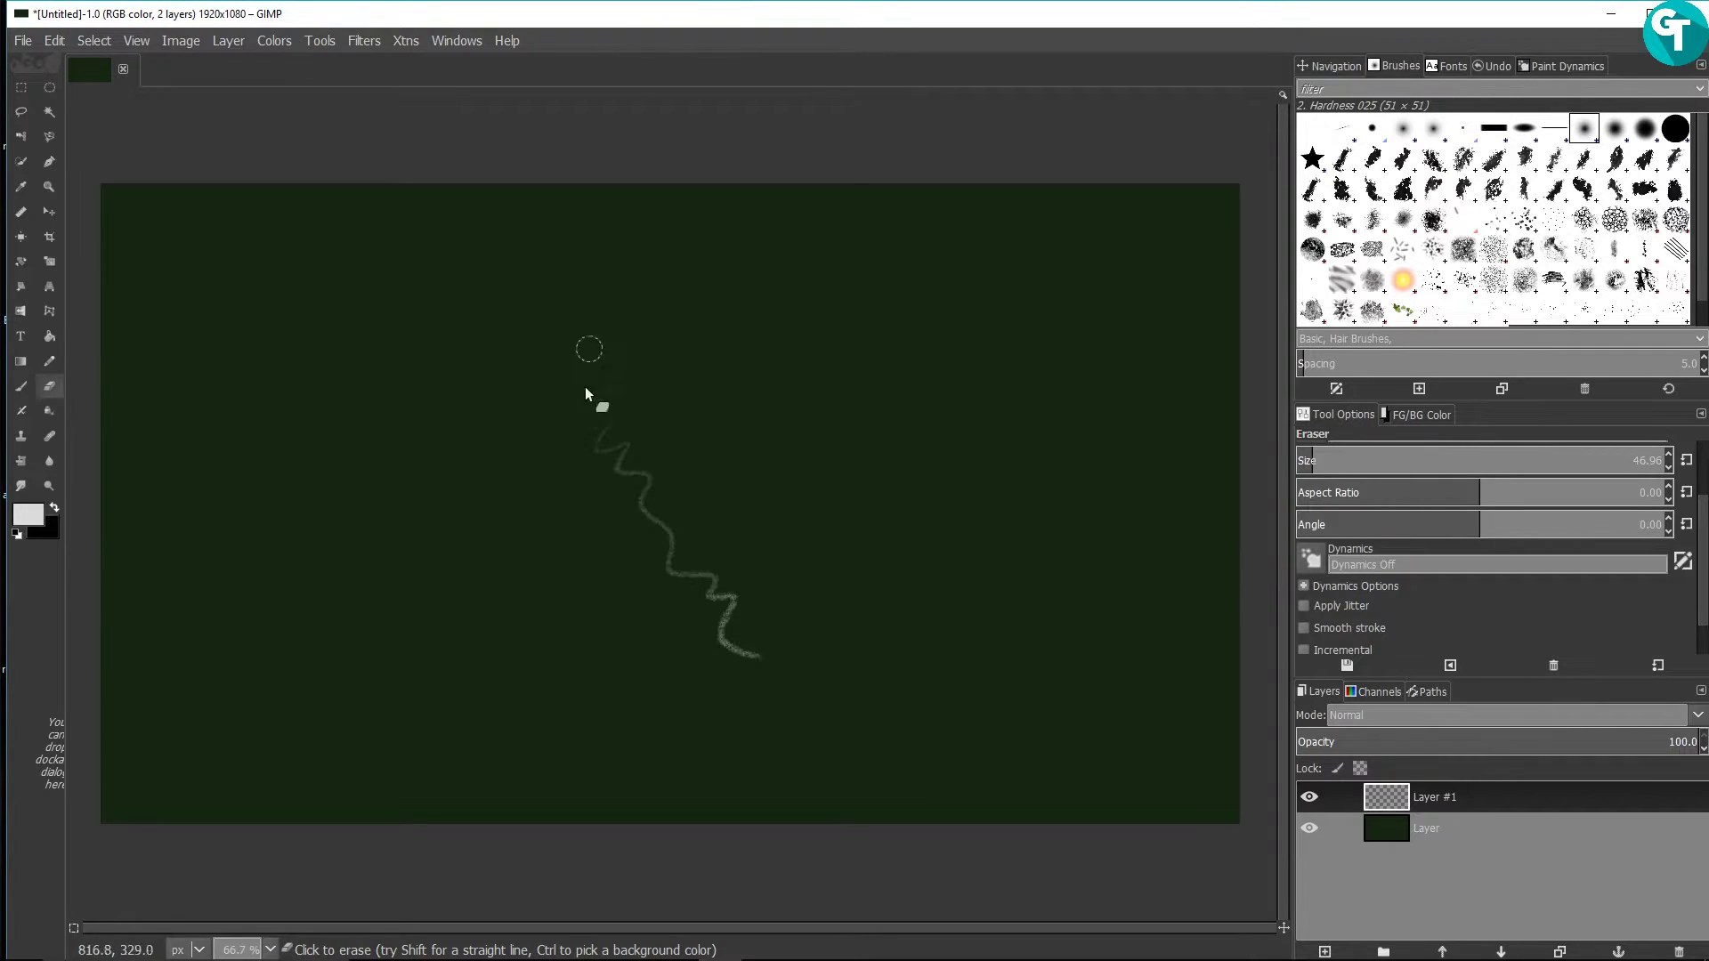
{"action": "mouse_move", "coordinate": [625, 453]}
{"action": "left_mouse_down"}
{"action": "mouse_move", "coordinate": [673, 527]}
{"action": "mouse_move", "coordinate": [685, 591]}
{"action": "mouse_move", "coordinate": [725, 564]}
{"action": "left_mouse_up"}
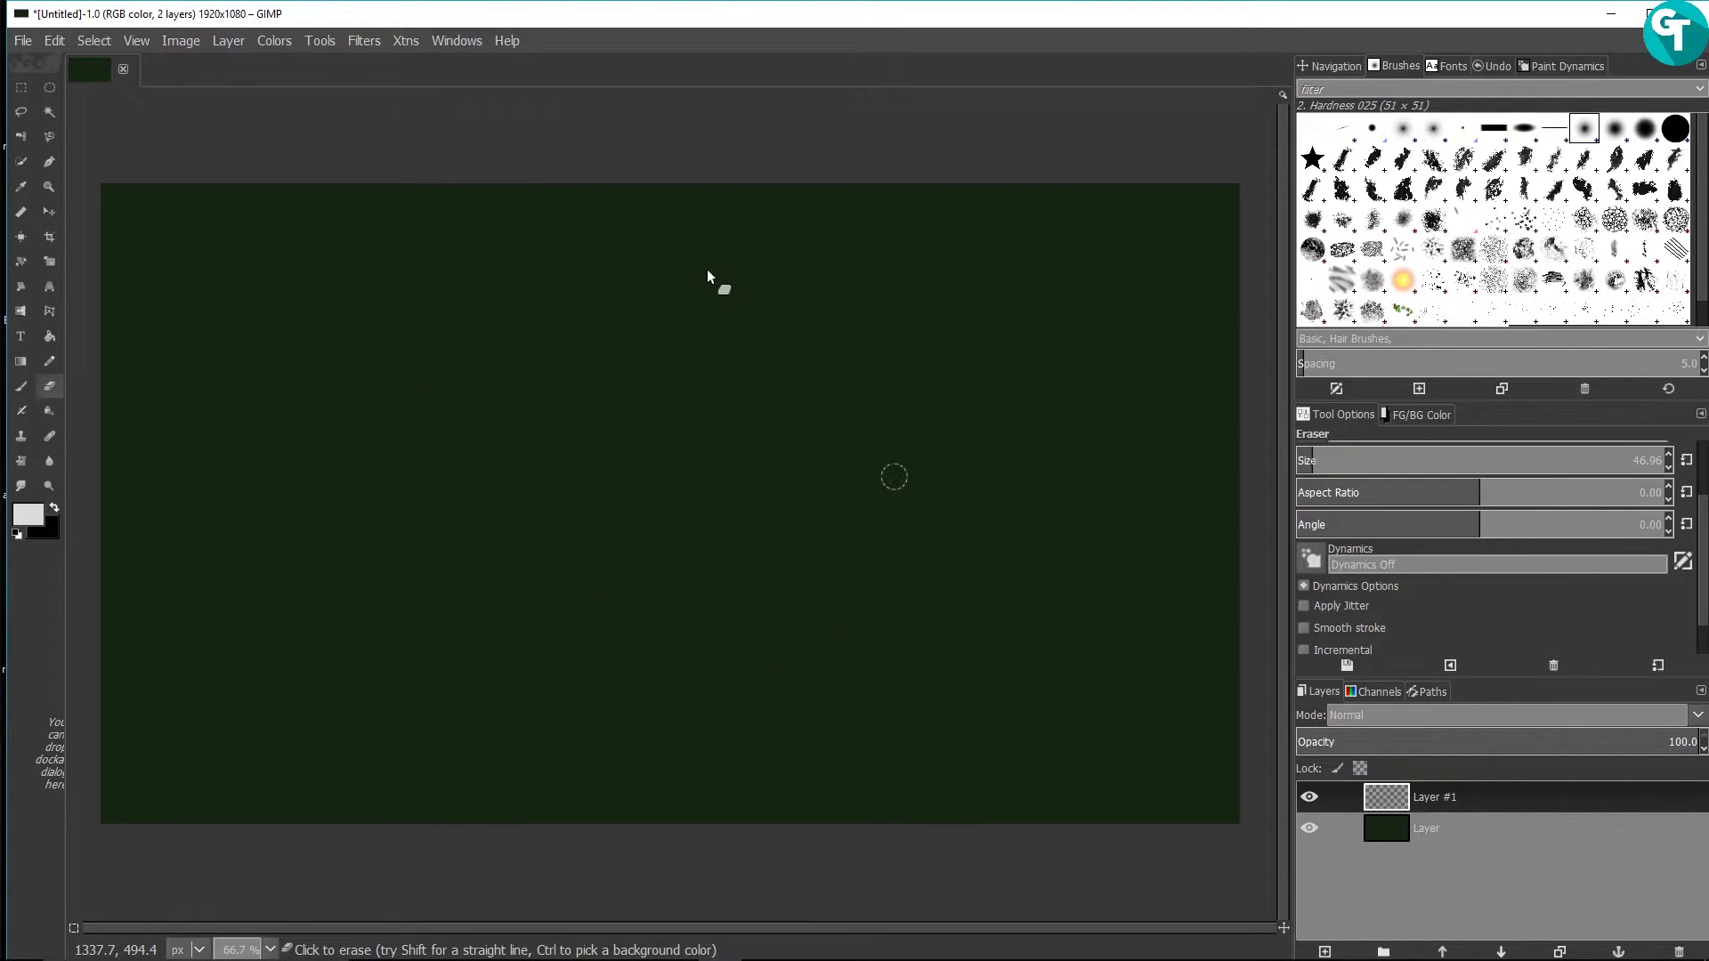
Step: Paint five long test strokes down the canvas on Layer #1 with the Paintbrush, using the Acrylic 02 brush and Tablet dynamics
{"action": "key", "text": "p"}
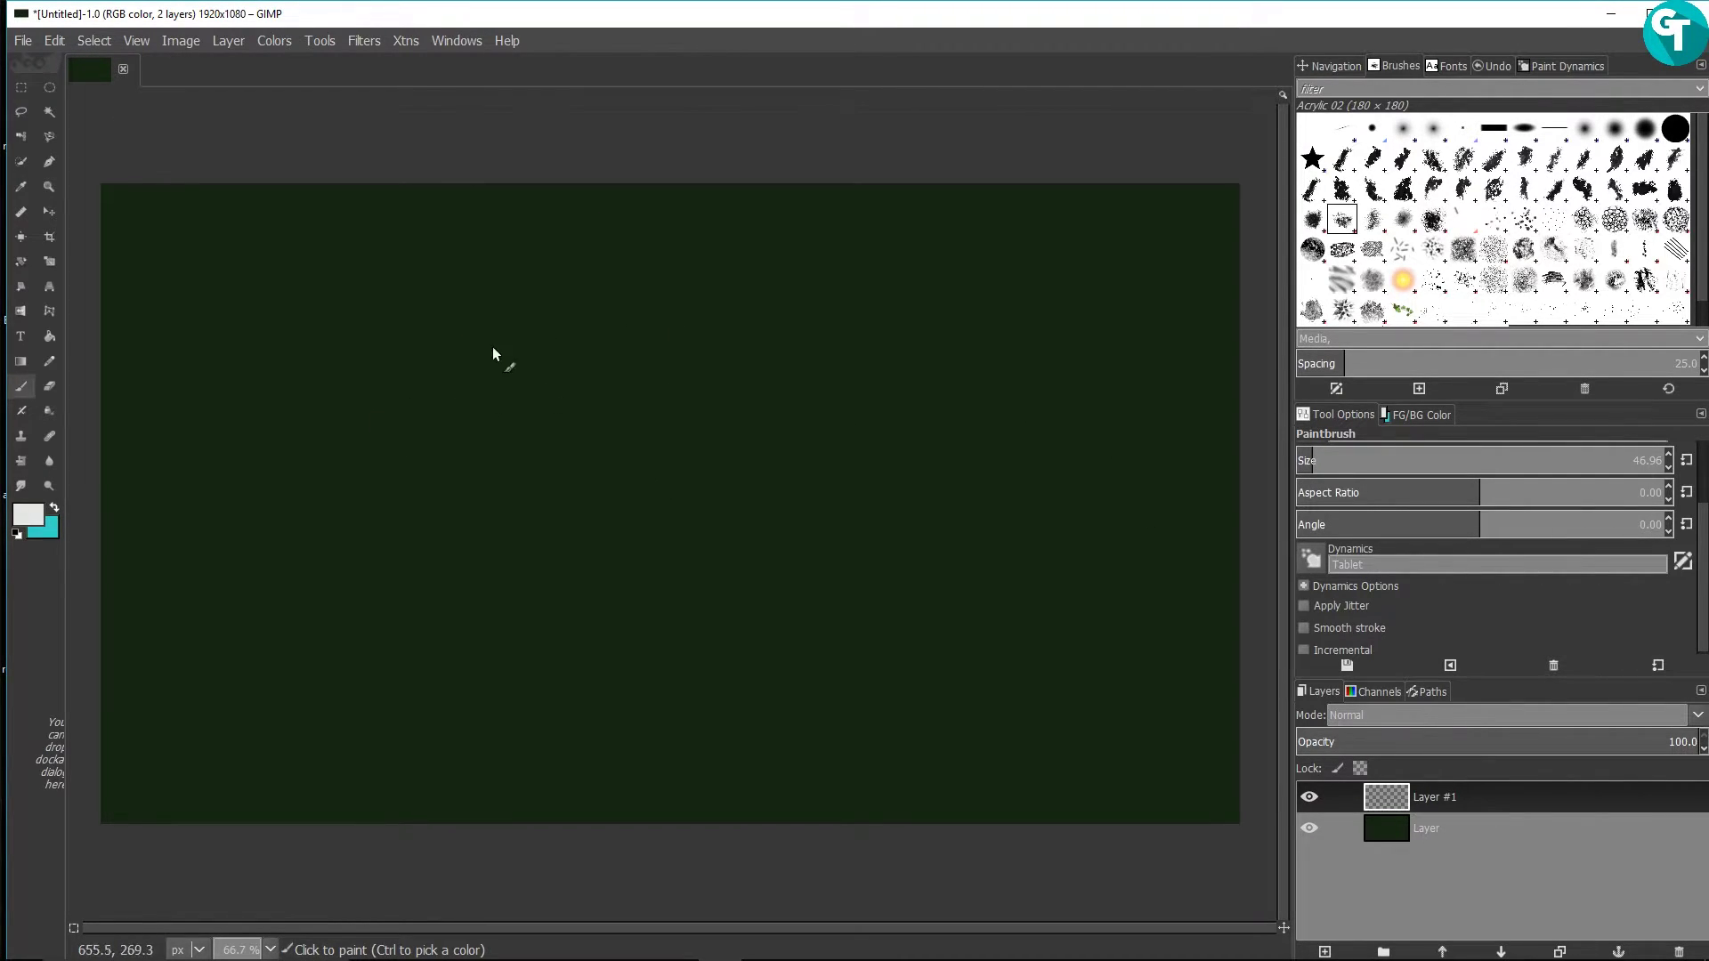
{"action": "mouse_move", "coordinate": [659, 245]}
{"action": "left_mouse_down"}
{"action": "mouse_move", "coordinate": [630, 284]}
{"action": "mouse_move", "coordinate": [677, 397]}
{"action": "left_mouse_up"}
{"action": "left_click_drag", "start_coordinate": [865, 684], "coordinate": [935, 771]}
{"action": "mouse_move", "coordinate": [453, 237]}
{"action": "left_mouse_down"}
{"action": "mouse_move", "coordinate": [445, 310]}
{"action": "mouse_move", "coordinate": [580, 478]}
{"action": "mouse_move", "coordinate": [715, 723]}
{"action": "mouse_move", "coordinate": [805, 823]}
{"action": "left_mouse_up"}
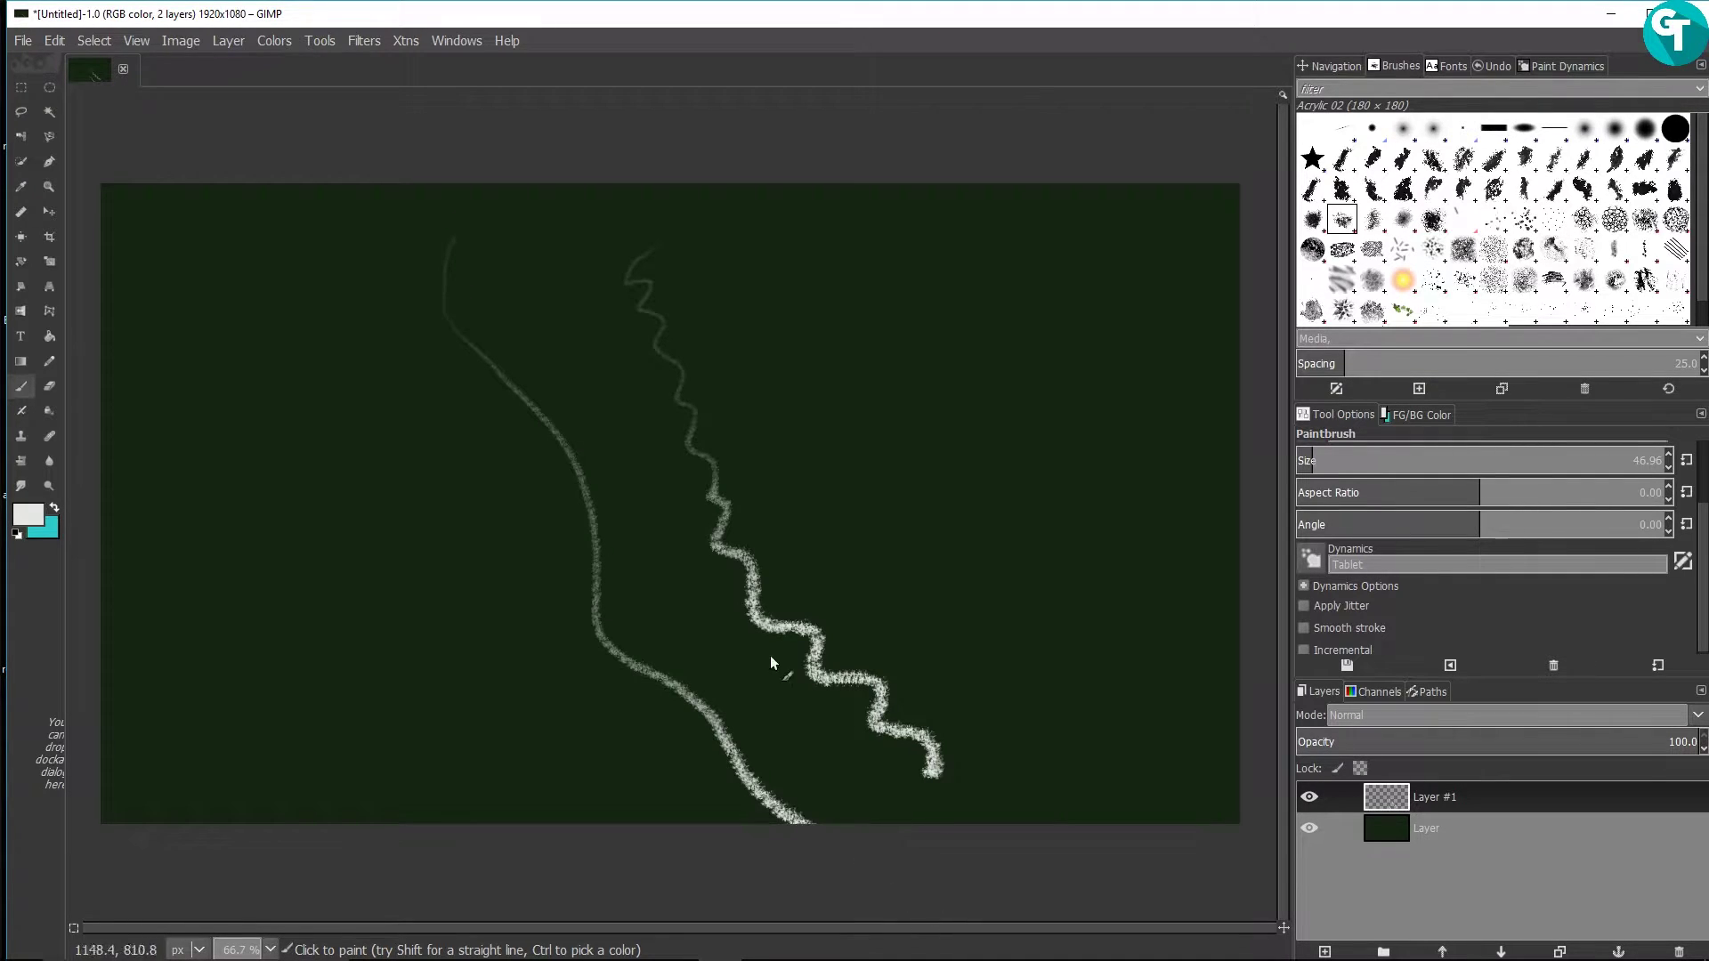
{"action": "mouse_move", "coordinate": [422, 337]}
{"action": "left_mouse_down"}
{"action": "mouse_move", "coordinate": [648, 771]}
{"action": "mouse_move", "coordinate": [705, 818]}
{"action": "left_mouse_up"}
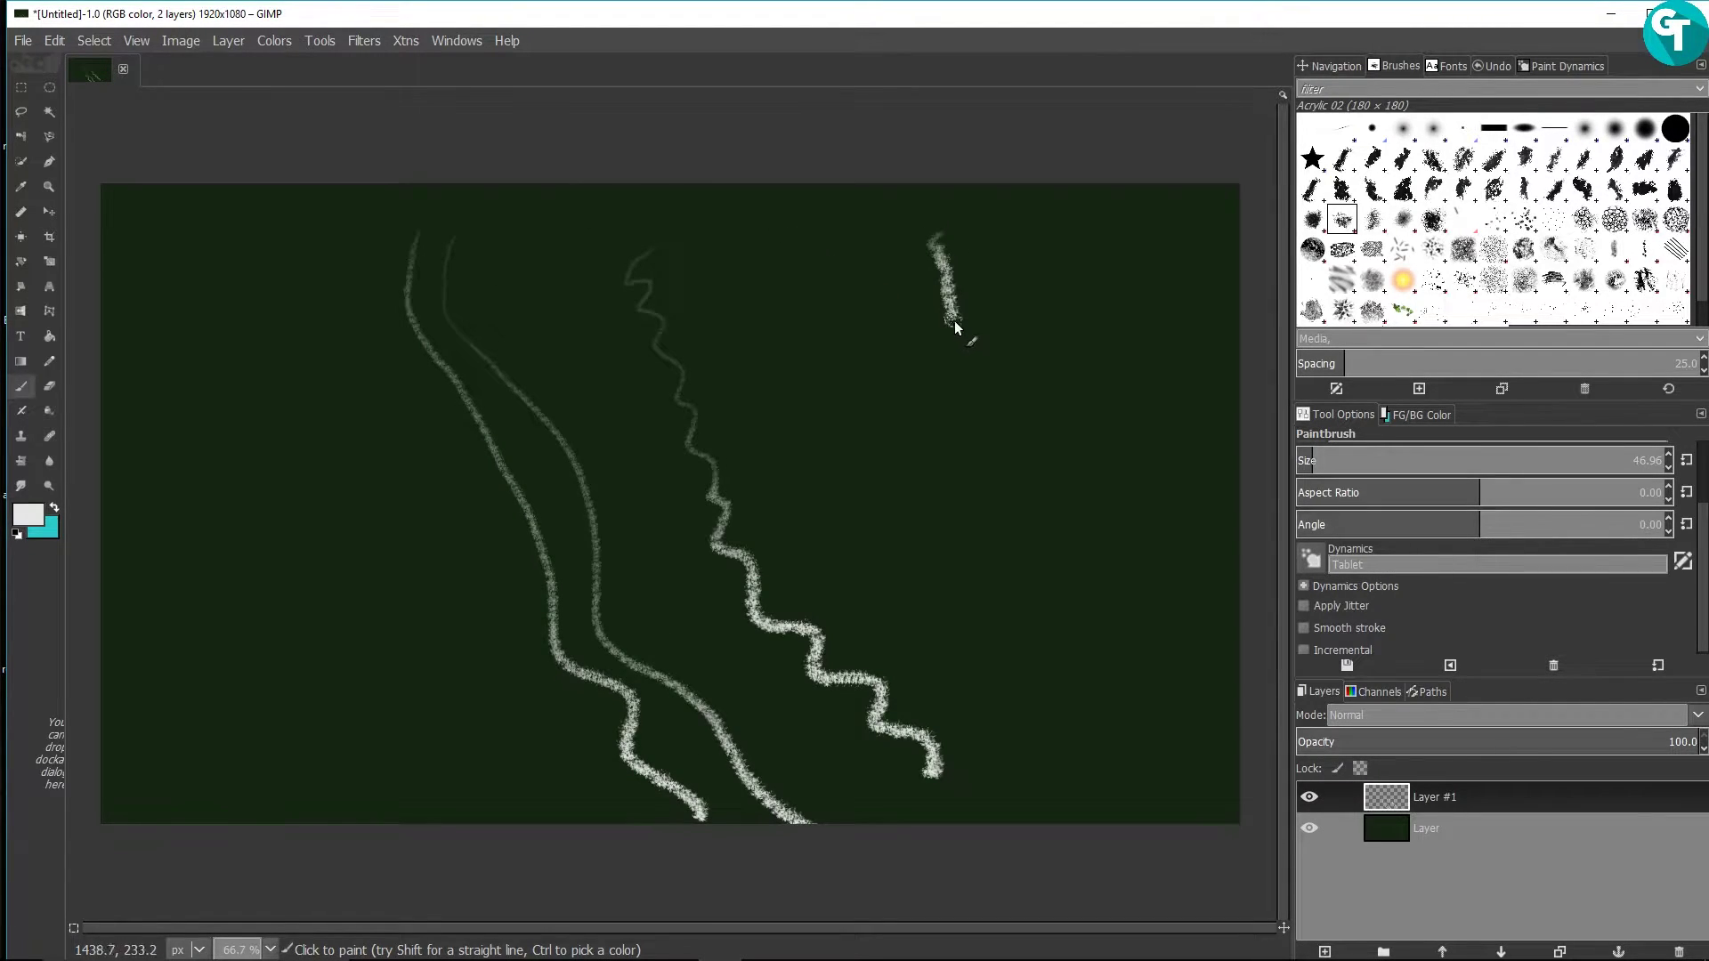
{"action": "mouse_move", "coordinate": [1020, 627]}
{"action": "left_mouse_down"}
{"action": "mouse_move", "coordinate": [1087, 782]}
{"action": "mouse_move", "coordinate": [1110, 795]}
{"action": "left_mouse_up"}
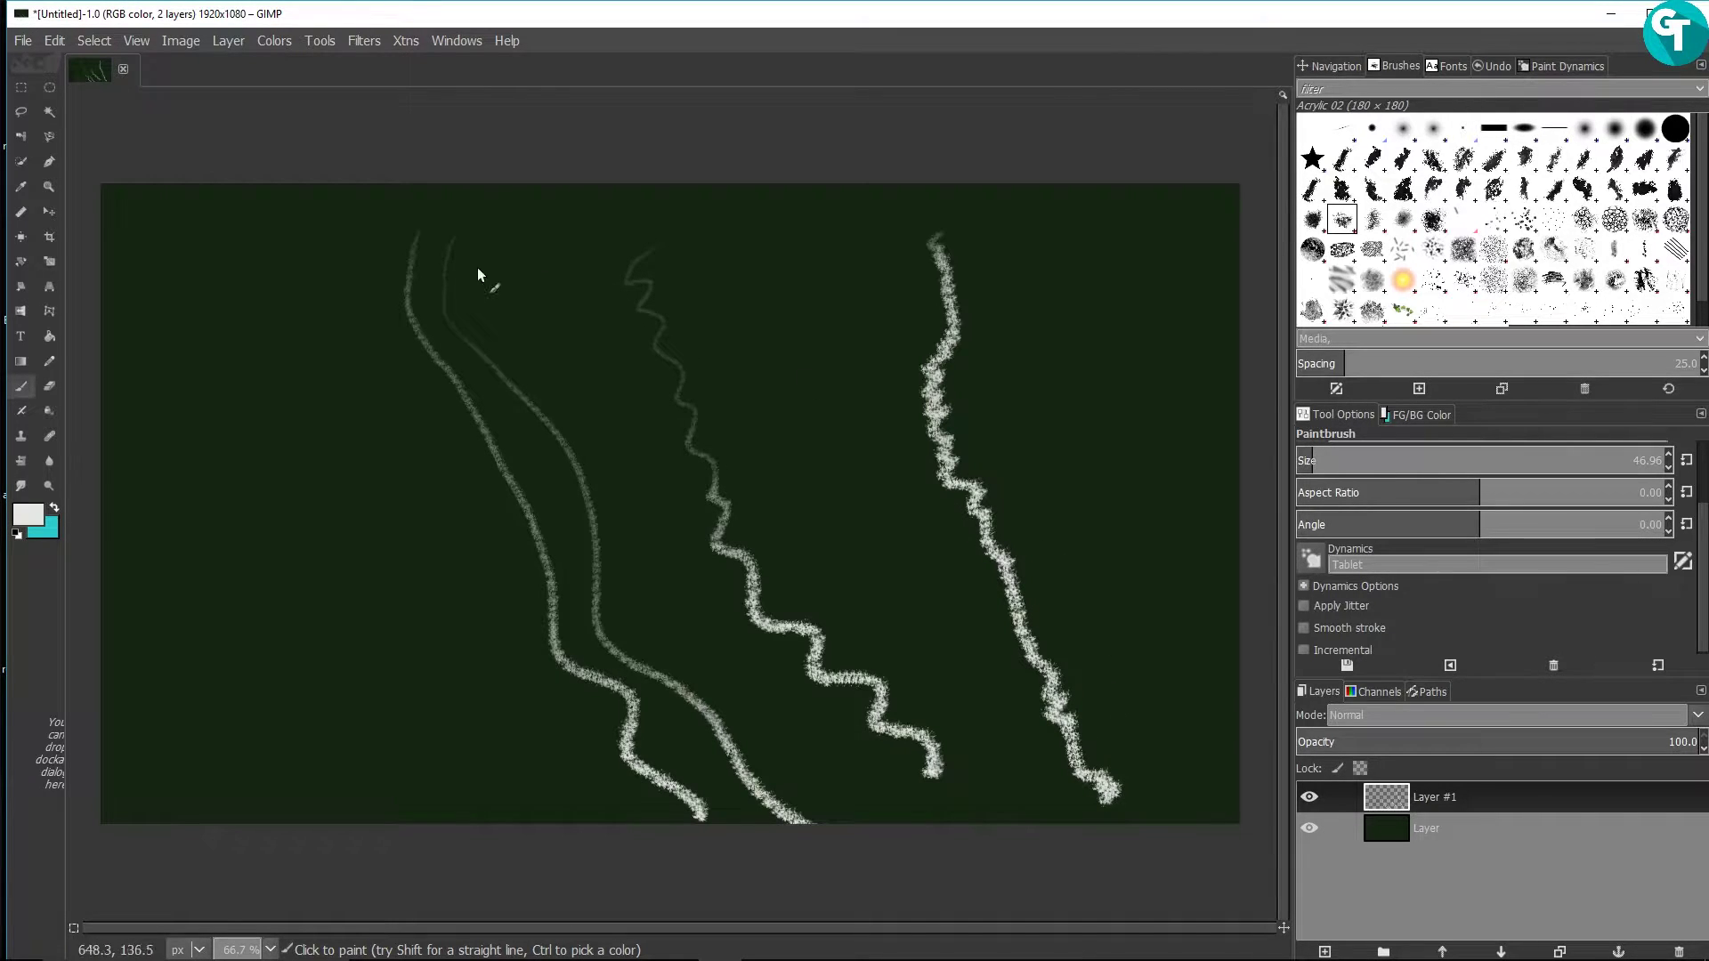
{"action": "mouse_move", "coordinate": [519, 269]}
{"action": "left_mouse_down"}
{"action": "mouse_move", "coordinate": [679, 455]}
{"action": "mouse_move", "coordinate": [746, 668]}
{"action": "mouse_move", "coordinate": [845, 770]}
{"action": "left_mouse_up"}
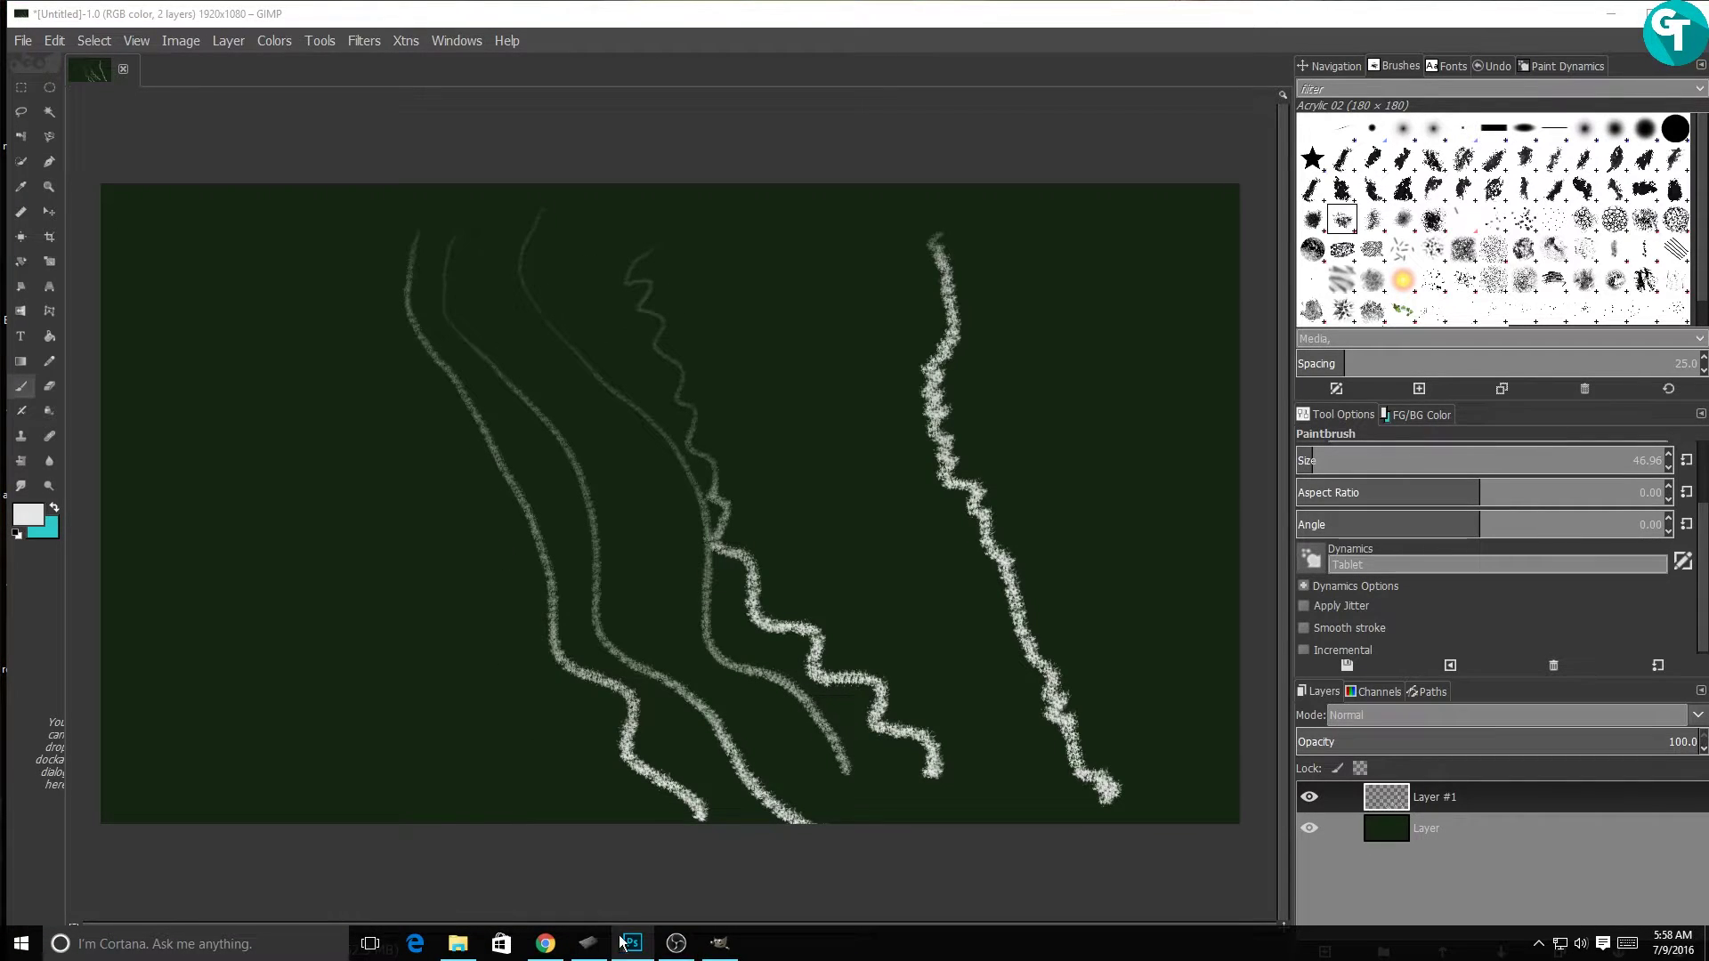
Step: Switch to Wacom Tablet Properties and view how to add an application, browsing to Program Files > GIMP 2 > bin without adding one
{"action": "left_click", "coordinate": [595, 942]}
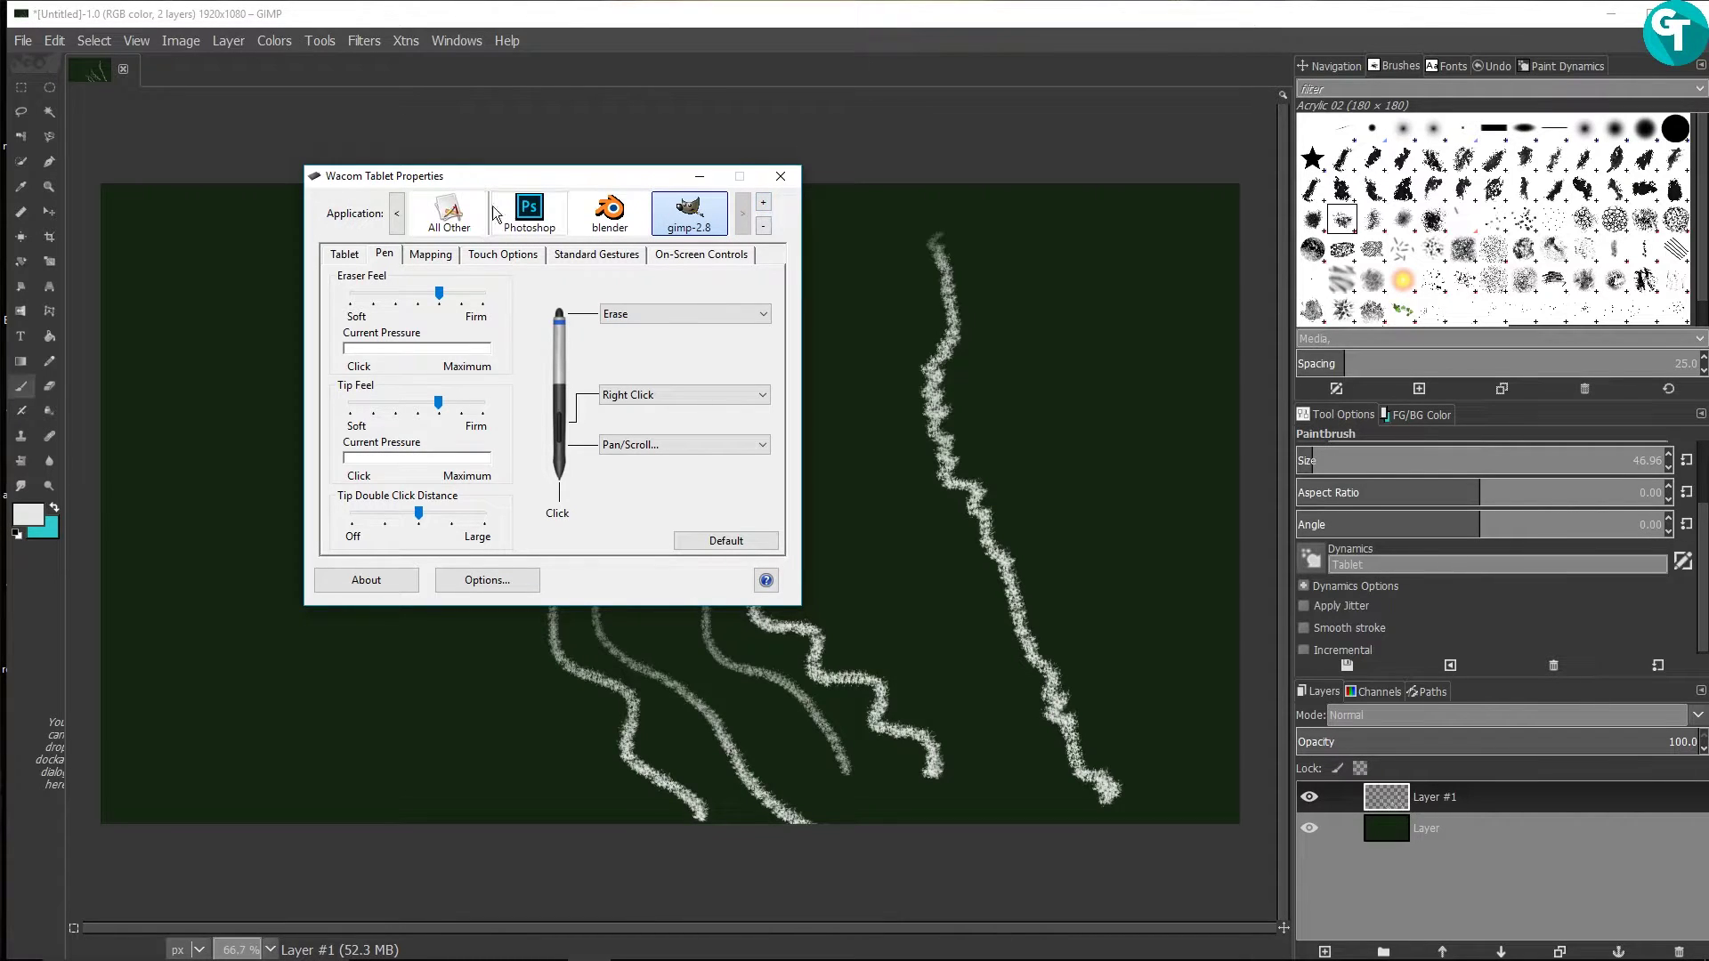
{"action": "left_click", "coordinate": [764, 205]}
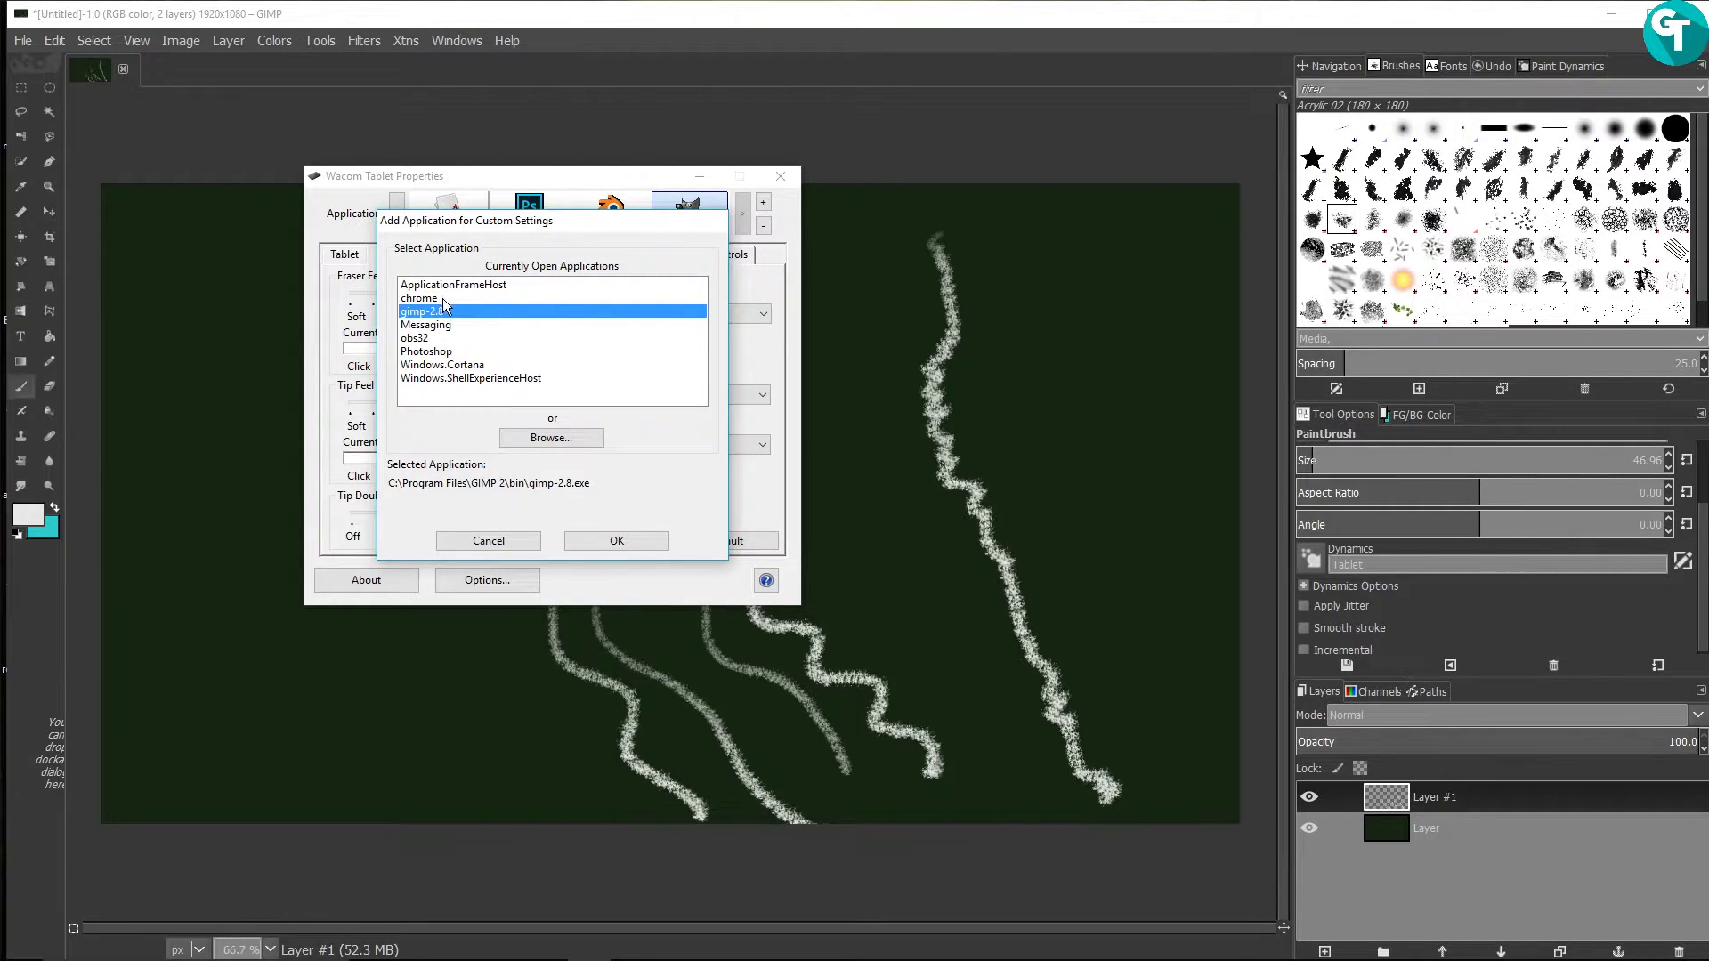
{"action": "left_click", "coordinate": [551, 437]}
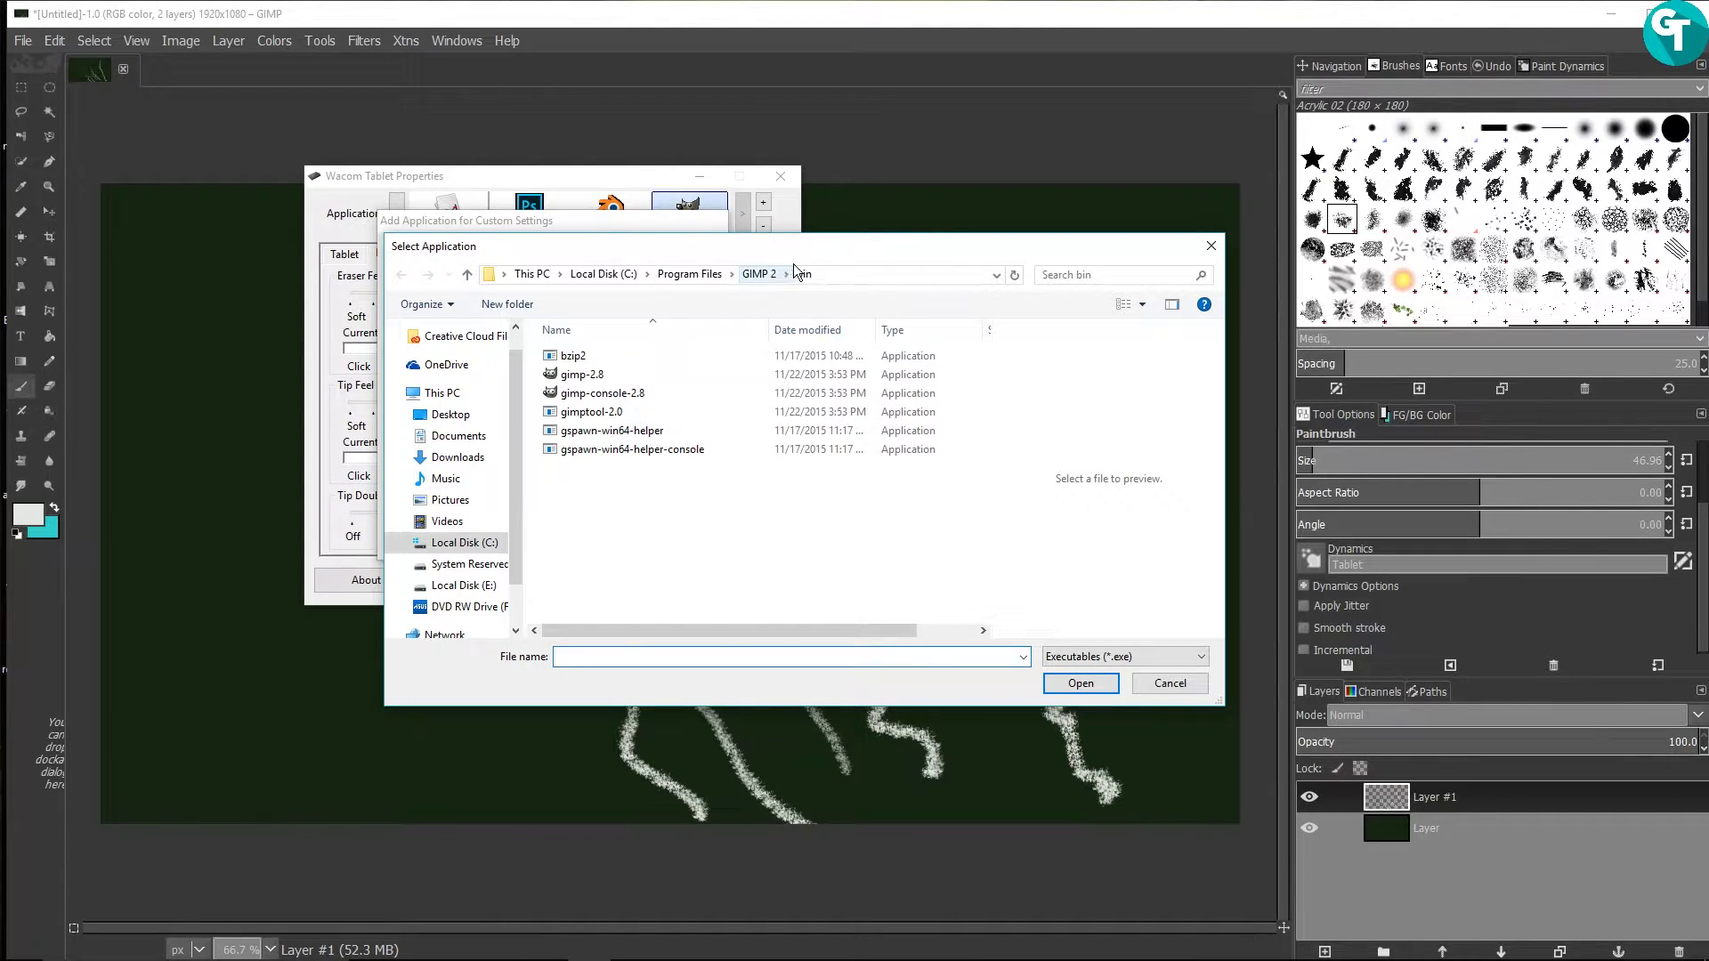
{"action": "left_click", "coordinate": [692, 276]}
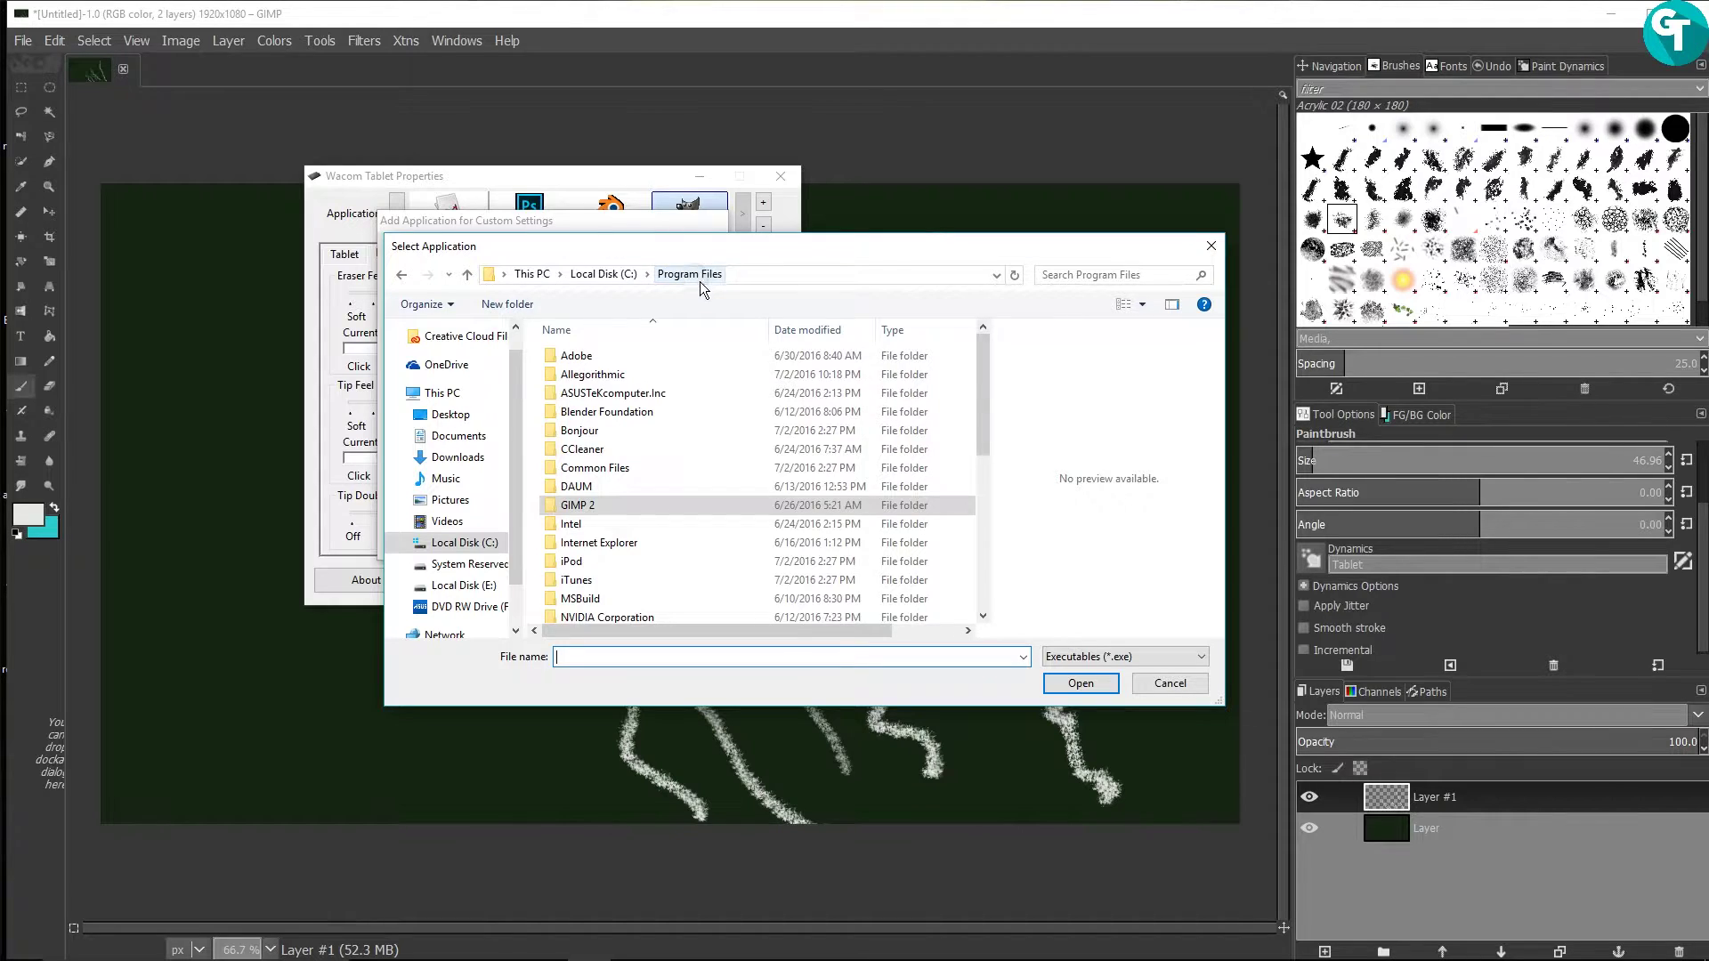
{"action": "double_click", "coordinate": [609, 505]}
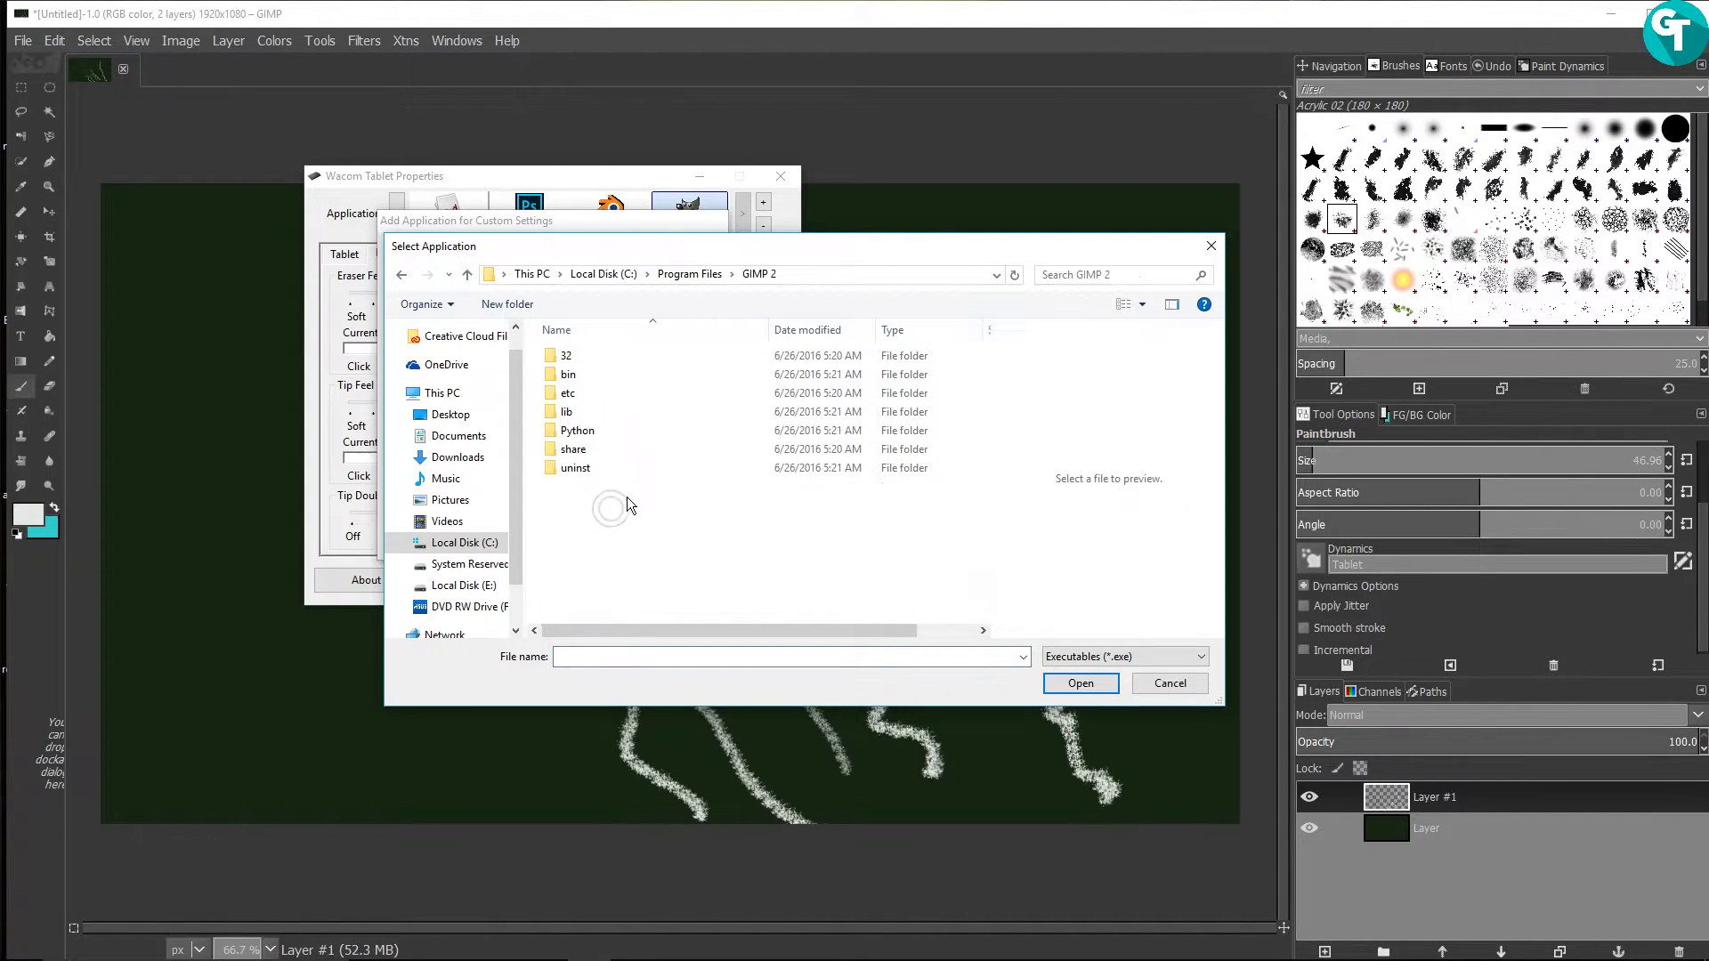
{"action": "double_click", "coordinate": [618, 373]}
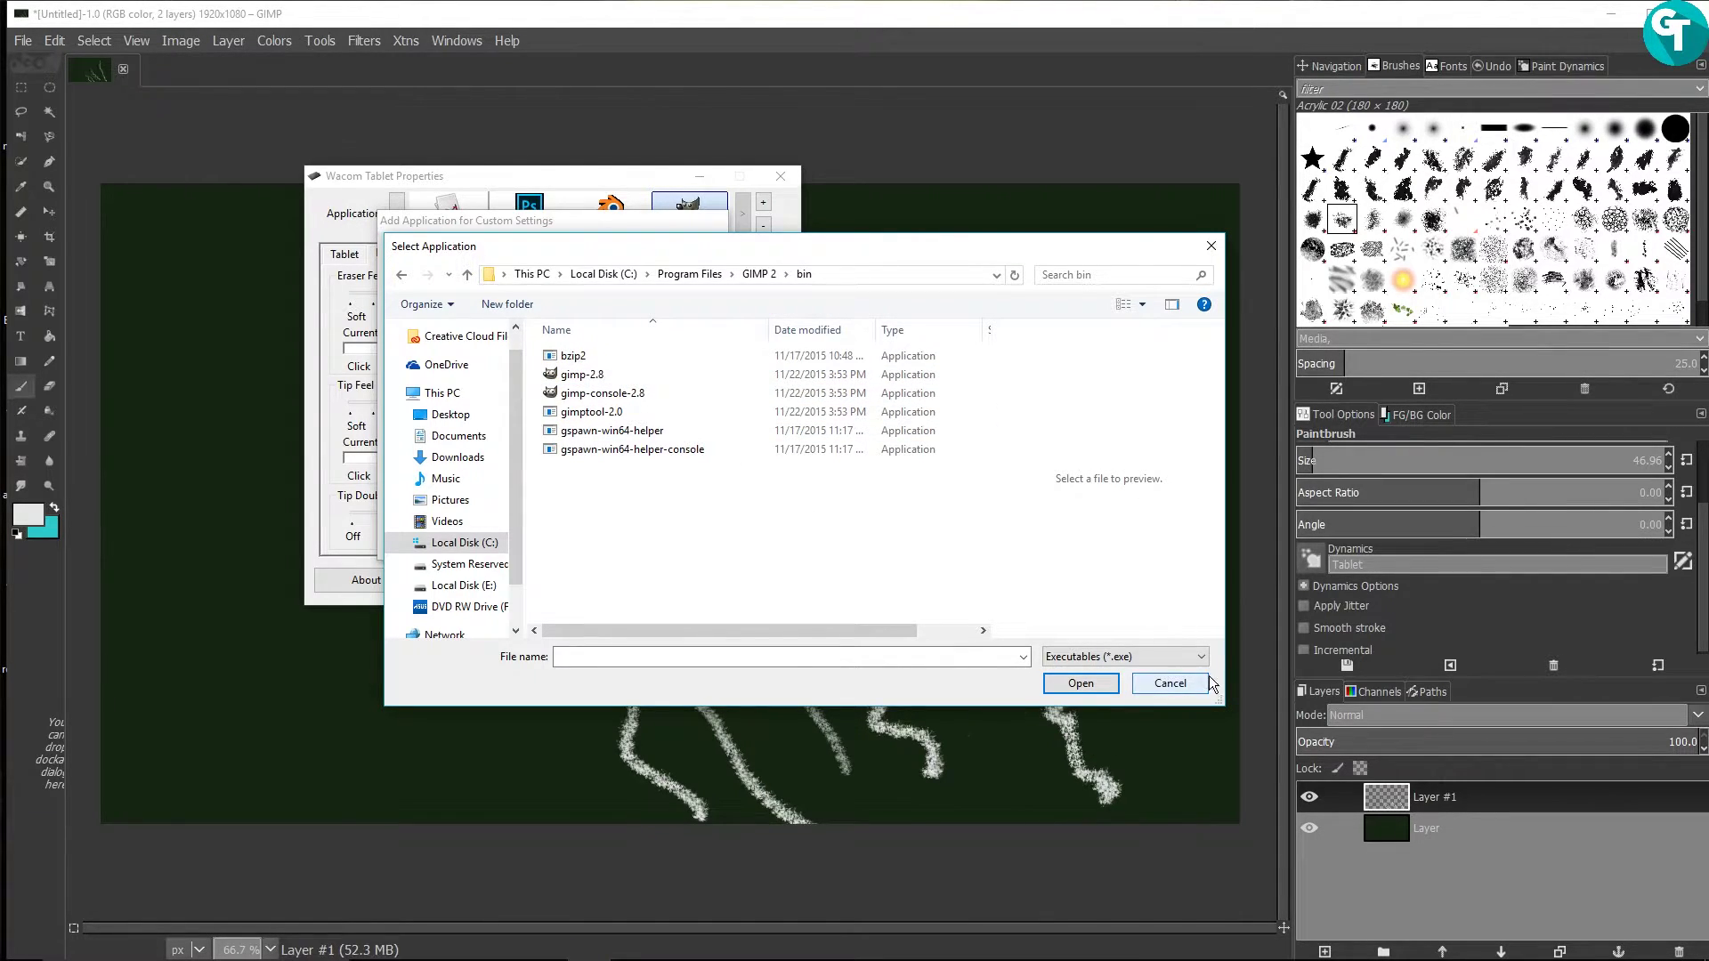
{"action": "left_click", "coordinate": [1172, 684]}
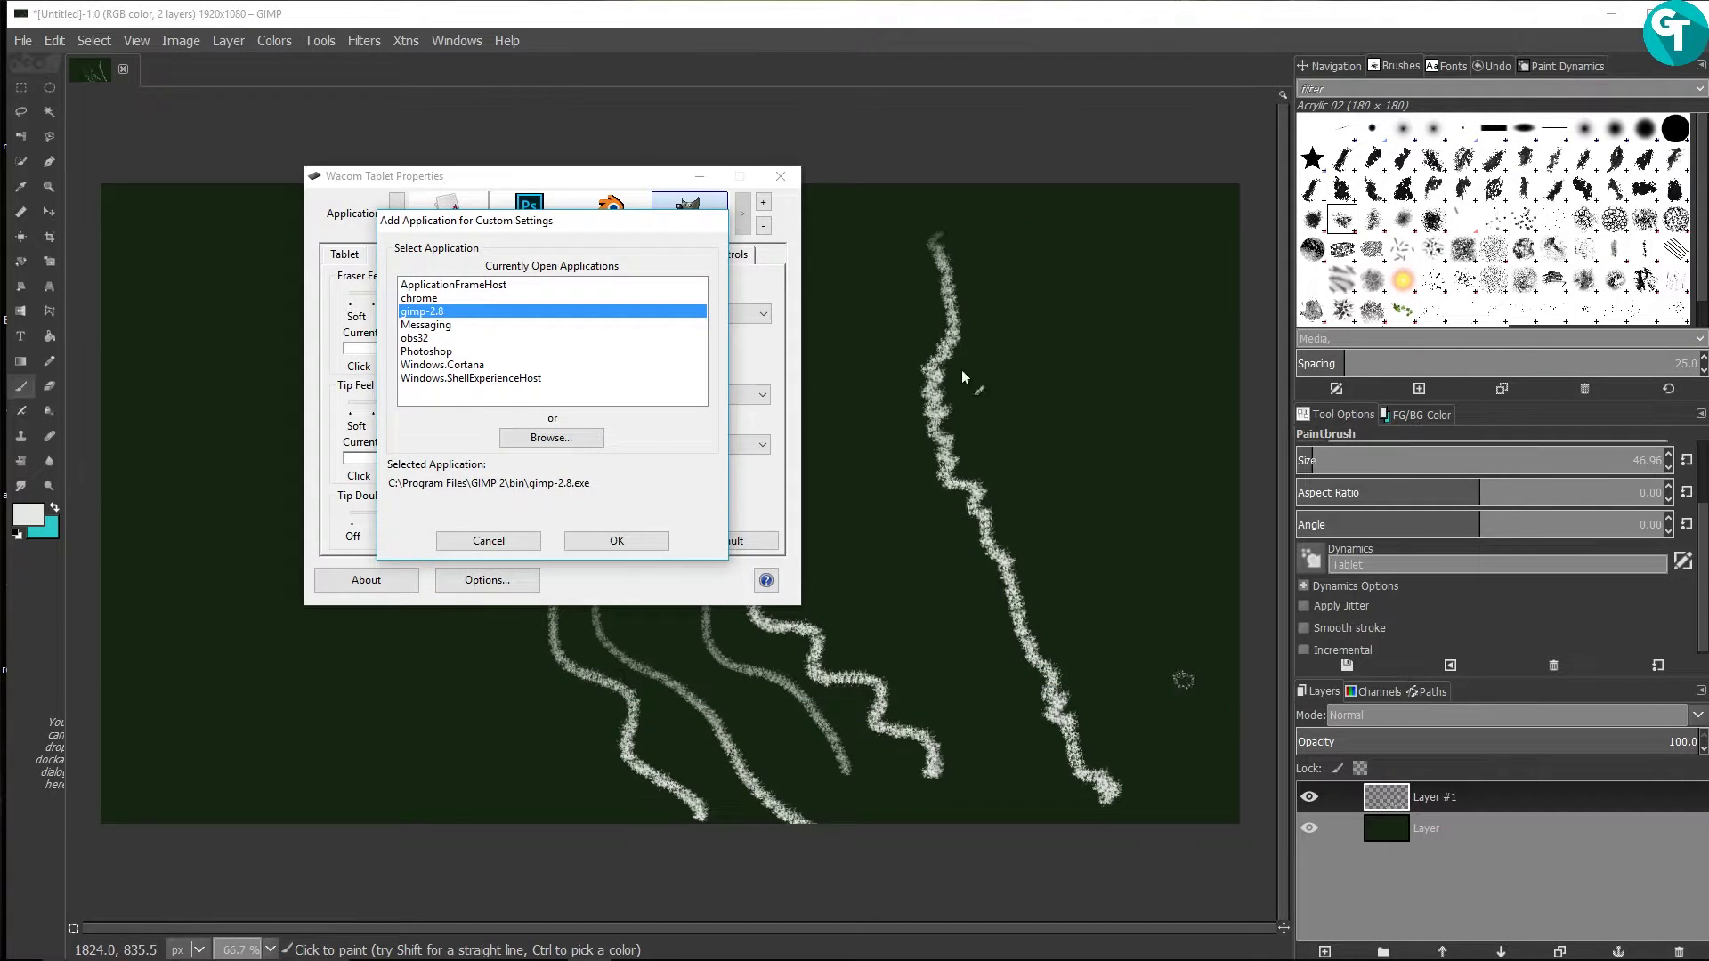
{"action": "left_click", "coordinate": [503, 540]}
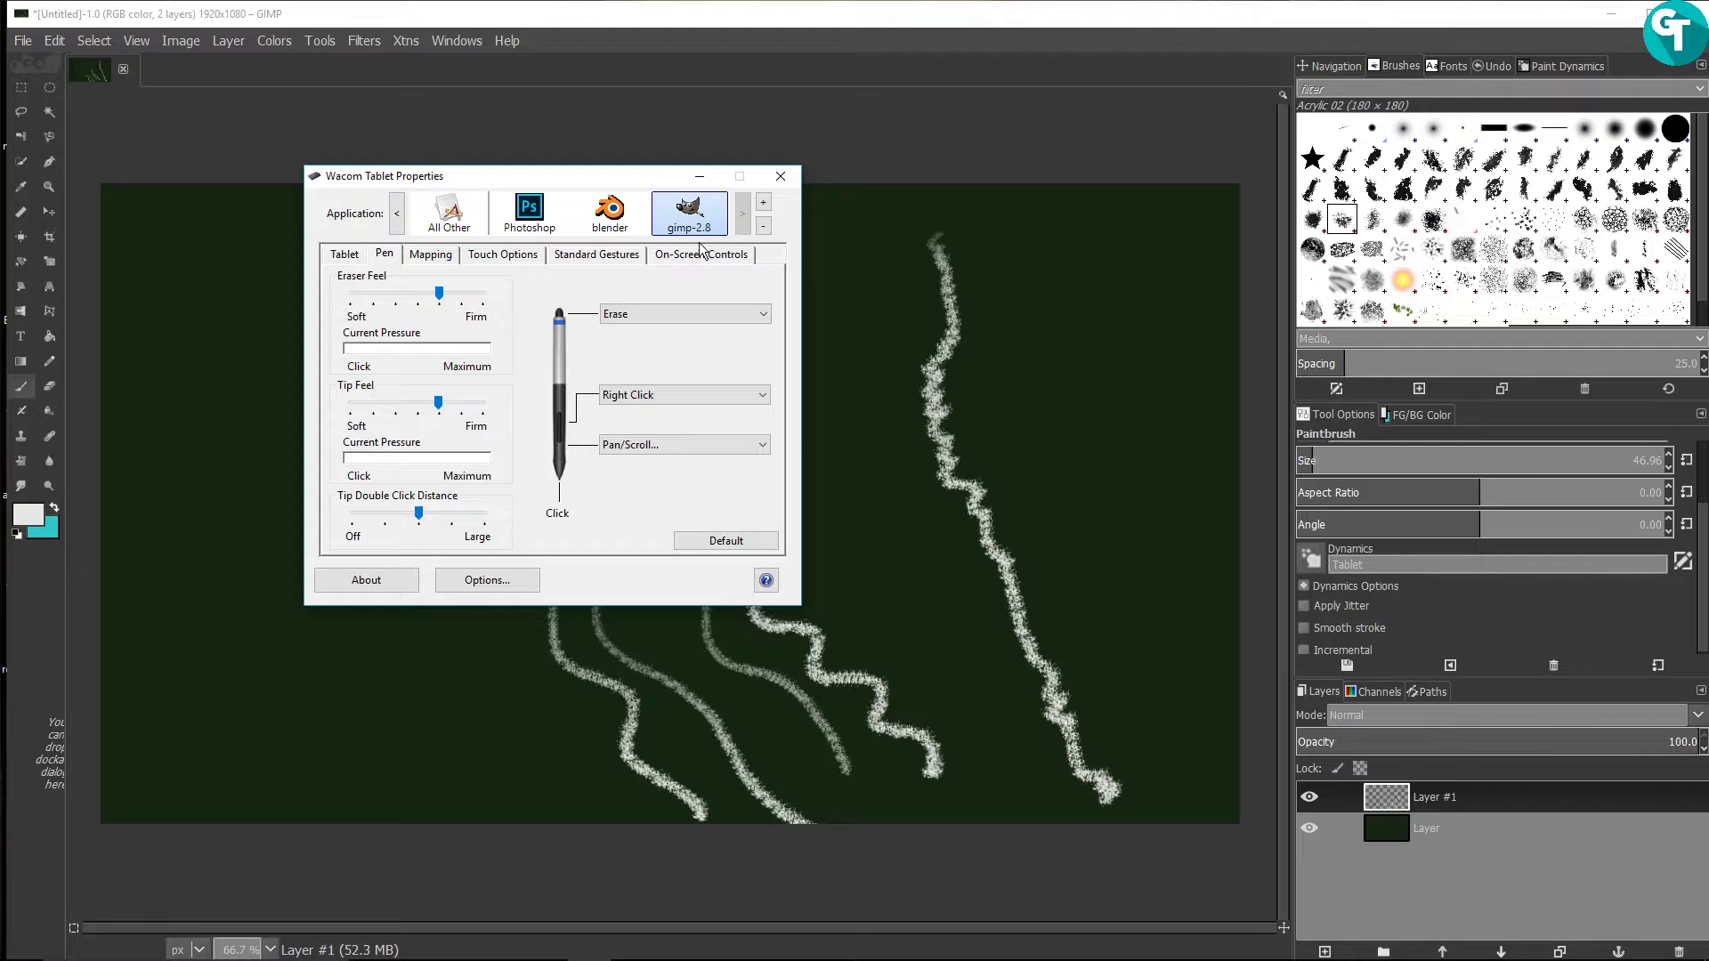
Step: Show the tablet's ExpressKeys settings for gimp-2.8 and view the functions available for the lower-right key
{"action": "left_click", "coordinate": [353, 261]}
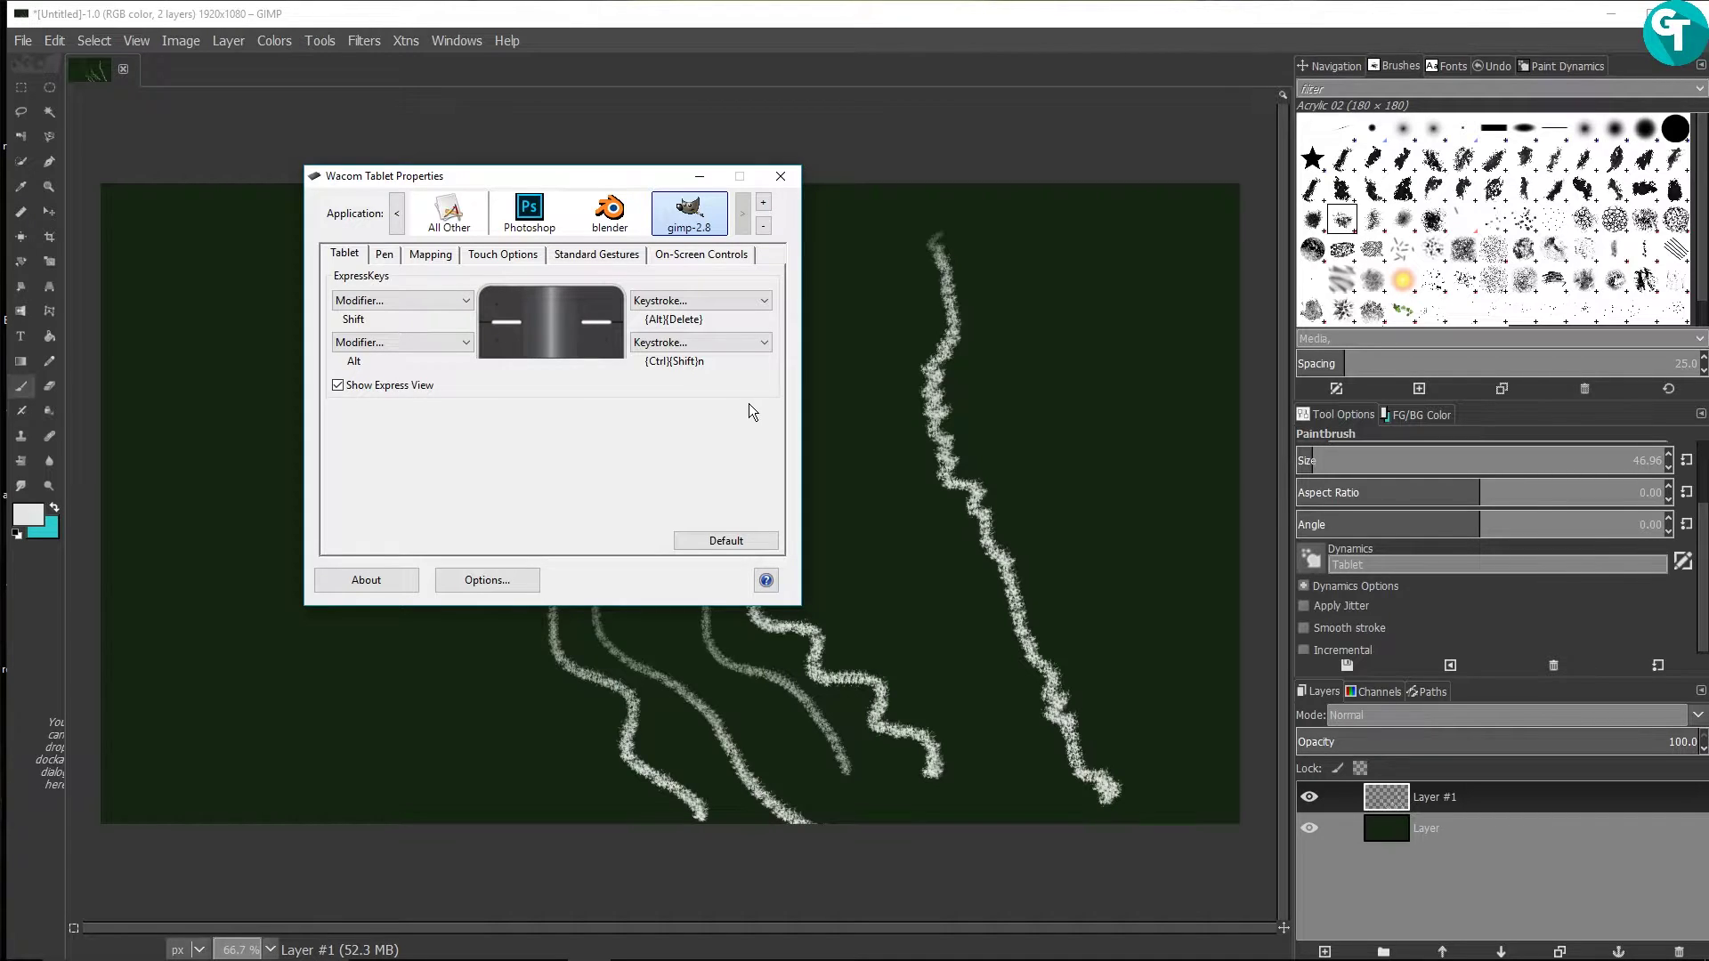
{"action": "left_click", "coordinate": [743, 343]}
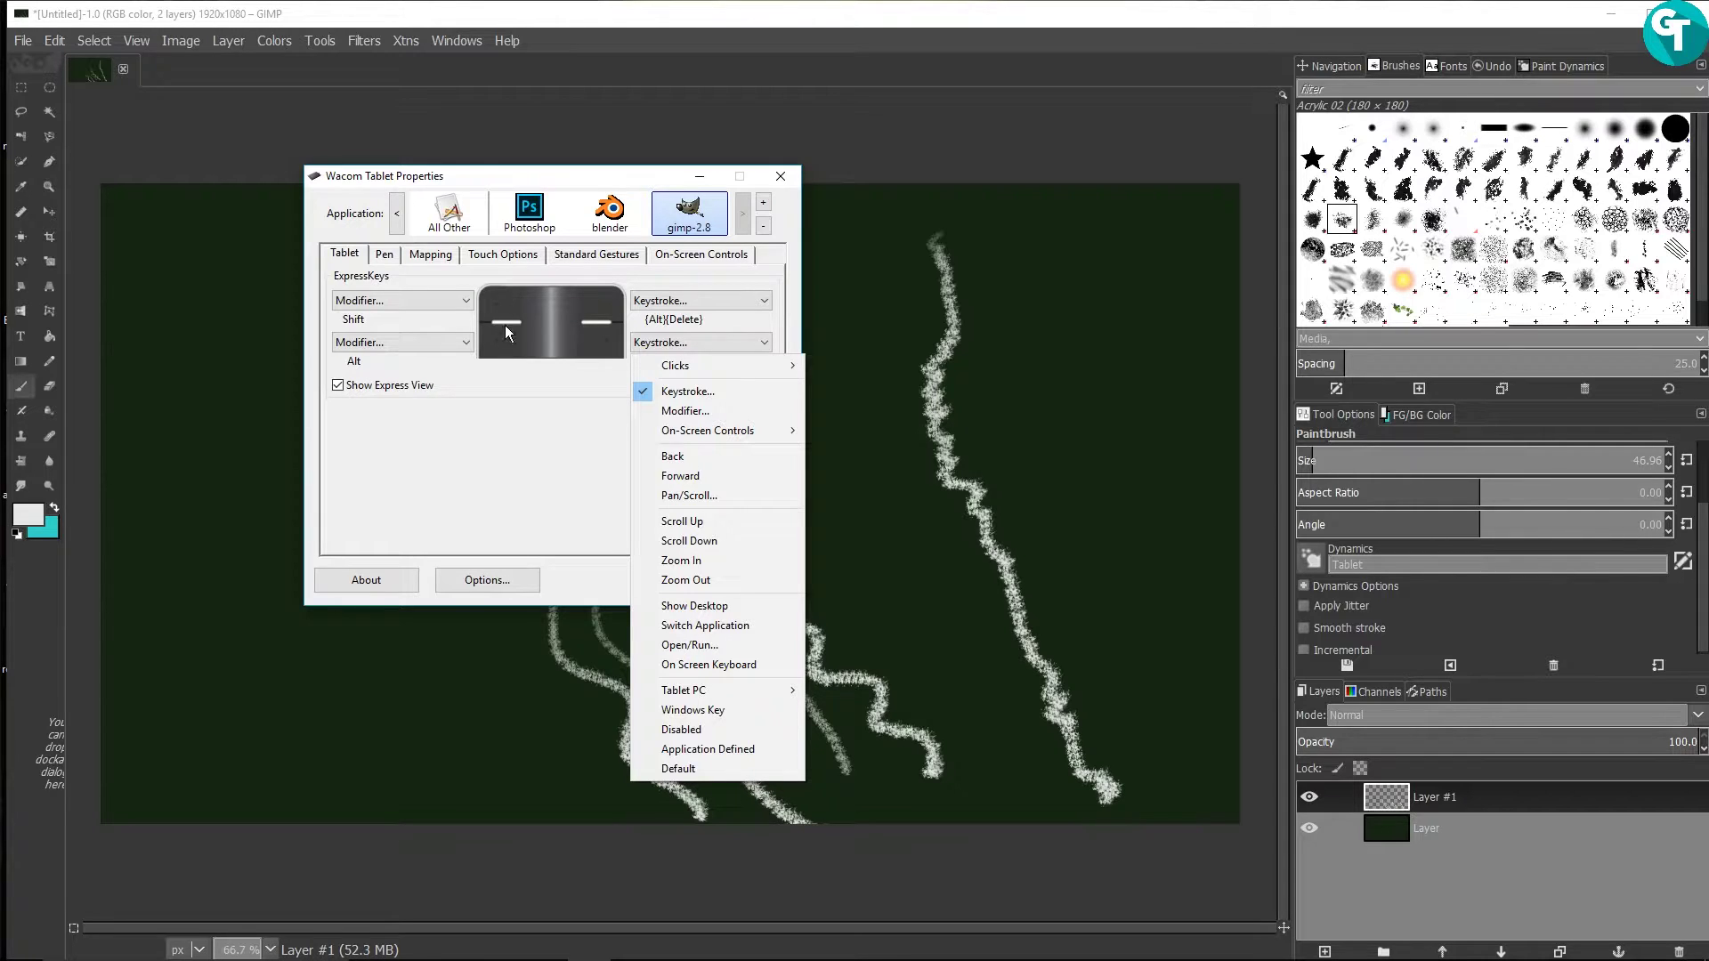
{"action": "left_click", "coordinate": [575, 409]}
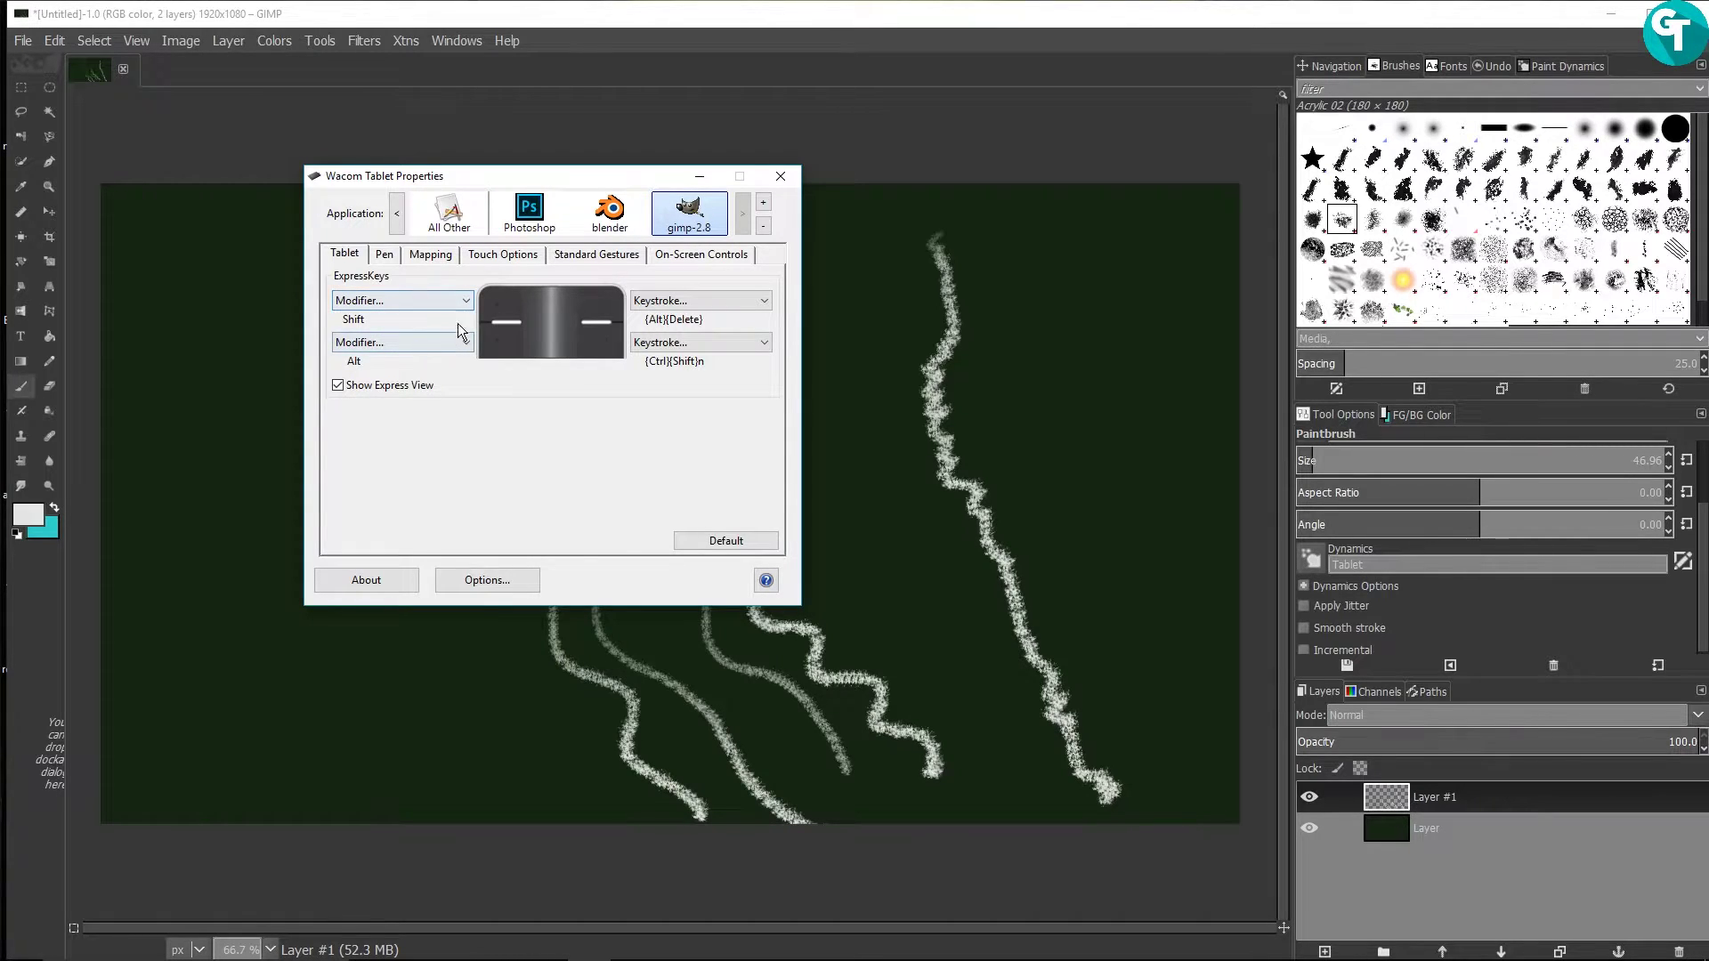
Step: Assign the keystroke Ctrl+Alt+Shift+E to the upper-left ExpressKey and name it "copy visible"
{"action": "left_click", "coordinate": [408, 299]}
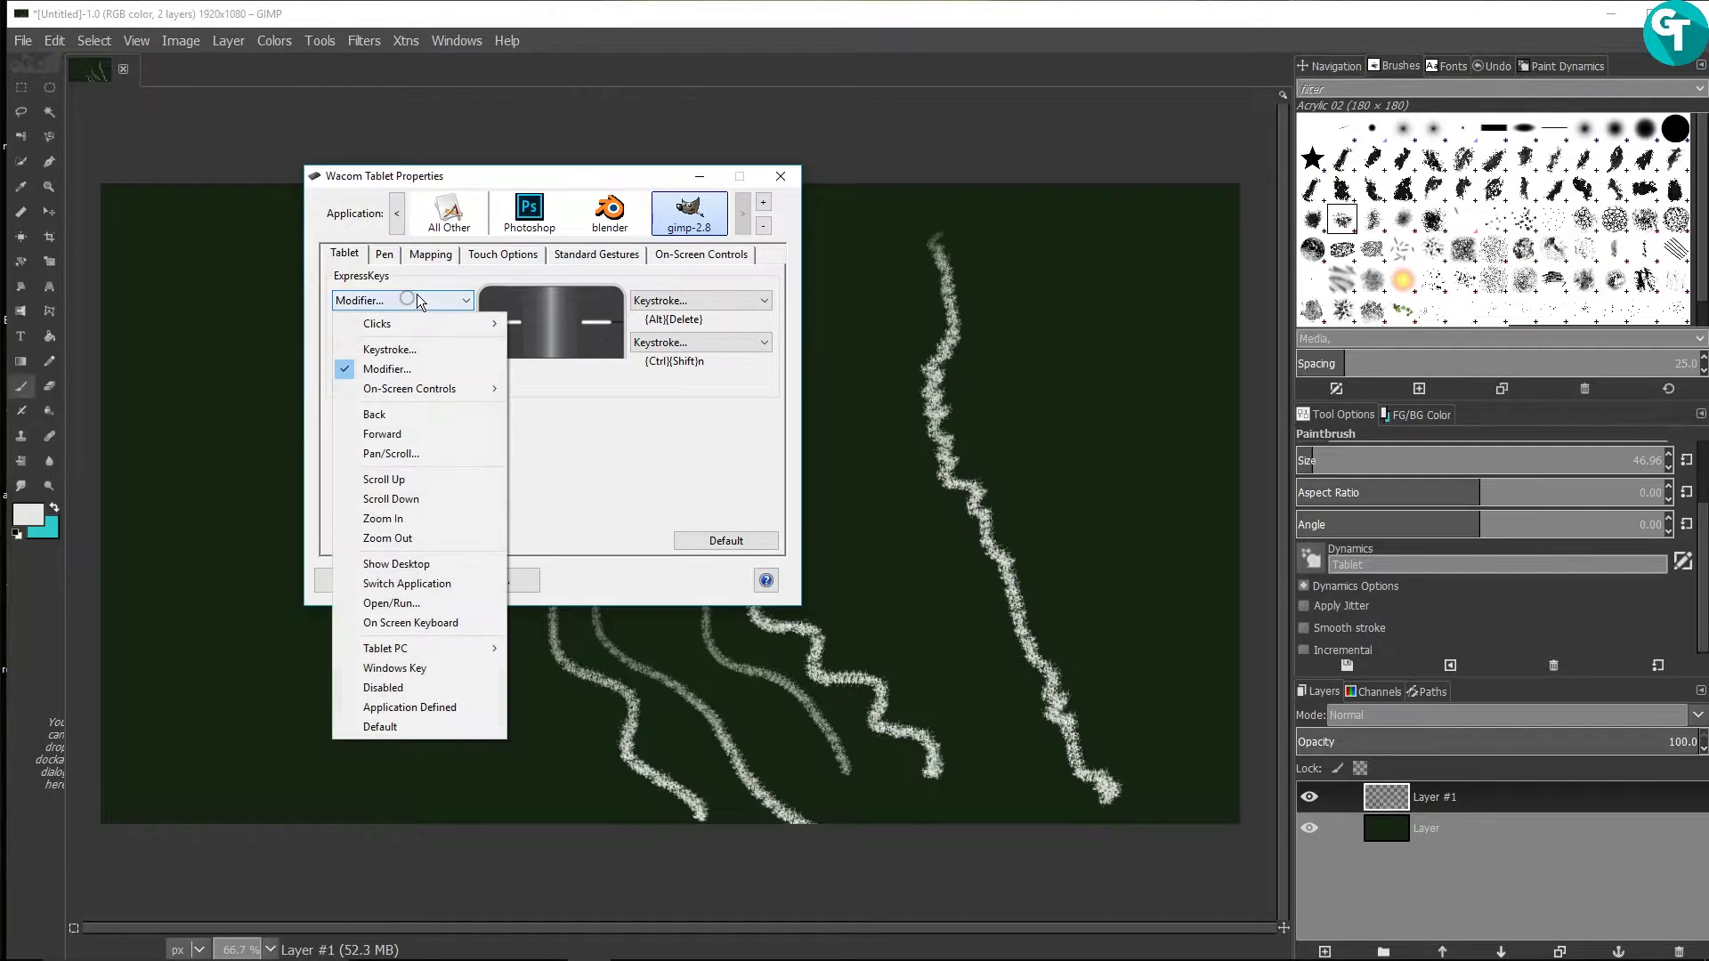
{"action": "left_click", "coordinate": [446, 350]}
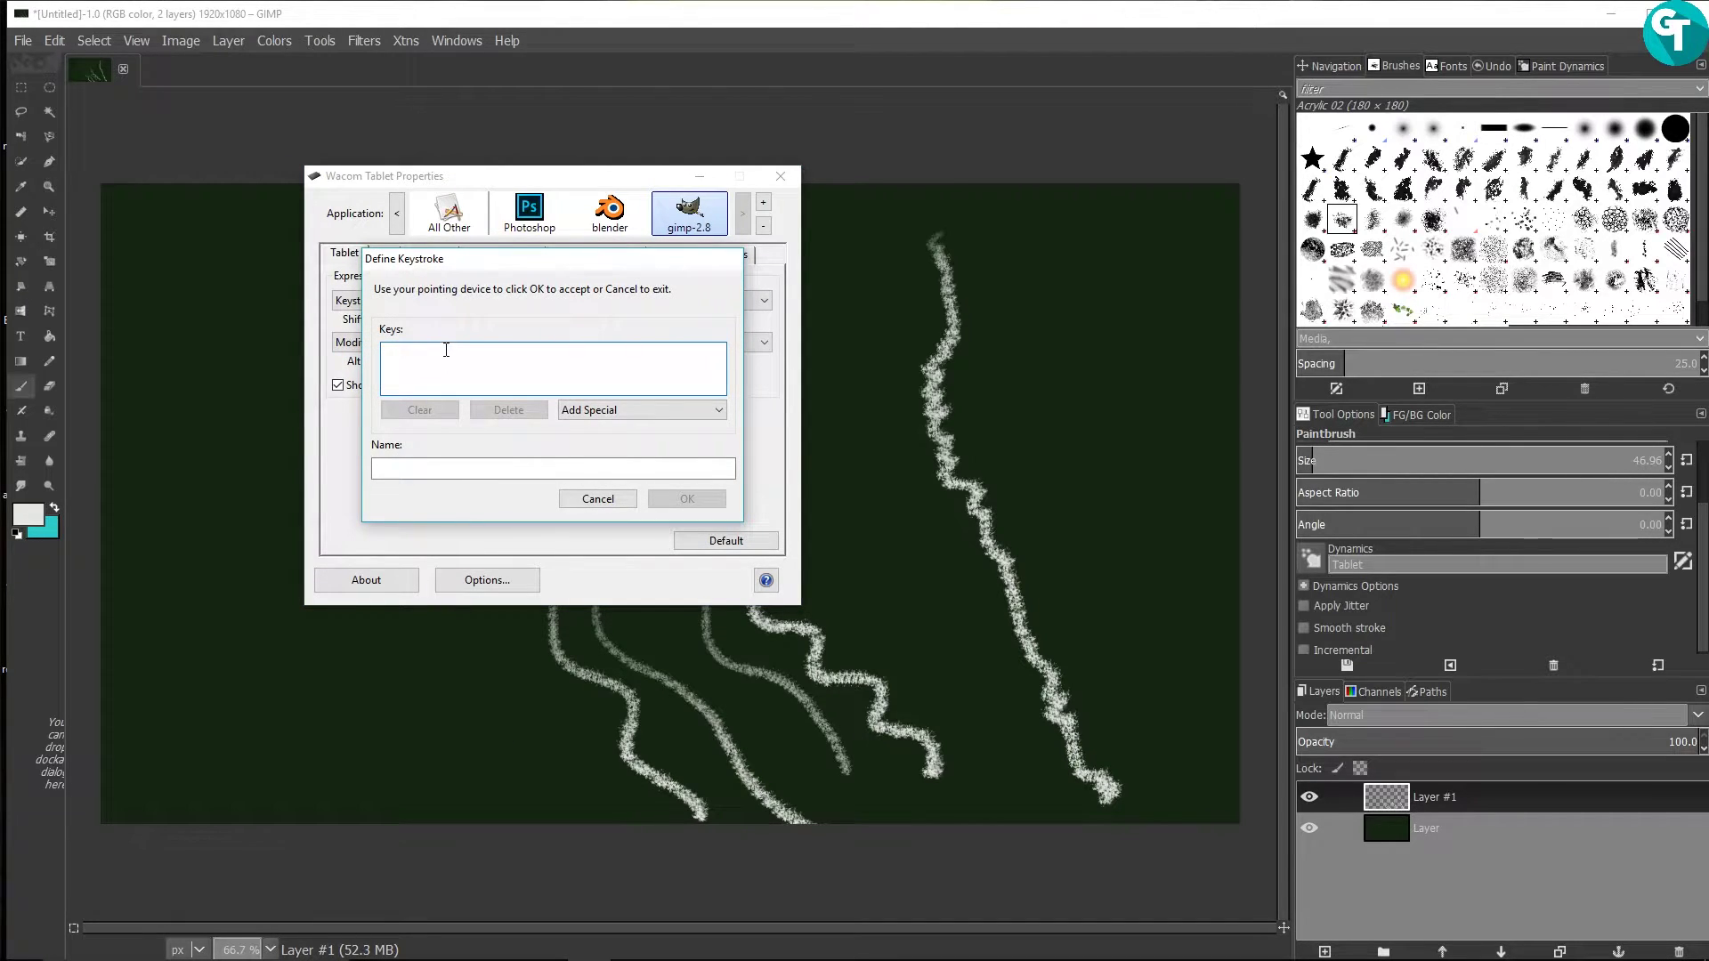
{"action": "key", "text": "ctrl+alt+shift"}
{"action": "key", "text": "ctrl+alt+shift+e"}
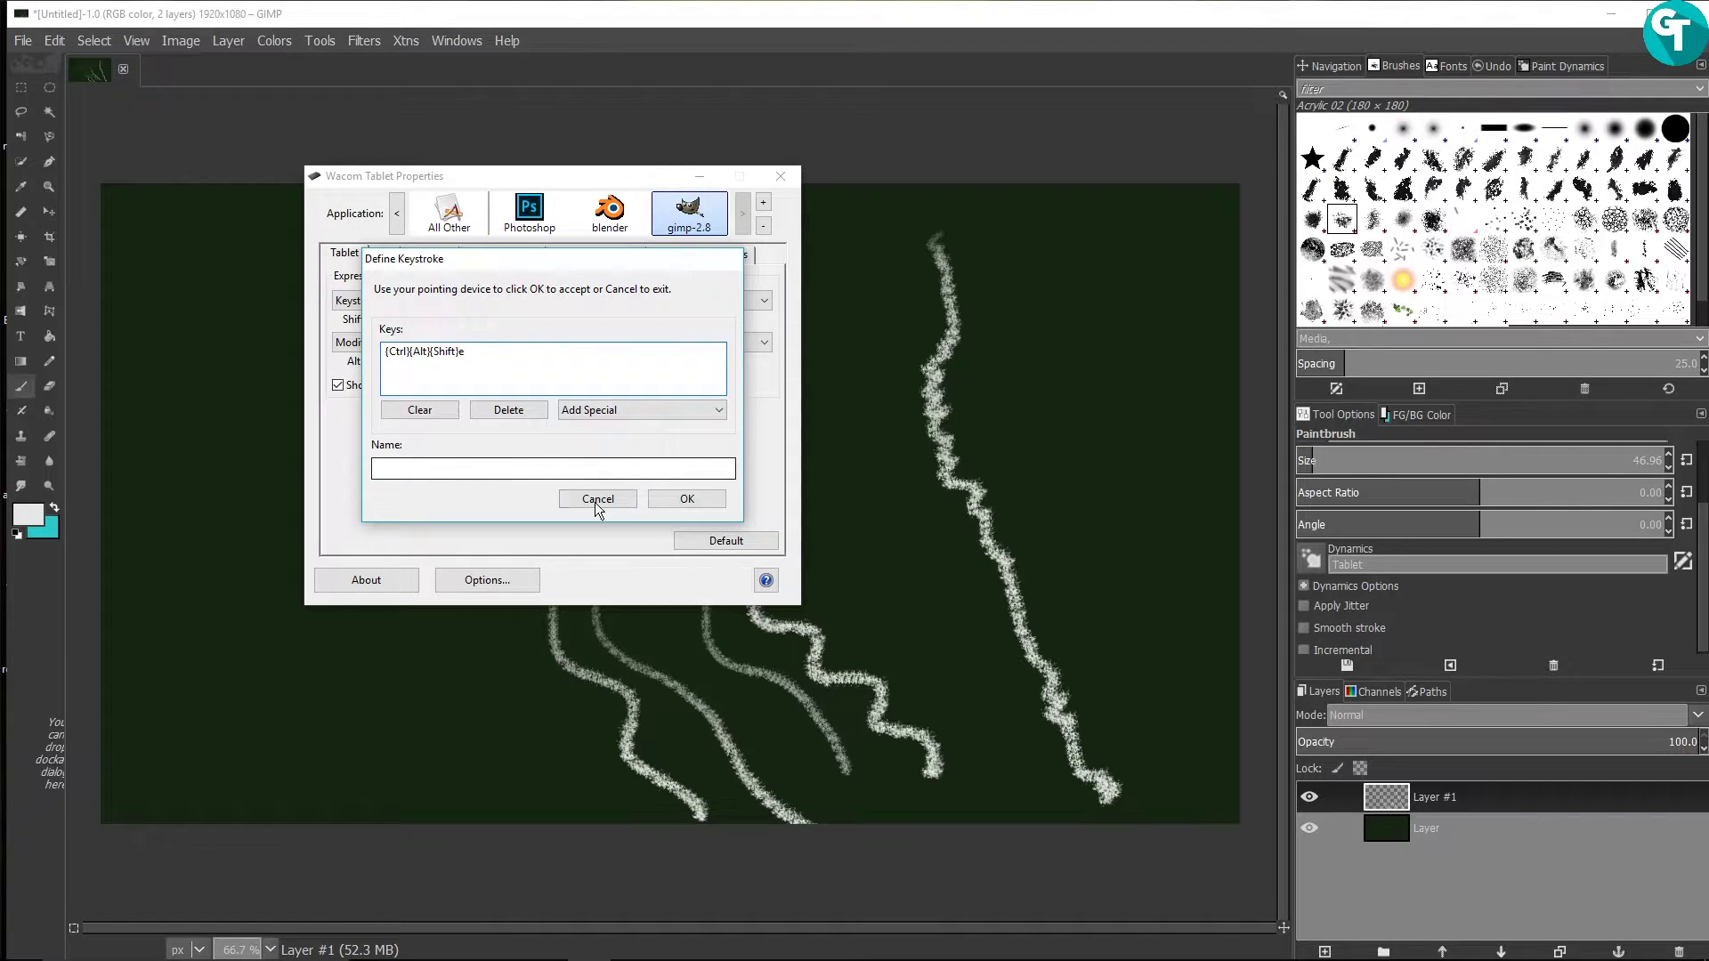
{"action": "left_click", "coordinate": [533, 469]}
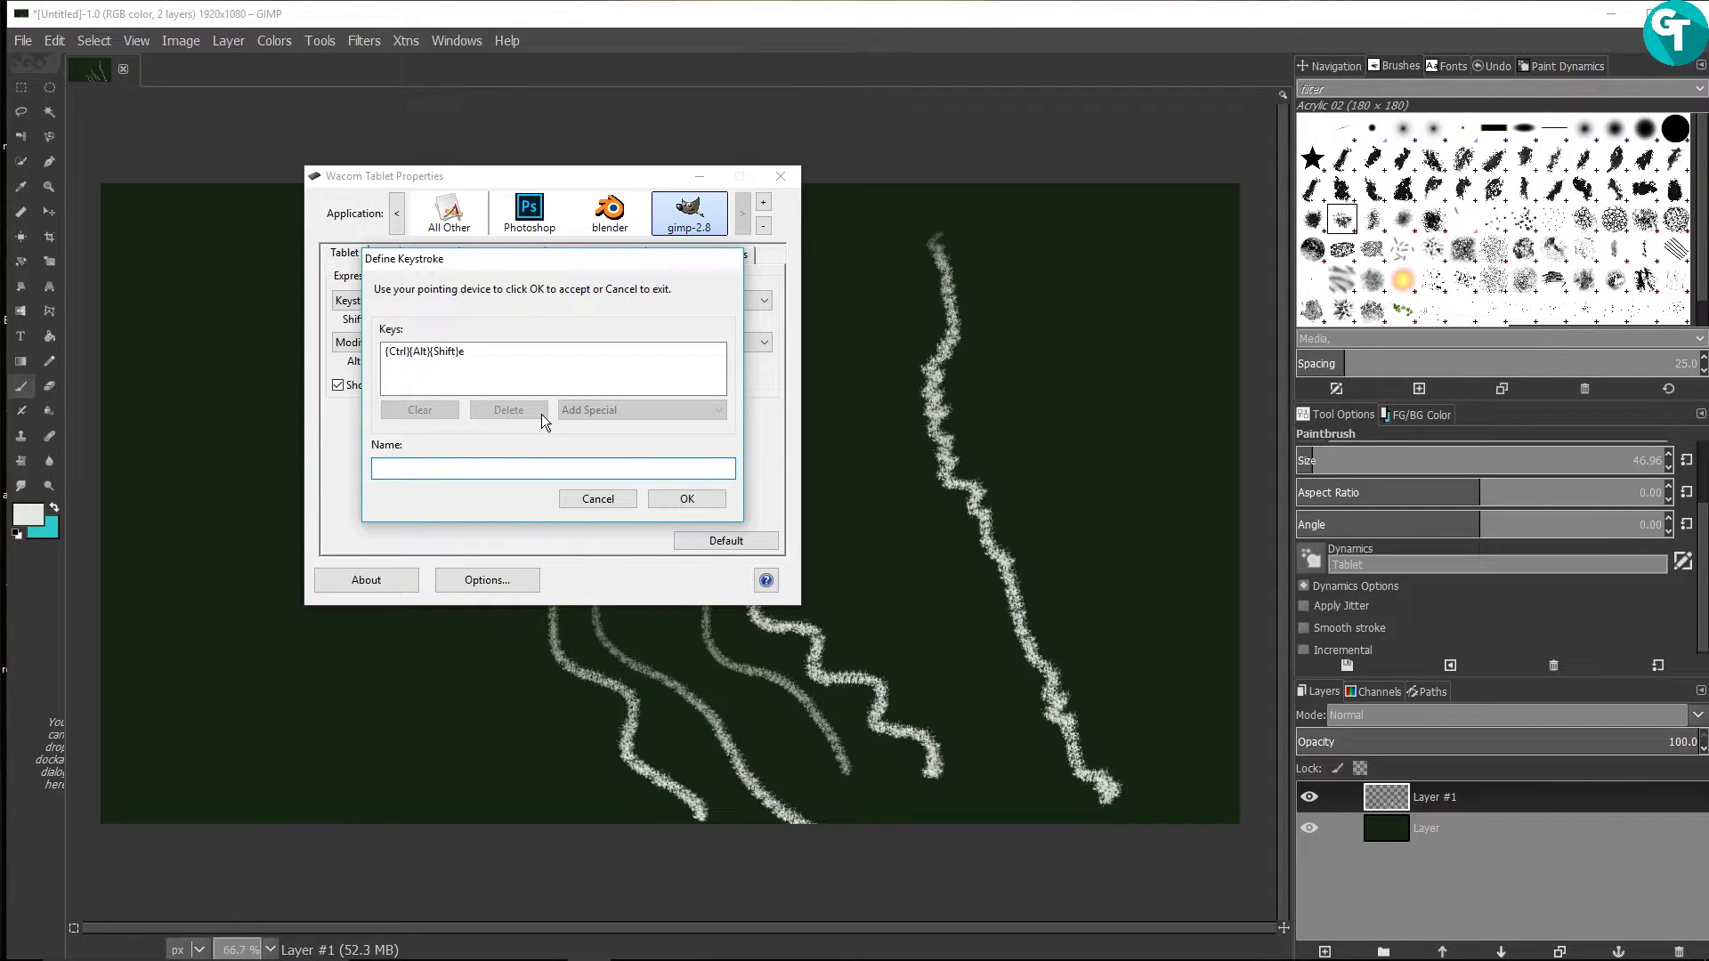
{"action": "type", "text": "copy visible"}
{"action": "left_click", "coordinate": [669, 501]}
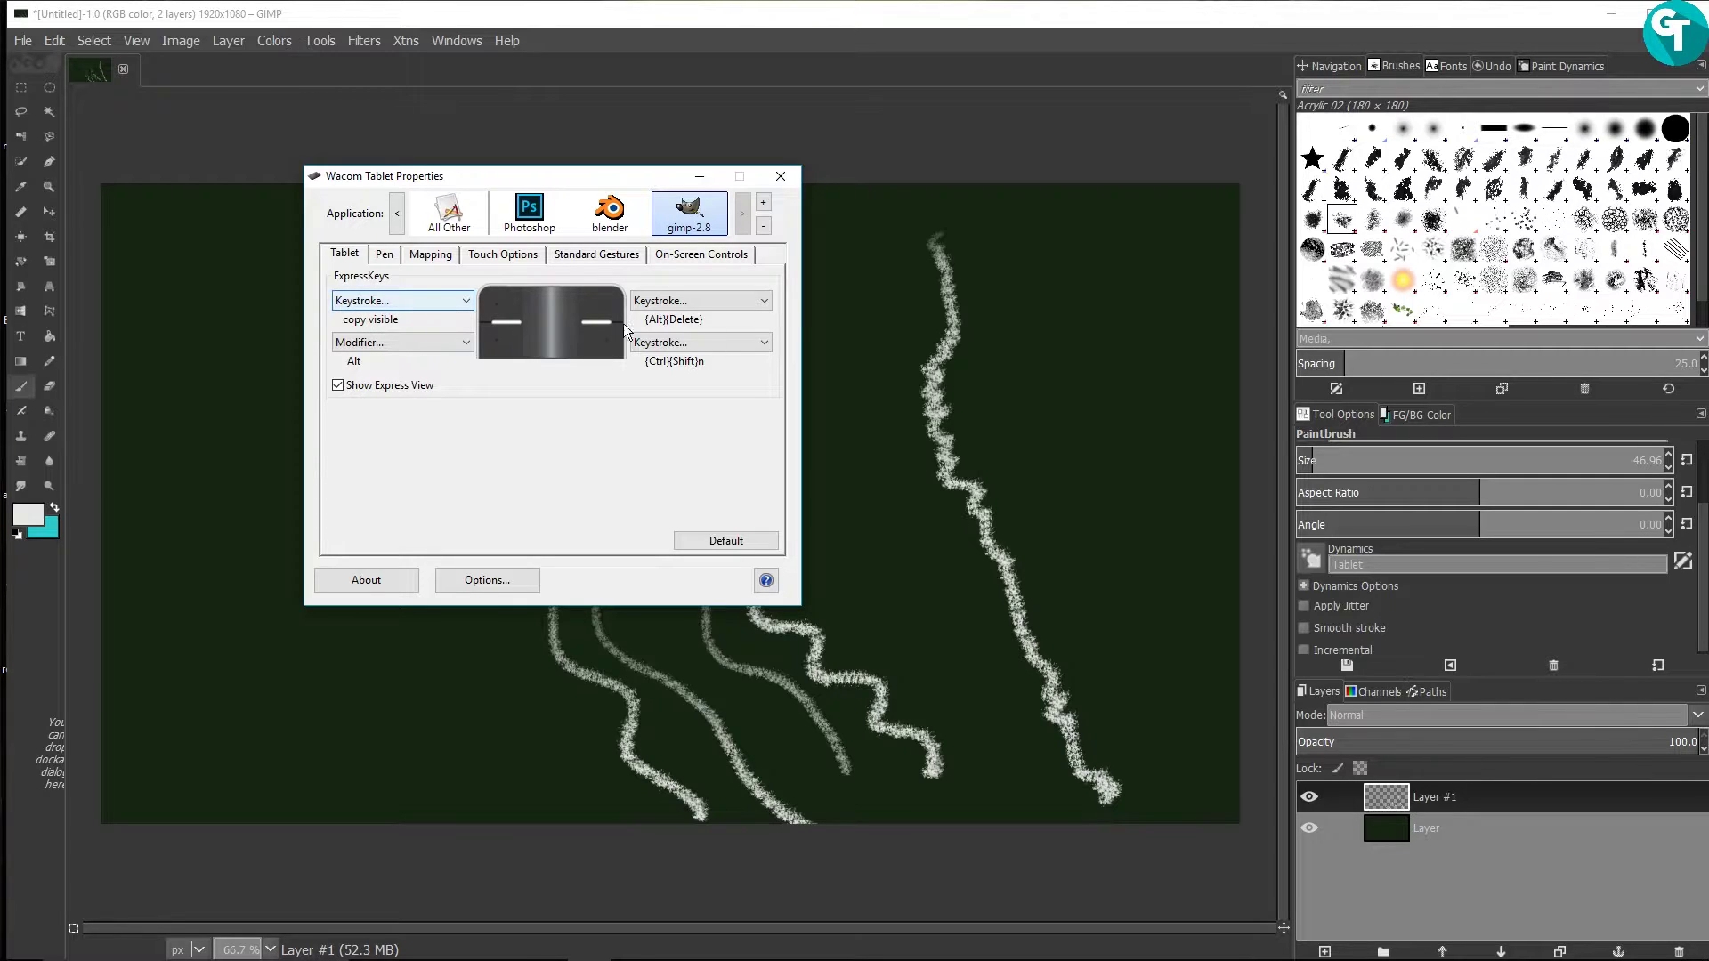
Step: Rename the upper-right ExpressKey's Alt+Delete keystroke as "Delete Layer"
{"action": "left_click", "coordinate": [728, 301]}
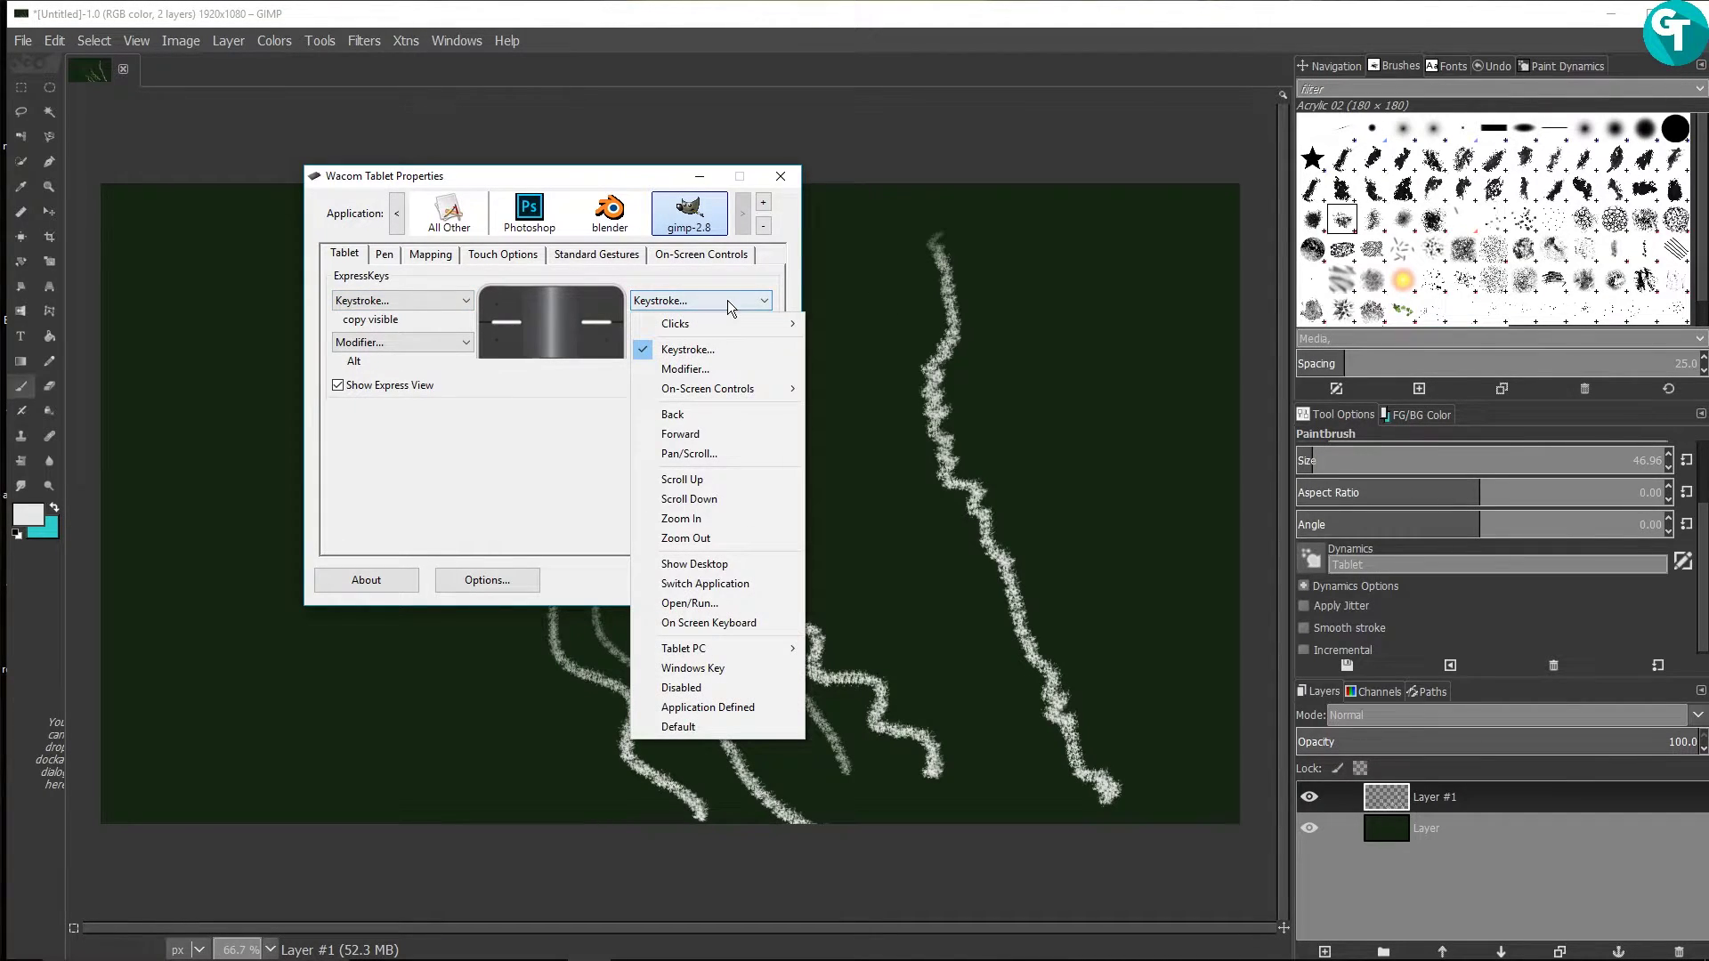
{"action": "left_click", "coordinate": [714, 354]}
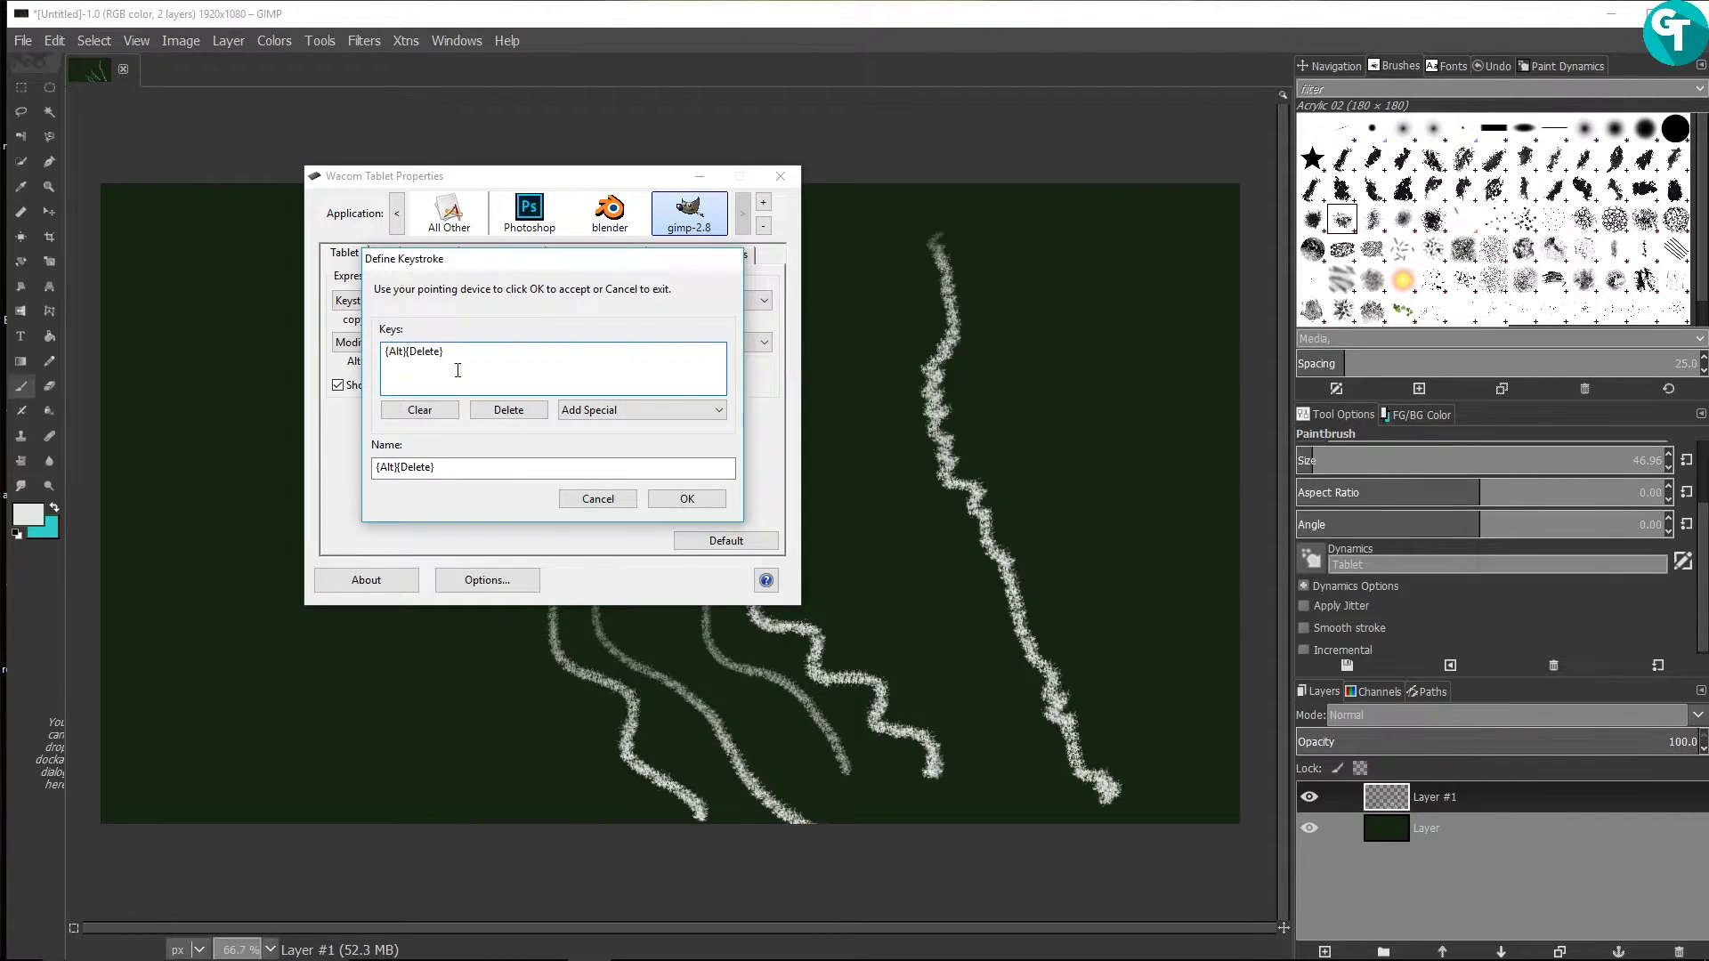
{"action": "left_click_drag", "start_coordinate": [445, 467], "coordinate": [379, 467]}
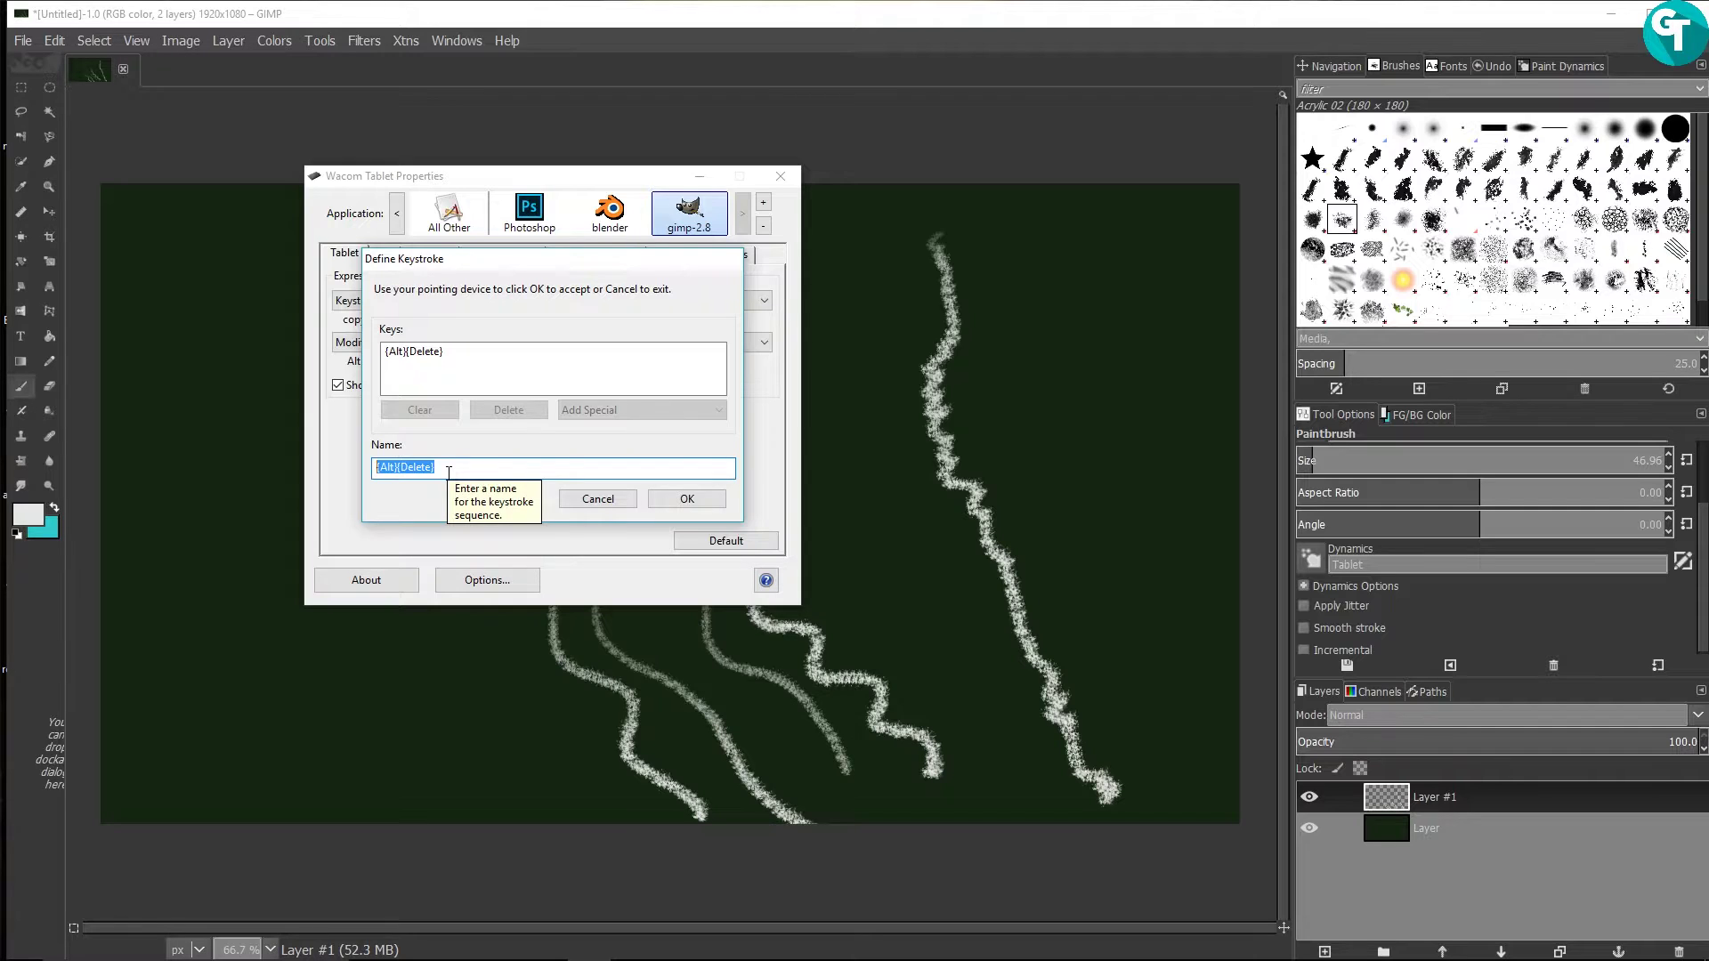
{"action": "type", "text": "Delete Layer"}
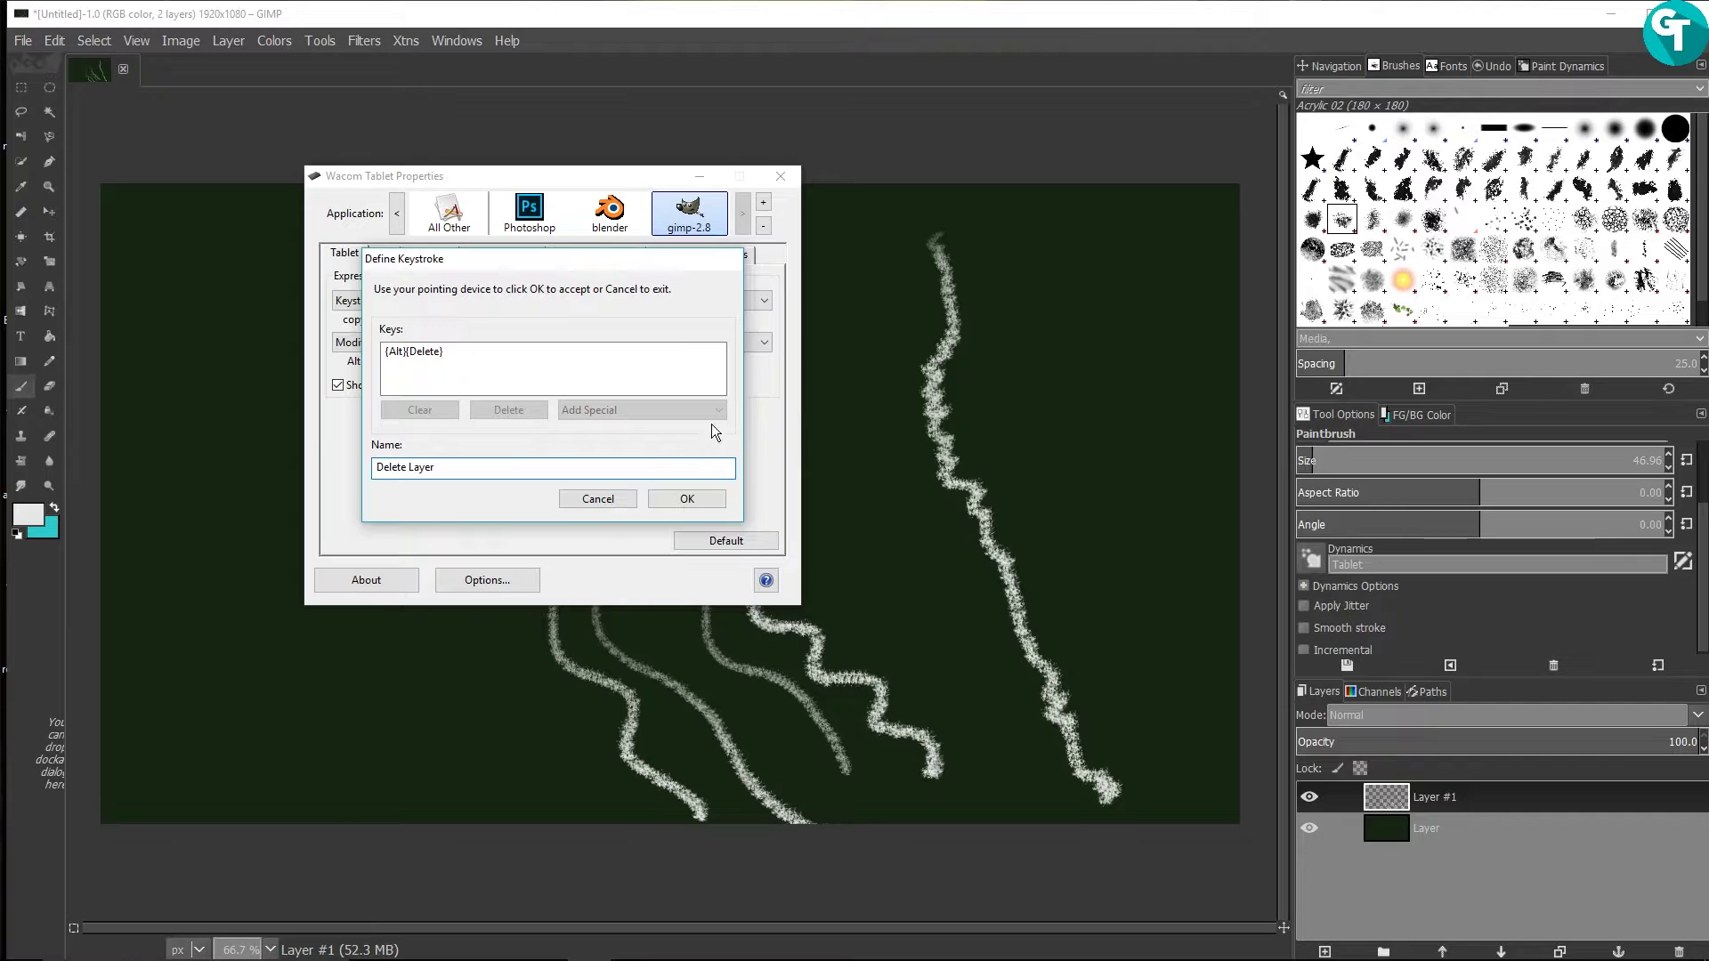
{"action": "left_click", "coordinate": [688, 498]}
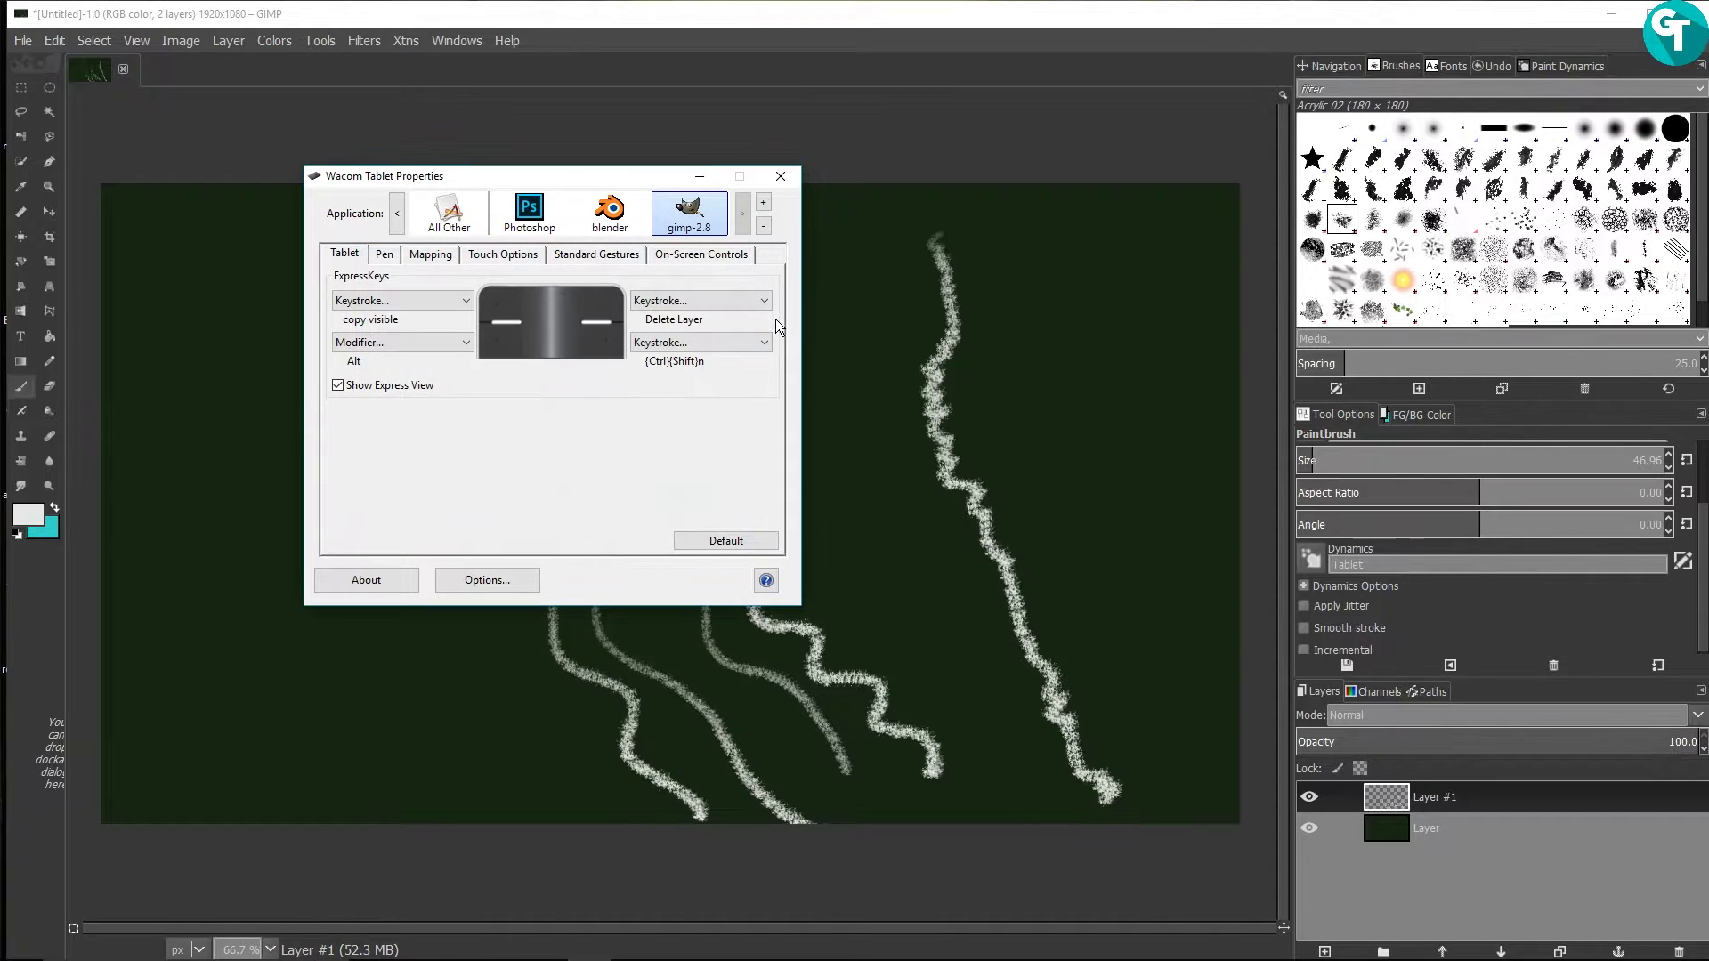
Step: Rename the lower-right ExpressKey's Ctrl+Shift+N keystroke as "Add Layer"
{"action": "left_click", "coordinate": [732, 340]}
{"action": "mouse_move", "coordinate": [731, 363]}
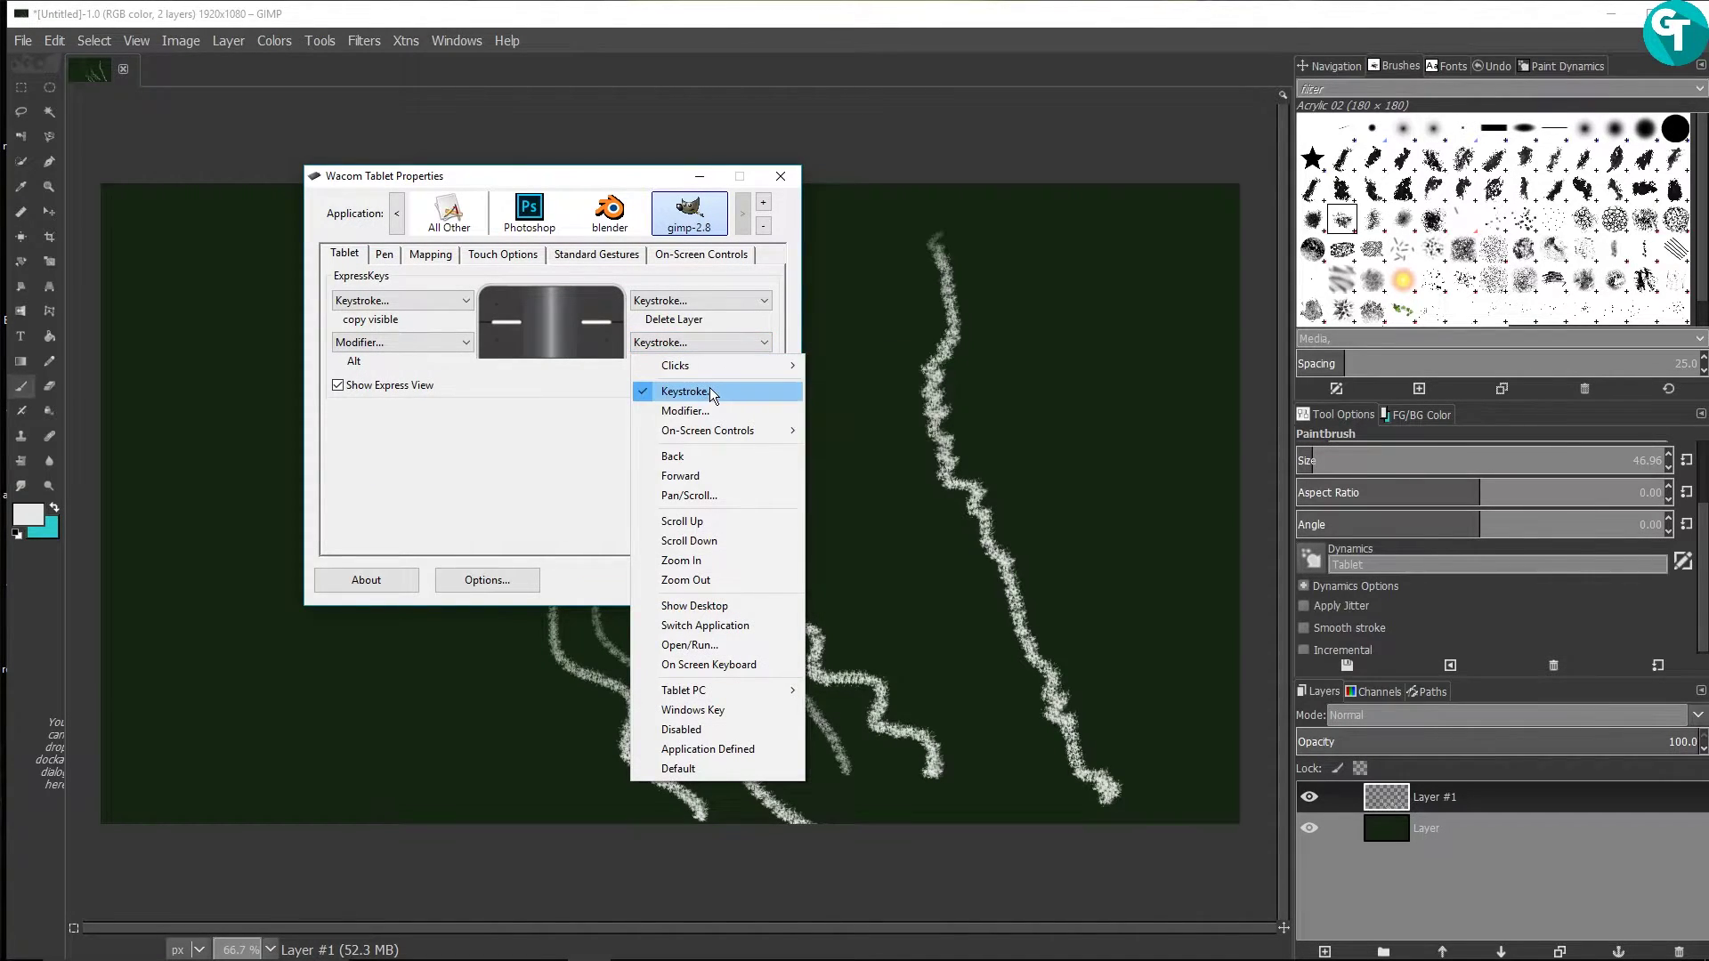
{"action": "left_click", "coordinate": [708, 391]}
{"action": "key", "text": "ctrl+shift+n"}
{"action": "left_click_drag", "start_coordinate": [438, 468], "coordinate": [163, 441]}
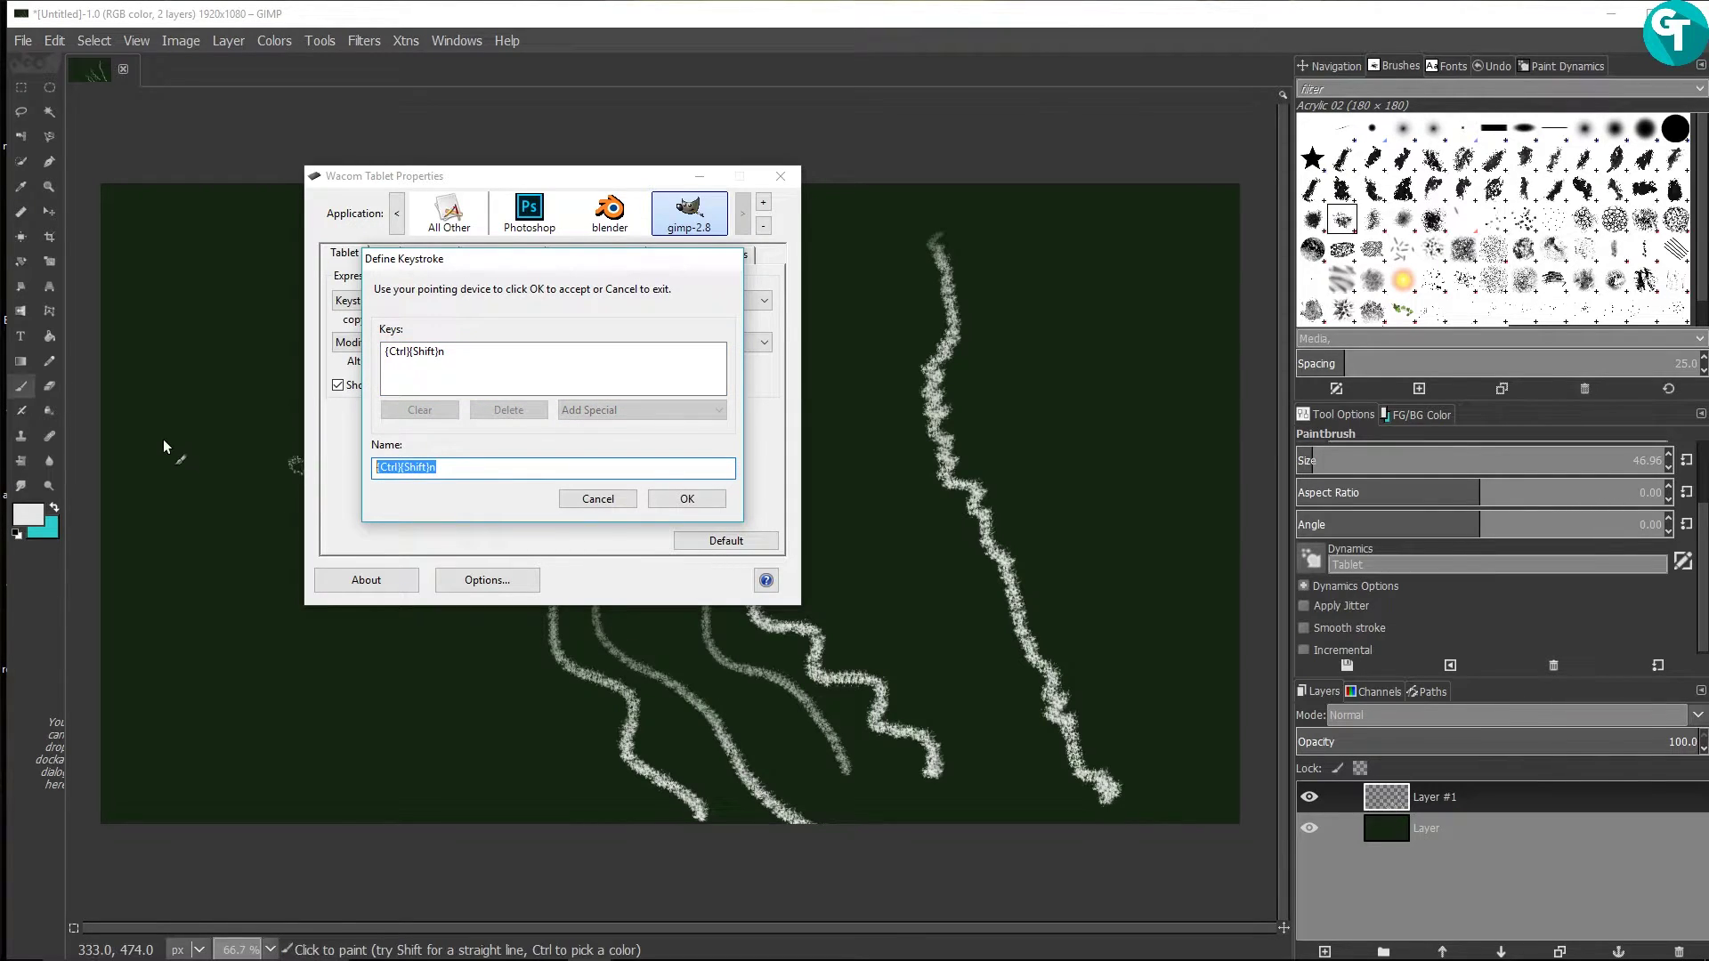
{"action": "type", "text": "Add Layer"}
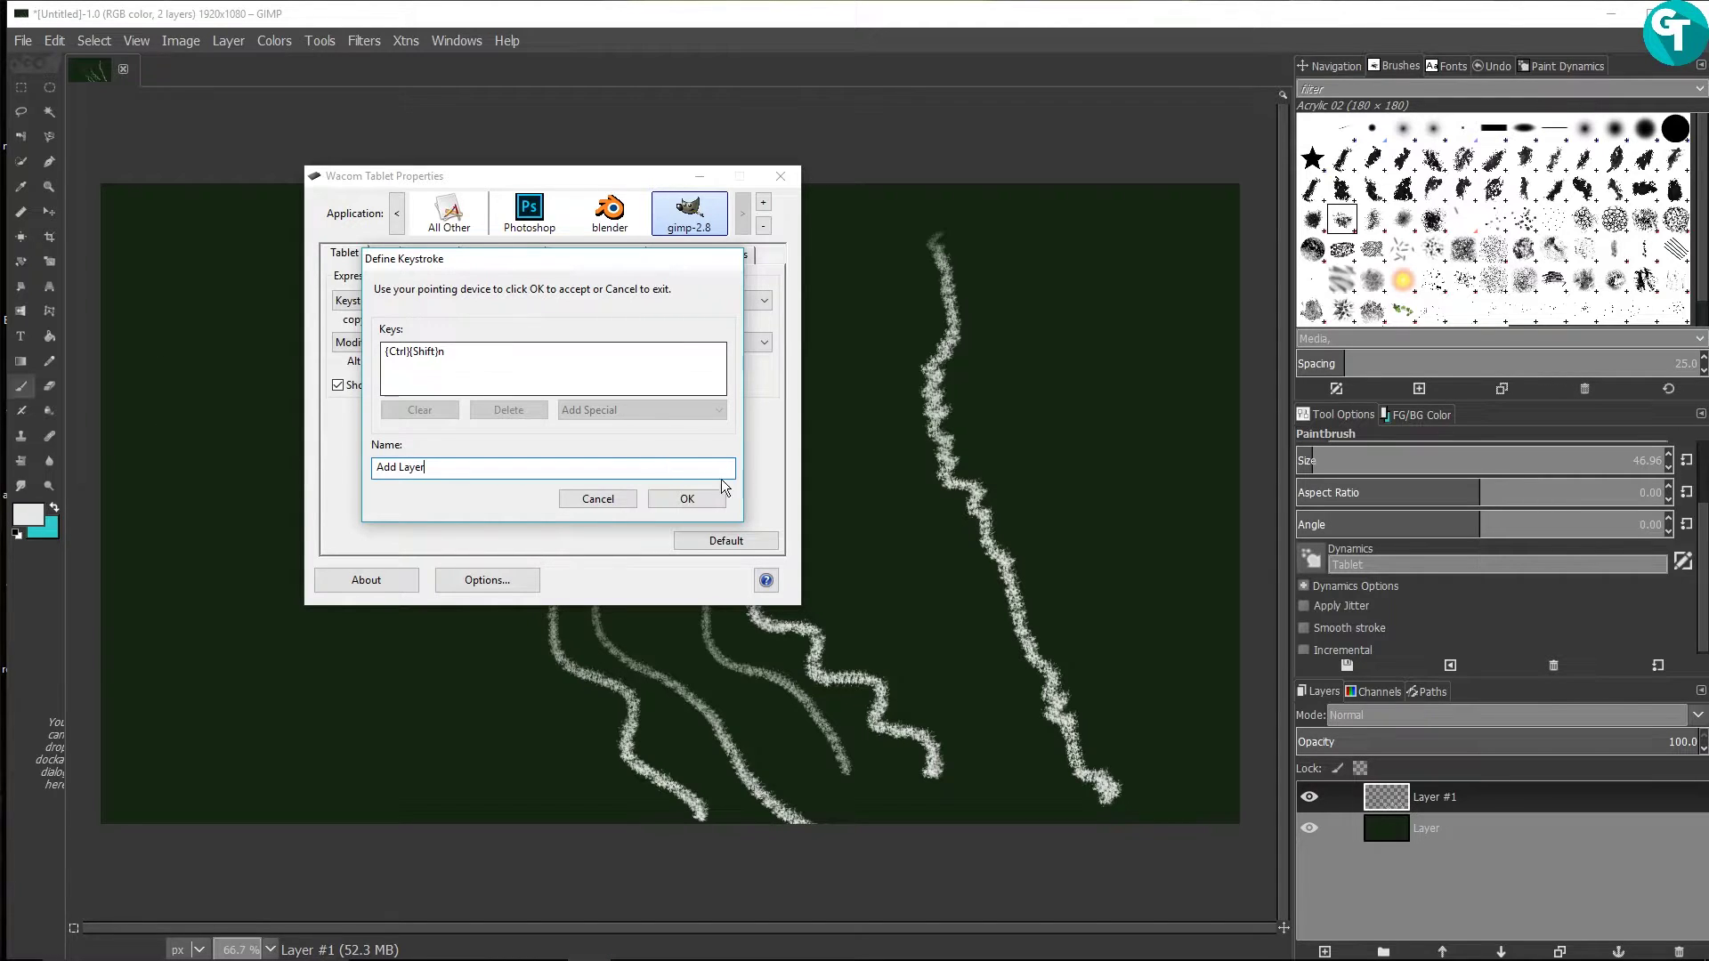
{"action": "left_click", "coordinate": [703, 501]}
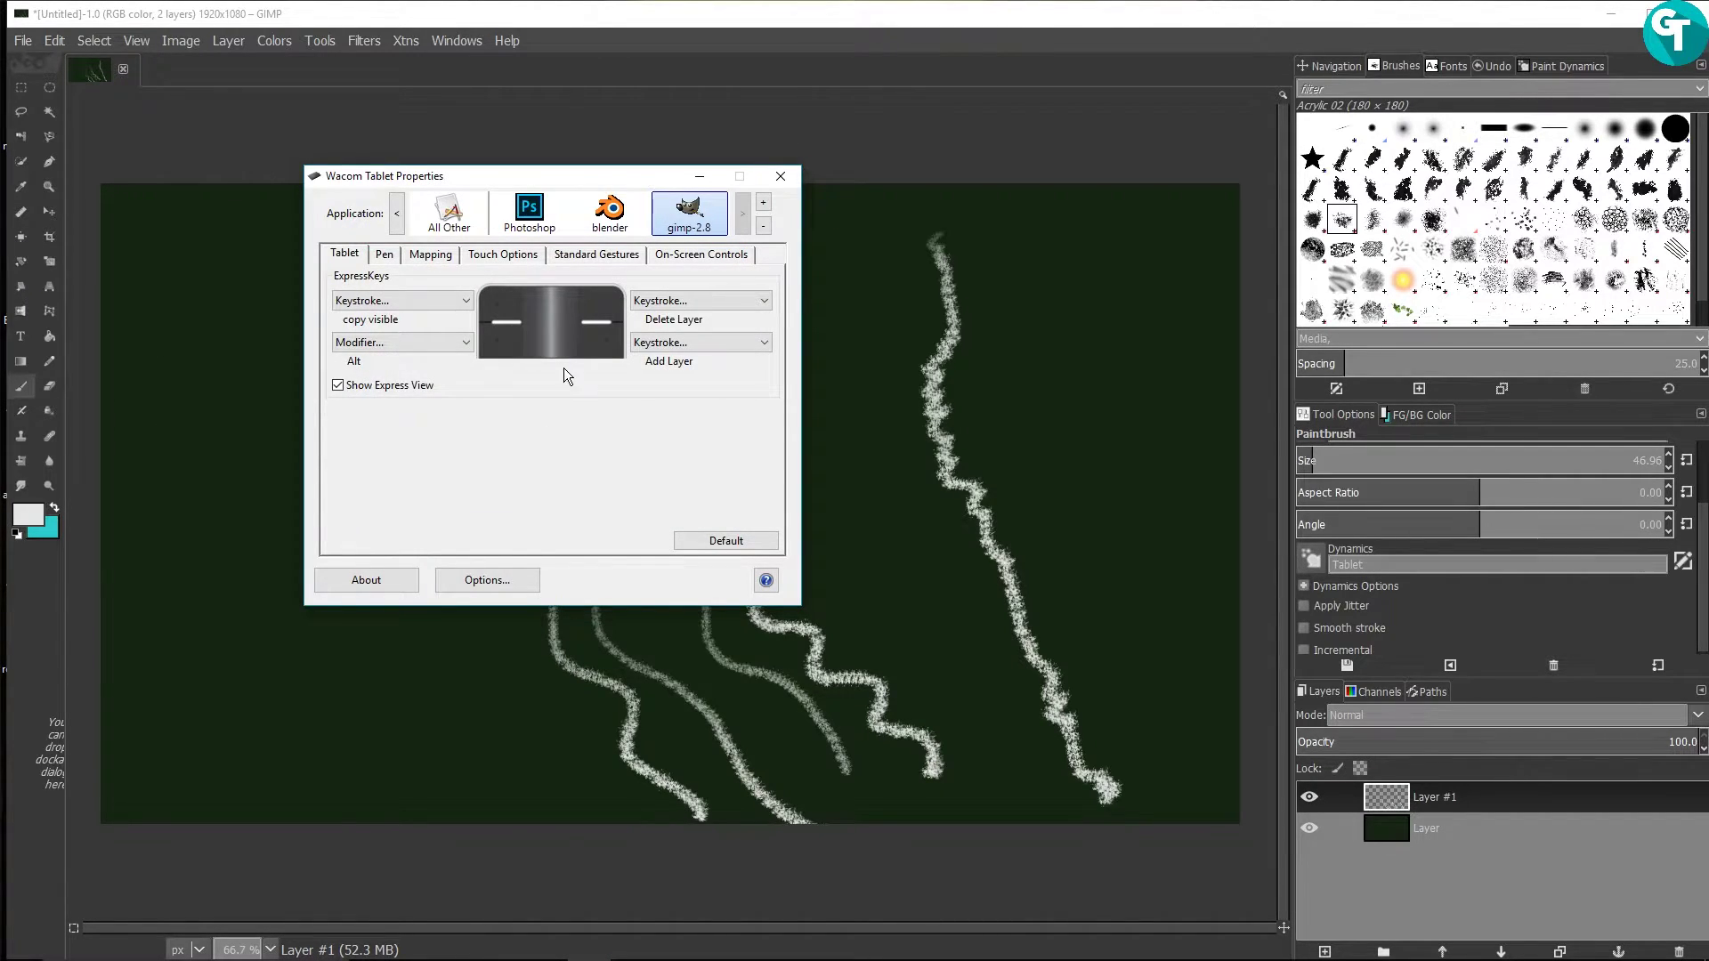
Step: Examine the gimp-2.8 pen settings, including the functions available for the pen's eraser end and upper side switch
{"action": "left_click", "coordinate": [383, 256]}
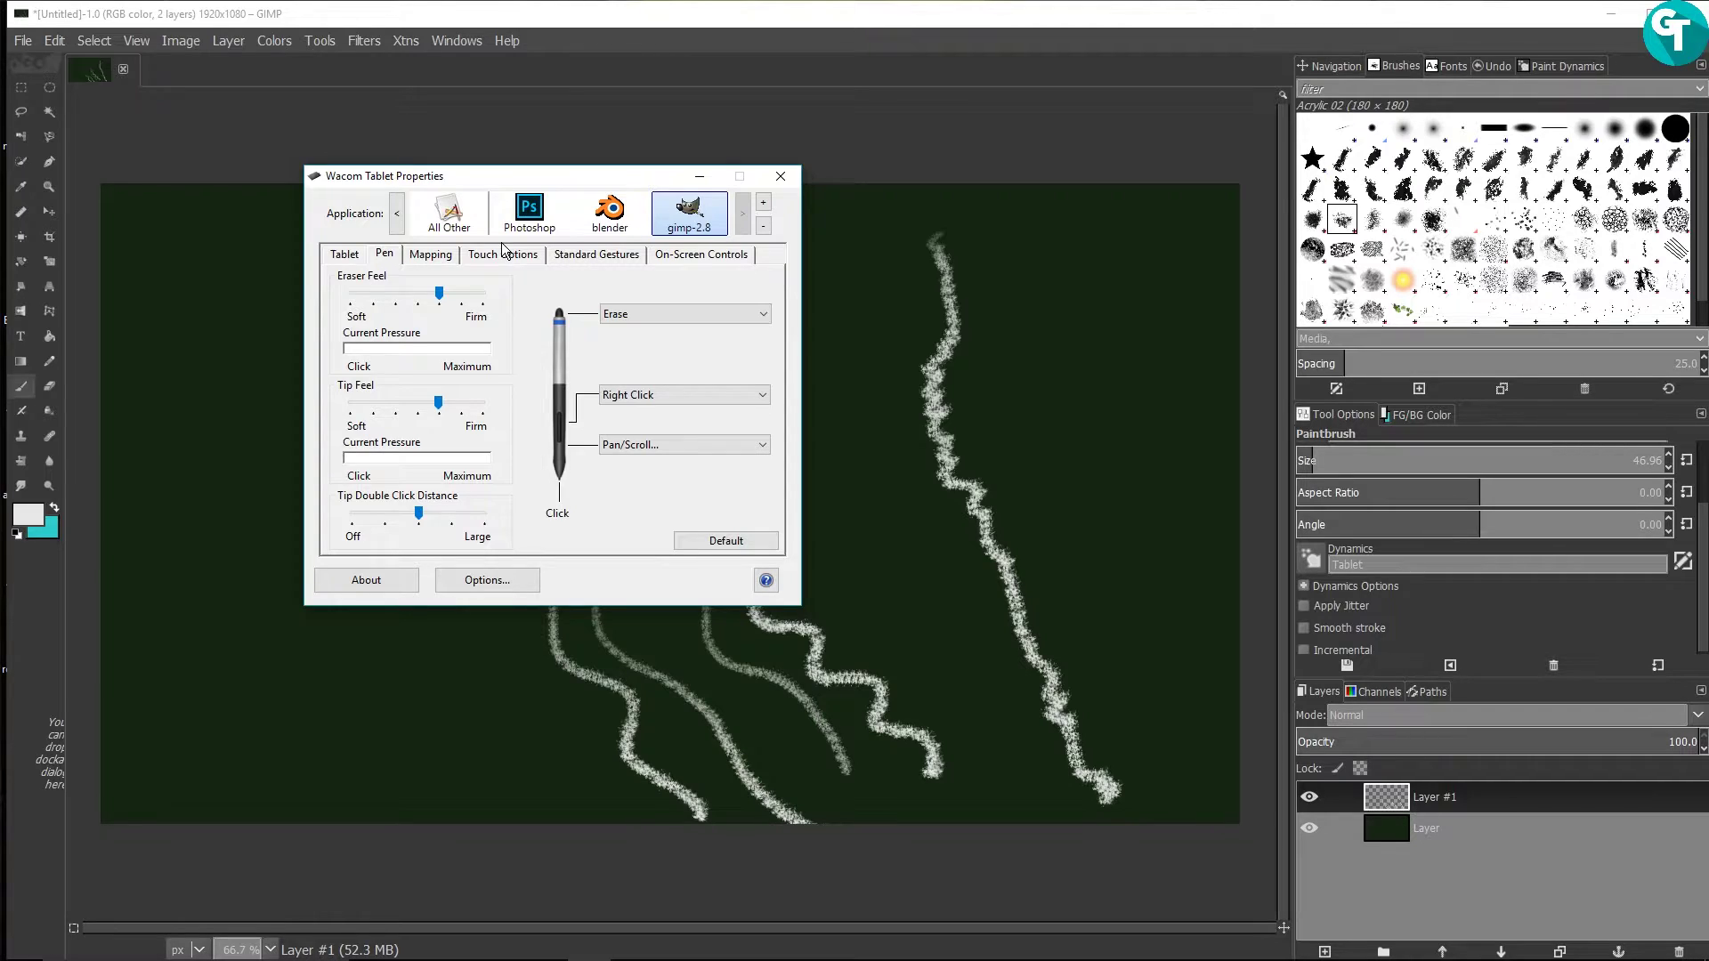
{"action": "left_click", "coordinate": [529, 294]}
{"action": "left_click", "coordinate": [530, 350]}
{"action": "left_click", "coordinate": [550, 295]}
{"action": "left_click", "coordinate": [536, 290]}
{"action": "left_click", "coordinate": [537, 319]}
{"action": "left_click_drag", "start_coordinate": [536, 369], "coordinate": [542, 470]}
{"action": "left_click", "coordinate": [562, 338]}
{"action": "left_click_drag", "start_coordinate": [563, 338], "coordinate": [558, 347]}
{"action": "left_click", "coordinate": [645, 318]}
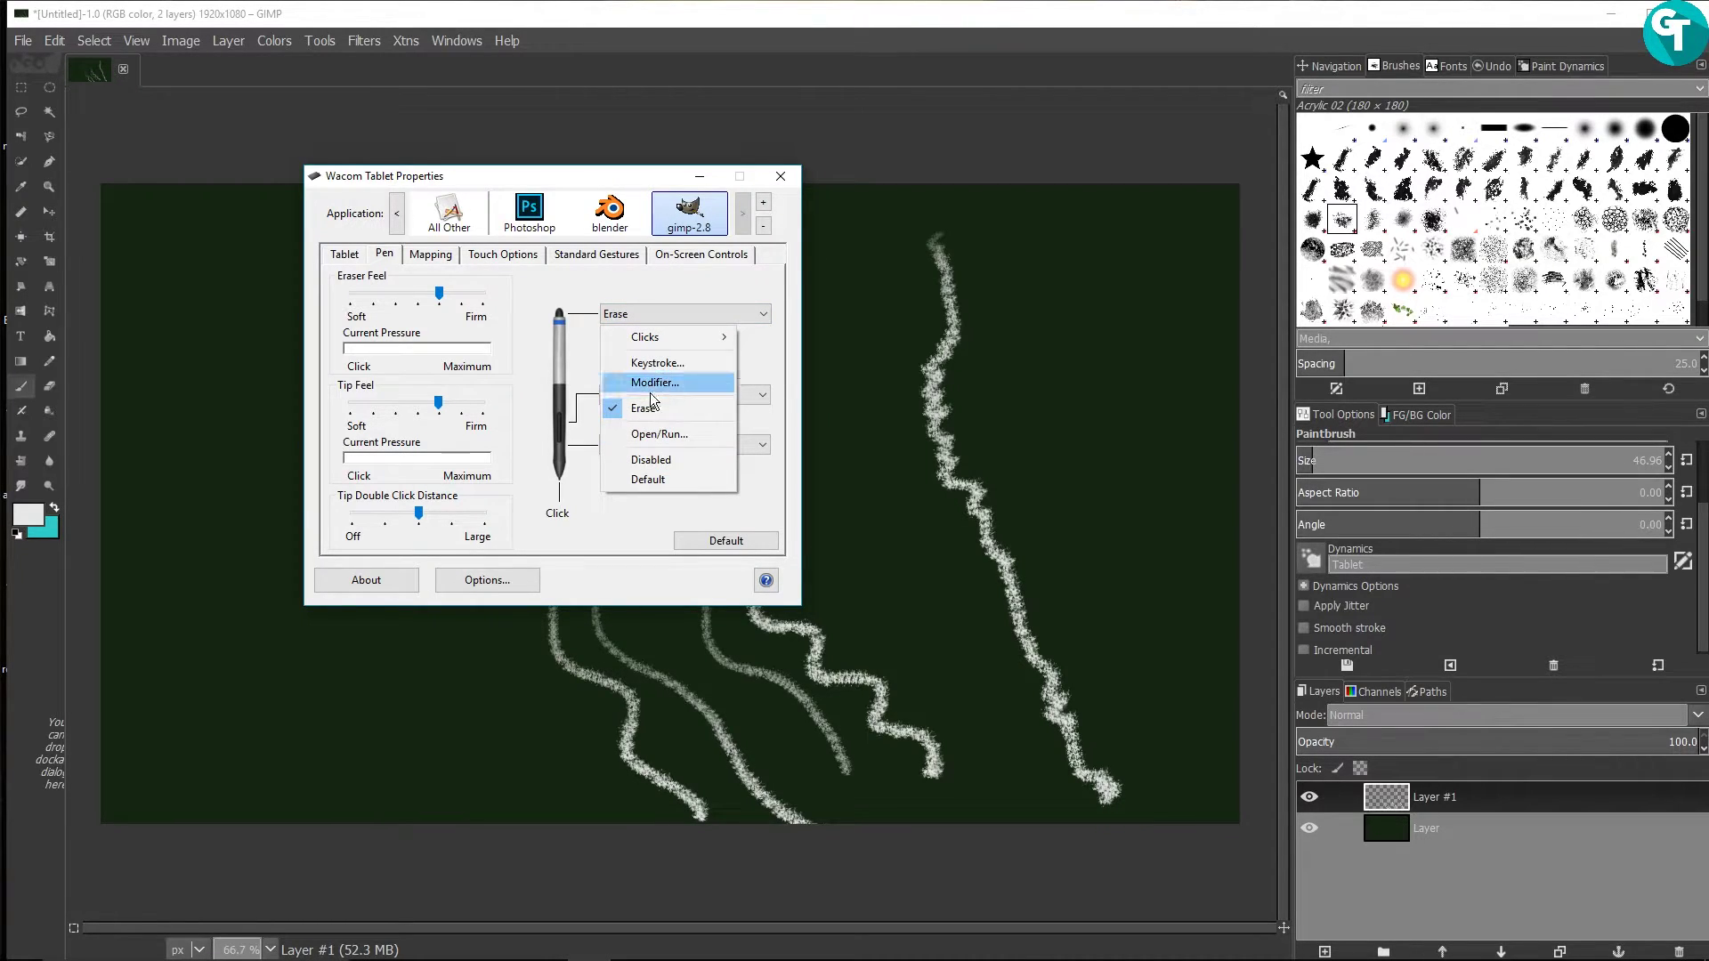
{"action": "left_click", "coordinate": [589, 343]}
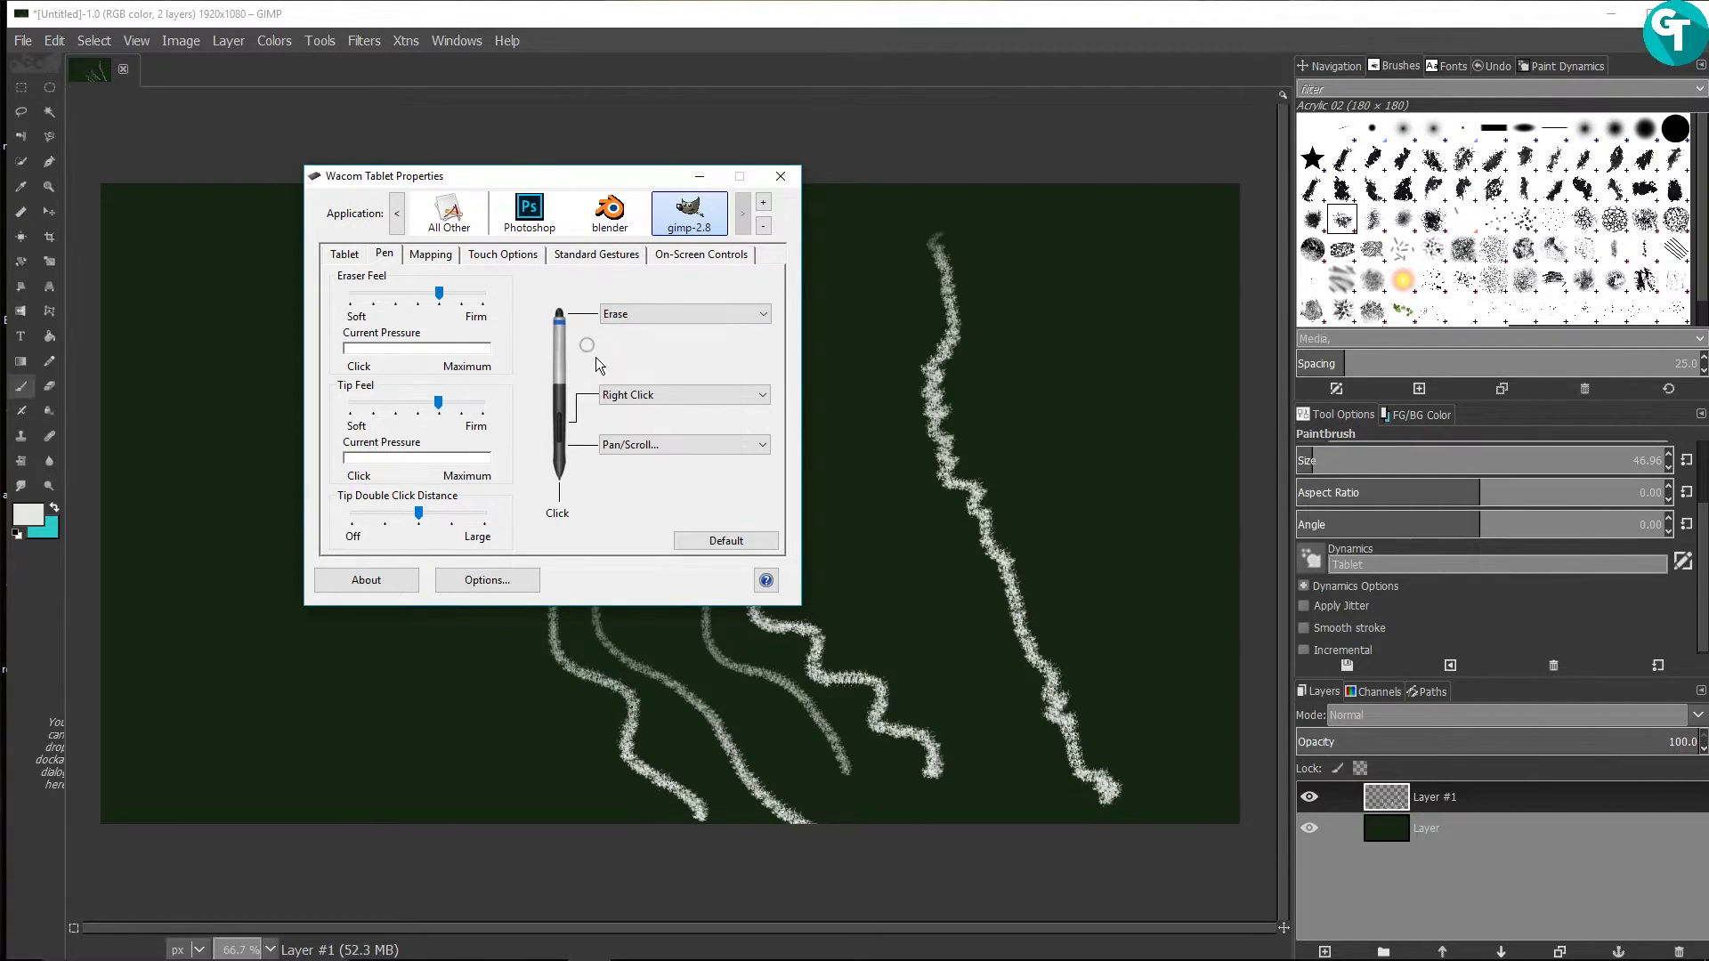
{"action": "left_click", "coordinate": [641, 401]}
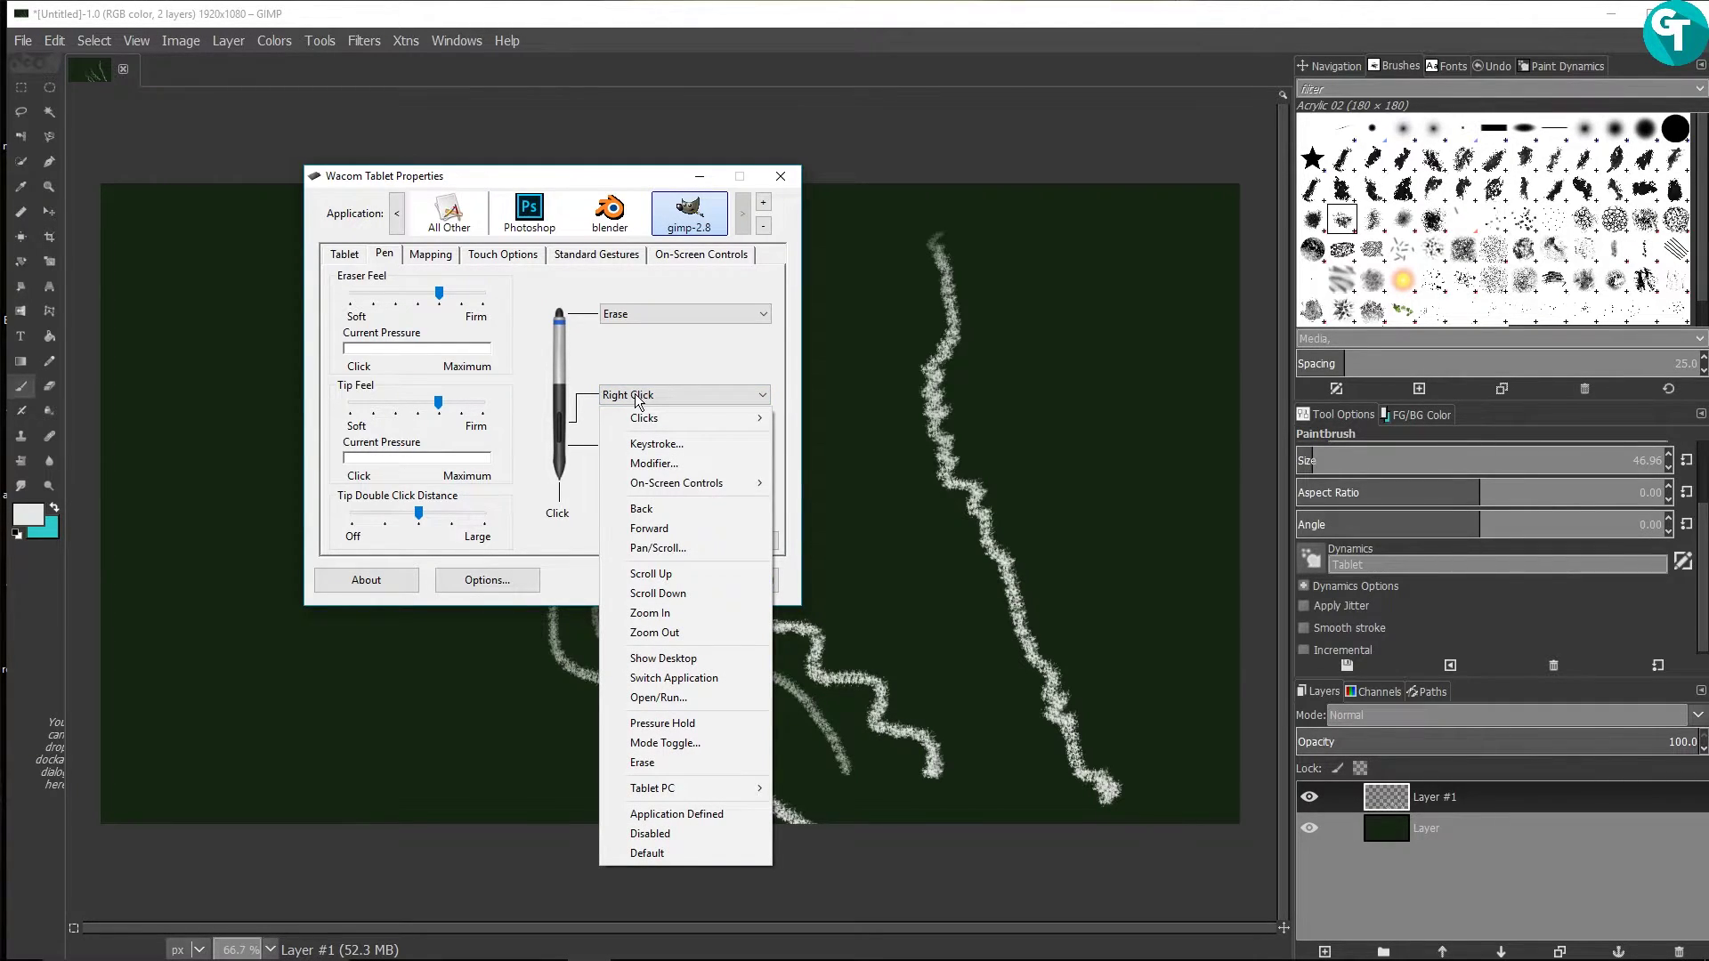
{"action": "left_click", "coordinate": [592, 366]}
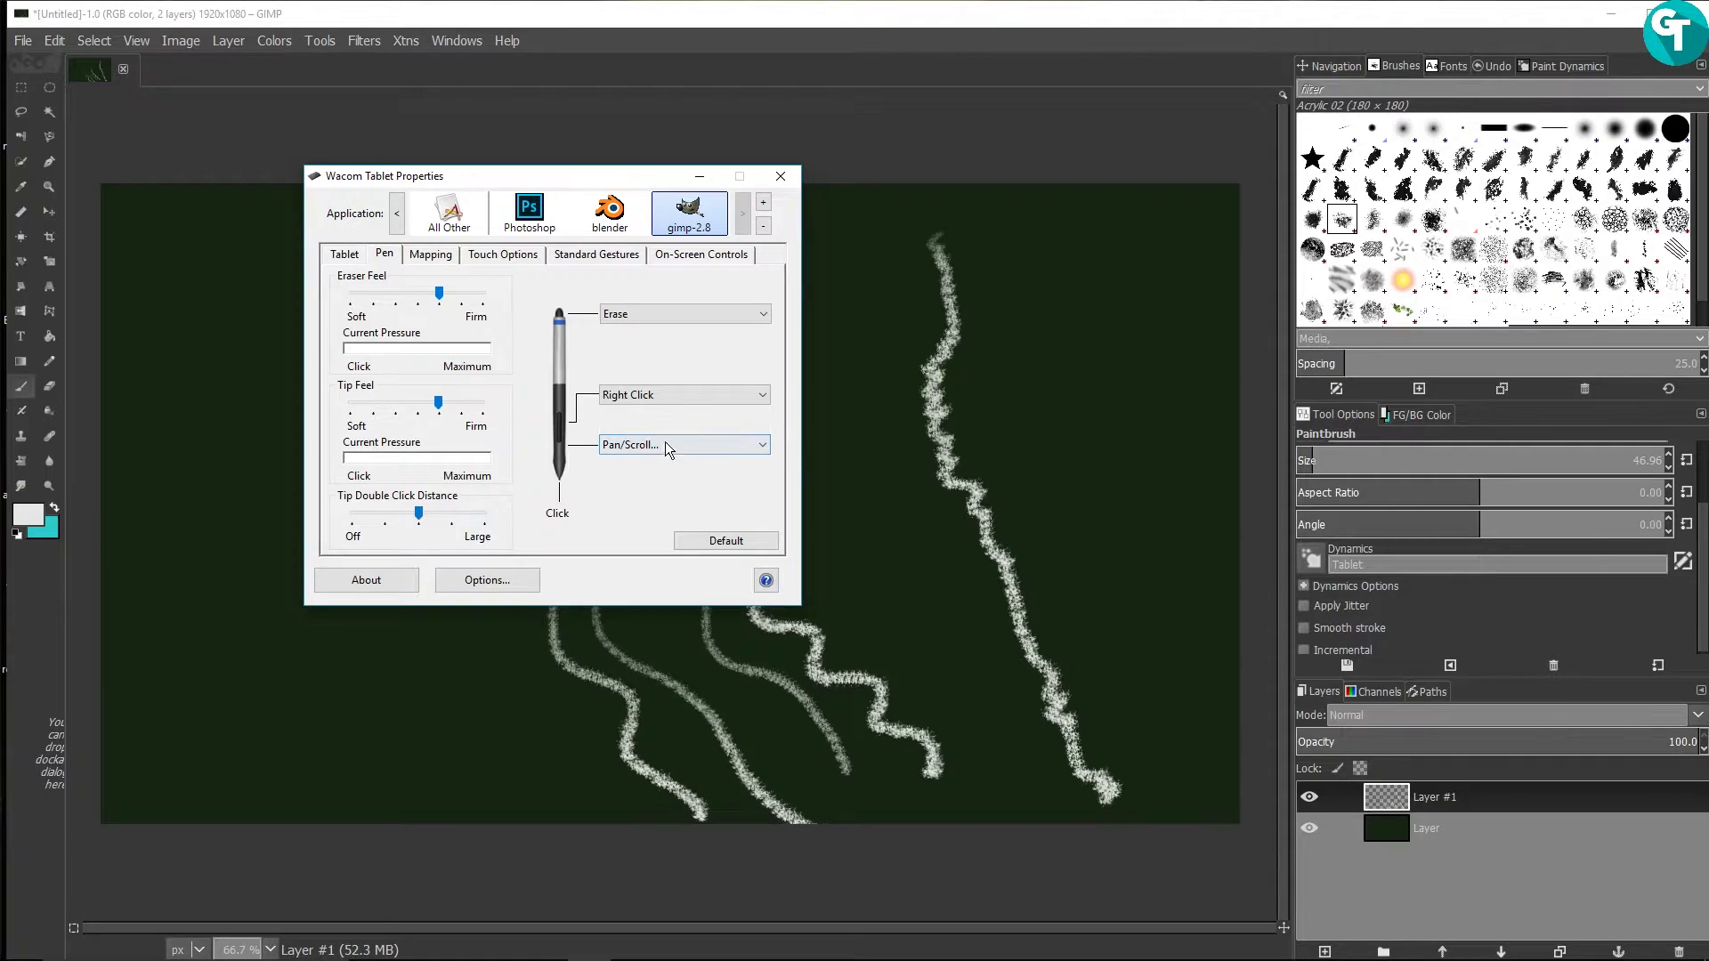
Step: Examine the pen mapping settings, including the options available for the screen area and tablet area
{"action": "left_click", "coordinate": [435, 256]}
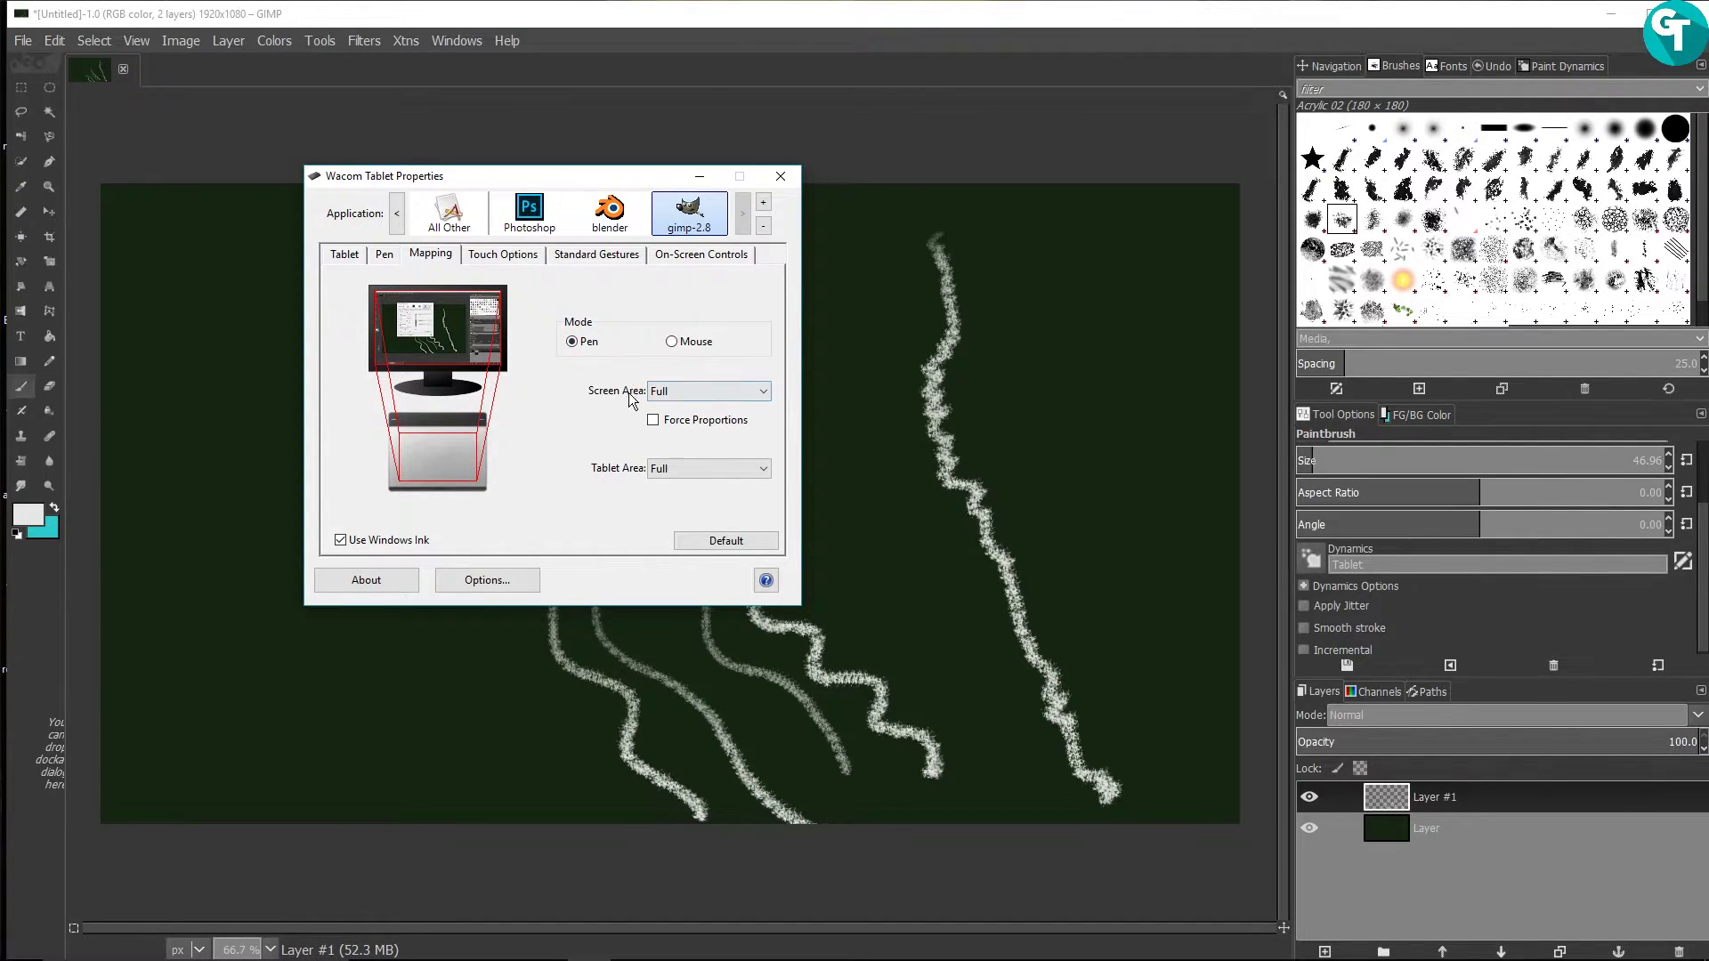
{"action": "left_click", "coordinate": [712, 389]}
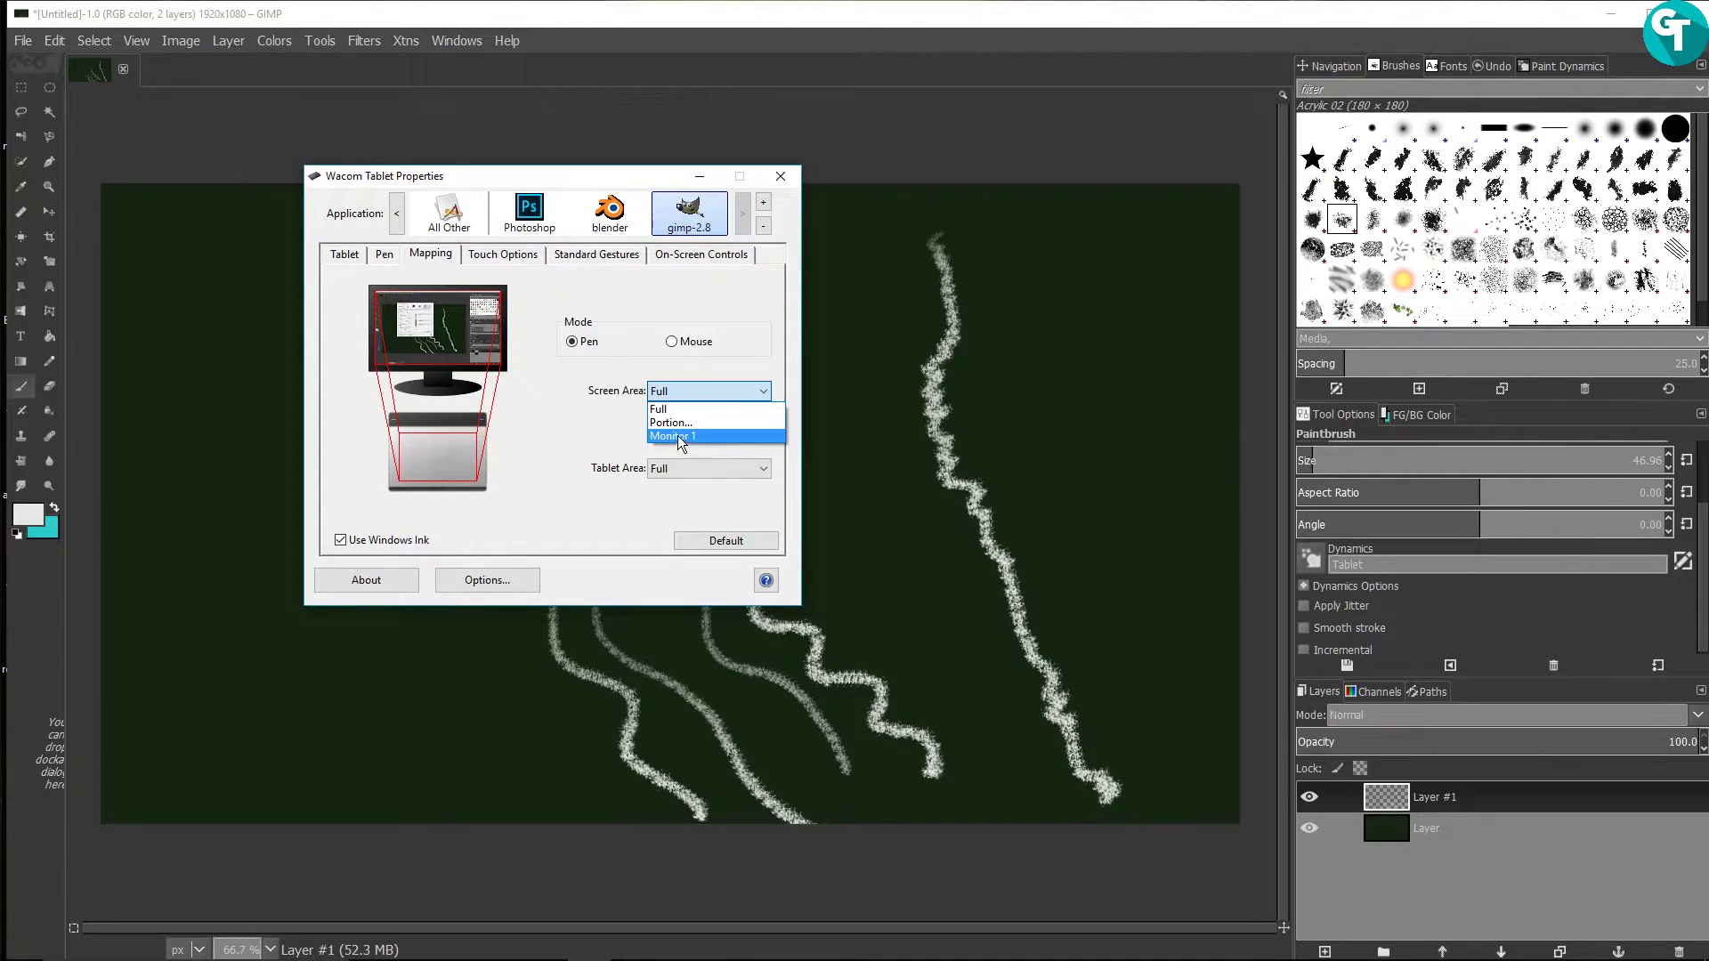
{"action": "left_click", "coordinate": [595, 399]}
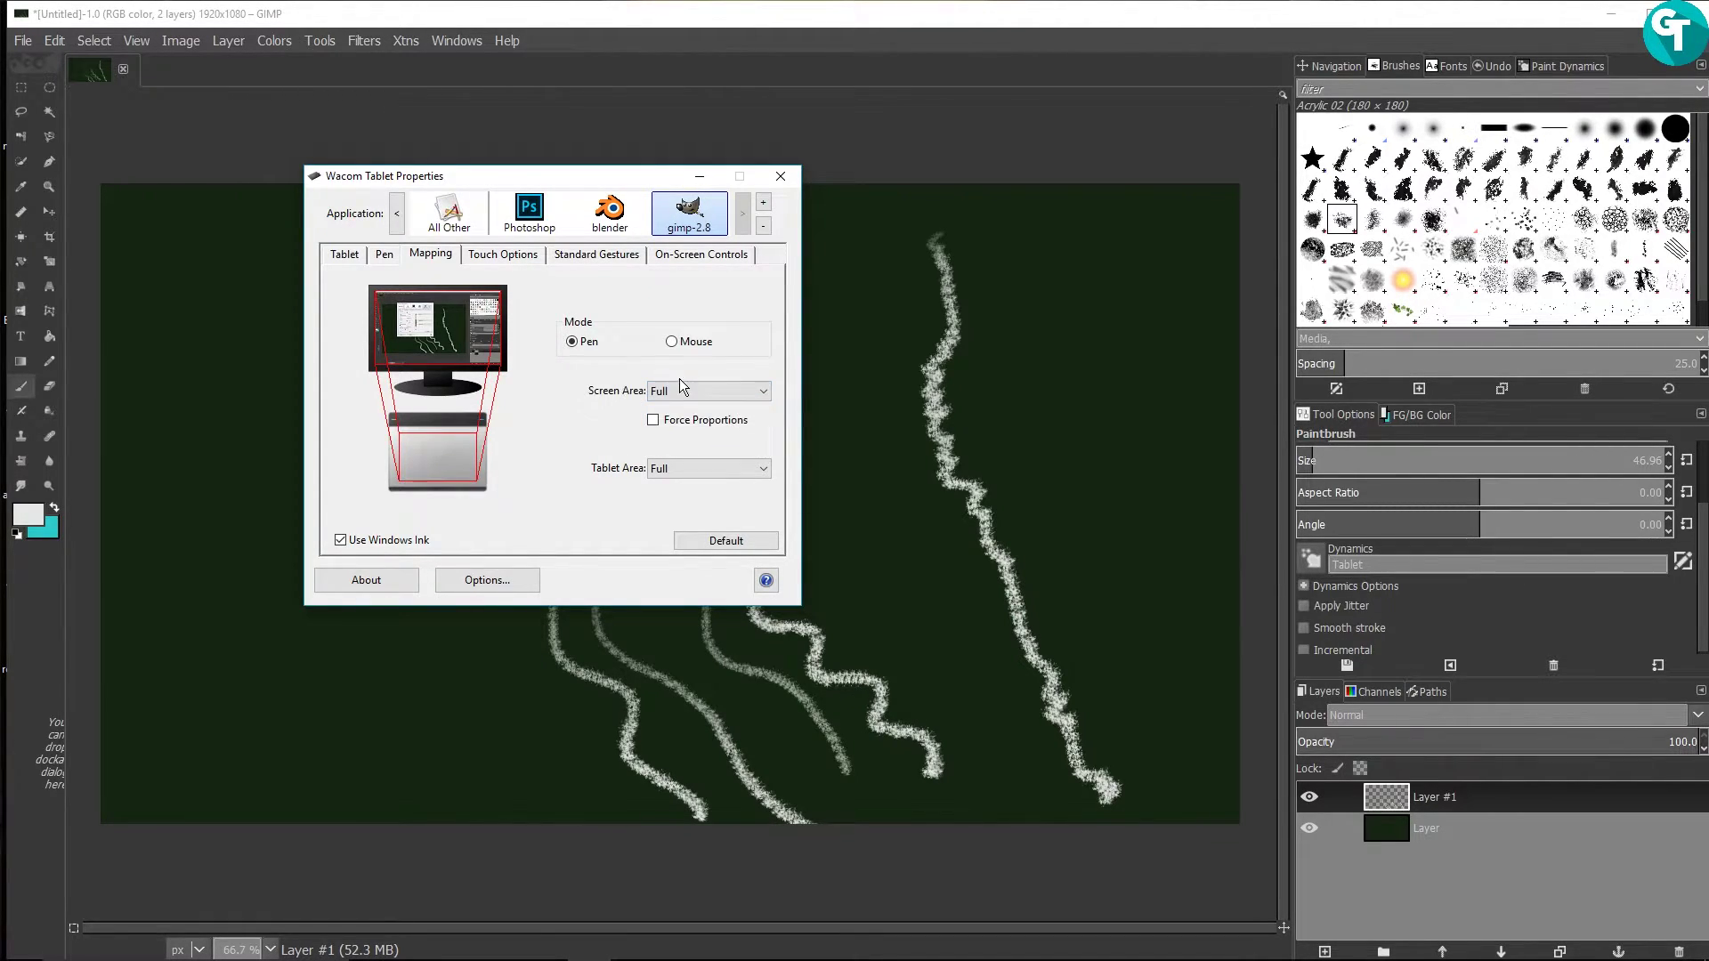
{"action": "left_click", "coordinate": [674, 469]}
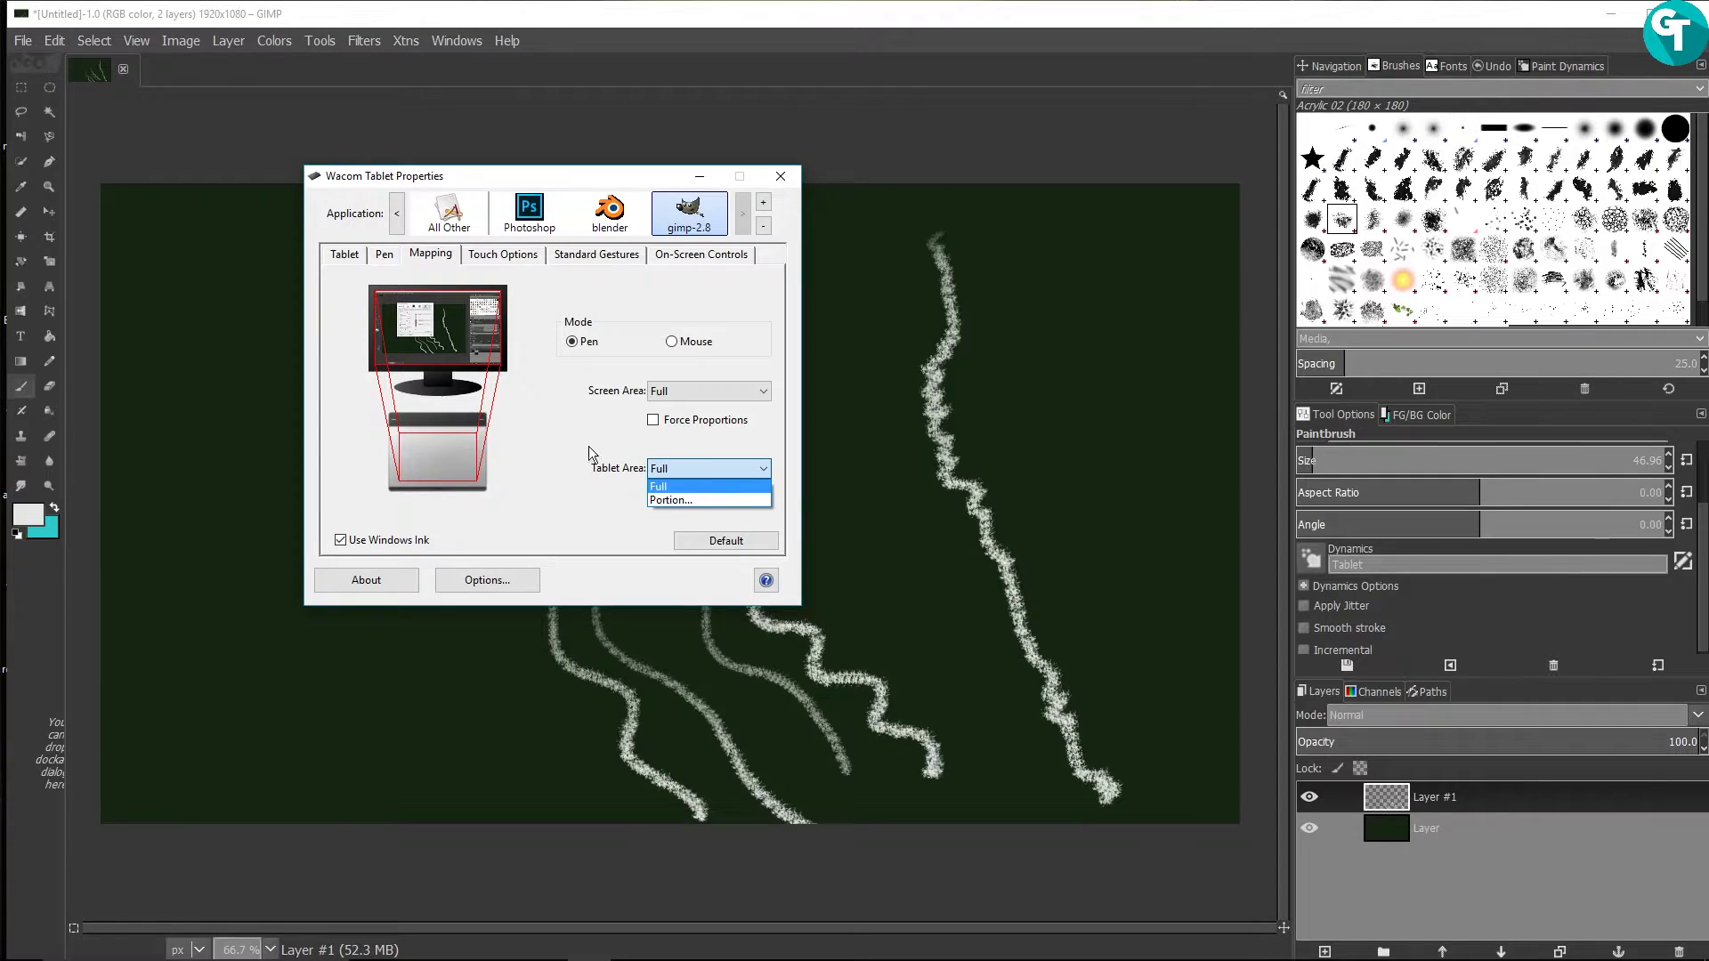
{"action": "left_click", "coordinate": [564, 442]}
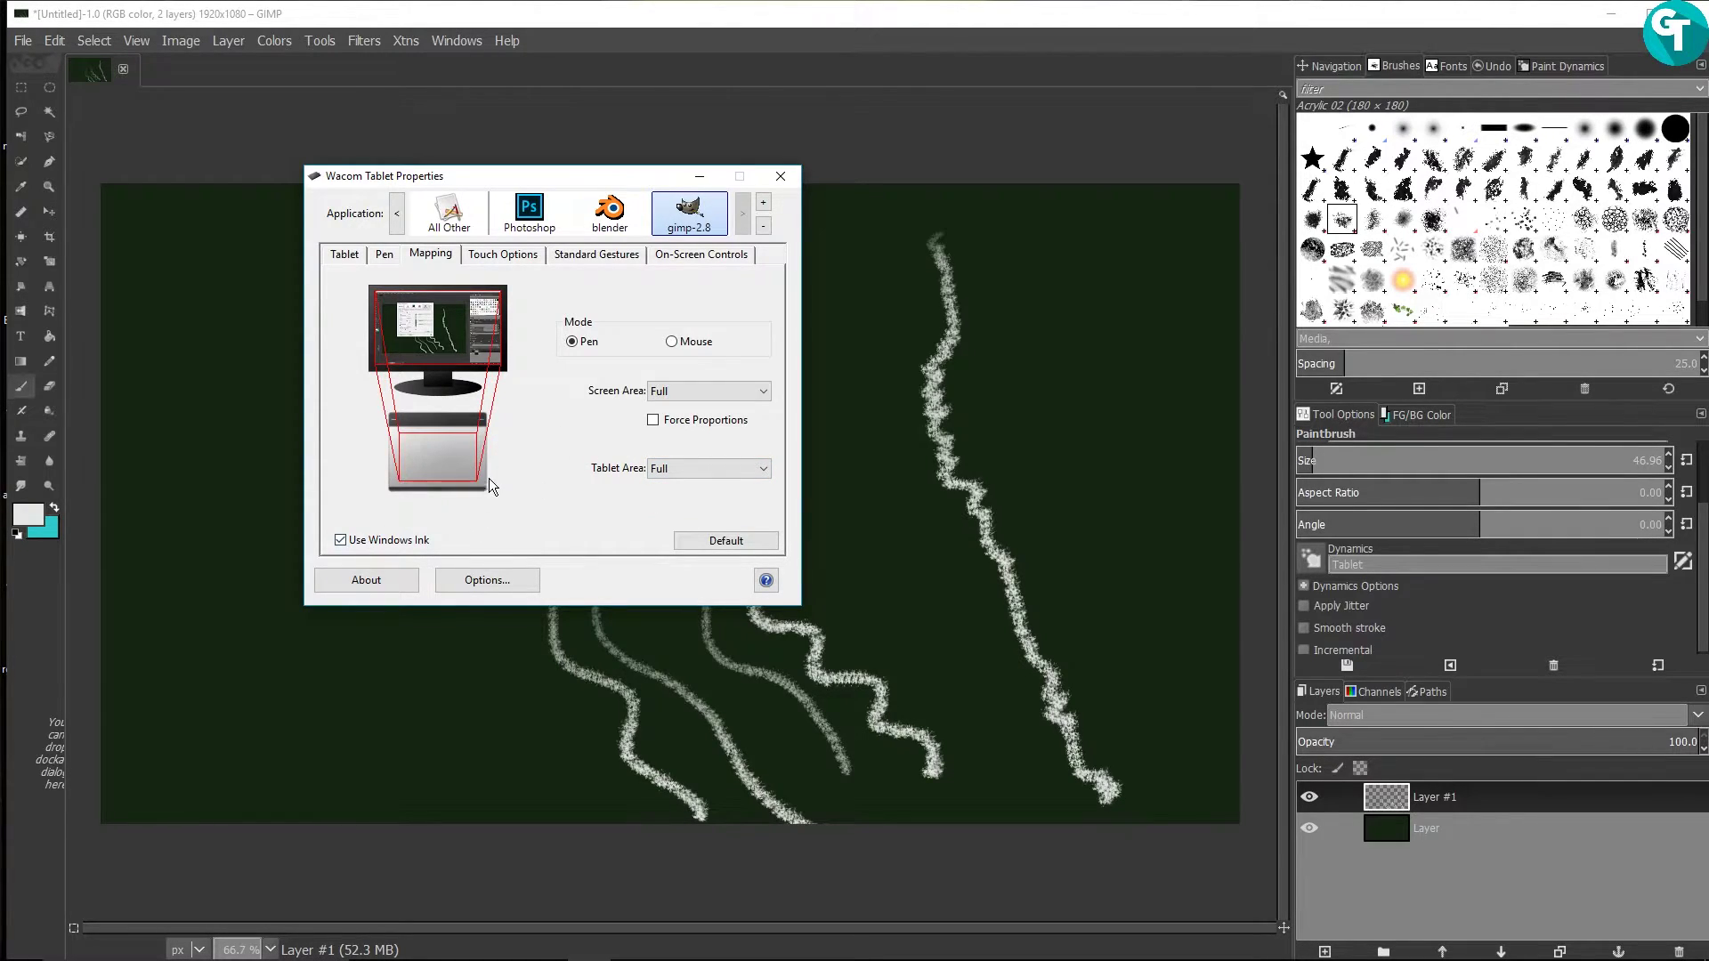
Step: Review the touch options, standard gestures and on-screen controls offered for the tablet
{"action": "left_click", "coordinate": [518, 256]}
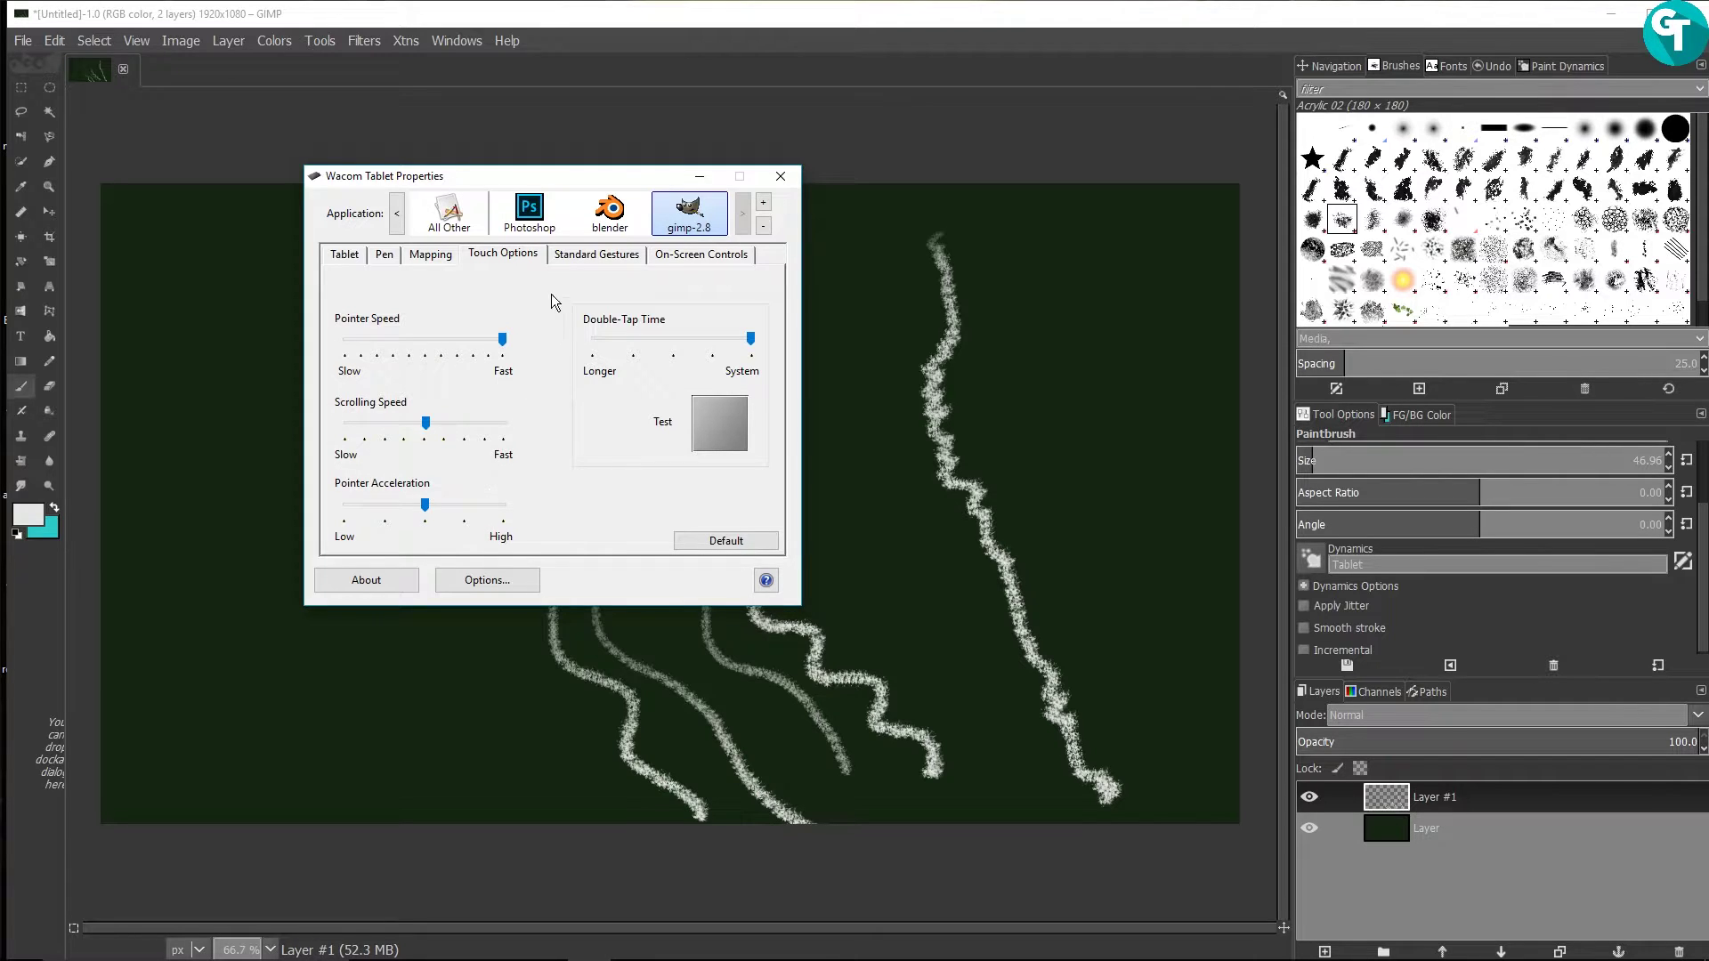
{"action": "left_click", "coordinate": [585, 259]}
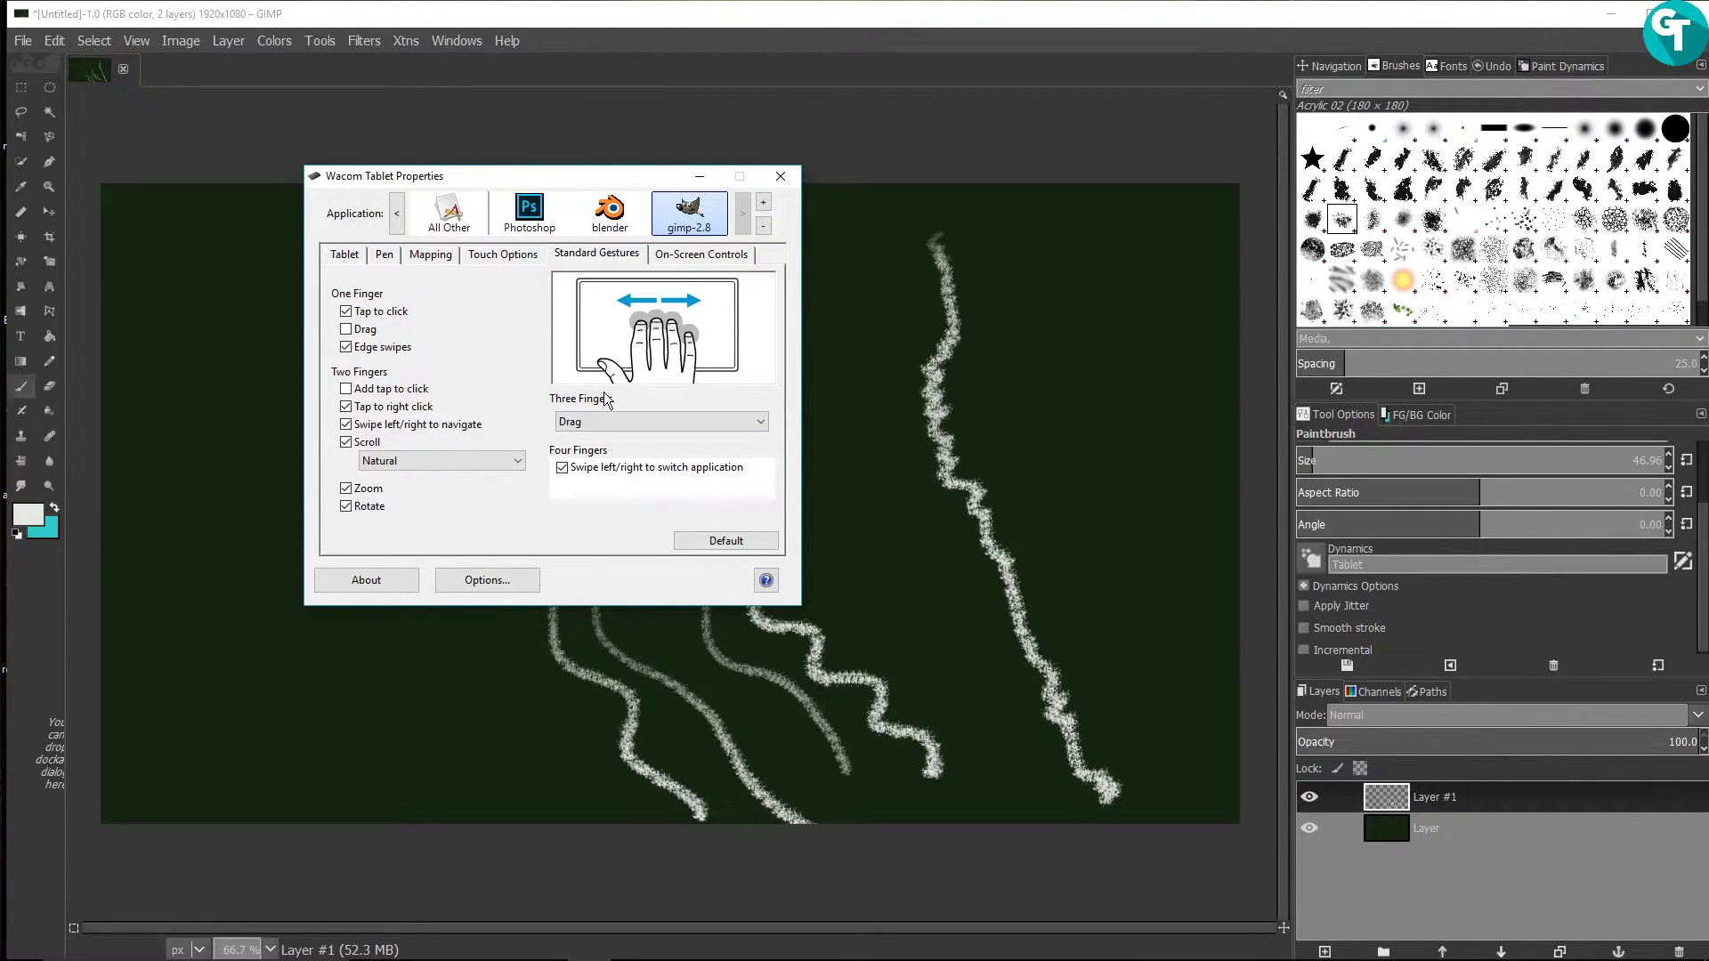
{"action": "left_click", "coordinate": [706, 259]}
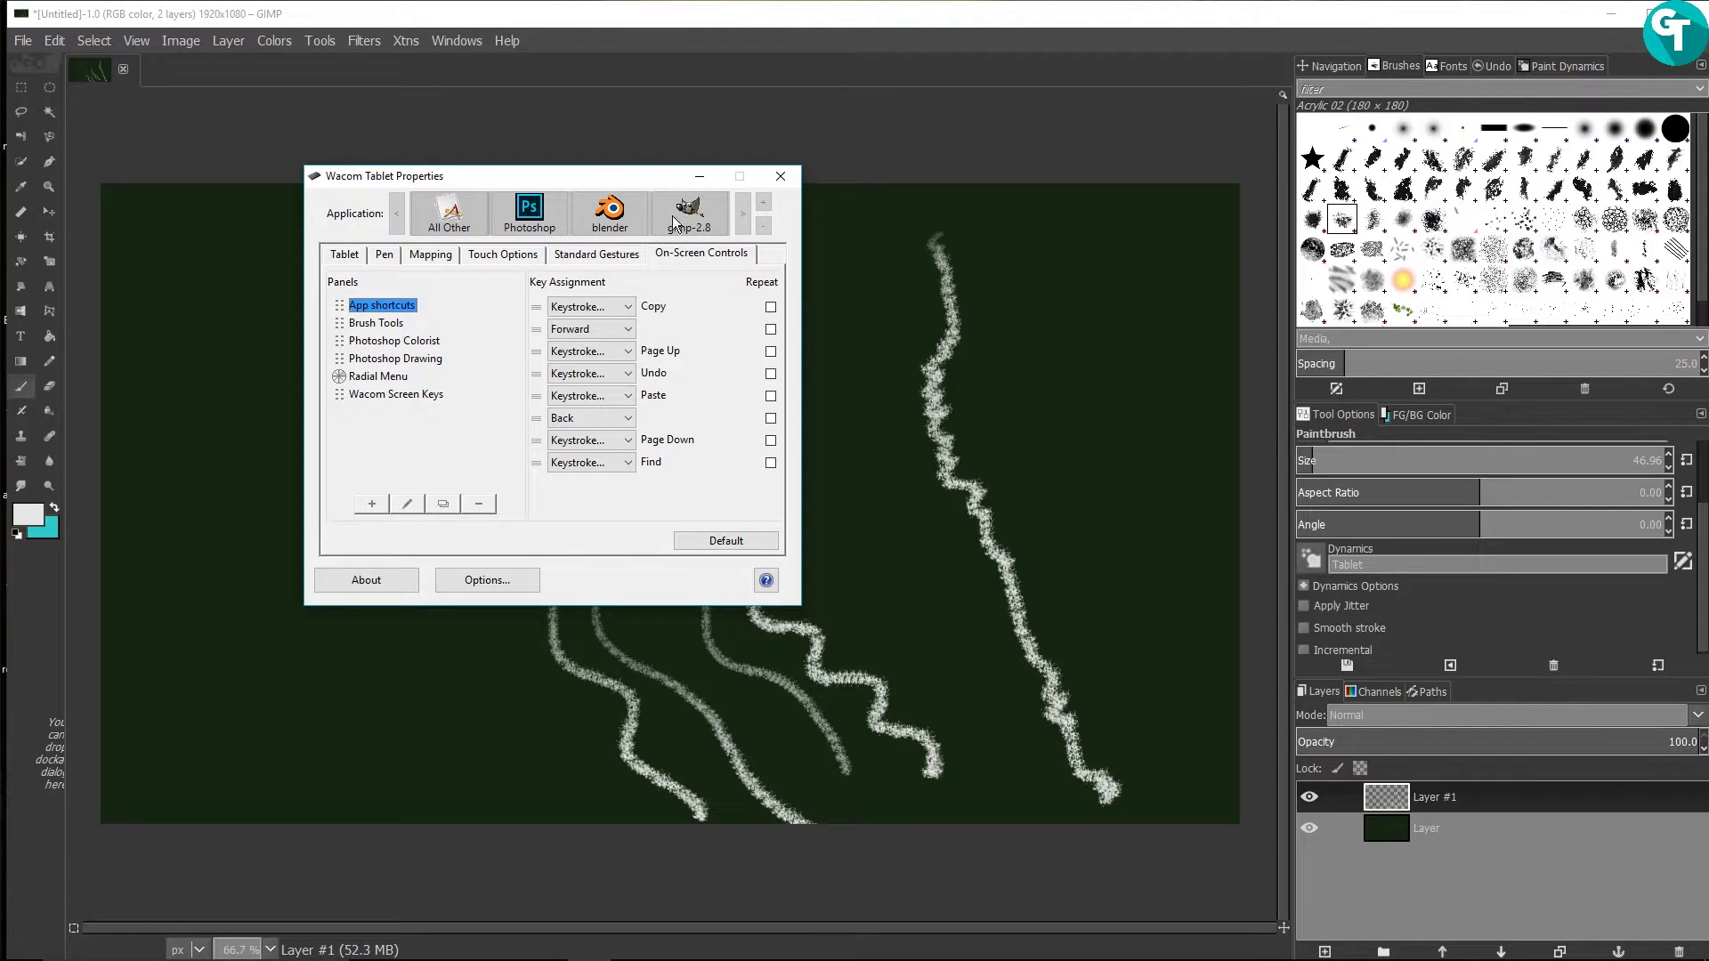
Step: Assign Zoom Out to the lower-left ExpressKey and Zoom In to the upper-left ExpressKey for gimp-2.8
{"action": "left_click", "coordinate": [356, 254]}
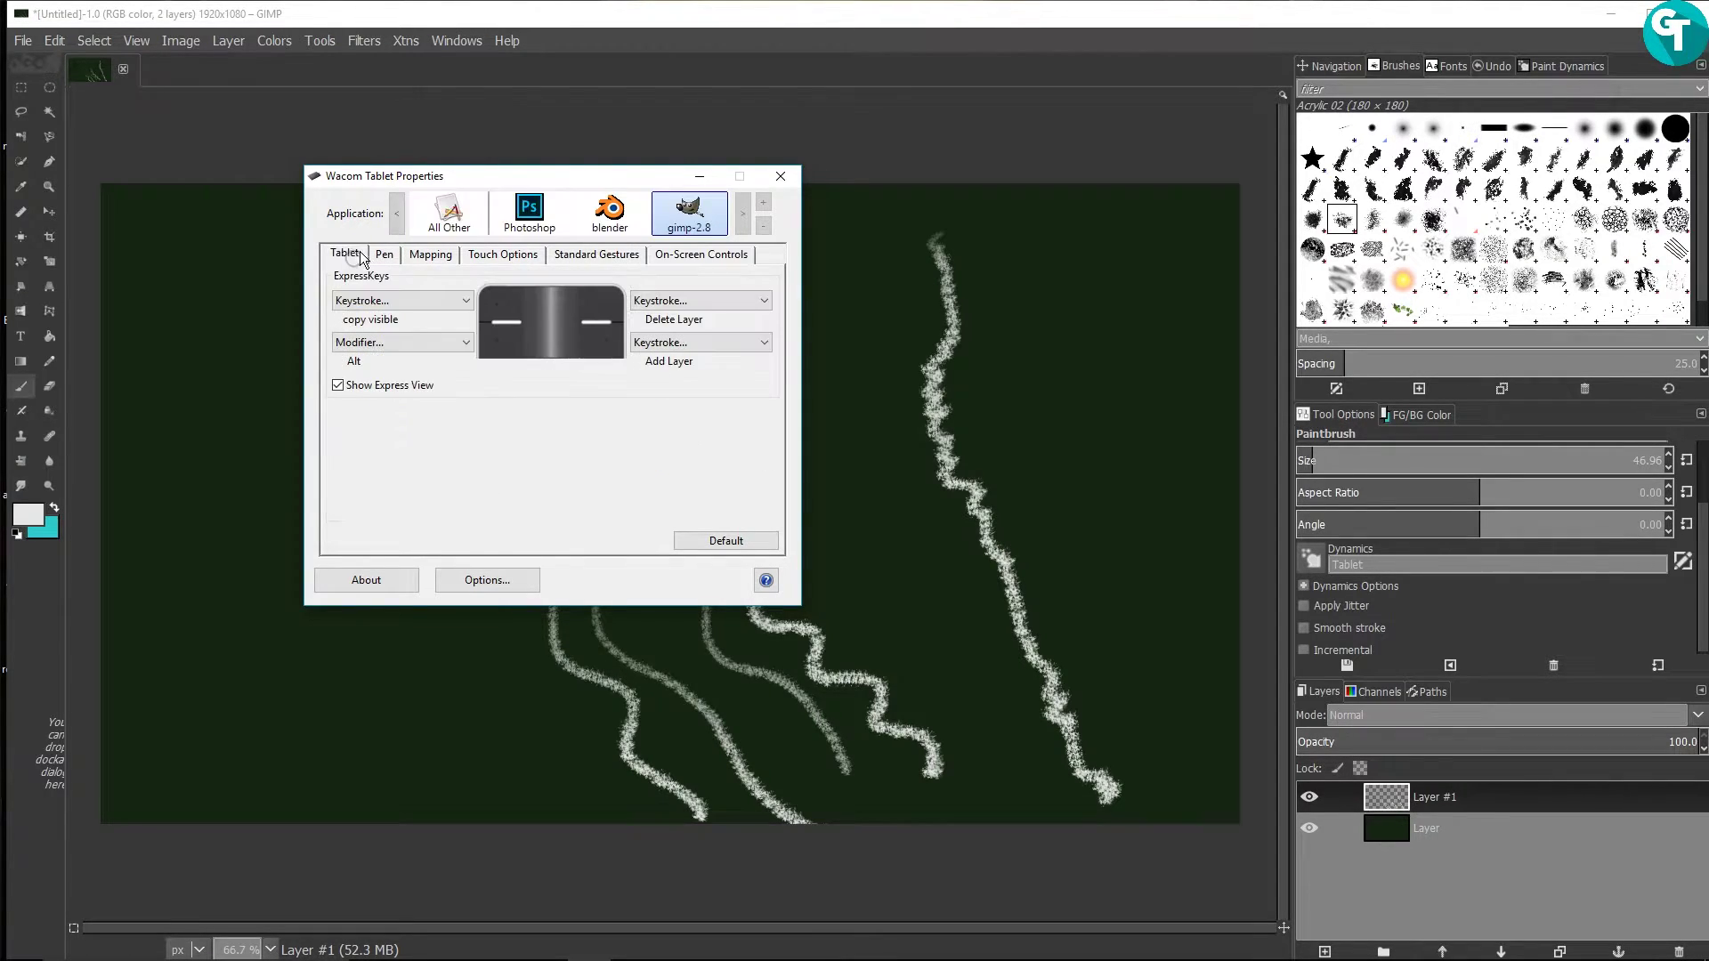
{"action": "left_click", "coordinate": [409, 344]}
{"action": "mouse_move", "coordinate": [461, 431]}
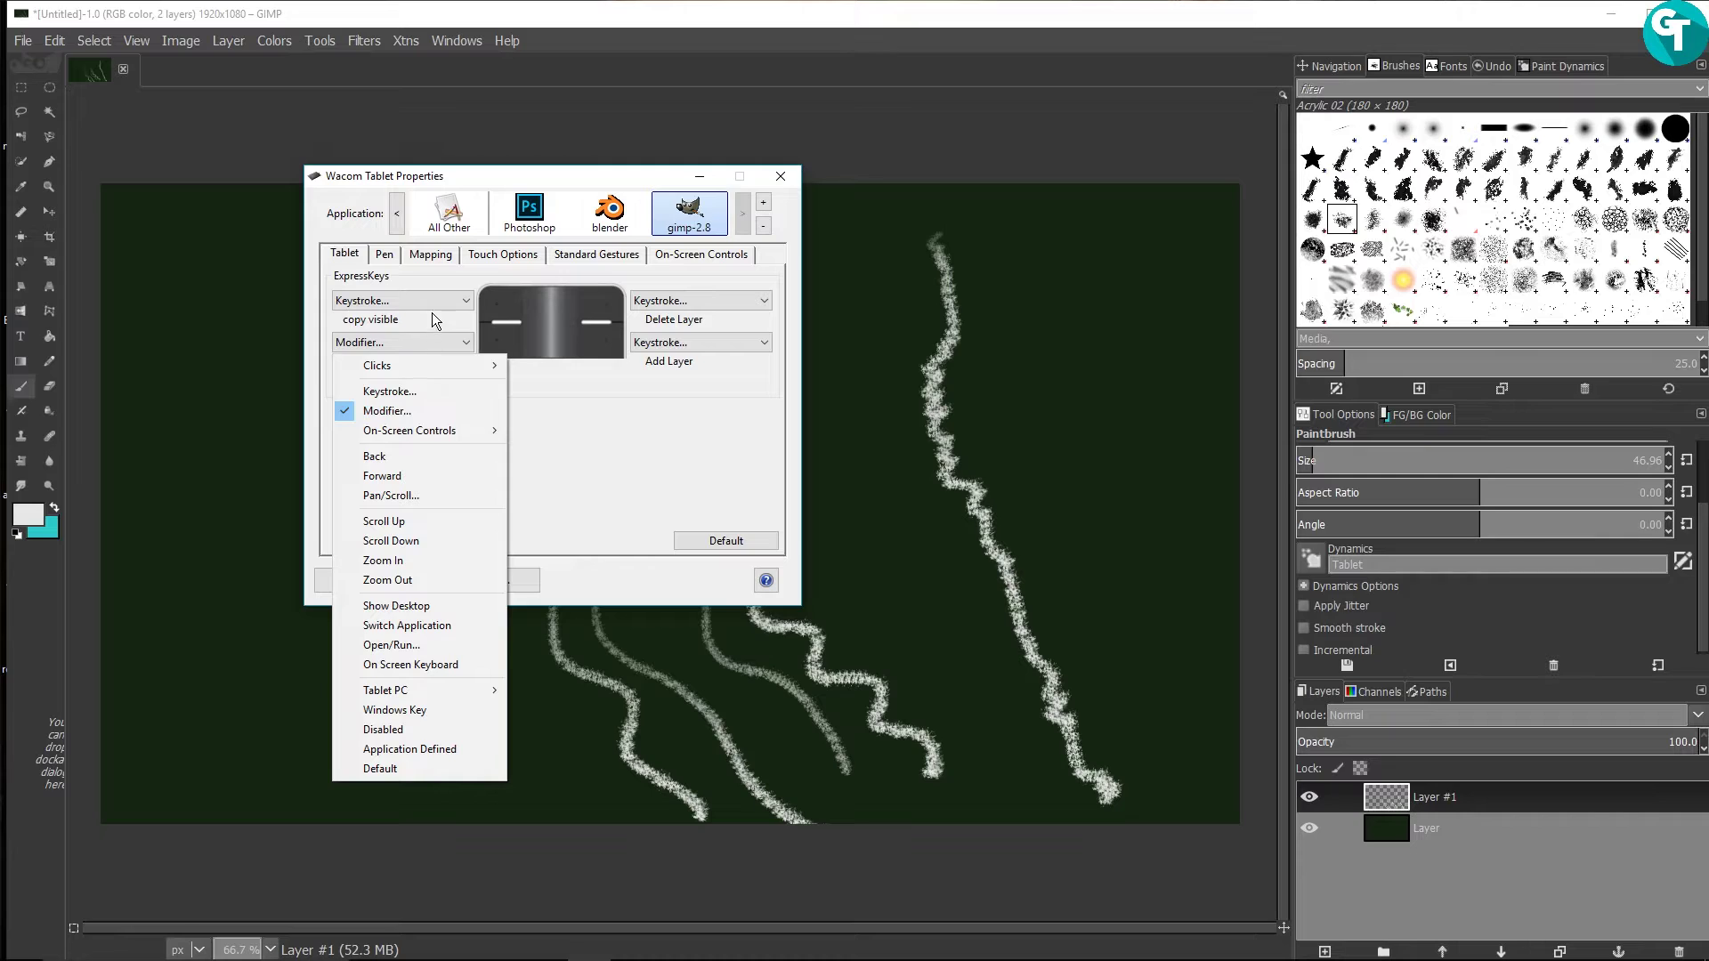
{"action": "left_click", "coordinate": [417, 580]}
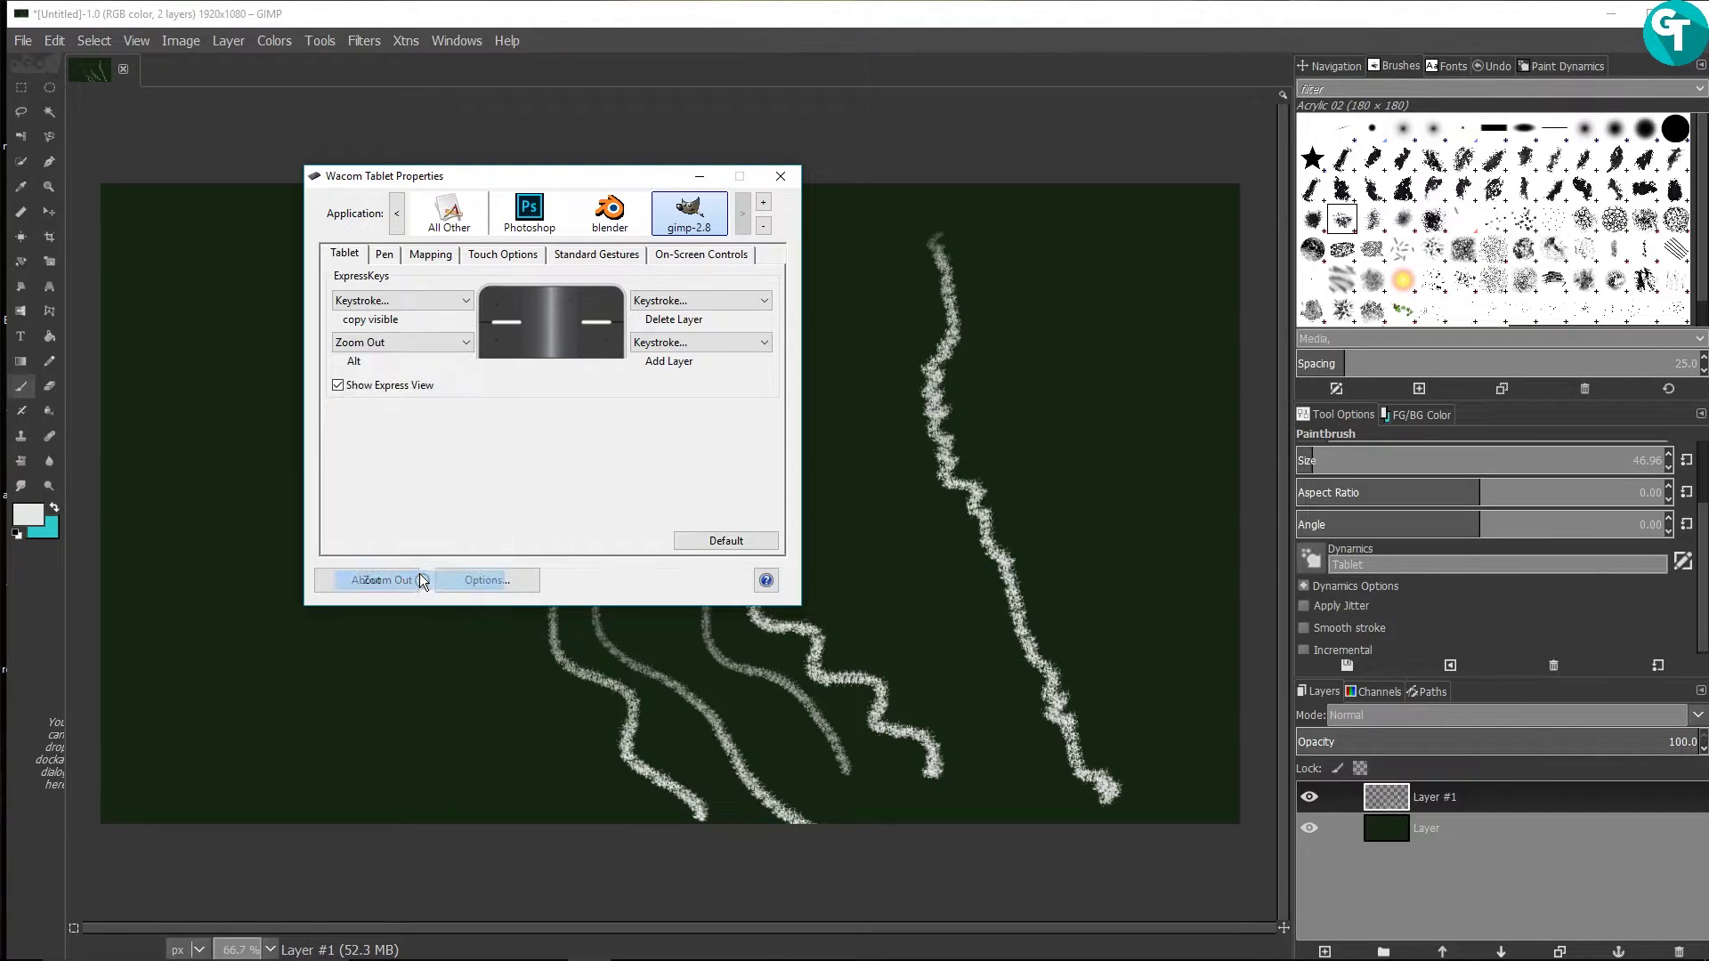
{"action": "left_click", "coordinate": [446, 302]}
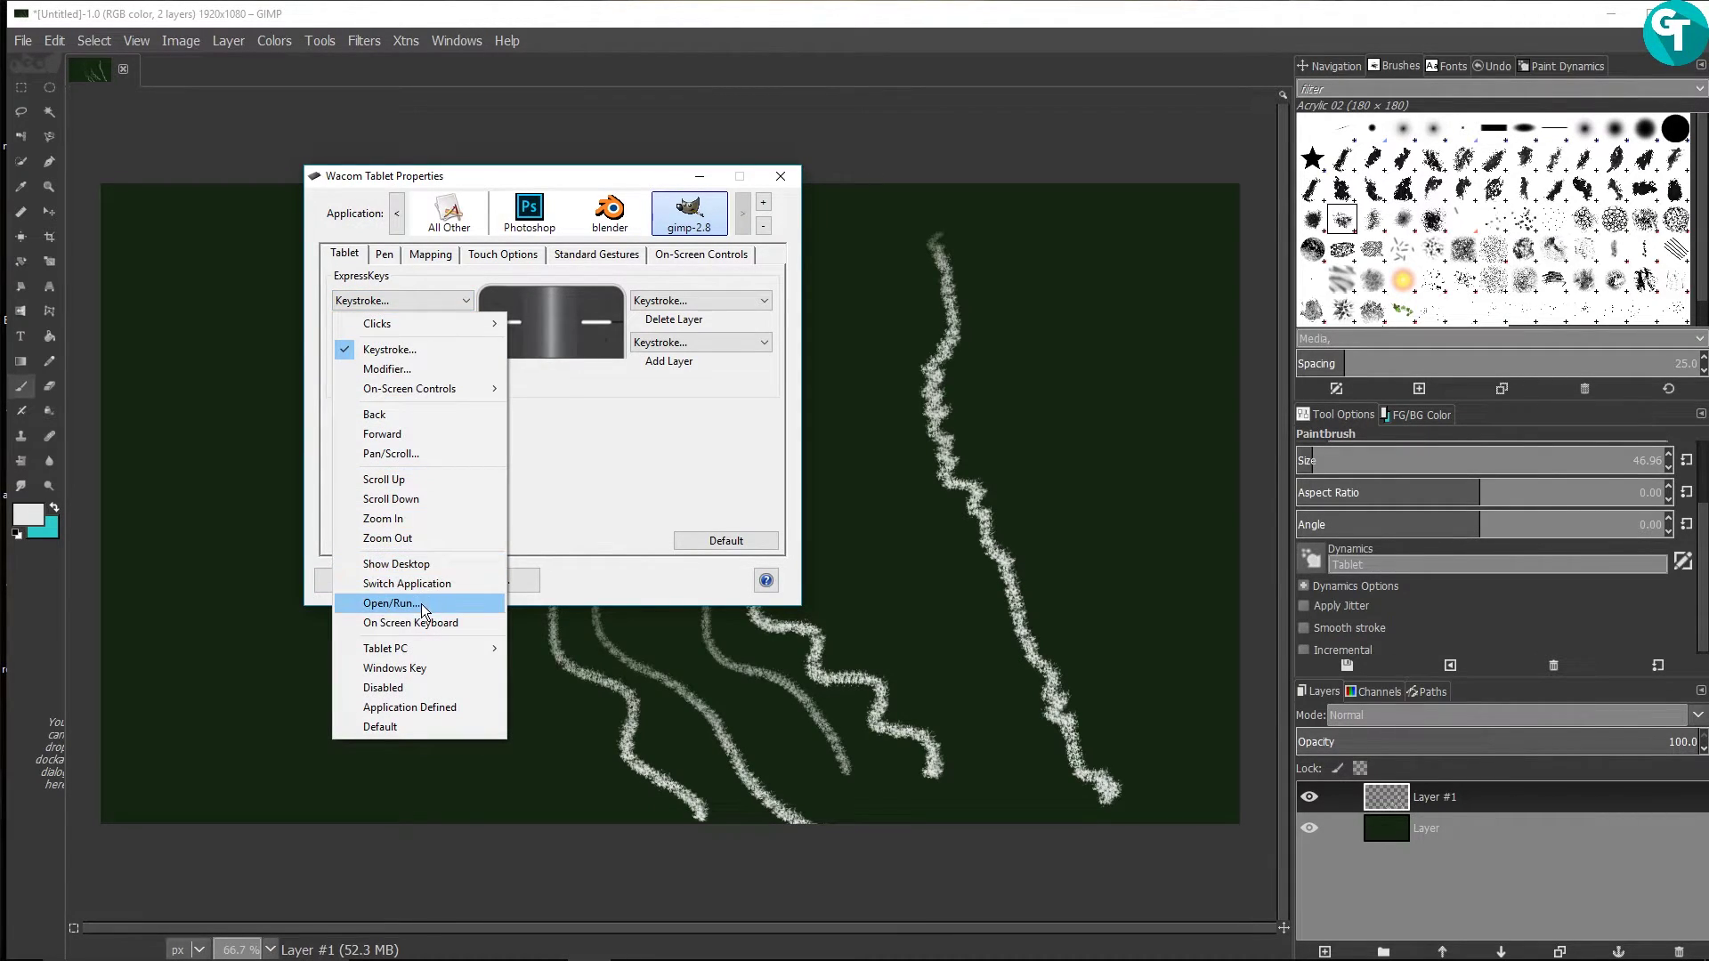
{"action": "left_click", "coordinate": [409, 520]}
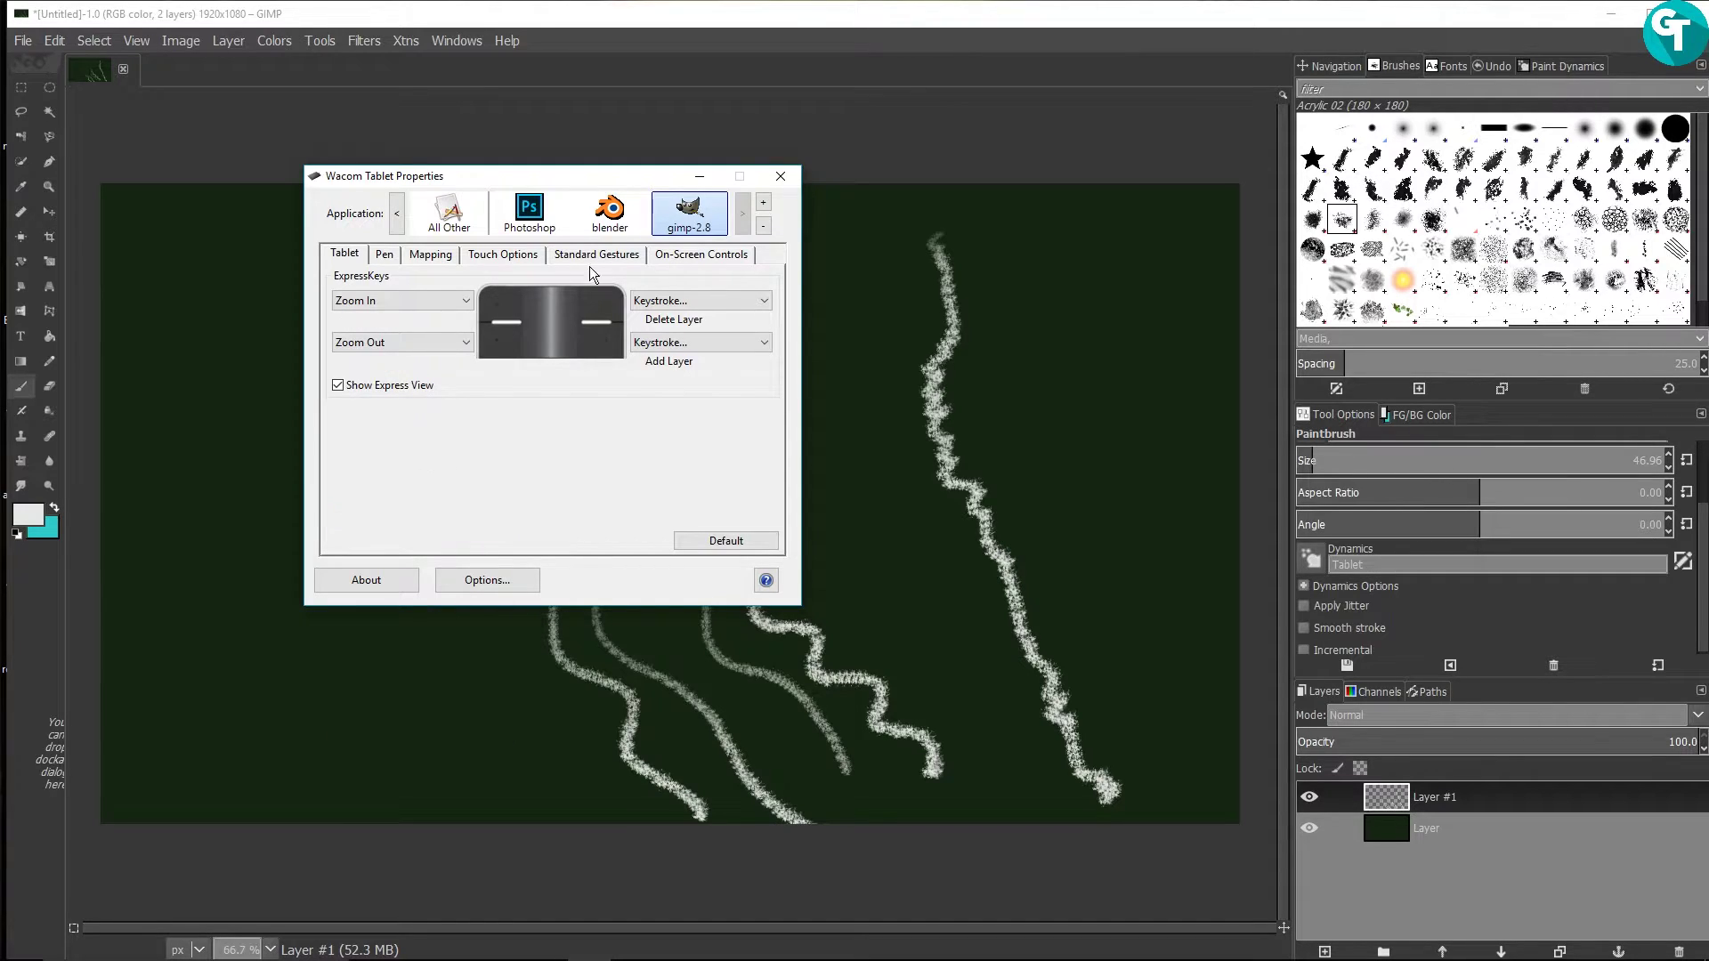
Step: Switch to GIMP and test the Zoom In and Zoom Out ExpressKeys repeatedly on the canvas
{"action": "left_click", "coordinate": [705, 176]}
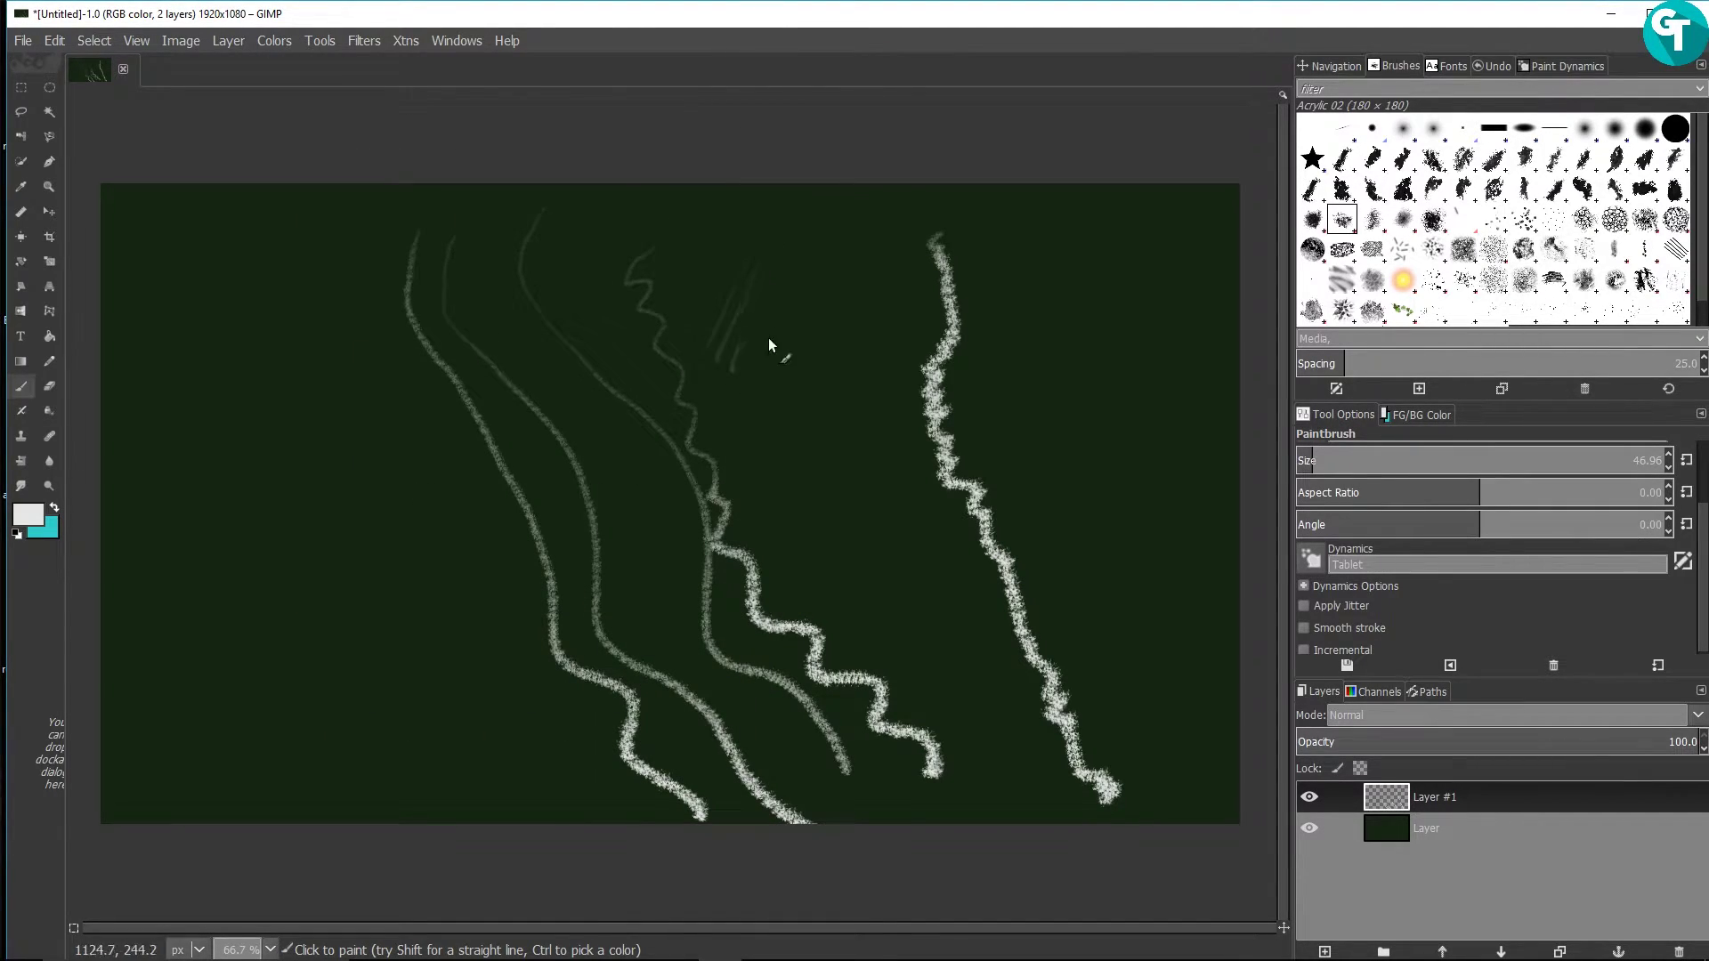
{"action": "key", "text": "ctrl+plus"}
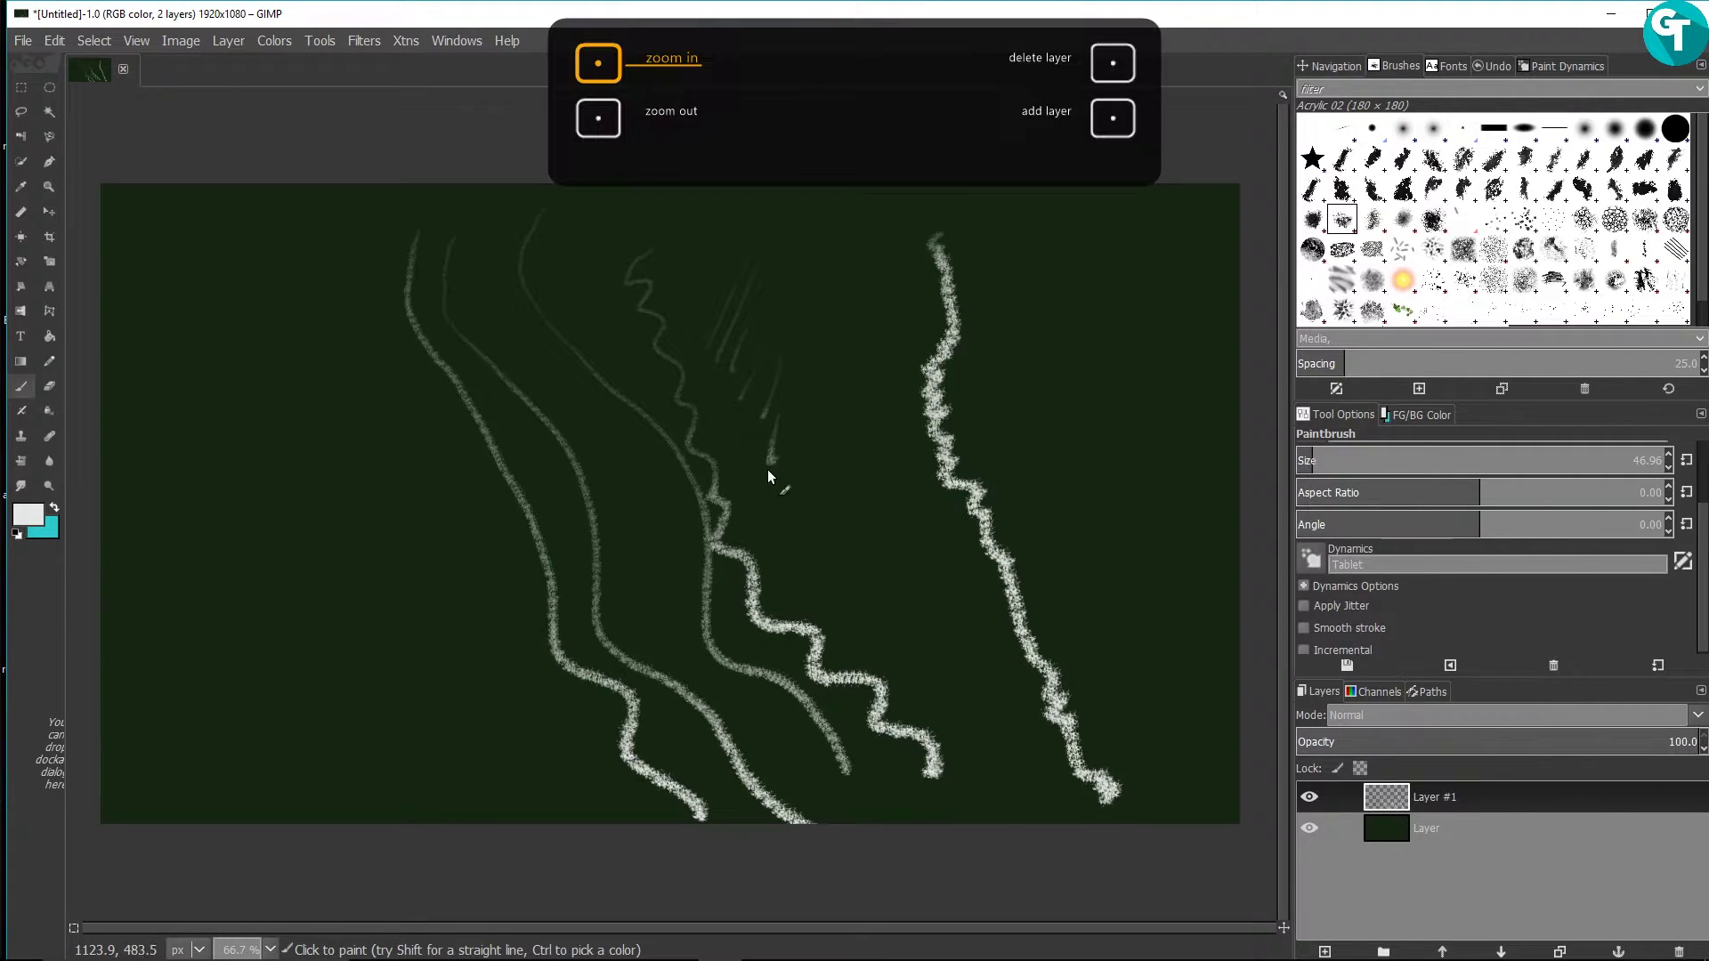
{"action": "key", "text": "ctrl+minus"}
{"action": "key", "text": "ctrl+plus"}
{"action": "key", "text": "ctrl+minus"}
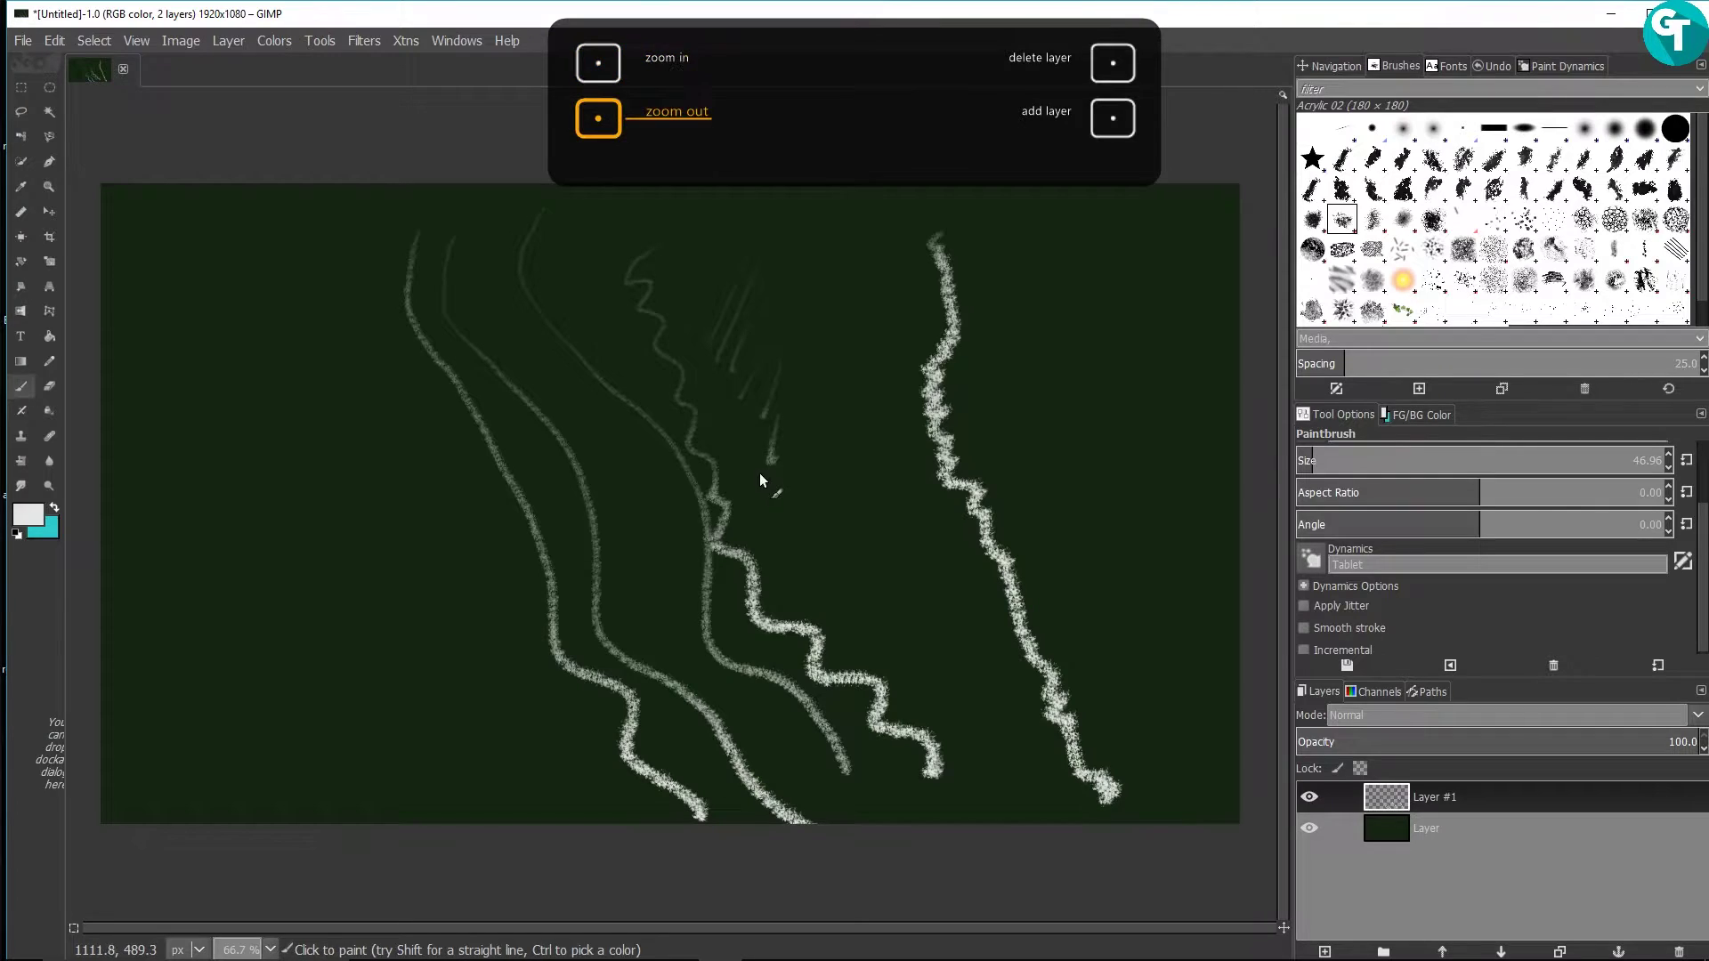
{"action": "key", "text": "ctrl+plus"}
{"action": "key", "text": "ctrl+minus"}
{"action": "key", "text": "ctrl+plus"}
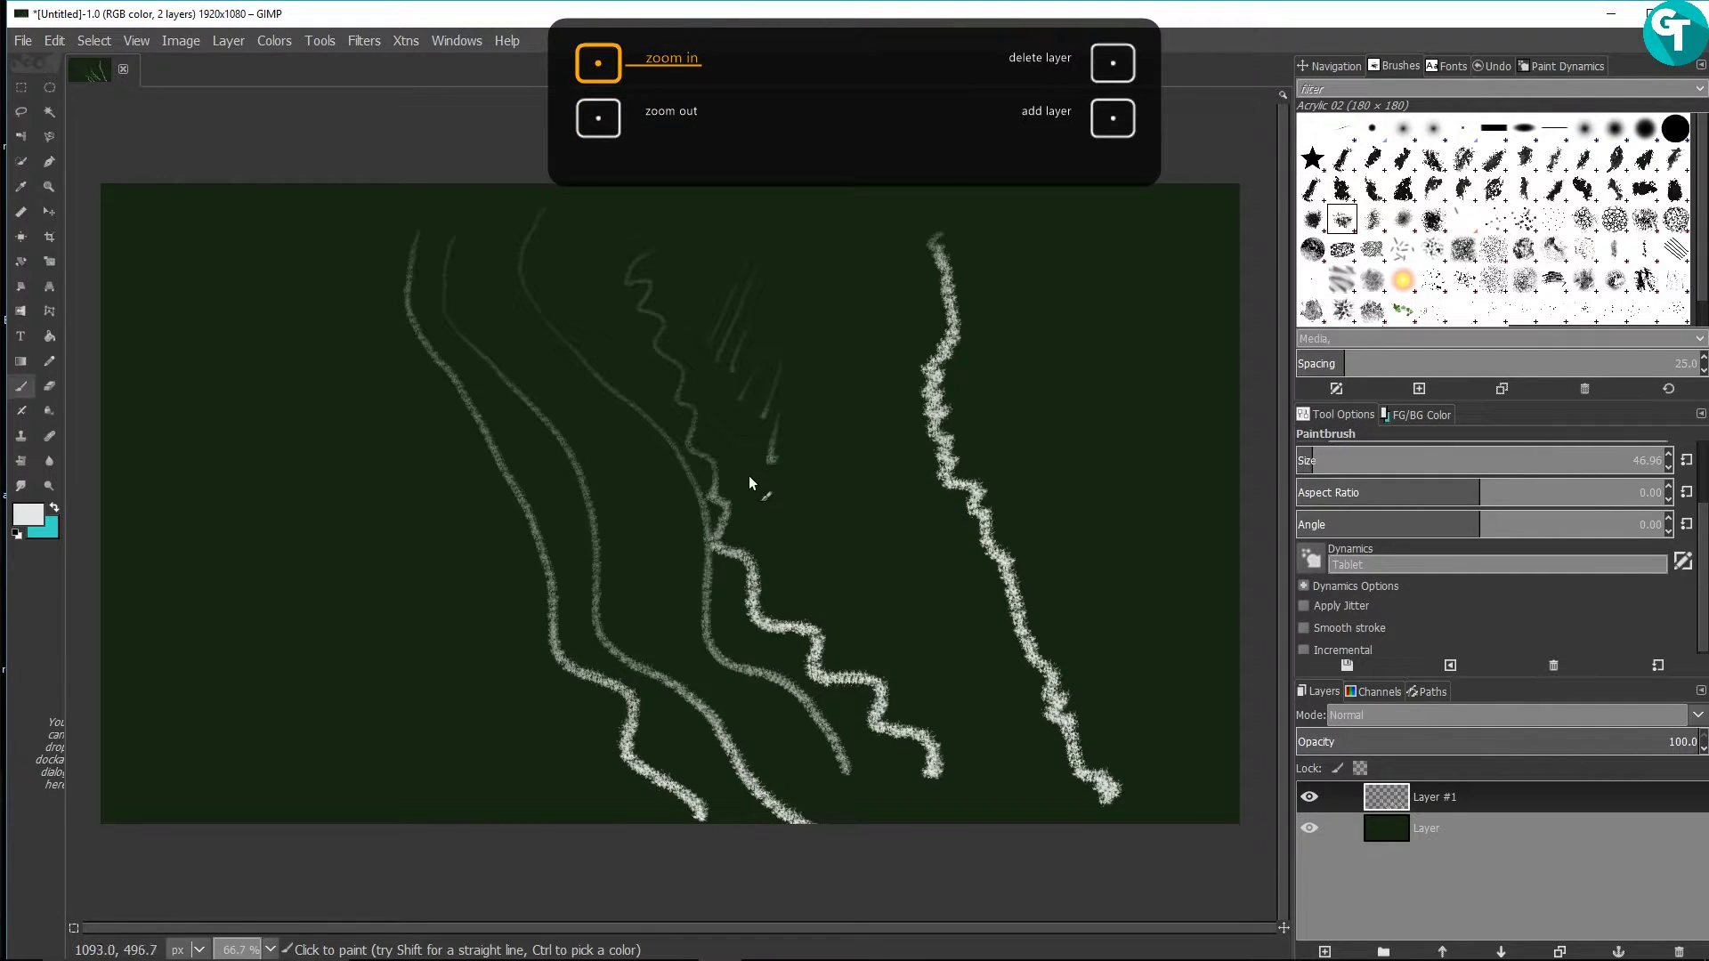
{"action": "mouse_move", "coordinate": [573, 949]}
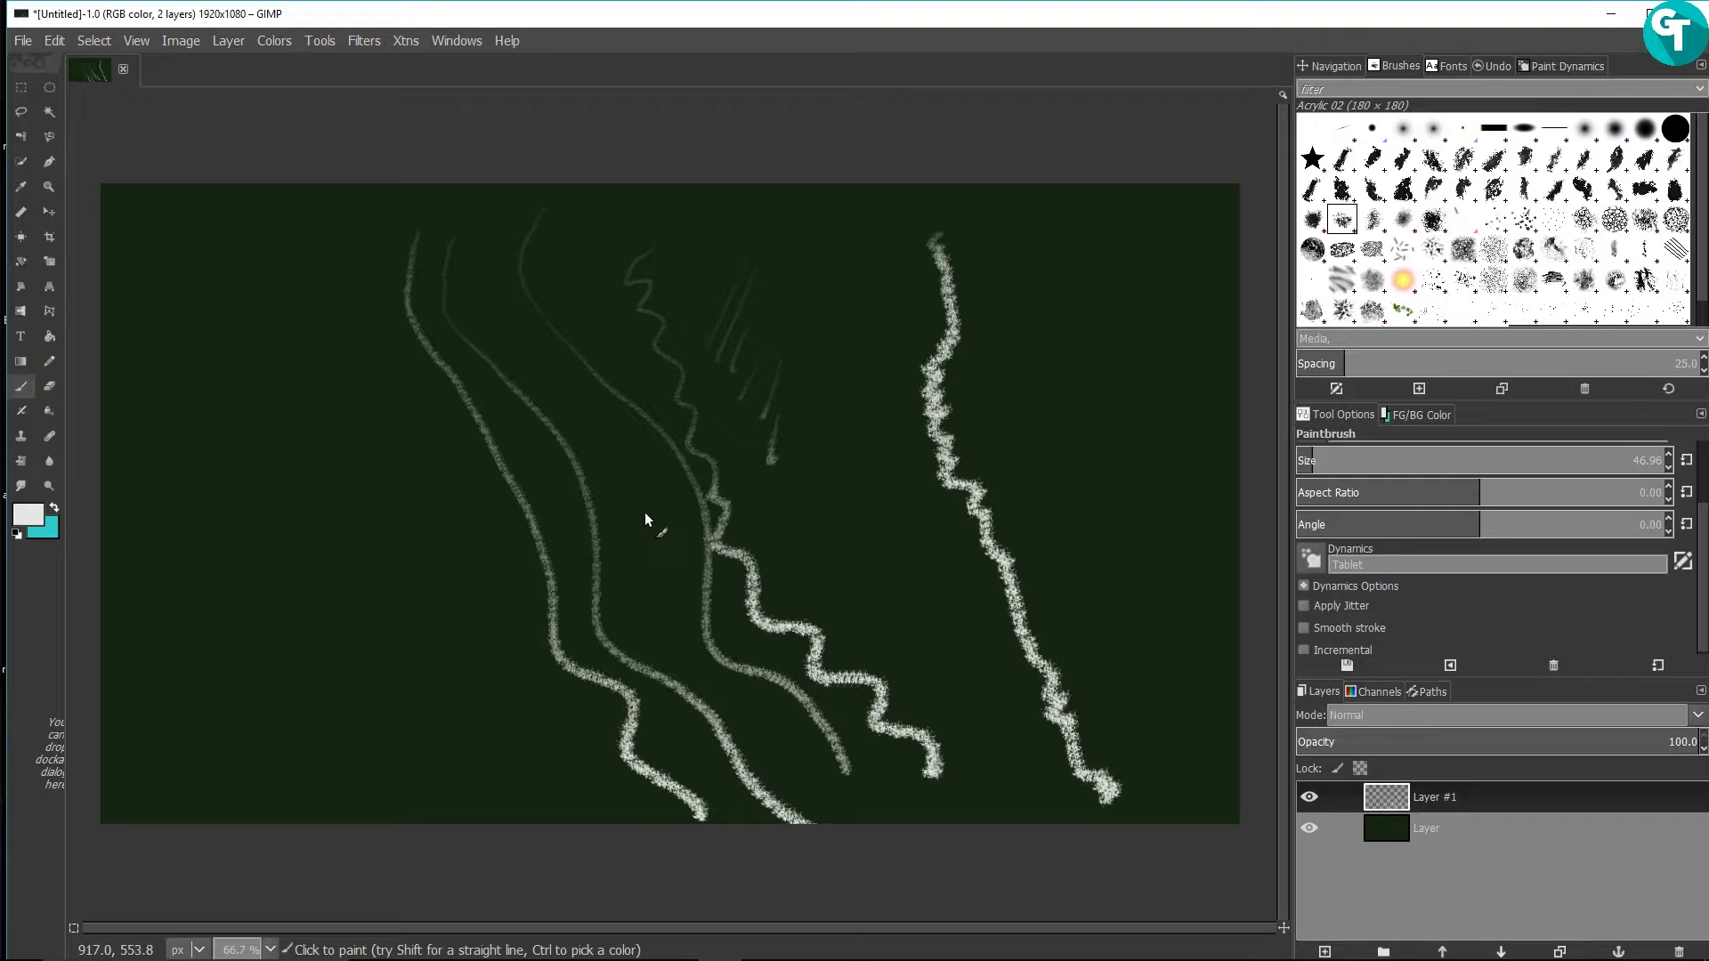
Step: Test GIMP's own zoom shortcuts by zooming the canvas in and out
{"action": "key", "text": "ctrl+minus"}
{"action": "key", "text": "ctrl+minus"}
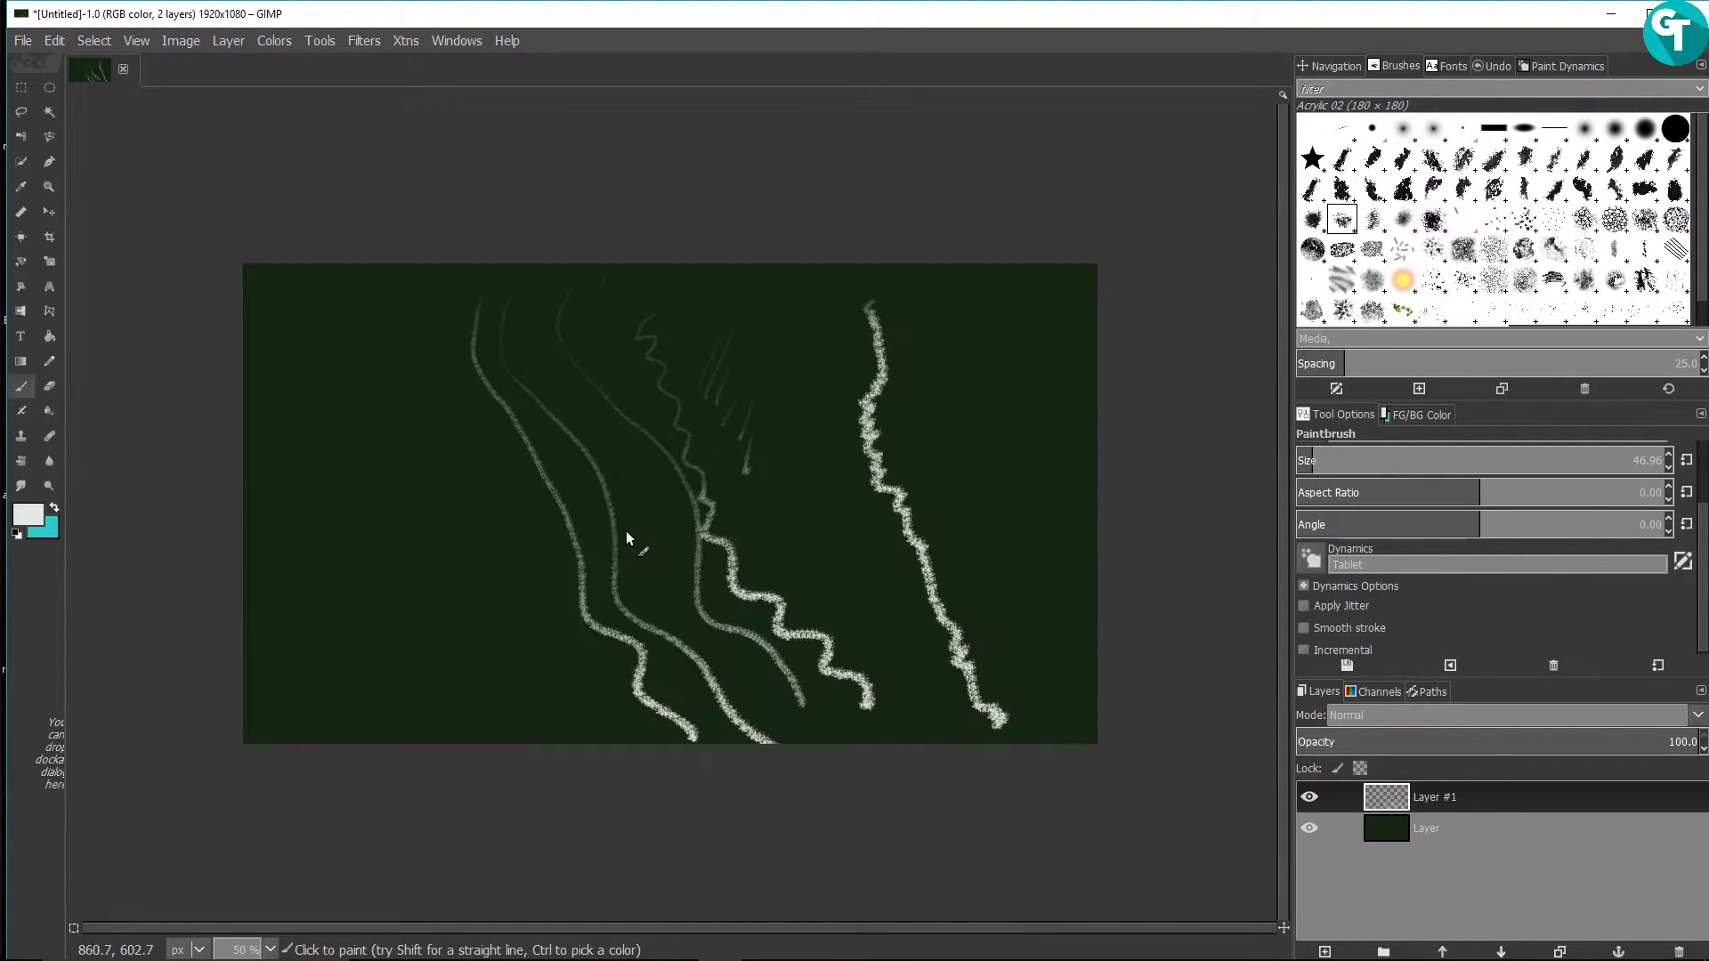
{"action": "key", "text": "plus"}
{"action": "key", "text": "plus"}
{"action": "key", "text": "minus"}
{"action": "key", "text": "minus"}
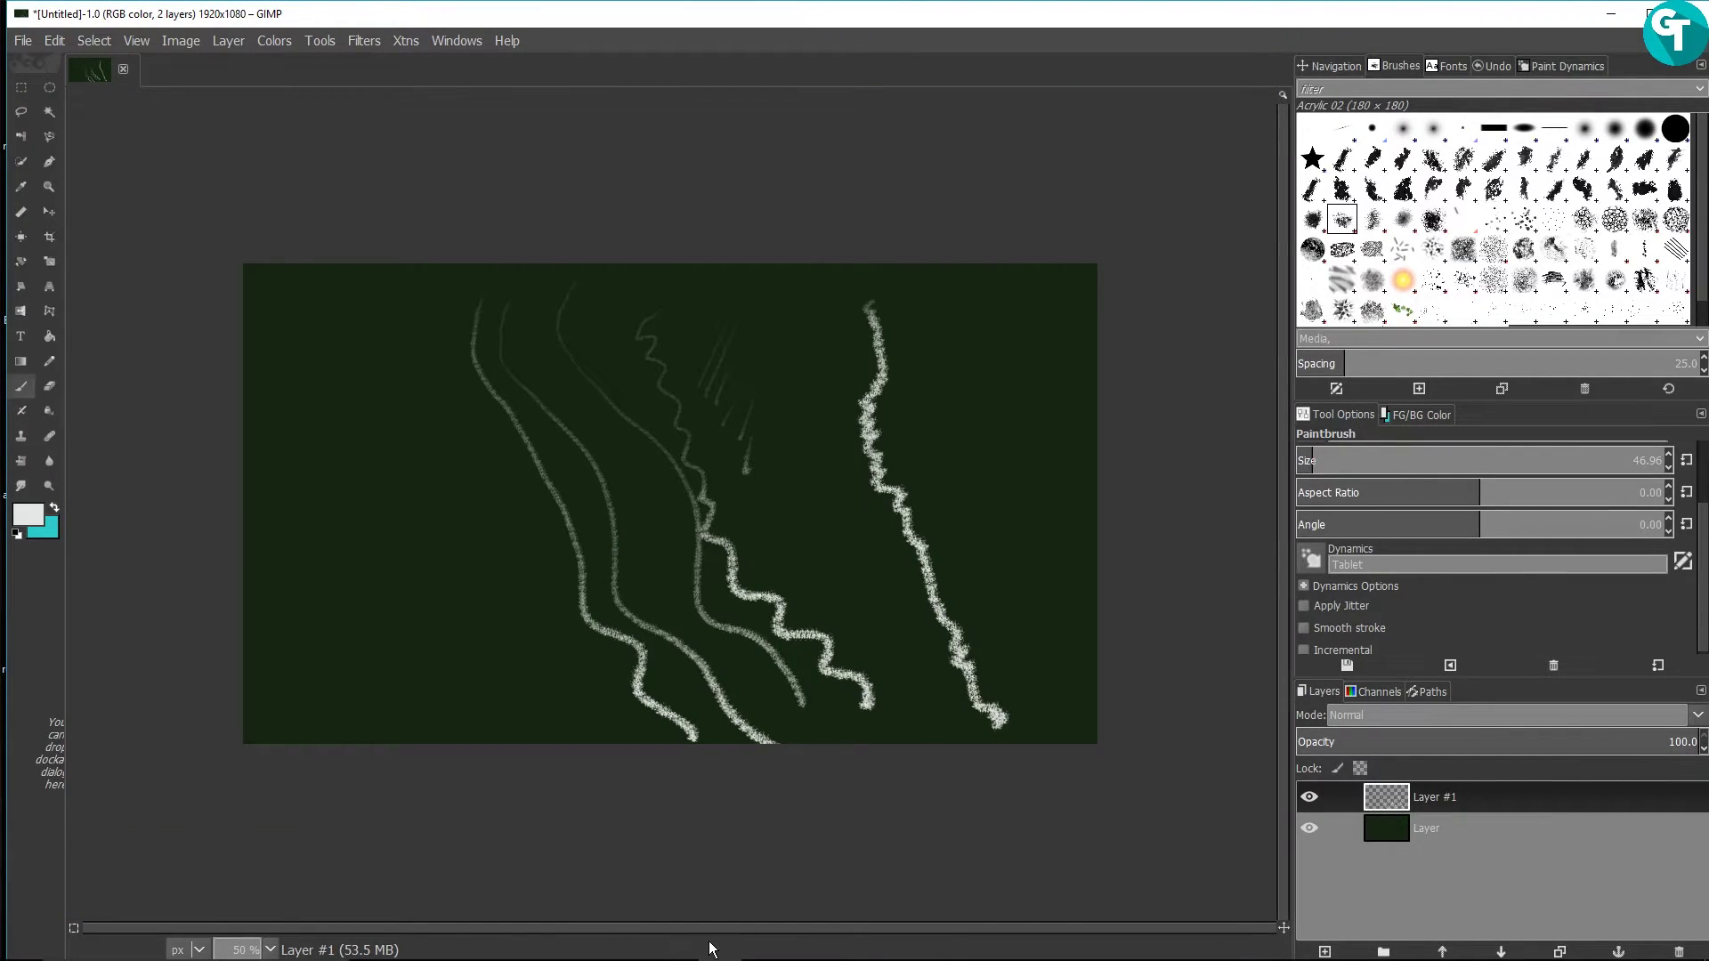
Step: Switch to Wacom Tablet Properties, change the upper-left ExpressKey to a keystroke and clear its existing key combination
{"action": "mouse_move", "coordinate": [710, 957]}
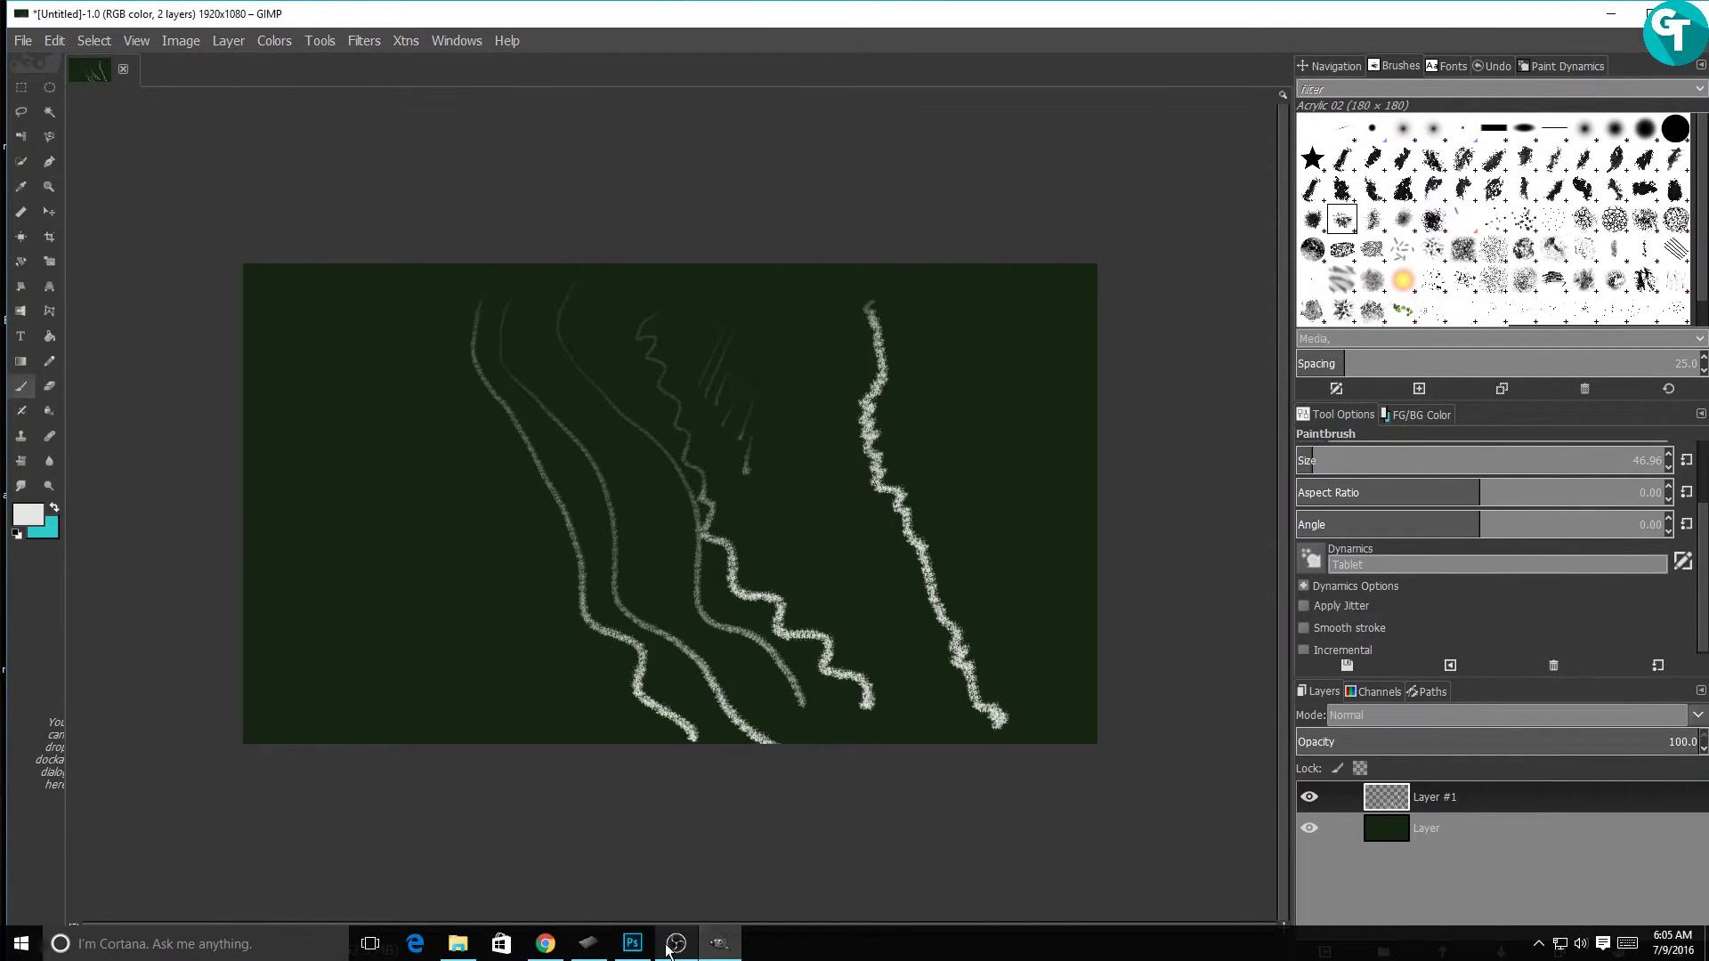
{"action": "left_click", "coordinate": [589, 945]}
{"action": "left_click", "coordinate": [442, 299]}
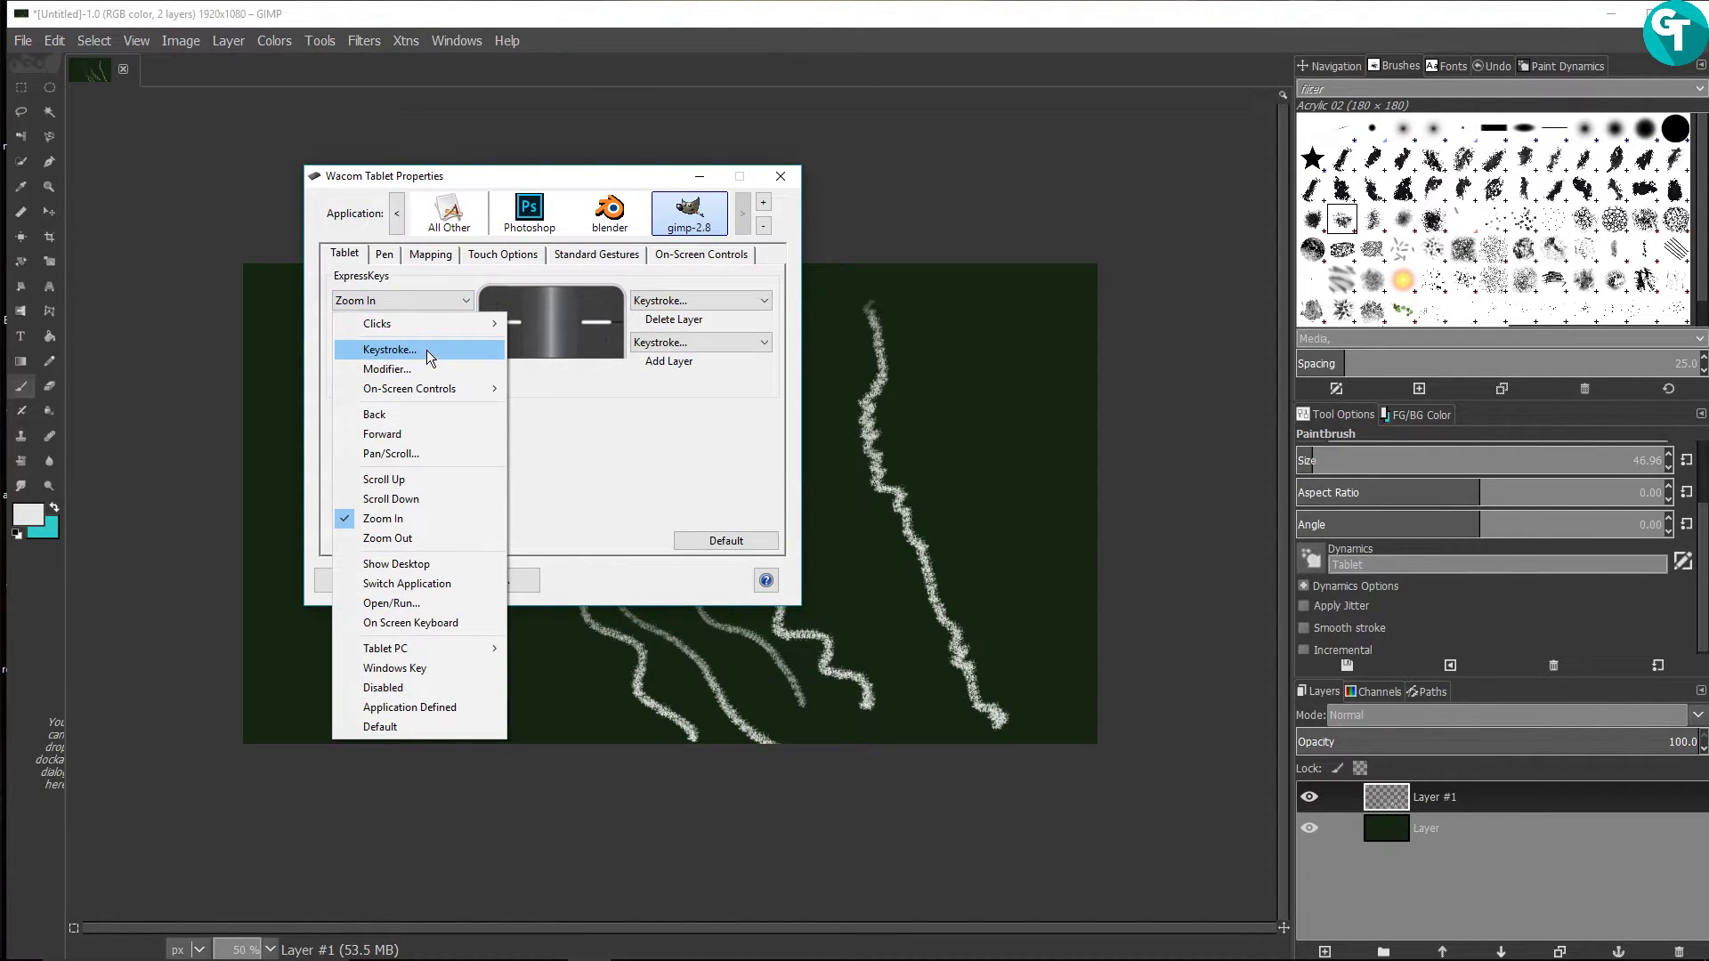
{"action": "left_click", "coordinate": [425, 349]}
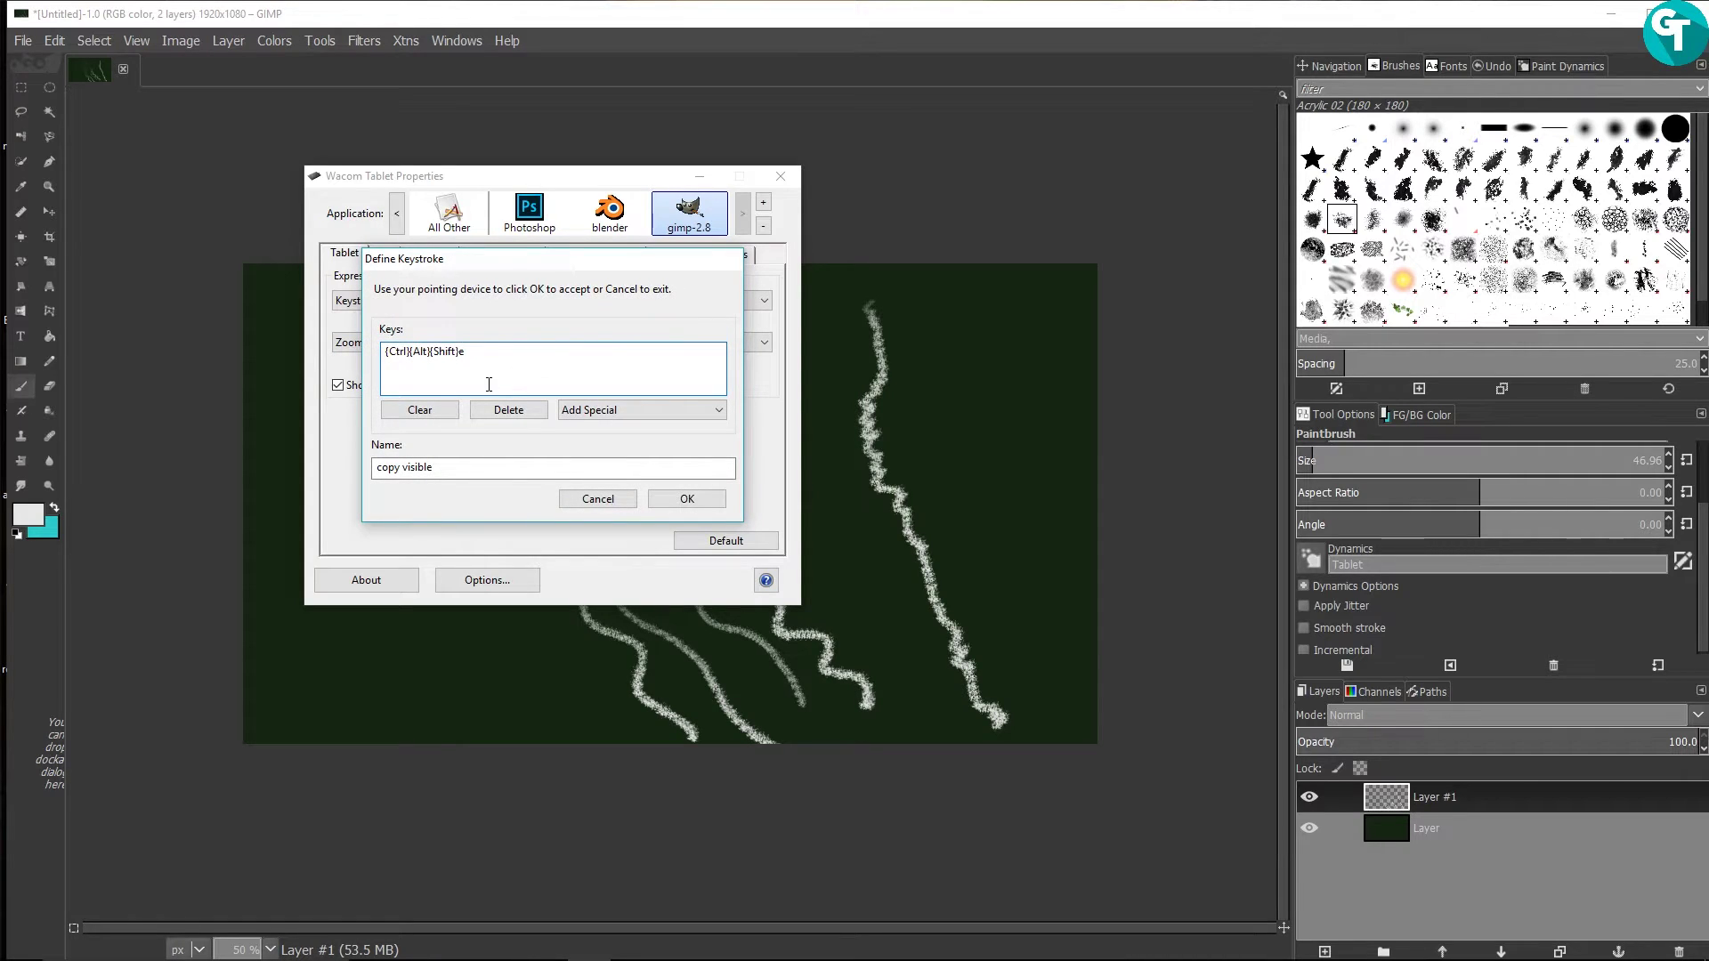
{"action": "key", "text": "BackSpace"}
{"action": "key", "text": "BackSpace"}
{"action": "left_click", "coordinate": [427, 411]}
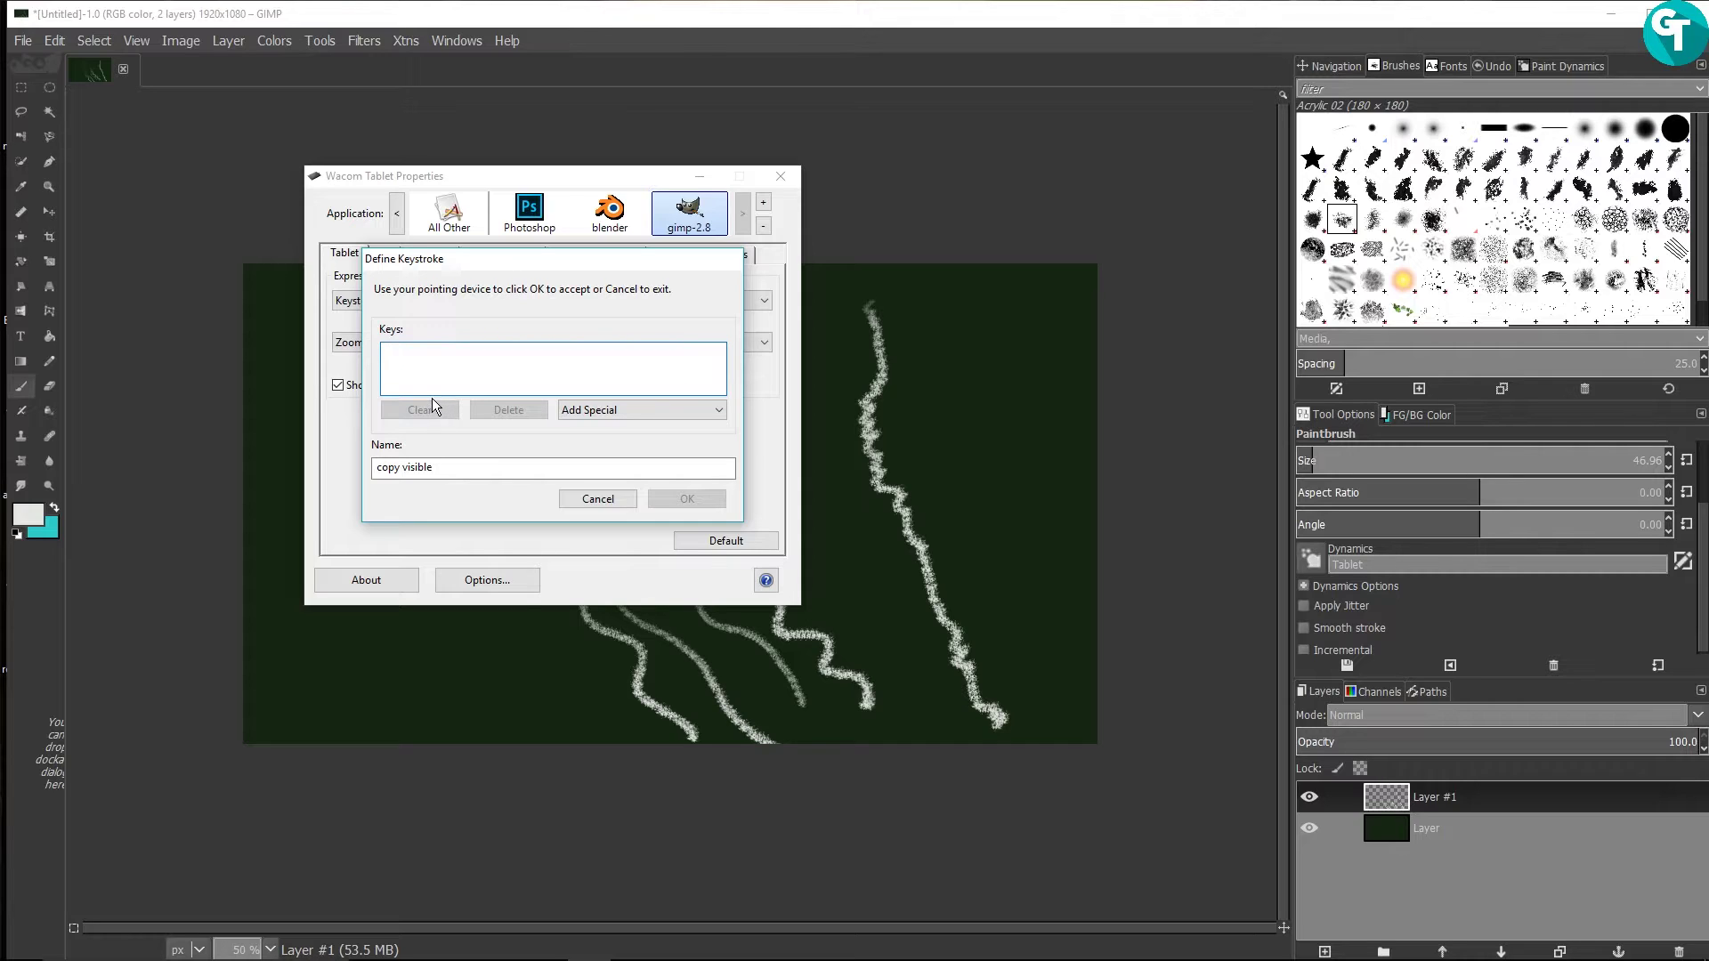
{"action": "key", "text": "minus"}
{"action": "left_click", "coordinate": [434, 466]}
{"action": "left_click_drag", "start_coordinate": [435, 467], "coordinate": [373, 469]}
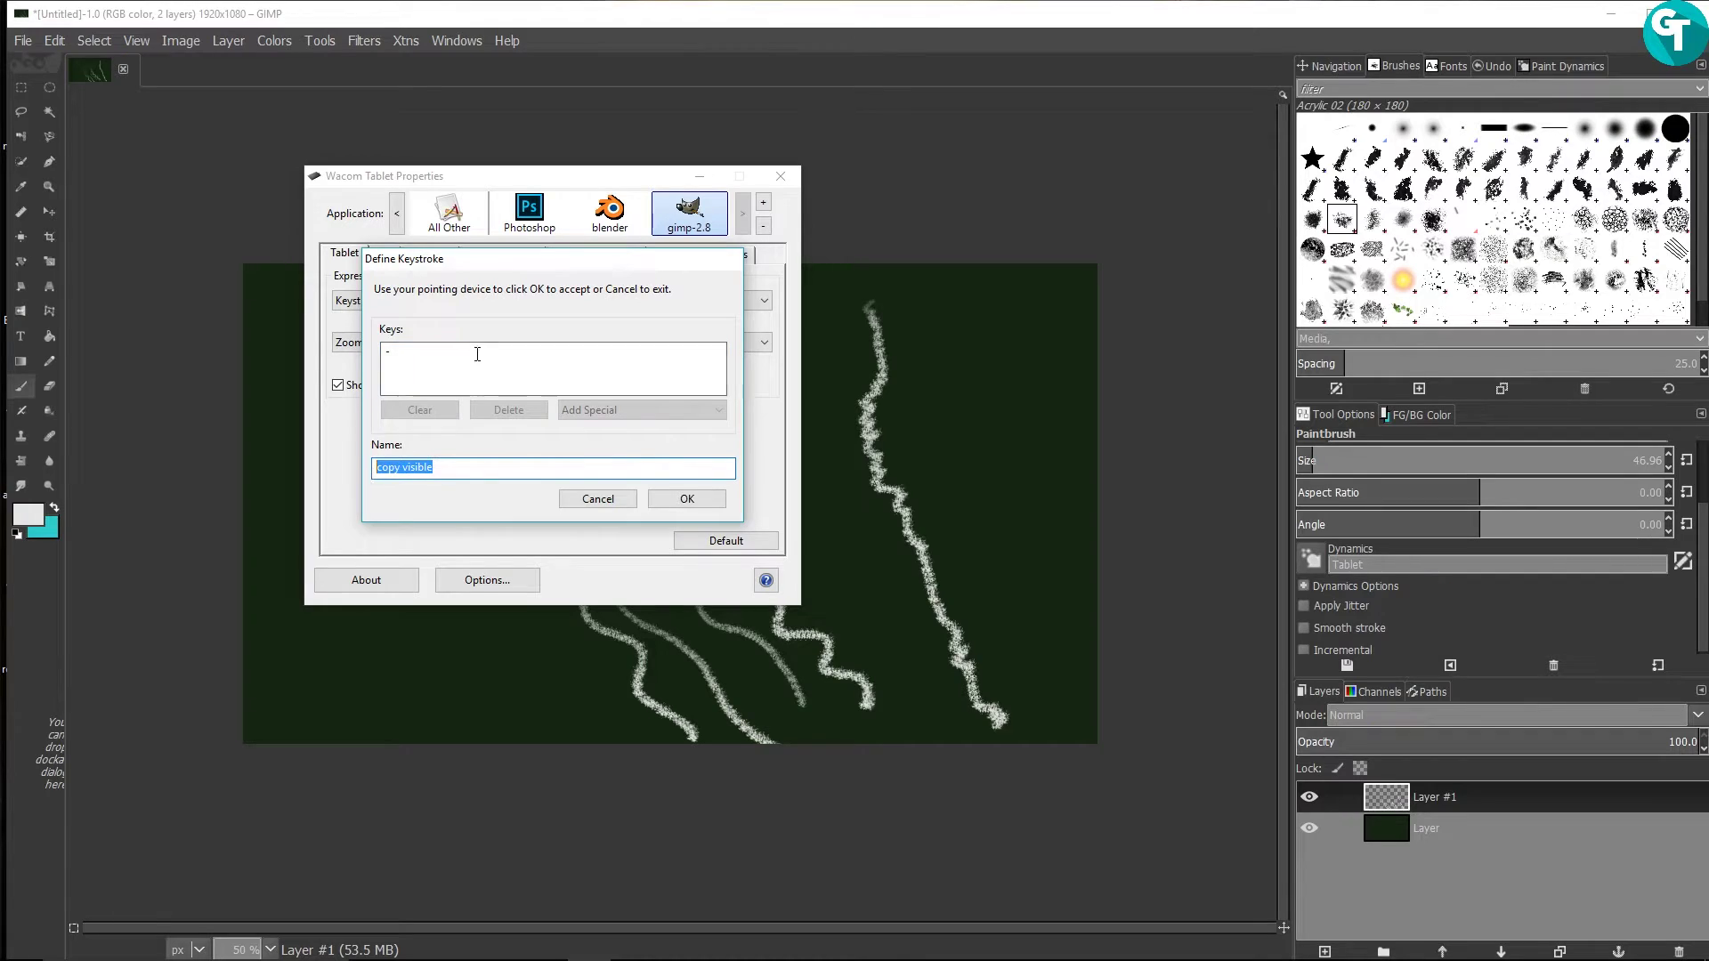
{"action": "left_click", "coordinate": [434, 411]}
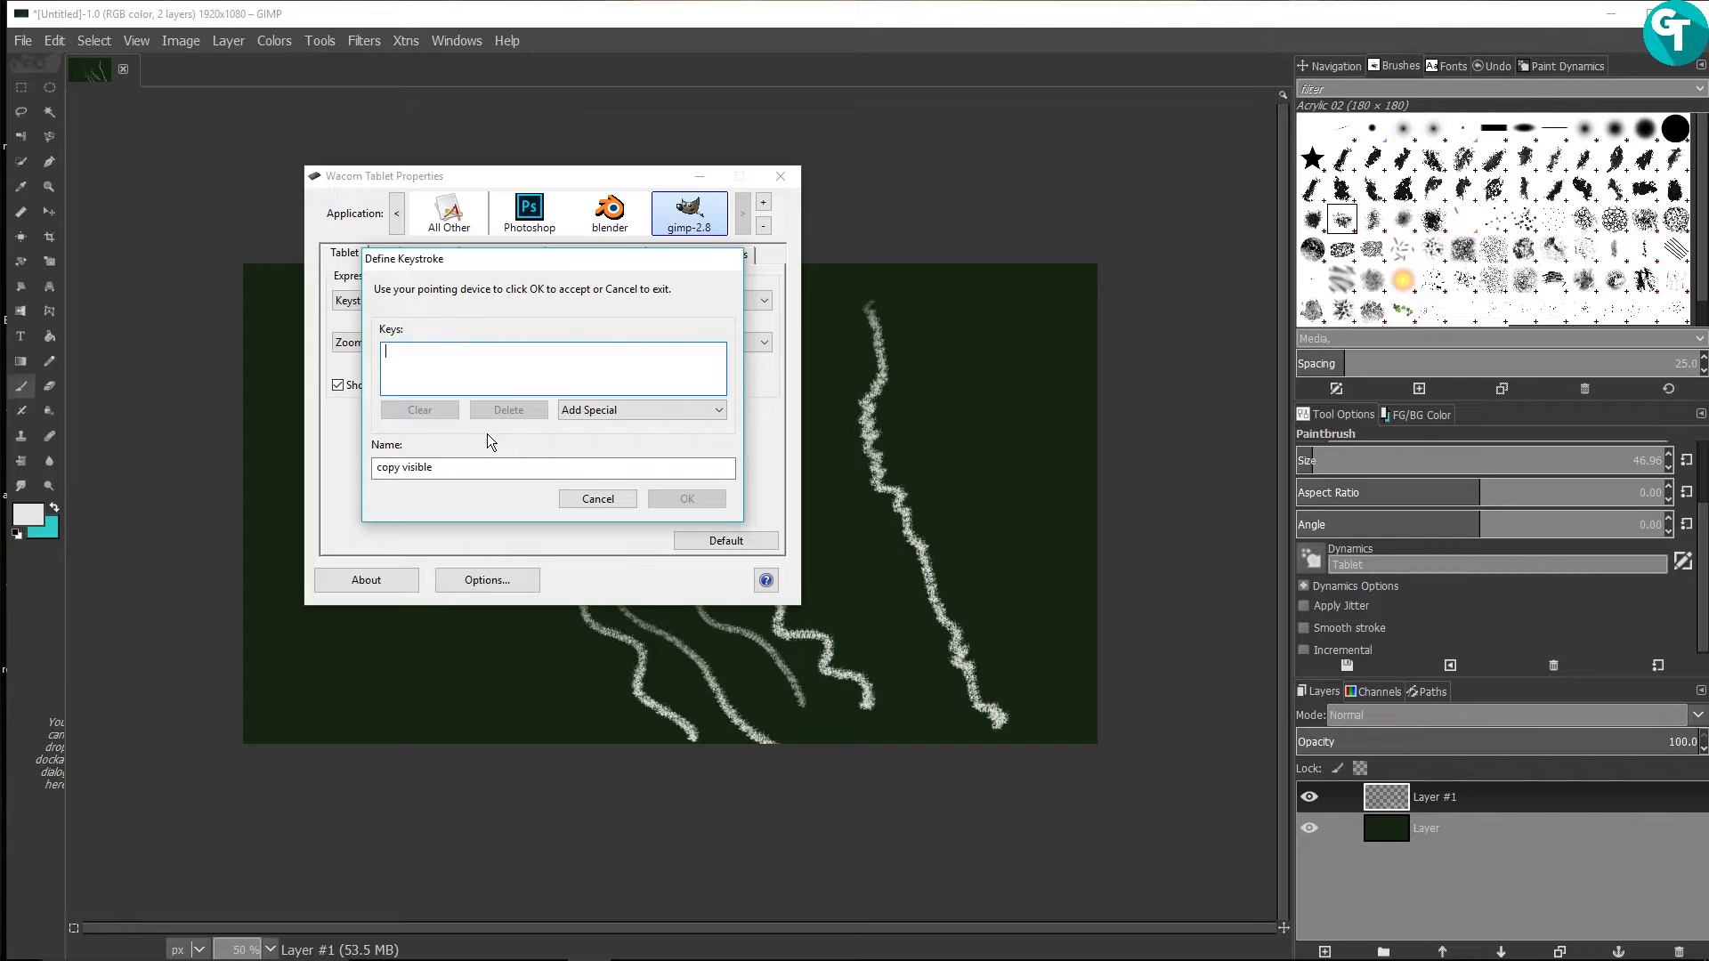
Step: Define the upper-left ExpressKey's keystroke as Num + and name it "Zoom In"
{"action": "key", "text": "KP_Add"}
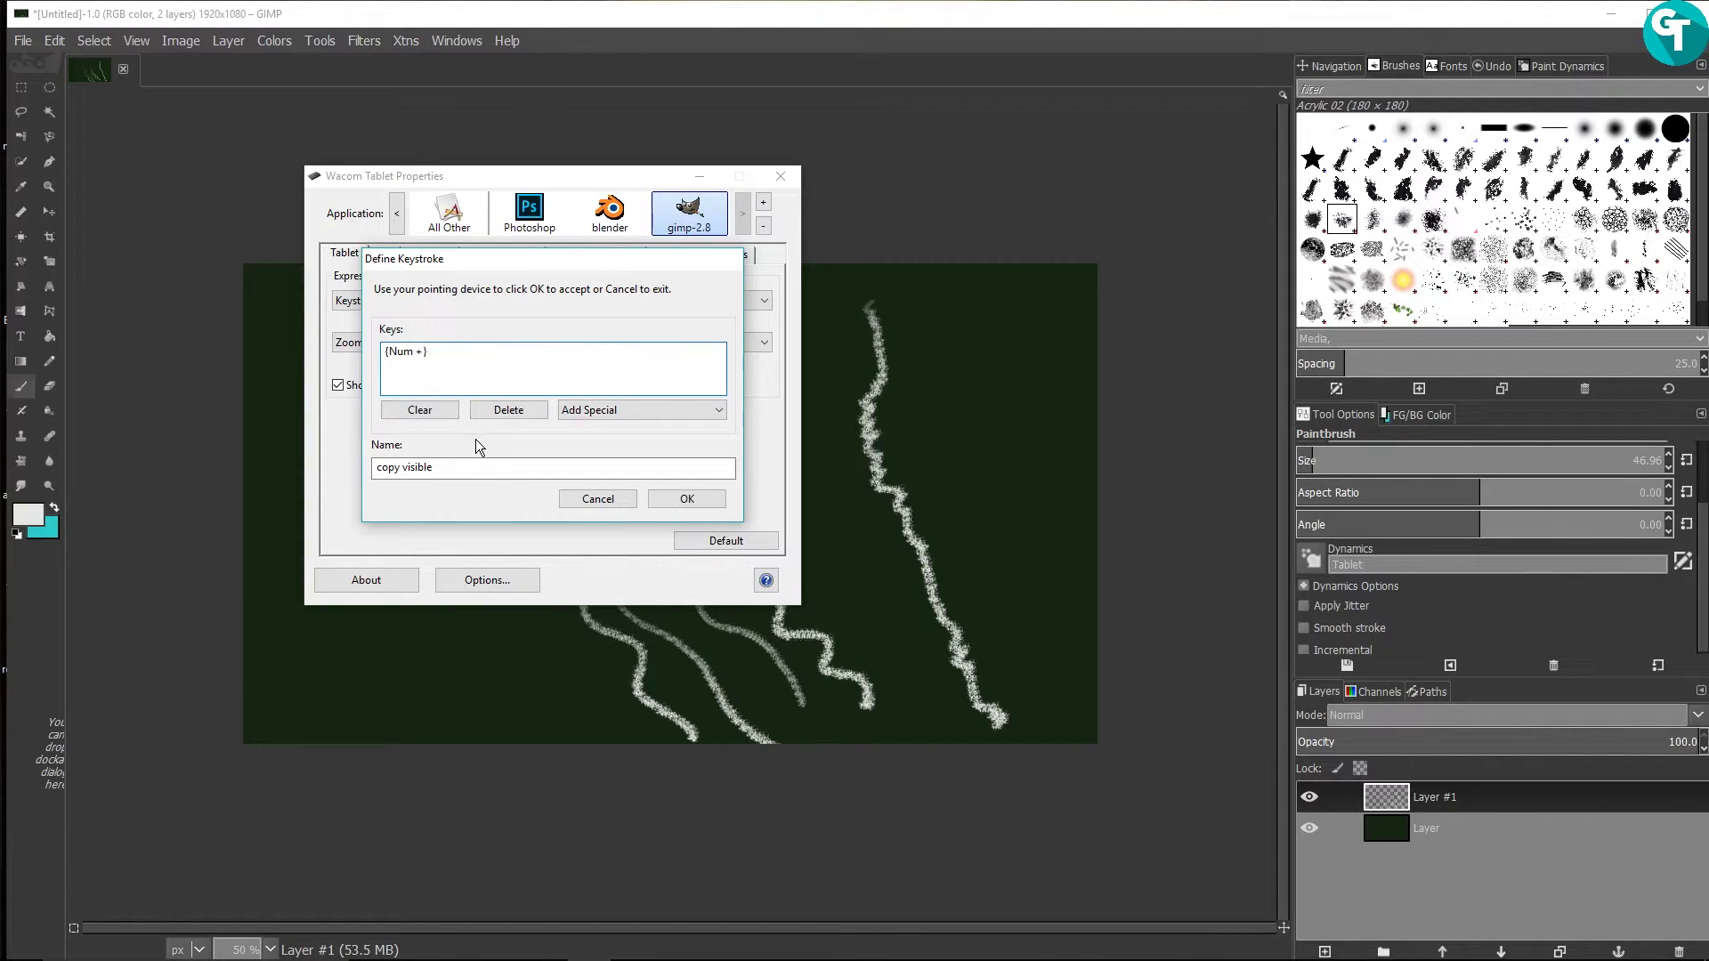
{"action": "left_click_drag", "start_coordinate": [445, 463], "coordinate": [405, 466]}
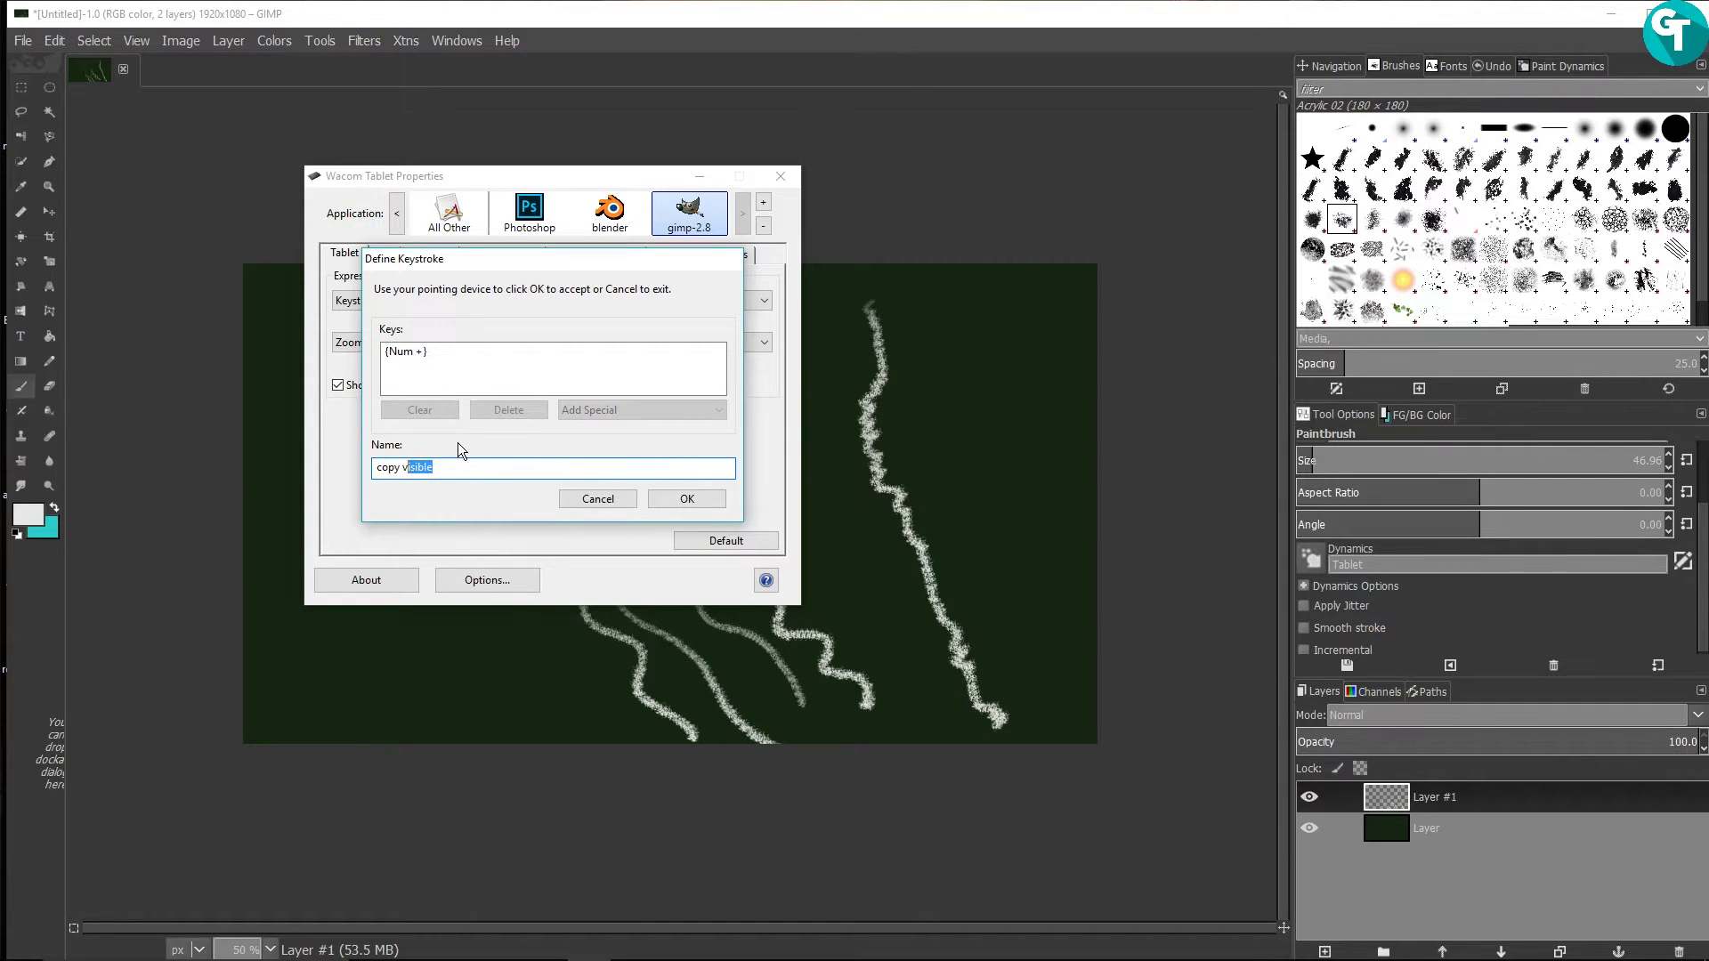
{"action": "key", "text": "BackSpace"}
{"action": "key", "text": "BackSpace"}
{"action": "key", "text": "BackSpace"}
{"action": "key", "text": "BackSpace"}
{"action": "key", "text": "BackSpace"}
{"action": "key", "text": "BackSpace"}
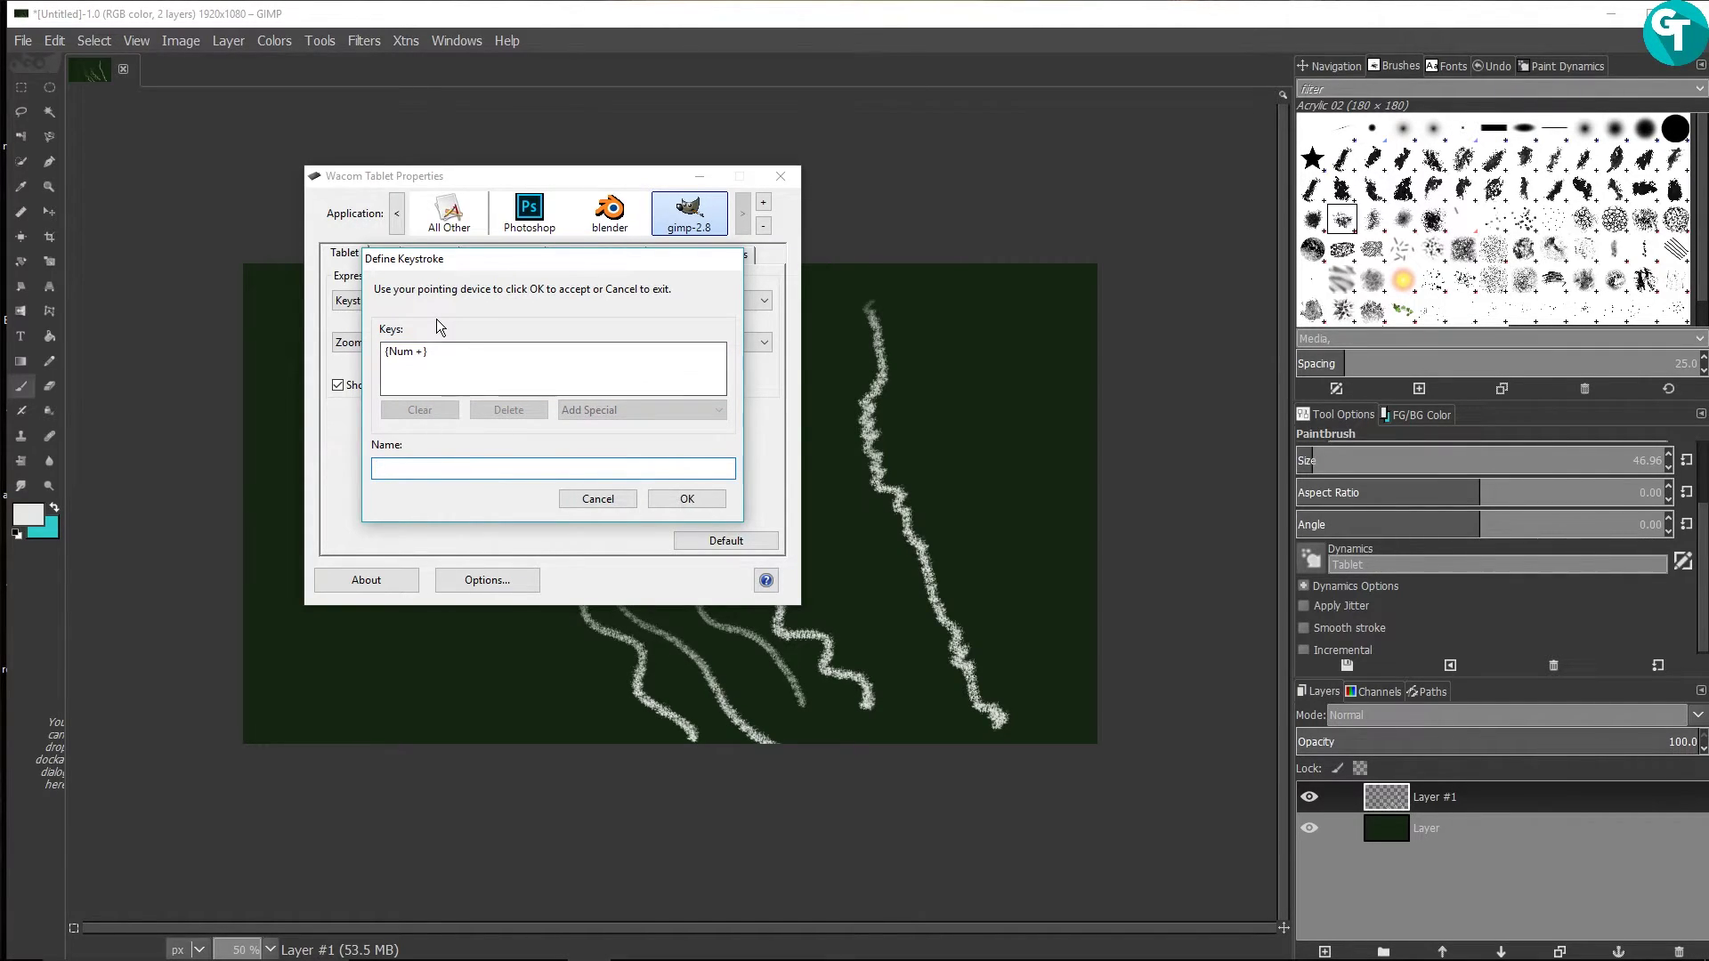
{"action": "type", "text": "Zoom In"}
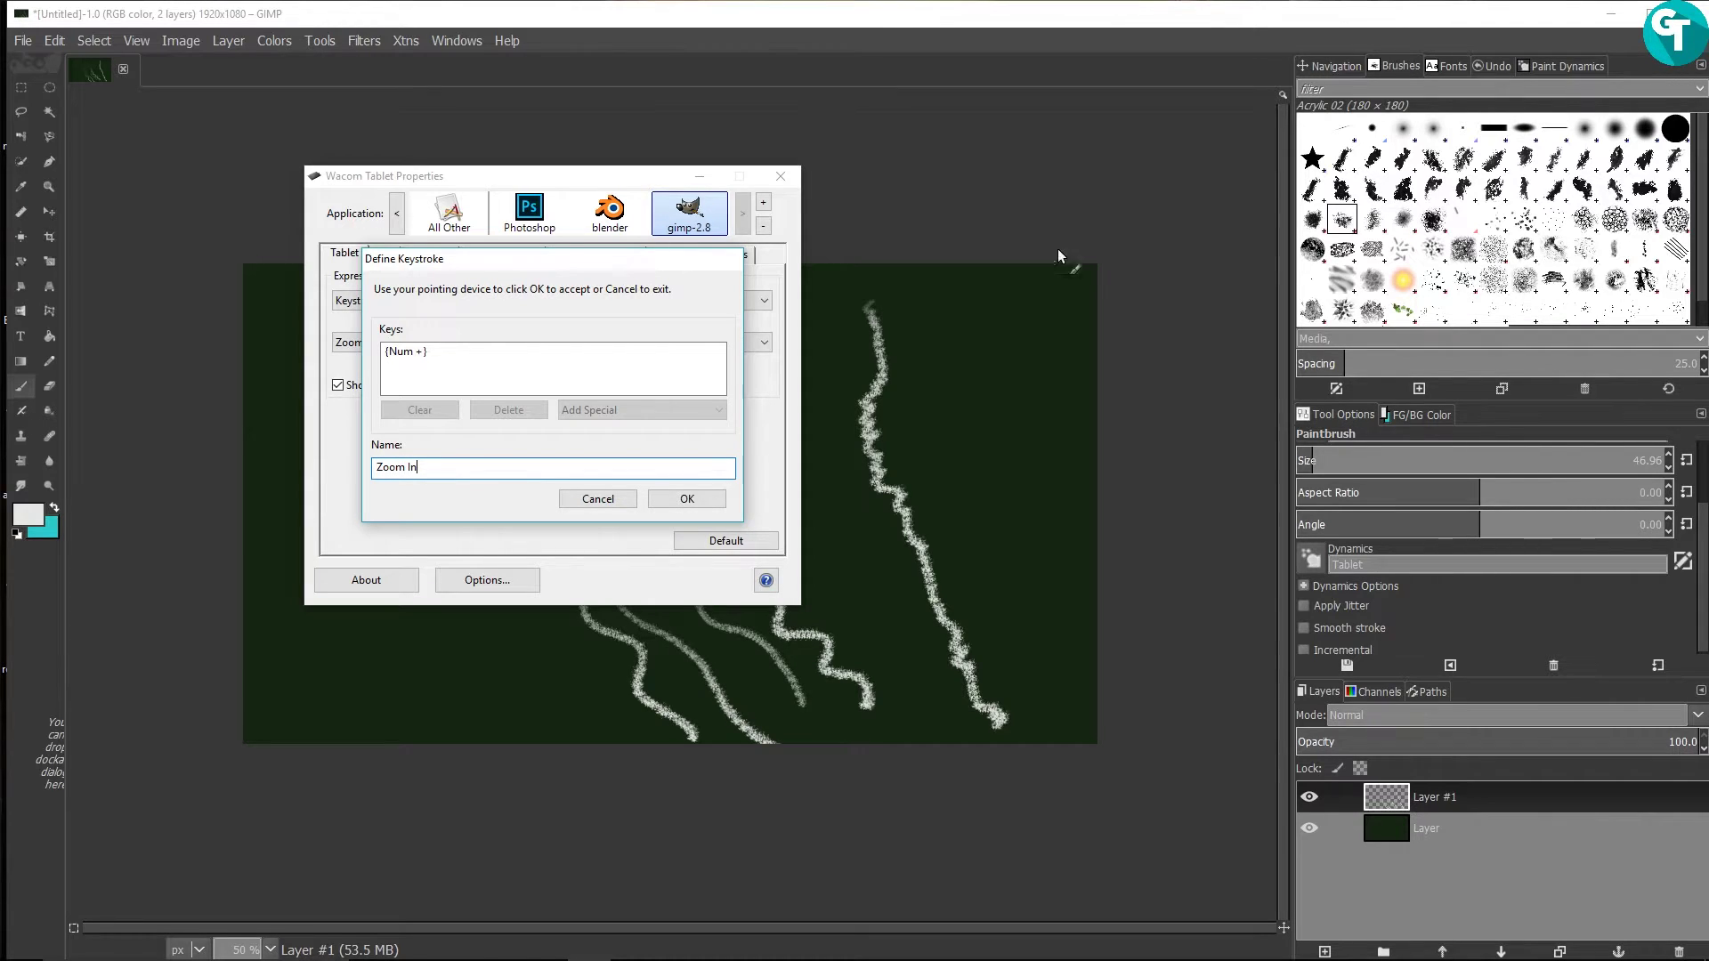
{"action": "left_click", "coordinate": [1058, 251]}
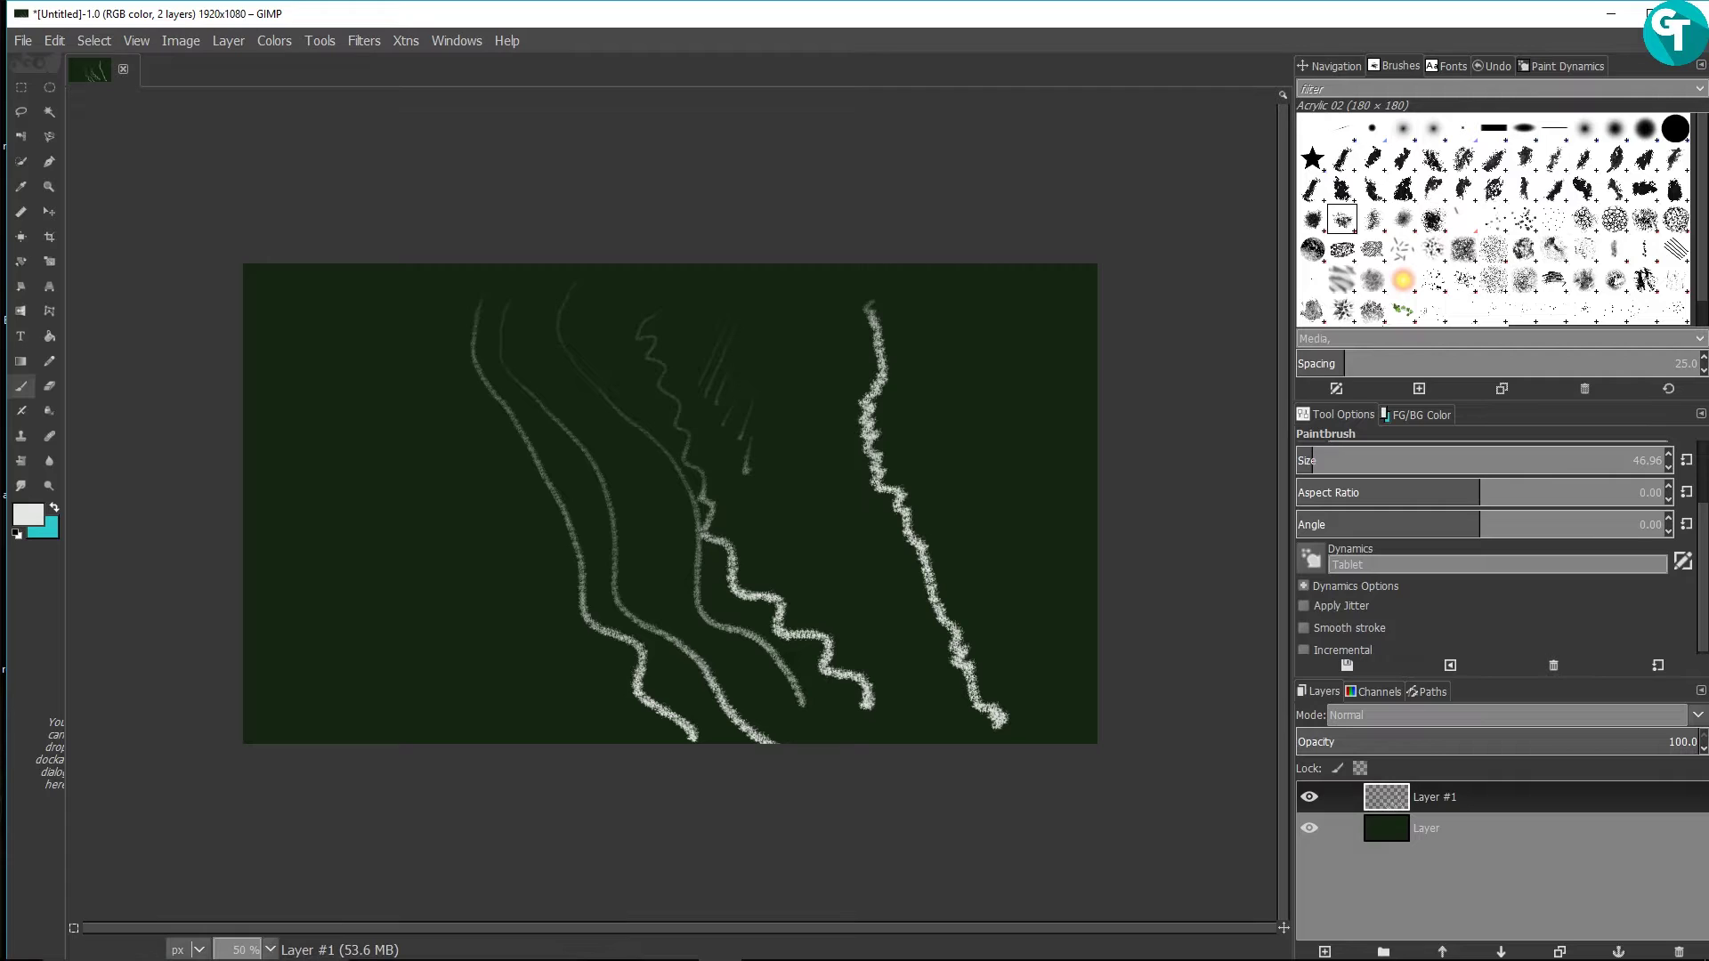
{"action": "left_click", "coordinate": [587, 947]}
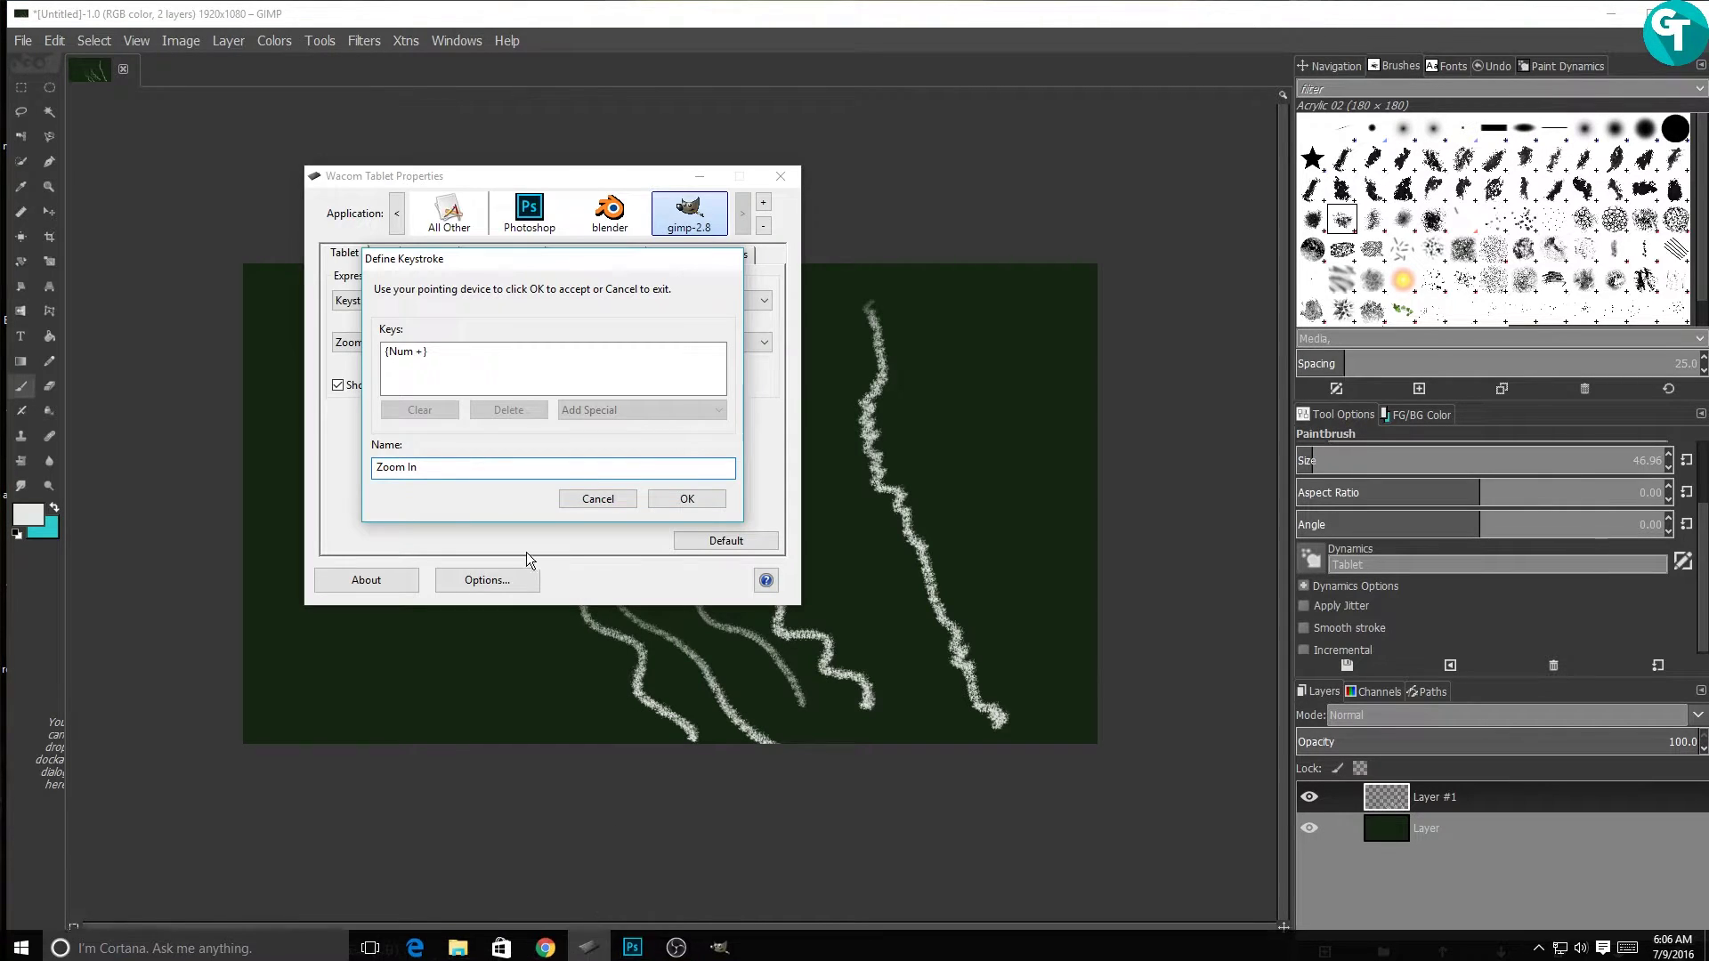
{"action": "left_click", "coordinate": [678, 494]}
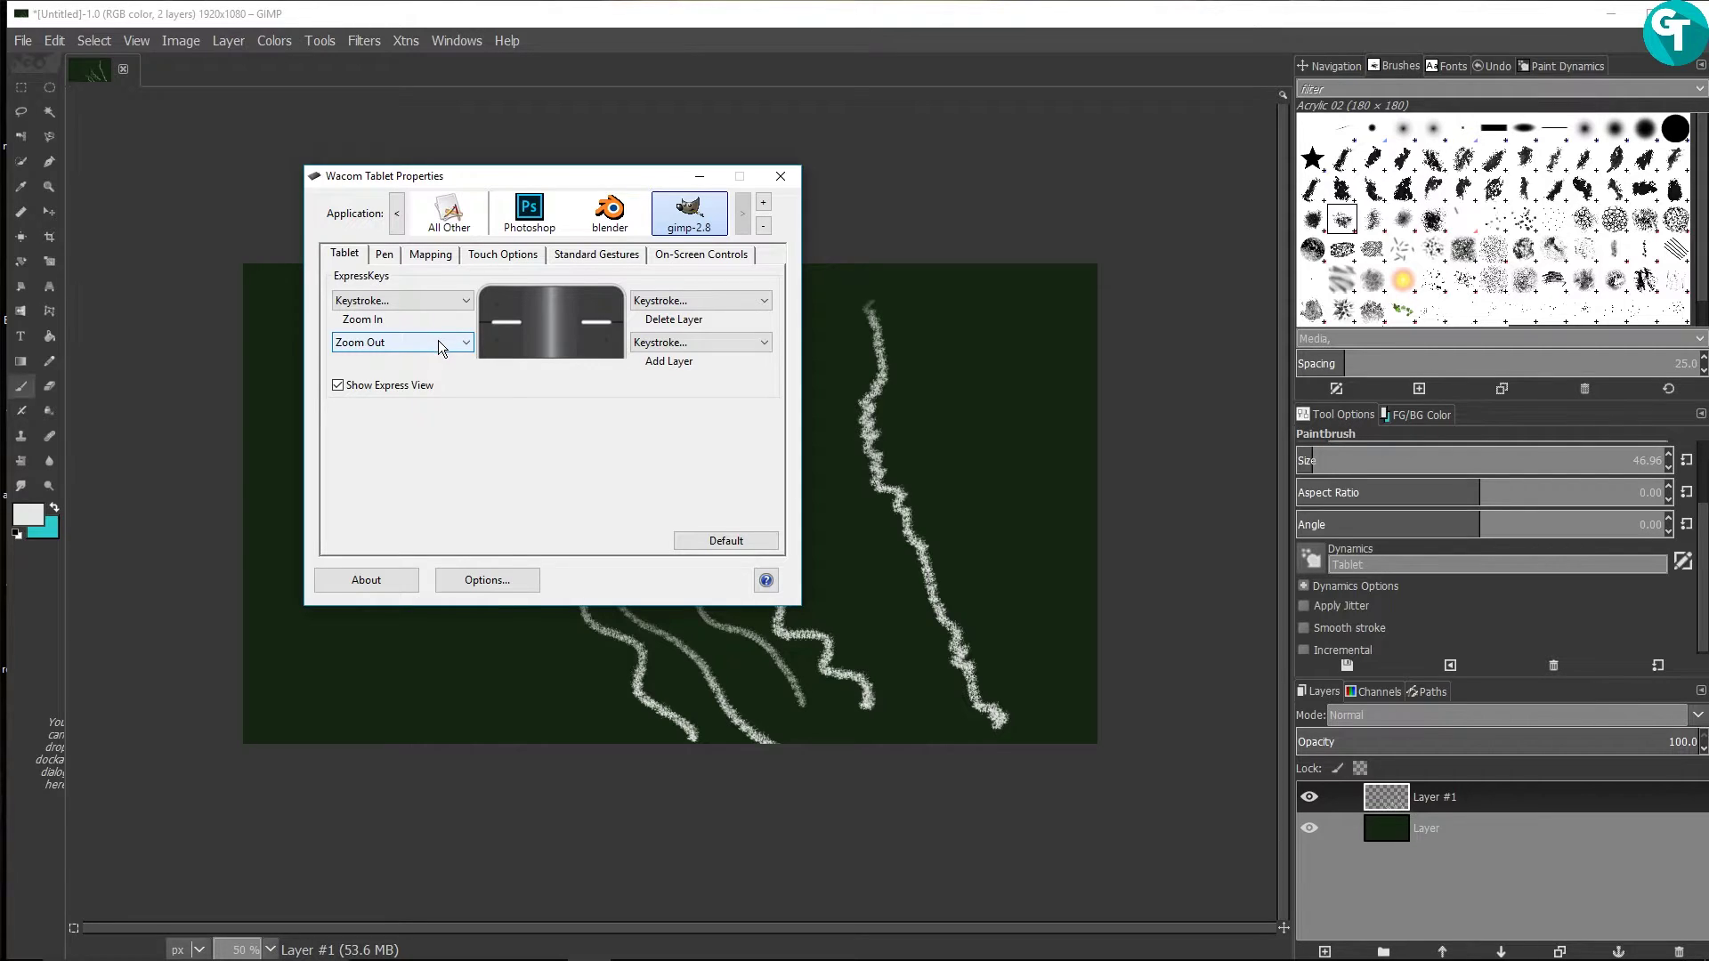
Step: Redefine the lower-left ExpressKey as a keystroke for - and name it "Zooom out"
{"action": "left_click", "coordinate": [438, 341]}
{"action": "left_click", "coordinate": [442, 388]}
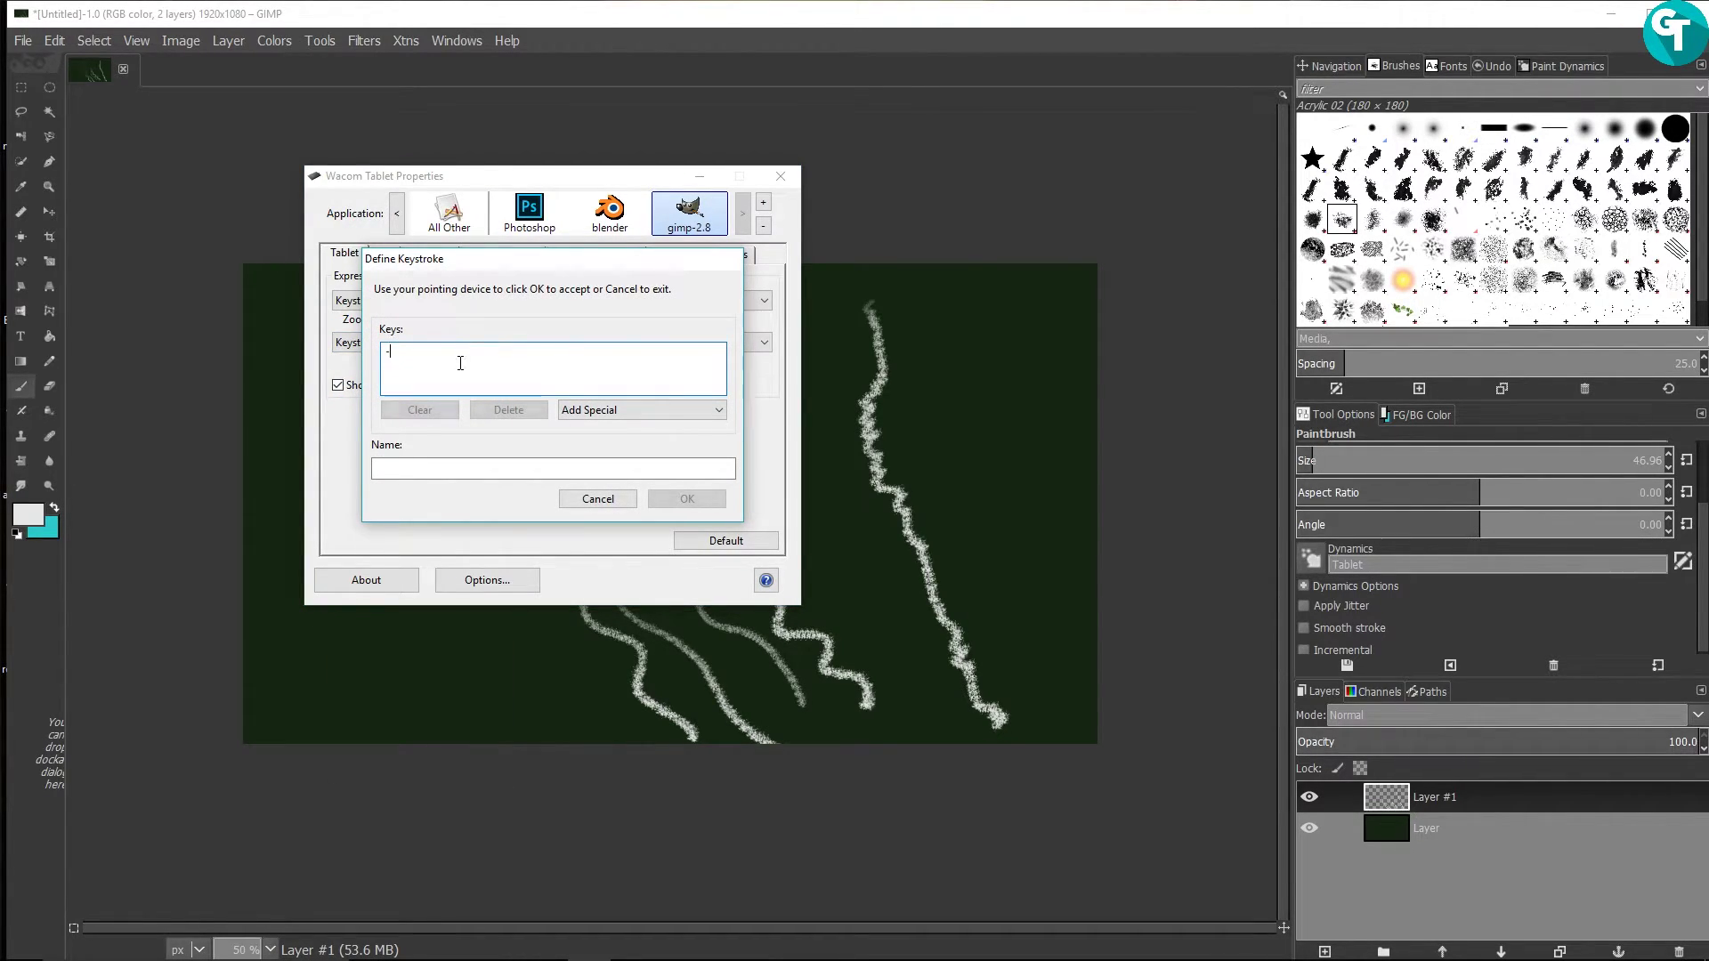
{"action": "type", "text": "-"}
{"action": "left_click", "coordinate": [436, 469]}
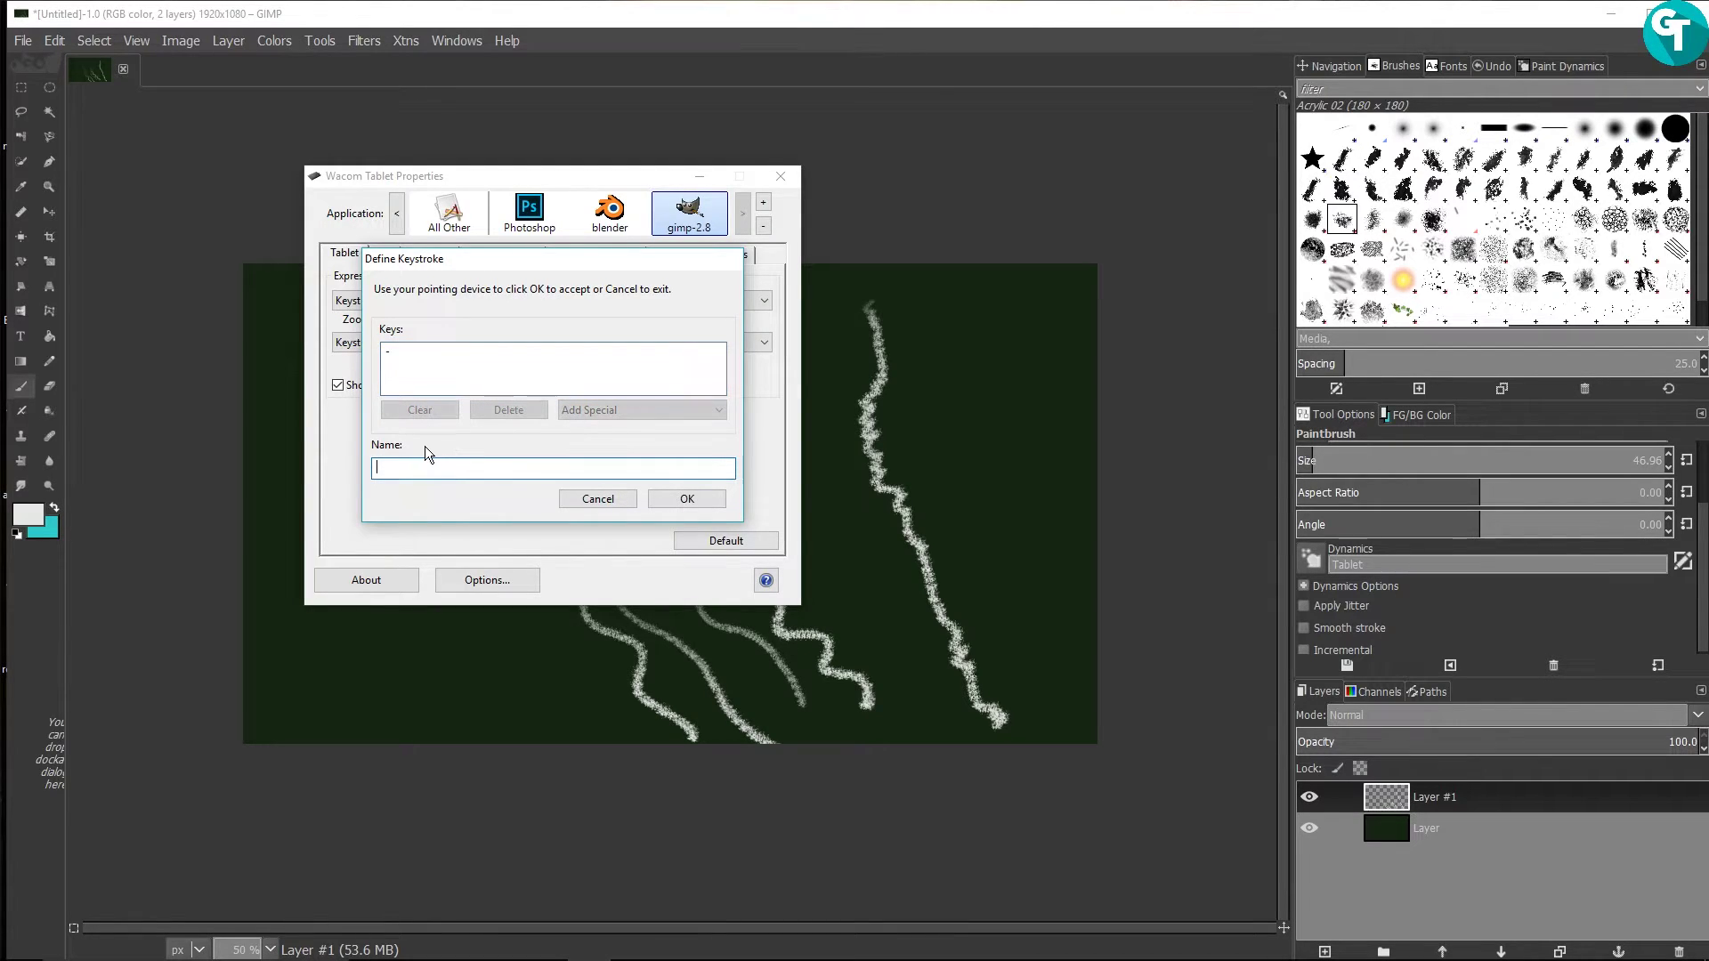
{"action": "type", "text": "Zooom out"}
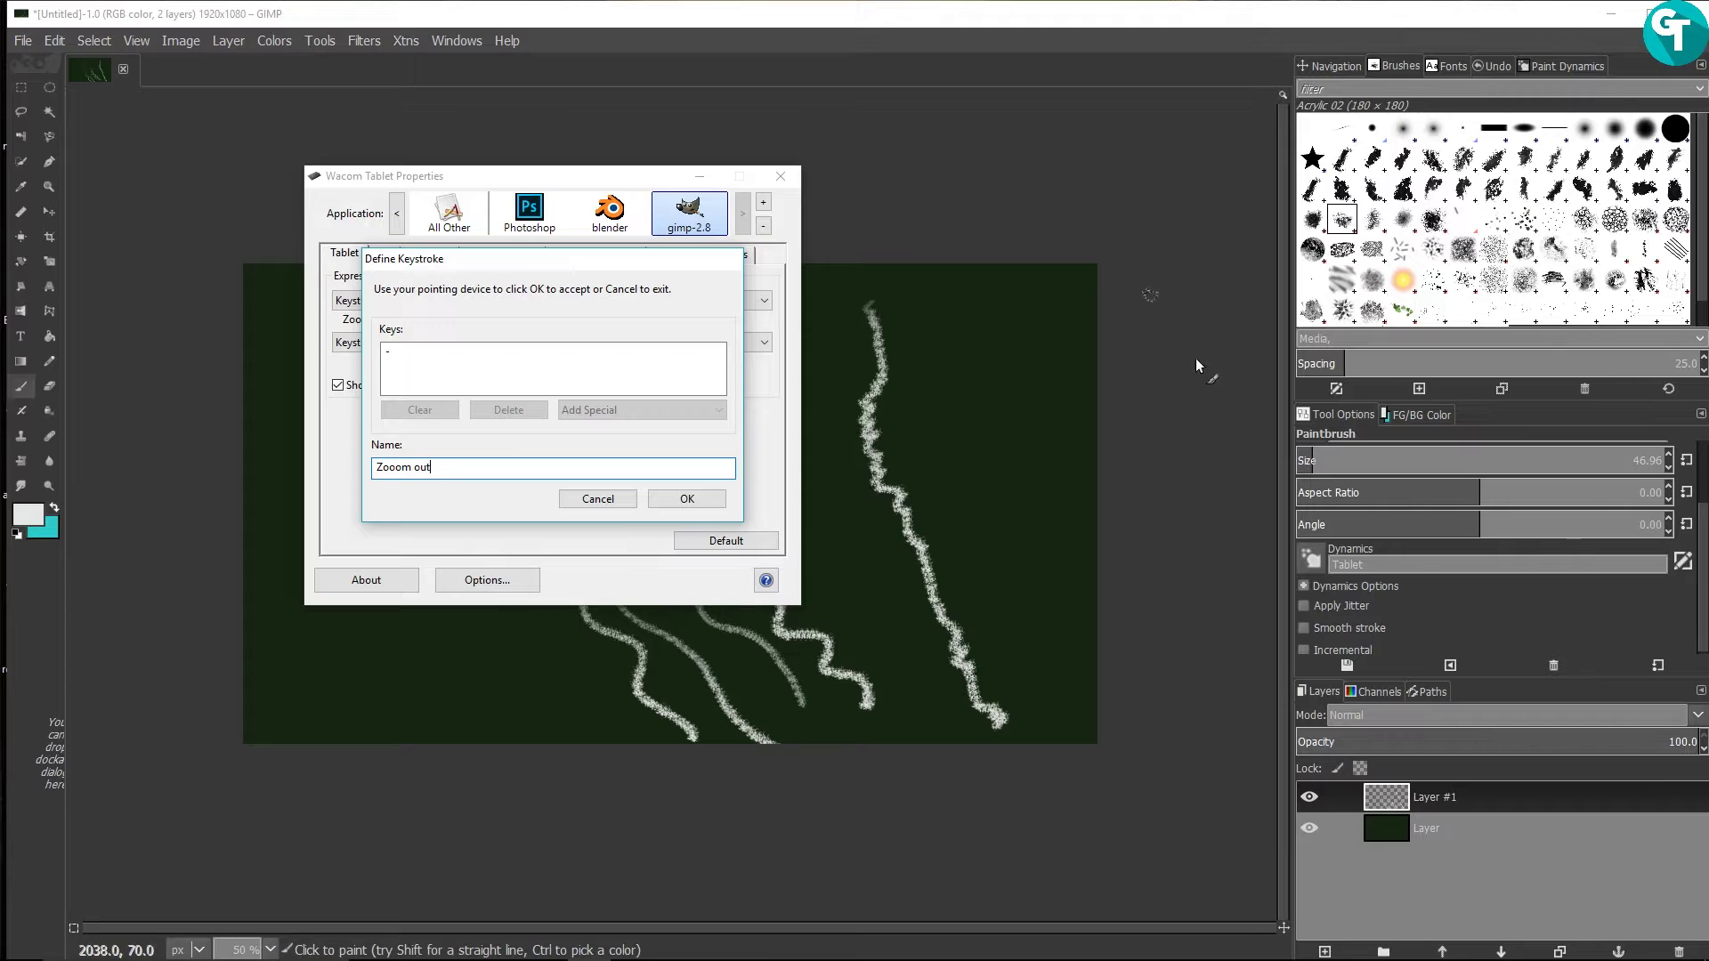
{"action": "left_click", "coordinate": [680, 497]}
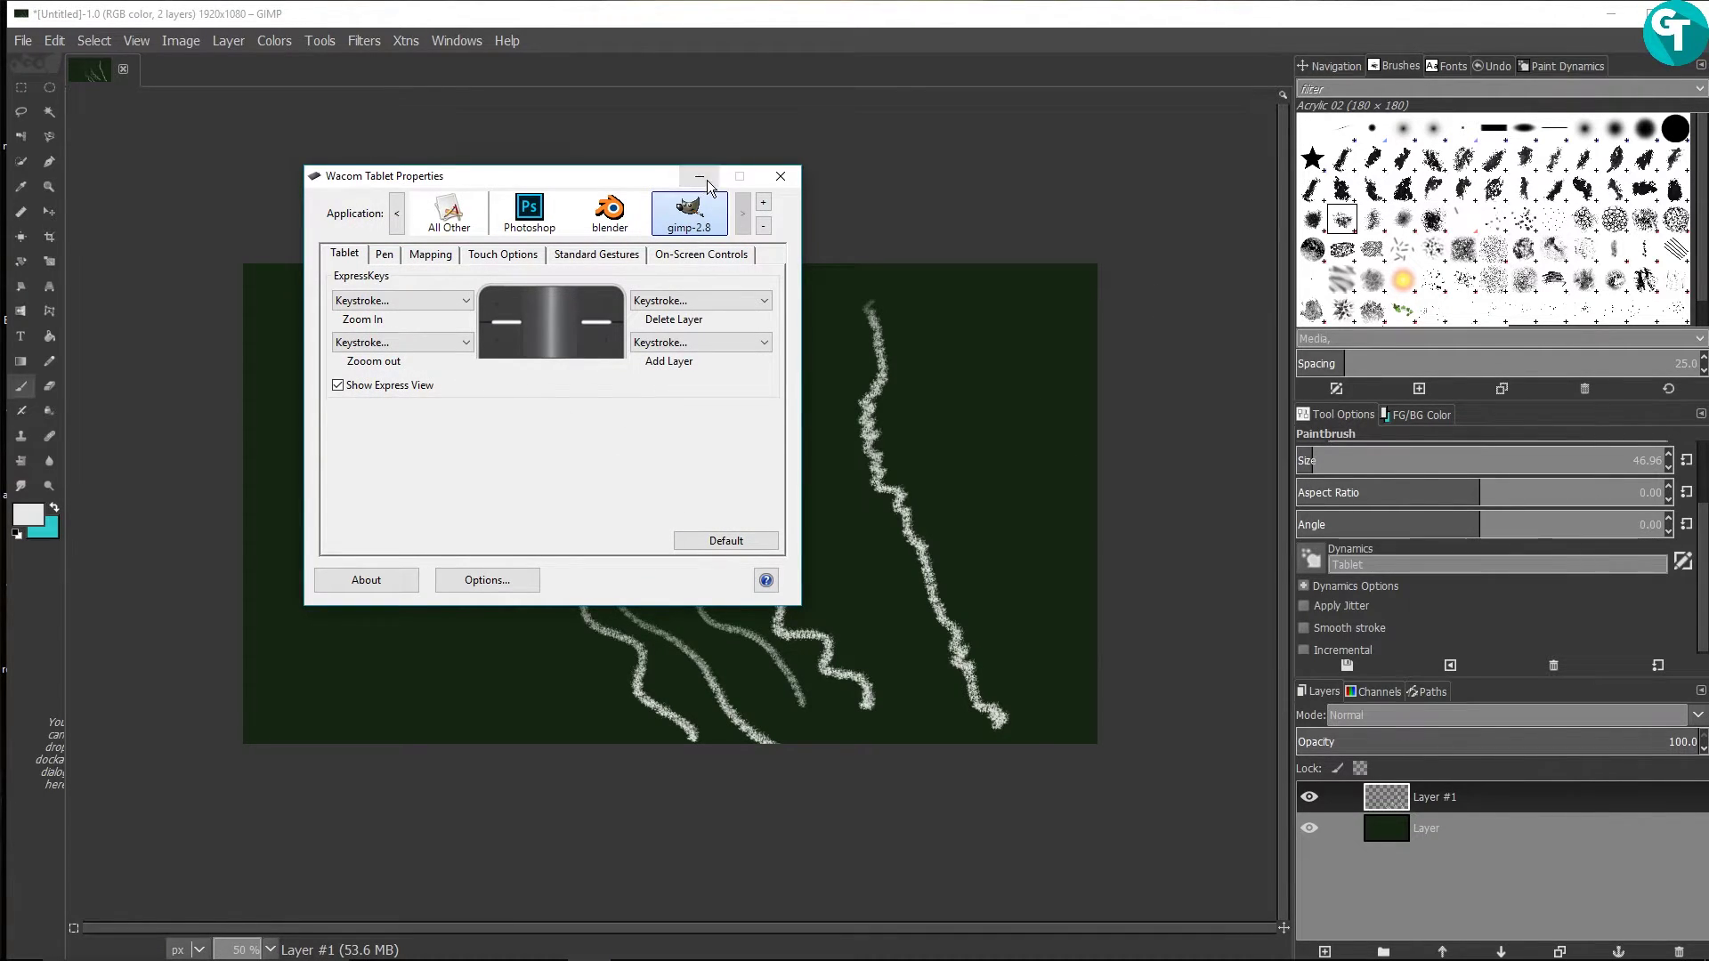
Step: Return to GIMP, paint a scribble mid-canvas and test zooming in and out repeatedly with the Zoom In and Zooom out ExpressKeys
{"action": "left_click", "coordinate": [781, 175]}
{"action": "mouse_move", "coordinate": [707, 363]}
{"action": "left_mouse_down"}
{"action": "mouse_move", "coordinate": [730, 434]}
{"action": "mouse_move", "coordinate": [792, 478]}
{"action": "mouse_move", "coordinate": [796, 521]}
{"action": "left_mouse_up"}
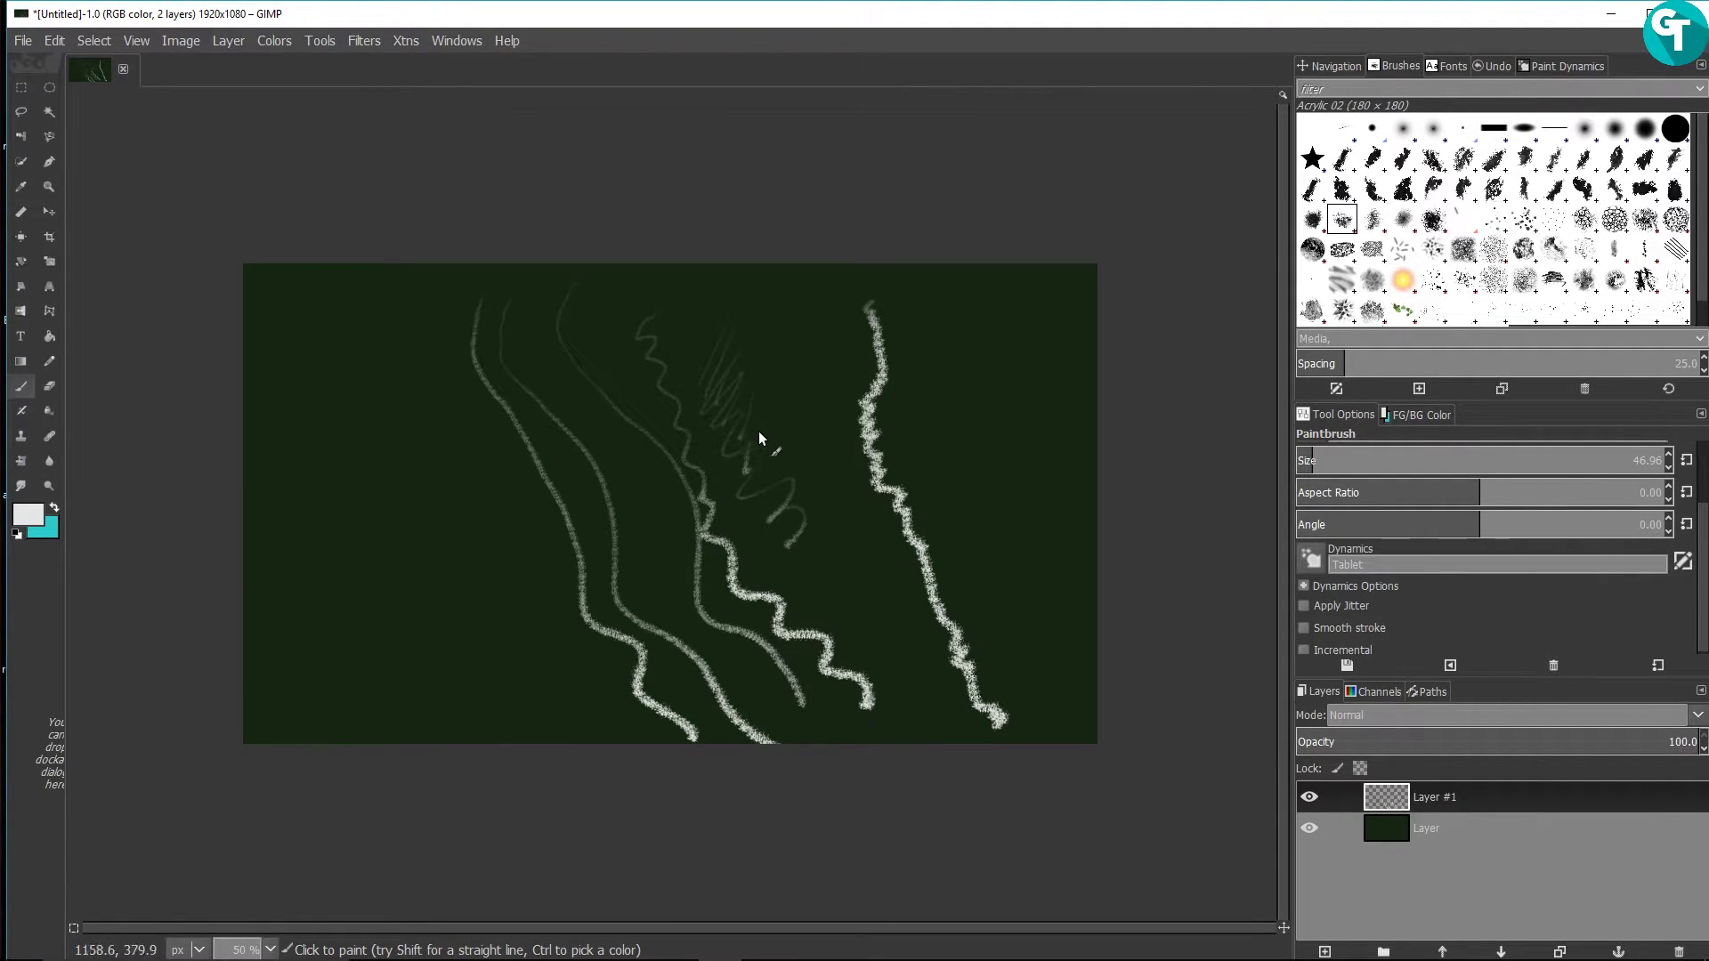
{"action": "key", "text": "plus"}
{"action": "key", "text": "plus"}
{"action": "key", "text": "plus"}
{"action": "key", "text": "plus"}
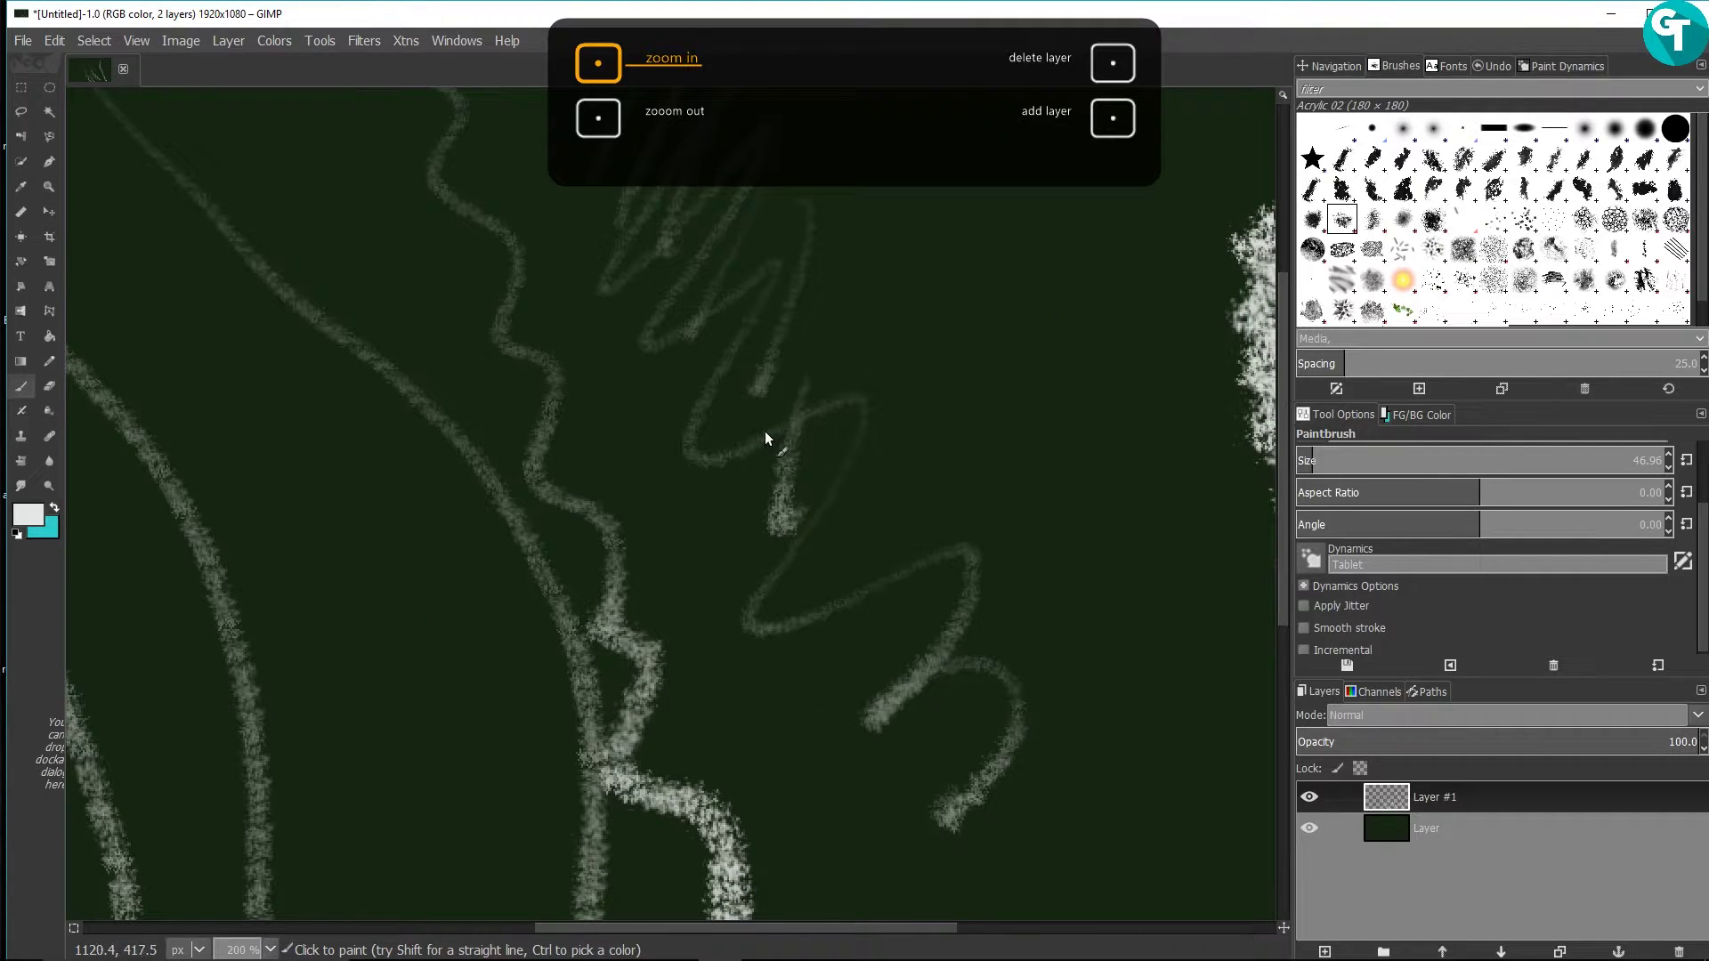
{"action": "key", "text": "minus"}
{"action": "key", "text": "minus"}
{"action": "key", "text": "minus"}
{"action": "key", "text": "minus"}
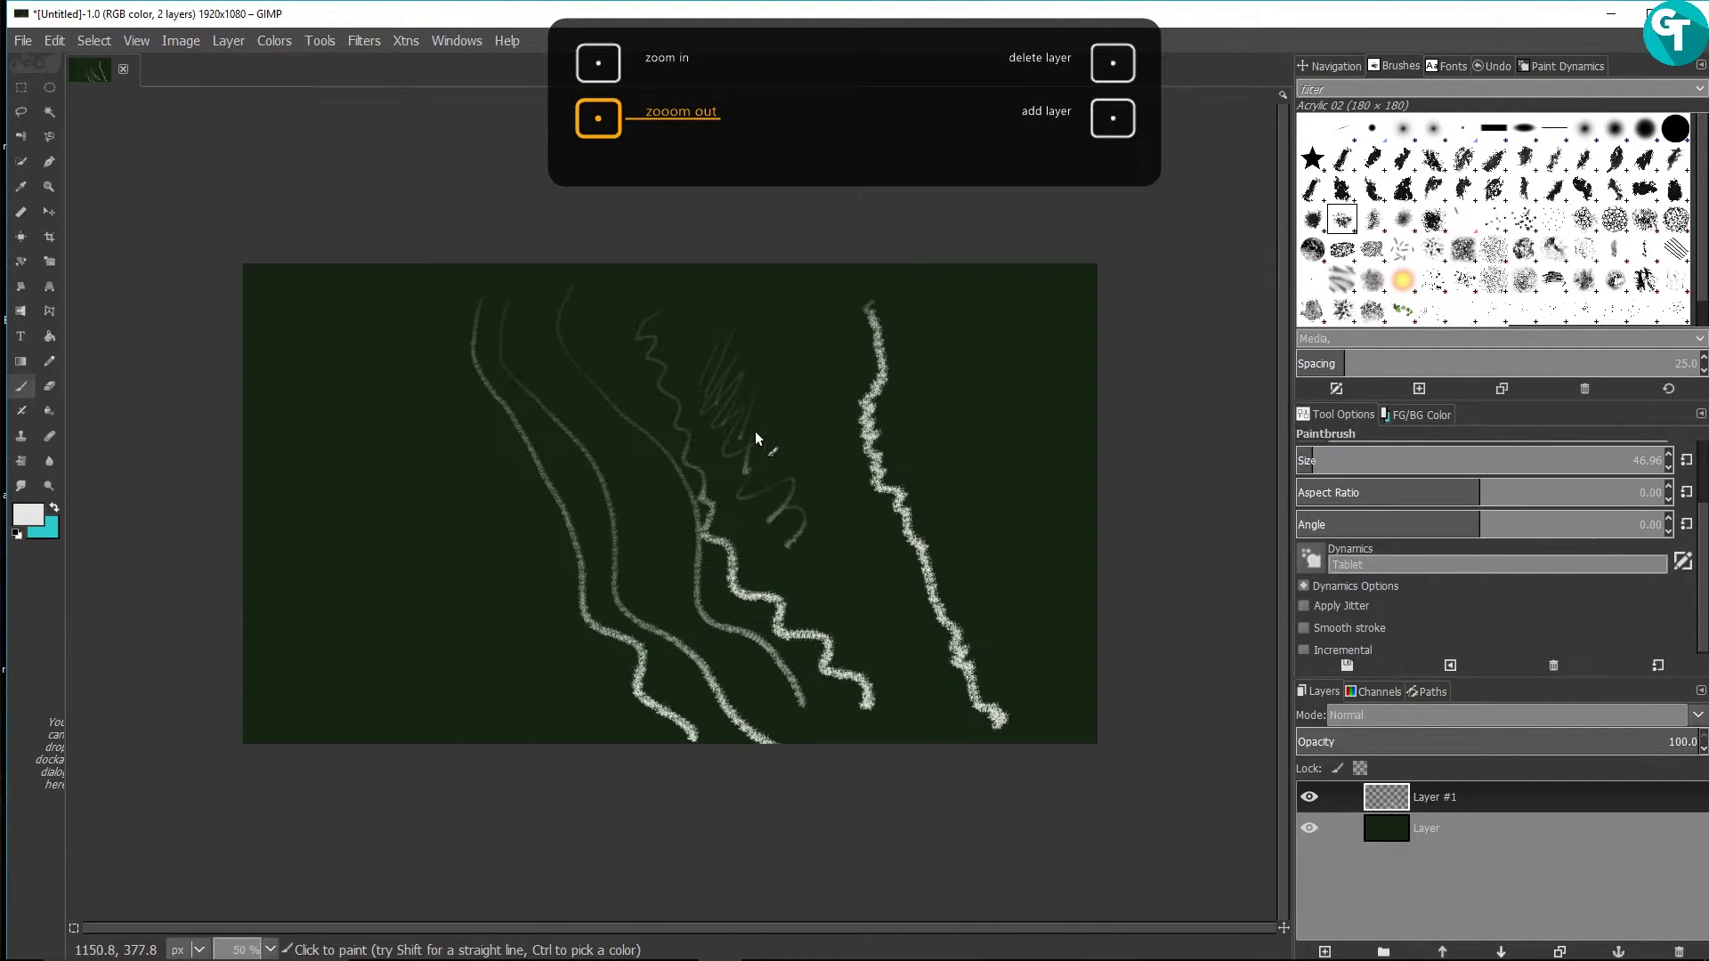
{"action": "key", "text": "plus"}
{"action": "key", "text": "plus"}
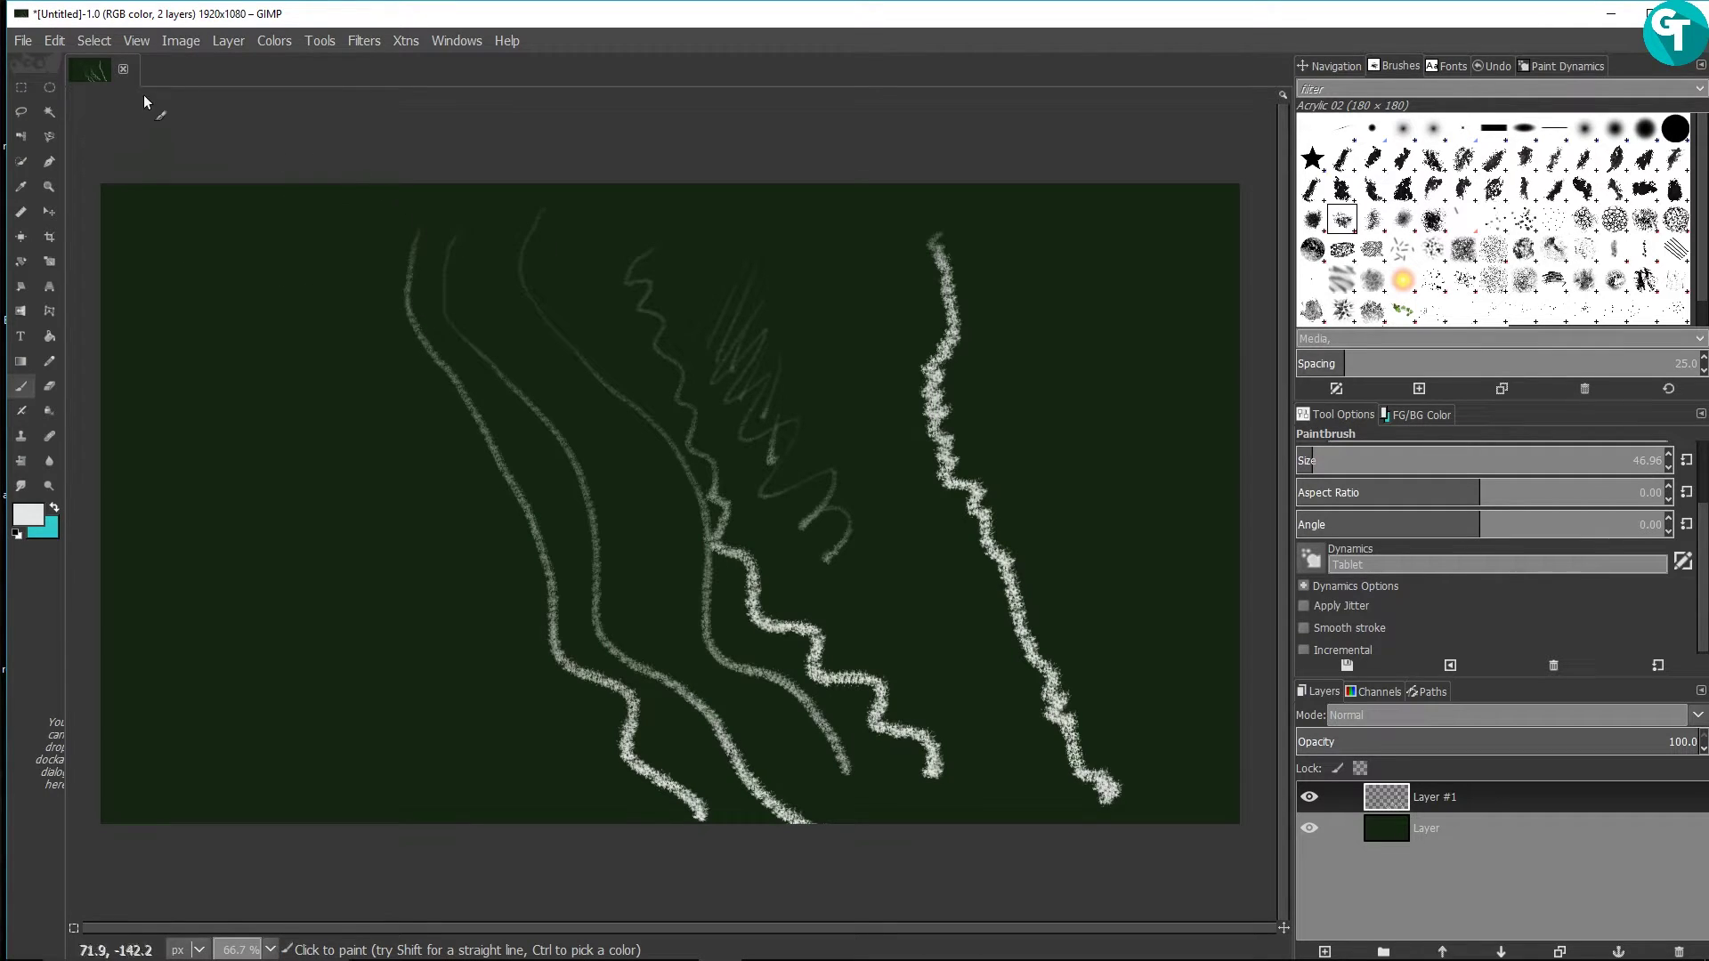
Step: Find "zoom in" in the keyboard shortcuts configuration and assign + to the view-zoom-in action
{"action": "left_click", "coordinate": [54, 41]}
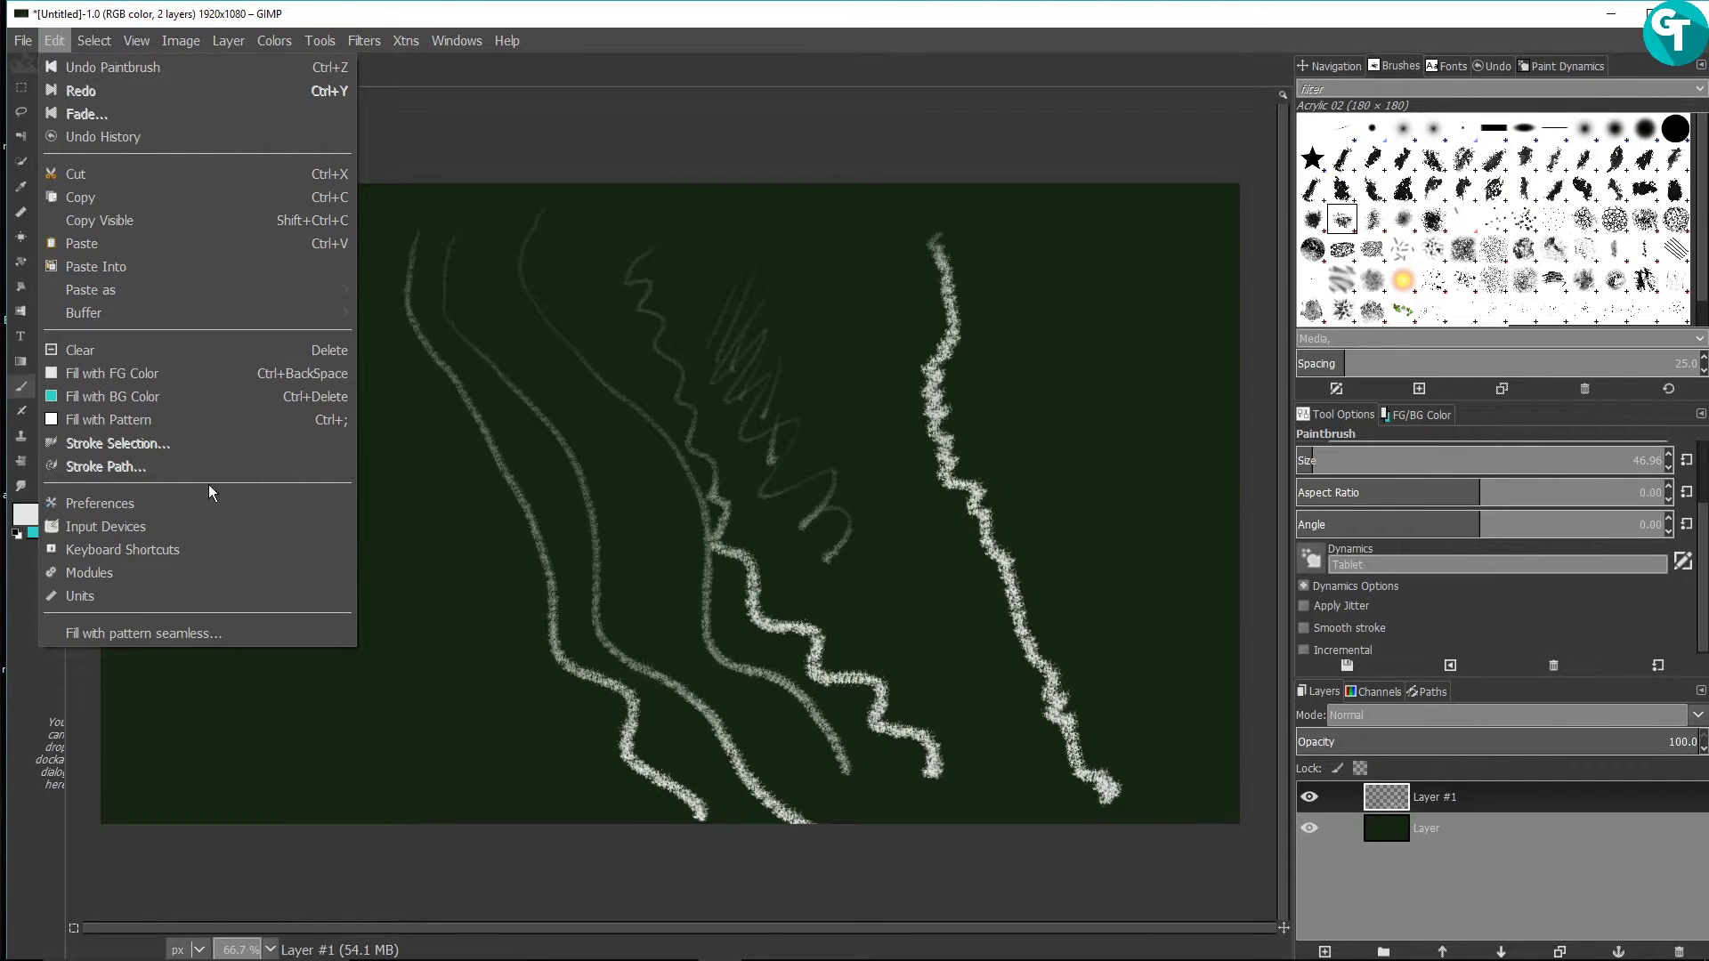
{"action": "left_click", "coordinate": [221, 552]}
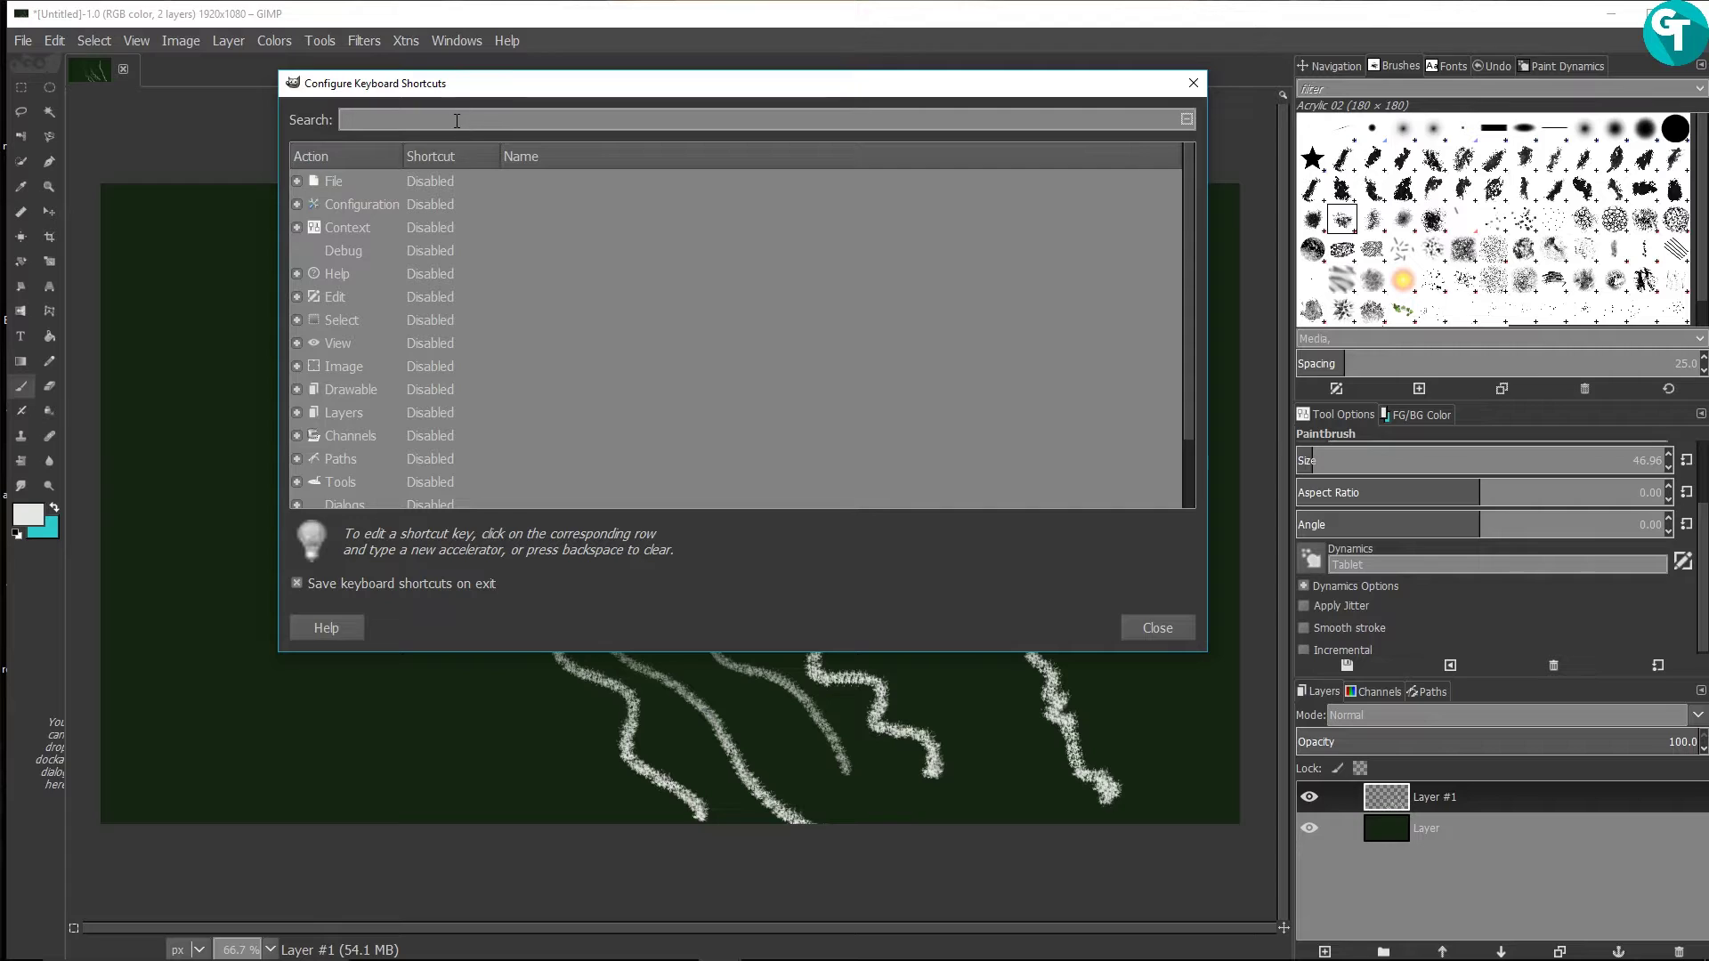
{"action": "type", "text": "zoom in"}
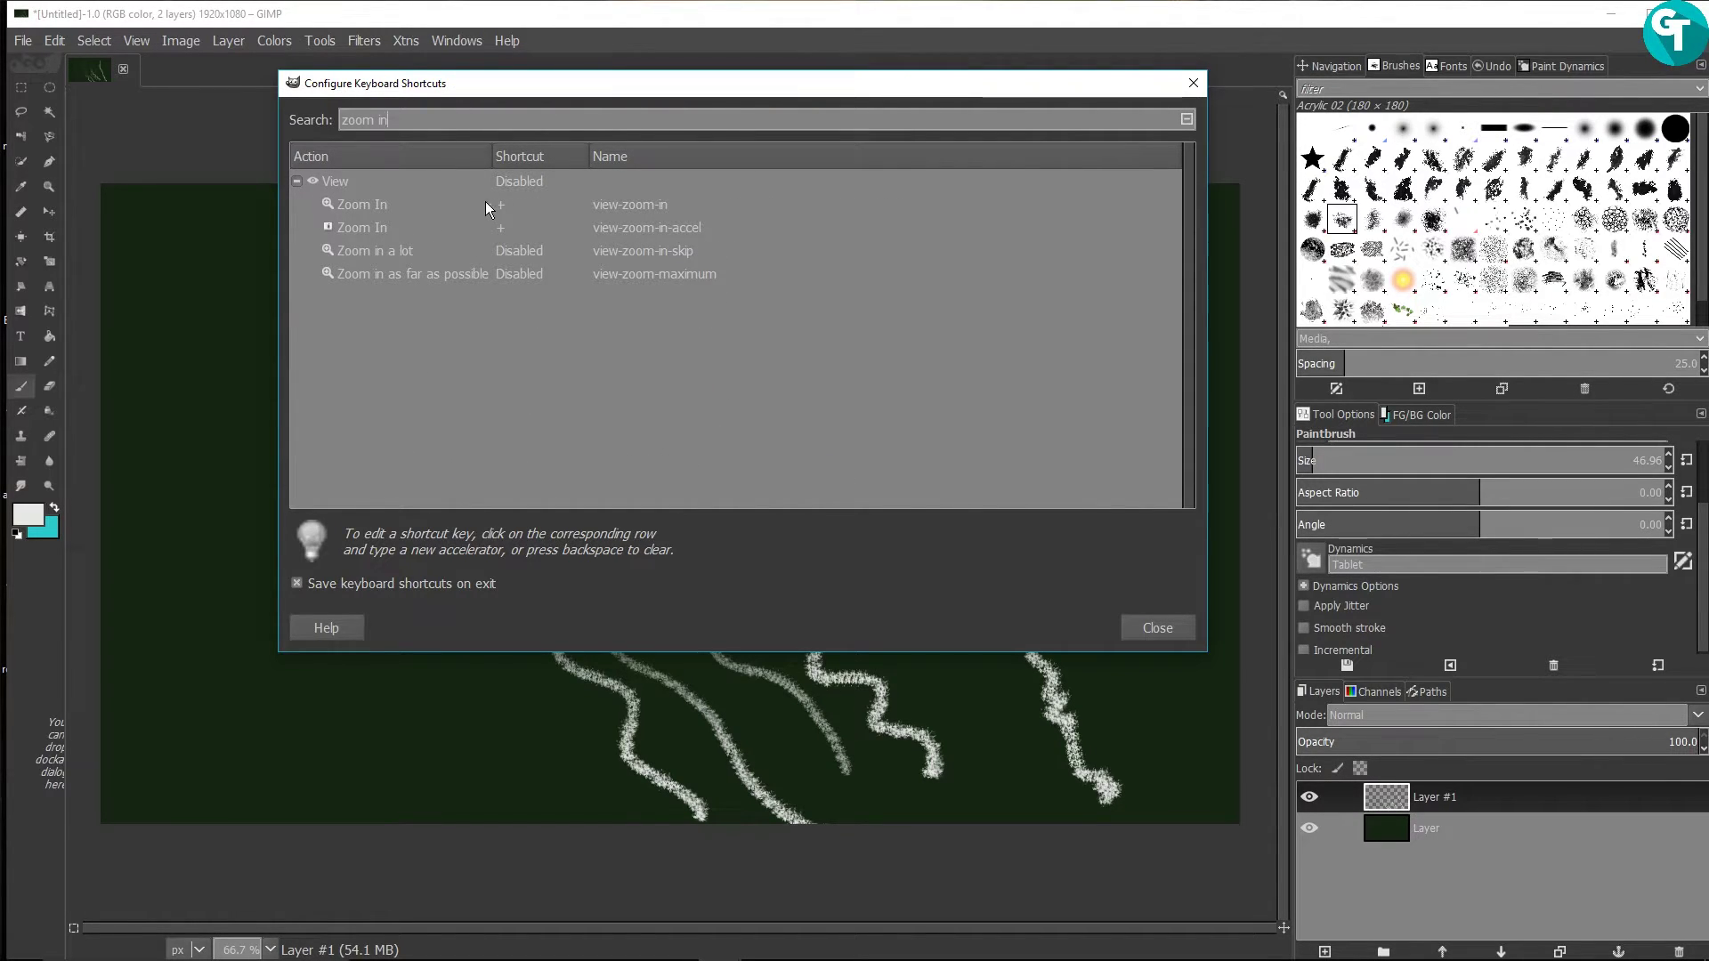
{"action": "left_click", "coordinate": [430, 205]}
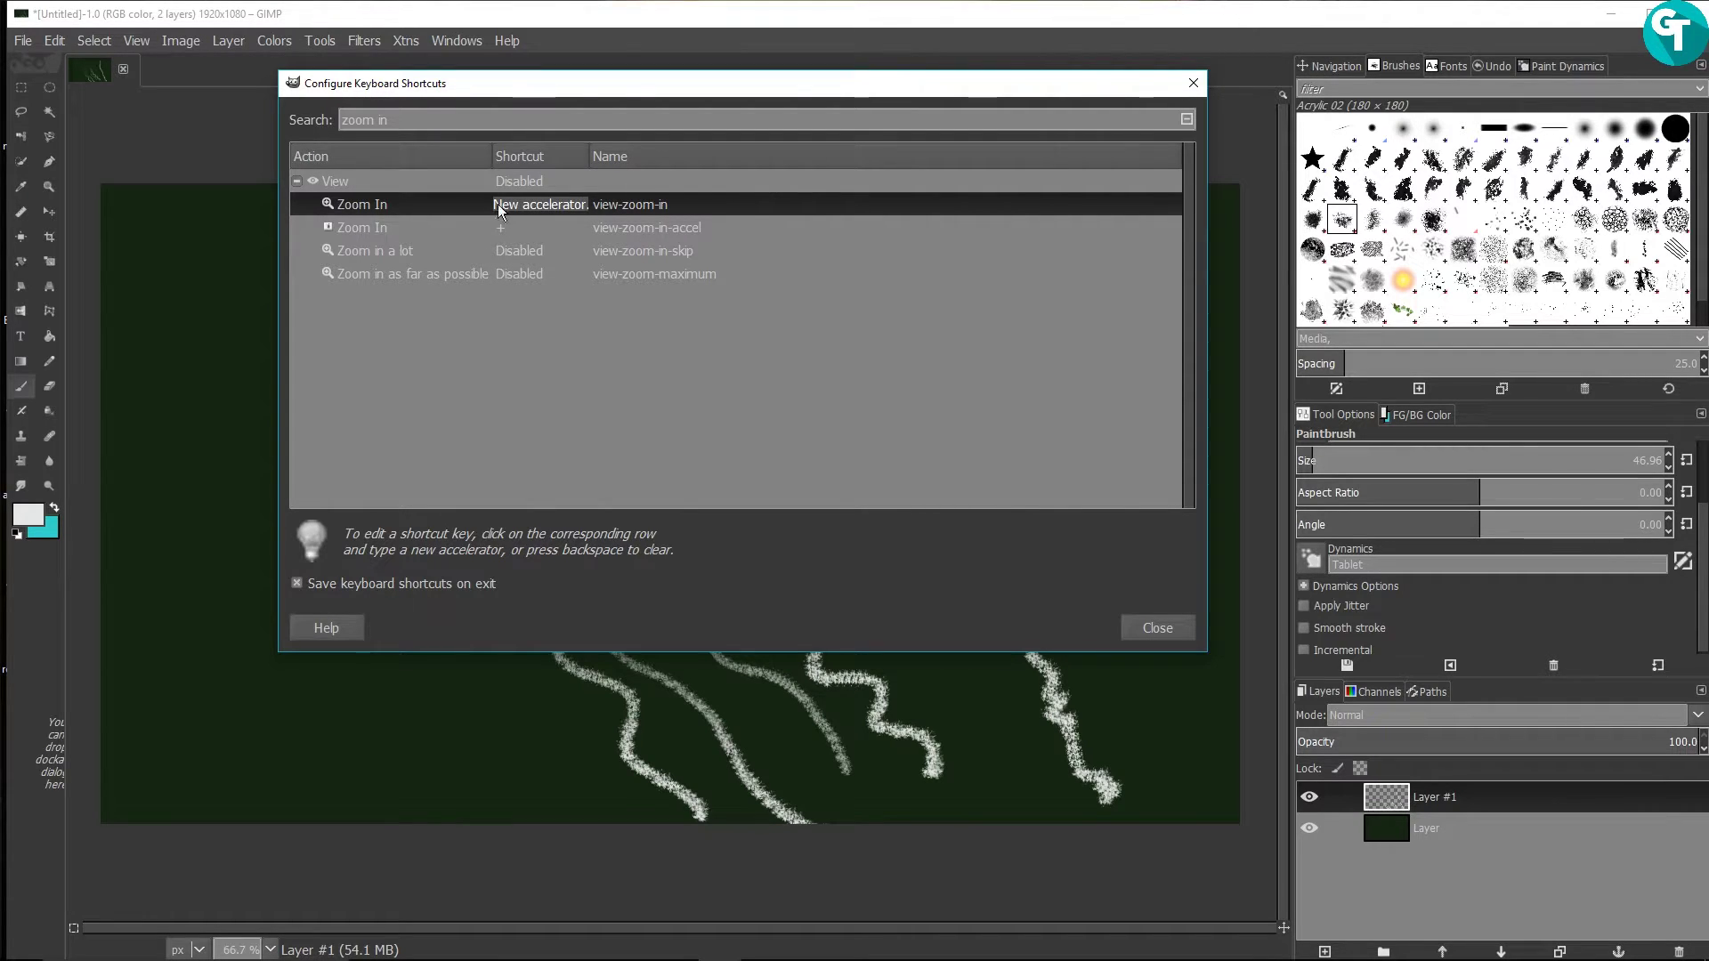
{"action": "key", "text": "plus"}
{"action": "left_click", "coordinate": [1136, 629]}
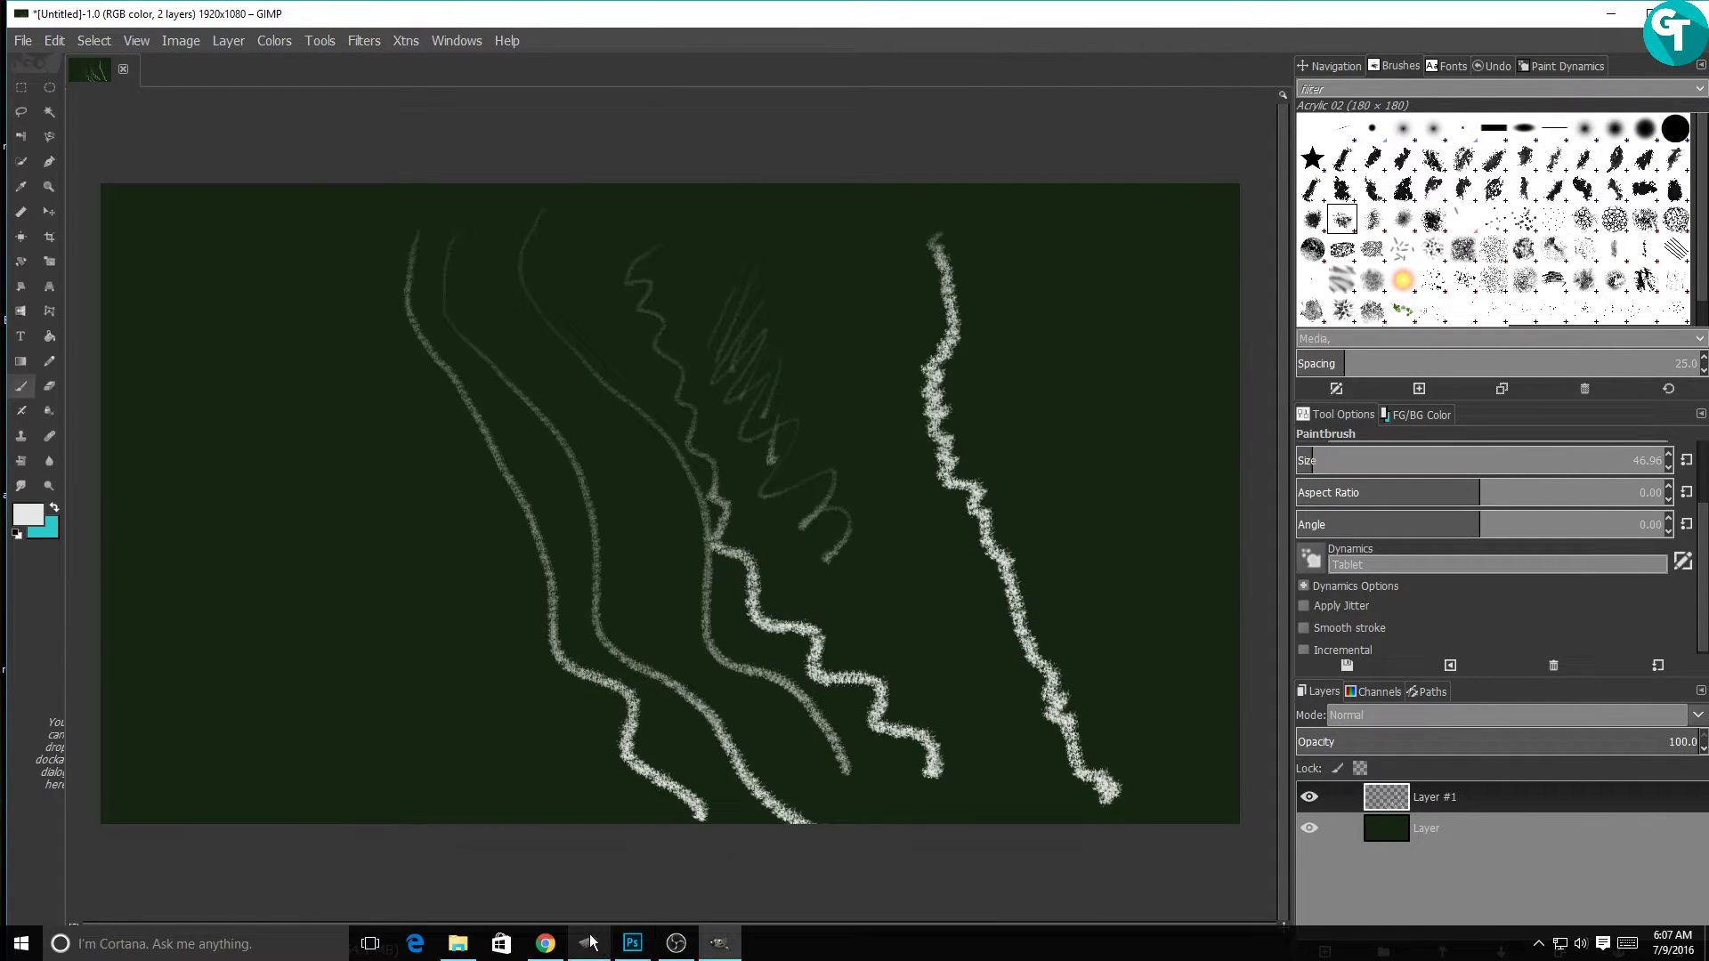
Step: Check the ExpressKeys in Wacom Tablet Properties, then back in GIMP paint a short faint stroke and test both zoom keys
{"action": "left_click", "coordinate": [589, 941]}
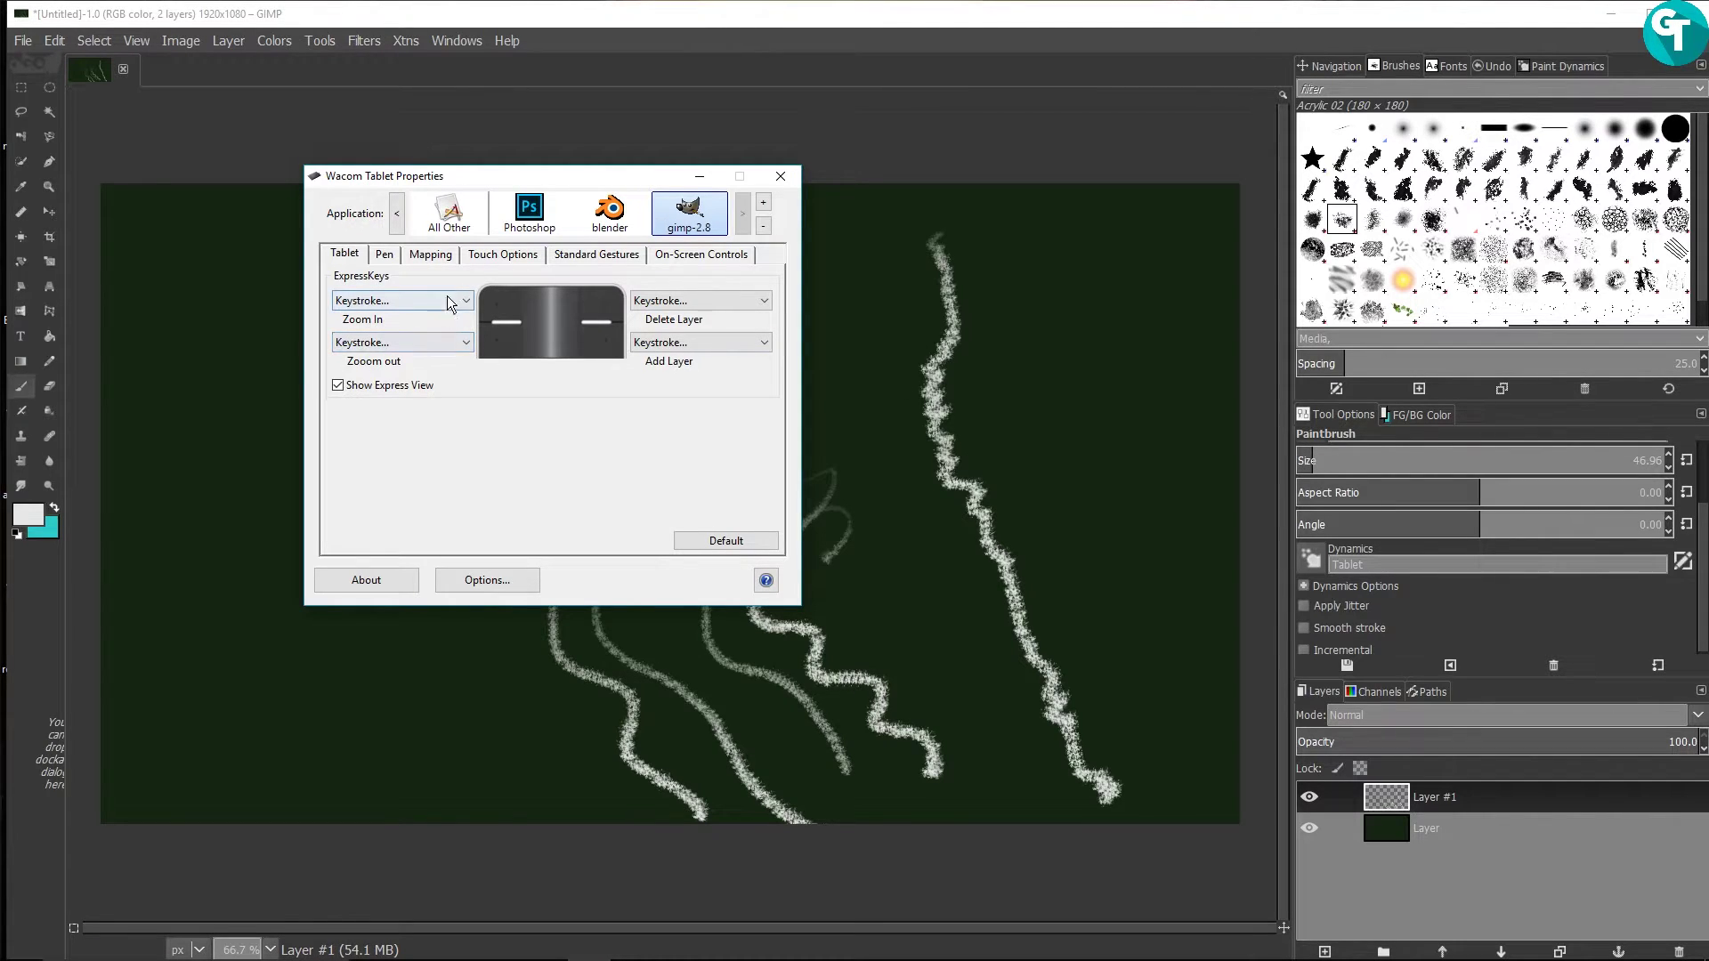
{"action": "left_click", "coordinate": [934, 235]}
{"action": "left_click_drag", "start_coordinate": [879, 231], "coordinate": [835, 314]}
{"action": "key", "text": "plus"}
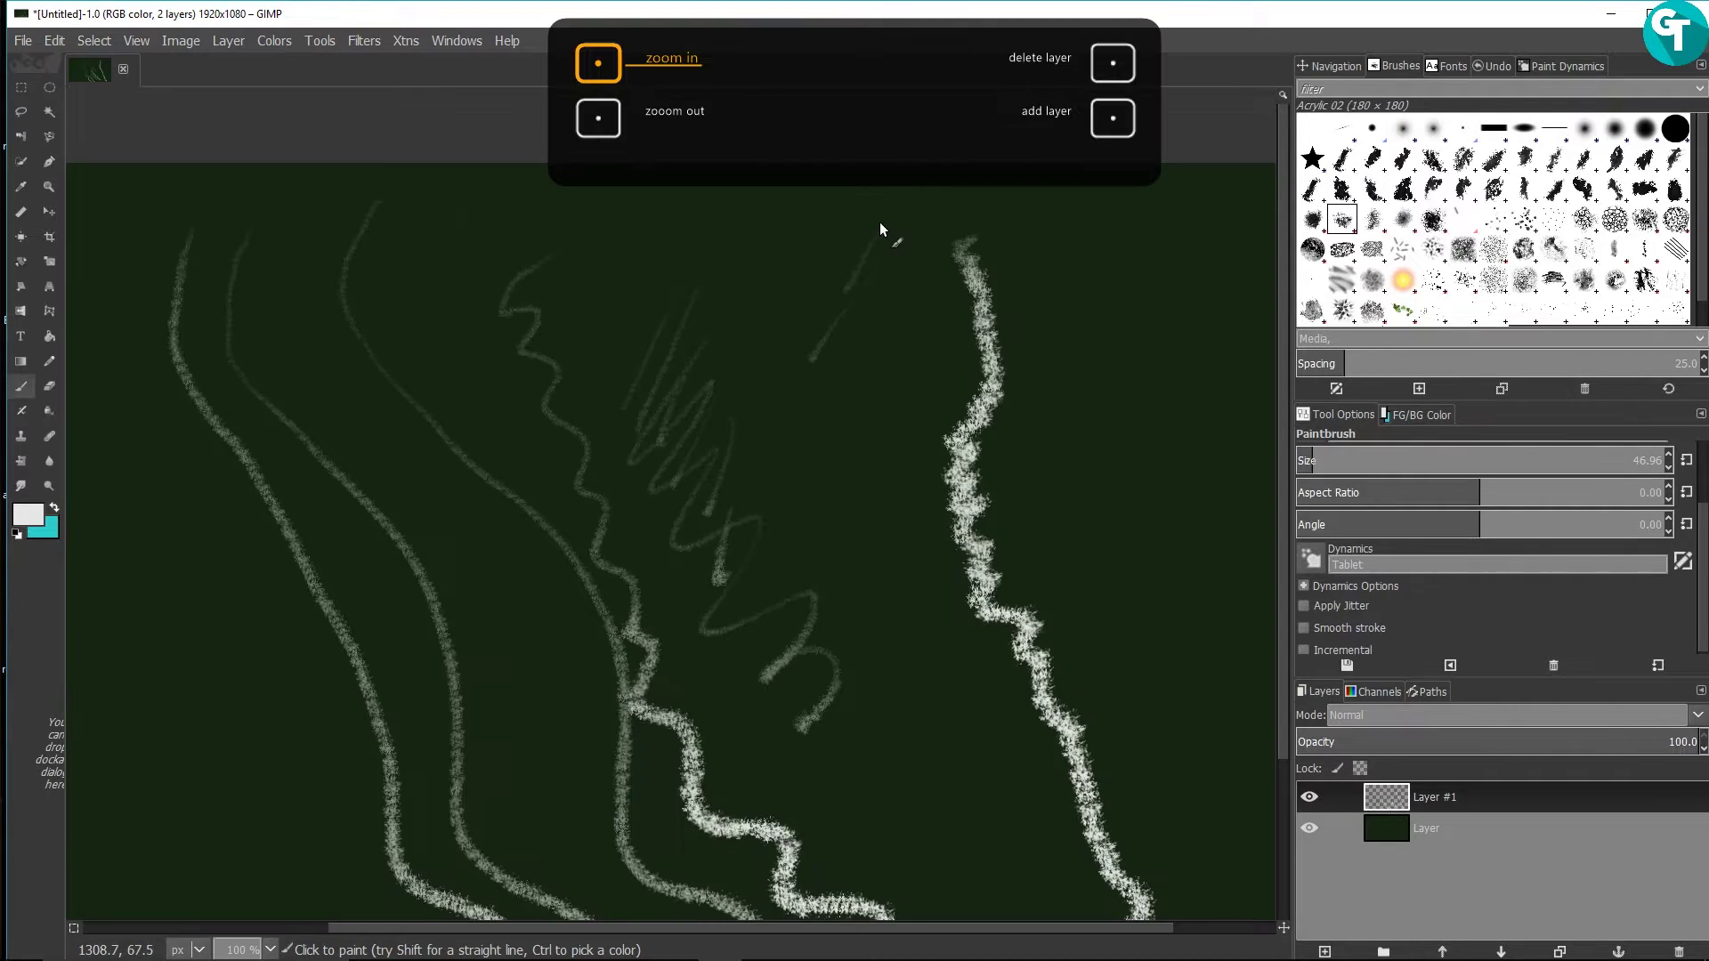
{"action": "key", "text": "minus"}
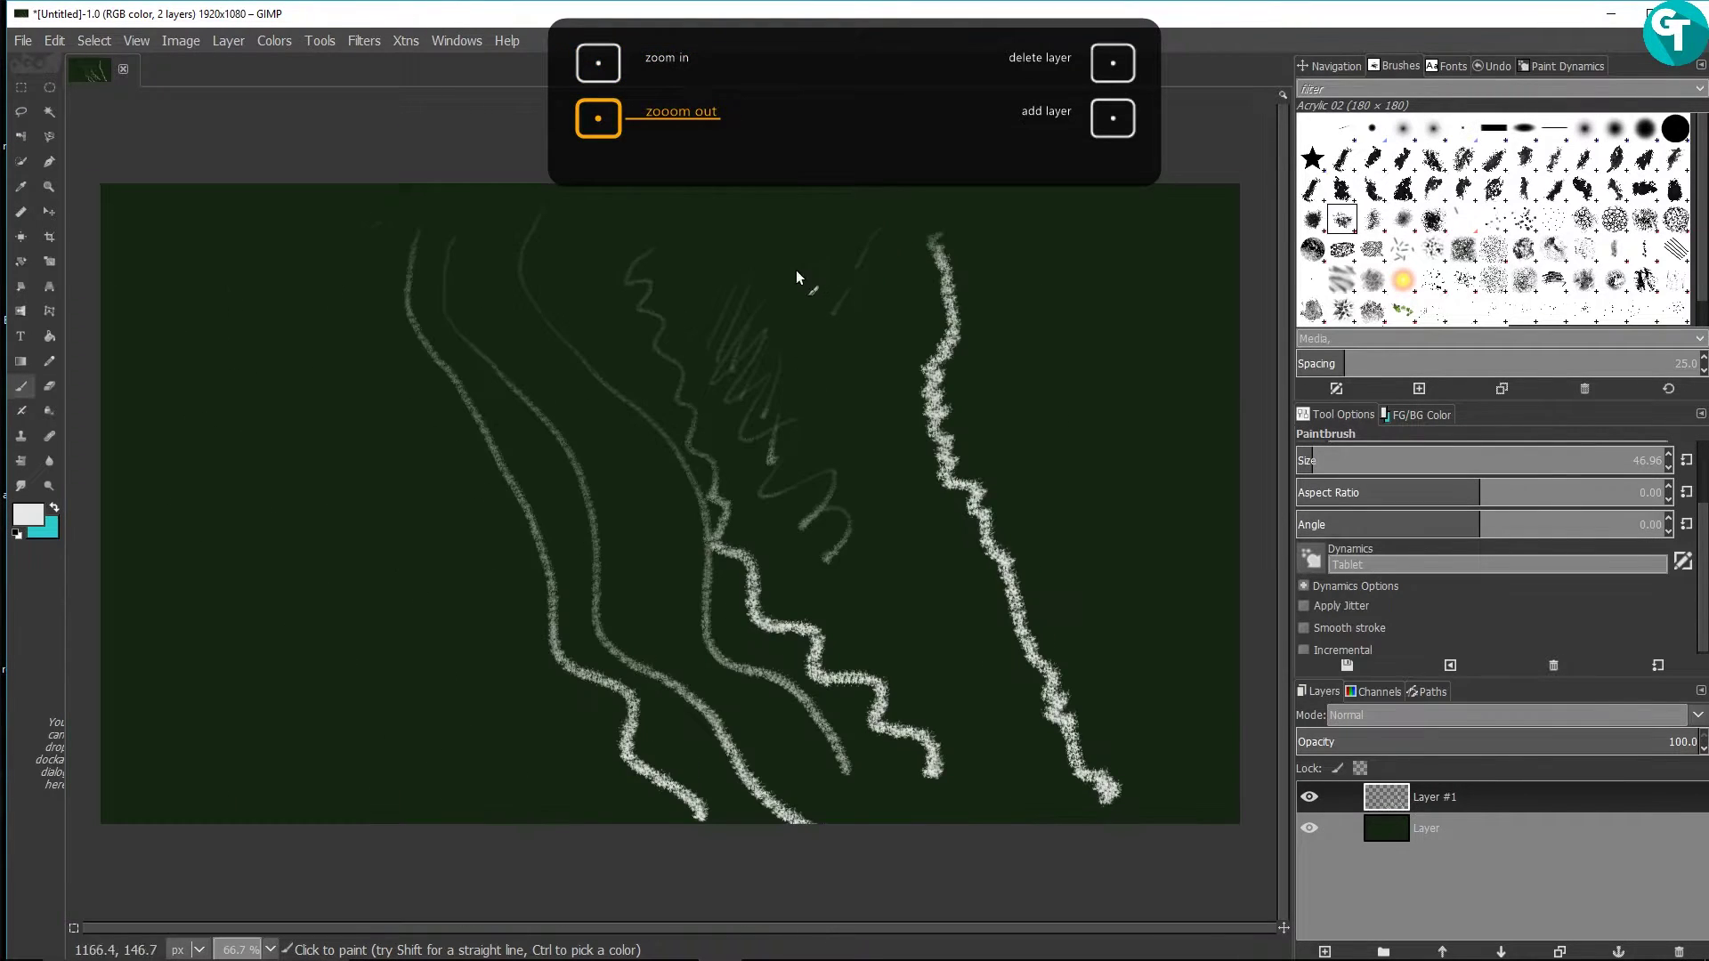
Step: Test panning the canvas with the pen and opening and dismissing the canvas context menu
{"action": "mouse_move", "coordinate": [741, 439]}
{"action": "left_mouse_down"}
{"action": "mouse_move", "coordinate": [756, 406]}
{"action": "mouse_move", "coordinate": [713, 417]}
{"action": "mouse_move", "coordinate": [717, 390]}
{"action": "mouse_move", "coordinate": [736, 446]}
{"action": "mouse_move", "coordinate": [734, 407]}
{"action": "mouse_move", "coordinate": [760, 377]}
{"action": "mouse_move", "coordinate": [744, 399]}
{"action": "mouse_move", "coordinate": [728, 375]}
{"action": "mouse_move", "coordinate": [728, 456]}
{"action": "mouse_move", "coordinate": [788, 444]}
{"action": "mouse_move", "coordinate": [751, 399]}
{"action": "left_mouse_up"}
{"action": "right_click", "coordinate": [753, 415]}
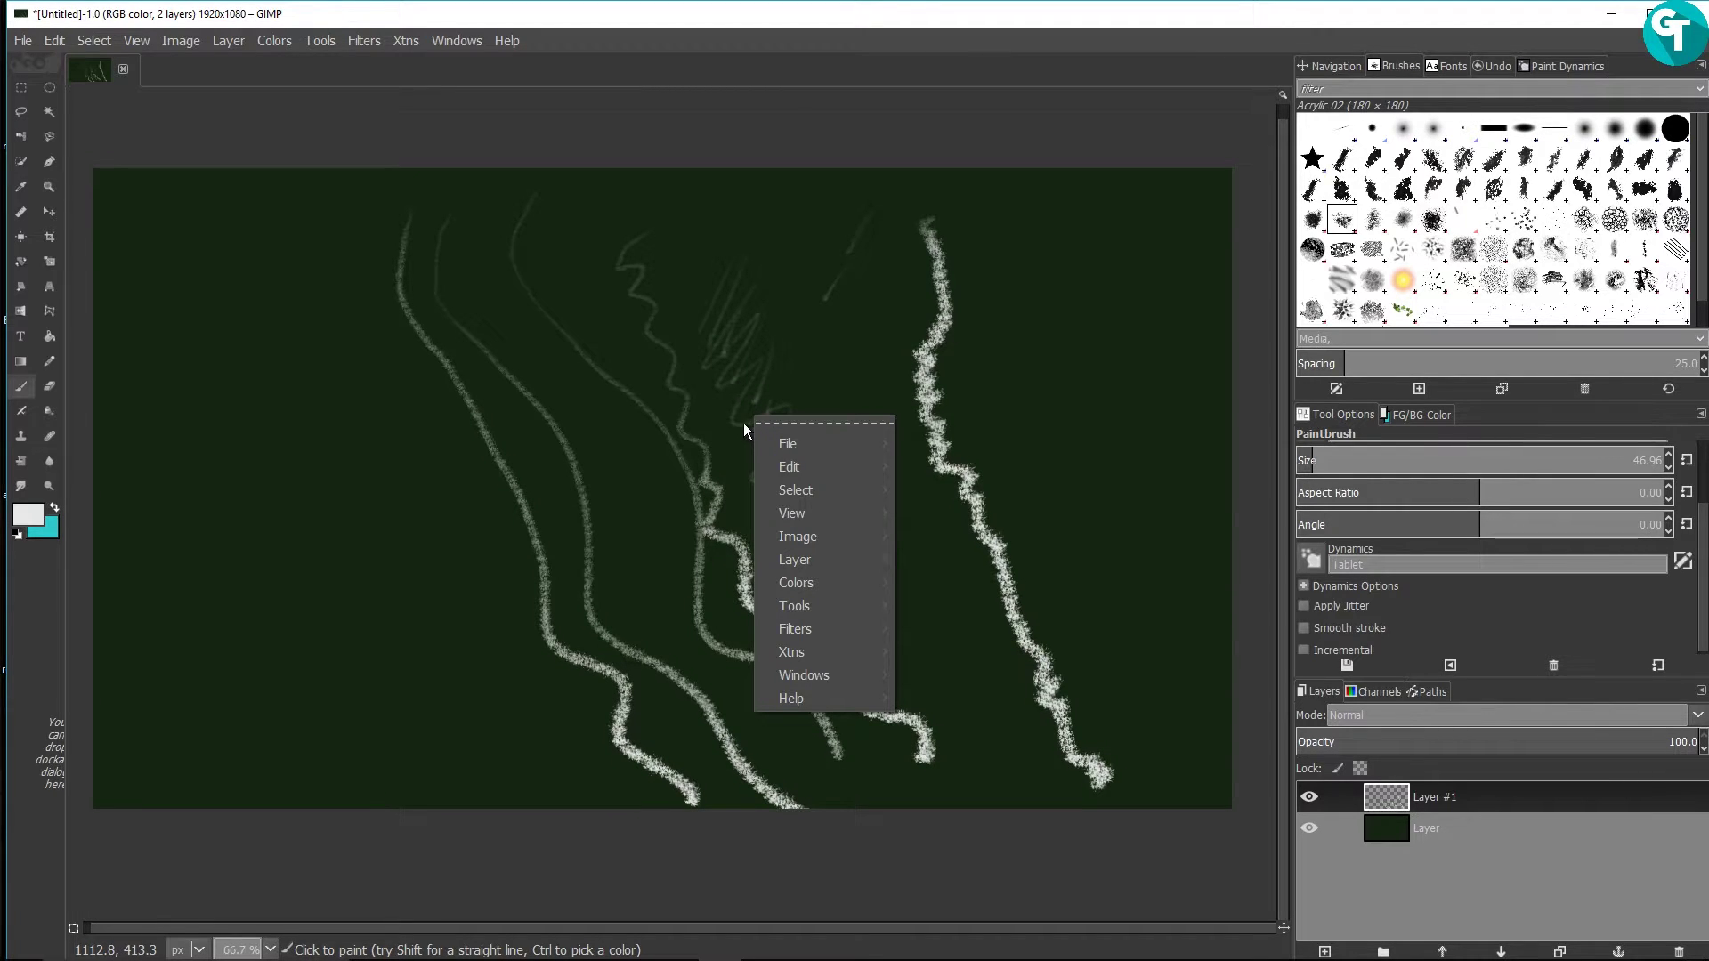
{"action": "left_click", "coordinate": [758, 379]}
{"action": "left_click_drag", "start_coordinate": [746, 376], "coordinate": [764, 373]}
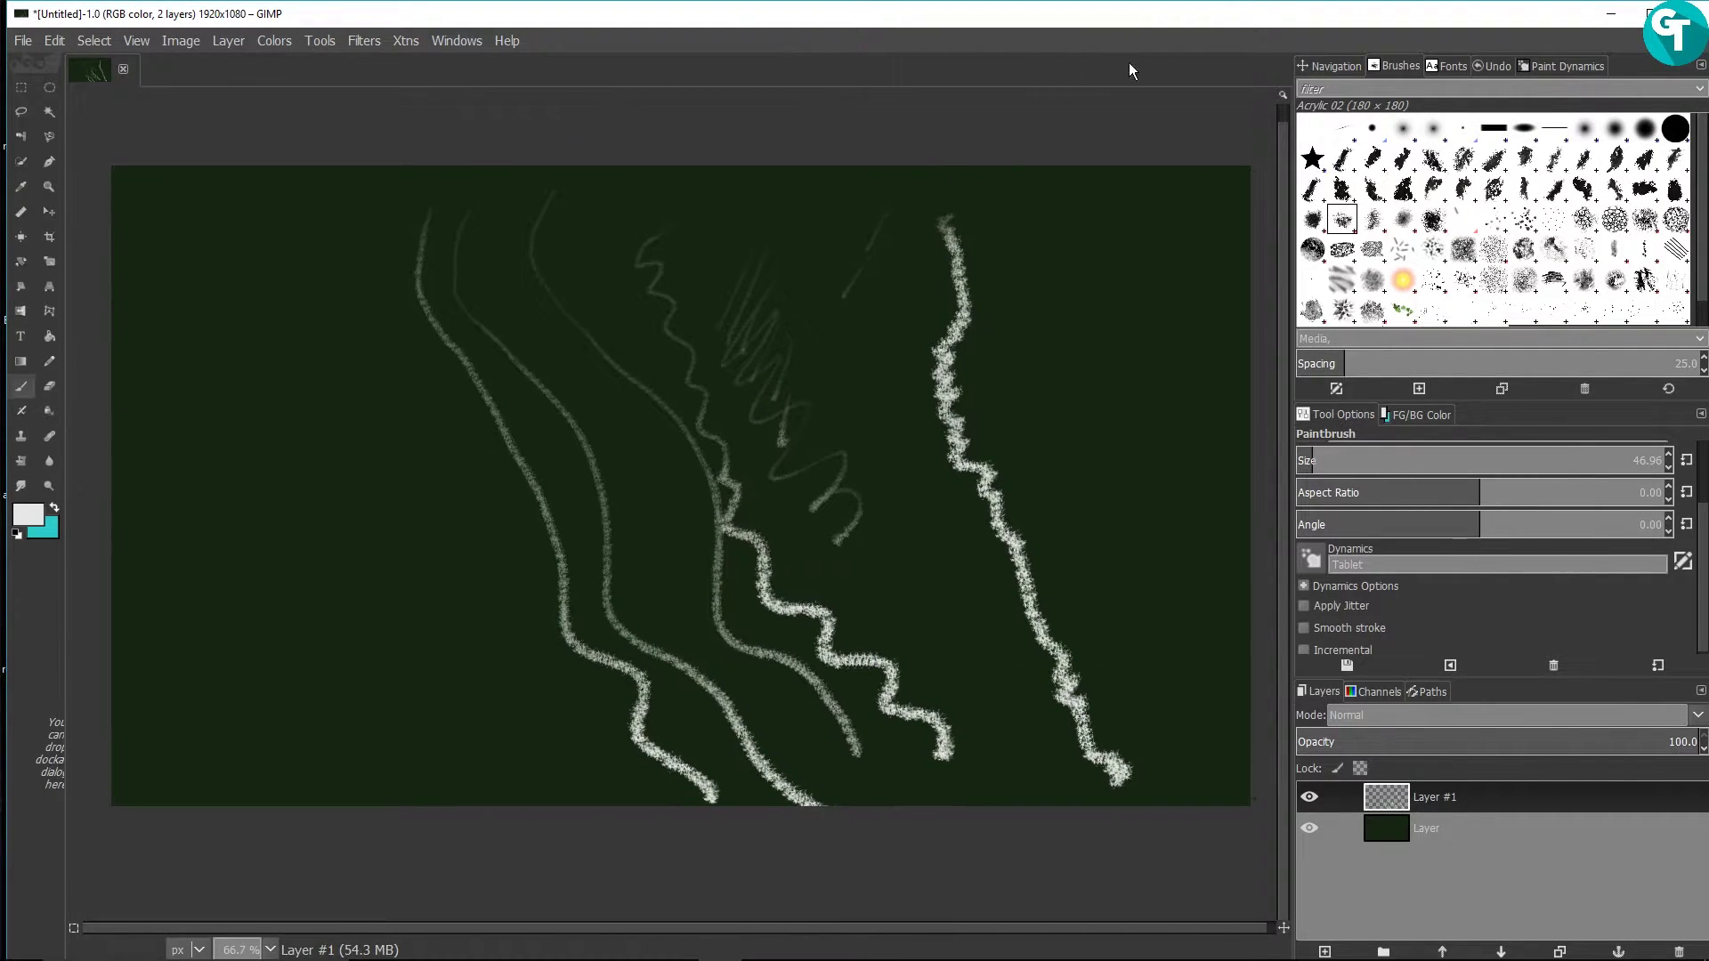
Step: Show the Navigation preview and paint one light and one heavy zigzag stroke down the left half of the canvas
{"action": "left_click", "coordinate": [1328, 66]}
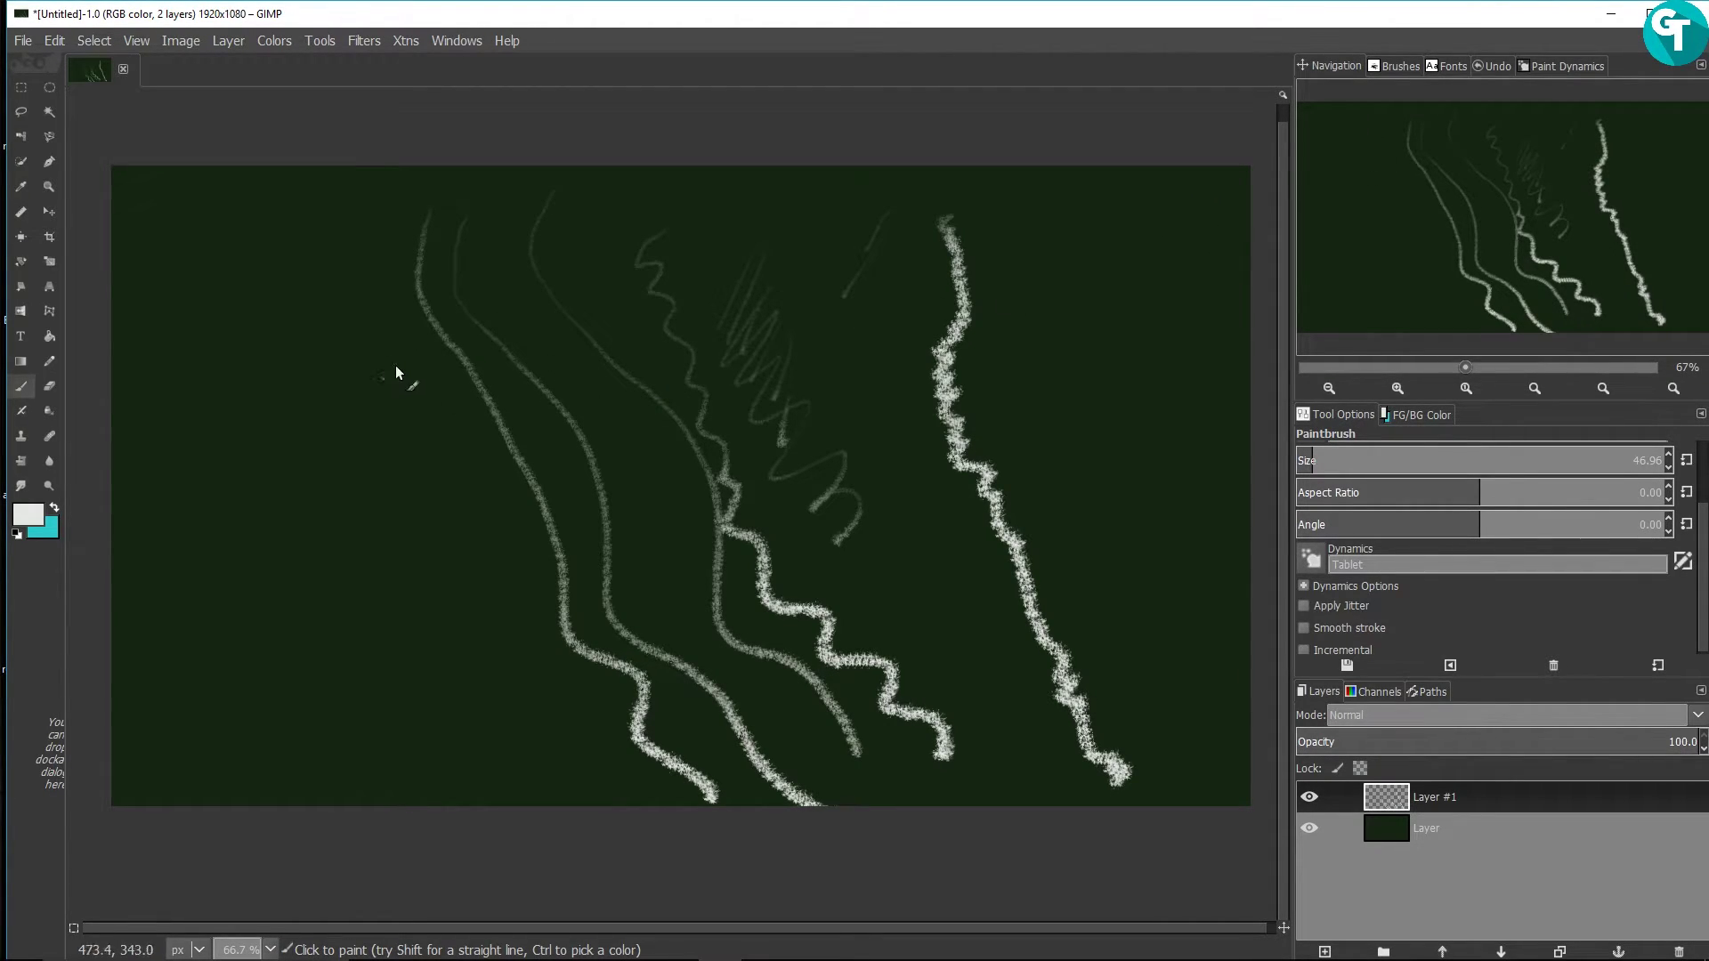
{"action": "left_click_drag", "start_coordinate": [484, 639], "coordinate": [527, 699]}
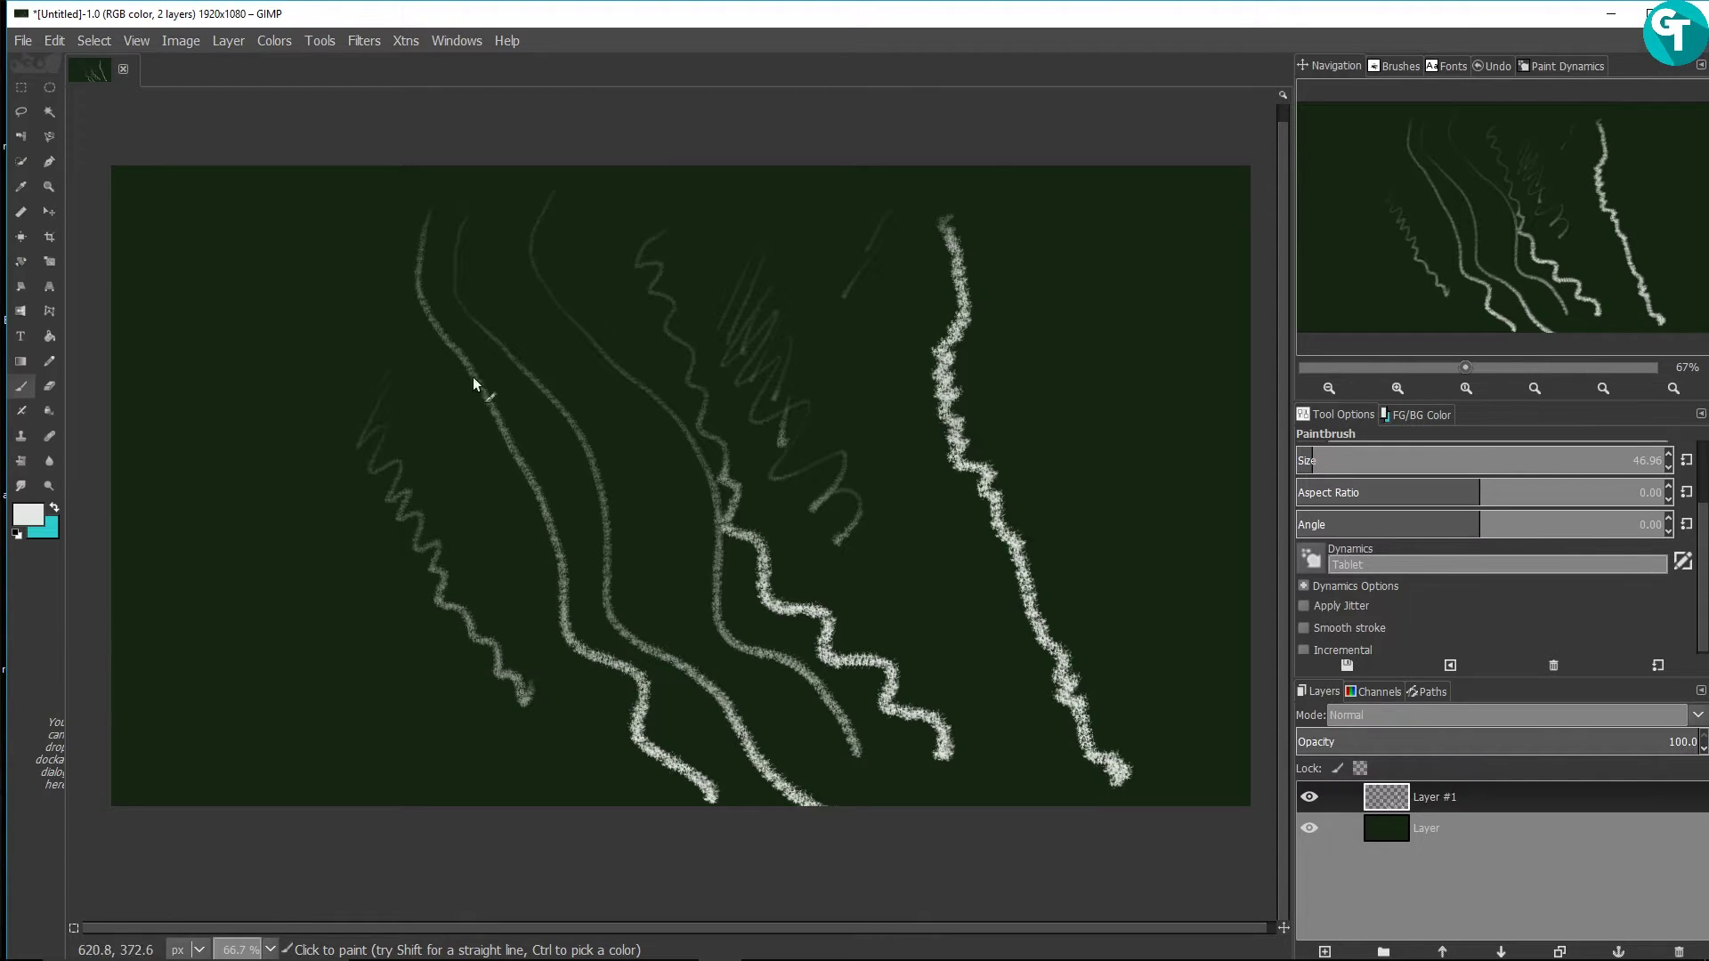
{"action": "mouse_move", "coordinate": [393, 365]}
{"action": "left_mouse_down"}
{"action": "mouse_move", "coordinate": [416, 435]}
{"action": "mouse_move", "coordinate": [648, 674]}
{"action": "left_mouse_up"}
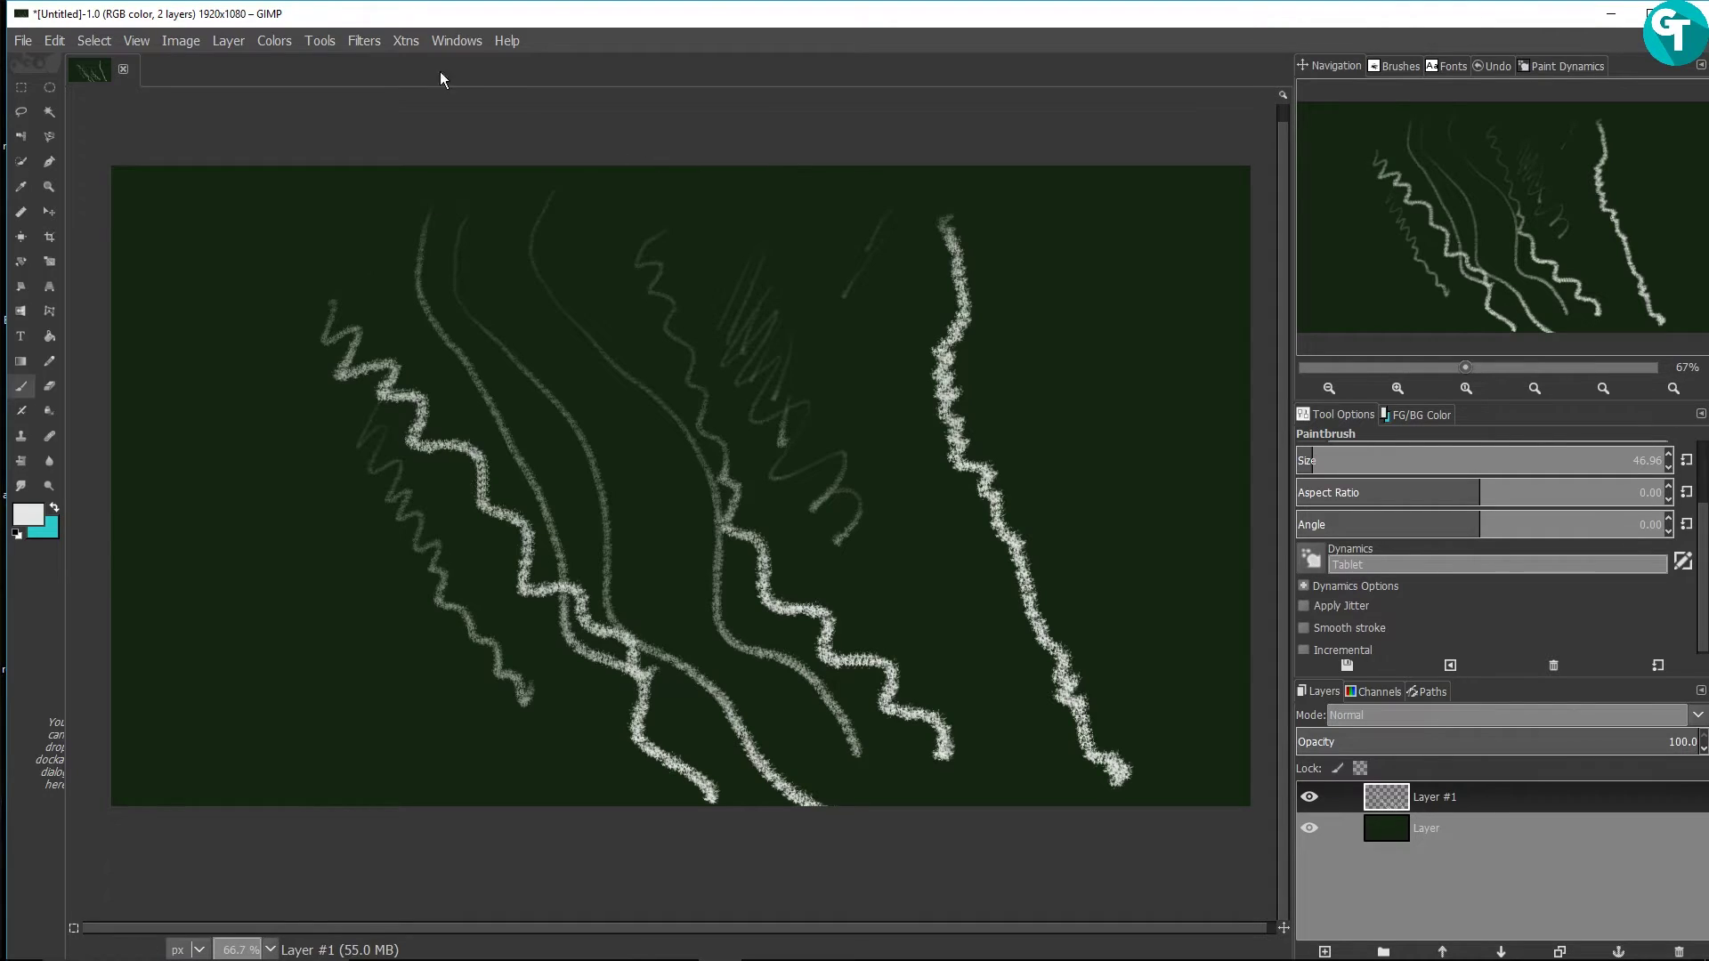
{"action": "left_click", "coordinate": [57, 39]}
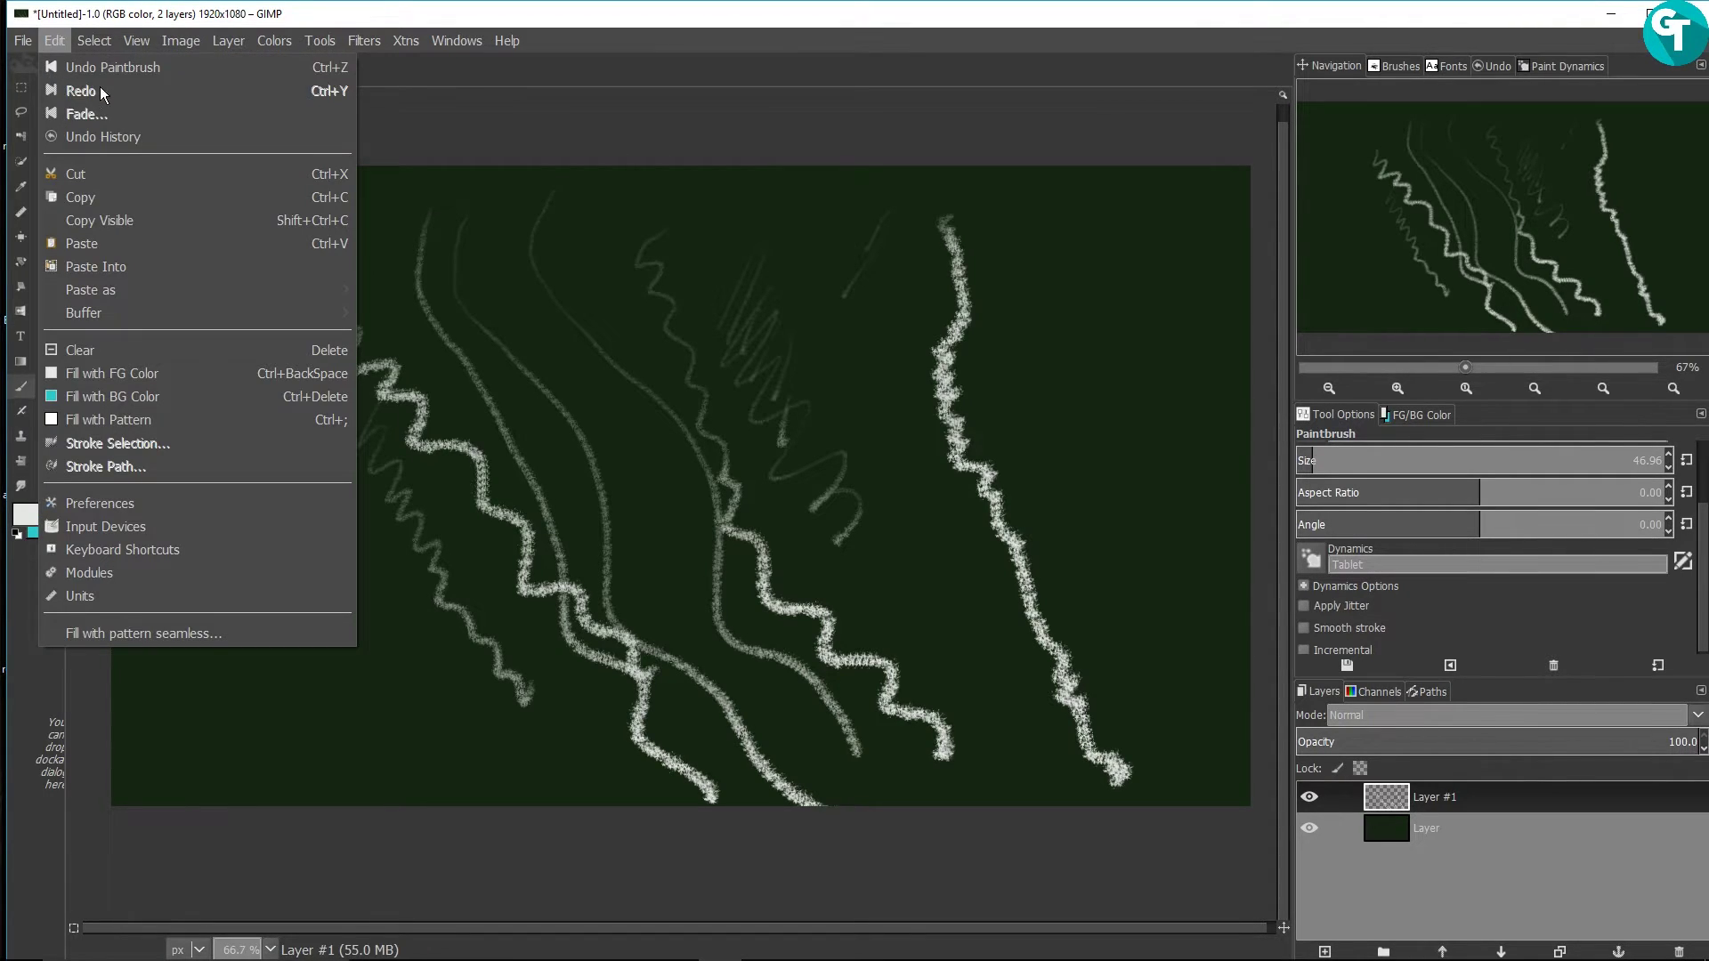
{"action": "left_click", "coordinate": [1024, 291]}
Step: Paint further pressure-varied test strokes across the canvas, mixing thin lines, loops and wavy strokes on Layer #1
{"action": "left_click_drag", "start_coordinate": [1044, 197], "coordinate": [1178, 671]}
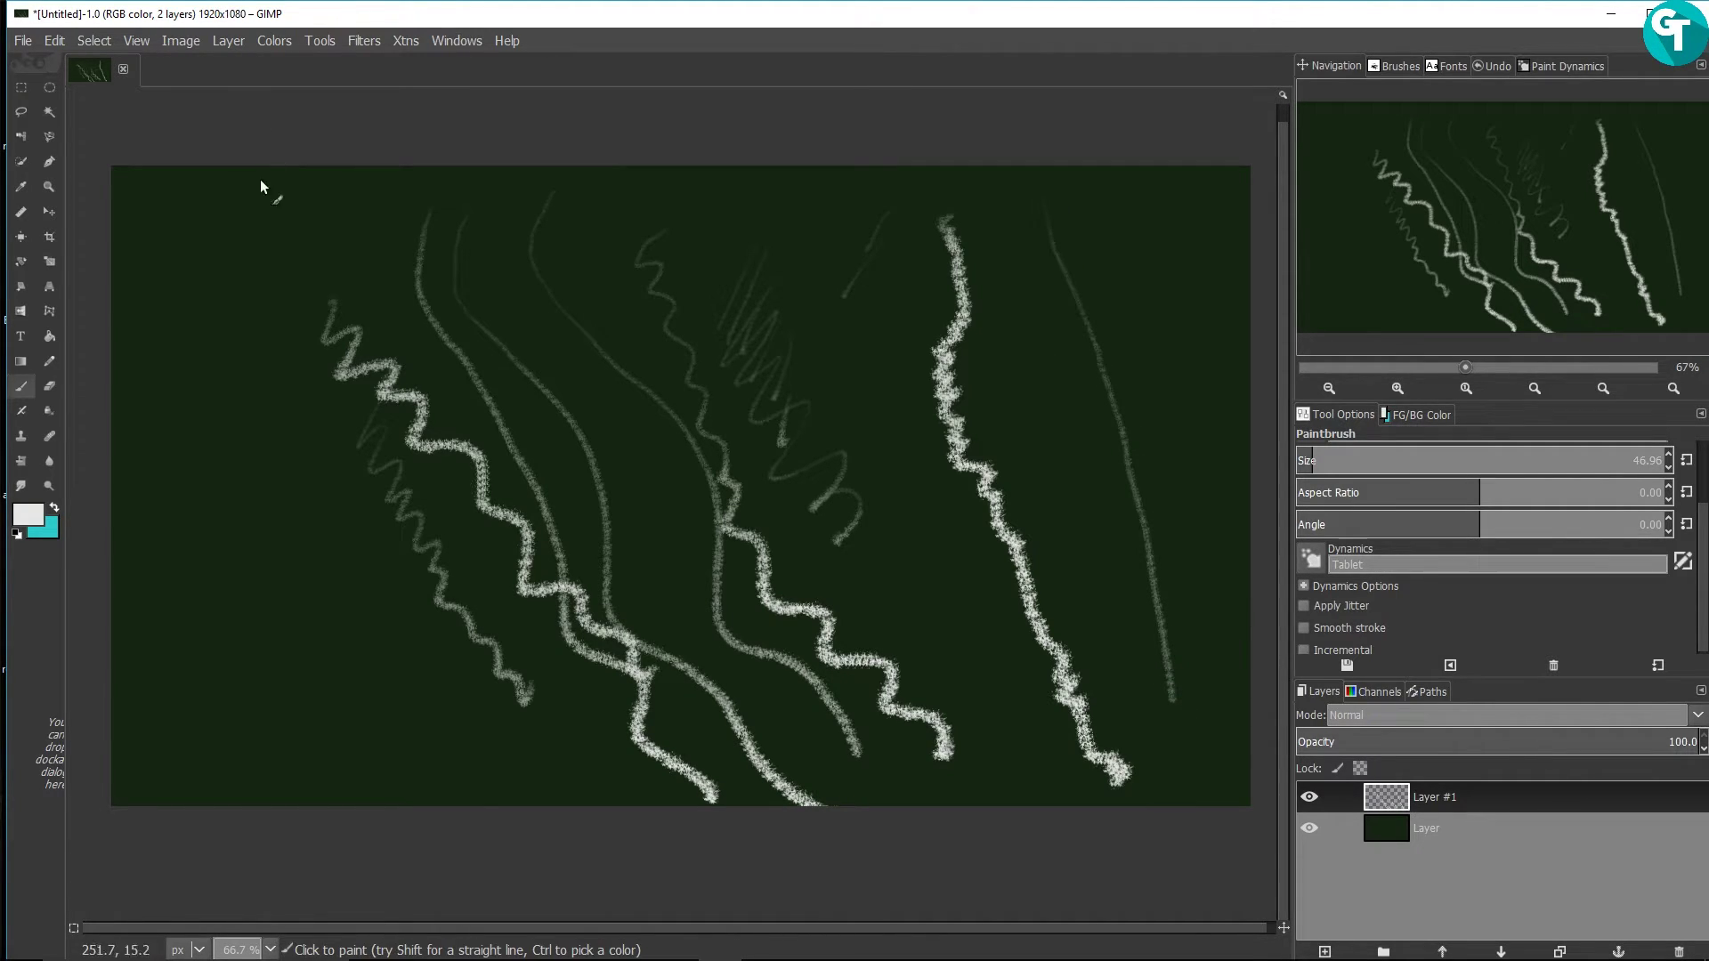
{"action": "left_click_drag", "start_coordinate": [238, 205], "coordinate": [291, 388]}
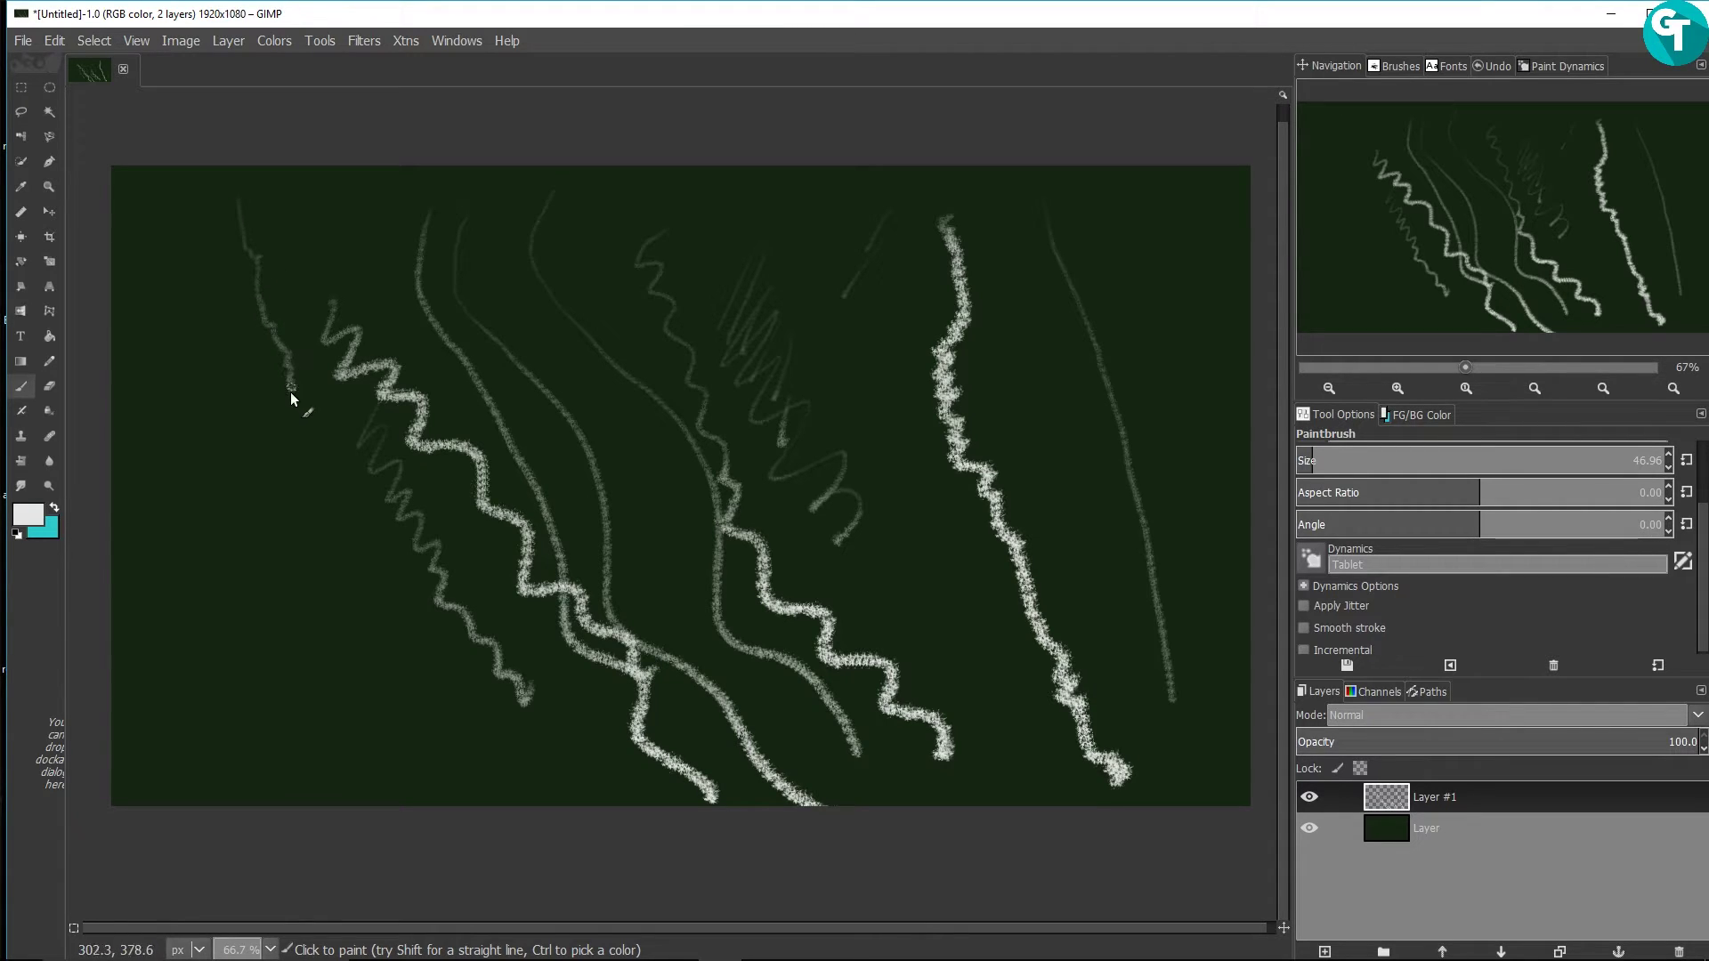
{"action": "mouse_move", "coordinate": [313, 462]}
{"action": "left_mouse_down"}
{"action": "mouse_move", "coordinate": [337, 611]}
{"action": "mouse_move", "coordinate": [369, 641]}
{"action": "mouse_move", "coordinate": [356, 676]}
{"action": "mouse_move", "coordinate": [385, 713]}
{"action": "left_mouse_up"}
{"action": "mouse_move", "coordinate": [409, 787]}
{"action": "left_mouse_down"}
{"action": "mouse_move", "coordinate": [636, 672]}
{"action": "mouse_move", "coordinate": [638, 413]}
{"action": "mouse_move", "coordinate": [658, 381]}
{"action": "left_mouse_up"}
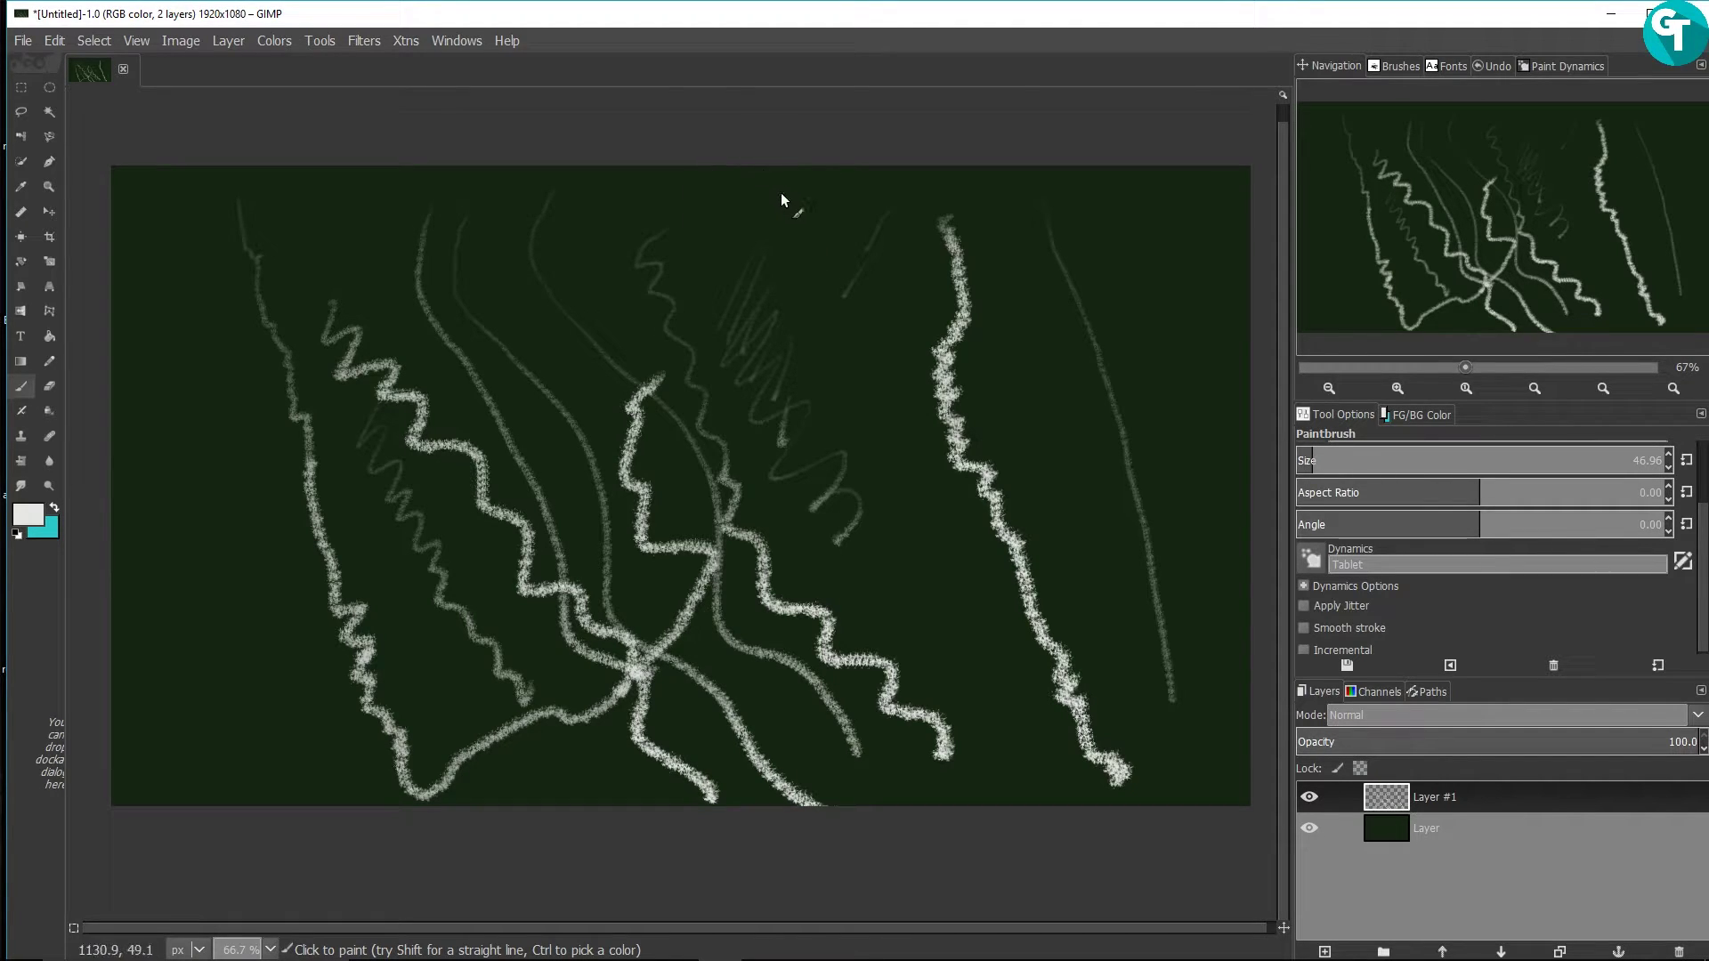
{"action": "left_click_drag", "start_coordinate": [799, 214], "coordinate": [820, 288]}
{"action": "left_click_drag", "start_coordinate": [705, 215], "coordinate": [713, 439]}
{"action": "mouse_move", "coordinate": [590, 203]}
{"action": "left_mouse_down"}
{"action": "mouse_move", "coordinate": [546, 320]}
{"action": "mouse_move", "coordinate": [603, 496]}
{"action": "mouse_move", "coordinate": [634, 492]}
{"action": "left_mouse_up"}
{"action": "left_click_drag", "start_coordinate": [508, 344], "coordinate": [616, 272]}
{"action": "left_click_drag", "start_coordinate": [366, 291], "coordinate": [456, 285]}
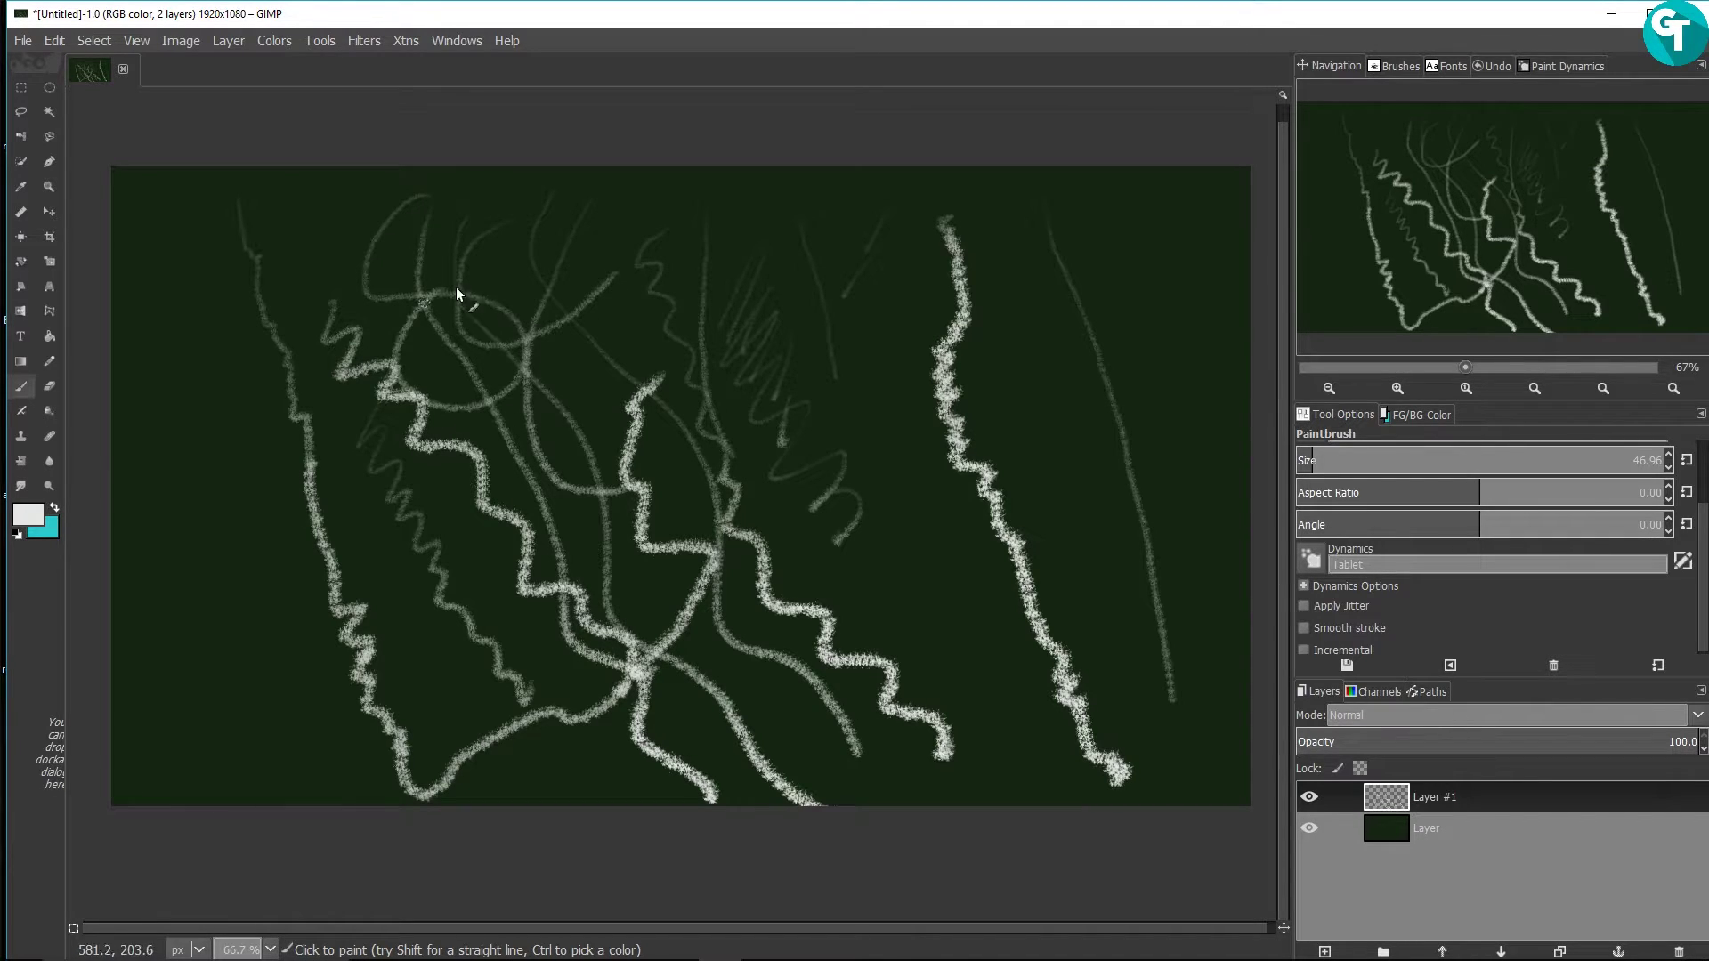
{"action": "left_click_drag", "start_coordinate": [1035, 396], "coordinate": [1046, 461]}
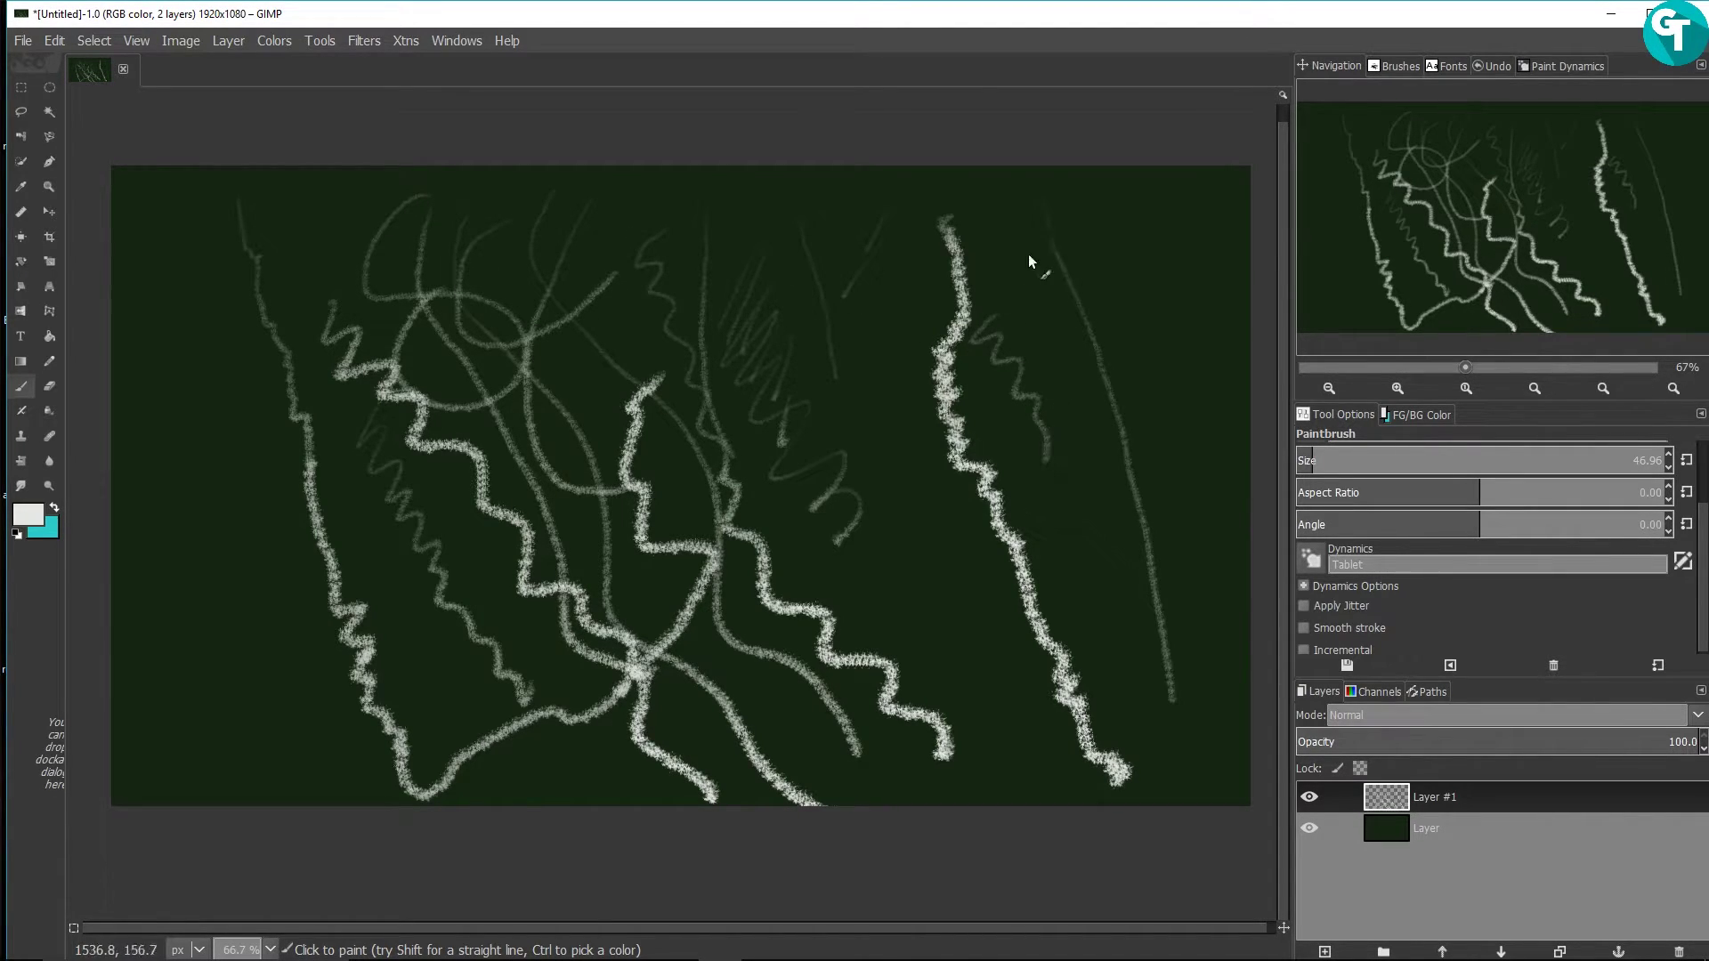
{"action": "left_click_drag", "start_coordinate": [1103, 221], "coordinate": [1120, 263]}
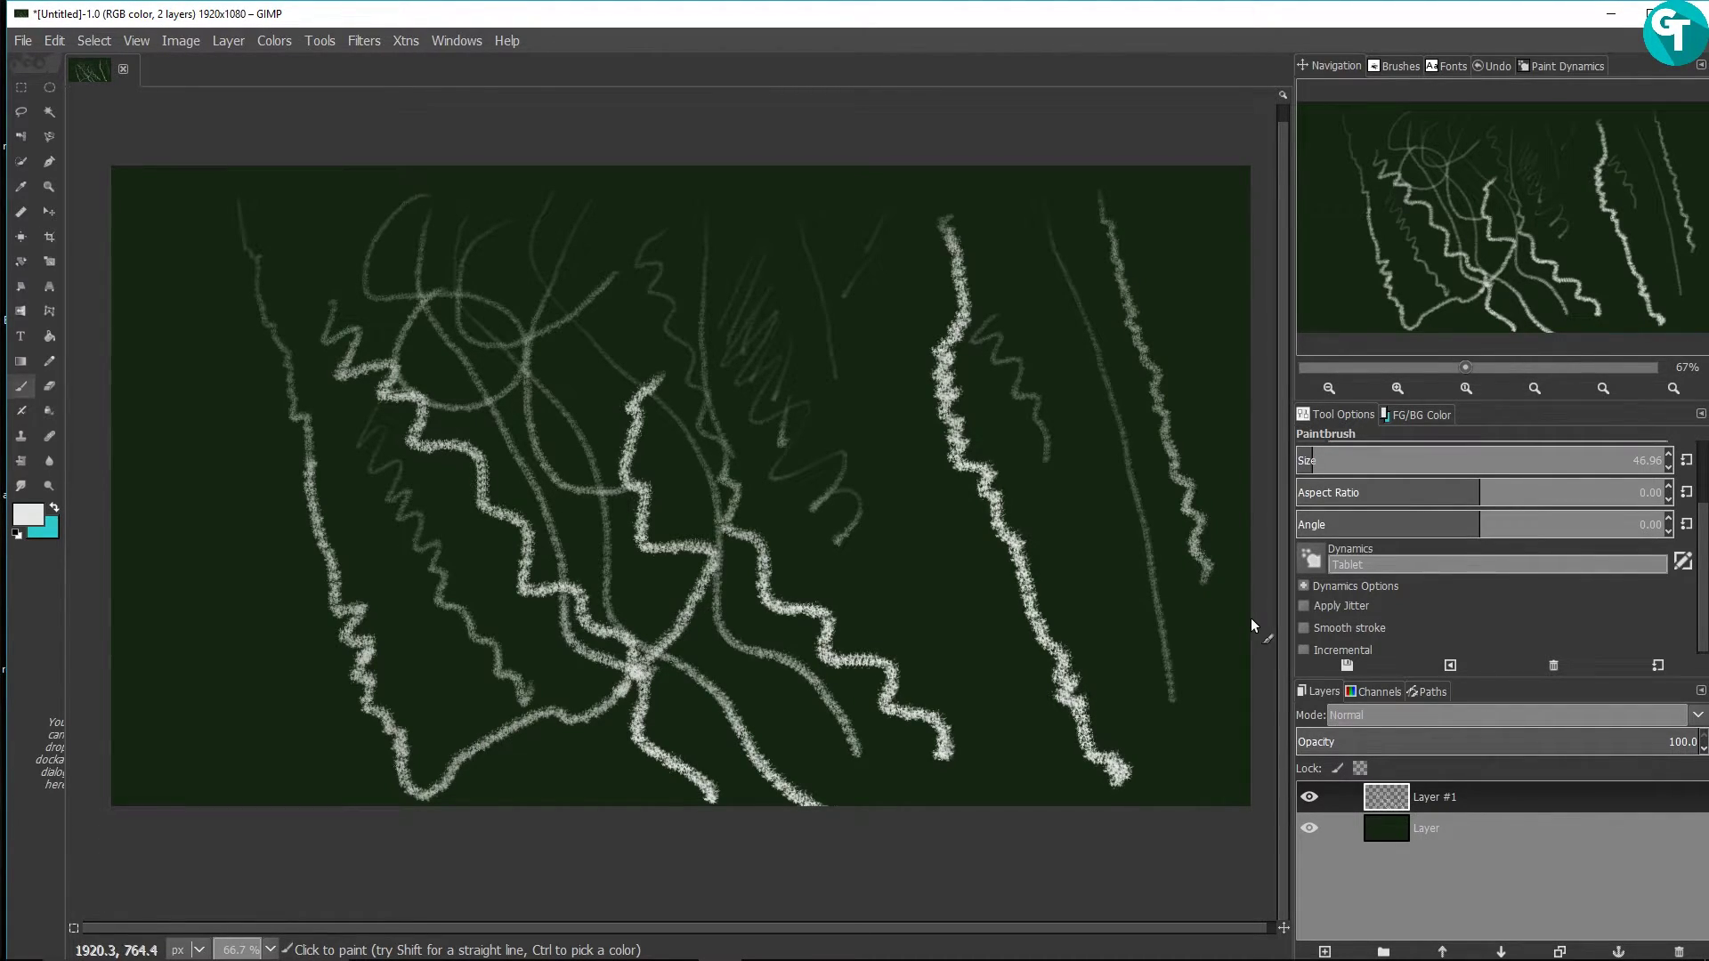
Step: Review the Input Devices and Input Controllers preferences, selecting DirectX DirectInput among both the active and available controllers
{"action": "left_click", "coordinate": [62, 39]}
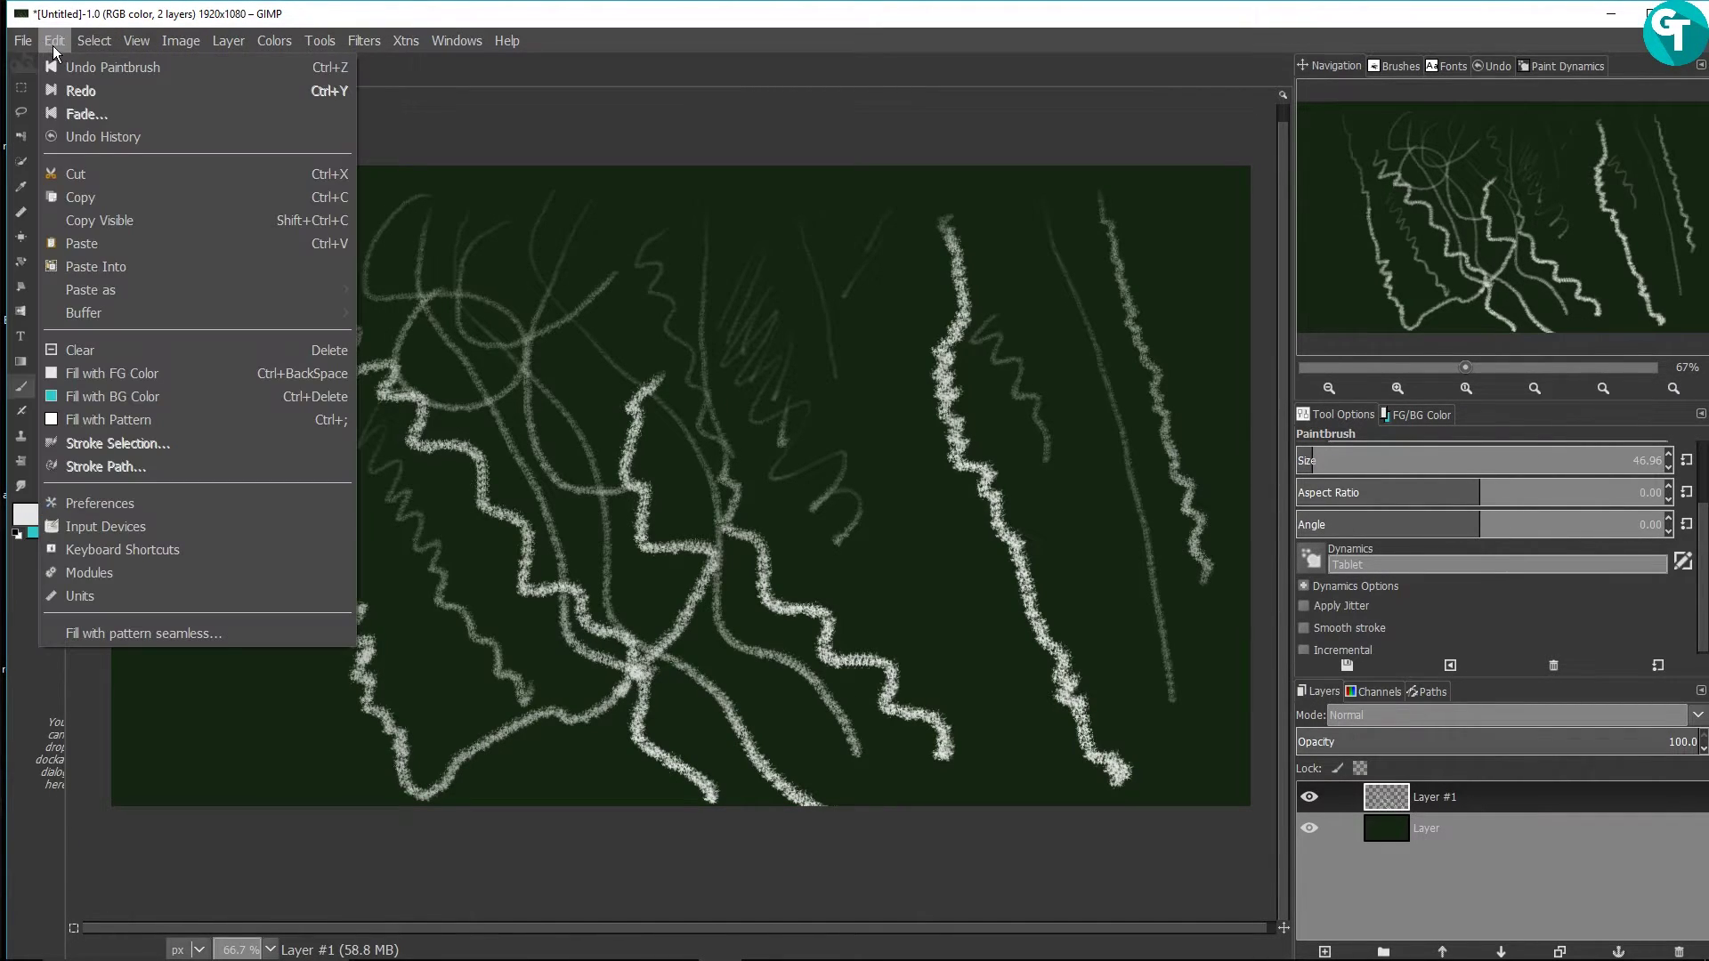
{"action": "left_click", "coordinate": [164, 505]}
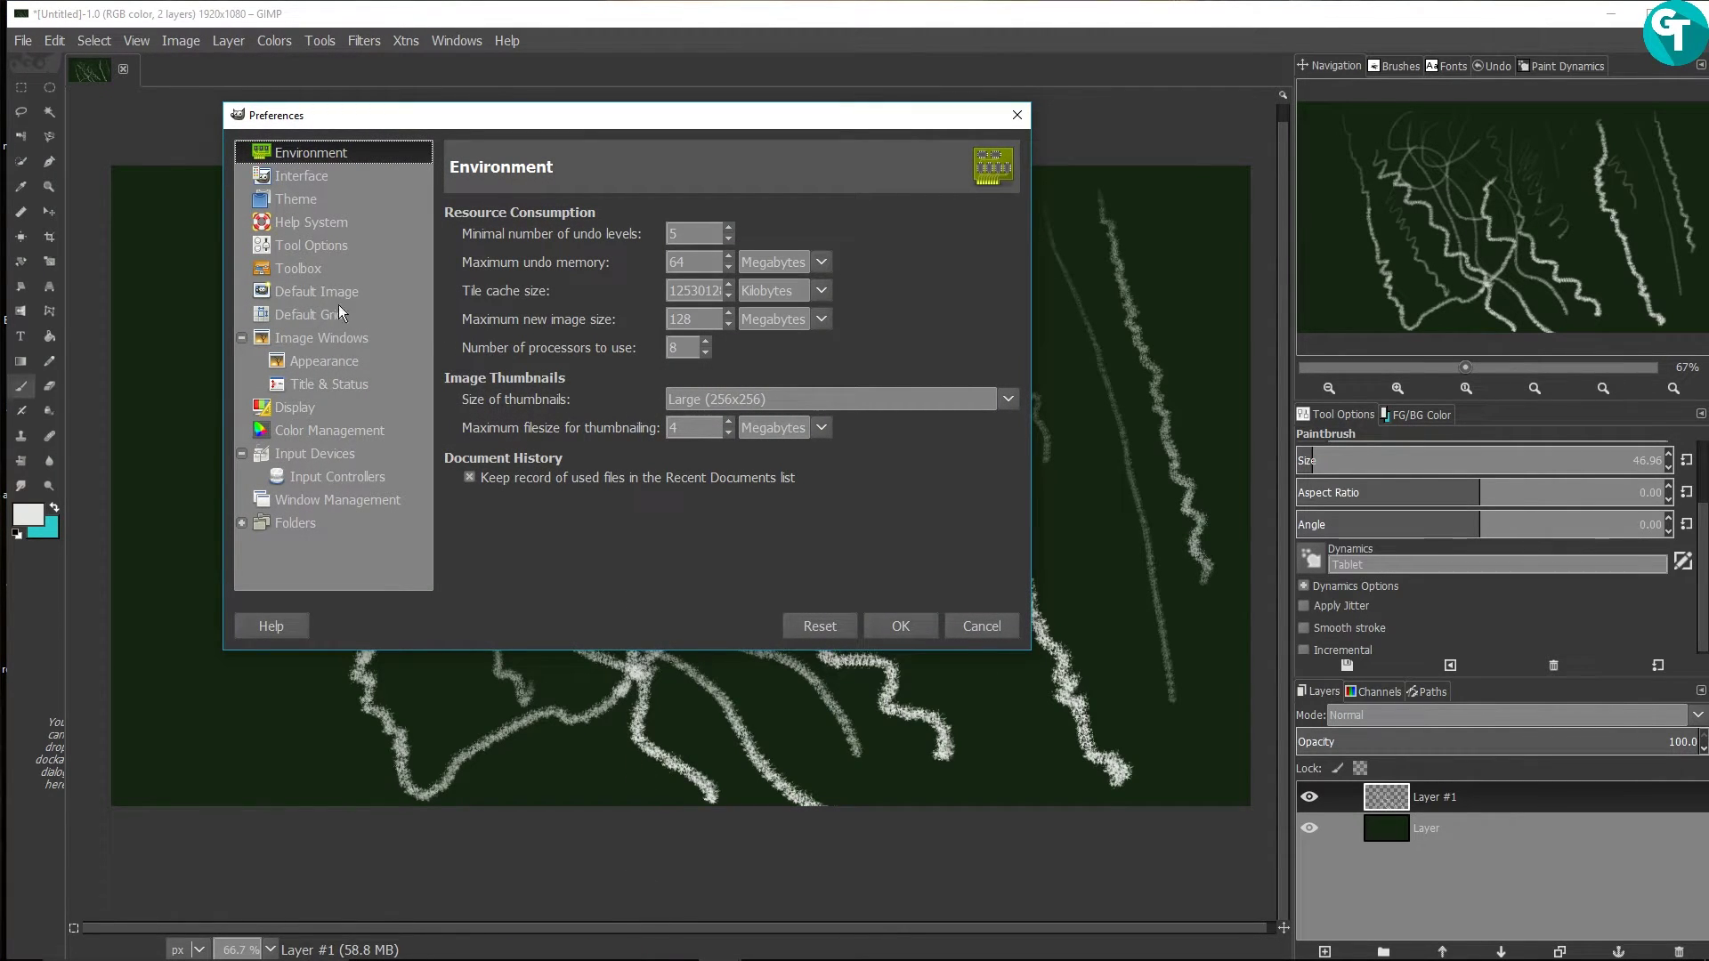
{"action": "left_click", "coordinate": [339, 455]}
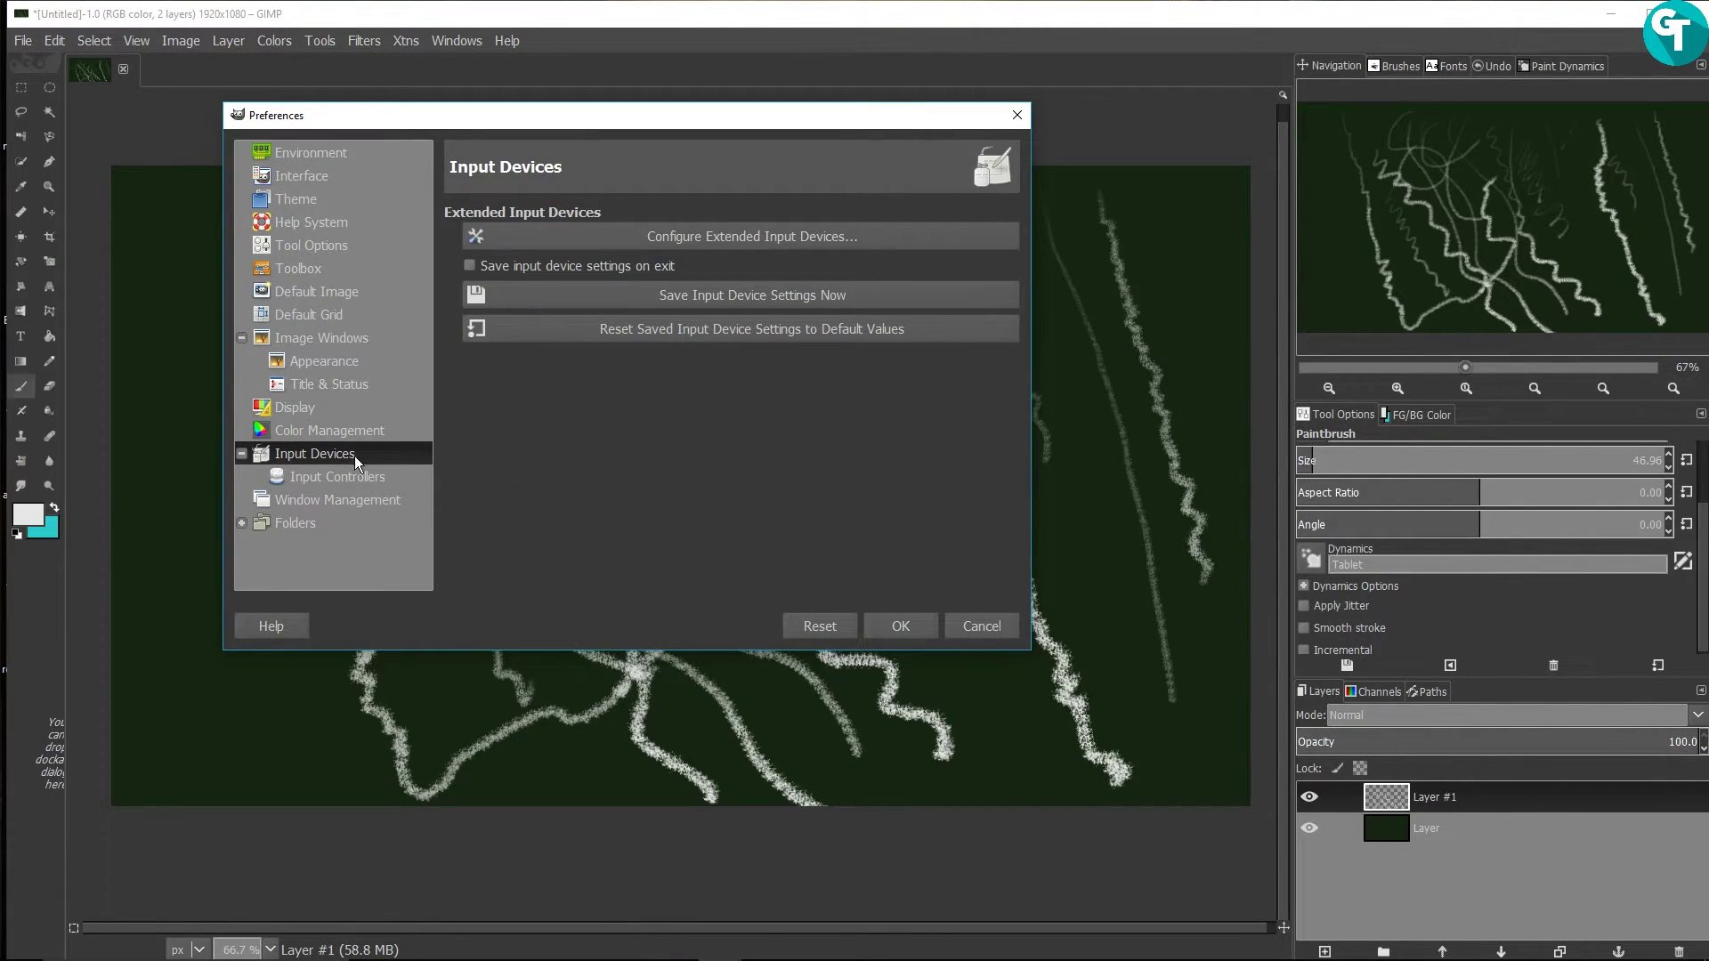
{"action": "left_click", "coordinate": [356, 477]}
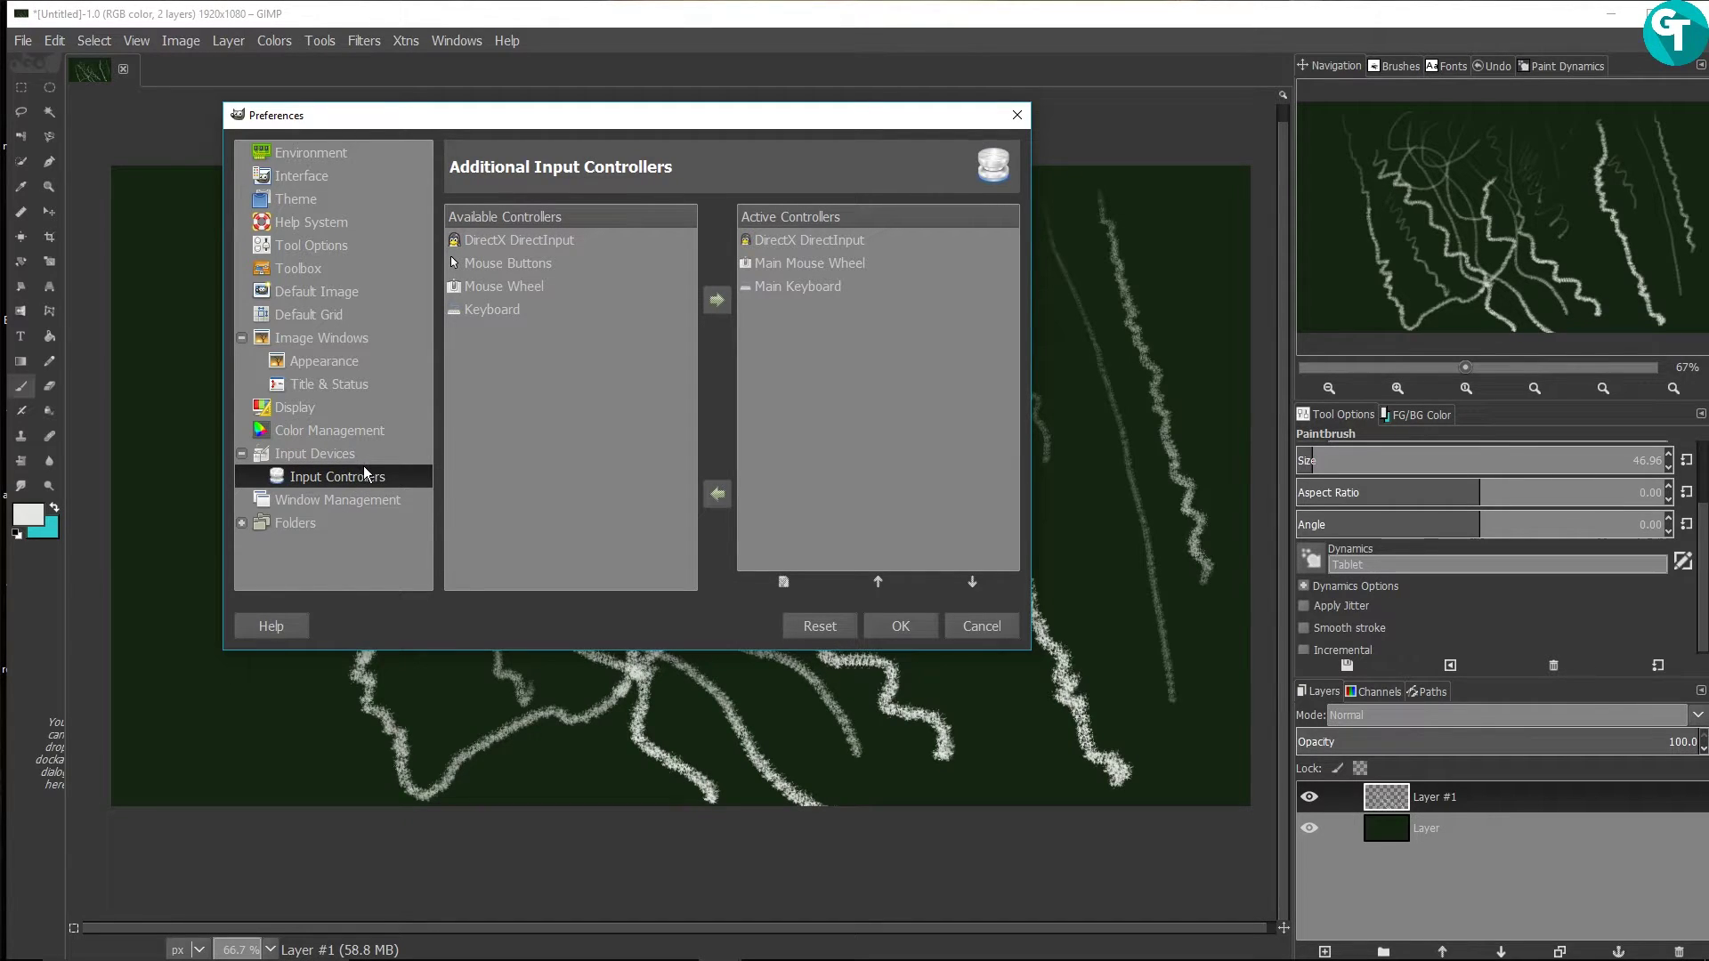
{"action": "left_click", "coordinate": [838, 240]}
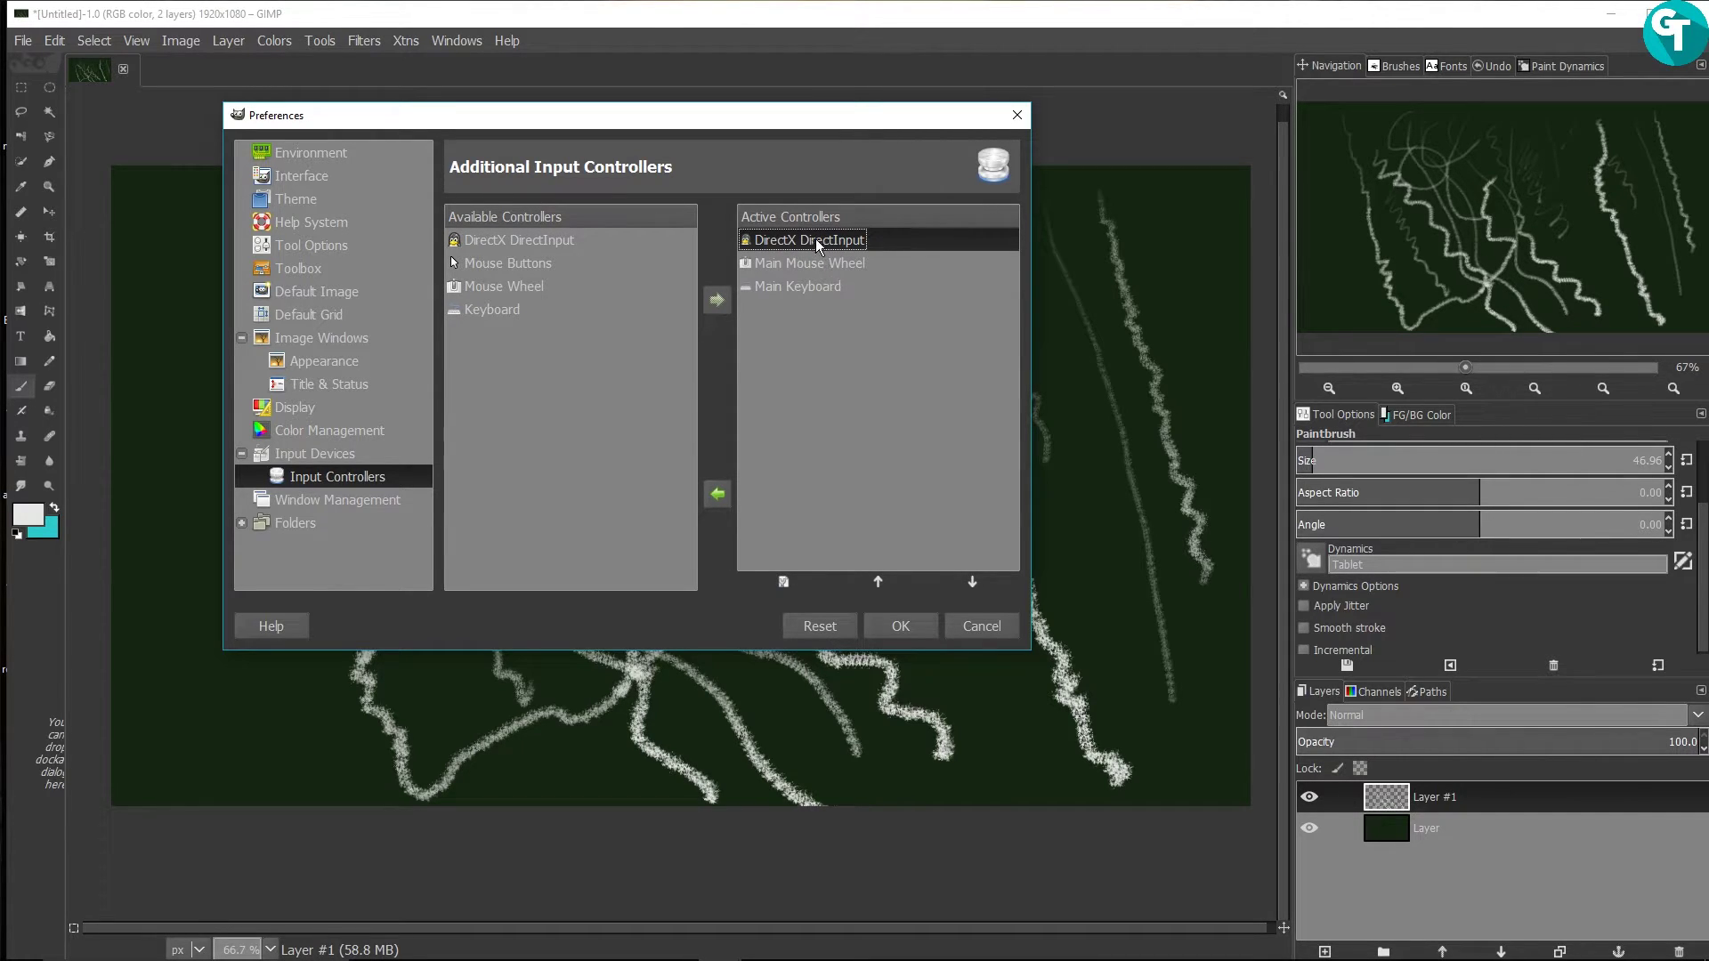
{"action": "left_click", "coordinate": [532, 238]}
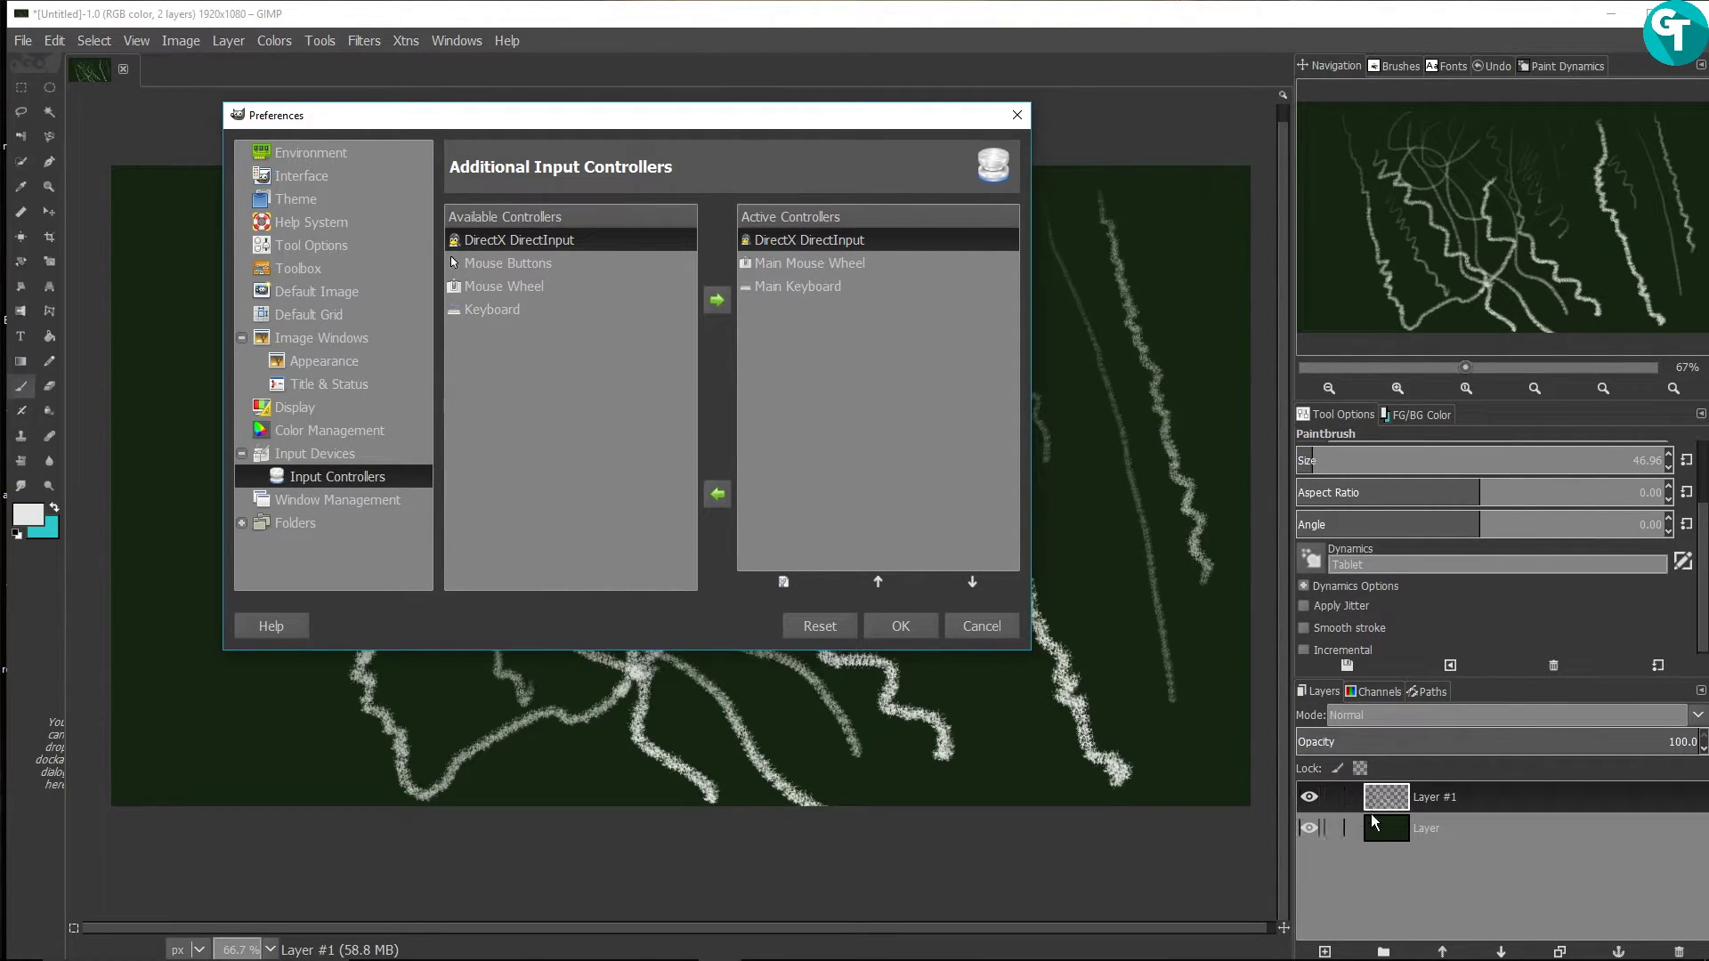
Step: Review the Theme and Interface preferences, including the size choices for default layer and channel previews
{"action": "left_click", "coordinate": [298, 198]}
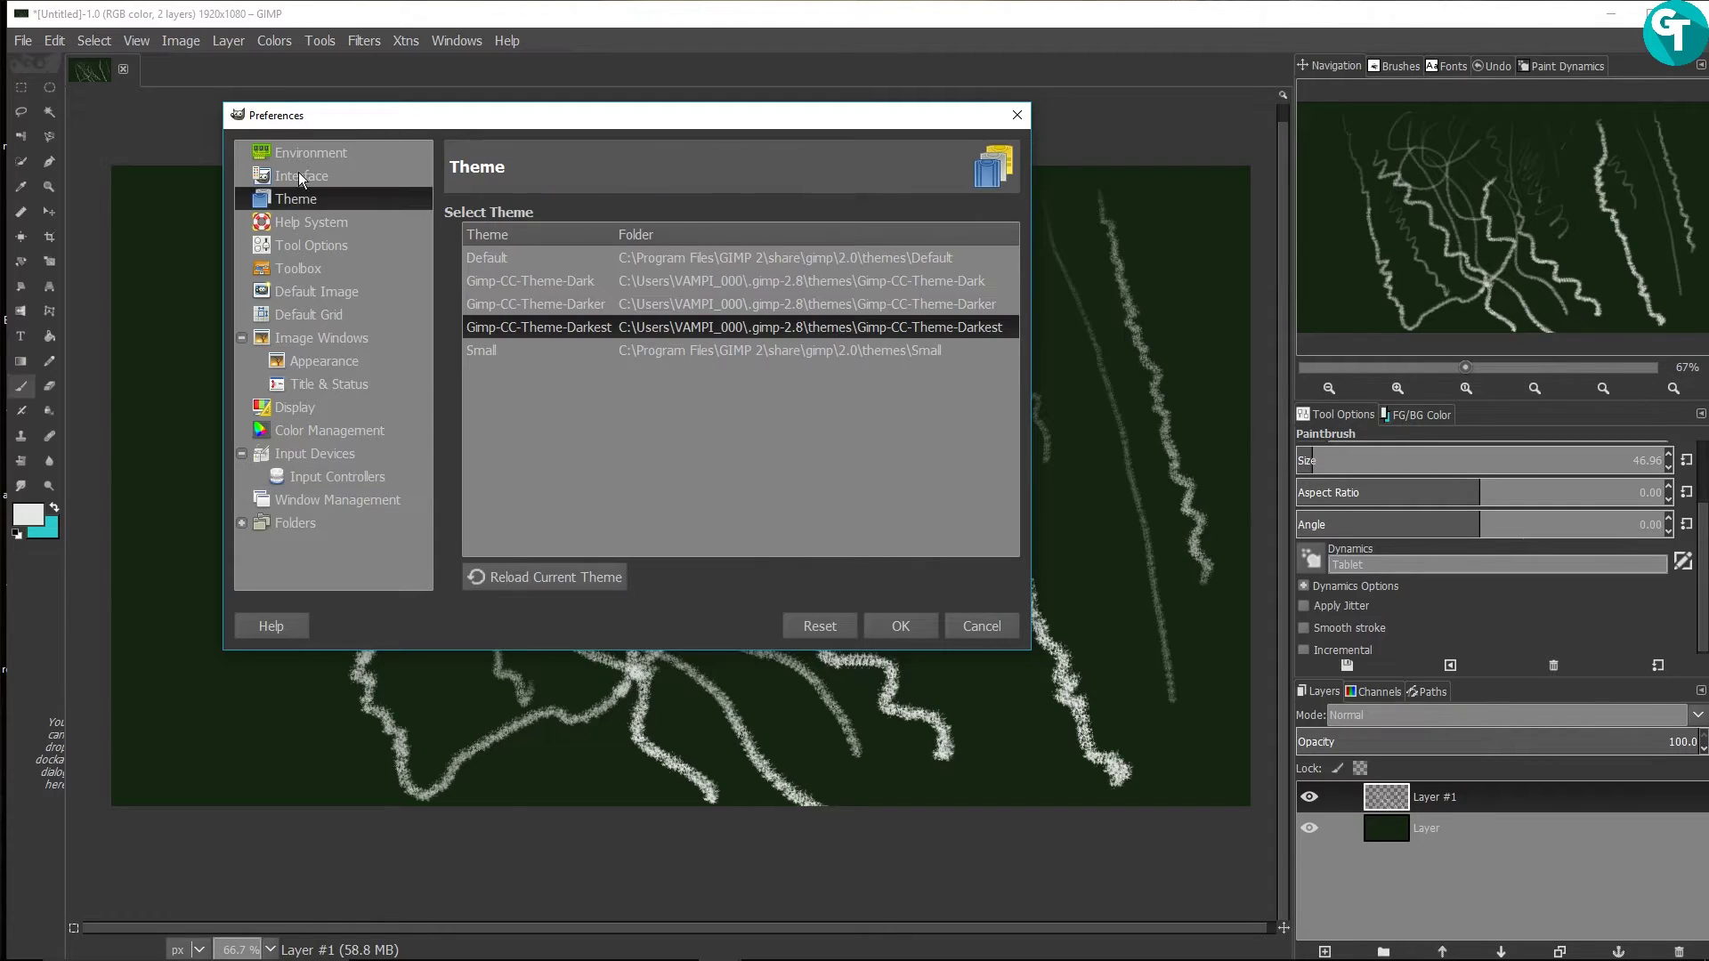
{"action": "left_click", "coordinate": [308, 174]}
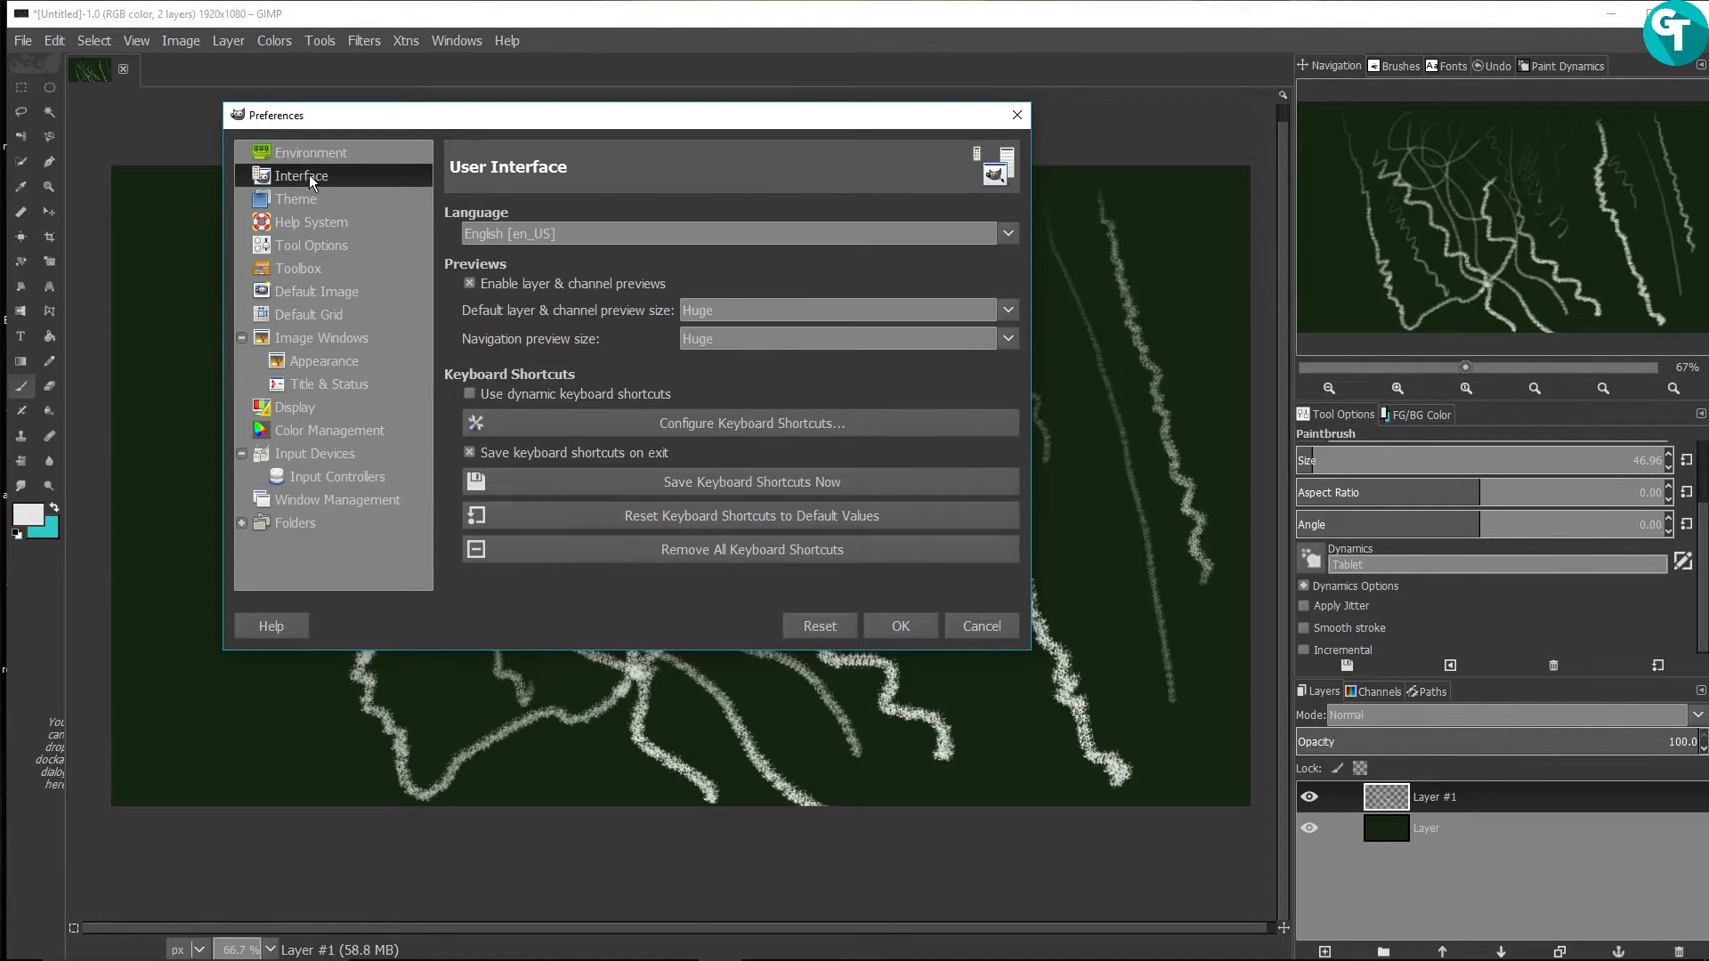
{"action": "left_click", "coordinate": [732, 311]}
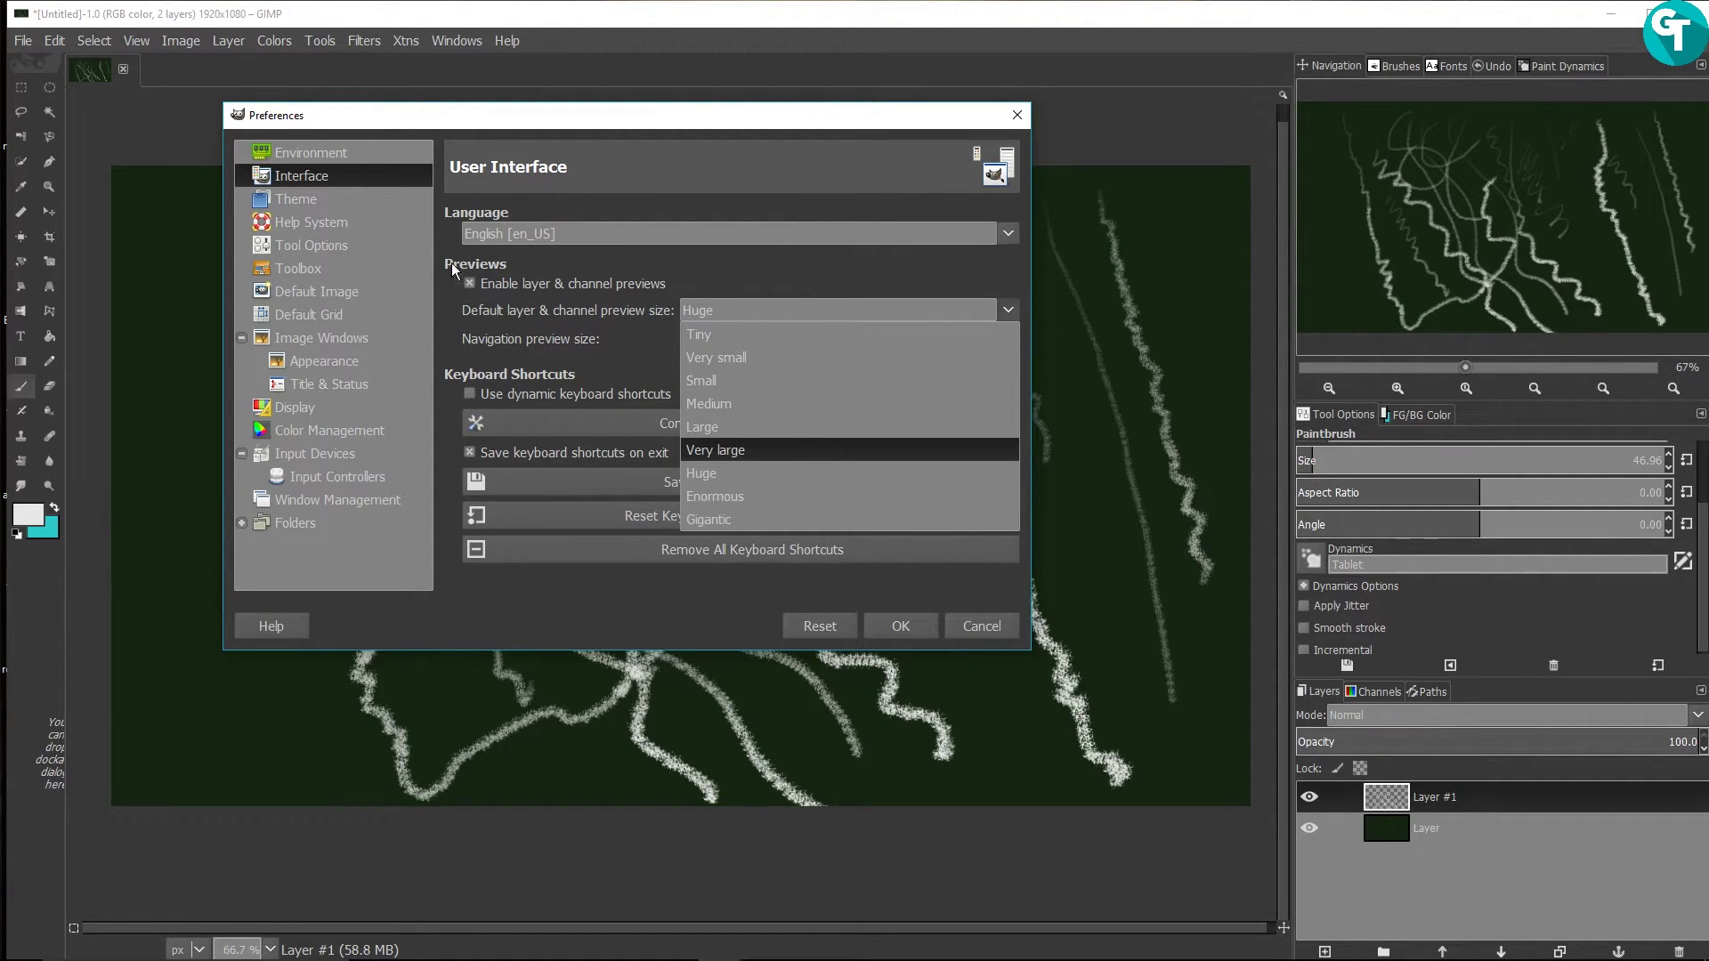
{"action": "left_click", "coordinate": [297, 198]}
{"action": "left_click", "coordinate": [303, 197]}
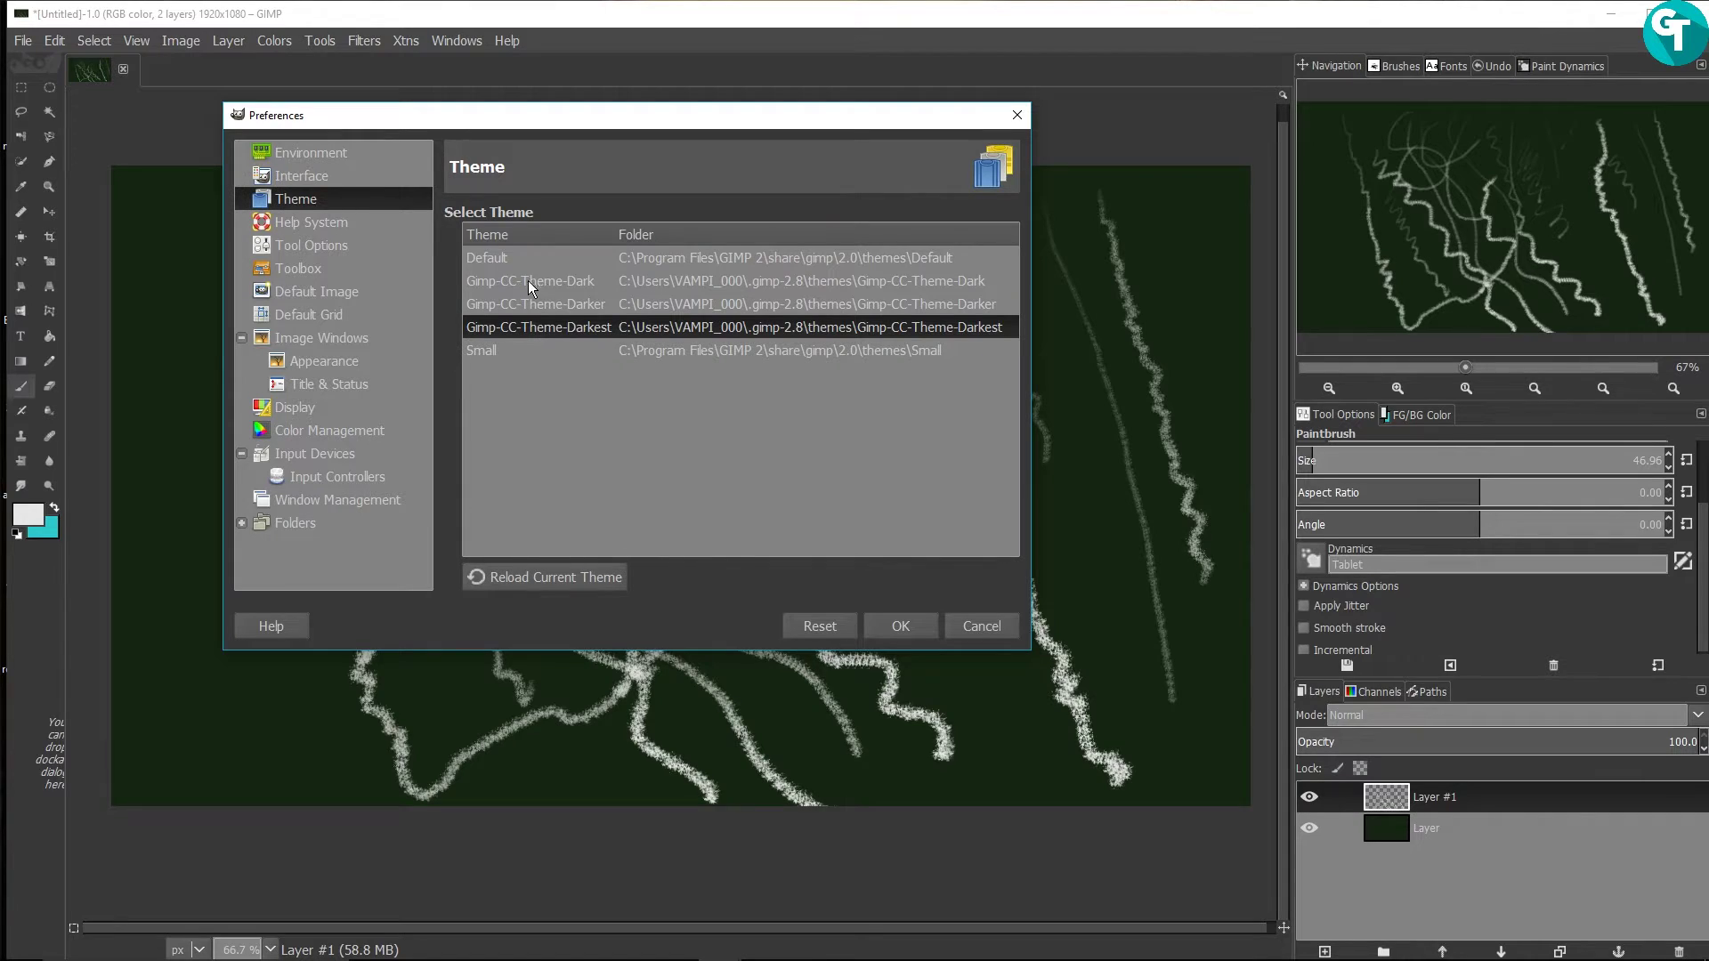
Step: Review the Tool Options, Image Windows, Appearance, Title & Status and Display preferences
{"action": "left_click", "coordinate": [334, 249]}
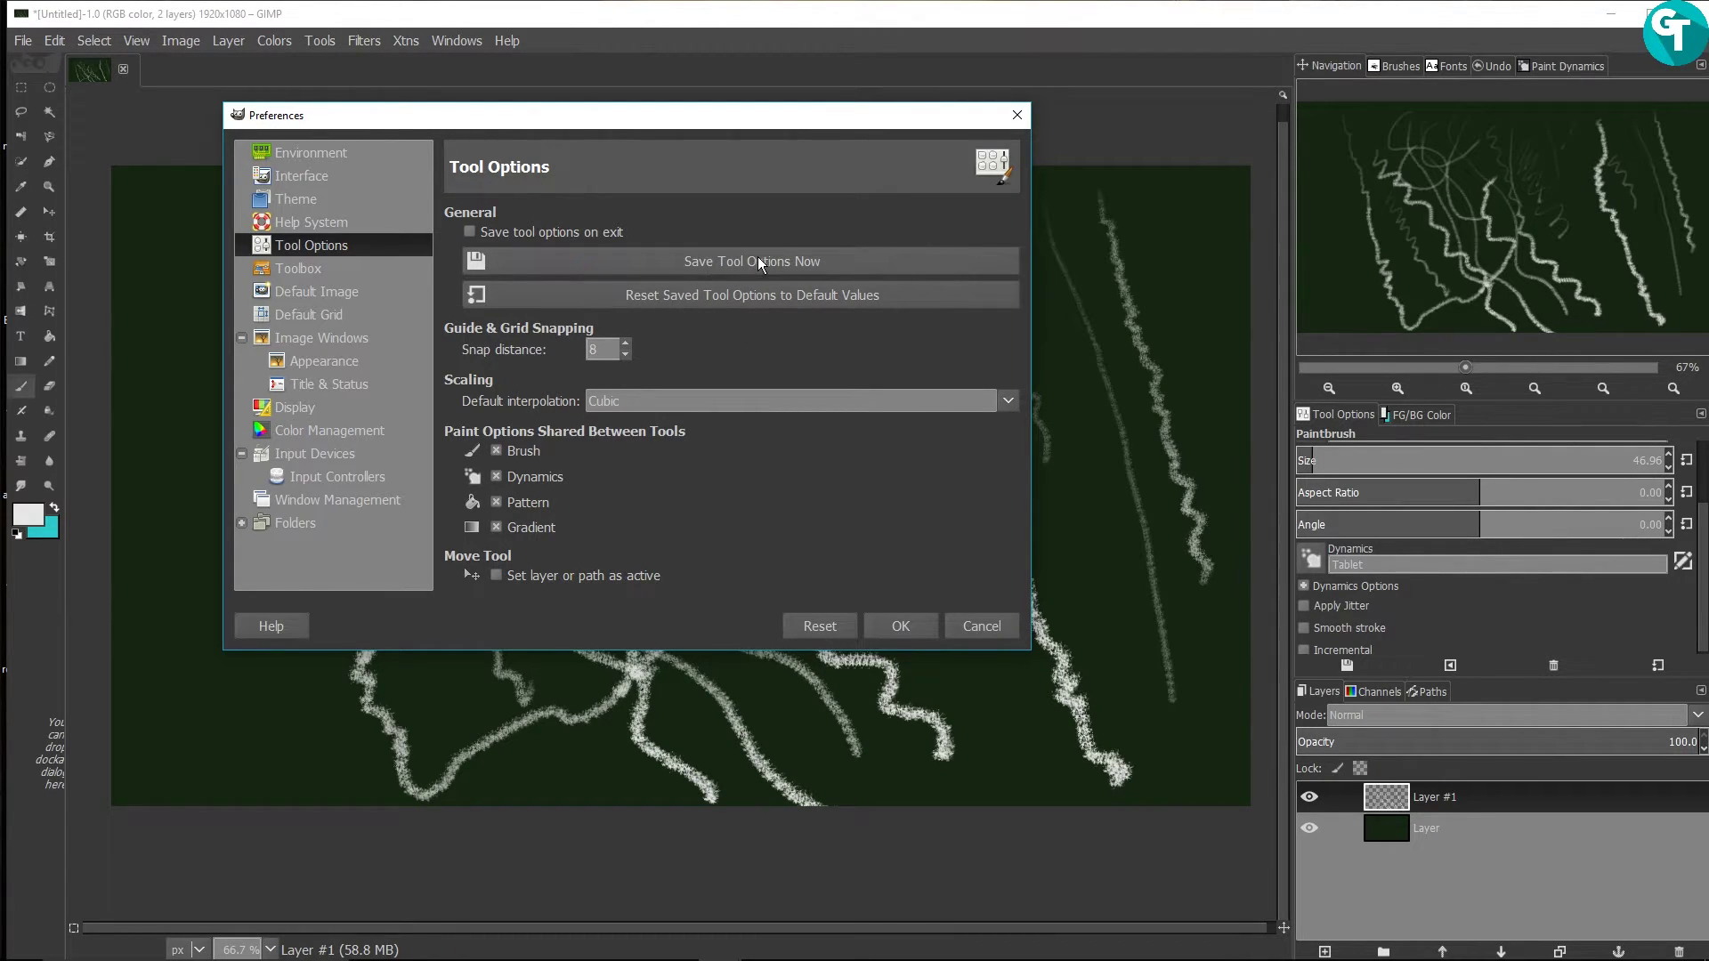
{"action": "left_click", "coordinate": [342, 340]}
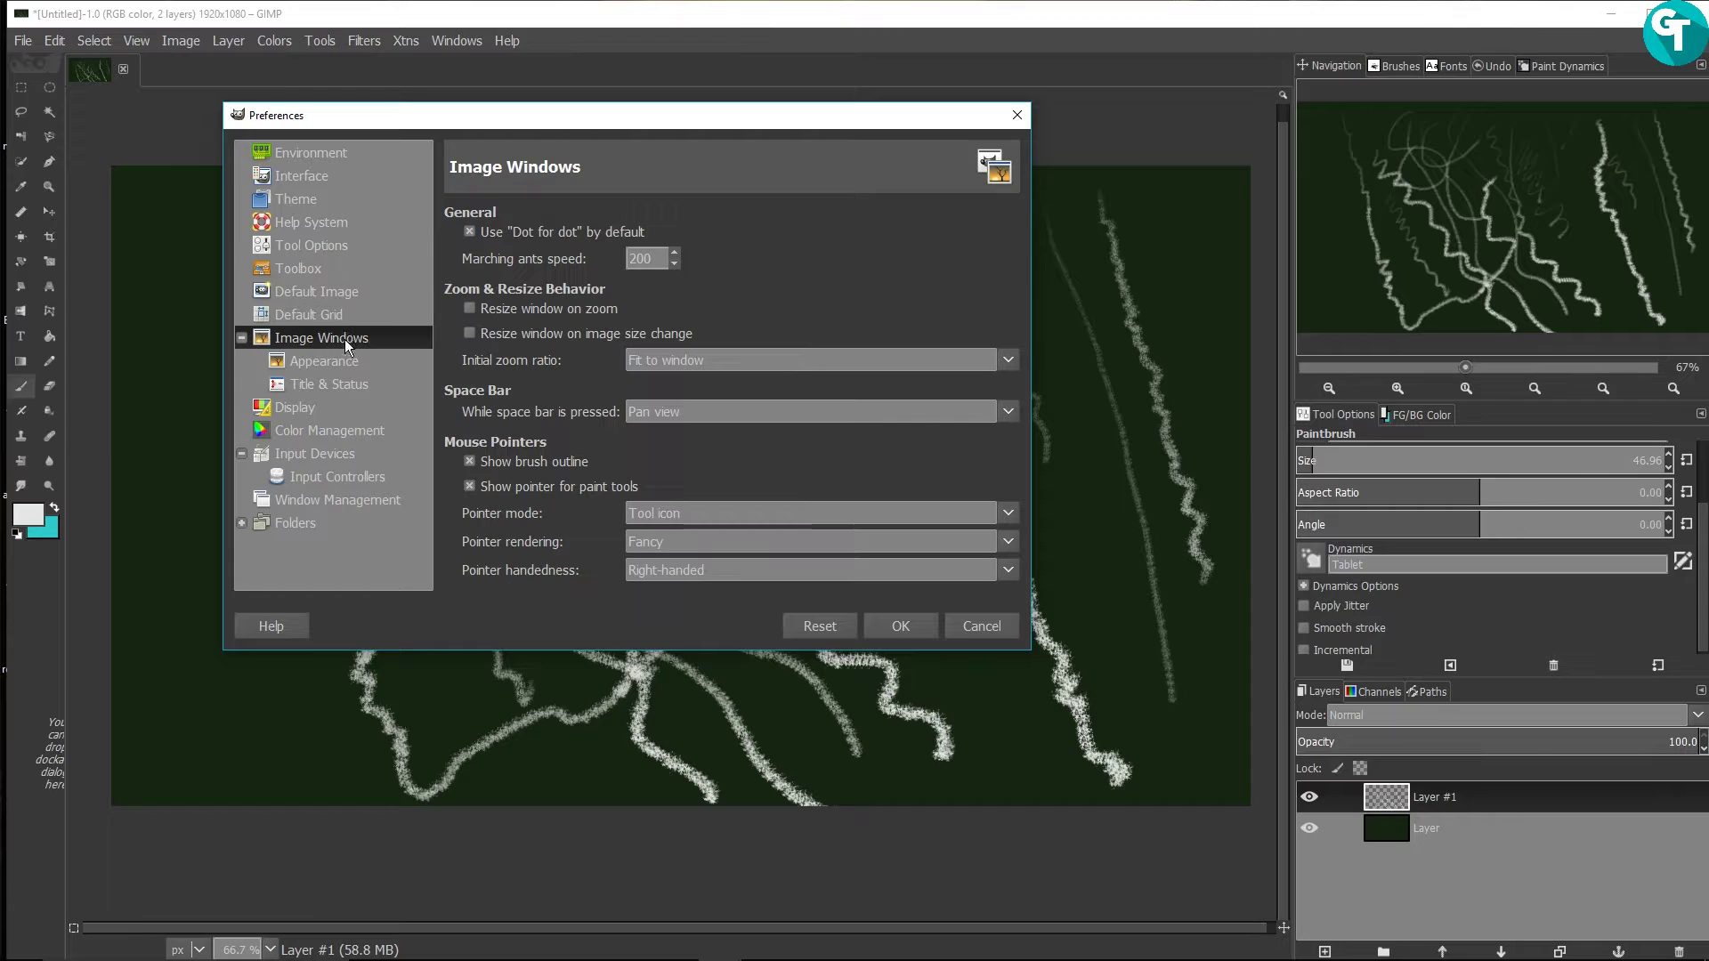
{"action": "left_click", "coordinate": [349, 364]}
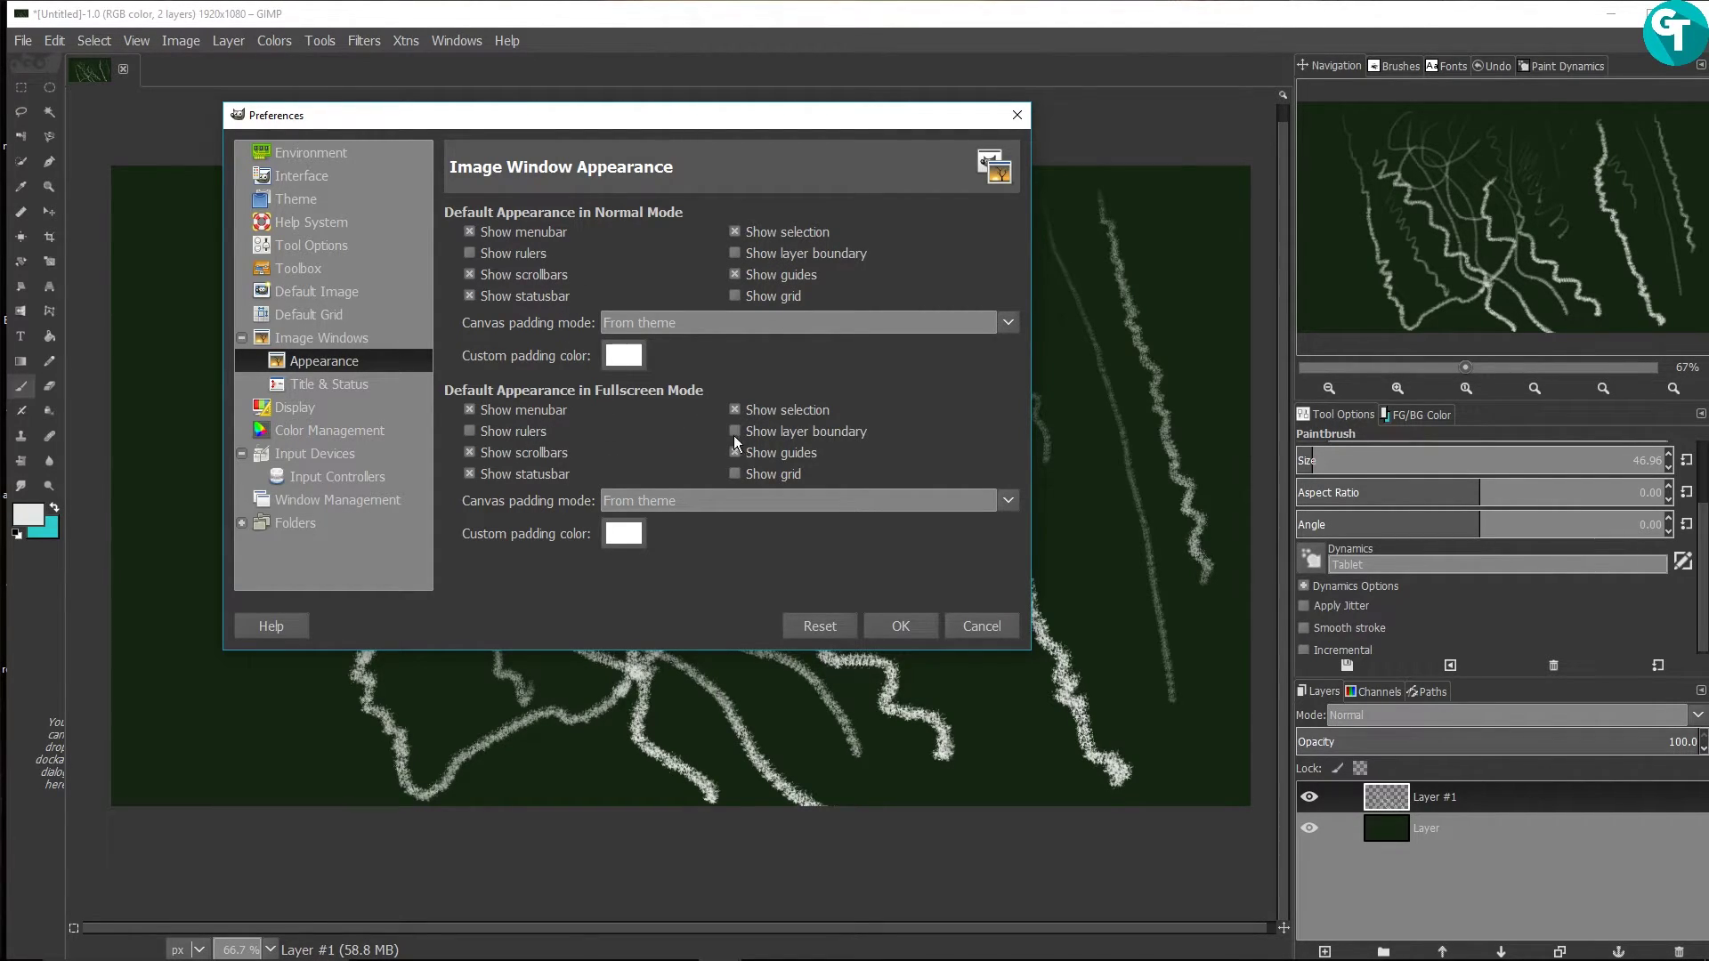
{"action": "left_click", "coordinate": [328, 384]}
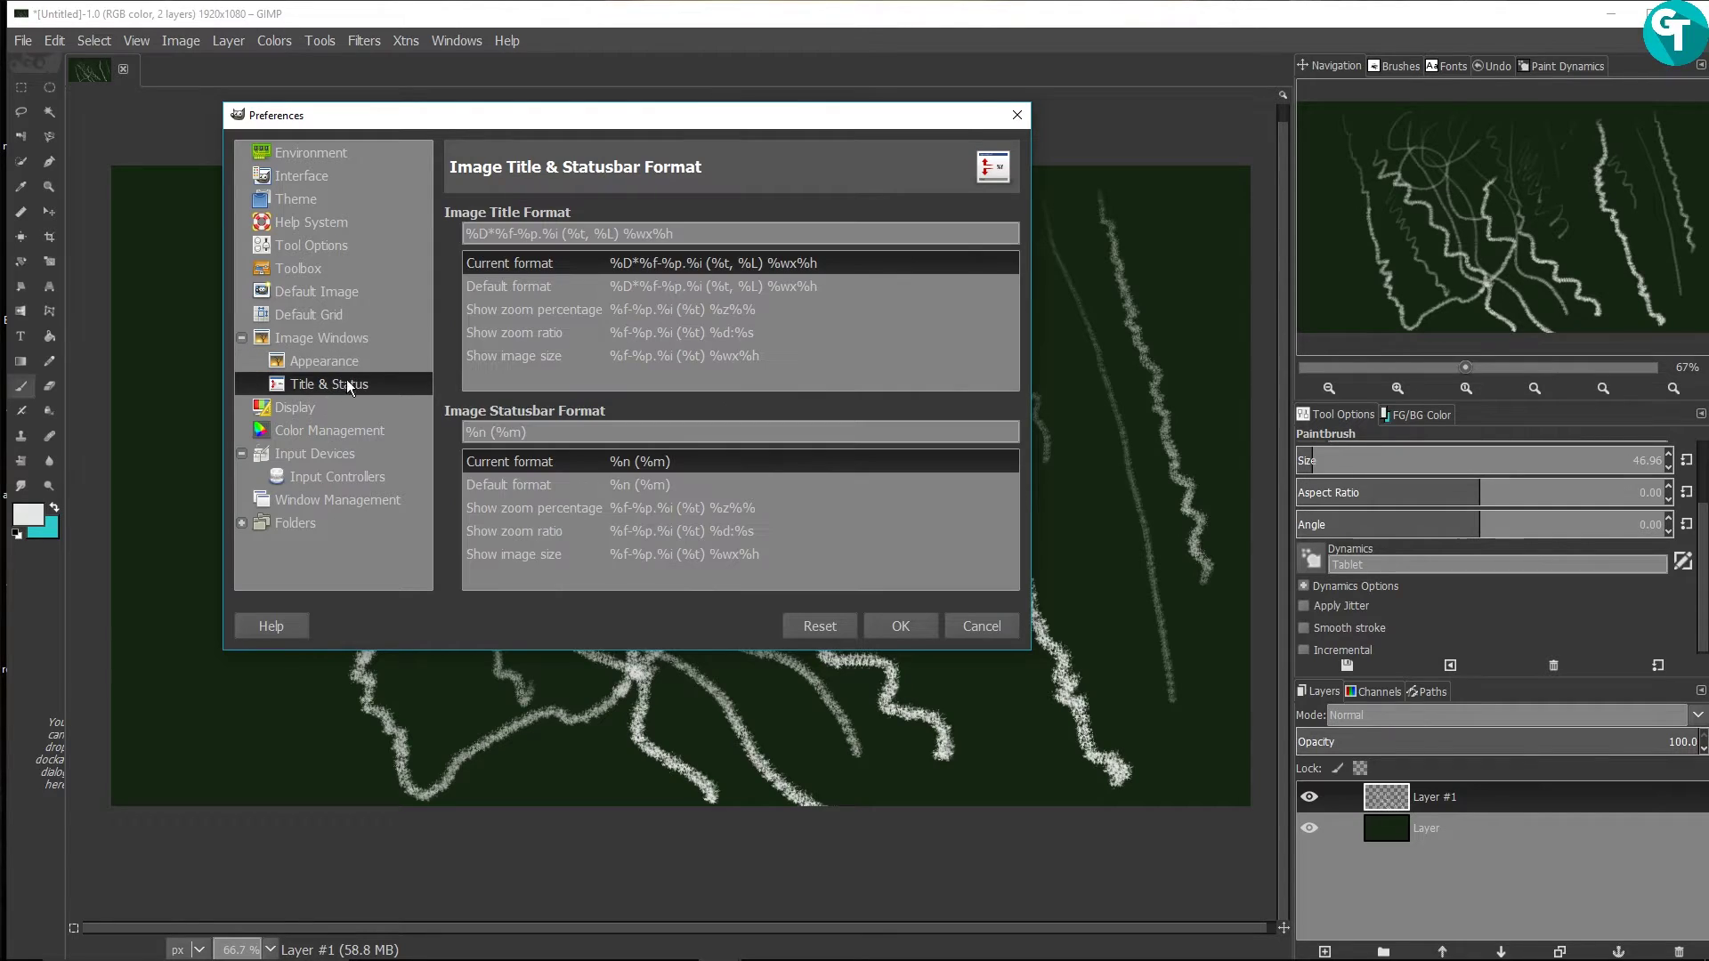
{"action": "left_click", "coordinate": [294, 408]}
Step: Review the Input Devices, Input Controllers and Window Management preferences, and close the Preferences without applying changes
{"action": "left_click", "coordinate": [343, 448]}
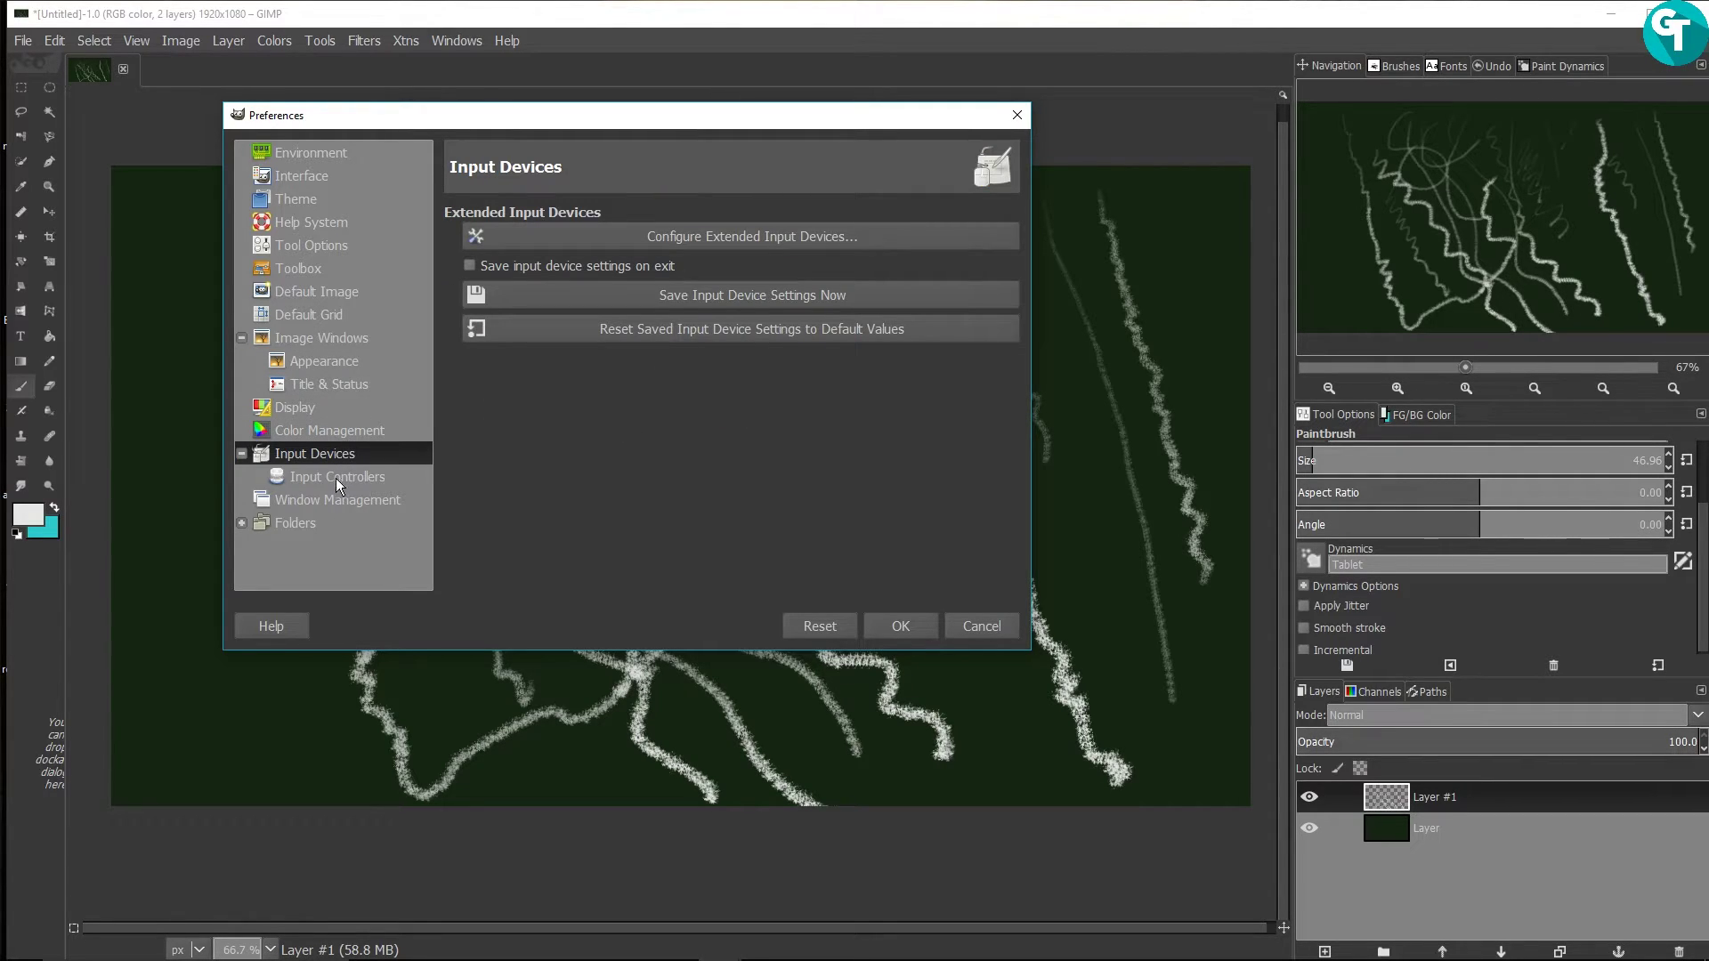
{"action": "left_click", "coordinate": [349, 475]}
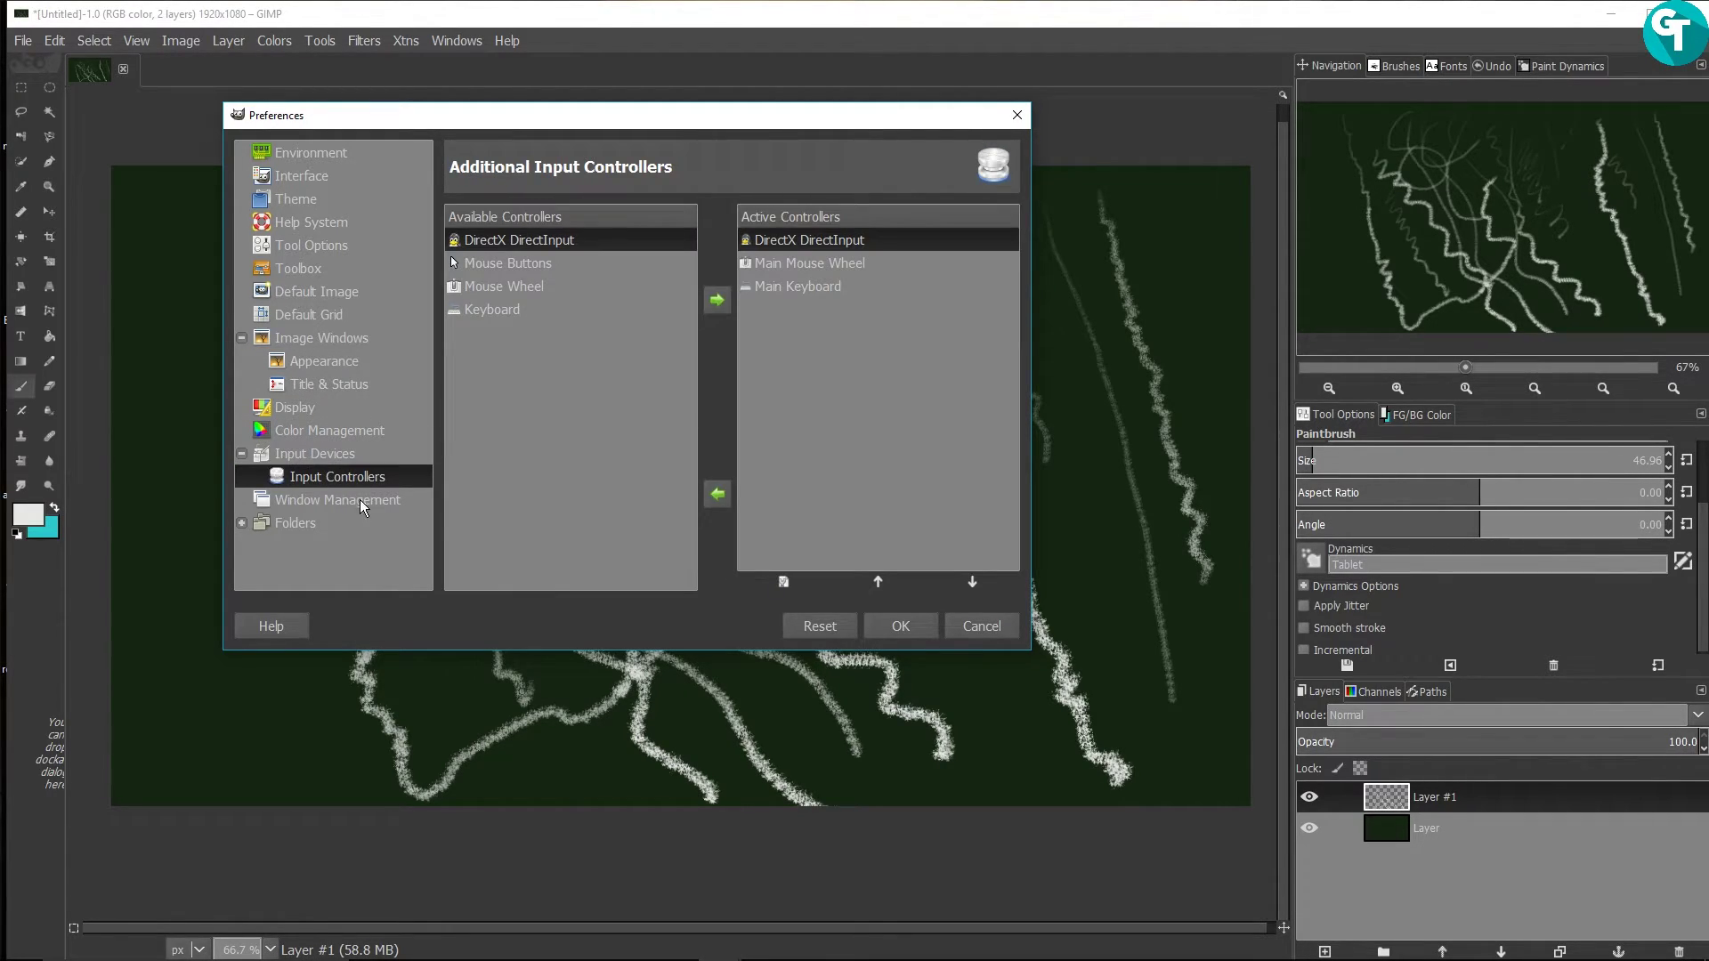
{"action": "left_click", "coordinate": [365, 497]}
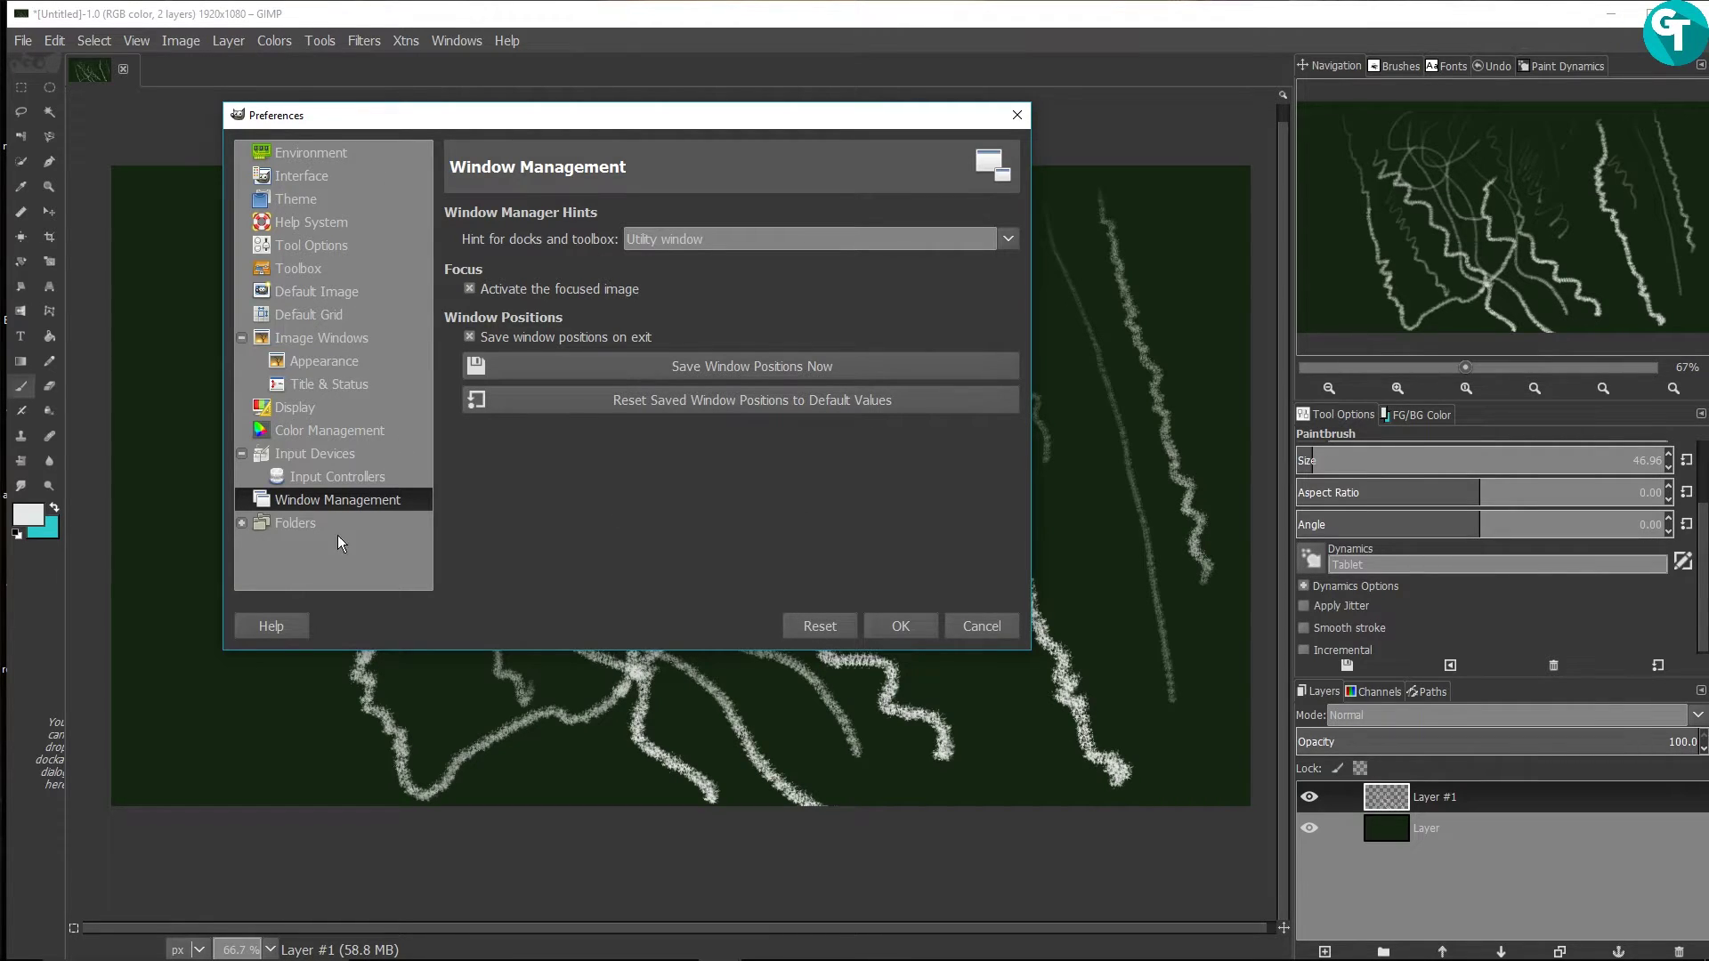
{"action": "left_click", "coordinate": [349, 460]}
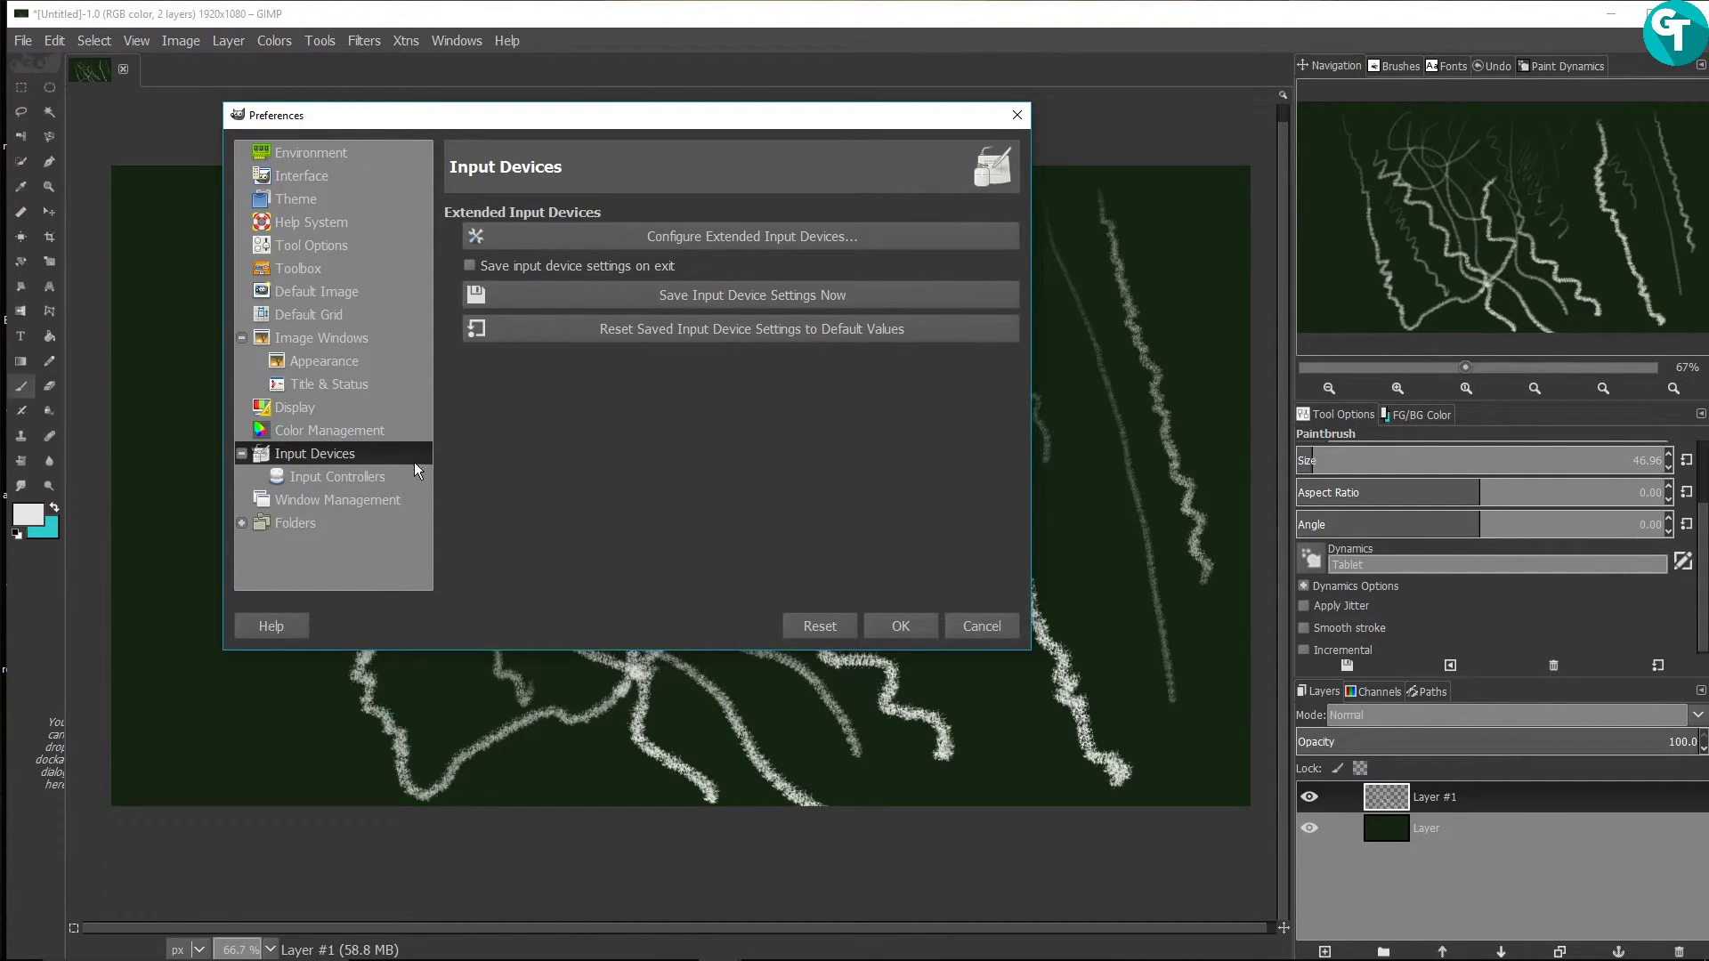
{"action": "left_click", "coordinate": [324, 501]}
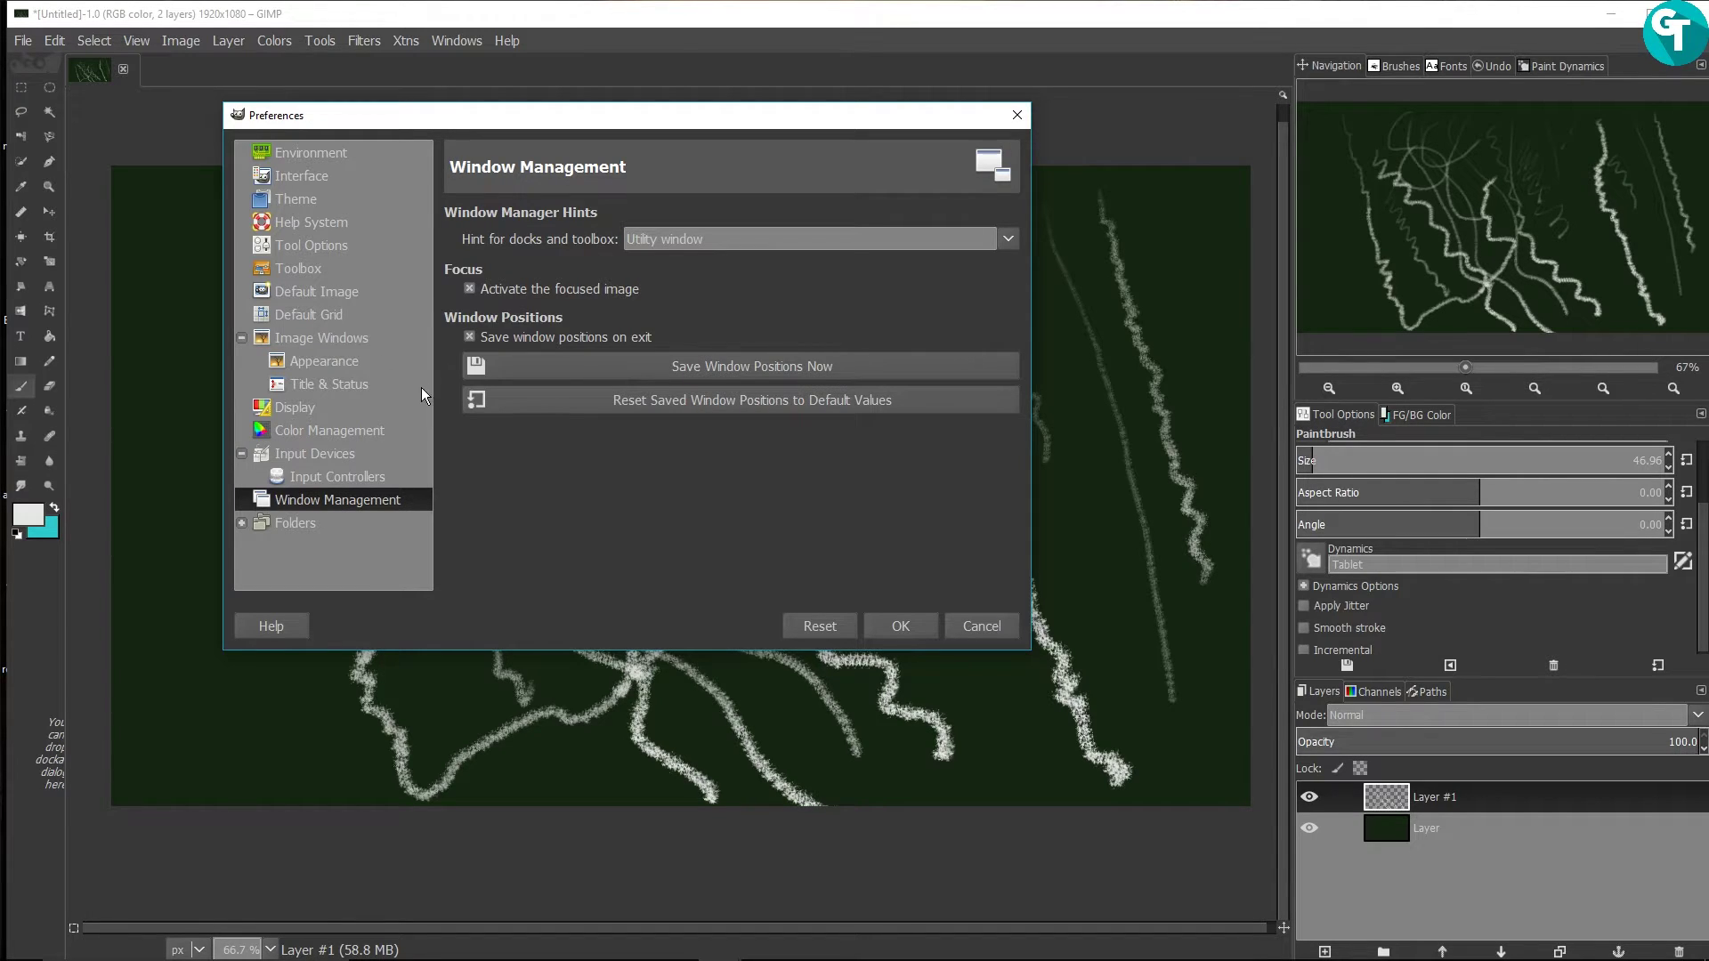
{"action": "left_click", "coordinate": [974, 626]}
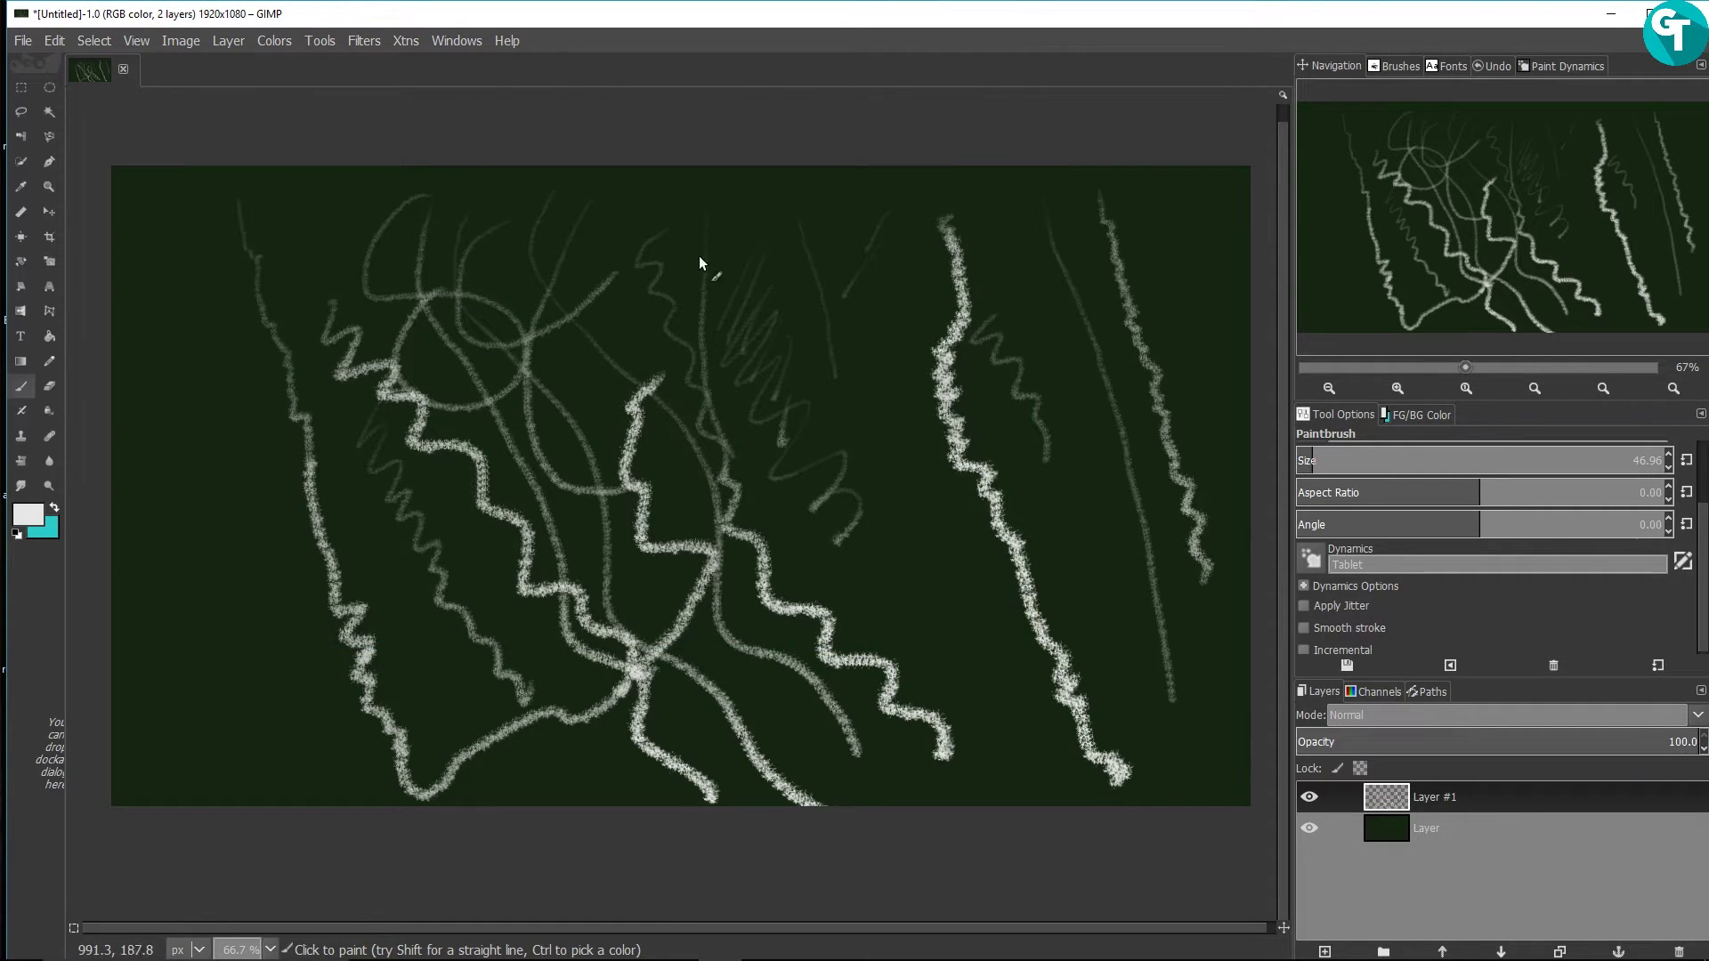
Step: Paint light scribbles, curved lines and an oval loop over the canvas's upper middle area using the Tablet dynamics
{"action": "left_click_drag", "start_coordinate": [867, 292], "coordinate": [814, 477]}
{"action": "left_click_drag", "start_coordinate": [876, 320], "coordinate": [856, 537]}
{"action": "mouse_move", "coordinate": [891, 374]}
{"action": "left_mouse_down"}
{"action": "mouse_move", "coordinate": [917, 632]}
{"action": "mouse_move", "coordinate": [935, 648]}
{"action": "left_mouse_up"}
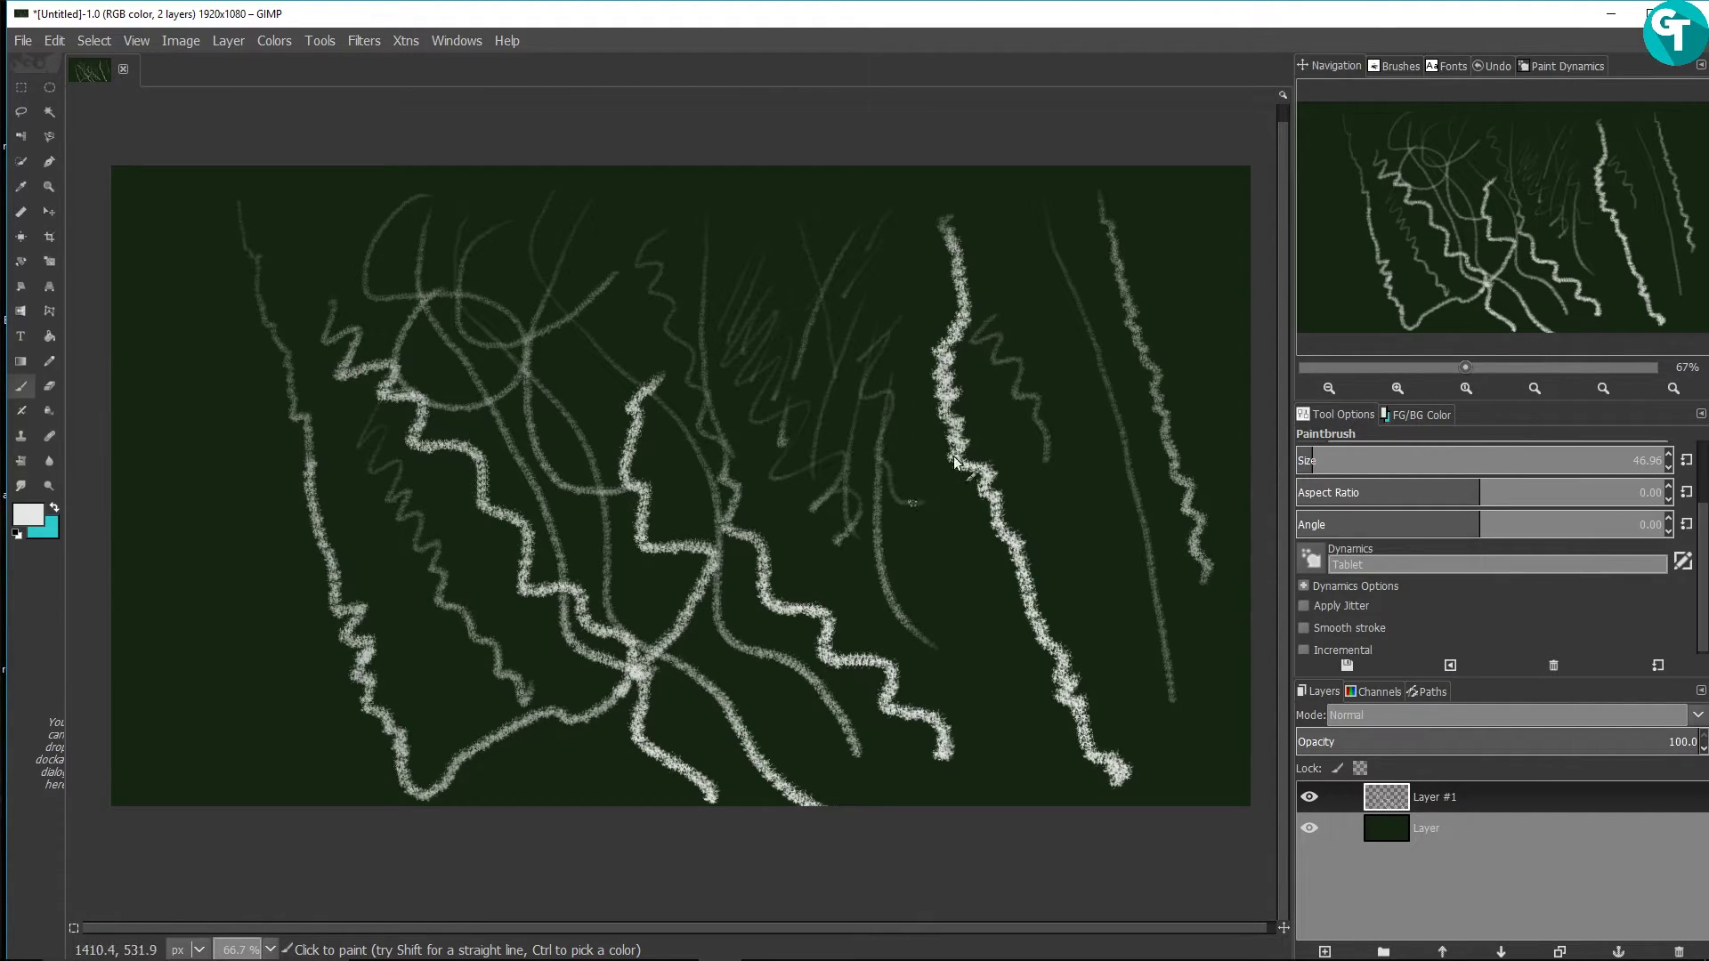
{"action": "left_click_drag", "start_coordinate": [892, 221], "coordinate": [872, 228]}
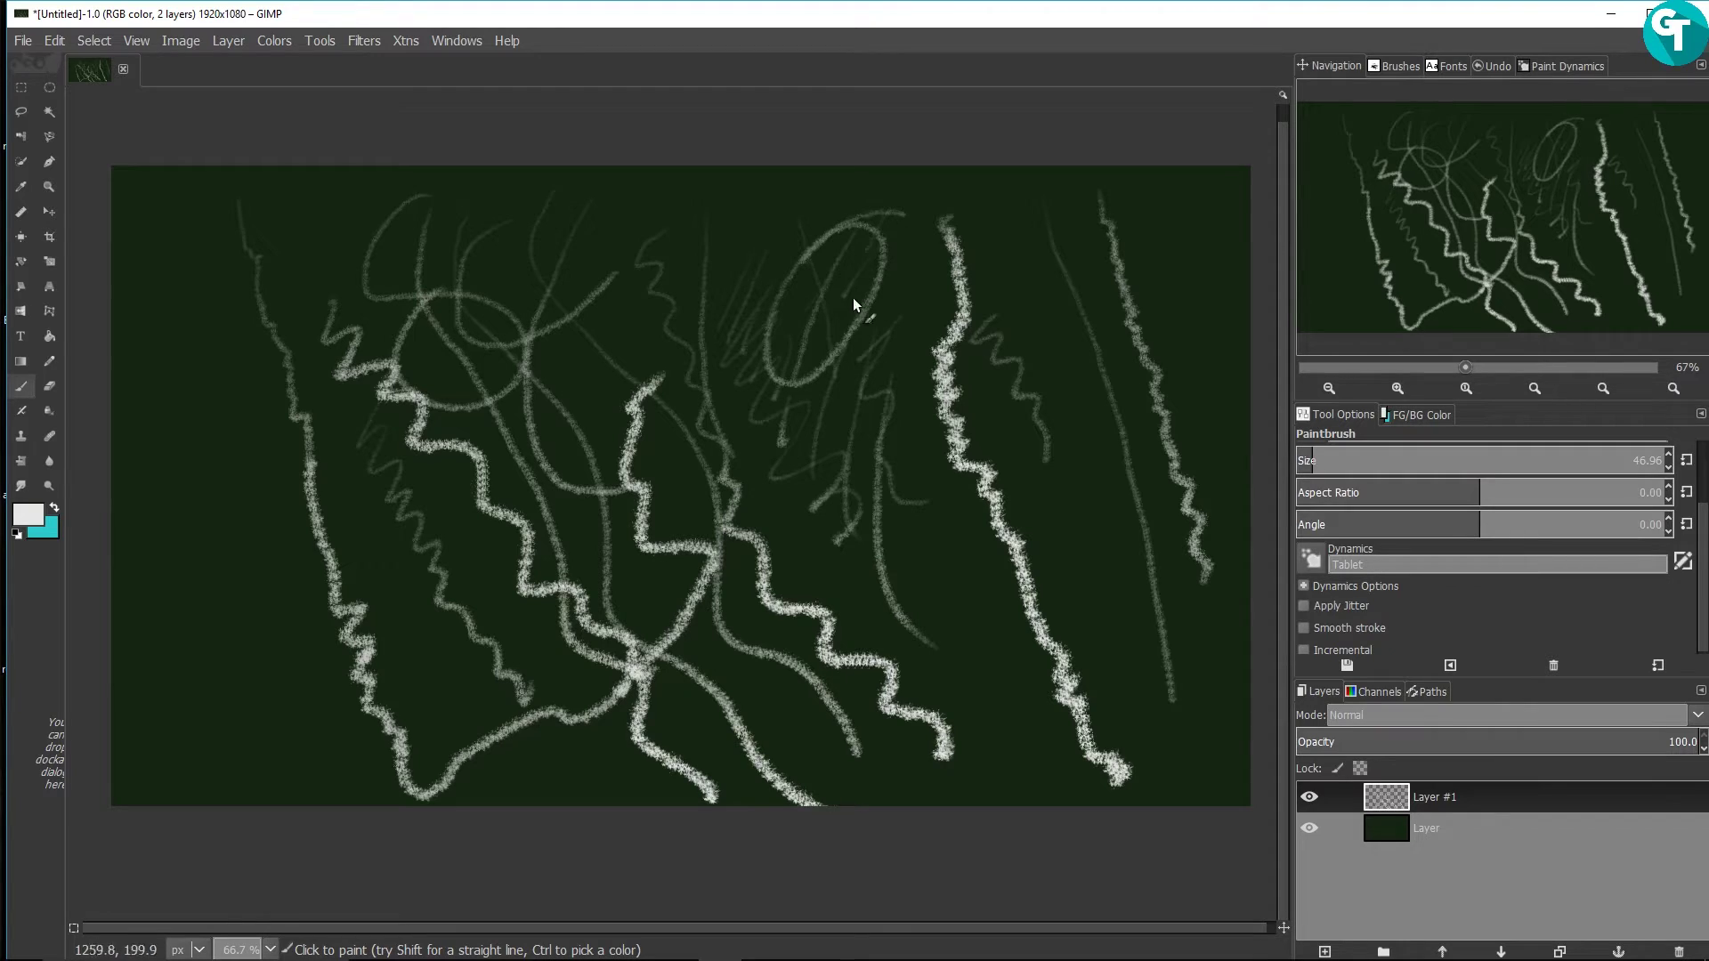
{"action": "left_click_drag", "start_coordinate": [828, 307], "coordinate": [961, 267]}
{"action": "left_click_drag", "start_coordinate": [895, 365], "coordinate": [1006, 418]}
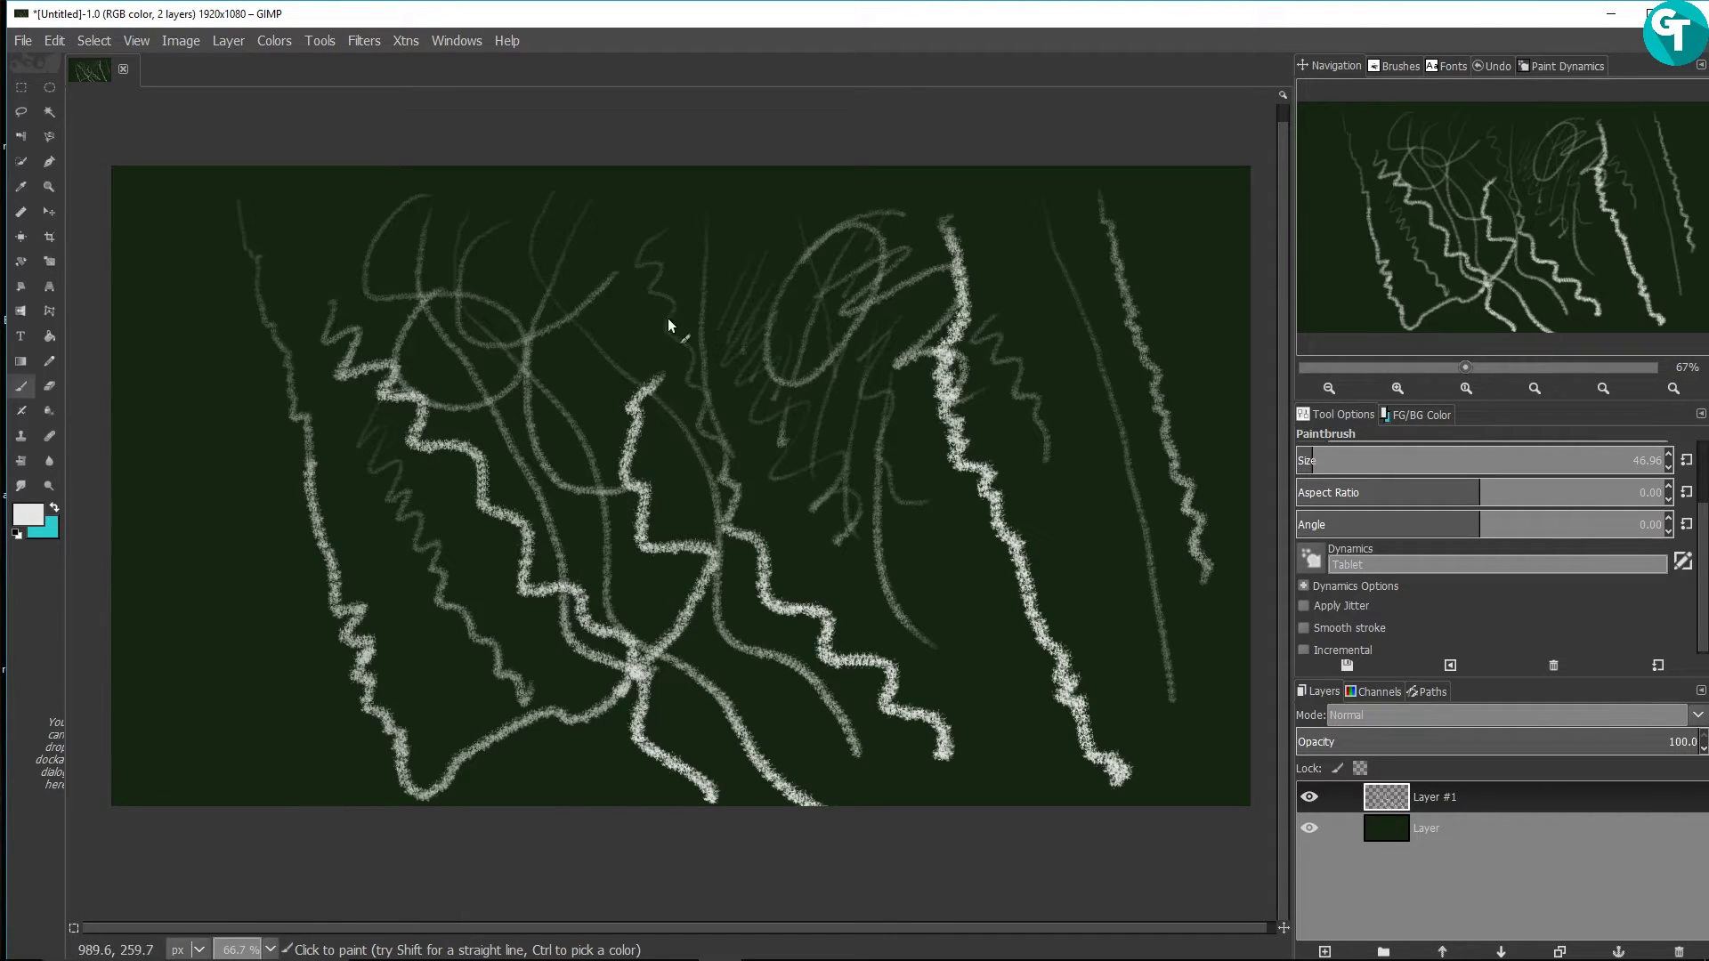
Step: Paint loose circular loops and broad arcs across the upper half and lower right of the canvas on Layer #1
{"action": "mouse_move", "coordinate": [307, 958]}
{"action": "mouse_move", "coordinate": [807, 204]}
{"action": "left_mouse_down"}
{"action": "mouse_move", "coordinate": [726, 294]}
{"action": "mouse_move", "coordinate": [705, 394]}
{"action": "left_mouse_up"}
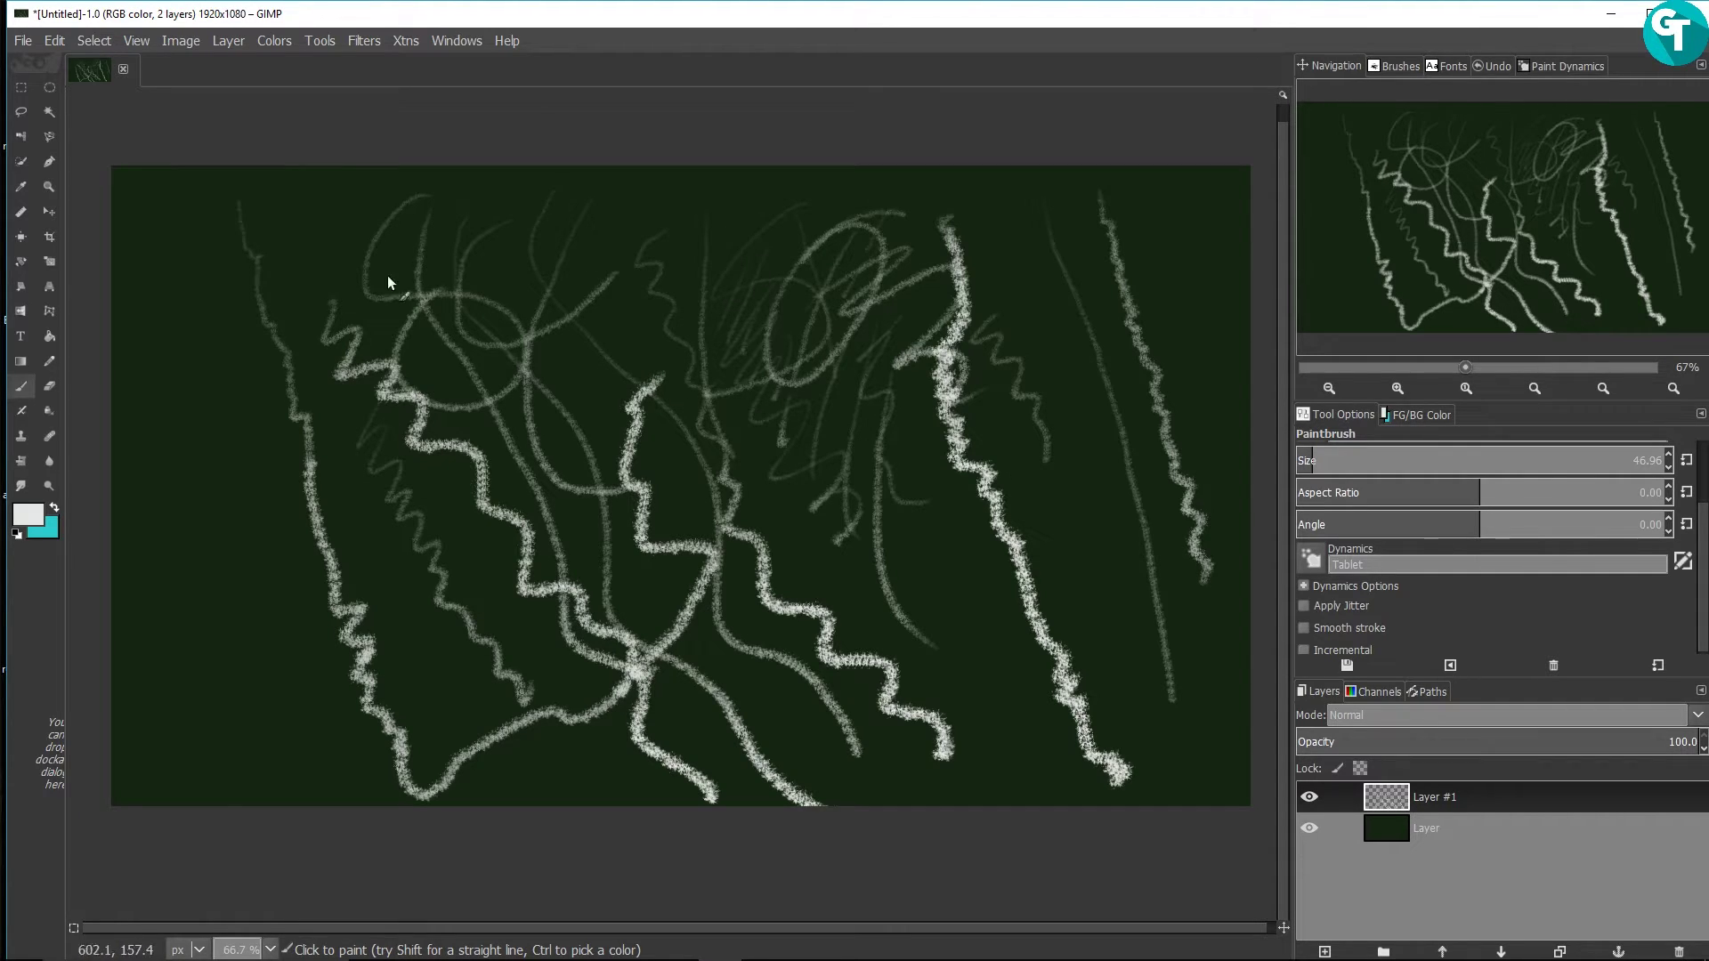
{"action": "left_click_drag", "start_coordinate": [527, 173], "coordinate": [498, 238]}
{"action": "left_click_drag", "start_coordinate": [717, 261], "coordinate": [624, 304]}
{"action": "left_click_drag", "start_coordinate": [847, 295], "coordinate": [787, 407]}
{"action": "mouse_move", "coordinate": [970, 532]}
{"action": "left_mouse_down"}
{"action": "mouse_move", "coordinate": [960, 643]}
{"action": "mouse_move", "coordinate": [1058, 544]}
{"action": "left_mouse_up"}
{"action": "mouse_move", "coordinate": [1034, 234]}
{"action": "left_mouse_down"}
{"action": "mouse_move", "coordinate": [1062, 273]}
{"action": "mouse_move", "coordinate": [1038, 427]}
{"action": "left_mouse_up"}
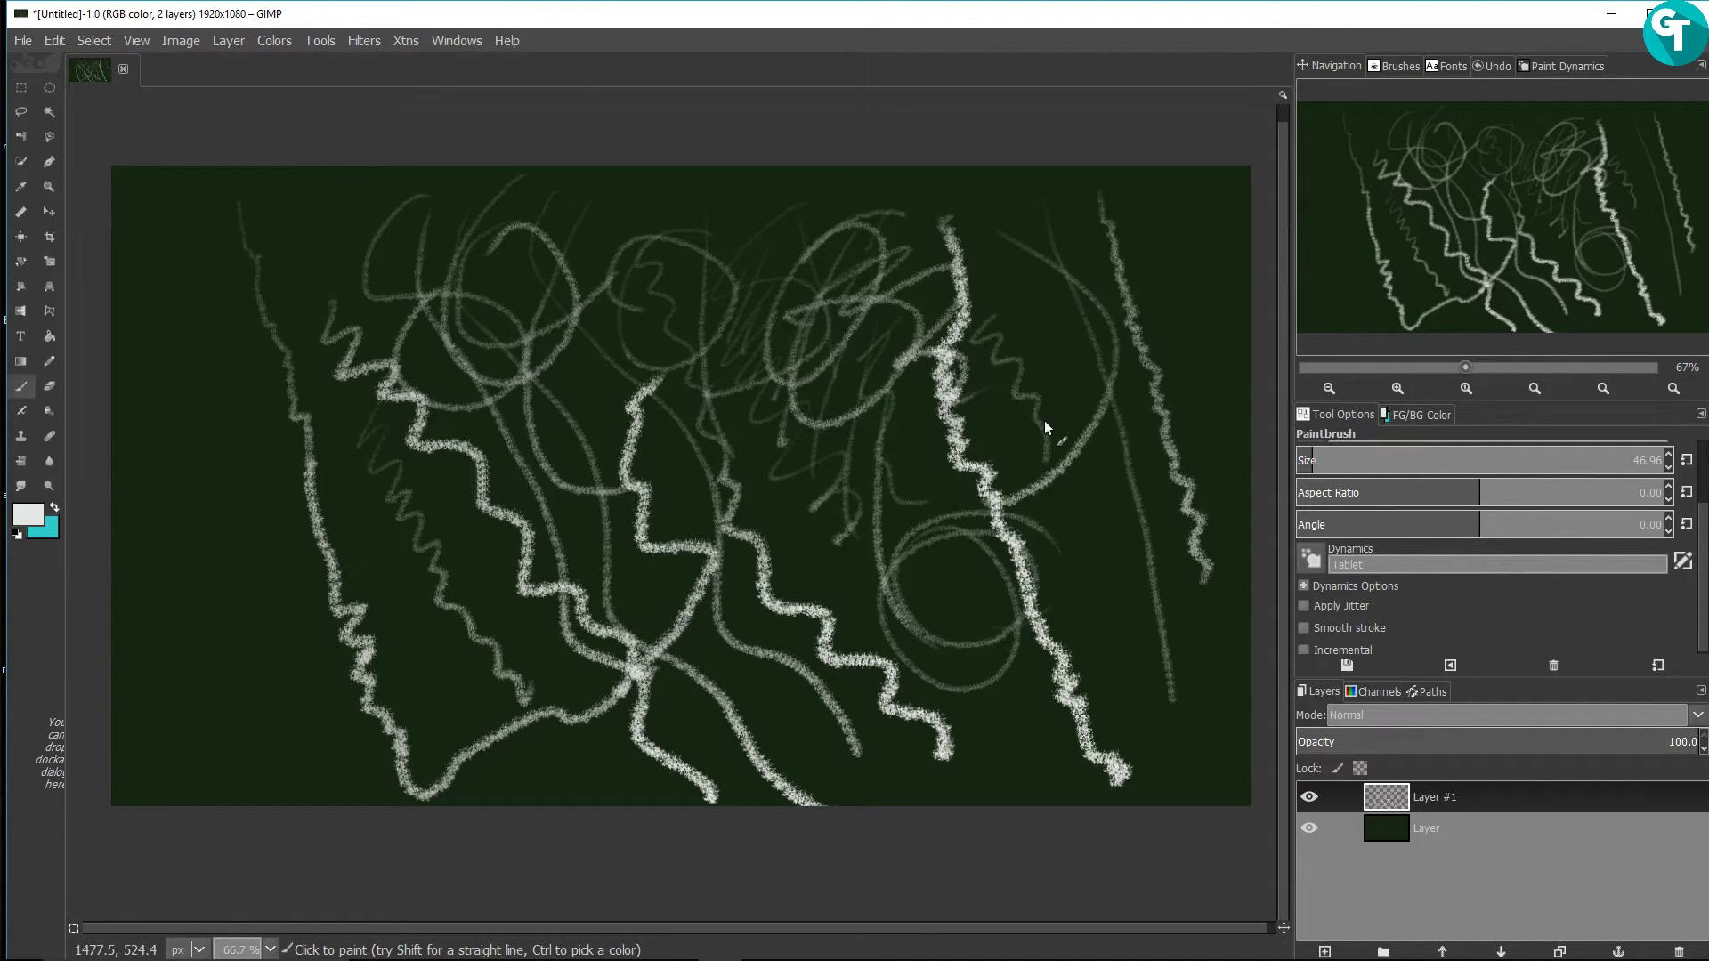
{"action": "left_click_drag", "start_coordinate": [949, 237], "coordinate": [948, 463]}
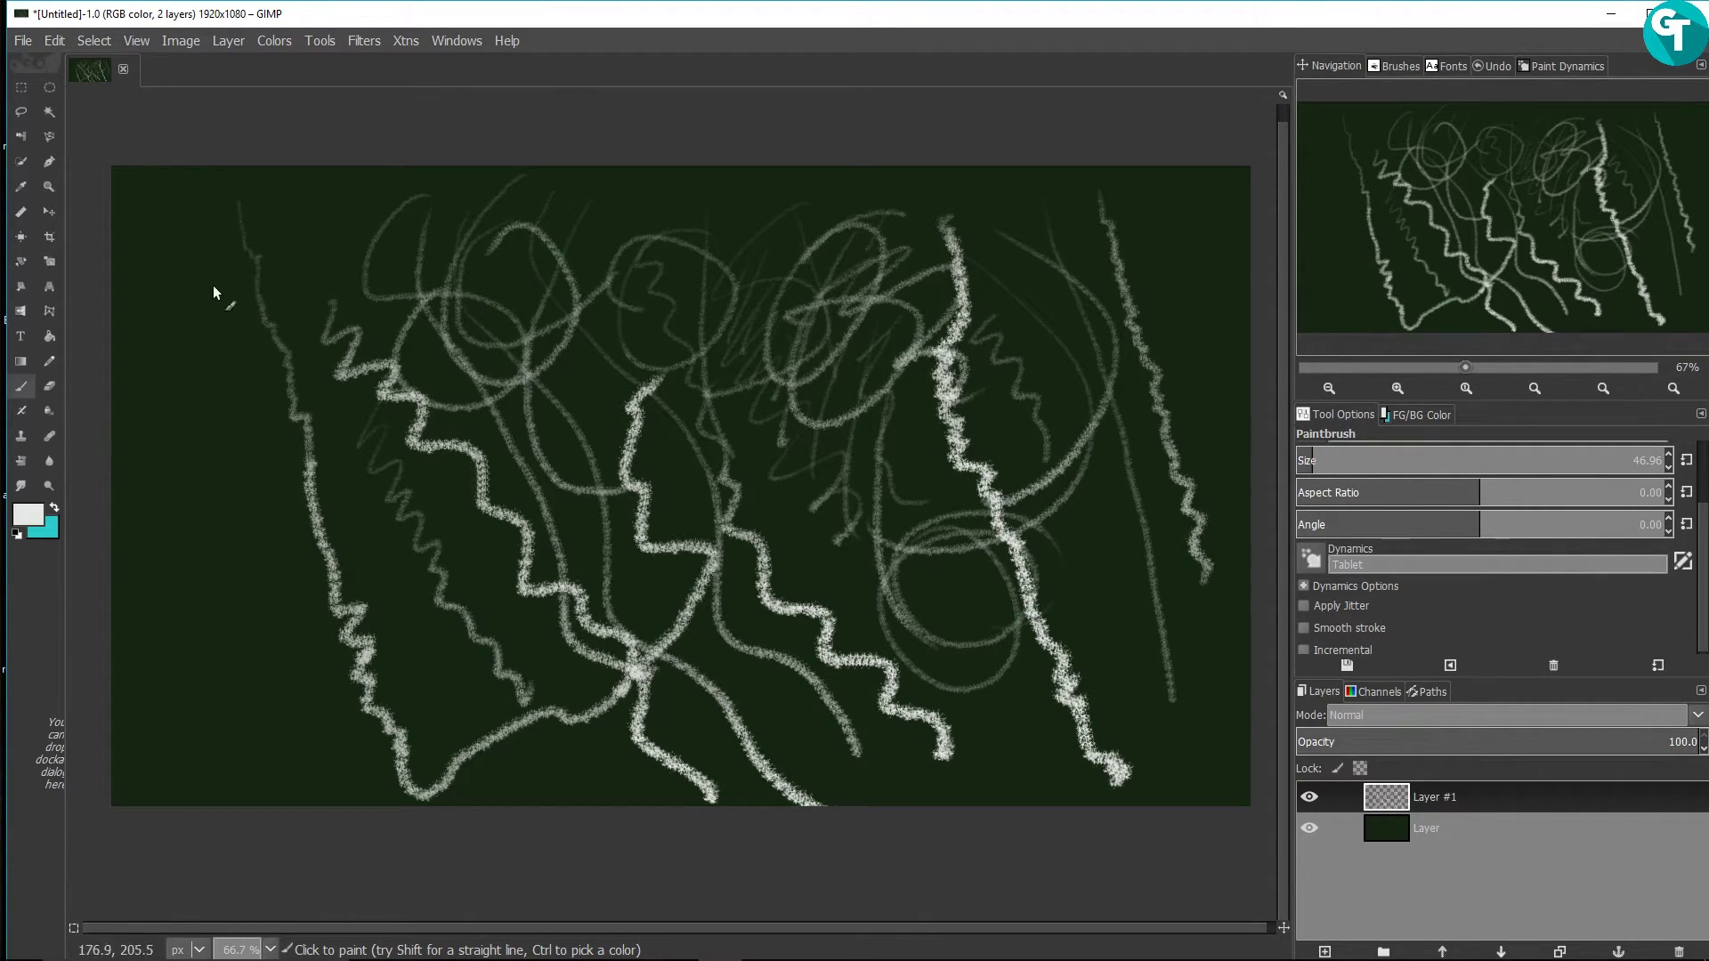
Step: Paint nested narrow oval loops near the left edge of the canvas
{"action": "left_click_drag", "start_coordinate": [223, 241], "coordinate": [191, 298]}
{"action": "mouse_move", "coordinate": [226, 242]}
{"action": "left_mouse_down"}
{"action": "mouse_move", "coordinate": [221, 413]}
{"action": "mouse_move", "coordinate": [191, 481]}
{"action": "left_mouse_up"}
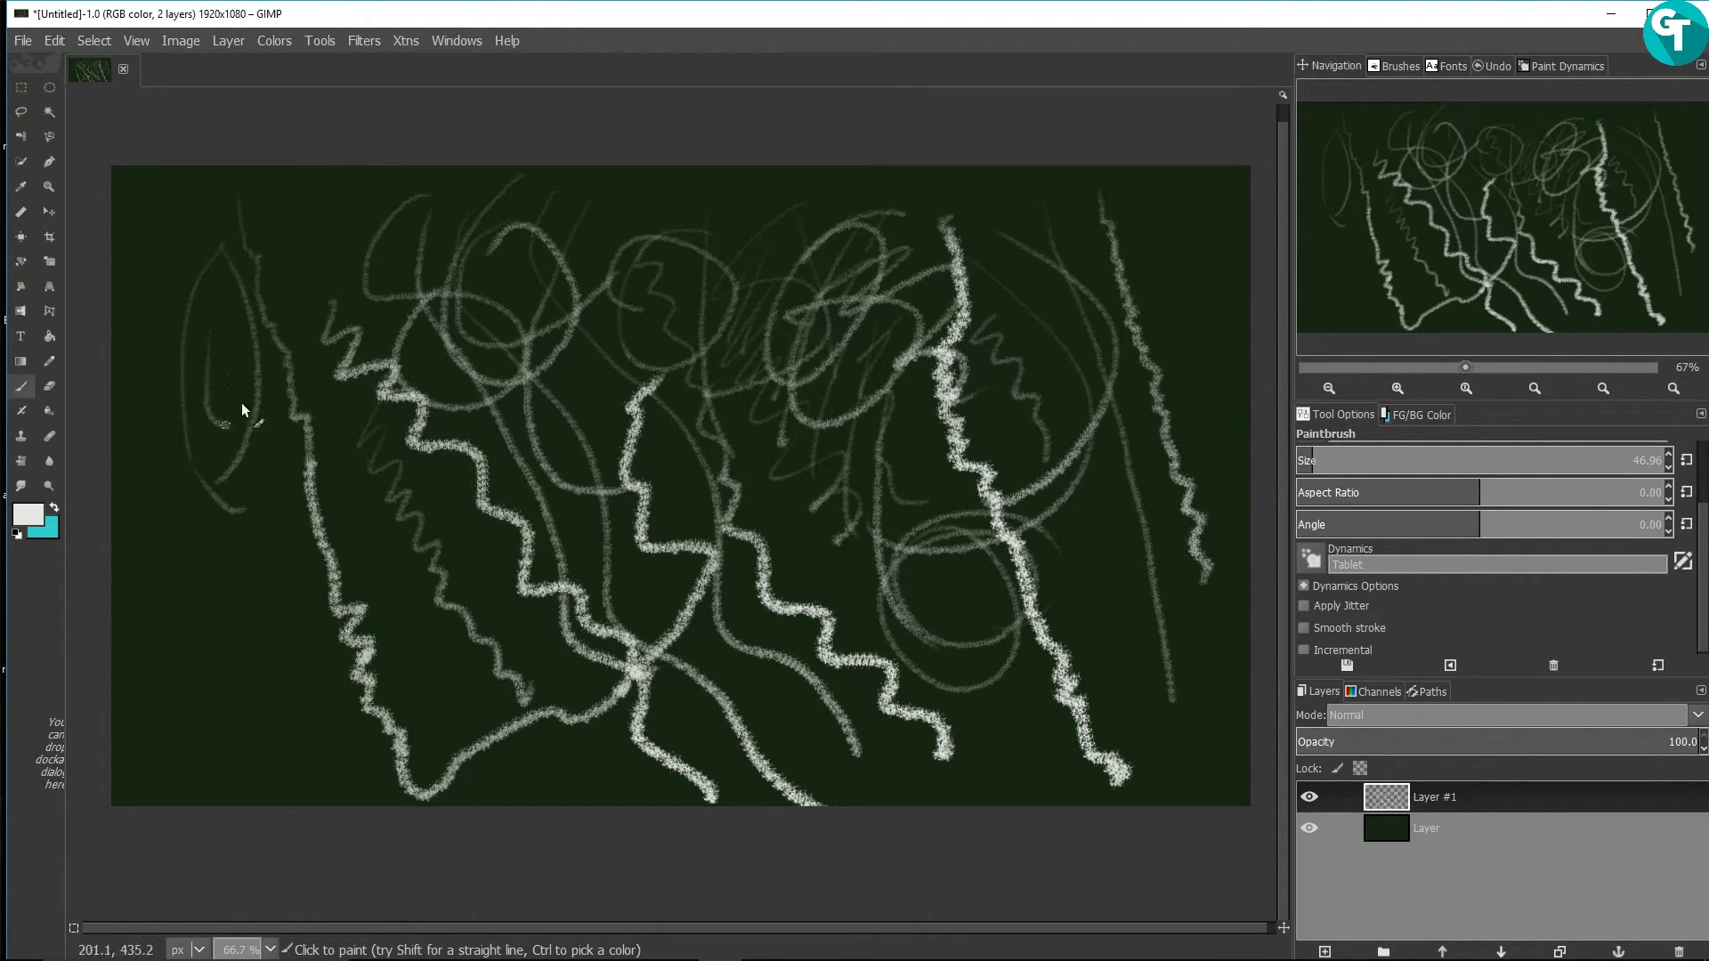
{"action": "mouse_move", "coordinate": [199, 324]}
{"action": "left_mouse_down"}
{"action": "mouse_move", "coordinate": [229, 382]}
{"action": "mouse_move", "coordinate": [233, 352]}
{"action": "left_mouse_up"}
Step: Paint light diagonal hatching strokes from the canvas's upper right toward its lower middle
{"action": "left_click_drag", "start_coordinate": [1081, 213], "coordinate": [860, 355]}
{"action": "left_click_drag", "start_coordinate": [1056, 284], "coordinate": [753, 513]}
{"action": "left_click_drag", "start_coordinate": [1060, 345], "coordinate": [767, 574]}
{"action": "left_click_drag", "start_coordinate": [1085, 414], "coordinate": [775, 652]}
{"action": "left_click_drag", "start_coordinate": [829, 347], "coordinate": [761, 663]}
{"action": "left_click_drag", "start_coordinate": [1053, 222], "coordinate": [1019, 427]}
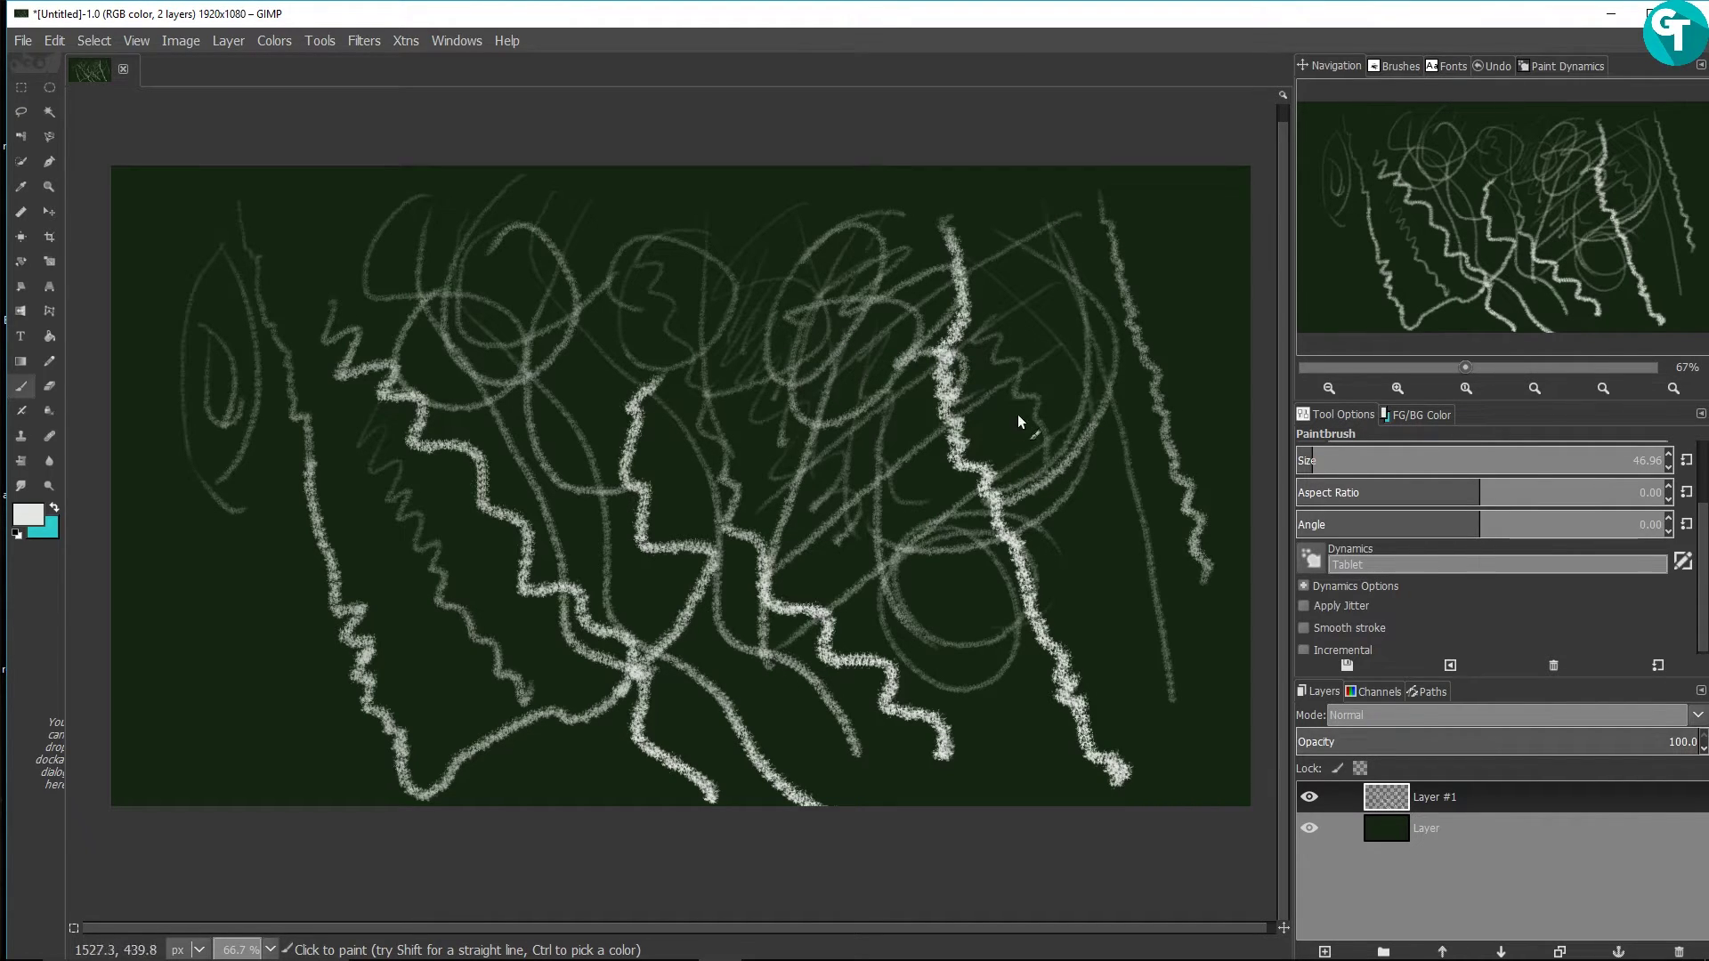
Step: Paint three groups of overlapping circular loops around the upper right and middle of the canvas
{"action": "mouse_move", "coordinate": [1011, 238]}
{"action": "left_mouse_down"}
{"action": "mouse_move", "coordinate": [971, 465]}
{"action": "mouse_move", "coordinate": [980, 243]}
{"action": "mouse_move", "coordinate": [1032, 233]}
{"action": "mouse_move", "coordinate": [890, 278]}
{"action": "left_mouse_up"}
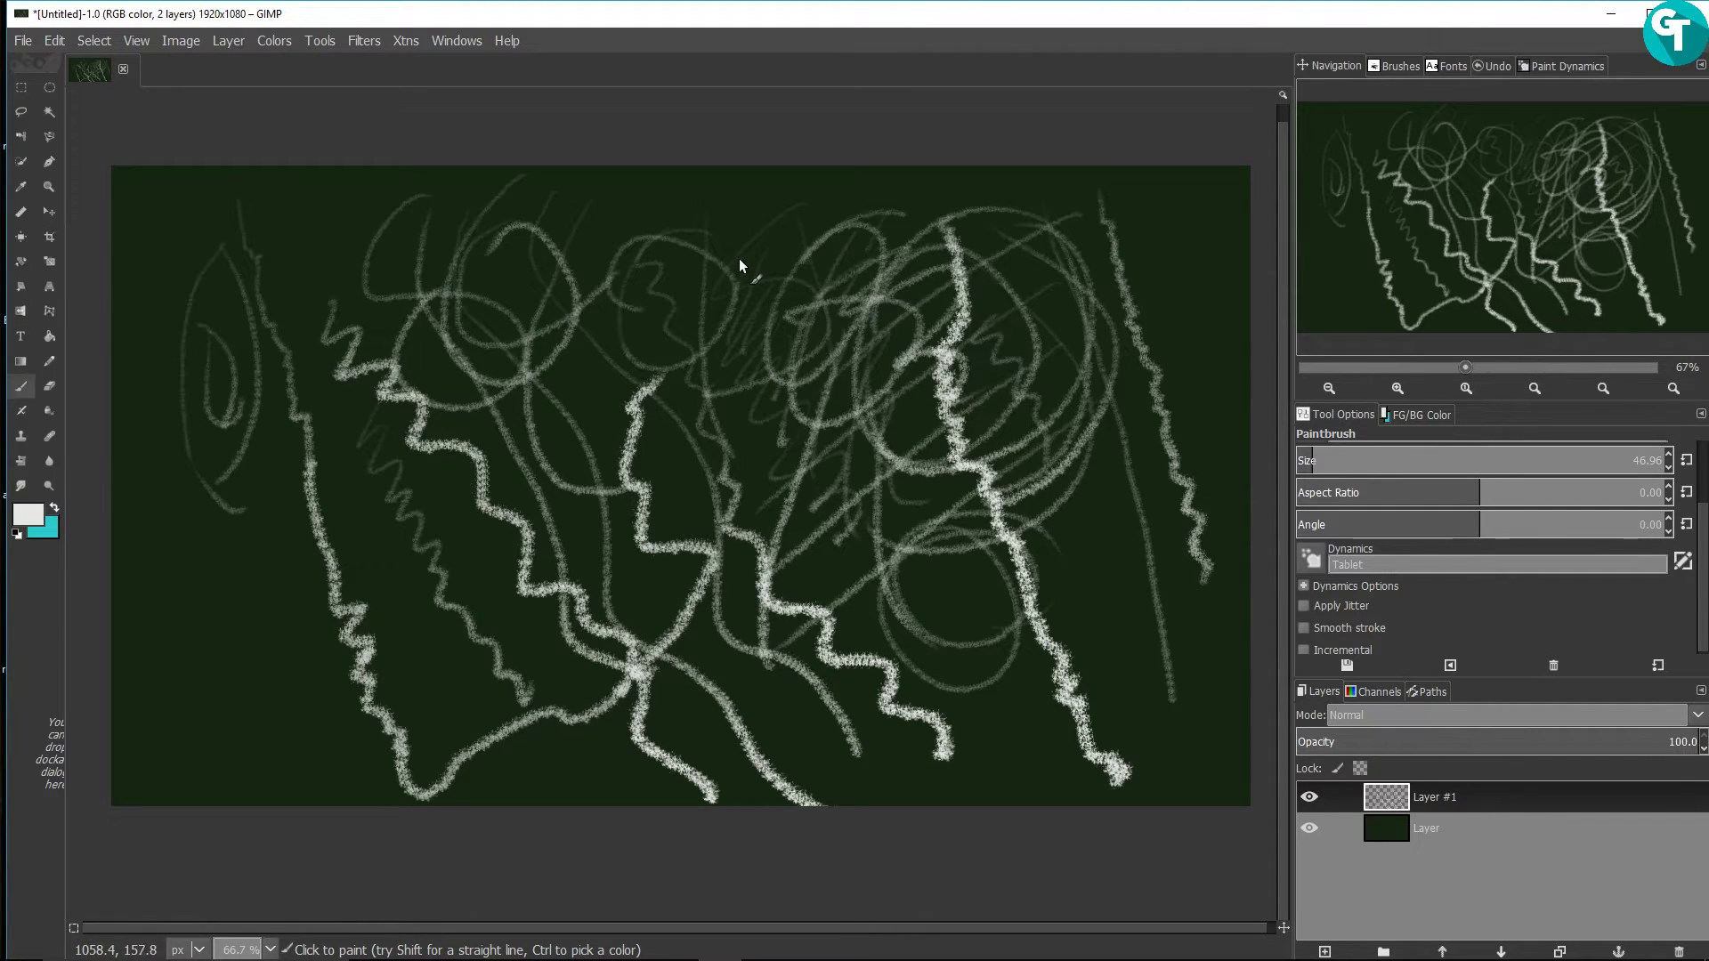
{"action": "mouse_move", "coordinate": [701, 311]}
{"action": "left_mouse_down"}
{"action": "mouse_move", "coordinate": [730, 339]}
{"action": "mouse_move", "coordinate": [727, 384]}
{"action": "mouse_move", "coordinate": [756, 342]}
{"action": "mouse_move", "coordinate": [721, 323]}
{"action": "mouse_move", "coordinate": [693, 361]}
{"action": "mouse_move", "coordinate": [721, 360]}
{"action": "mouse_move", "coordinate": [728, 325]}
{"action": "mouse_move", "coordinate": [779, 394]}
{"action": "mouse_move", "coordinate": [746, 370]}
{"action": "left_mouse_up"}
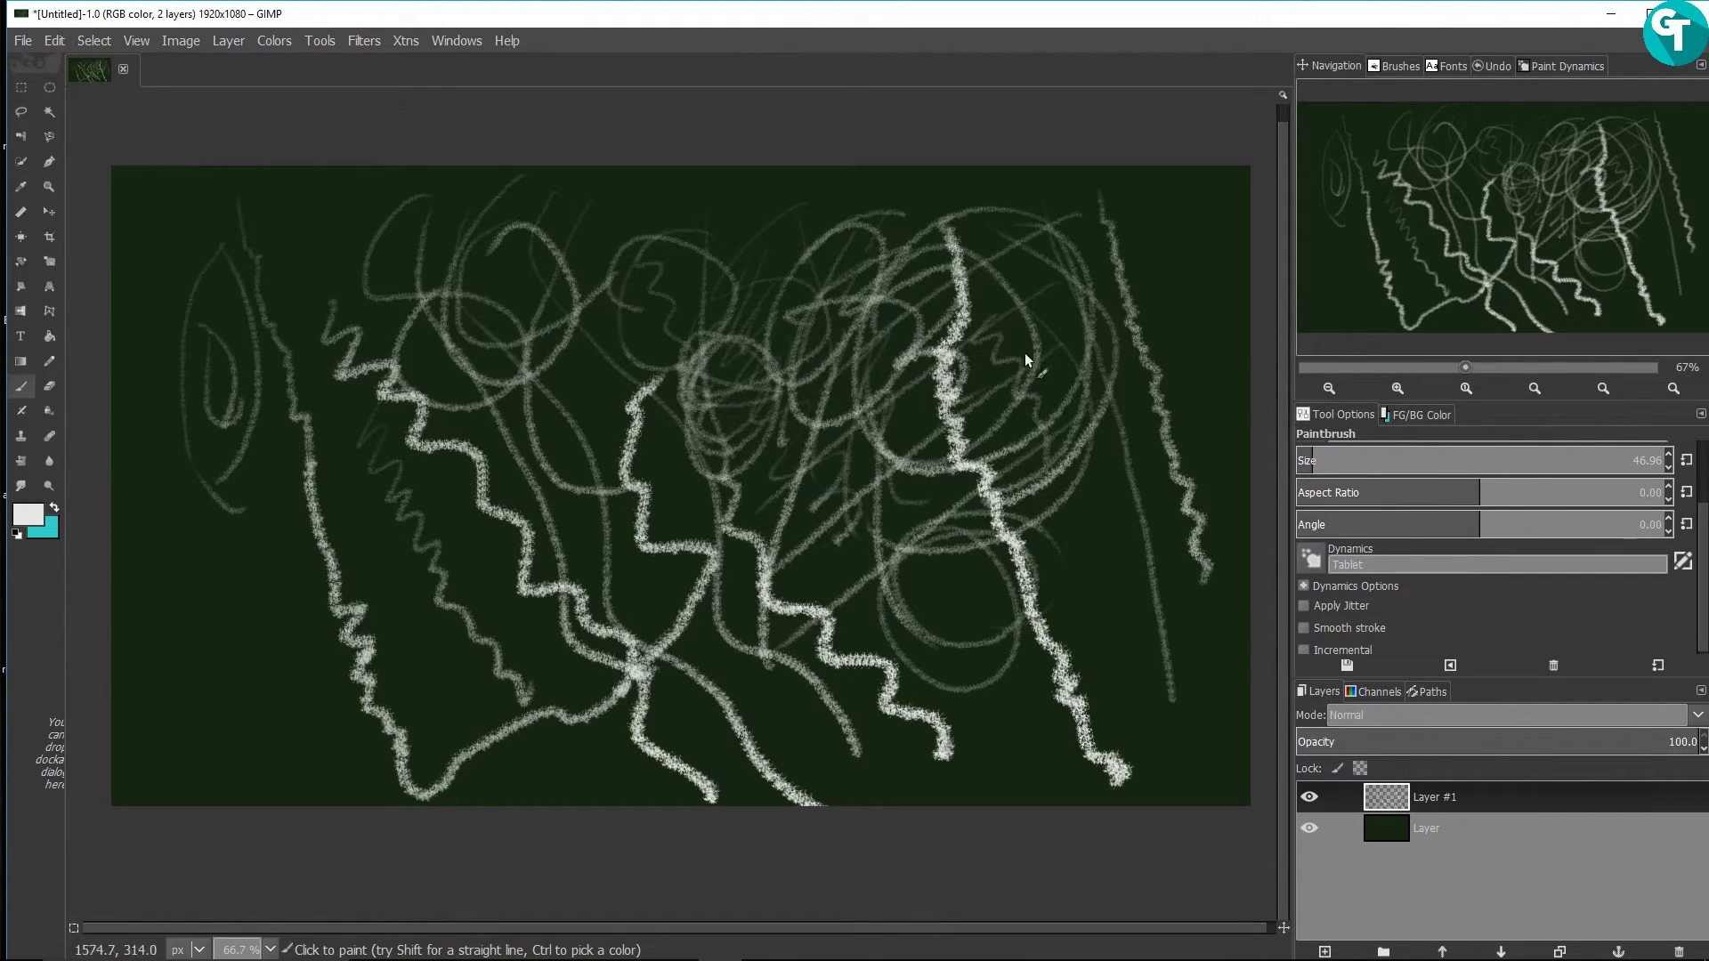
{"action": "left_click_drag", "start_coordinate": [1090, 289], "coordinate": [1136, 257]}
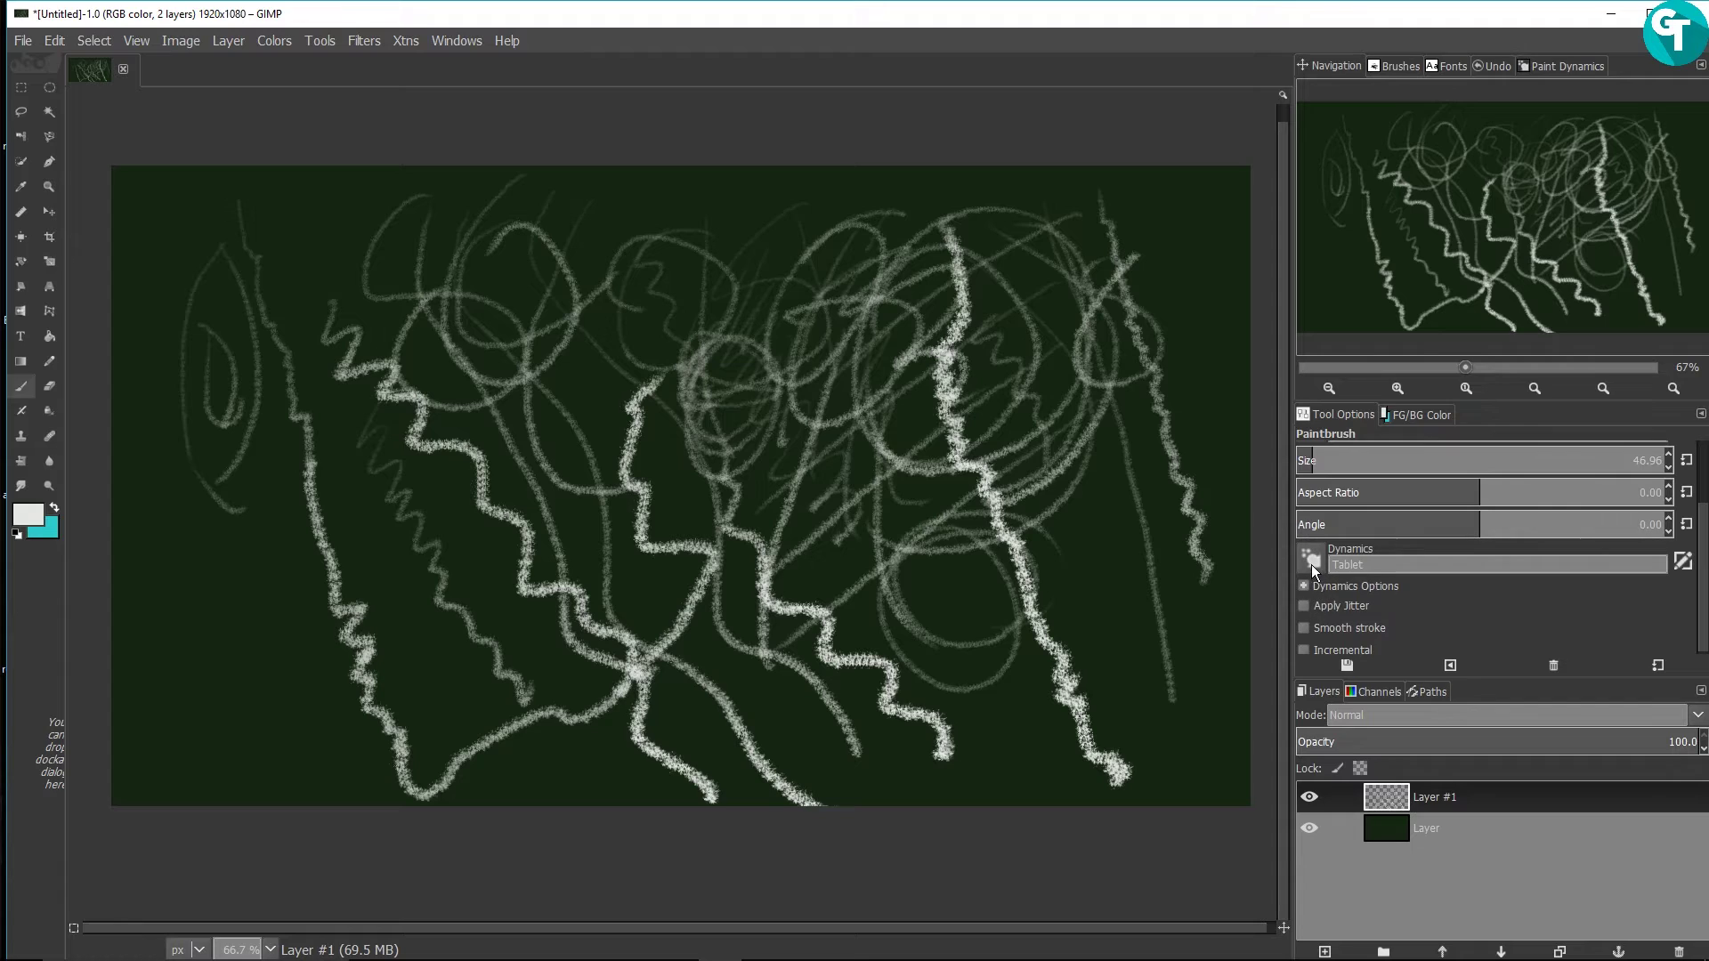
Step: Choose the Basic Dynamics preset and replace the painted layer with a new transparent 1920 × 1080 px layer
{"action": "left_click", "coordinate": [1535, 66]}
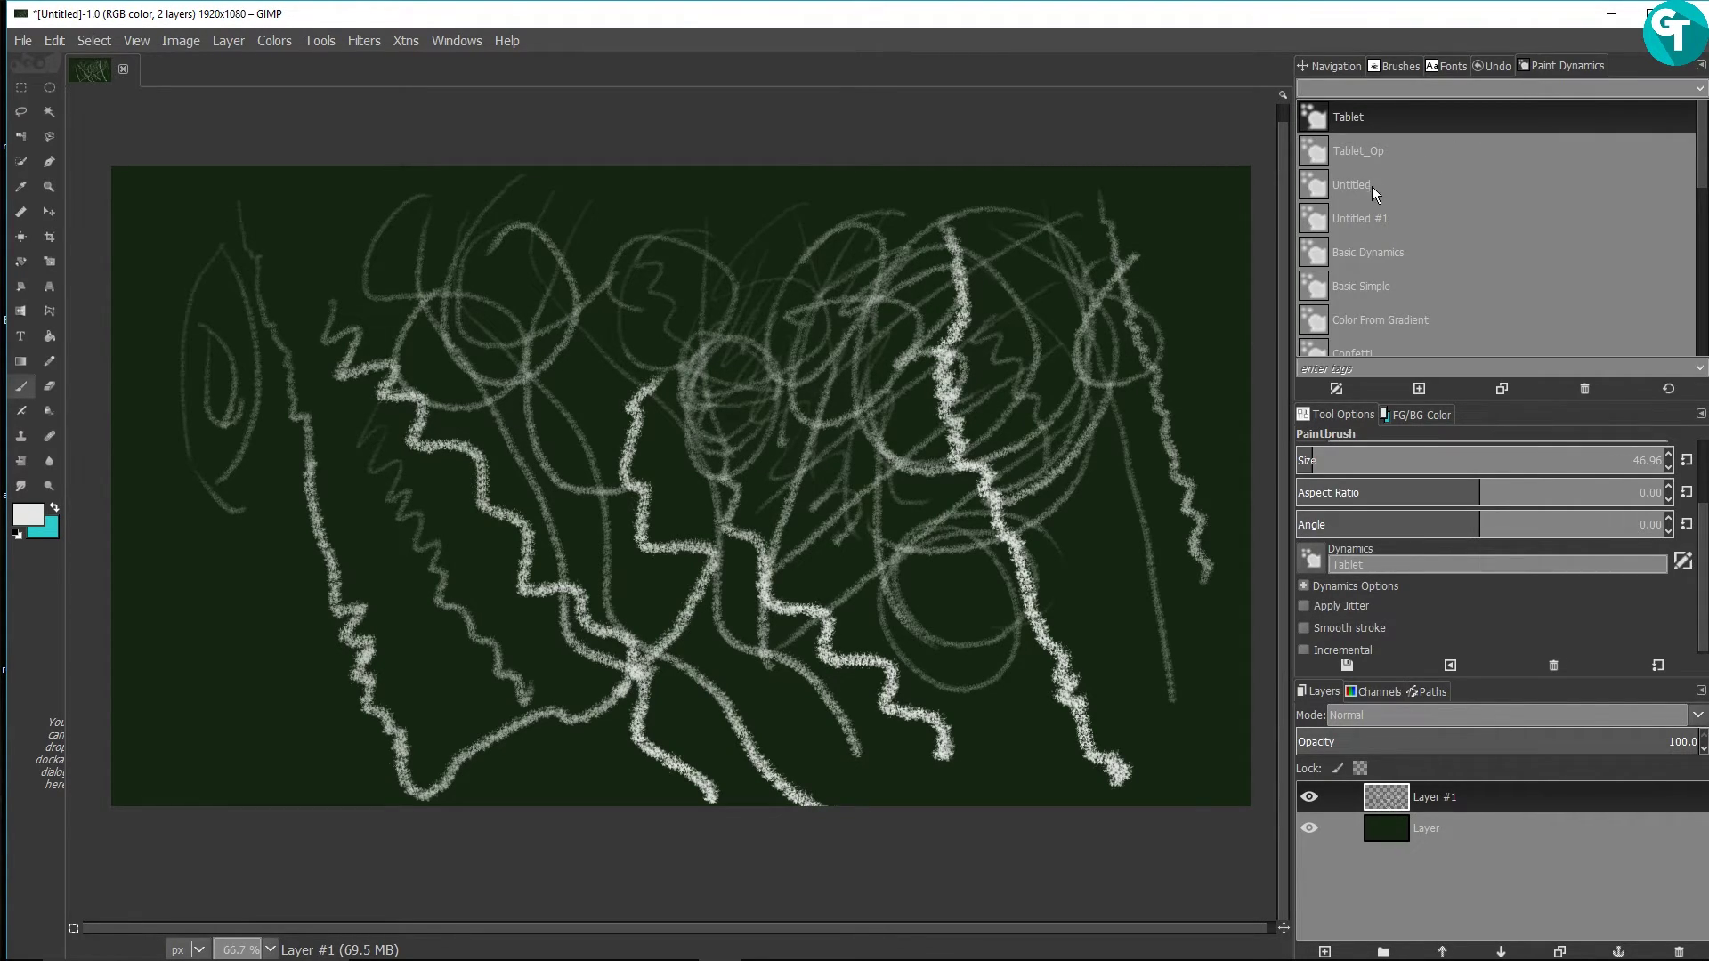
{"action": "left_click", "coordinate": [1369, 253]}
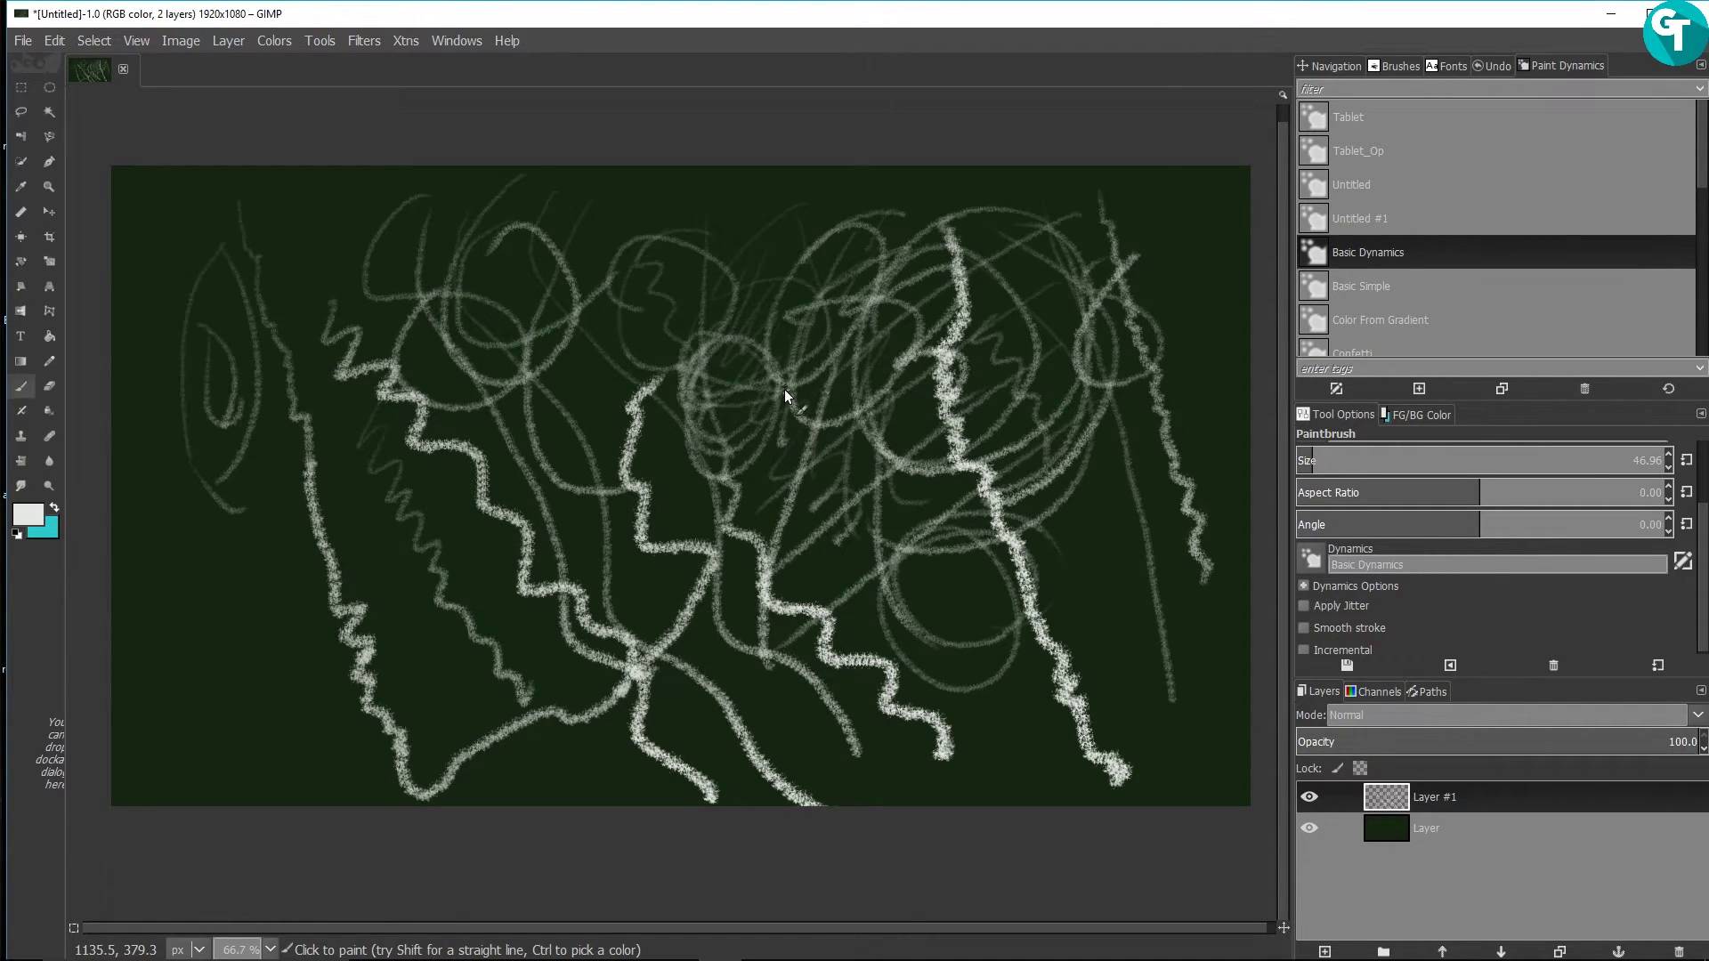
{"action": "key", "text": "Delete"}
{"action": "key", "text": "shift+ctrl+n"}
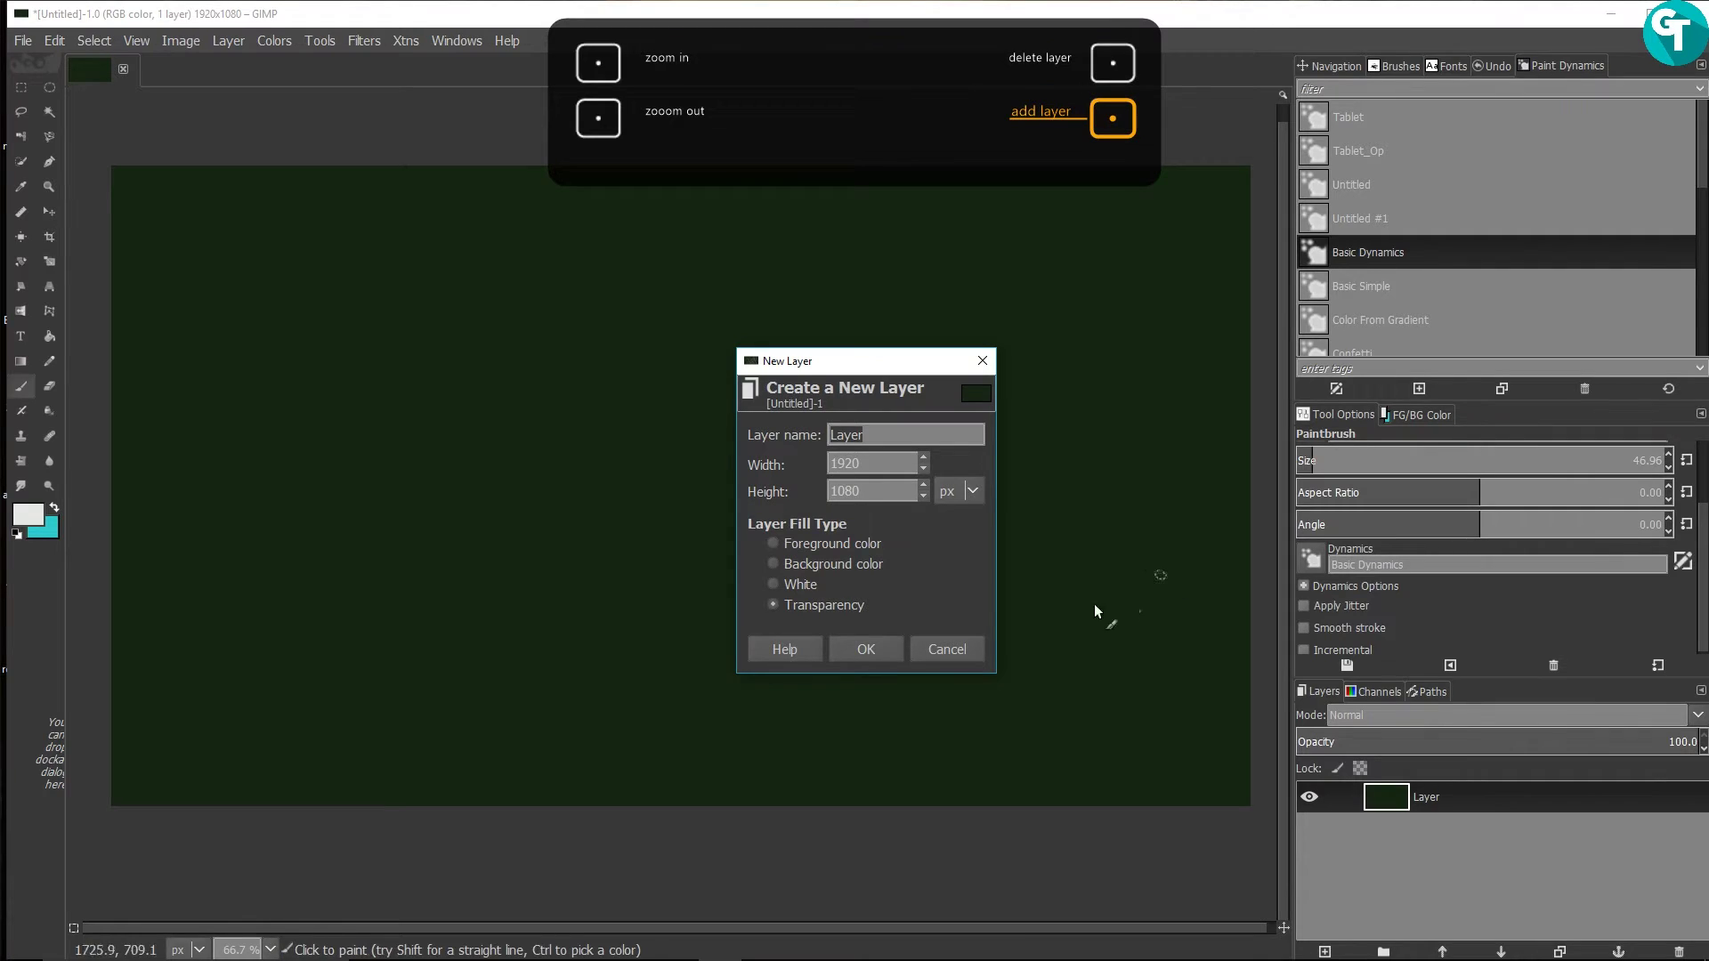
{"action": "left_click", "coordinate": [905, 636]}
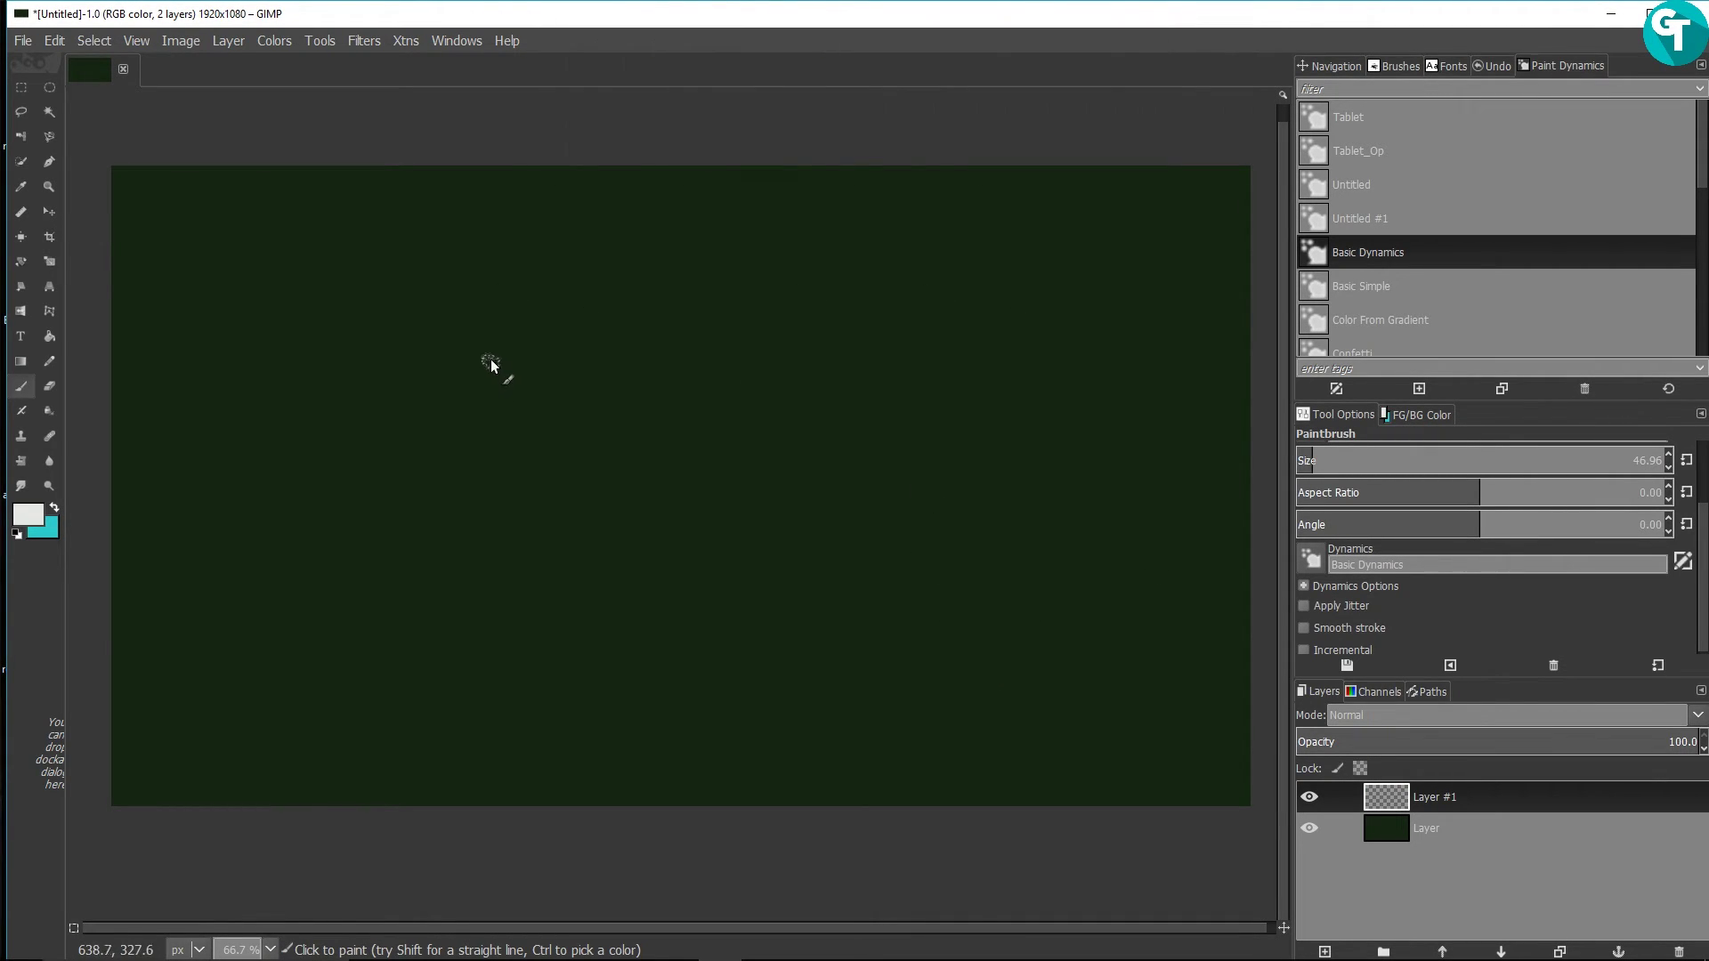
Step: Paint a long winding zigzag through the middle of the canvas and a set of short tapered diagonal strokes above it
{"action": "mouse_move", "coordinate": [510, 345]}
{"action": "left_mouse_down"}
{"action": "mouse_move", "coordinate": [444, 430]}
{"action": "mouse_move", "coordinate": [629, 398]}
{"action": "mouse_move", "coordinate": [585, 506]}
{"action": "mouse_move", "coordinate": [637, 590]}
{"action": "left_mouse_up"}
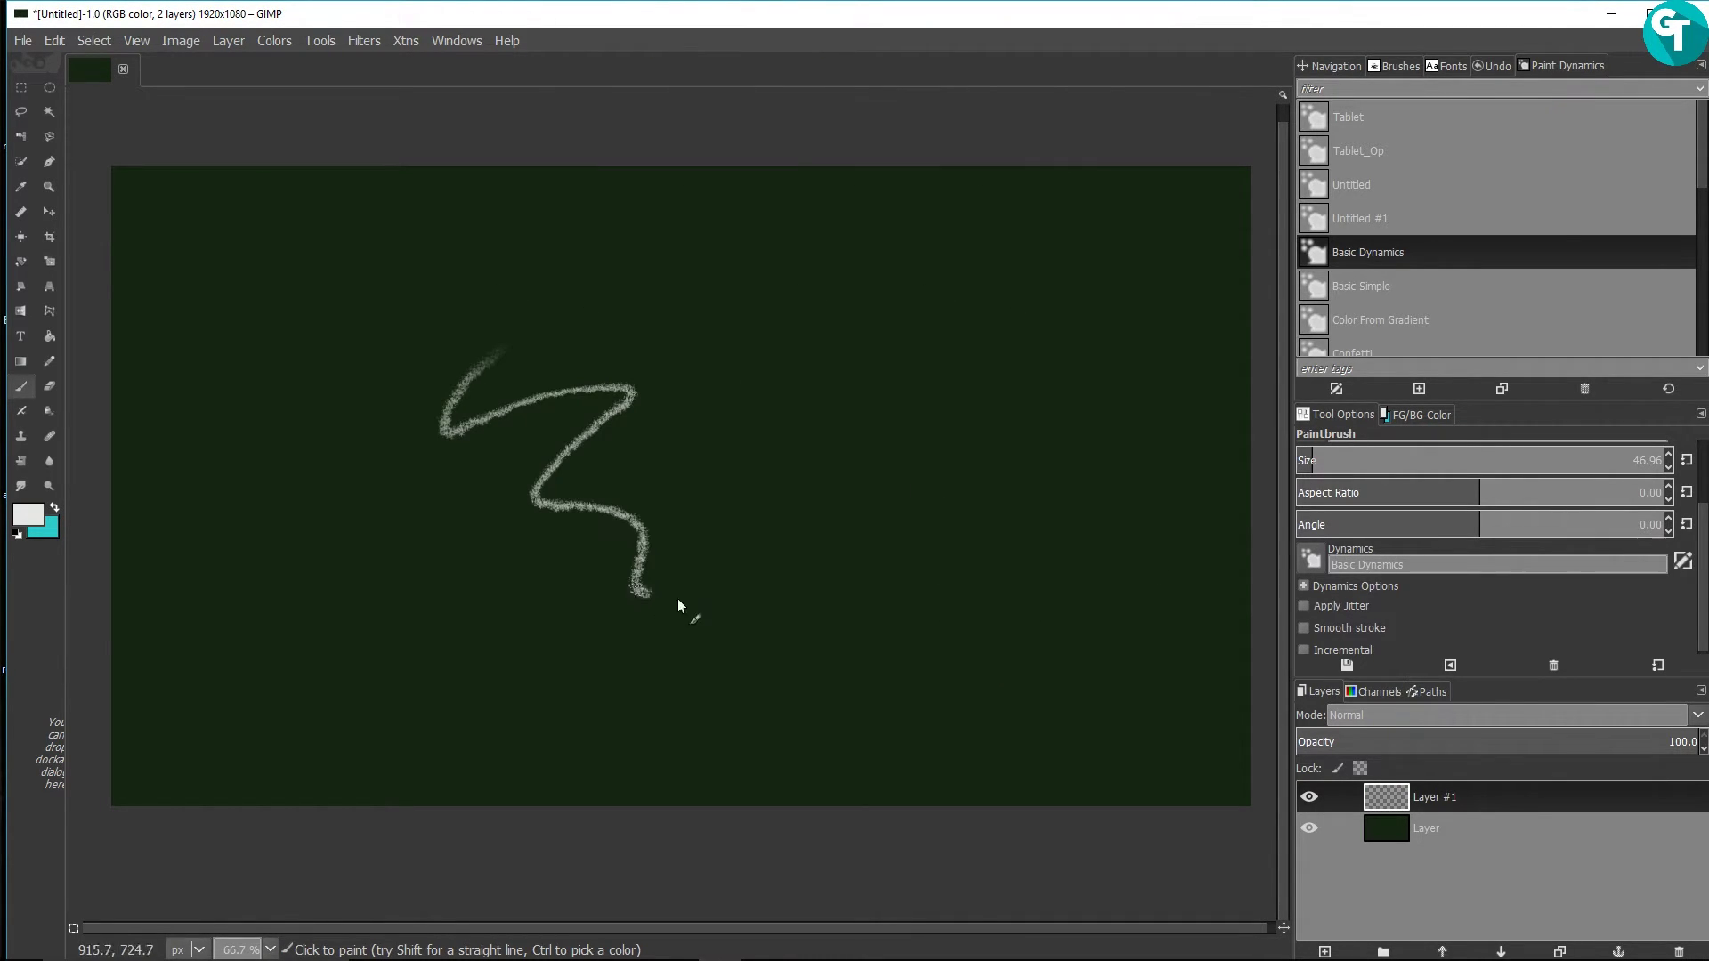
{"action": "mouse_move", "coordinate": [794, 706]}
{"action": "left_mouse_down"}
{"action": "mouse_move", "coordinate": [870, 603]}
{"action": "mouse_move", "coordinate": [730, 349]}
{"action": "left_mouse_up"}
{"action": "left_click_drag", "start_coordinate": [607, 288], "coordinate": [833, 233]}
{"action": "left_click_drag", "start_coordinate": [602, 339], "coordinate": [894, 254]}
{"action": "left_click_drag", "start_coordinate": [661, 380], "coordinate": [964, 287]}
{"action": "left_click_drag", "start_coordinate": [711, 465], "coordinate": [968, 366]}
{"action": "left_click_drag", "start_coordinate": [726, 512], "coordinate": [856, 459]}
{"action": "left_click_drag", "start_coordinate": [994, 395], "coordinate": [1055, 377]}
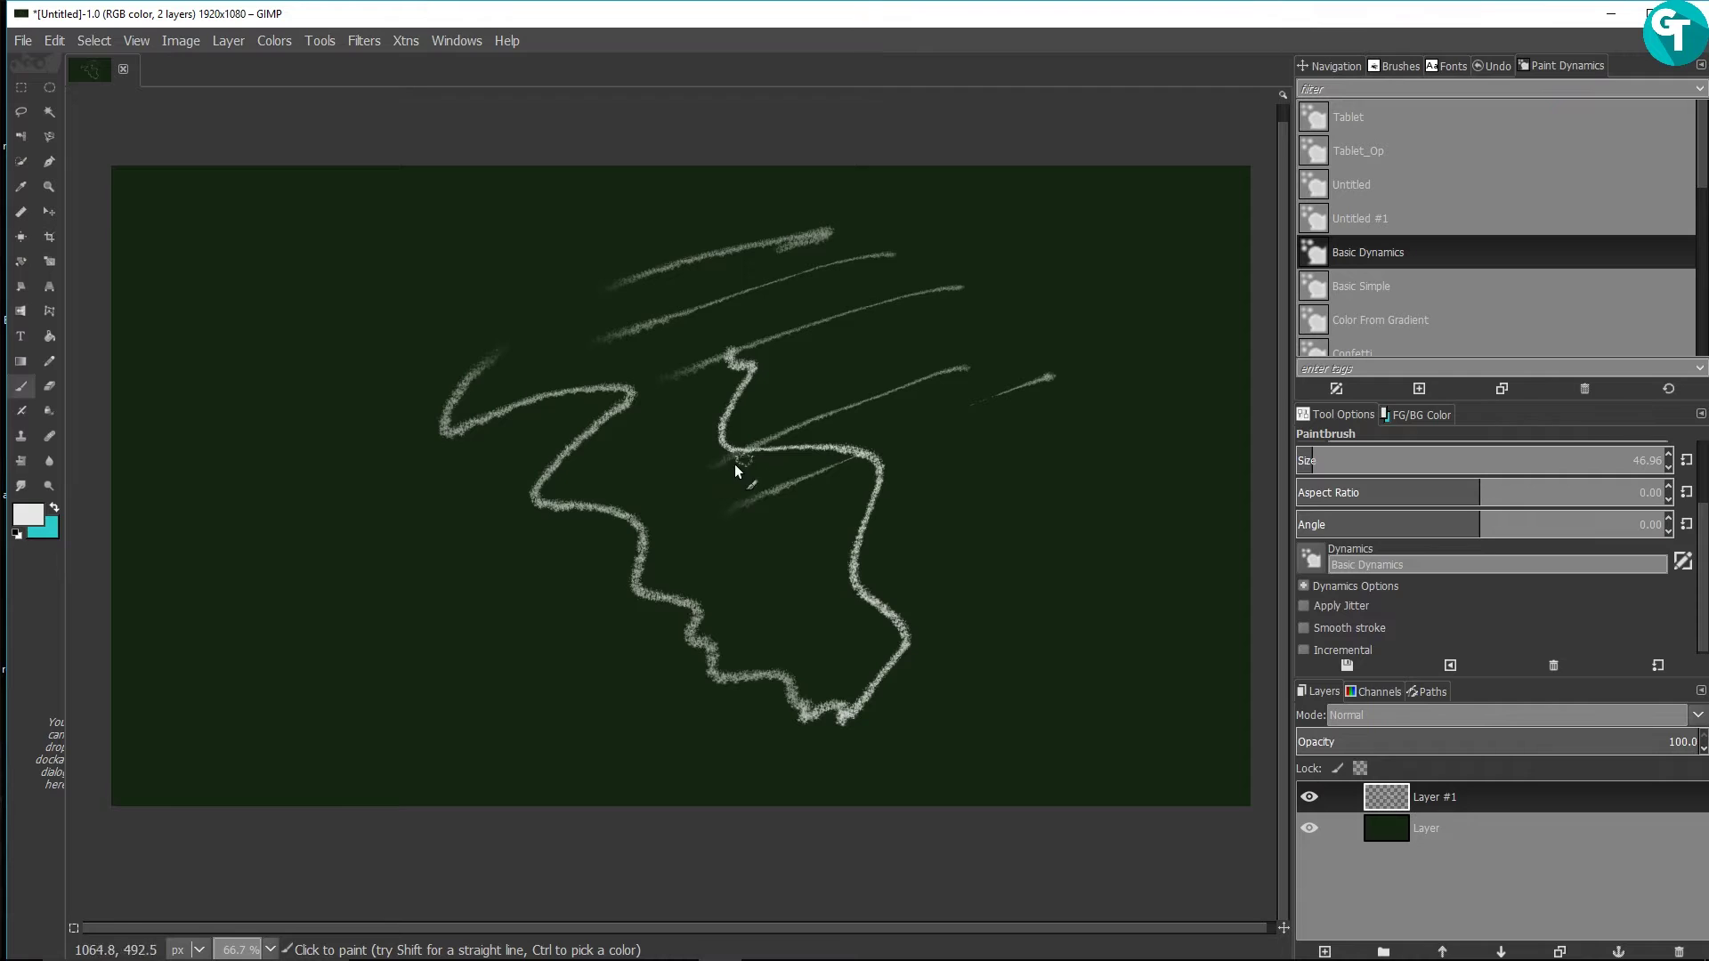
Step: Paint long parallel tapered diagonal strokes across the lower right, middle and lower left of the canvas
{"action": "left_click_drag", "start_coordinate": [885, 535], "coordinate": [973, 486]}
{"action": "left_click_drag", "start_coordinate": [926, 592], "coordinate": [1192, 463]}
{"action": "left_click_drag", "start_coordinate": [890, 685], "coordinate": [1164, 572]}
{"action": "mouse_move", "coordinate": [868, 761]}
{"action": "left_mouse_down"}
{"action": "mouse_move", "coordinate": [1161, 650]}
{"action": "mouse_move", "coordinate": [1170, 703]}
{"action": "left_mouse_up"}
{"action": "left_click_drag", "start_coordinate": [930, 799], "coordinate": [1166, 730]}
{"action": "left_click_drag", "start_coordinate": [819, 381], "coordinate": [1064, 271]}
{"action": "left_click_drag", "start_coordinate": [699, 540], "coordinate": [1127, 326]}
{"action": "mouse_move", "coordinate": [596, 646]}
{"action": "left_mouse_down"}
{"action": "mouse_move", "coordinate": [889, 494]}
{"action": "mouse_move", "coordinate": [1022, 447]}
{"action": "left_mouse_up"}
{"action": "left_click_drag", "start_coordinate": [458, 749], "coordinate": [960, 503]}
{"action": "left_click_drag", "start_coordinate": [473, 675], "coordinate": [748, 490]}
{"action": "left_click_drag", "start_coordinate": [400, 664], "coordinate": [814, 402]}
{"action": "left_click_drag", "start_coordinate": [383, 606], "coordinate": [797, 345]}
{"action": "left_click_drag", "start_coordinate": [574, 441], "coordinate": [819, 310]}
Step: Paint a narrow zigzag at the upper middle and several looping scribbles over the left half of the canvas
{"action": "mouse_move", "coordinate": [745, 263]}
{"action": "left_mouse_down"}
{"action": "mouse_move", "coordinate": [617, 358]}
{"action": "mouse_move", "coordinate": [541, 367]}
{"action": "left_mouse_up"}
{"action": "mouse_move", "coordinate": [391, 418]}
{"action": "left_mouse_down"}
{"action": "mouse_move", "coordinate": [285, 463]}
{"action": "mouse_move", "coordinate": [464, 365]}
{"action": "mouse_move", "coordinate": [399, 368]}
{"action": "left_mouse_up"}
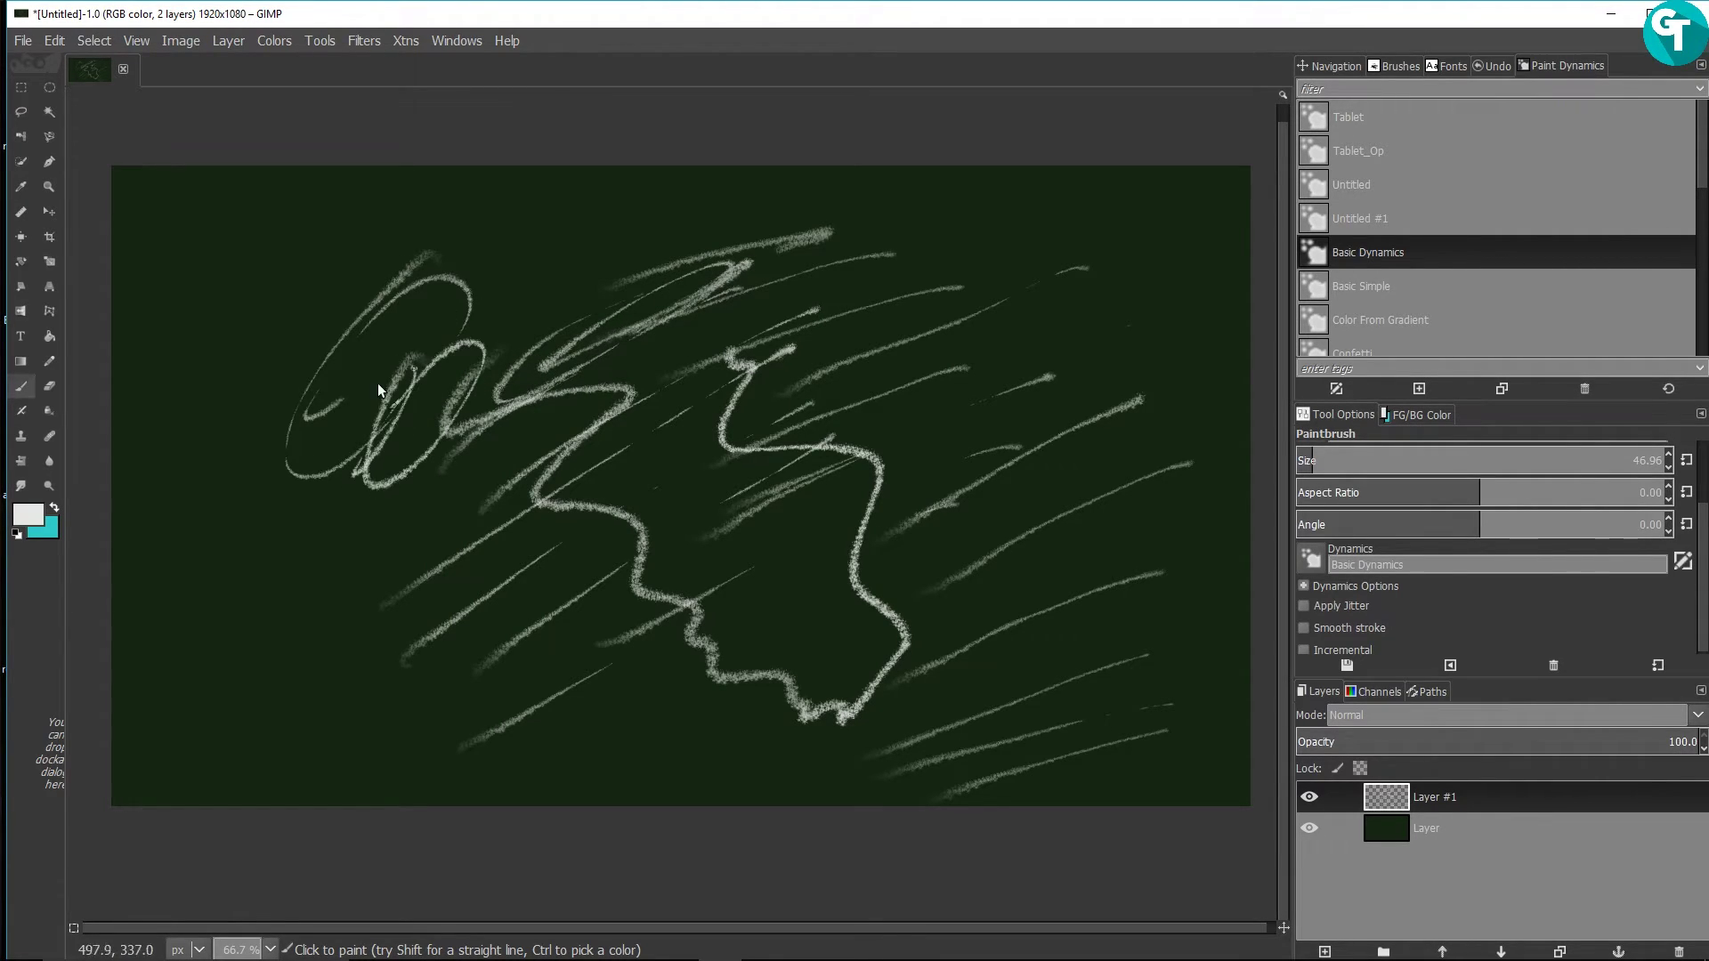
{"action": "mouse_move", "coordinate": [401, 532]}
{"action": "left_mouse_down"}
{"action": "mouse_move", "coordinate": [397, 623]}
{"action": "mouse_move", "coordinate": [599, 603]}
{"action": "mouse_move", "coordinate": [680, 377]}
{"action": "left_mouse_up"}
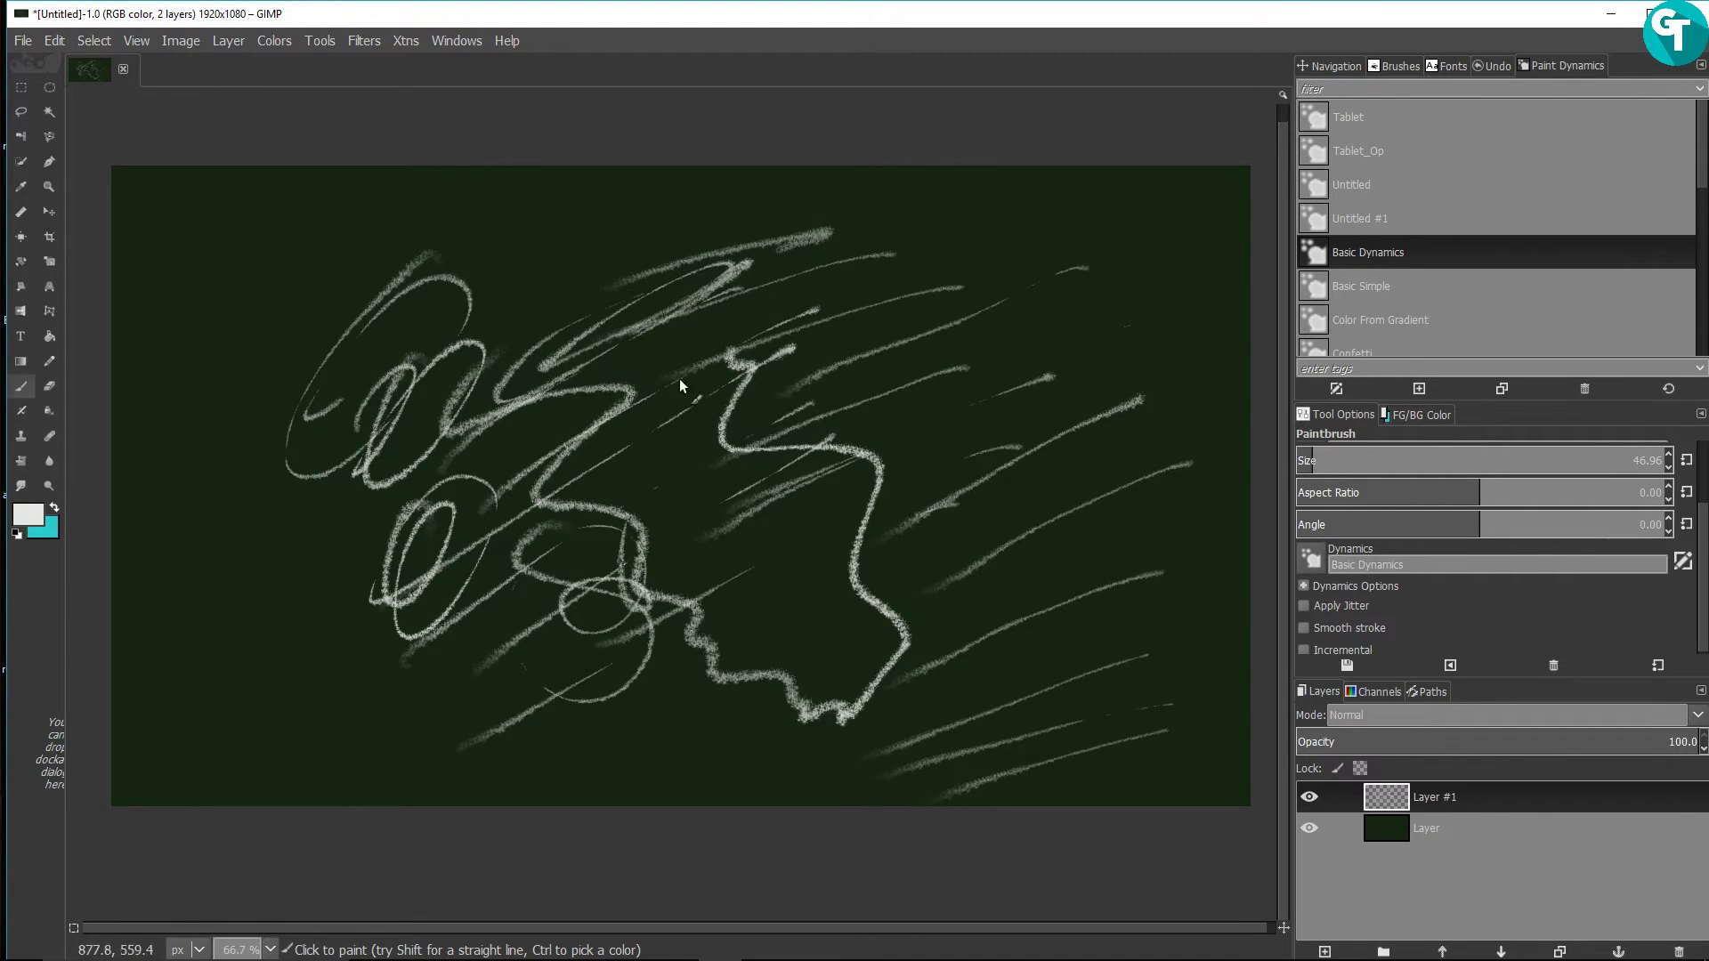
Step: Switch to the Basic Simple dynamics and paint soft wavy test strokes at the upper right and middle of the canvas
{"action": "left_click", "coordinate": [1344, 287]}
{"action": "mouse_move", "coordinate": [957, 331]}
{"action": "left_mouse_down"}
{"action": "mouse_move", "coordinate": [975, 452]}
{"action": "mouse_move", "coordinate": [1014, 323]}
{"action": "mouse_move", "coordinate": [1054, 502]}
{"action": "left_mouse_up"}
{"action": "mouse_move", "coordinate": [1079, 242]}
{"action": "left_mouse_down"}
{"action": "mouse_move", "coordinate": [1144, 196]}
{"action": "mouse_move", "coordinate": [1214, 355]}
{"action": "left_mouse_up"}
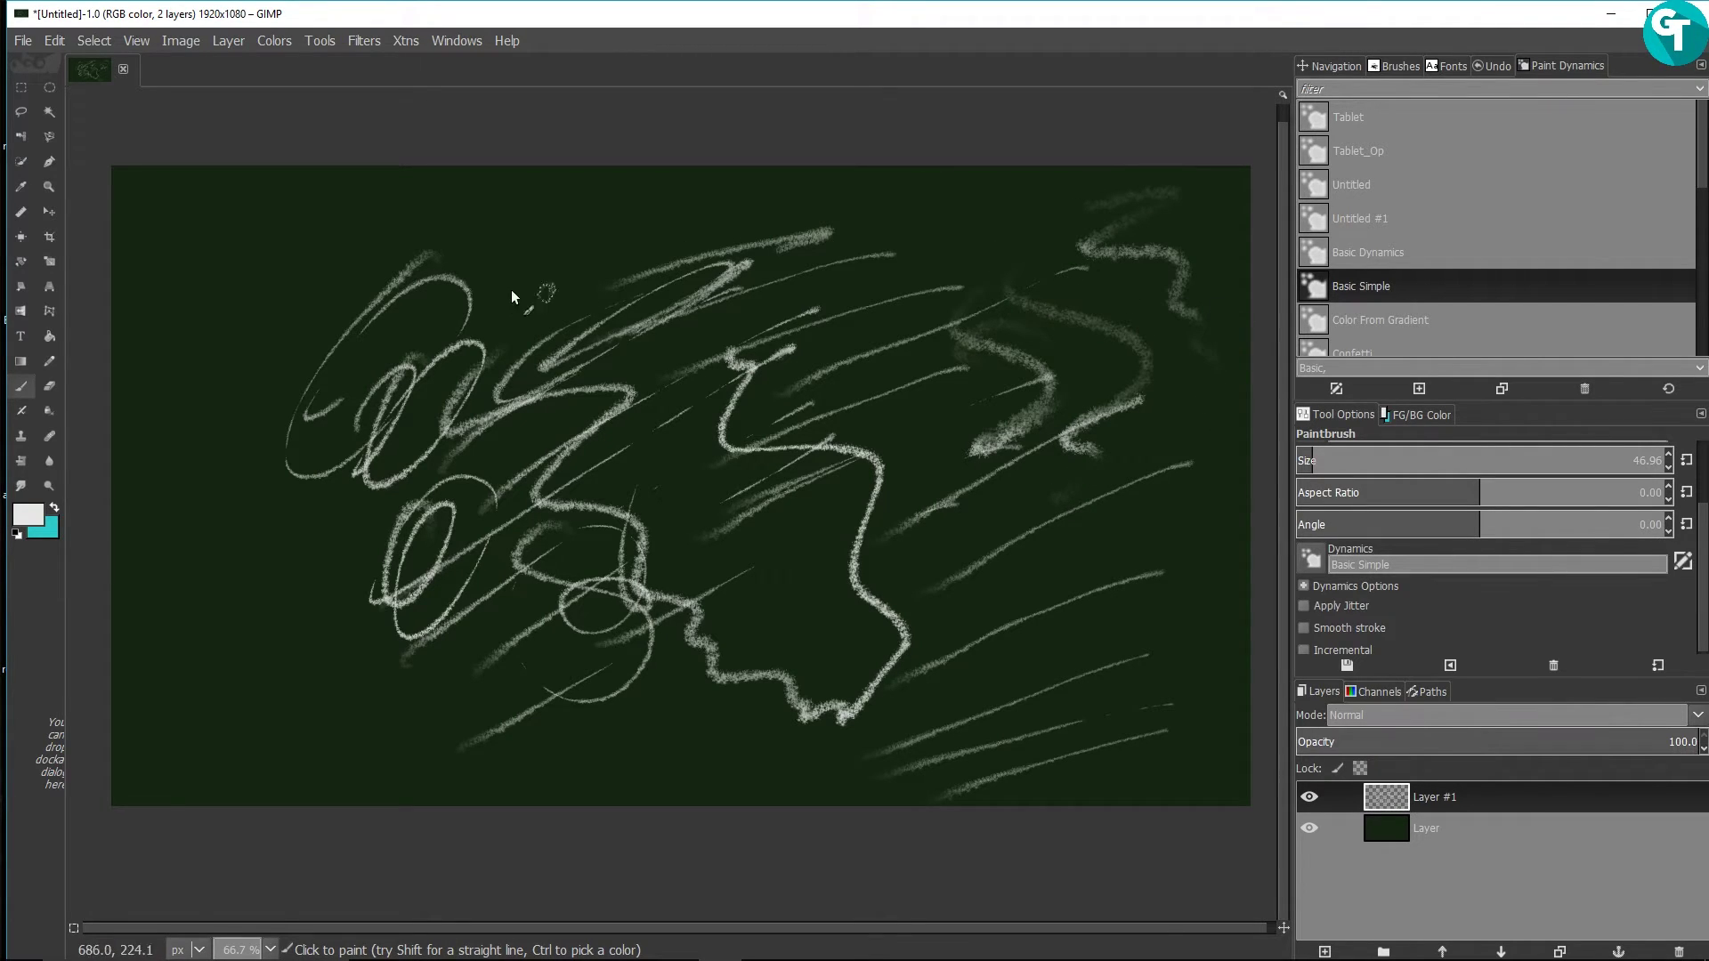
{"action": "mouse_move", "coordinate": [649, 244]}
{"action": "left_mouse_down"}
{"action": "mouse_move", "coordinate": [660, 431]}
{"action": "mouse_move", "coordinate": [836, 596]}
{"action": "left_mouse_up"}
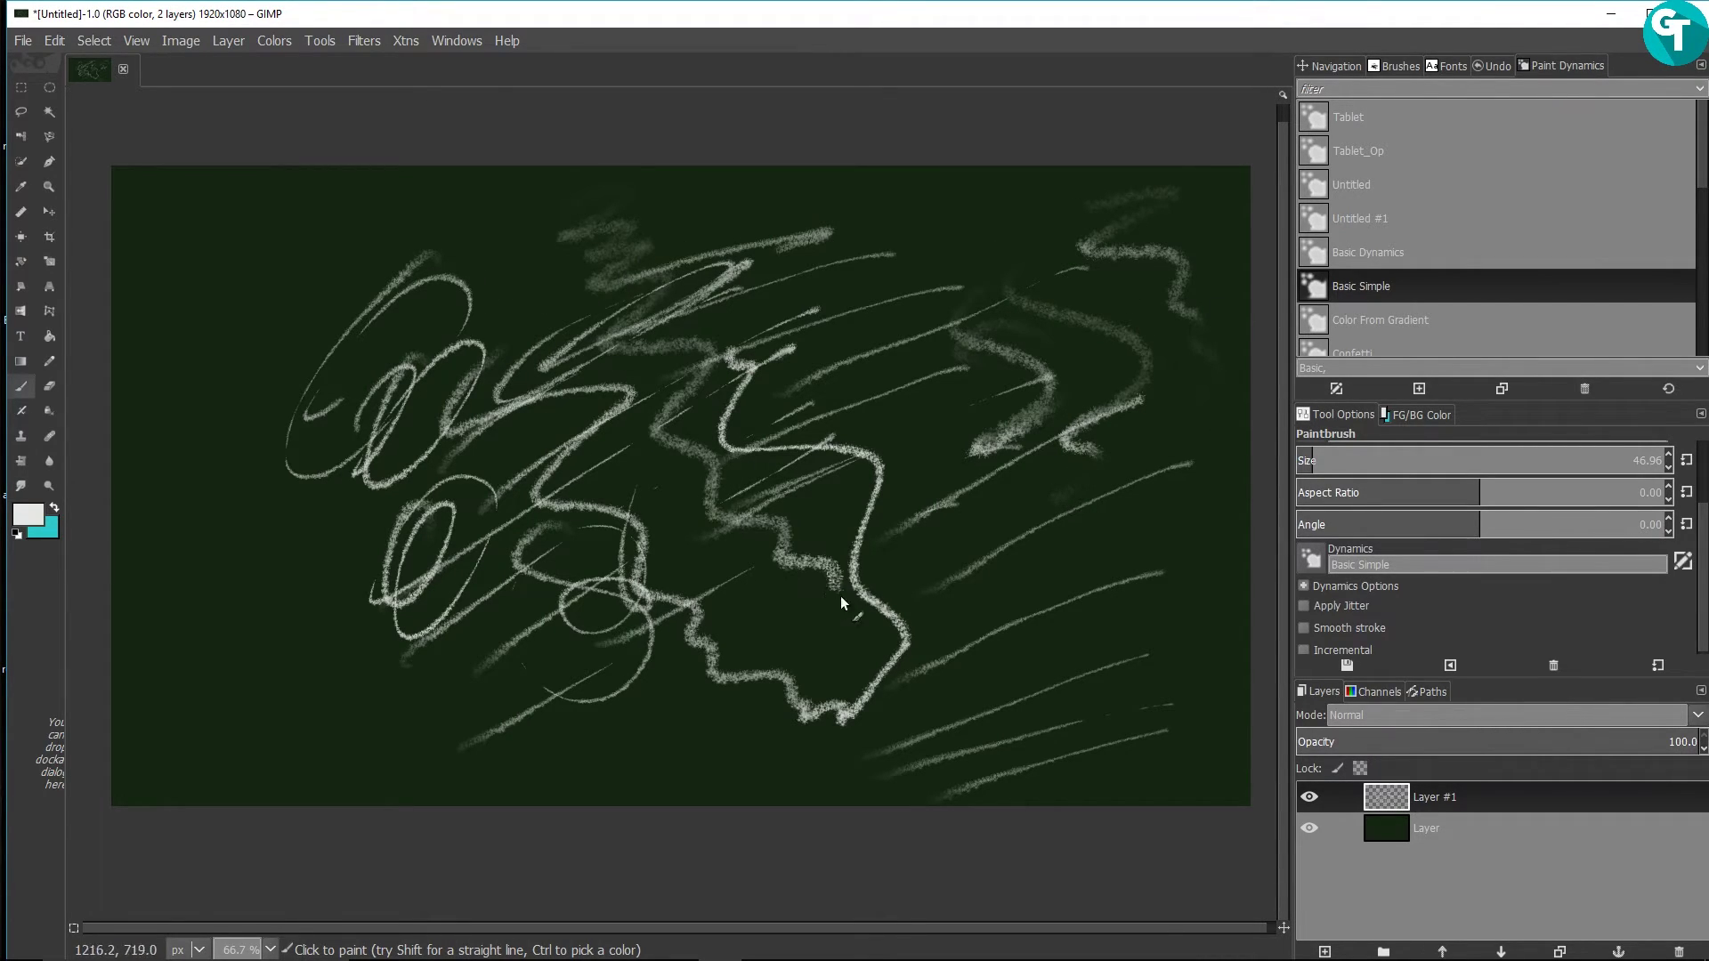
Step: Paint soft winding zigzag strokes across the left half and lower middle of the canvas
{"action": "left_click_drag", "start_coordinate": [451, 230], "coordinate": [526, 306]}
{"action": "mouse_move", "coordinate": [499, 454]}
{"action": "left_mouse_down"}
{"action": "mouse_move", "coordinate": [560, 573]}
{"action": "mouse_move", "coordinate": [894, 648]}
{"action": "left_mouse_up"}
{"action": "mouse_move", "coordinate": [308, 255]}
{"action": "left_mouse_down"}
{"action": "mouse_move", "coordinate": [267, 409]}
{"action": "mouse_move", "coordinate": [704, 766]}
{"action": "left_mouse_up"}
Step: Test the Color From Gradient dynamics with two zigzags and a long straight diagonal, and the Confetti dynamics with one winding stroke around the canvas
{"action": "left_click", "coordinate": [1385, 320]}
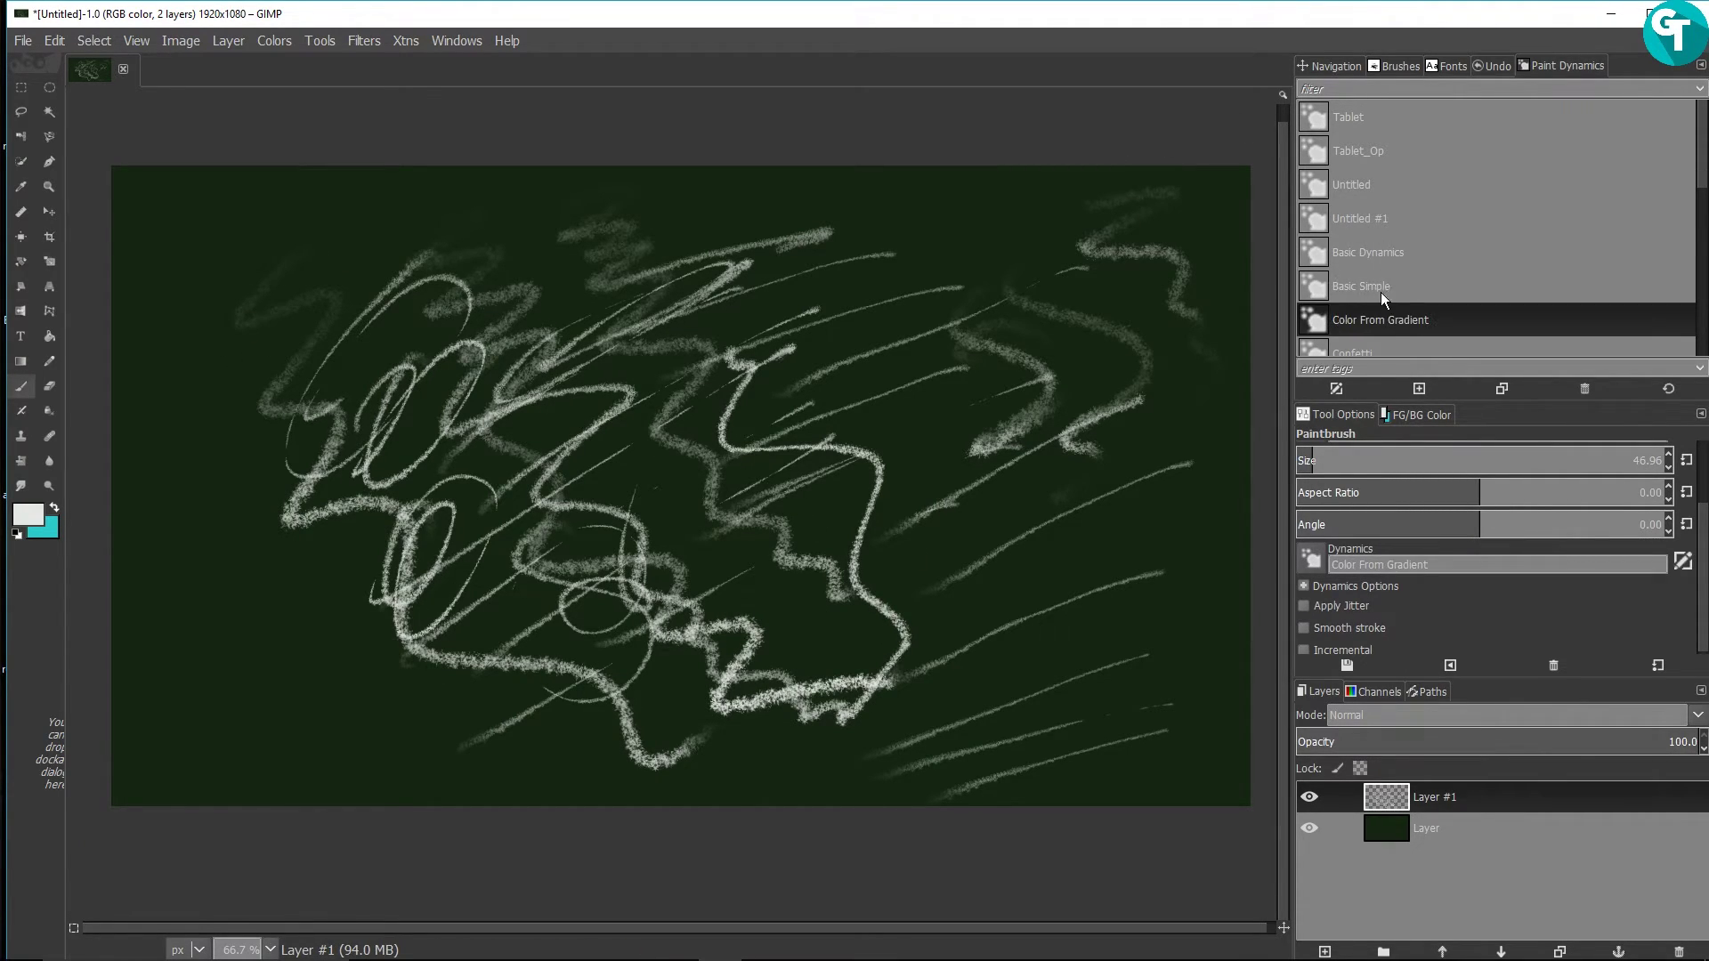
{"action": "mouse_move", "coordinate": [1015, 227]}
{"action": "left_mouse_down"}
{"action": "mouse_move", "coordinate": [983, 308]}
{"action": "mouse_move", "coordinate": [1070, 541]}
{"action": "mouse_move", "coordinate": [1068, 628]}
{"action": "left_mouse_up"}
{"action": "left_click_drag", "start_coordinate": [925, 187], "coordinate": [538, 642]}
{"action": "mouse_move", "coordinate": [871, 359]}
{"action": "left_mouse_down"}
{"action": "mouse_move", "coordinate": [902, 417]}
{"action": "mouse_move", "coordinate": [913, 511]}
{"action": "mouse_move", "coordinate": [998, 602]}
{"action": "mouse_move", "coordinate": [984, 633]}
{"action": "left_mouse_up"}
{"action": "left_click", "coordinate": [1376, 343]}
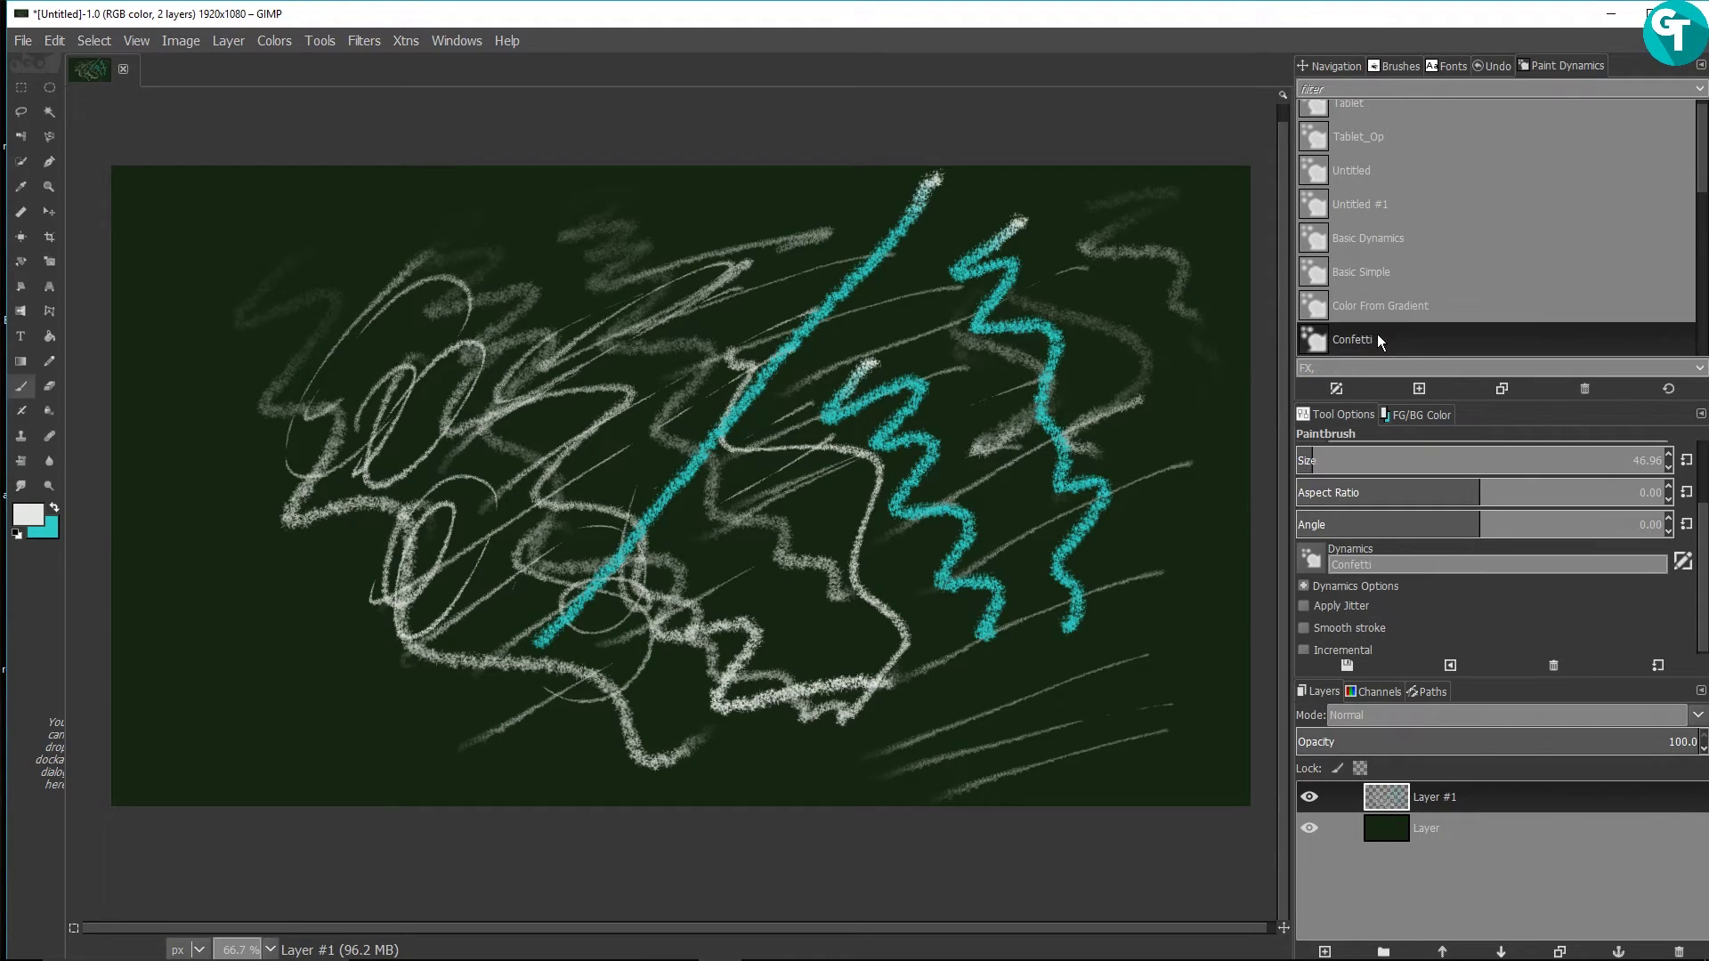
{"action": "mouse_move", "coordinate": [1113, 322]}
{"action": "left_mouse_down"}
{"action": "mouse_move", "coordinate": [1111, 517]}
{"action": "mouse_move", "coordinate": [908, 684]}
{"action": "mouse_move", "coordinate": [521, 569]}
{"action": "mouse_move", "coordinate": [311, 431]}
{"action": "mouse_move", "coordinate": [476, 392]}
{"action": "left_mouse_up"}
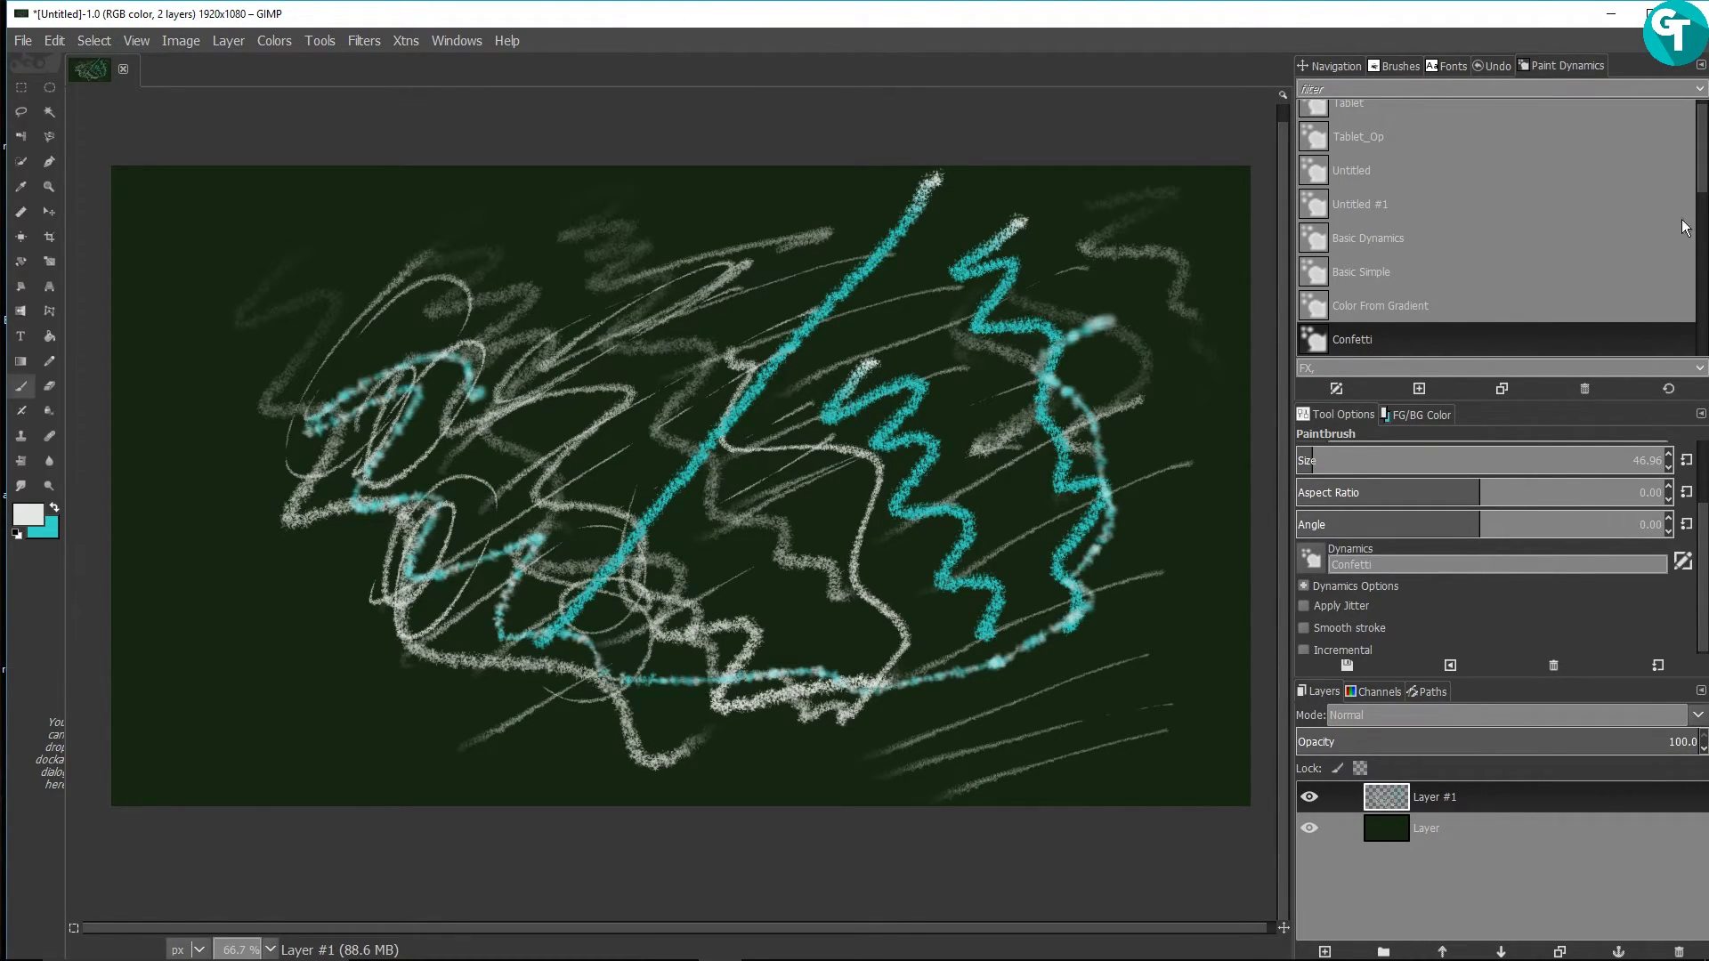
Step: Paint zigzags and overlapping circles across the canvas with Dynamics Off, and one long wandering scribble with Dynamics Random
{"action": "left_click_drag", "start_coordinate": [1697, 158], "coordinate": [1674, 215]}
{"action": "scroll", "coordinate": [1447, 185], "scroll_direction": "up", "scroll_amount": 1}
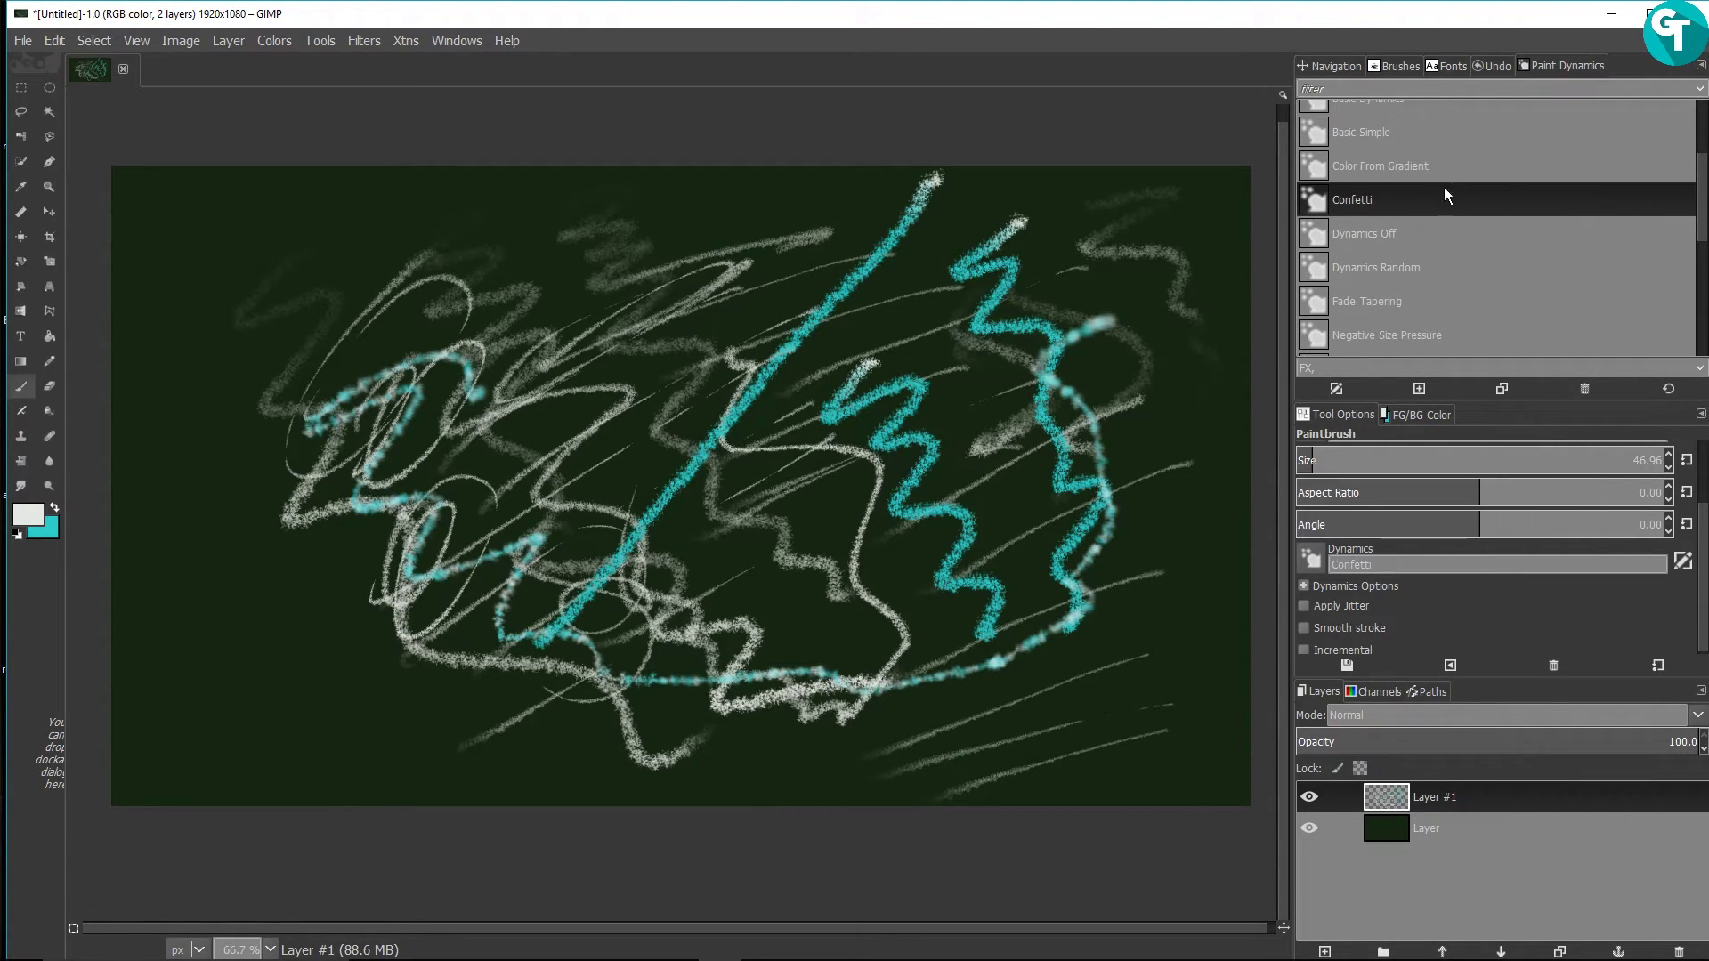
{"action": "left_click", "coordinate": [1390, 238]}
{"action": "mouse_move", "coordinate": [669, 292]}
{"action": "left_mouse_down"}
{"action": "mouse_move", "coordinate": [688, 442]}
{"action": "mouse_move", "coordinate": [801, 570]}
{"action": "left_mouse_up"}
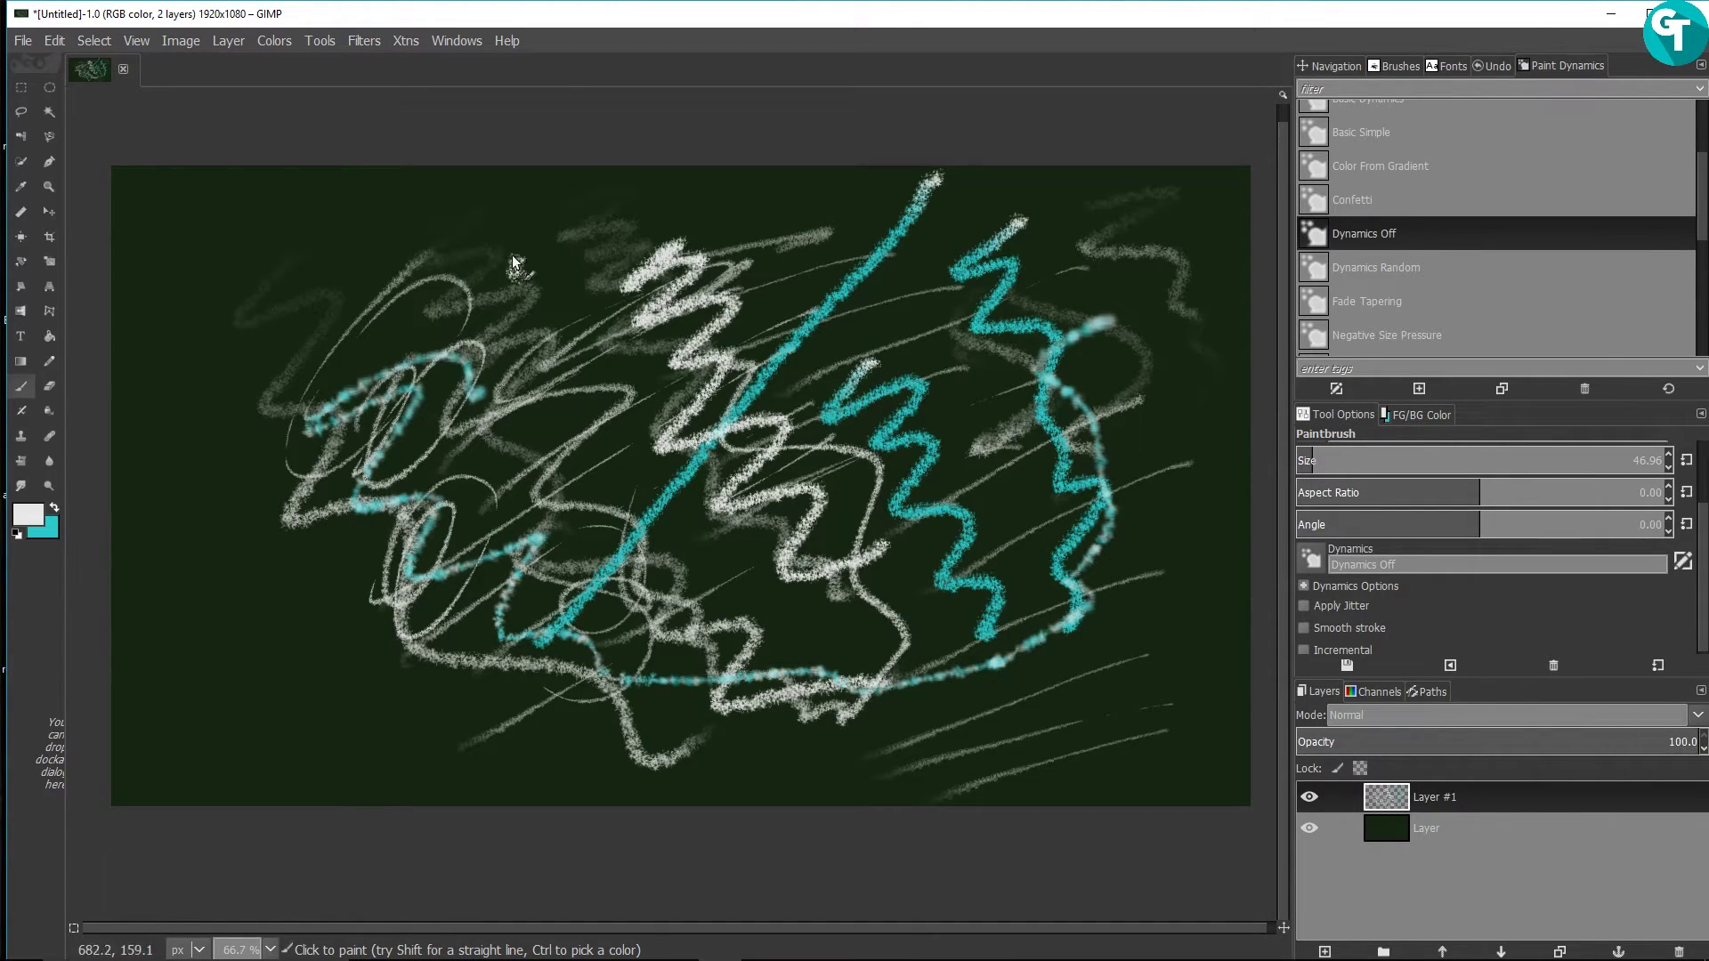
{"action": "left_click_drag", "start_coordinate": [516, 265], "coordinate": [452, 304]}
{"action": "mouse_move", "coordinate": [248, 464]}
{"action": "left_mouse_down"}
{"action": "mouse_move", "coordinate": [307, 570]}
{"action": "mouse_move", "coordinate": [329, 662]}
{"action": "mouse_move", "coordinate": [525, 653]}
{"action": "mouse_move", "coordinate": [494, 554]}
{"action": "mouse_move", "coordinate": [607, 621]}
{"action": "mouse_move", "coordinate": [675, 479]}
{"action": "mouse_move", "coordinate": [557, 464]}
{"action": "left_mouse_up"}
{"action": "mouse_move", "coordinate": [963, 306]}
{"action": "left_mouse_down"}
{"action": "mouse_move", "coordinate": [879, 354]}
{"action": "mouse_move", "coordinate": [980, 301]}
{"action": "mouse_move", "coordinate": [1030, 489]}
{"action": "mouse_move", "coordinate": [901, 326]}
{"action": "mouse_move", "coordinate": [974, 305]}
{"action": "left_mouse_up"}
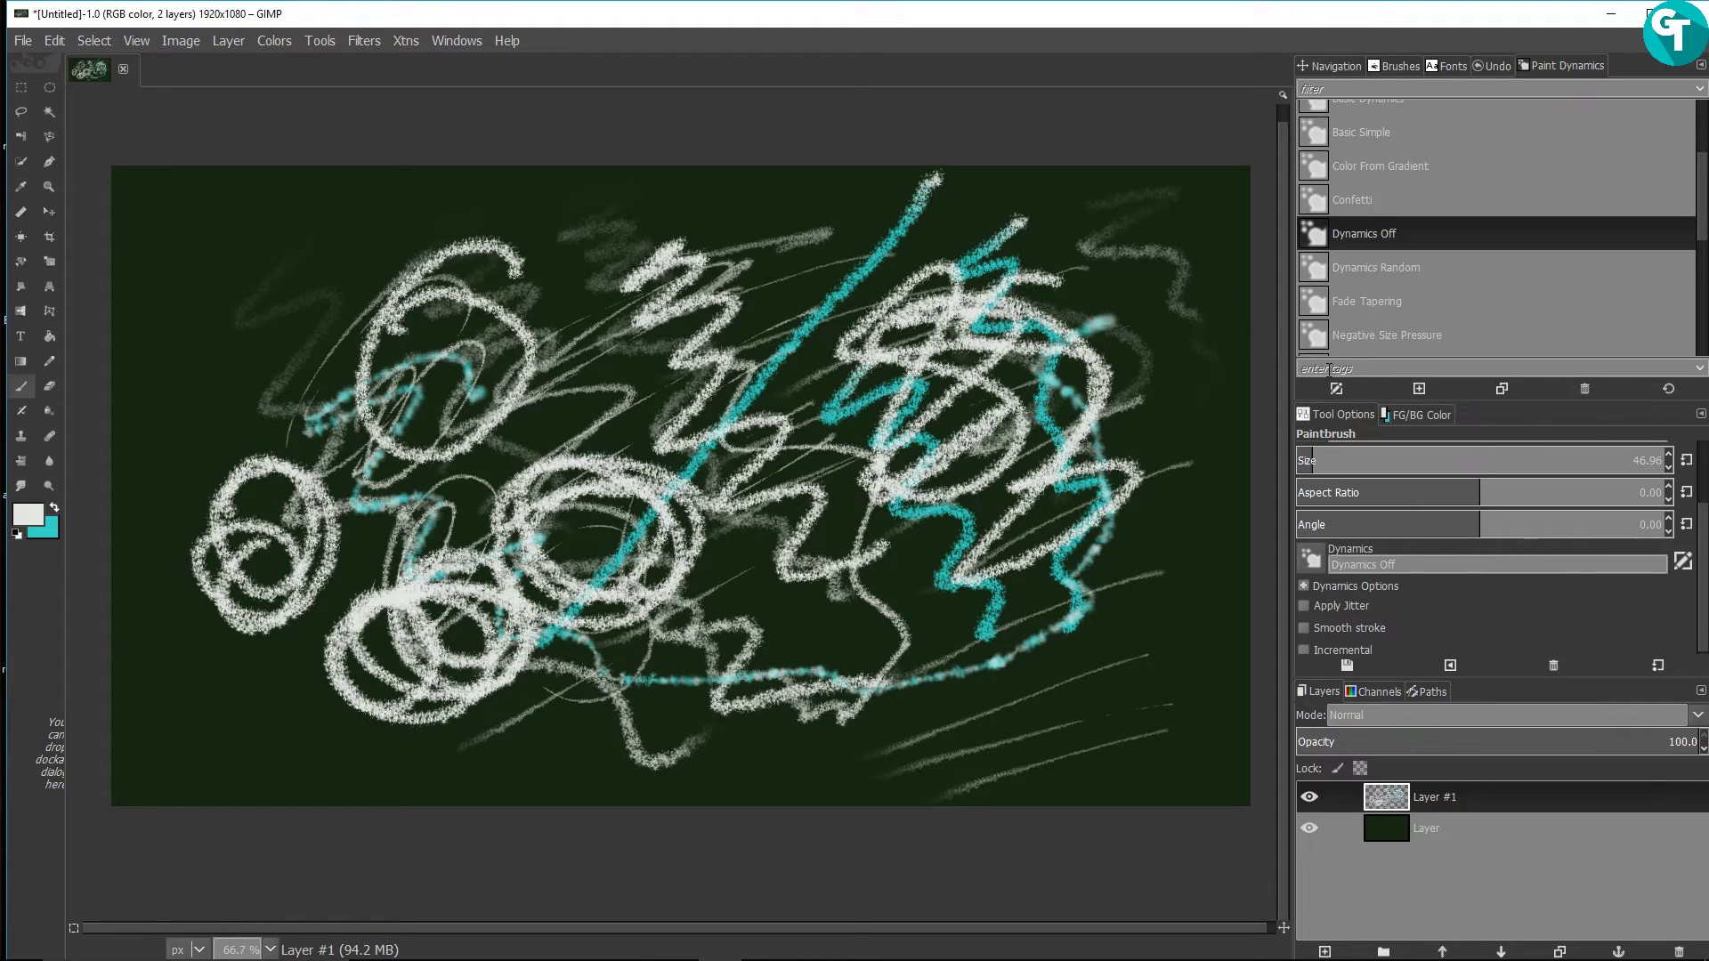
{"action": "left_click", "coordinate": [1369, 270]}
{"action": "mouse_move", "coordinate": [588, 391]}
{"action": "left_mouse_down"}
{"action": "mouse_move", "coordinate": [658, 393]}
{"action": "mouse_move", "coordinate": [837, 618]}
{"action": "mouse_move", "coordinate": [999, 687]}
{"action": "mouse_move", "coordinate": [1019, 639]}
{"action": "mouse_move", "coordinate": [936, 500]}
{"action": "mouse_move", "coordinate": [849, 413]}
{"action": "mouse_move", "coordinate": [720, 356]}
{"action": "left_mouse_up"}
Step: Switch to the Fade Tapering dynamics and paint five parallel diagonal strokes down the left side of the canvas
{"action": "left_click", "coordinate": [1389, 302]}
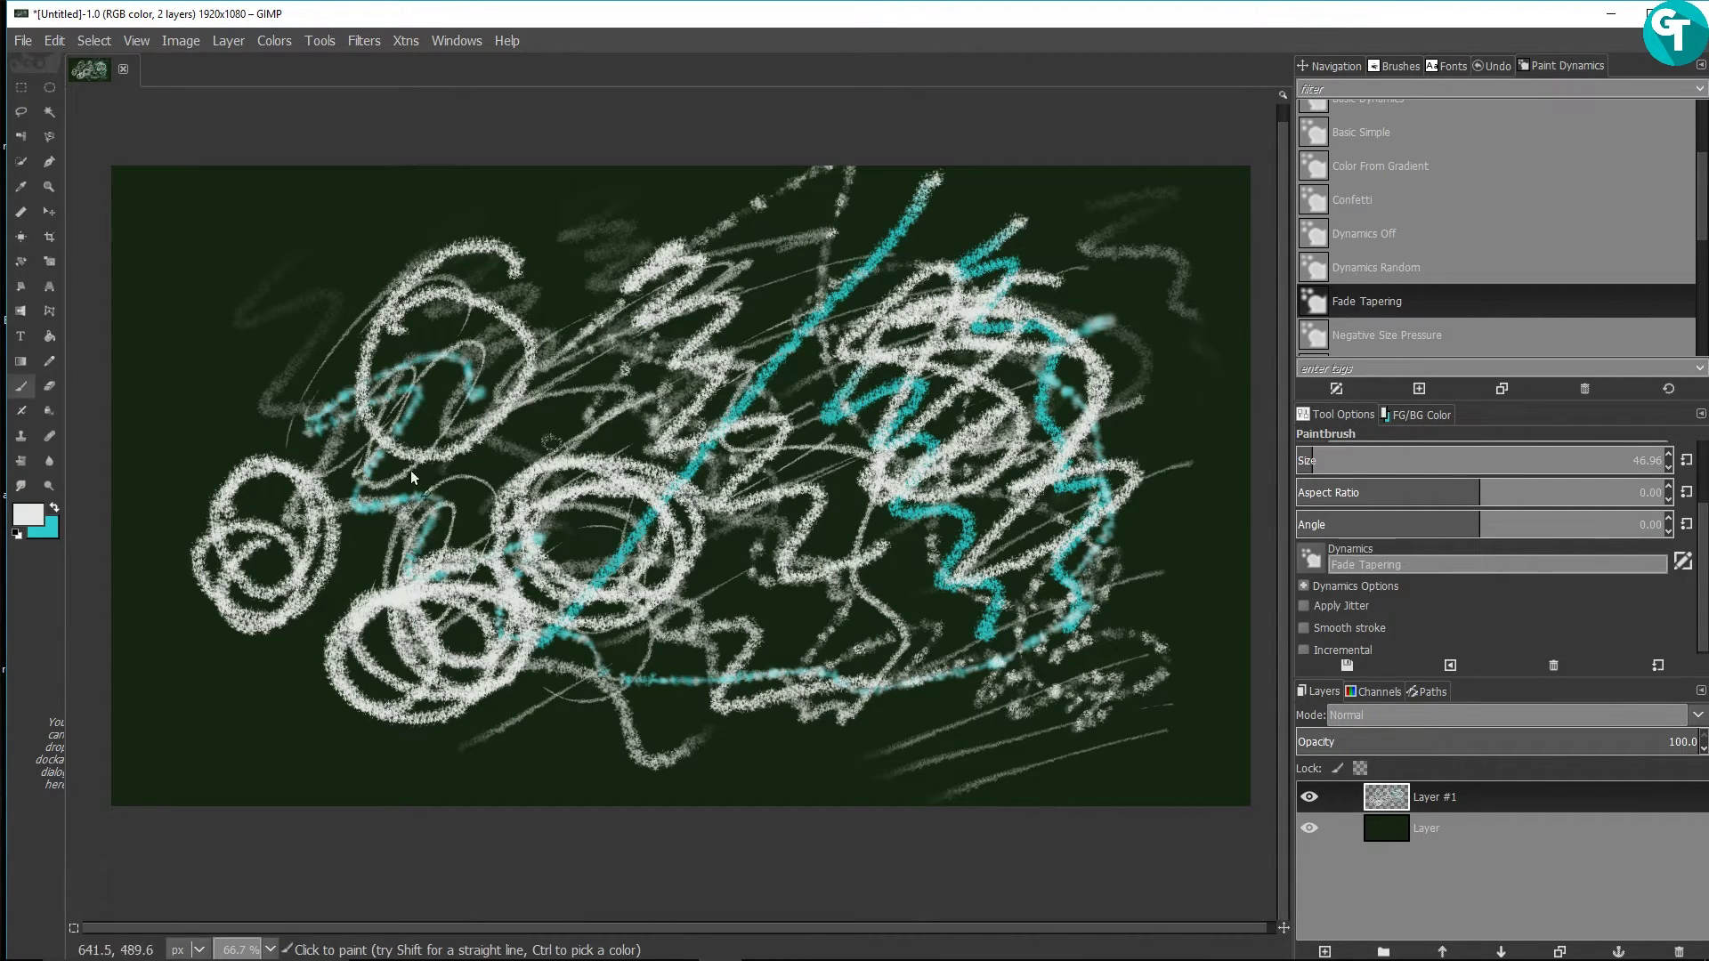
{"action": "left_click_drag", "start_coordinate": [189, 398], "coordinate": [351, 254]}
{"action": "mouse_move", "coordinate": [180, 446]}
{"action": "left_mouse_down"}
{"action": "mouse_move", "coordinate": [328, 313]}
{"action": "mouse_move", "coordinate": [509, 192]}
{"action": "left_mouse_up"}
{"action": "left_click_drag", "start_coordinate": [118, 555], "coordinate": [523, 216]}
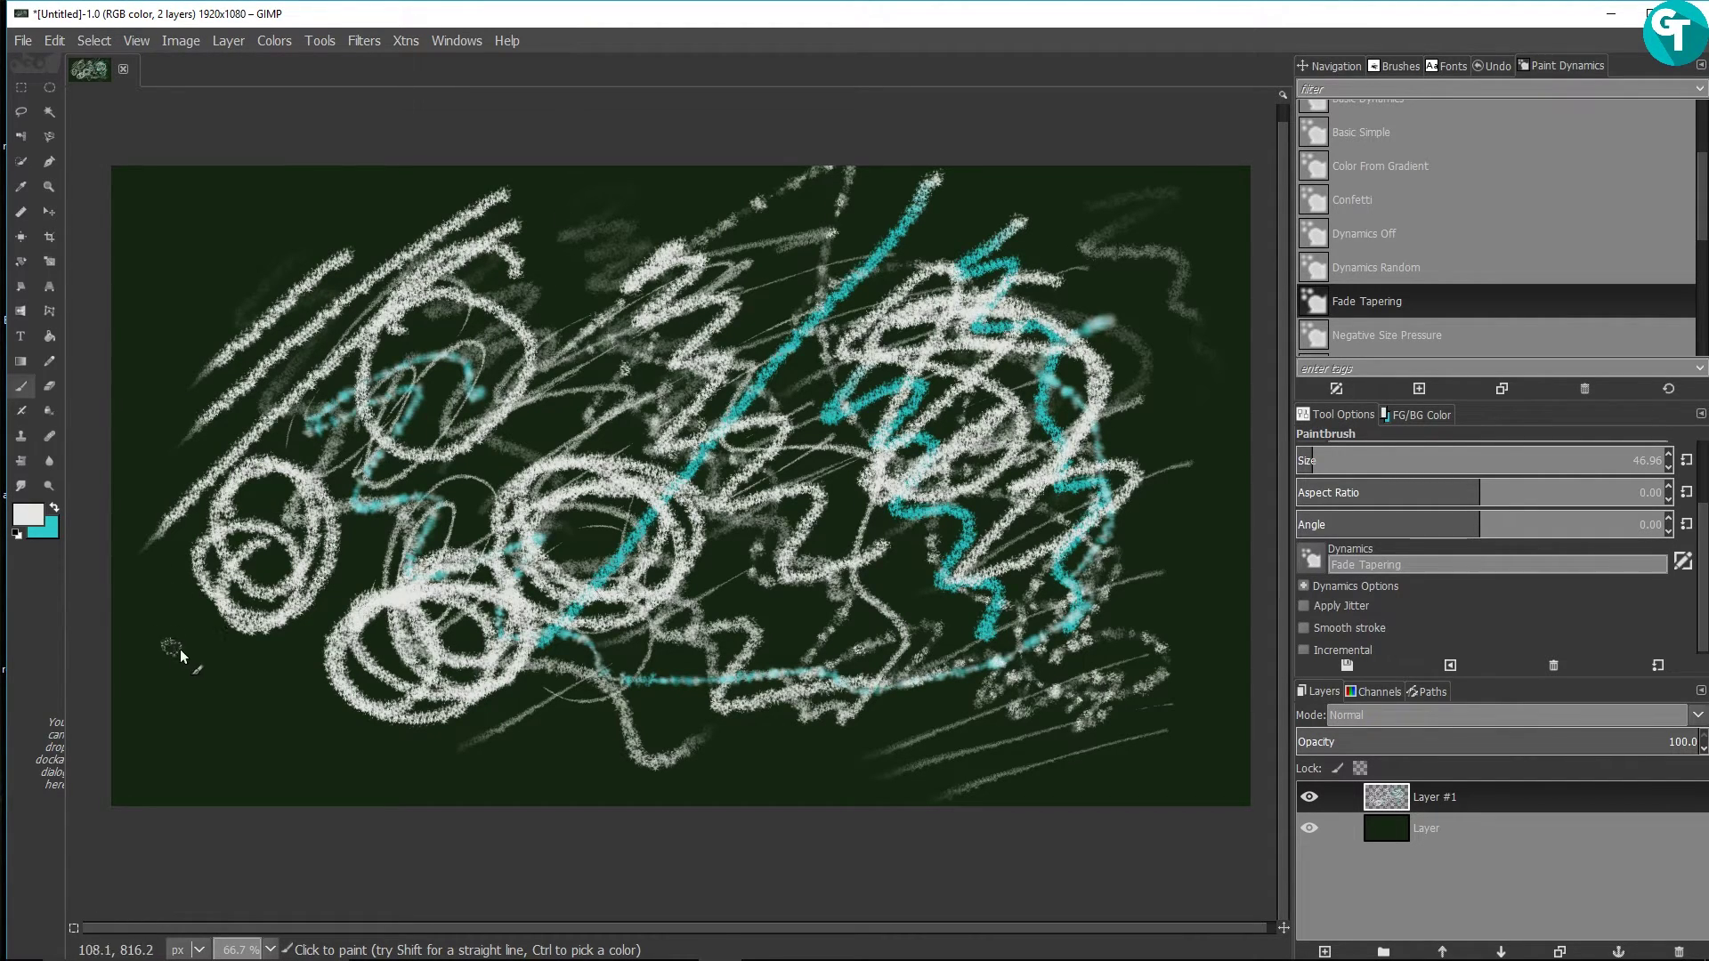
{"action": "left_click_drag", "start_coordinate": [183, 681], "coordinate": [550, 339]}
{"action": "left_click_drag", "start_coordinate": [238, 723], "coordinate": [374, 579]}
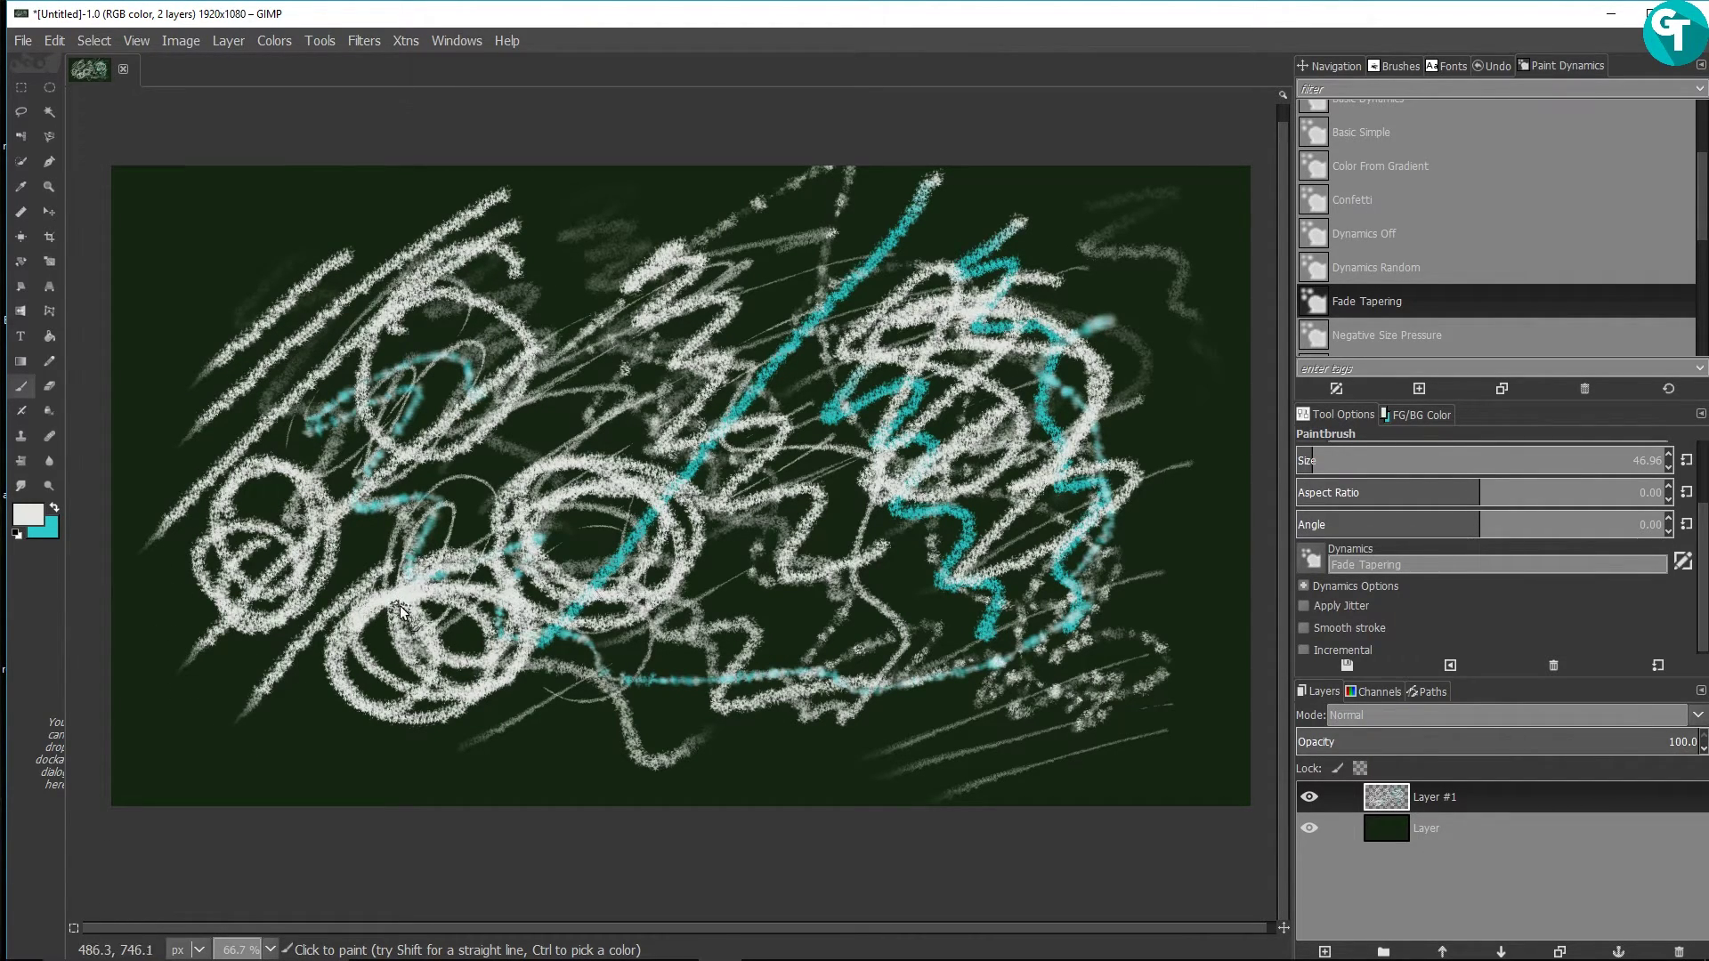
Step: Delete the painted layer and add a new blank layer above the dark green one
{"action": "key", "text": "Delete"}
{"action": "key", "text": "ctrl+shift+n"}
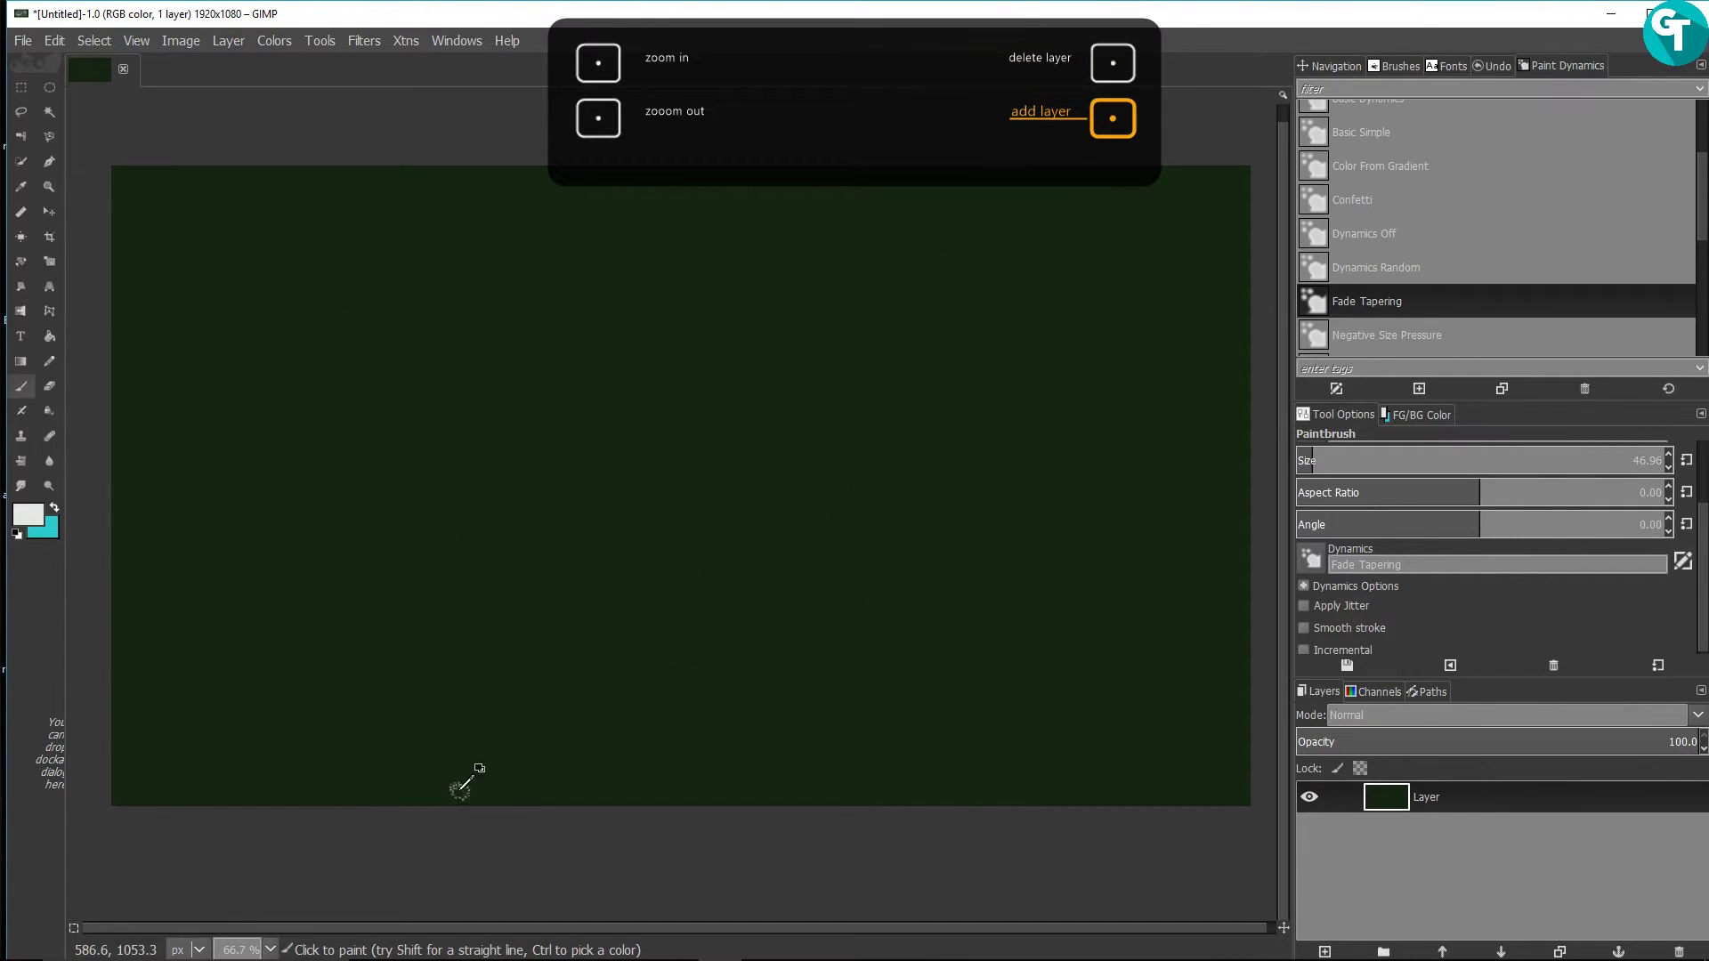
{"action": "left_click", "coordinate": [894, 648]}
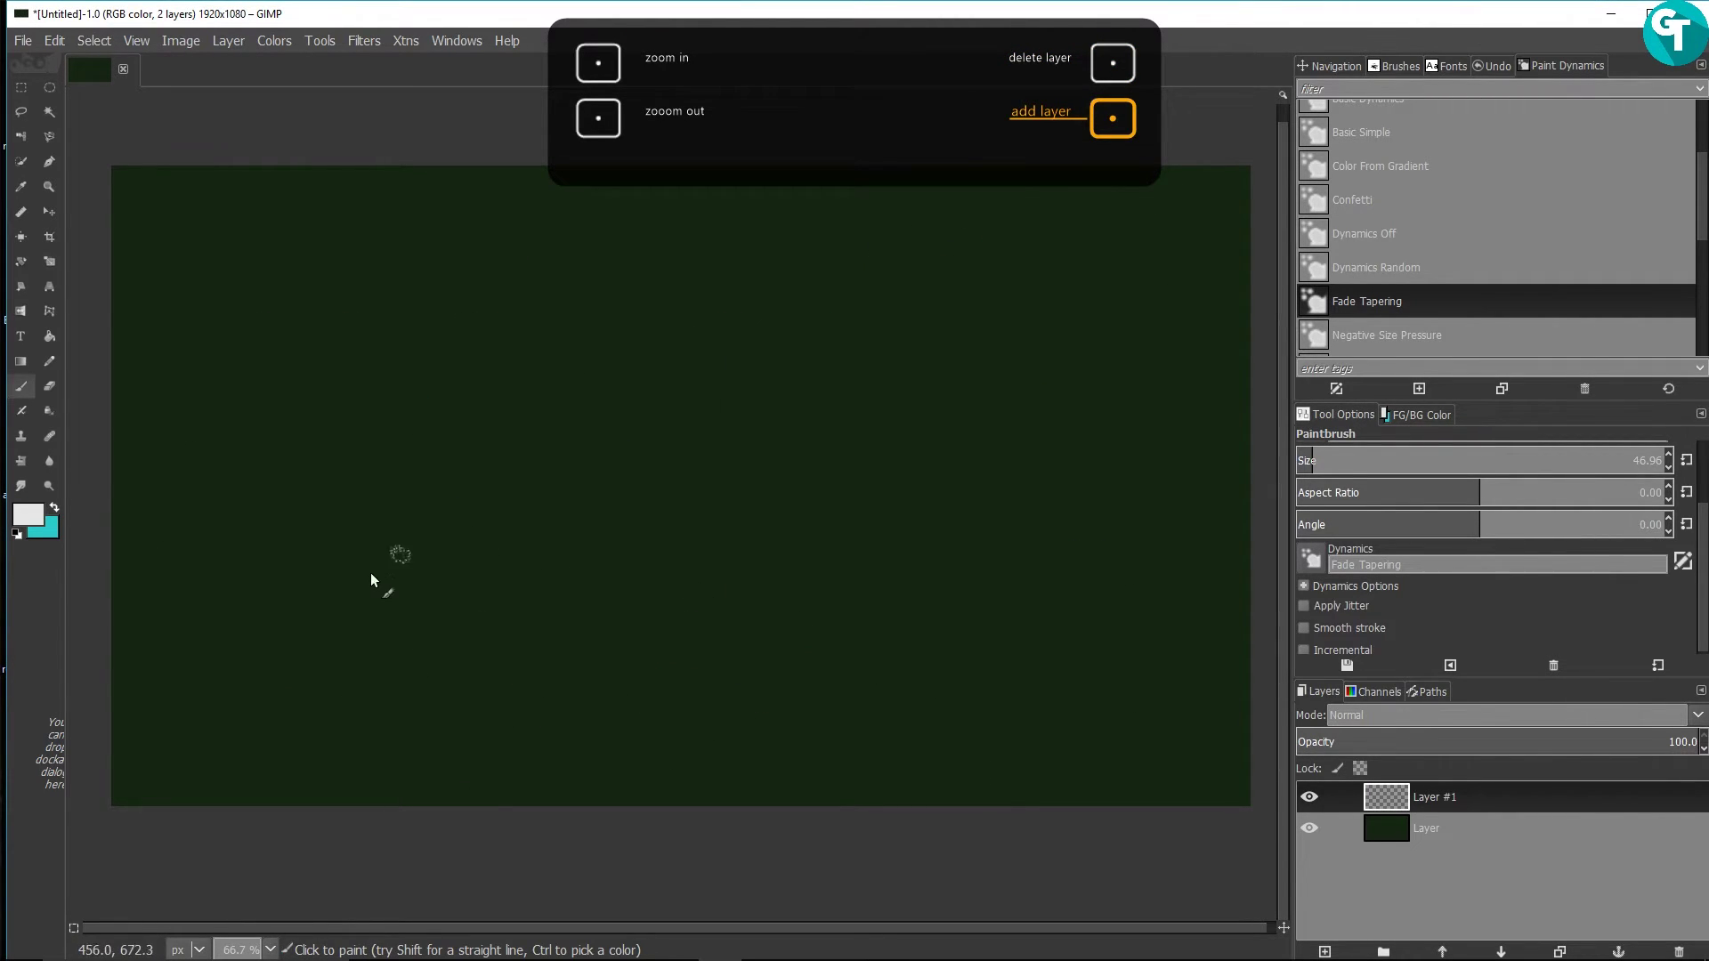
Step: Paint several diagonal Fade Tapering strokes around the middle of the new layer and a broad zigzag on their right
{"action": "left_click_drag", "start_coordinate": [411, 561], "coordinate": [677, 350]}
{"action": "left_click_drag", "start_coordinate": [431, 634], "coordinate": [741, 345]}
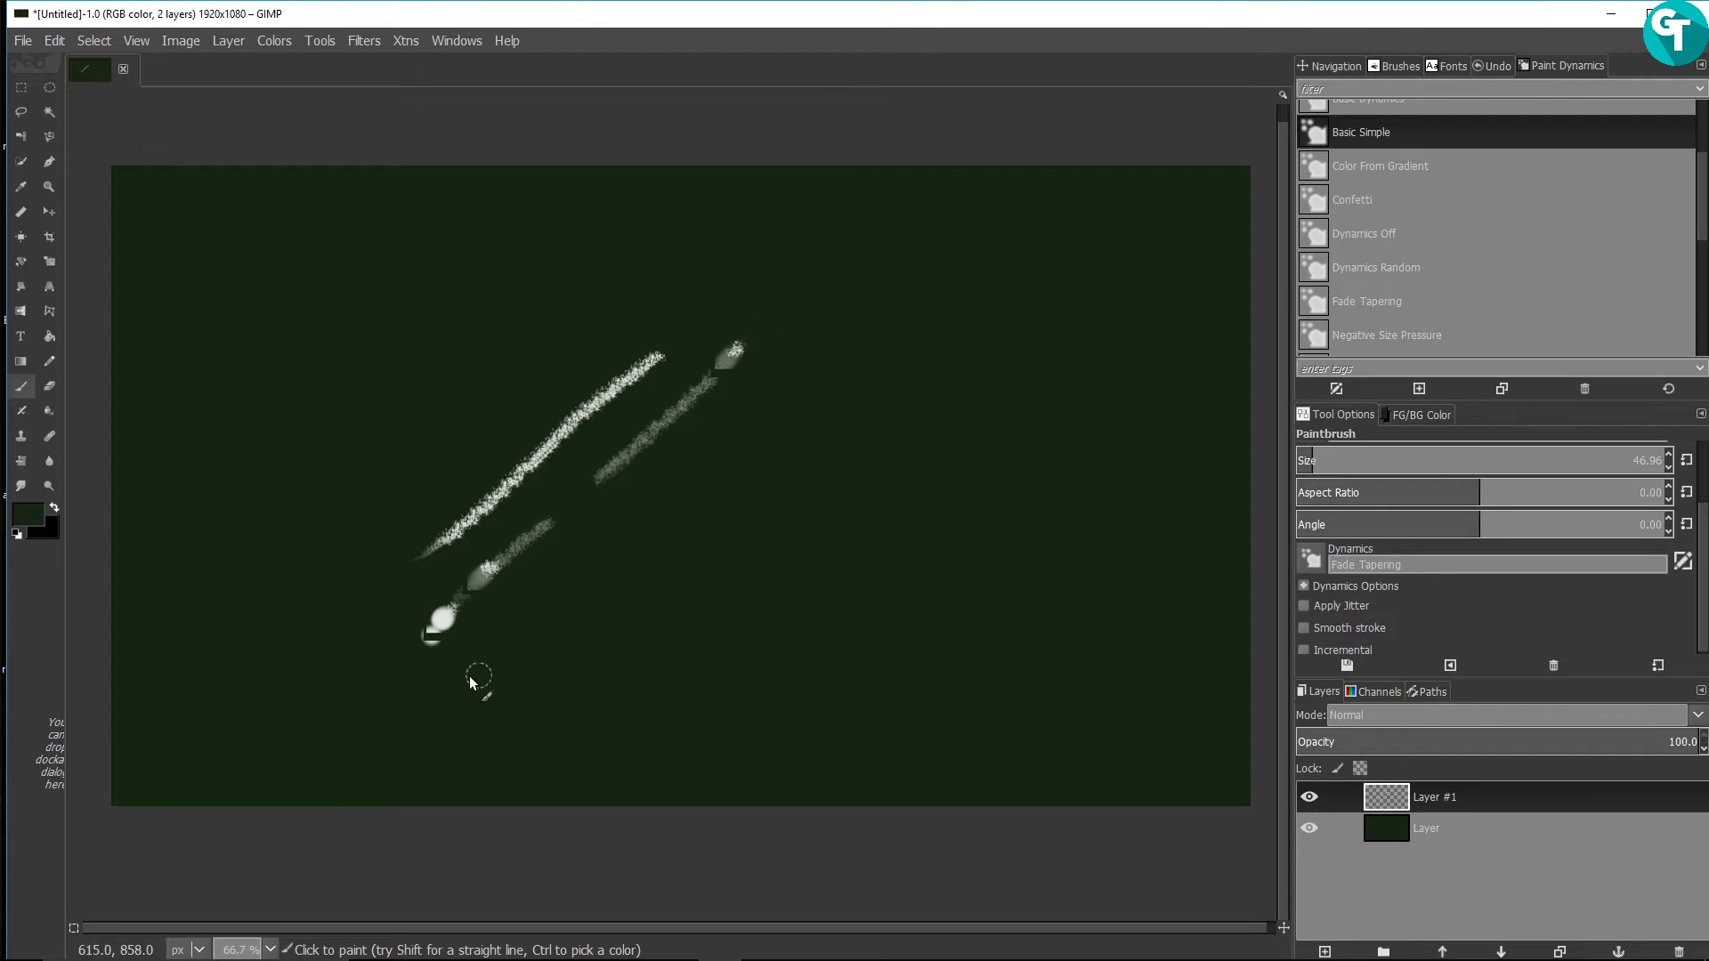
{"action": "left_click_drag", "start_coordinate": [532, 620], "coordinate": [799, 392]}
{"action": "left_click_drag", "start_coordinate": [702, 592], "coordinate": [922, 420]}
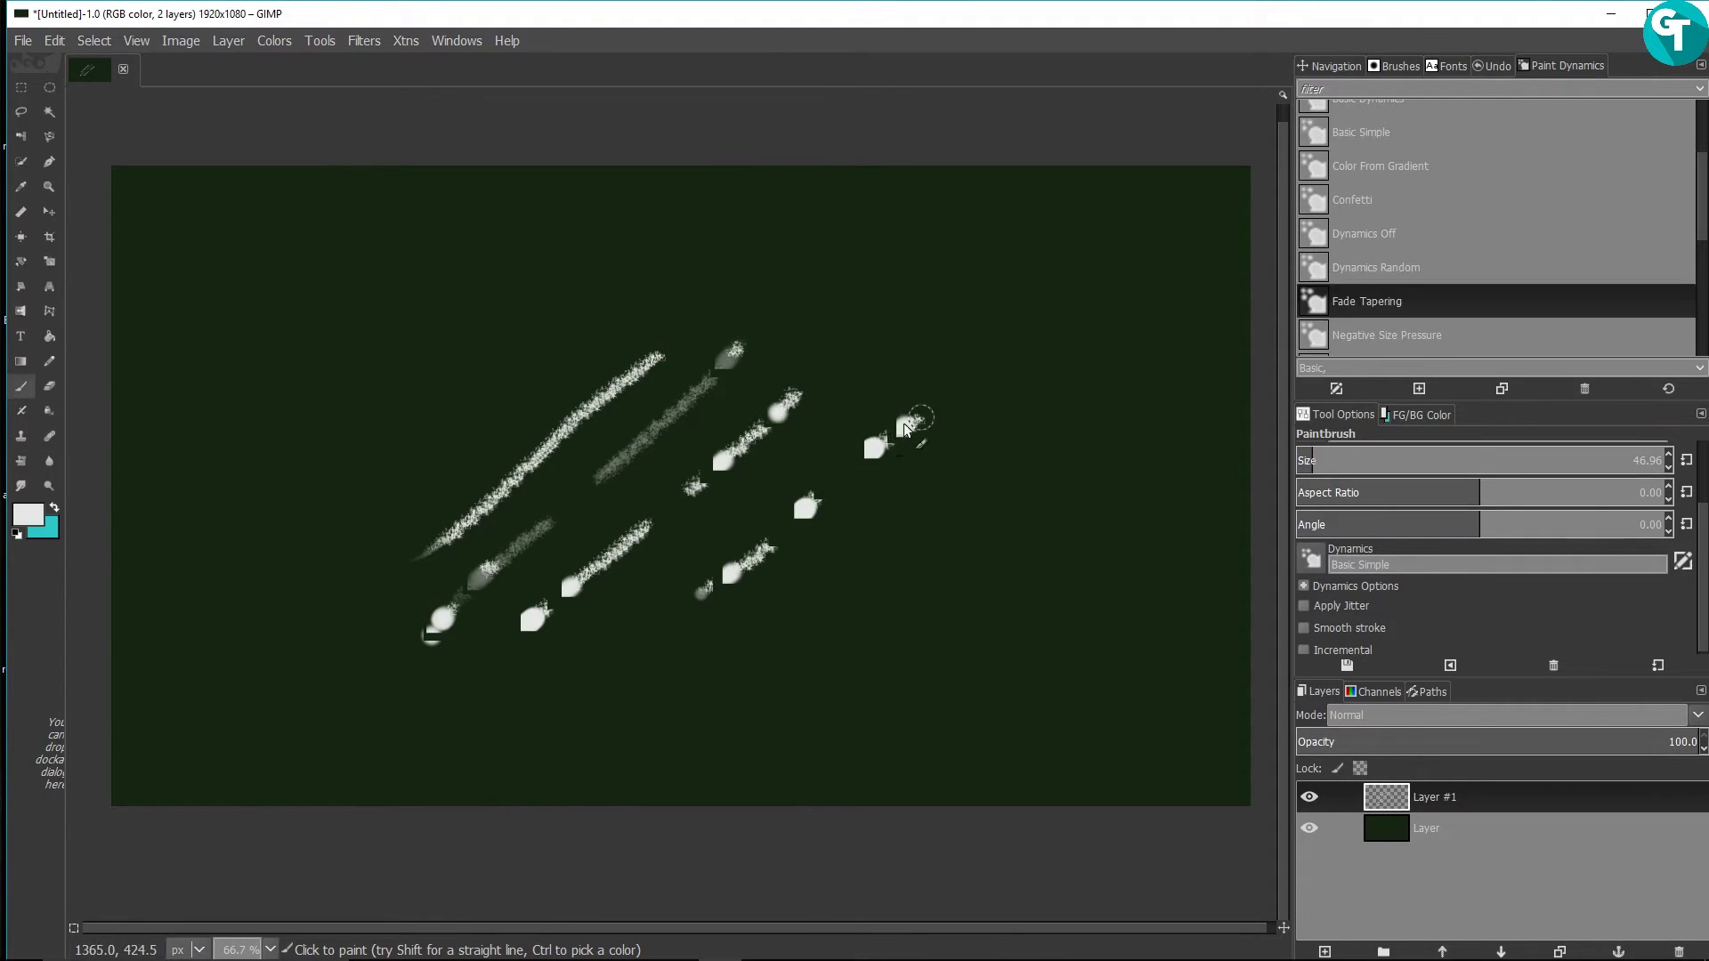
{"action": "left_click_drag", "start_coordinate": [712, 557], "coordinate": [916, 369]}
{"action": "left_click_drag", "start_coordinate": [795, 462], "coordinate": [828, 421]}
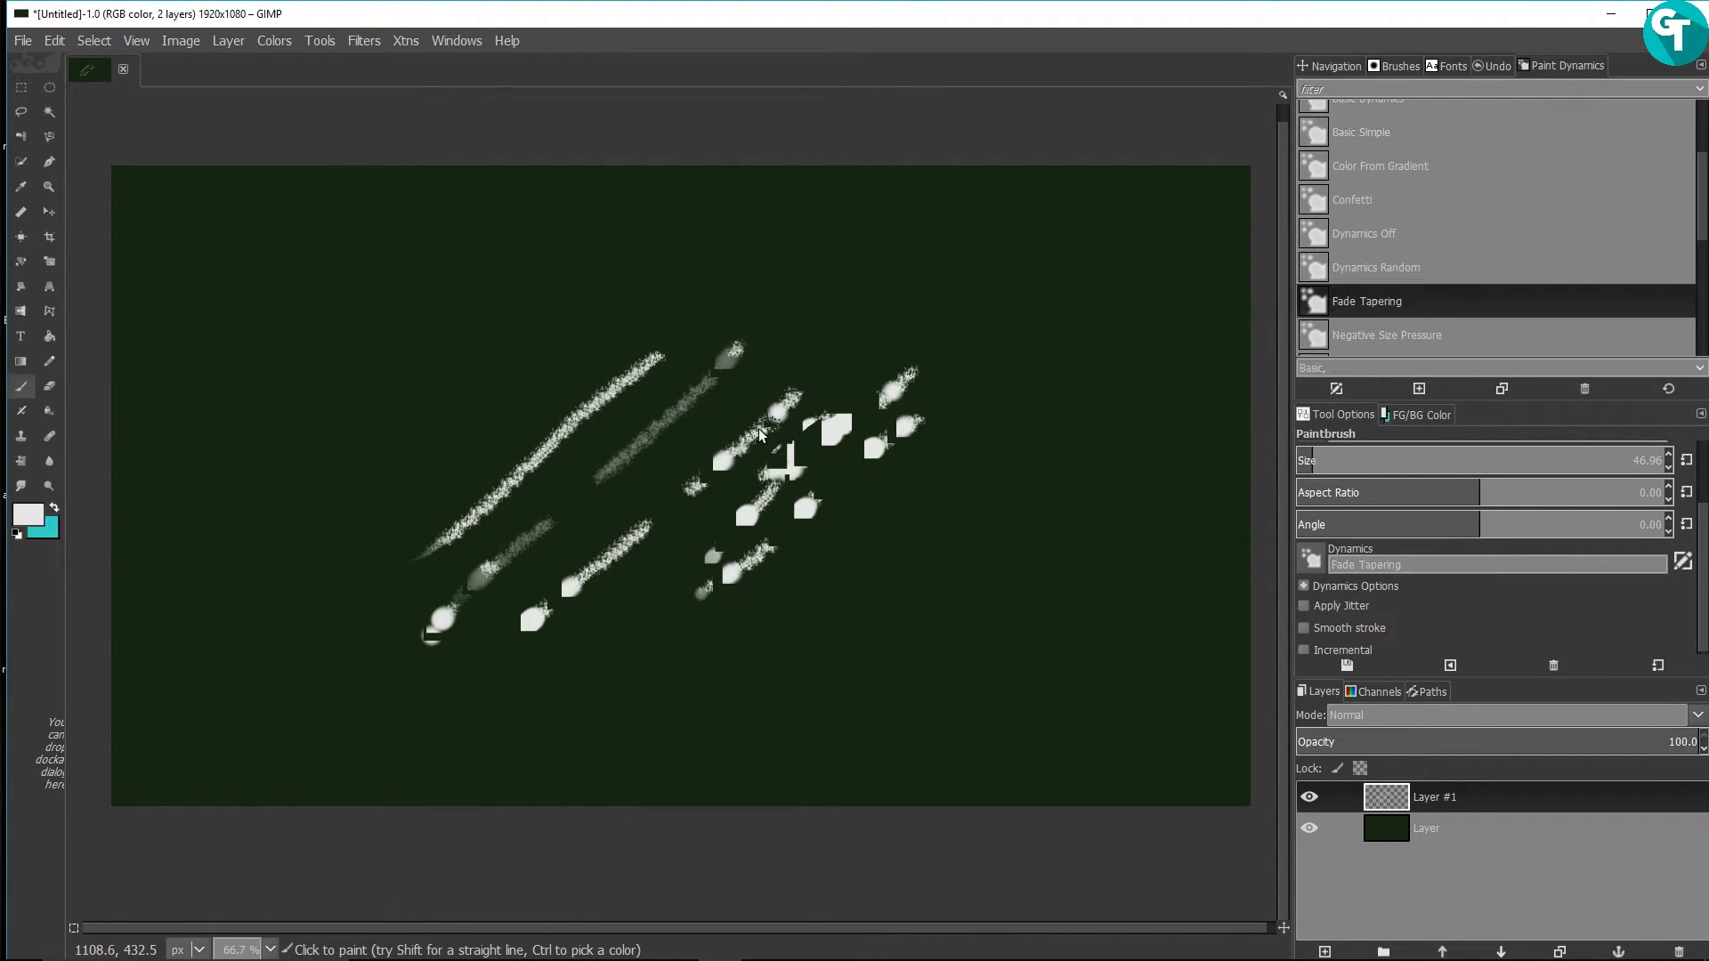
{"action": "mouse_move", "coordinate": [826, 335]}
{"action": "left_mouse_down"}
{"action": "mouse_move", "coordinate": [762, 372]}
{"action": "mouse_move", "coordinate": [834, 348]}
{"action": "mouse_move", "coordinate": [861, 406]}
{"action": "left_mouse_up"}
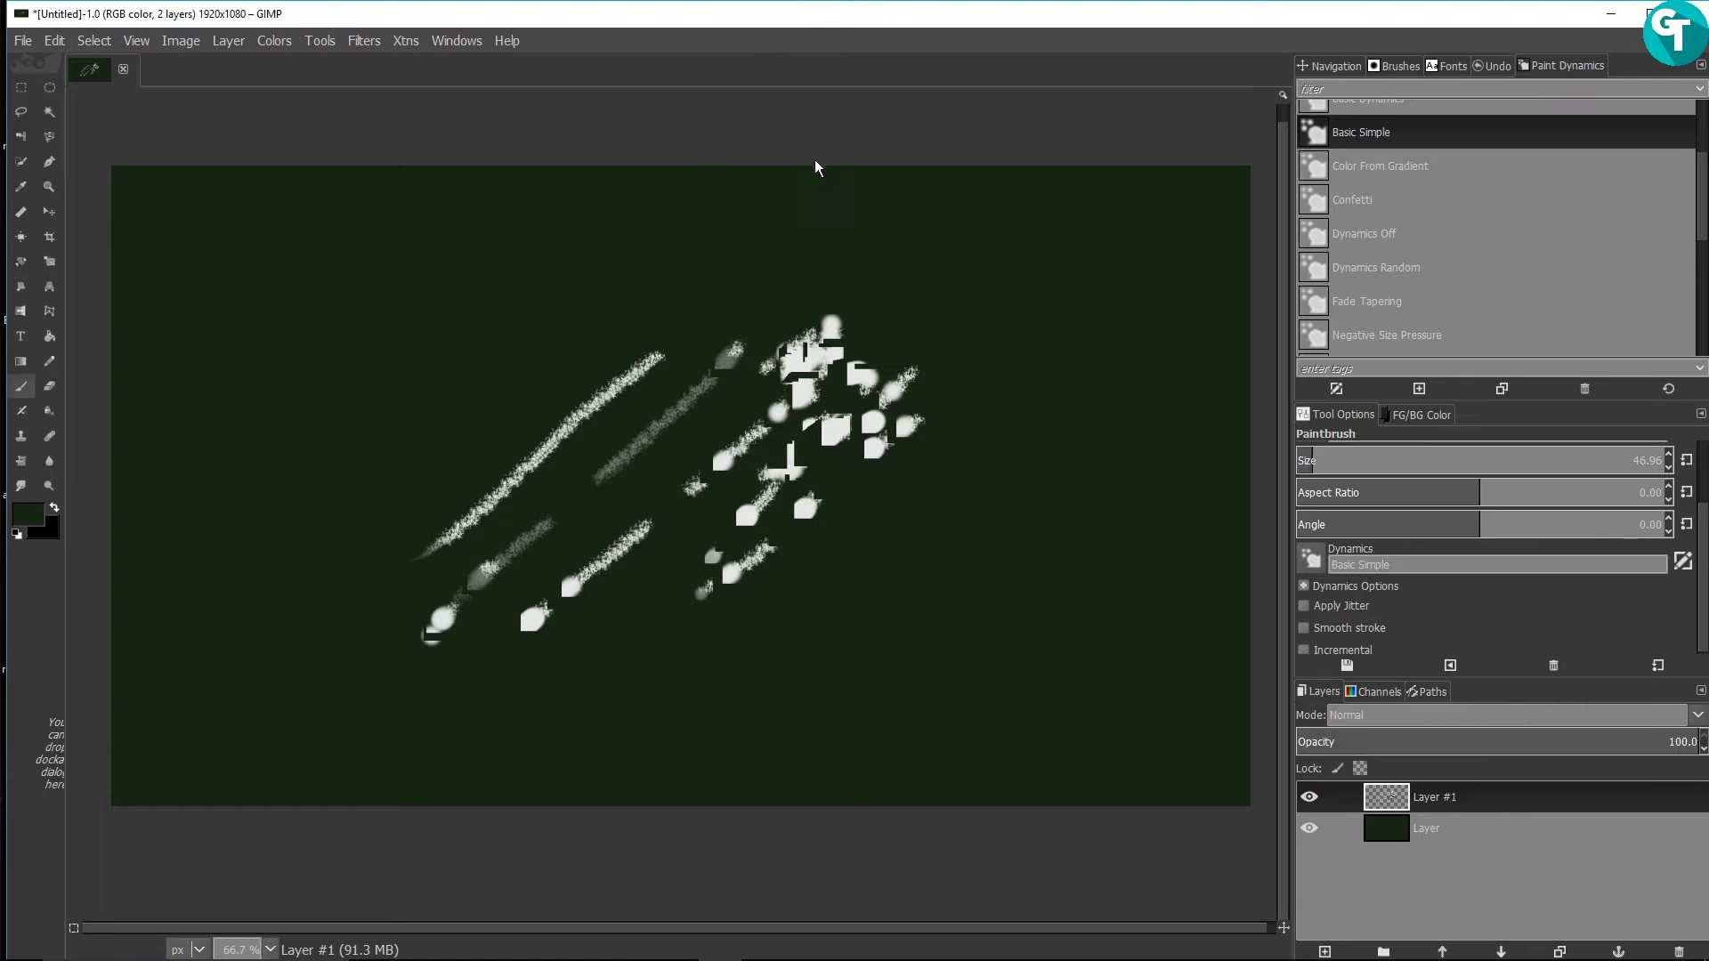
{"action": "mouse_move", "coordinate": [846, 347]}
{"action": "left_mouse_down"}
{"action": "mouse_move", "coordinate": [897, 292]}
{"action": "mouse_move", "coordinate": [943, 409]}
{"action": "mouse_move", "coordinate": [1041, 525]}
{"action": "mouse_move", "coordinate": [901, 473]}
{"action": "mouse_move", "coordinate": [801, 538]}
{"action": "left_mouse_up"}
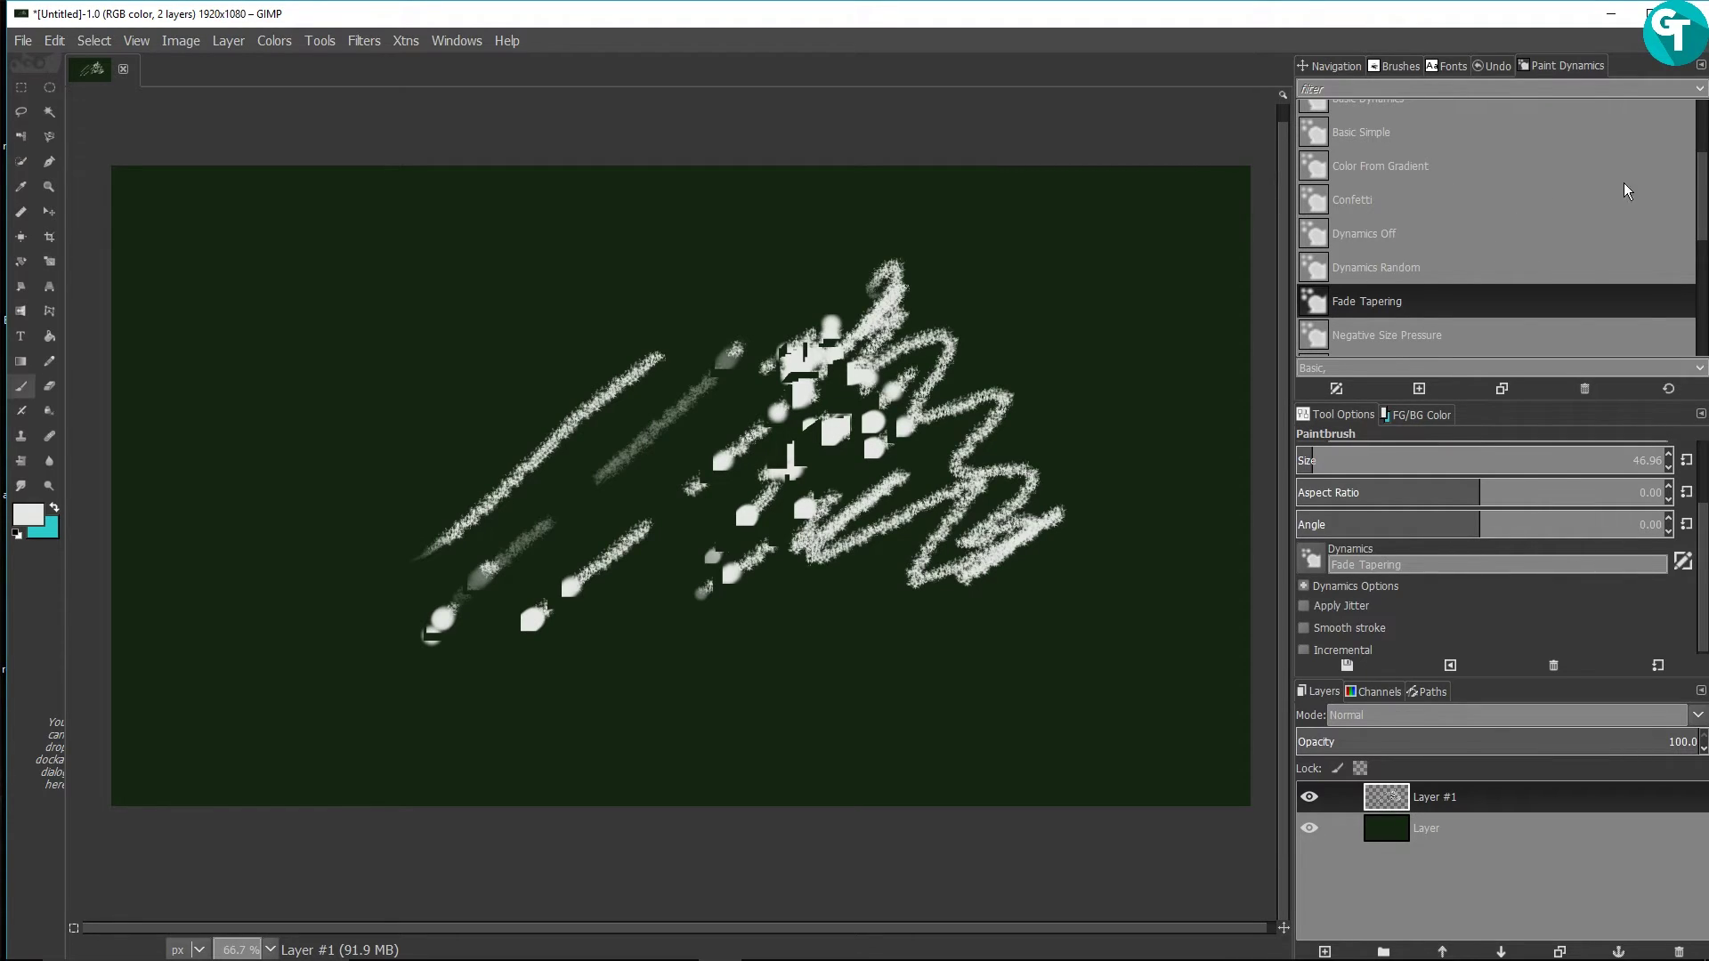
Step: Switch to the Tablet_Op dynamics and paint zigzags and diagonal strokes over the left, lower and upper middle parts of the canvas
{"action": "left_click_drag", "start_coordinate": [1698, 207], "coordinate": [1676, 329]}
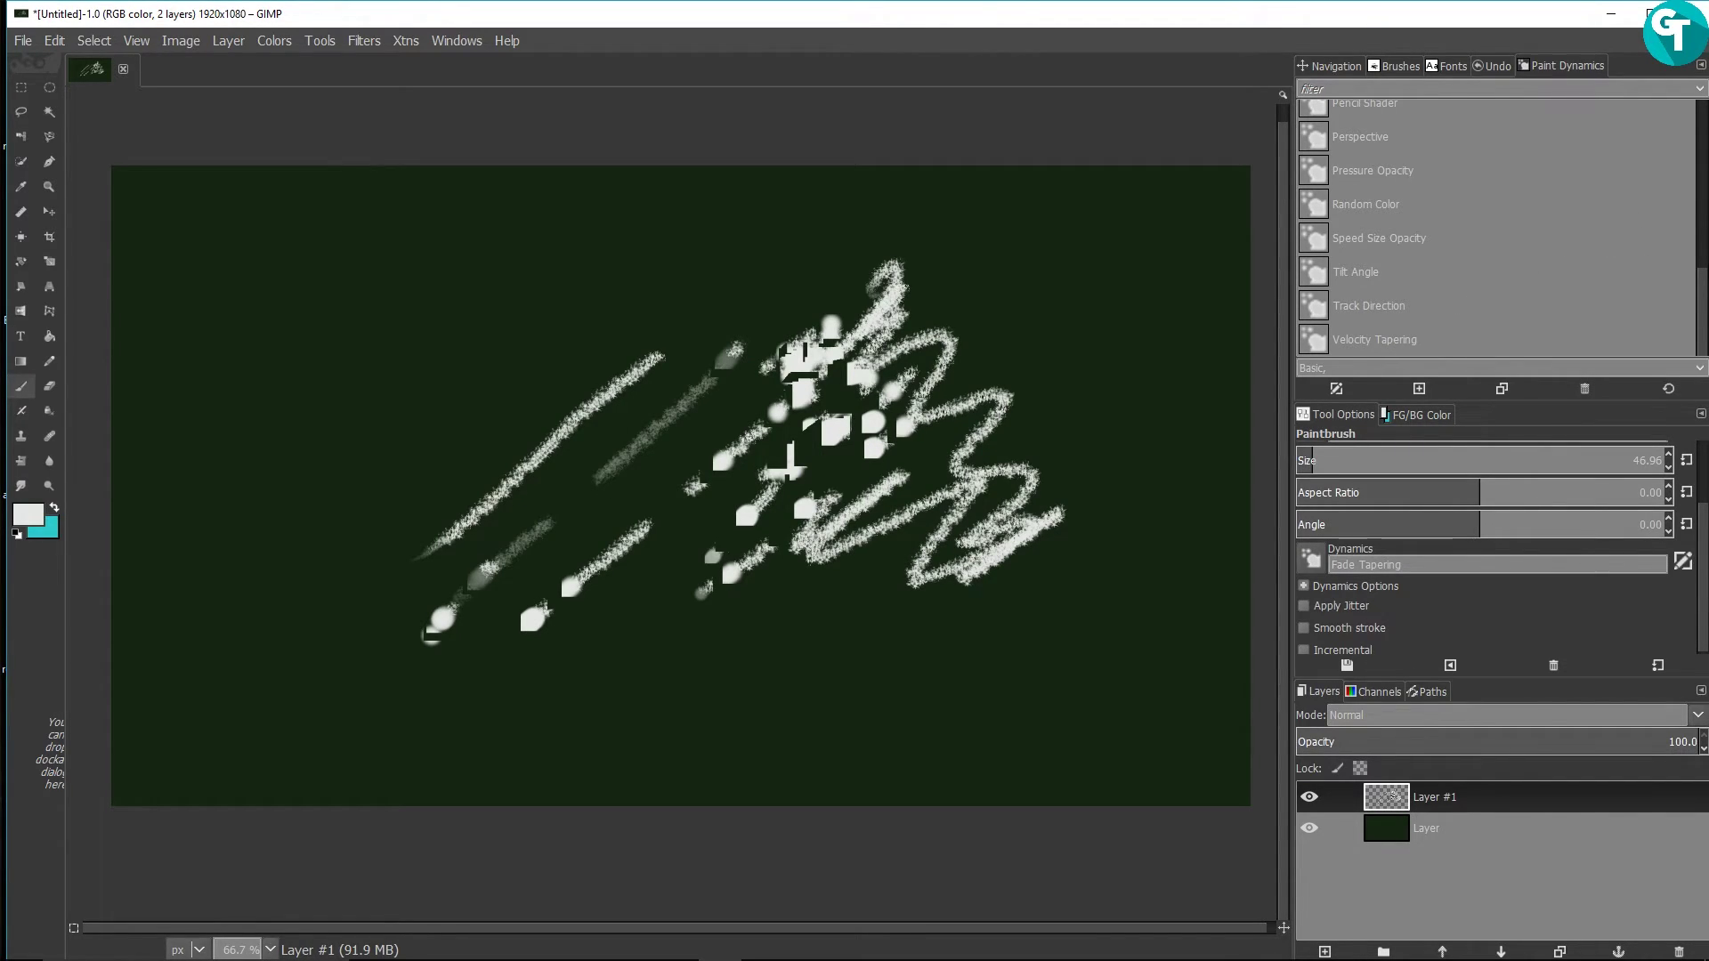
{"action": "scroll", "coordinate": [1698, 267], "scroll_direction": "up", "scroll_amount": 3}
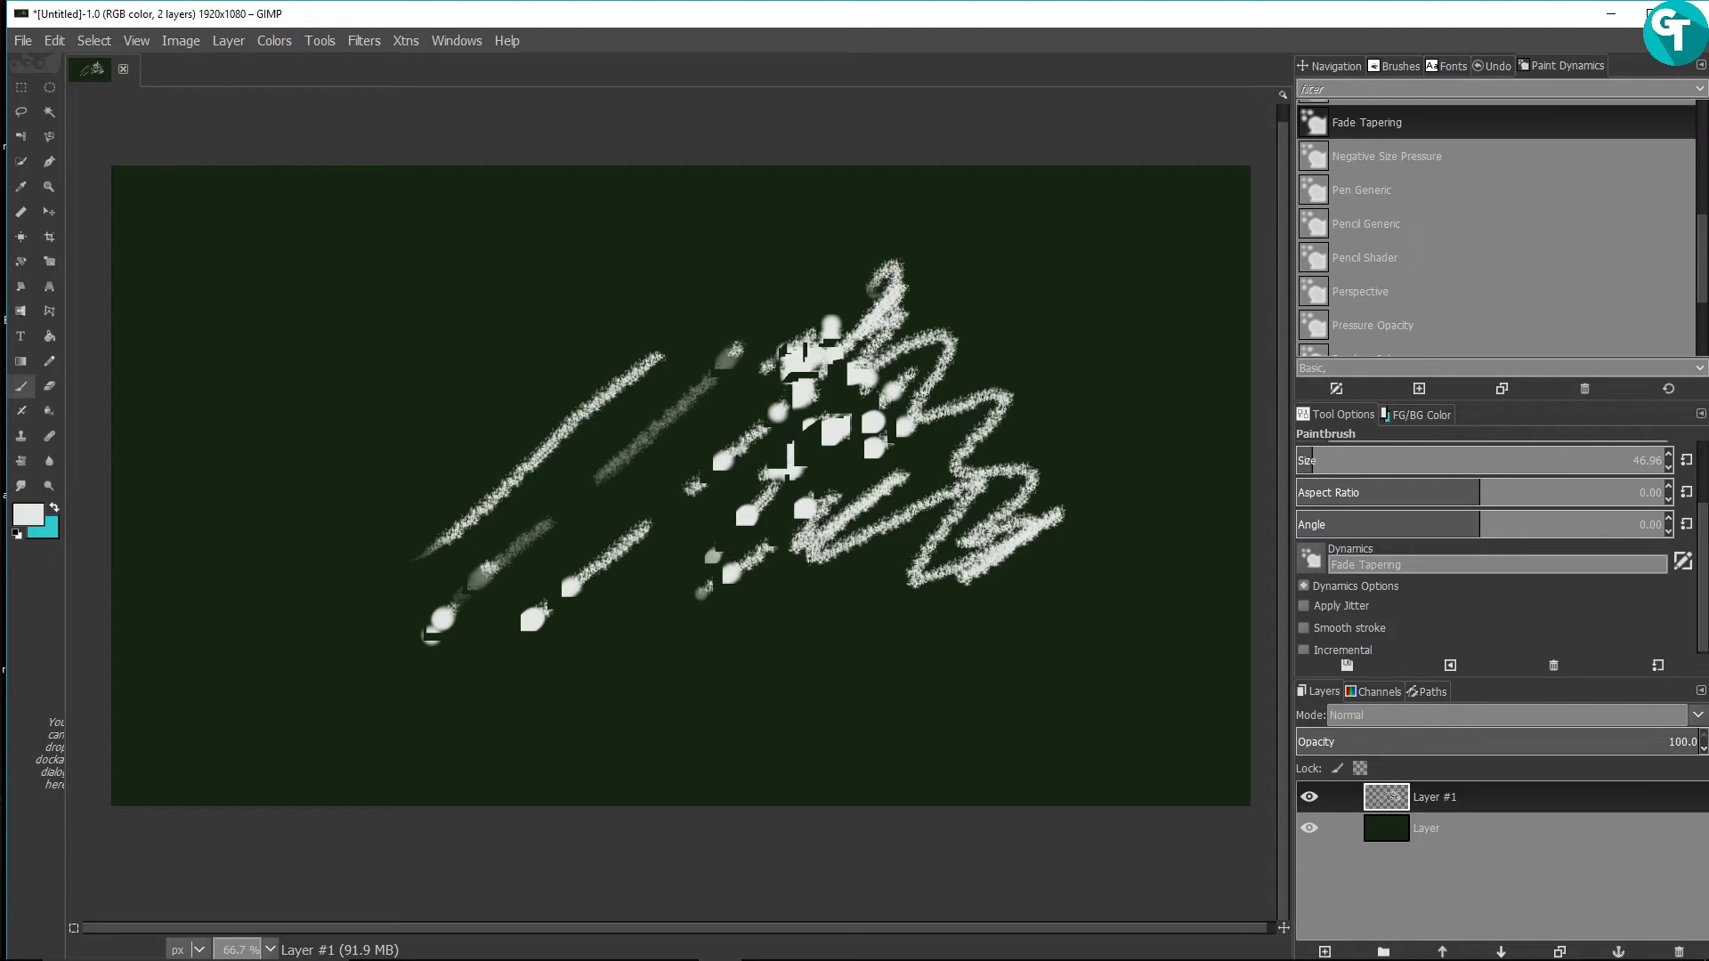
{"action": "scroll", "coordinate": [1495, 228], "scroll_direction": "up", "scroll_amount": 5}
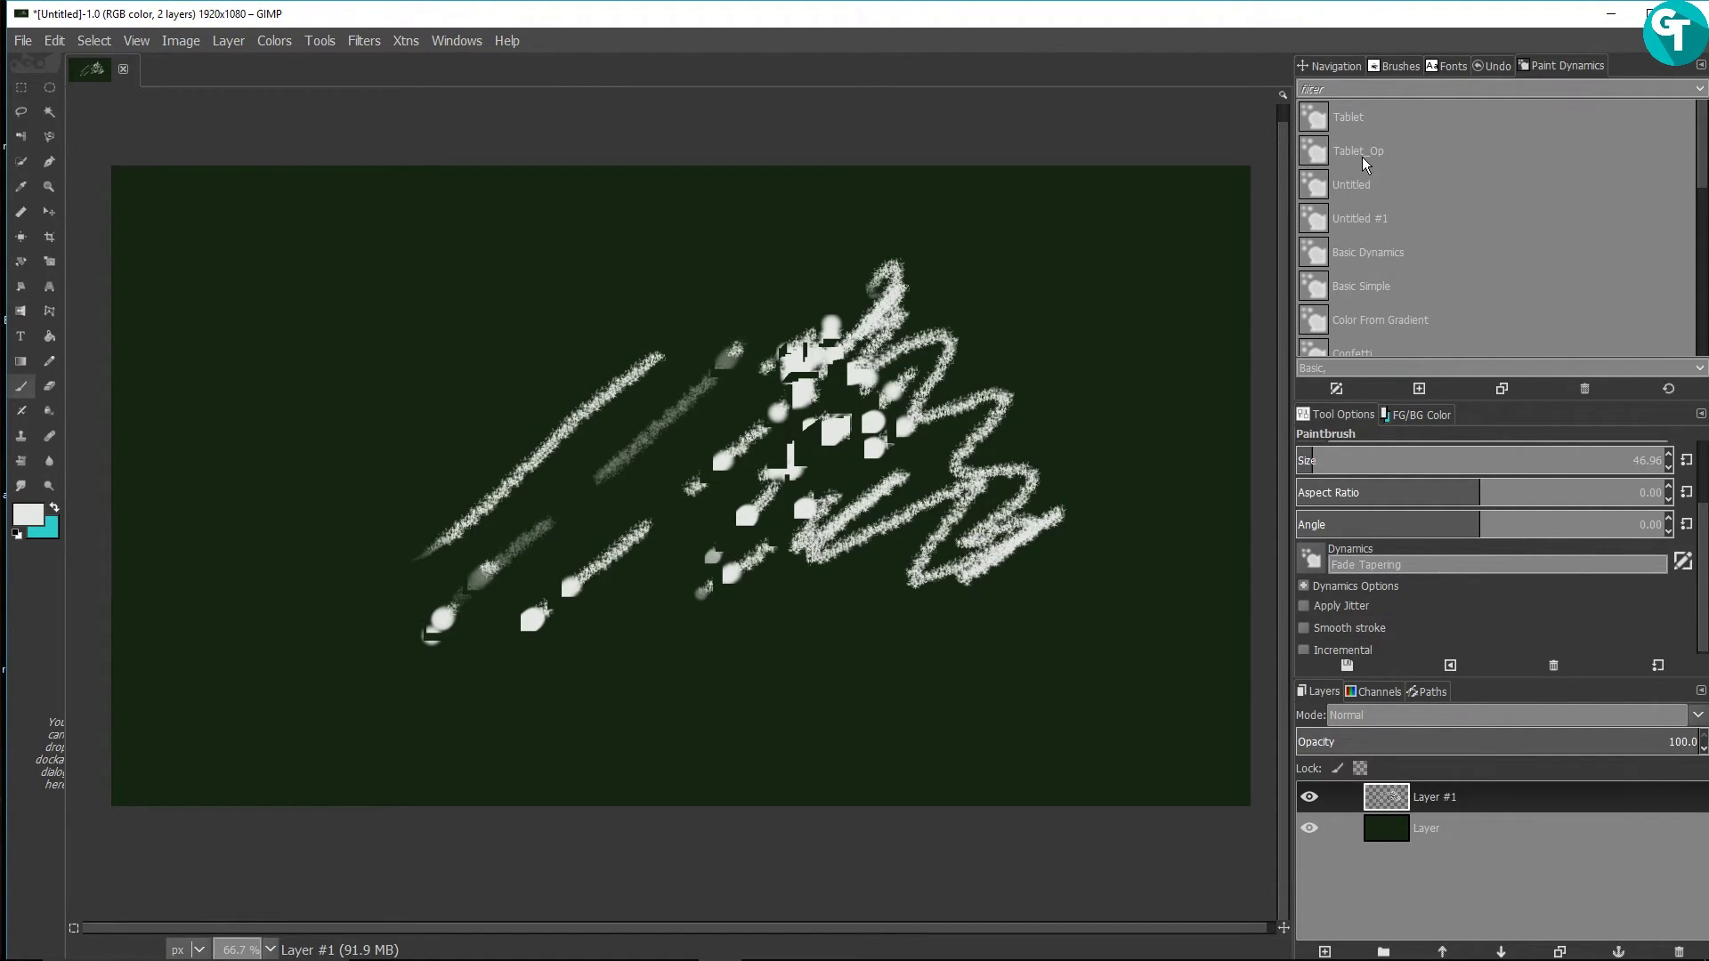
{"action": "left_click", "coordinate": [1362, 155]}
{"action": "left_click_drag", "start_coordinate": [271, 413], "coordinate": [426, 328]}
{"action": "left_click_drag", "start_coordinate": [245, 485], "coordinate": [512, 341]}
{"action": "mouse_move", "coordinate": [313, 523]}
{"action": "left_mouse_down"}
{"action": "mouse_move", "coordinate": [397, 493]}
{"action": "mouse_move", "coordinate": [395, 574]}
{"action": "left_mouse_up"}
{"action": "mouse_move", "coordinate": [351, 621]}
{"action": "left_mouse_down"}
{"action": "mouse_move", "coordinate": [335, 635]}
{"action": "mouse_move", "coordinate": [559, 702]}
{"action": "mouse_move", "coordinate": [787, 682]}
{"action": "mouse_move", "coordinate": [819, 561]}
{"action": "mouse_move", "coordinate": [344, 464]}
{"action": "mouse_move", "coordinate": [395, 341]}
{"action": "left_mouse_up"}
{"action": "left_click_drag", "start_coordinate": [577, 330], "coordinate": [758, 235]}
{"action": "left_click_drag", "start_coordinate": [532, 363], "coordinate": [765, 256]}
{"action": "left_click_drag", "start_coordinate": [704, 324], "coordinate": [841, 264]}
{"action": "left_click_drag", "start_coordinate": [768, 331], "coordinate": [914, 259]}
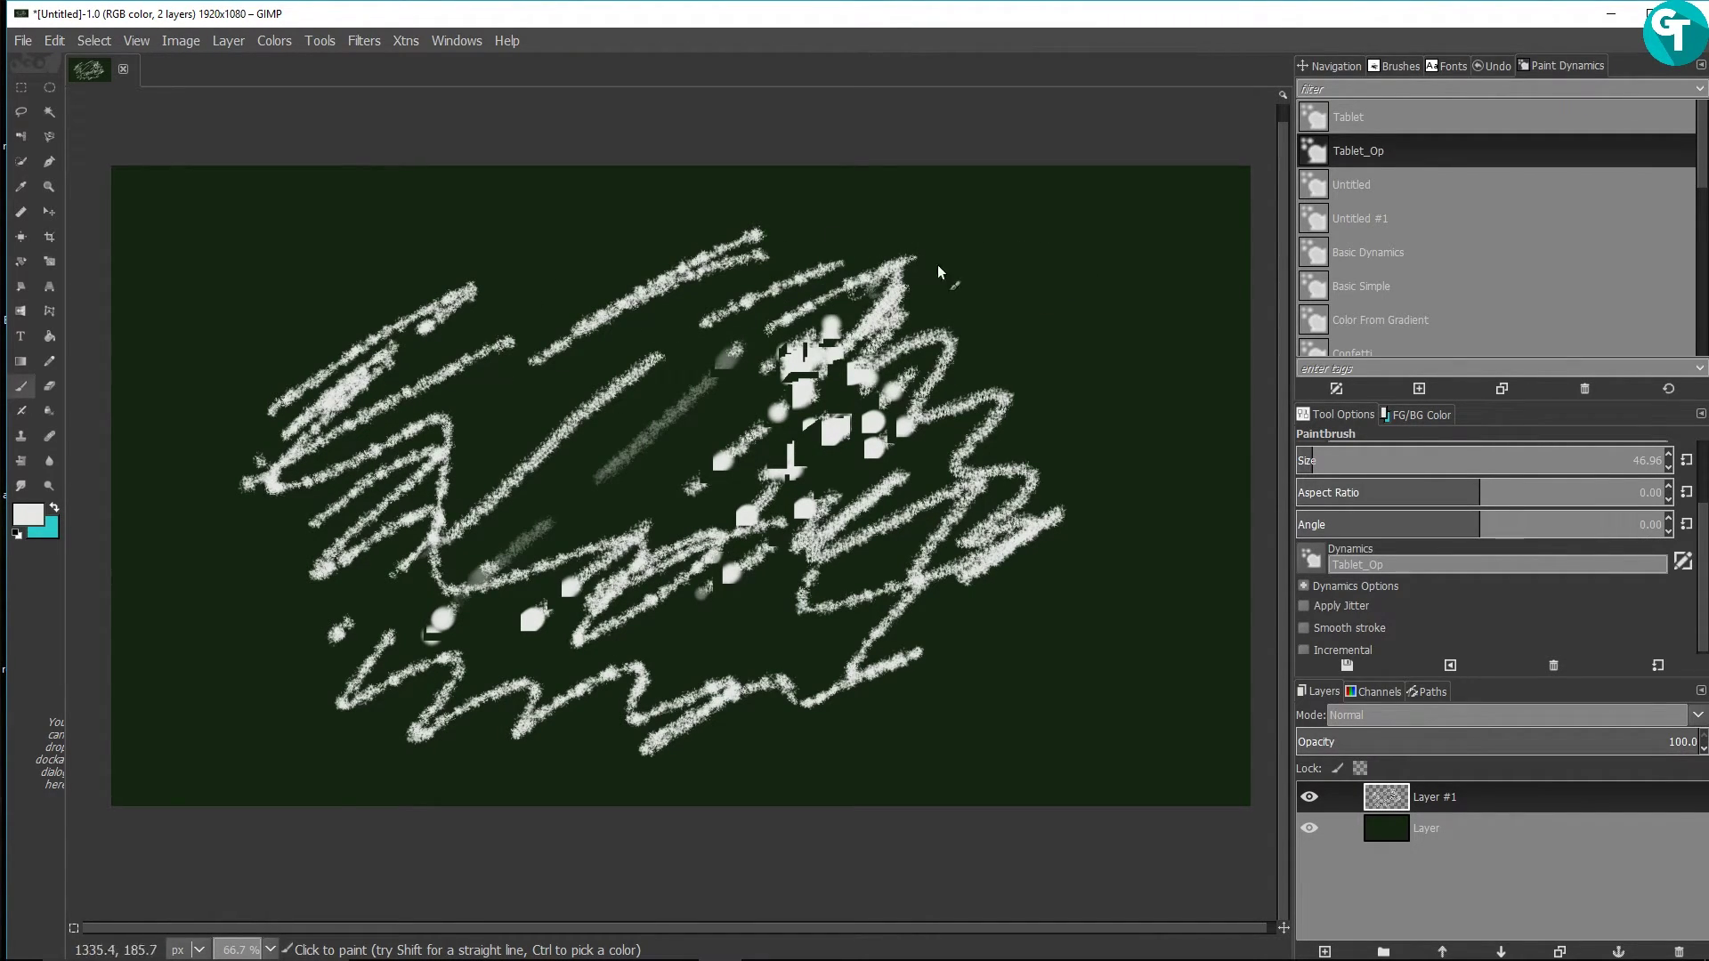
Step: Switch to the Tablet dynamics and paint long wavy strokes of varying pressure across the right side and middle of the canvas
{"action": "left_click", "coordinate": [1380, 118]}
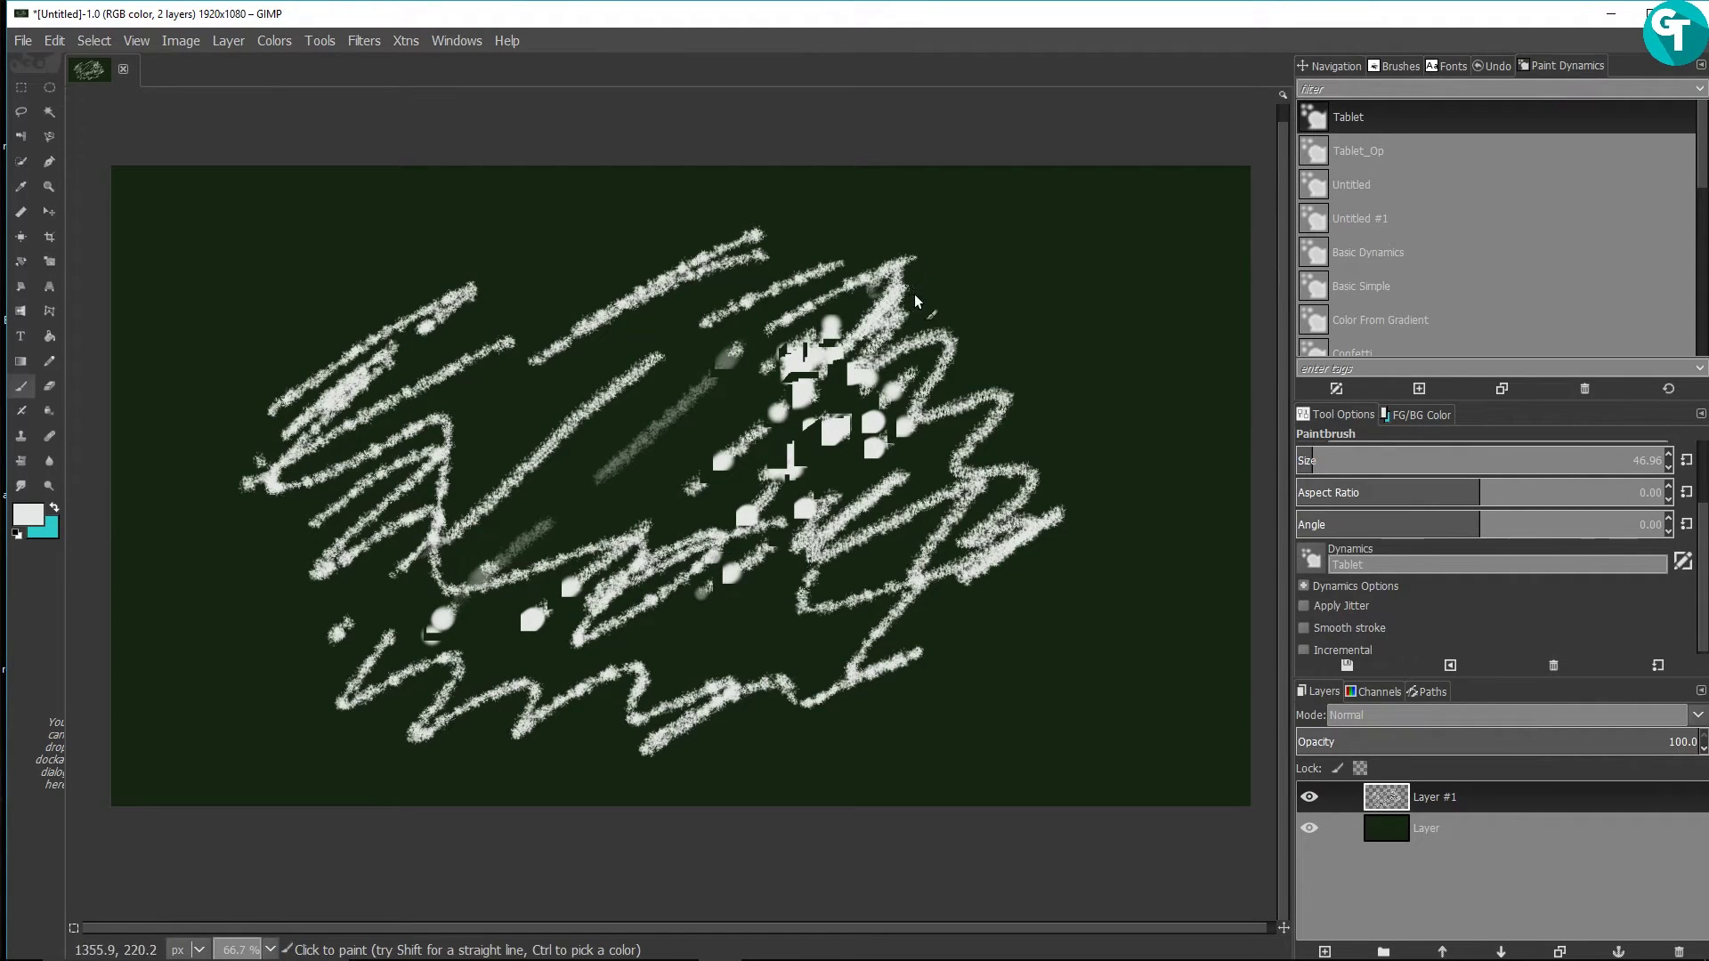
{"action": "left_click_drag", "start_coordinate": [1033, 313], "coordinate": [1015, 405]}
{"action": "mouse_move", "coordinate": [1158, 452]}
{"action": "left_mouse_down"}
{"action": "mouse_move", "coordinate": [1092, 511]}
{"action": "mouse_move", "coordinate": [1159, 623]}
{"action": "mouse_move", "coordinate": [1091, 685]}
{"action": "left_mouse_up"}
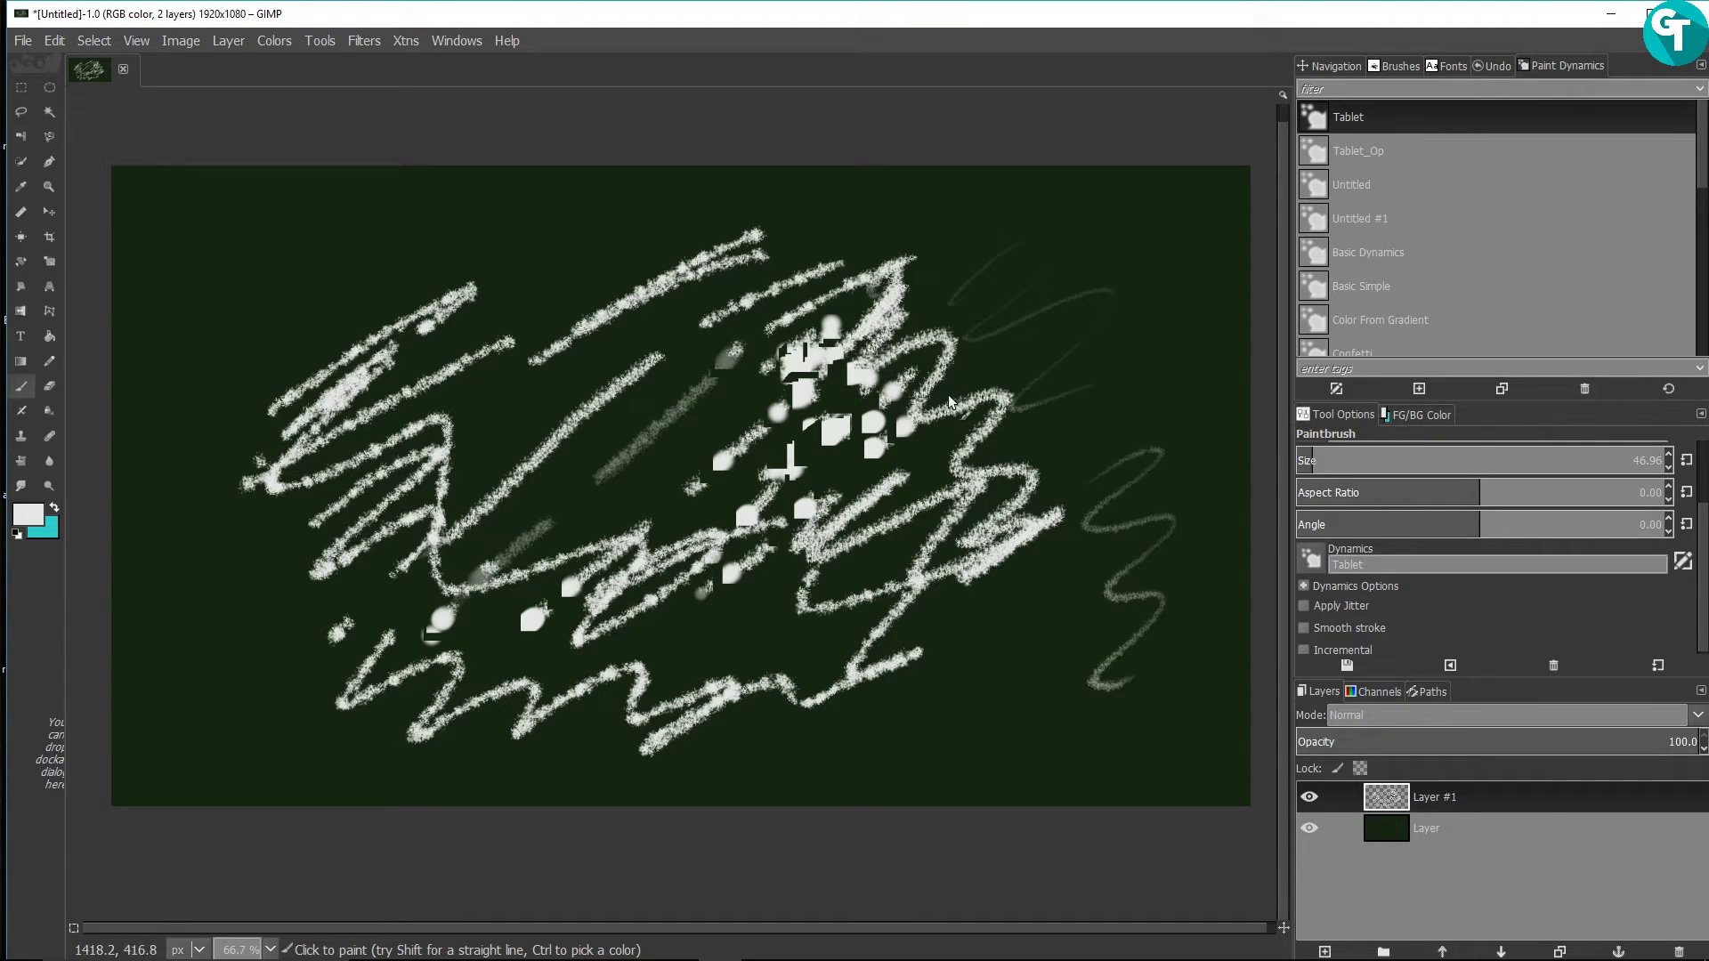
{"action": "mouse_move", "coordinate": [530, 227]}
{"action": "left_mouse_down"}
{"action": "mouse_move", "coordinate": [521, 292]}
{"action": "mouse_move", "coordinate": [772, 442]}
{"action": "mouse_move", "coordinate": [843, 567]}
{"action": "mouse_move", "coordinate": [1033, 676]}
{"action": "left_mouse_up"}
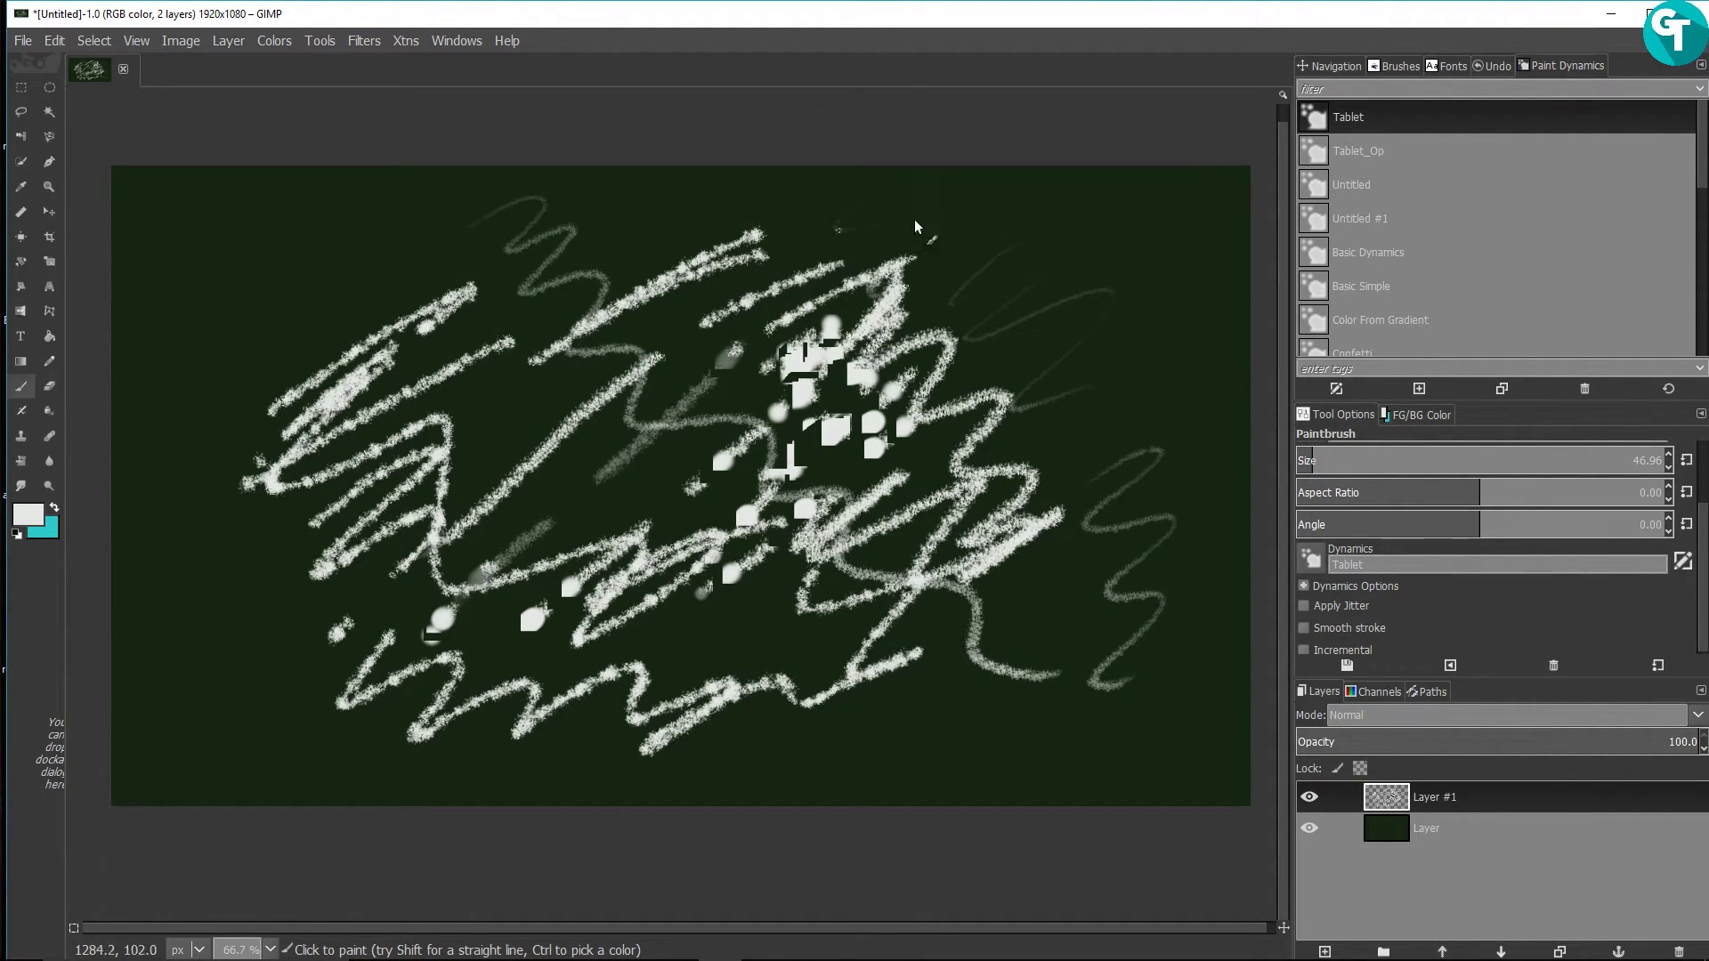
{"action": "left_click_drag", "start_coordinate": [1086, 338], "coordinate": [1198, 609]}
{"action": "mouse_move", "coordinate": [949, 199]}
{"action": "left_mouse_down"}
{"action": "mouse_move", "coordinate": [973, 196]}
{"action": "mouse_move", "coordinate": [1221, 663]}
{"action": "left_mouse_up"}
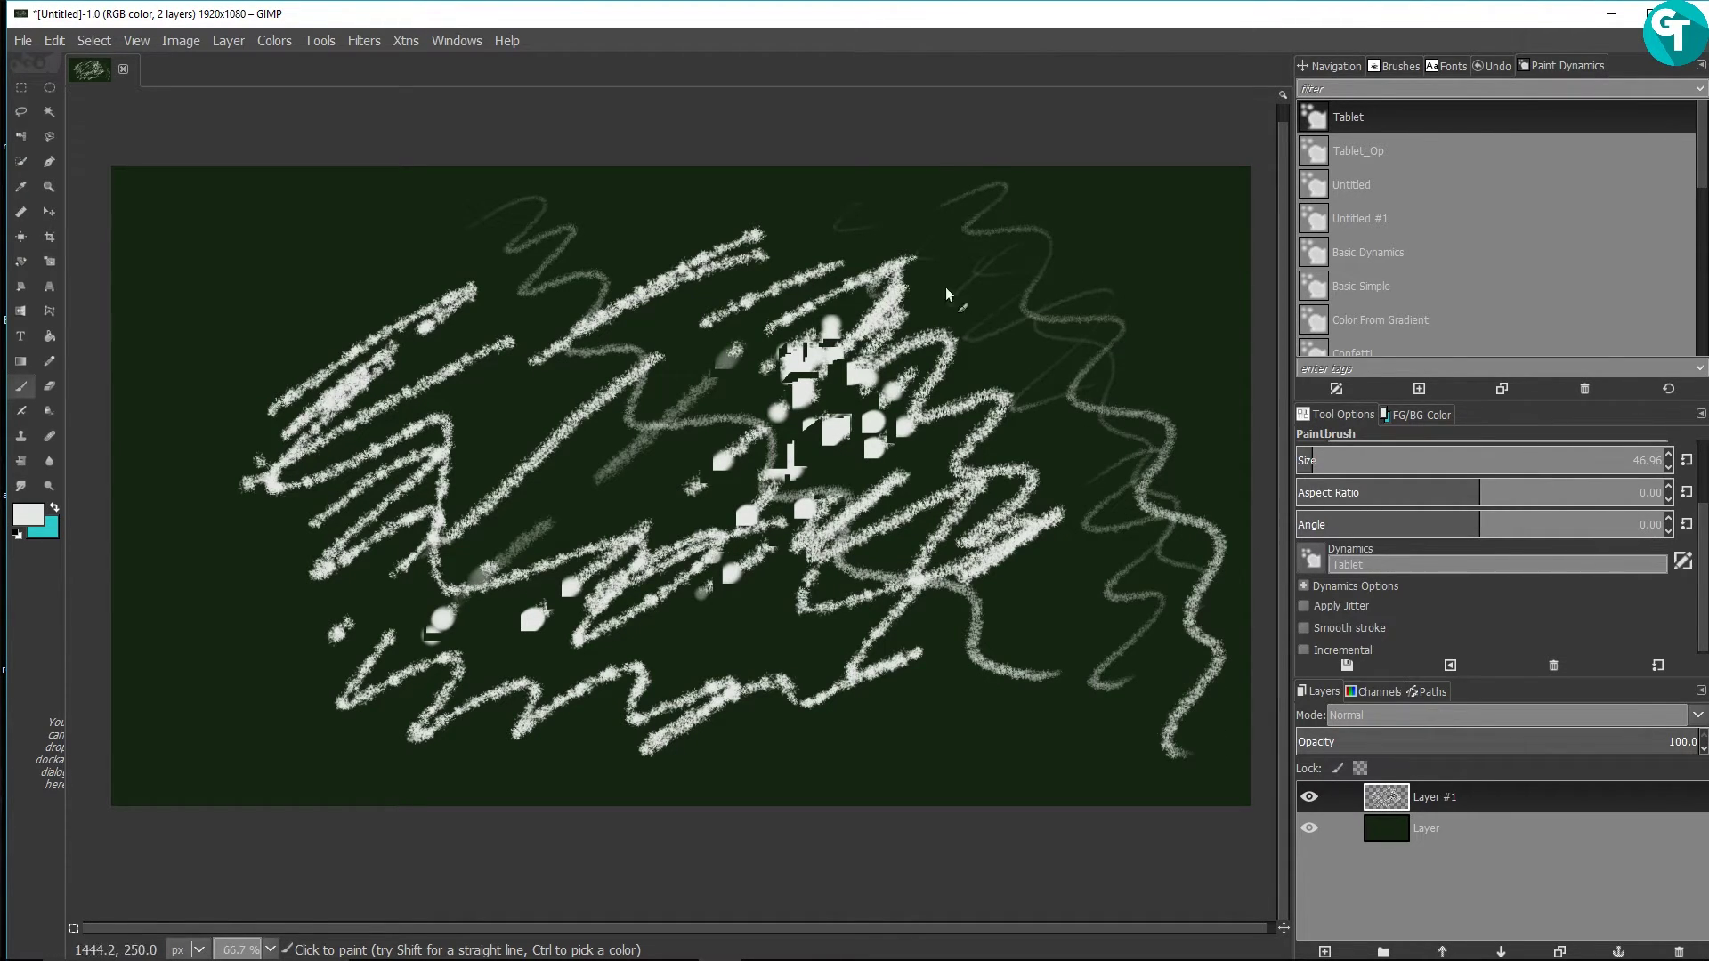
{"action": "mouse_move", "coordinate": [863, 237]}
{"action": "left_mouse_down"}
{"action": "mouse_move", "coordinate": [952, 213]}
{"action": "mouse_move", "coordinate": [1056, 301]}
{"action": "mouse_move", "coordinate": [1062, 509]}
{"action": "mouse_move", "coordinate": [1152, 731]}
{"action": "mouse_move", "coordinate": [1139, 799]}
{"action": "left_mouse_up"}
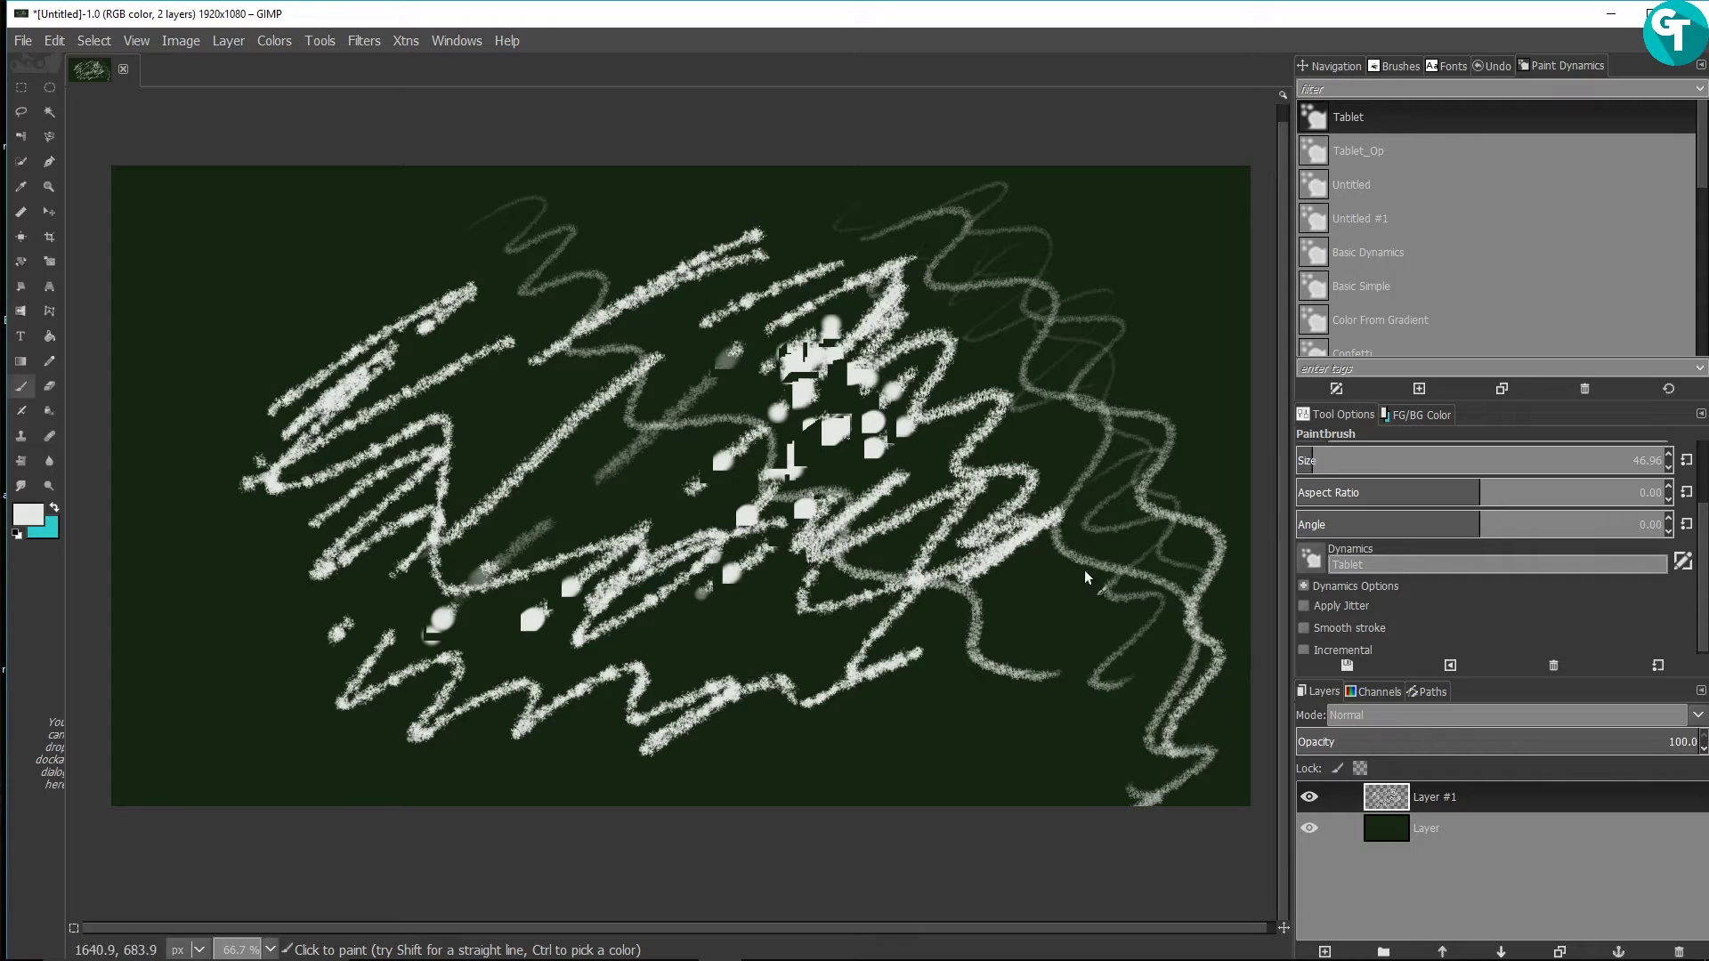
{"action": "mouse_move", "coordinate": [835, 210]}
{"action": "left_mouse_down"}
{"action": "mouse_move", "coordinate": [992, 294]}
{"action": "mouse_move", "coordinate": [1093, 538]}
{"action": "left_mouse_up"}
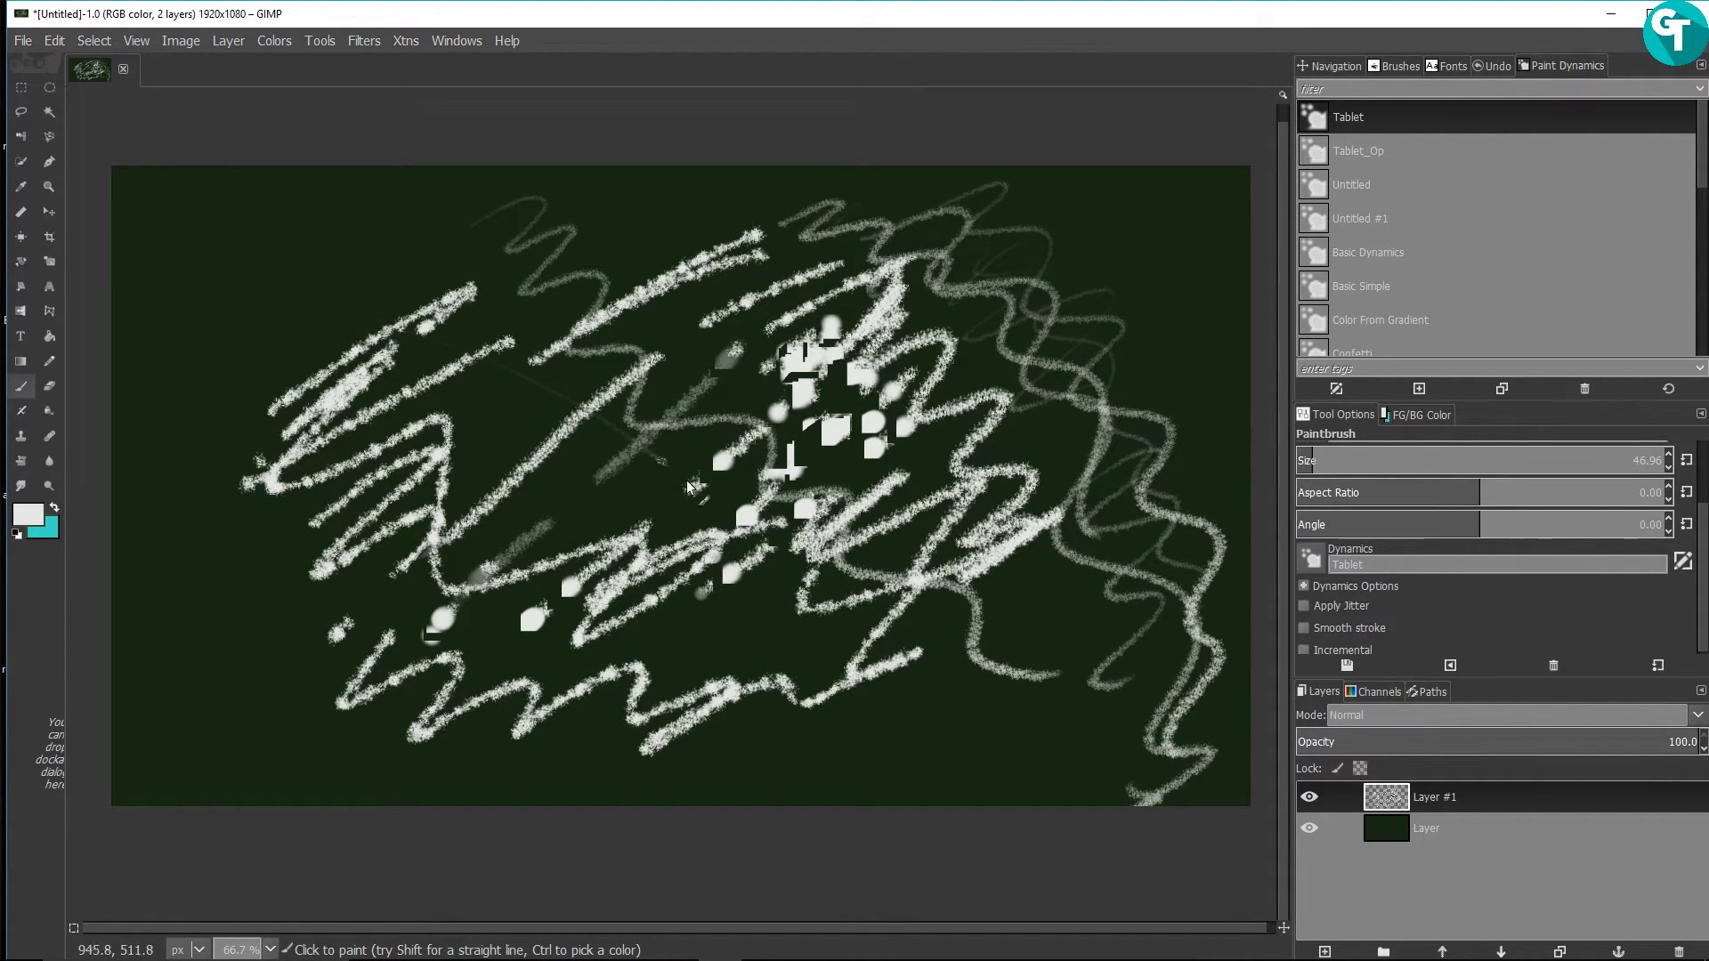
{"action": "mouse_move", "coordinate": [241, 366]}
{"action": "left_mouse_down"}
{"action": "mouse_move", "coordinate": [676, 228]}
{"action": "mouse_move", "coordinate": [997, 561]}
{"action": "mouse_move", "coordinate": [1126, 788]}
{"action": "left_mouse_up"}
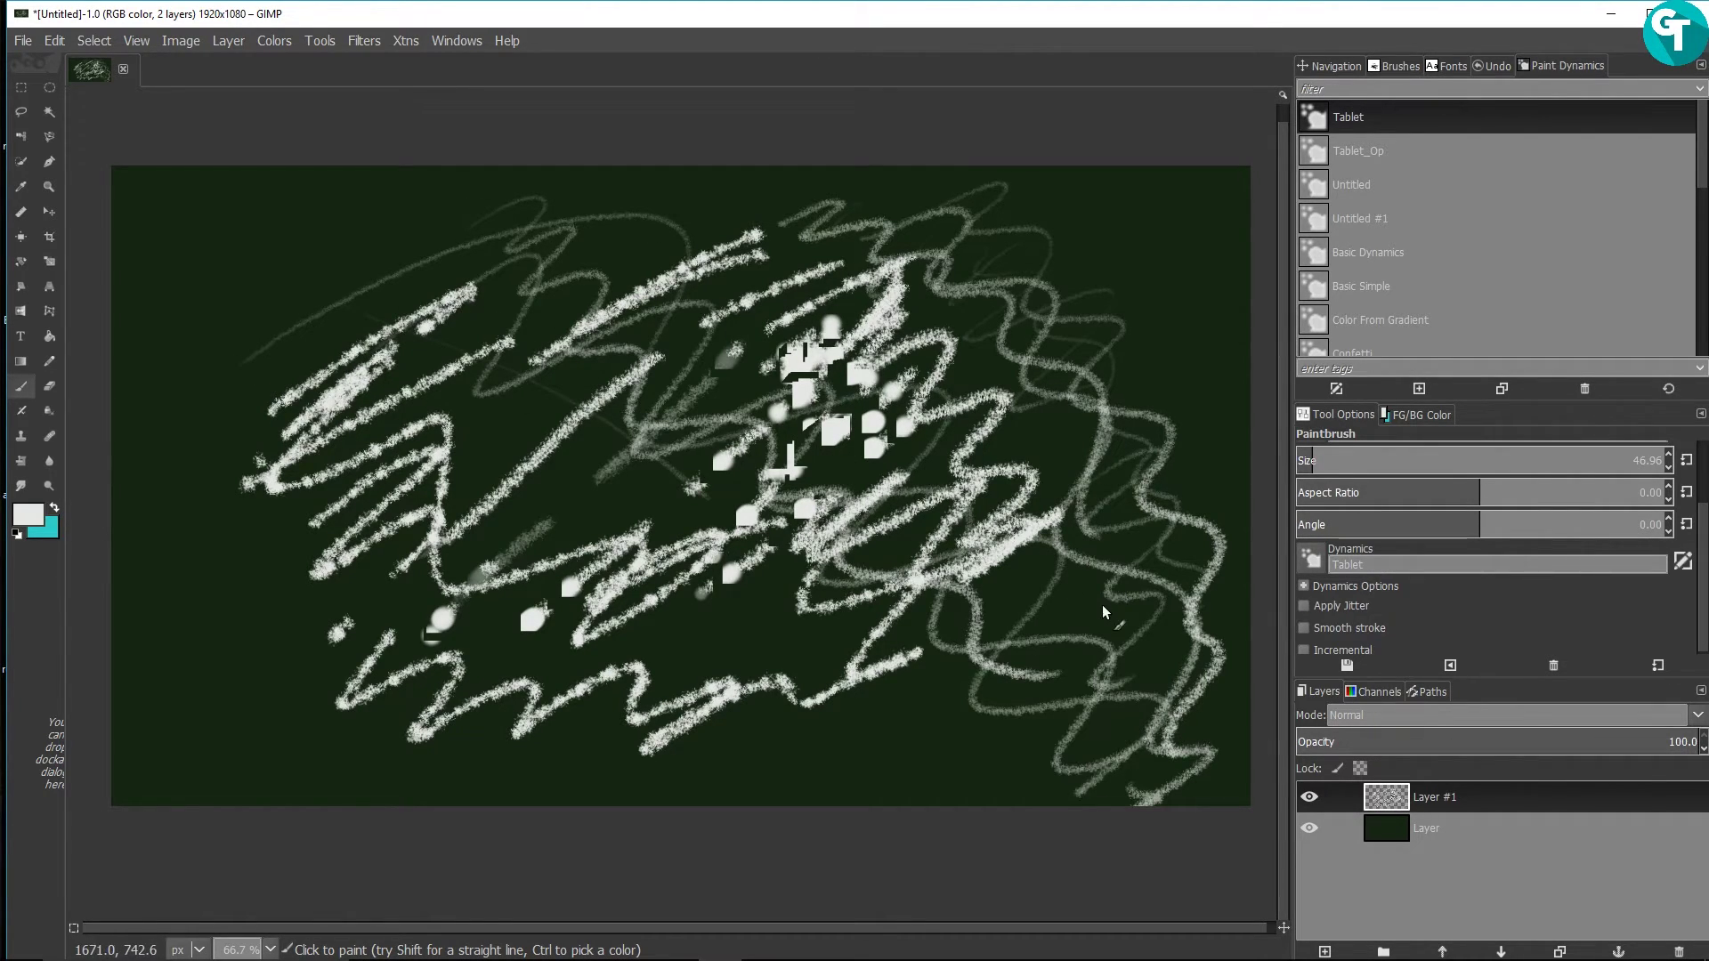
{"action": "mouse_move", "coordinate": [516, 209]}
{"action": "left_mouse_down"}
{"action": "mouse_move", "coordinate": [543, 331]}
{"action": "mouse_move", "coordinate": [899, 639]}
{"action": "mouse_move", "coordinate": [969, 658]}
{"action": "left_mouse_up"}
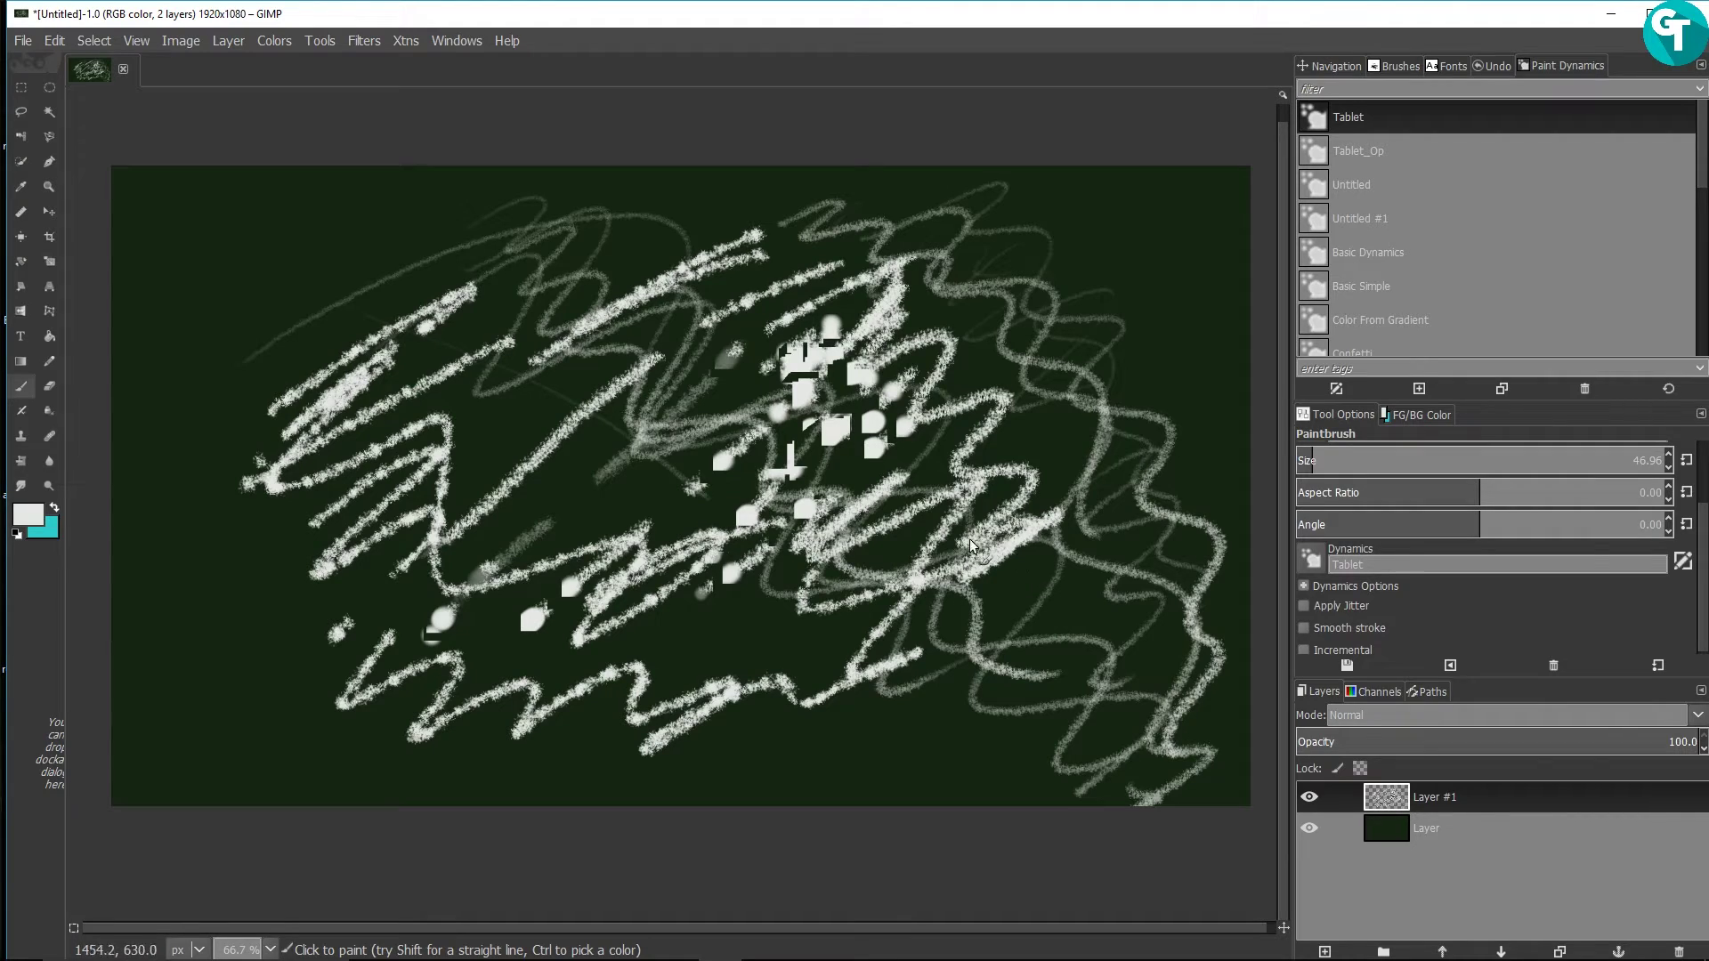
Step: Open the Tablet dynamics' mapping matrix and paint two more long winding strokes across the canvas
{"action": "left_click", "coordinate": [1340, 389]}
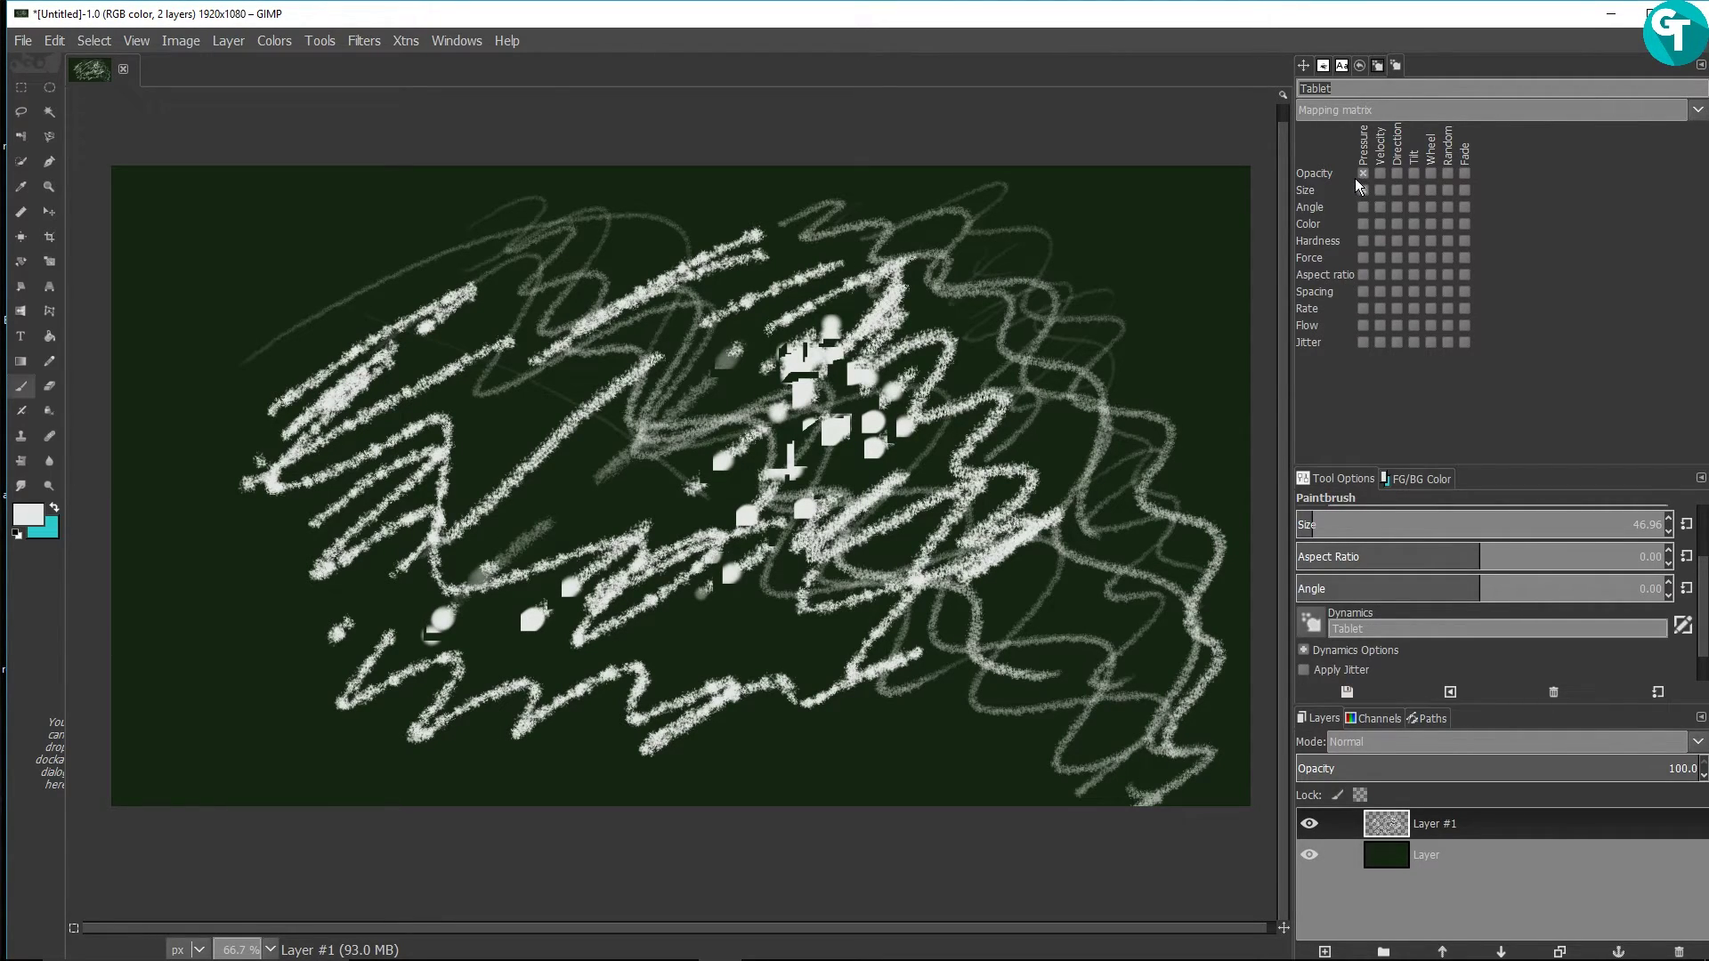
{"action": "mouse_move", "coordinate": [660, 426]}
{"action": "left_mouse_down"}
{"action": "mouse_move", "coordinate": [791, 612]}
{"action": "mouse_move", "coordinate": [1141, 732]}
{"action": "mouse_move", "coordinate": [1184, 766]}
{"action": "left_mouse_up"}
{"action": "mouse_move", "coordinate": [259, 321]}
{"action": "left_mouse_down"}
{"action": "mouse_move", "coordinate": [335, 267]}
{"action": "mouse_move", "coordinate": [489, 490]}
{"action": "mouse_move", "coordinate": [935, 749]}
{"action": "mouse_move", "coordinate": [1026, 744]}
{"action": "left_mouse_up"}
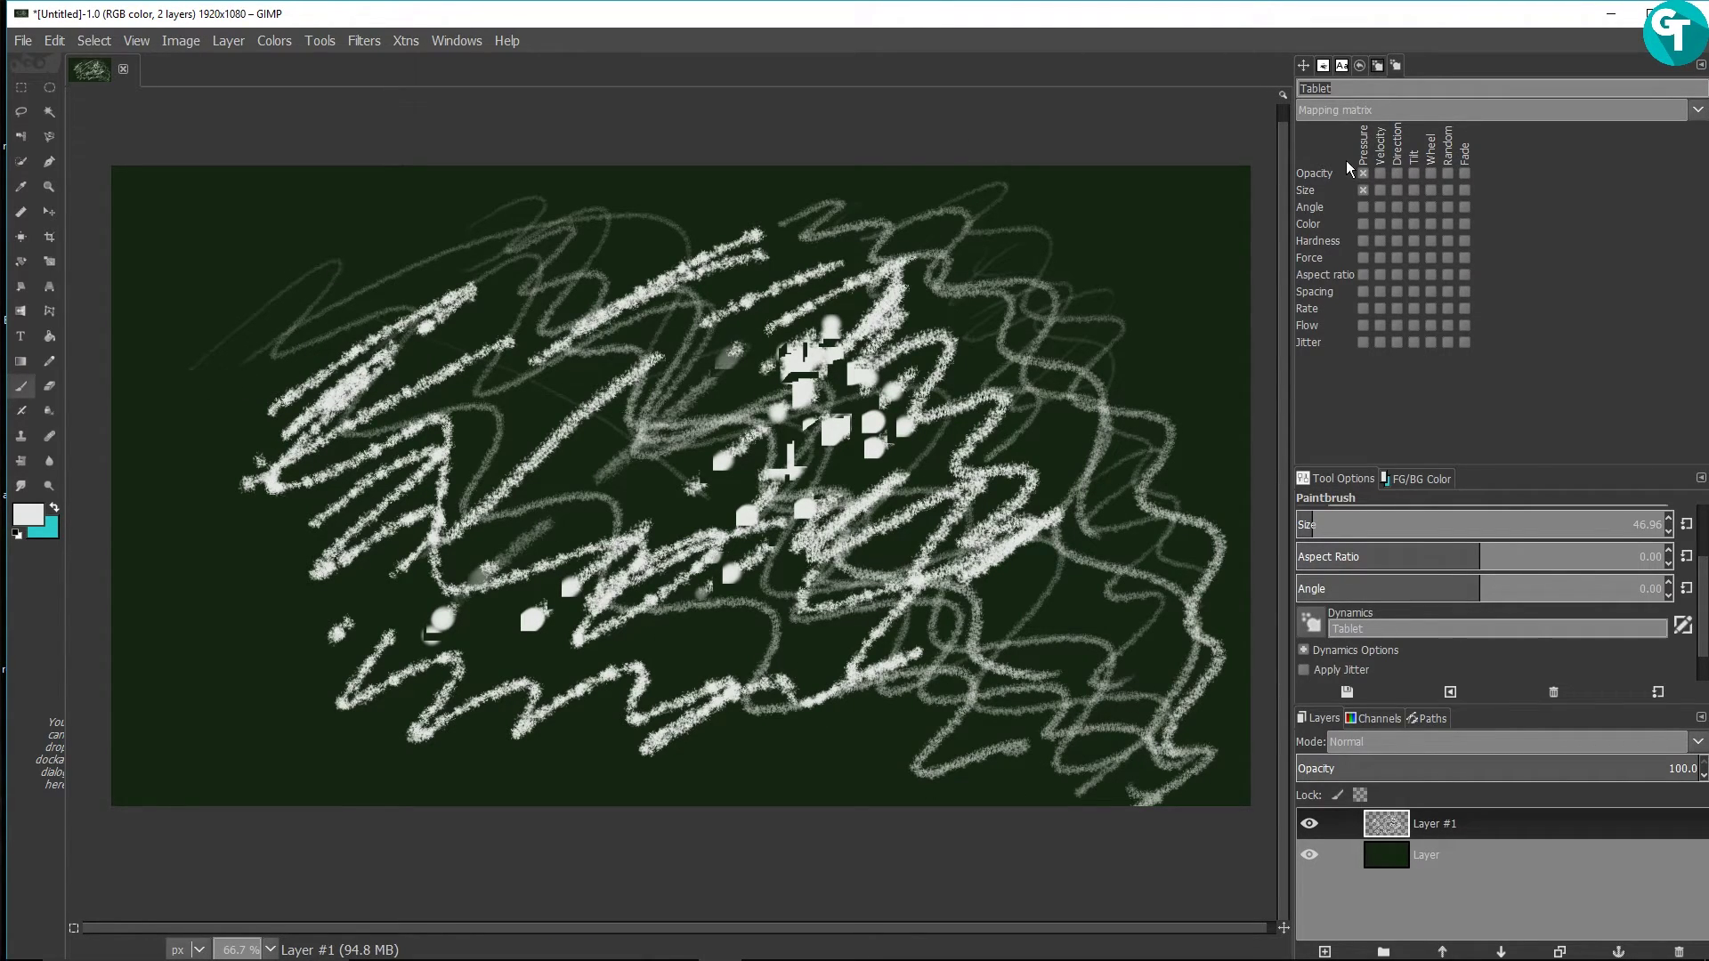
Step: Return to the list of paint dynamics and add another Paint Dynamics tab to the same dock
{"action": "left_click", "coordinate": [1378, 65]}
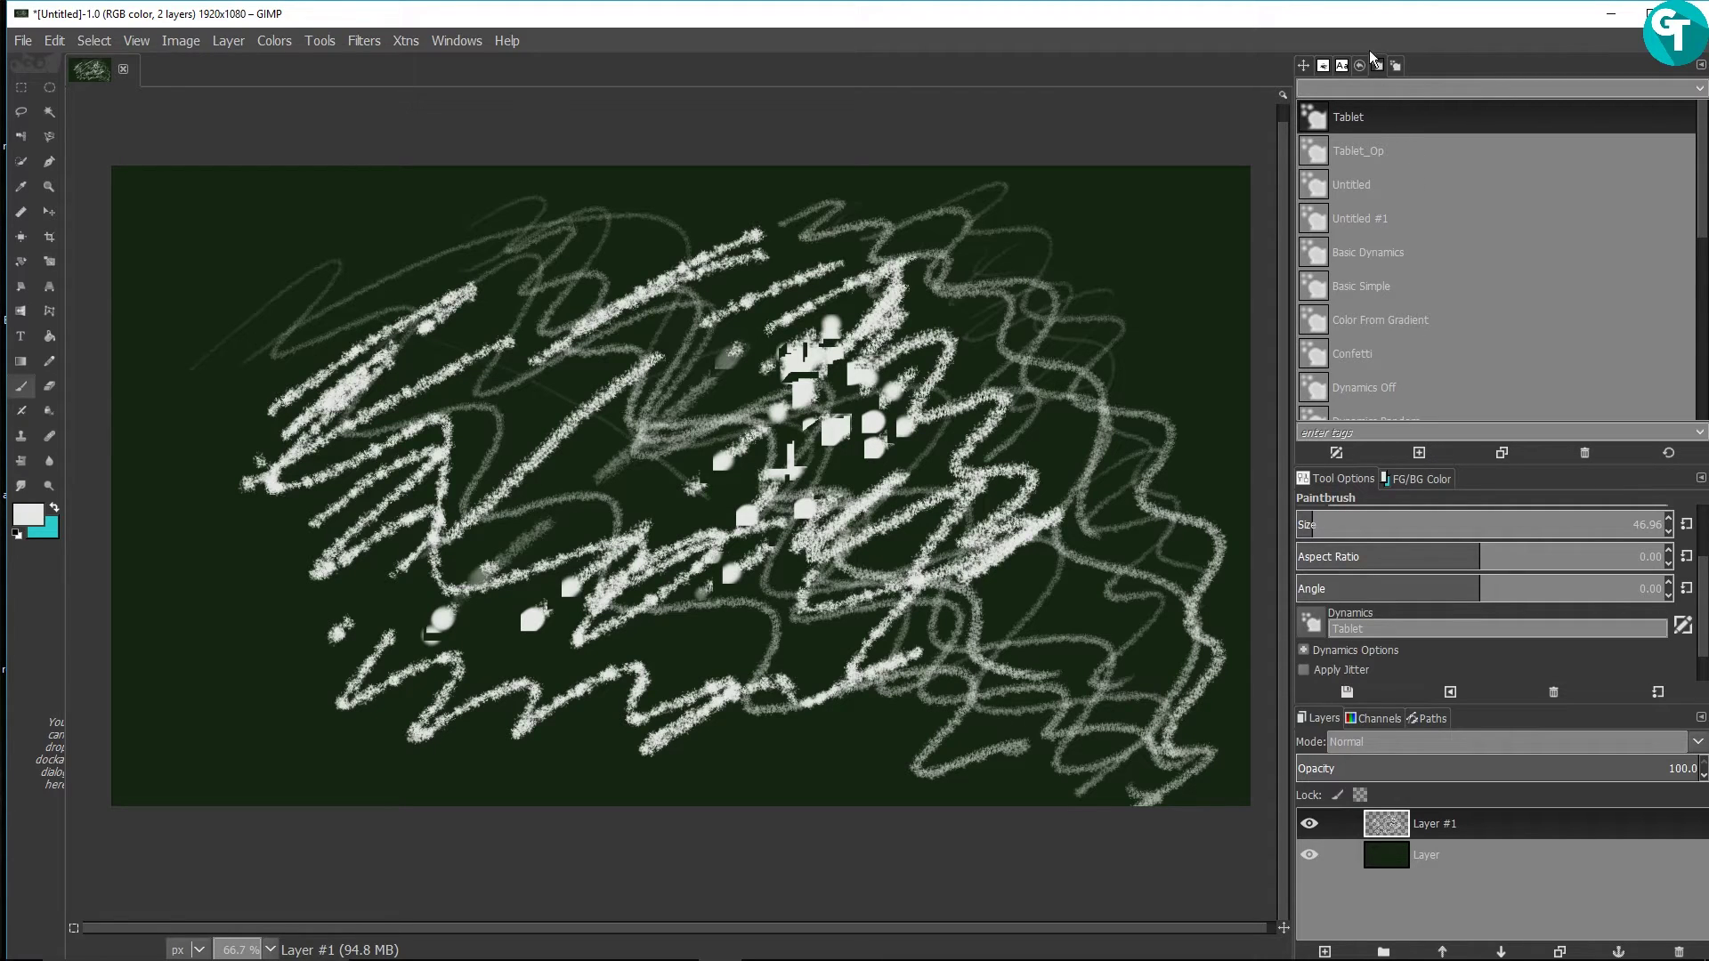
{"action": "left_click", "coordinate": [1701, 65]}
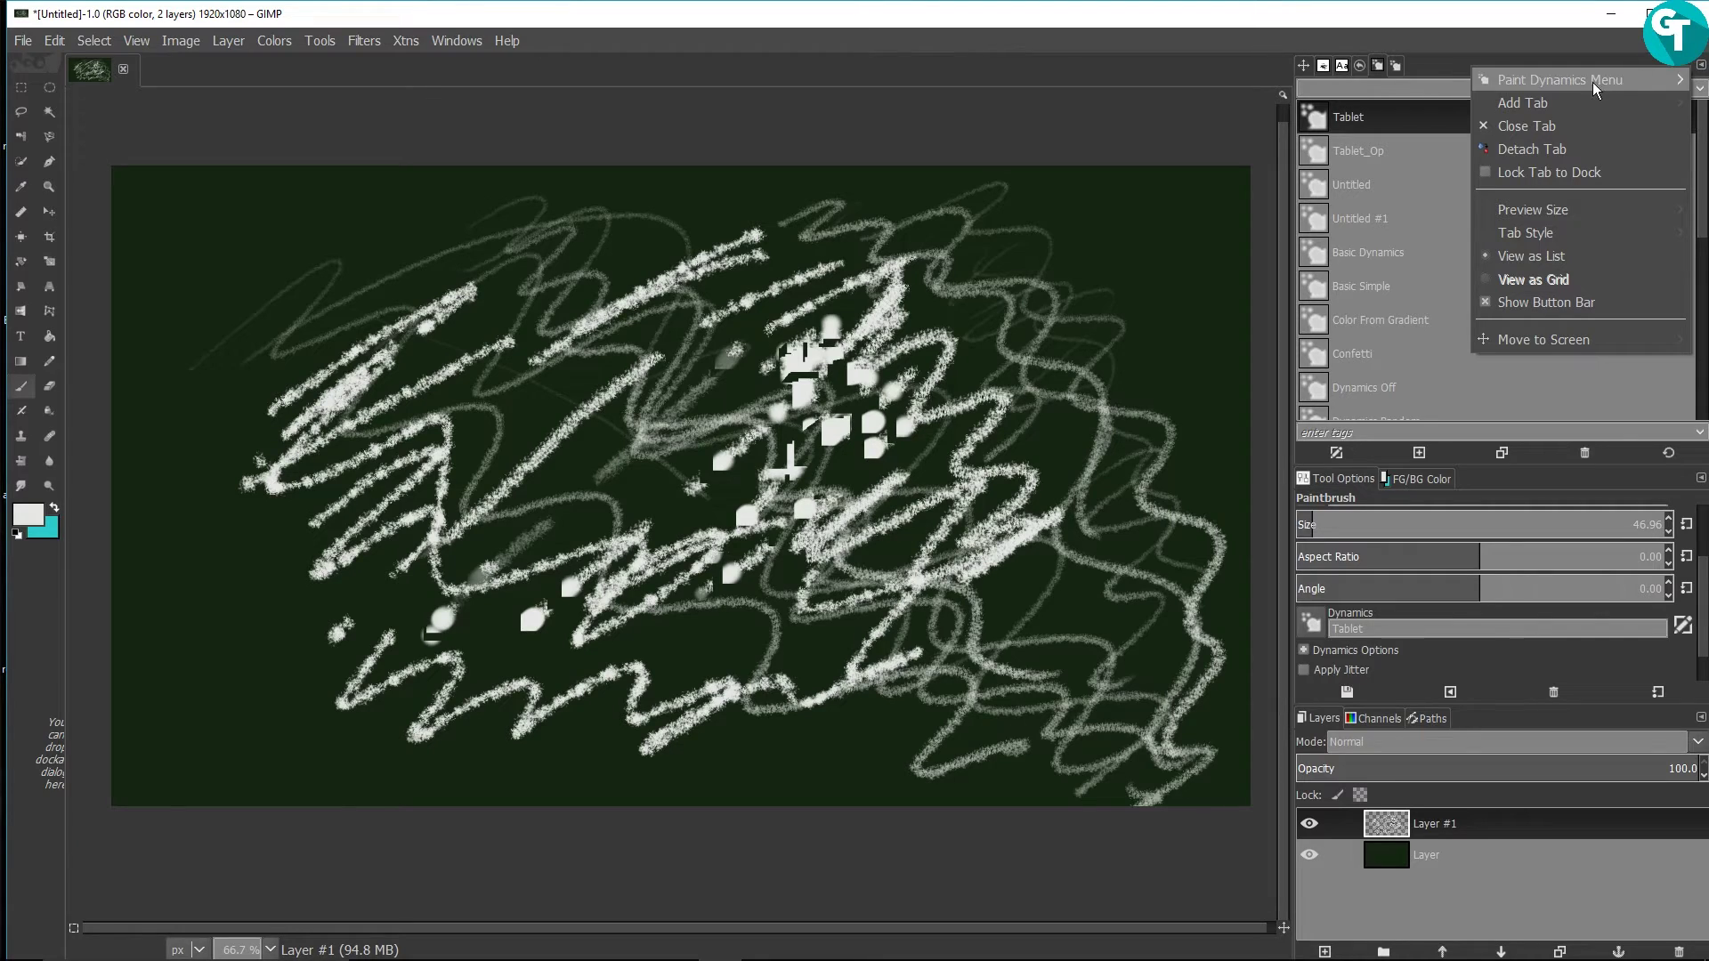
{"action": "mouse_move", "coordinate": [1552, 101]}
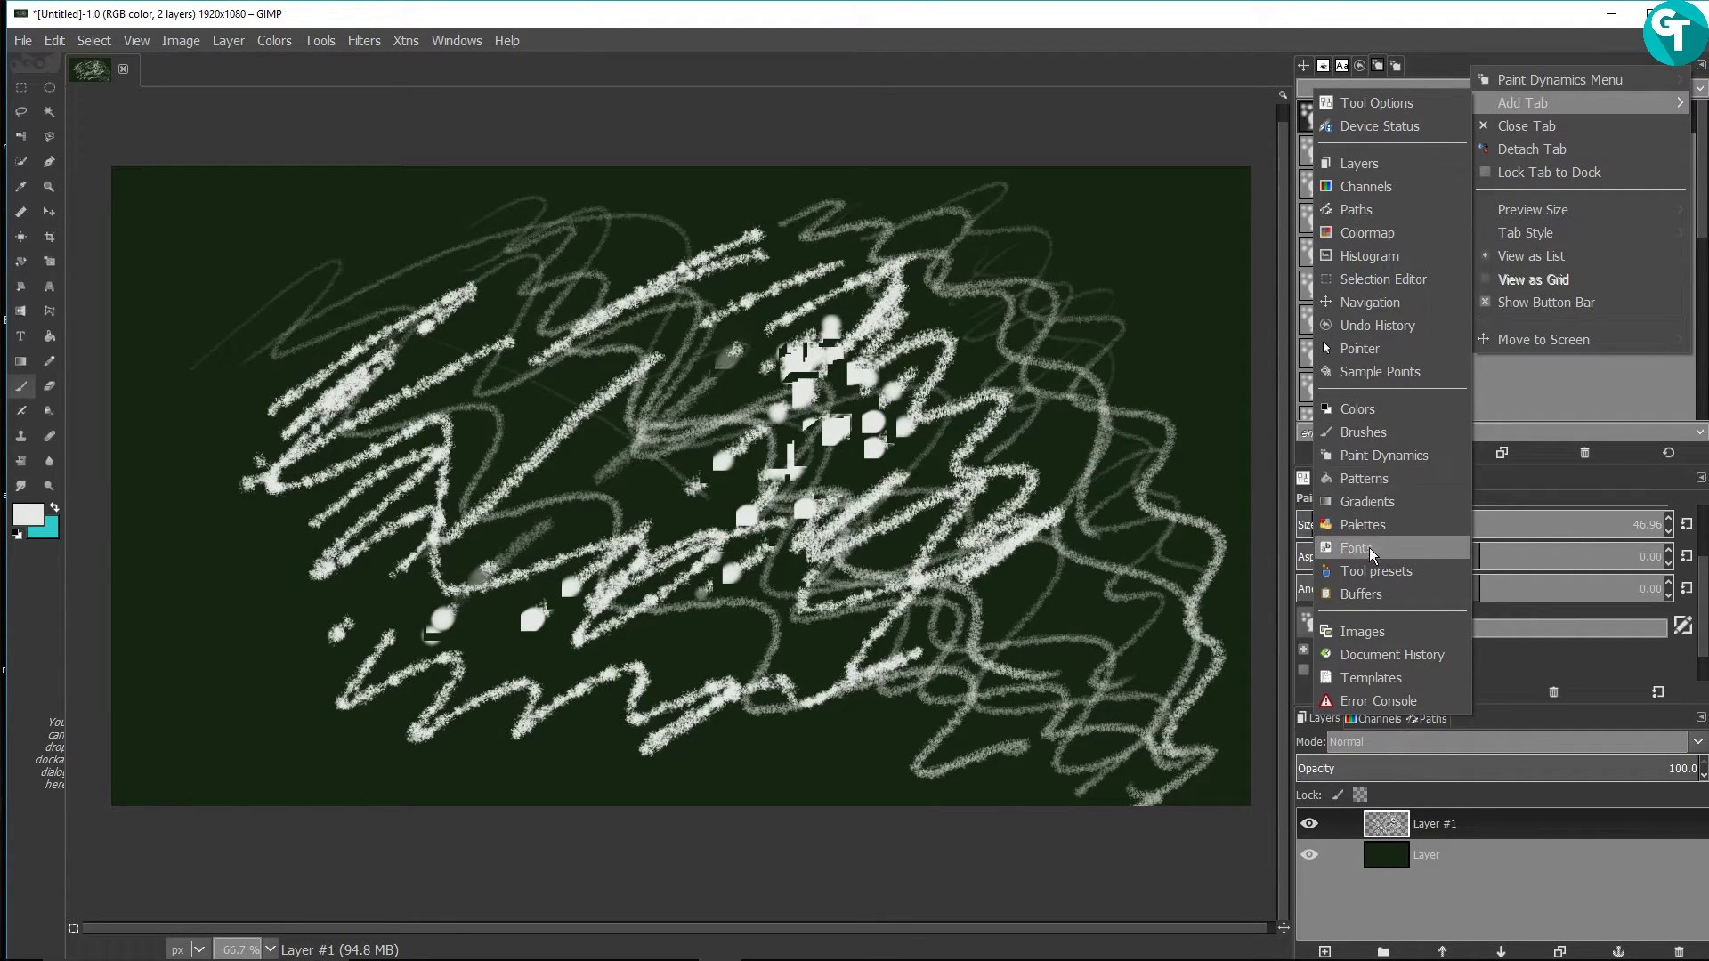
{"action": "left_click", "coordinate": [1378, 452]}
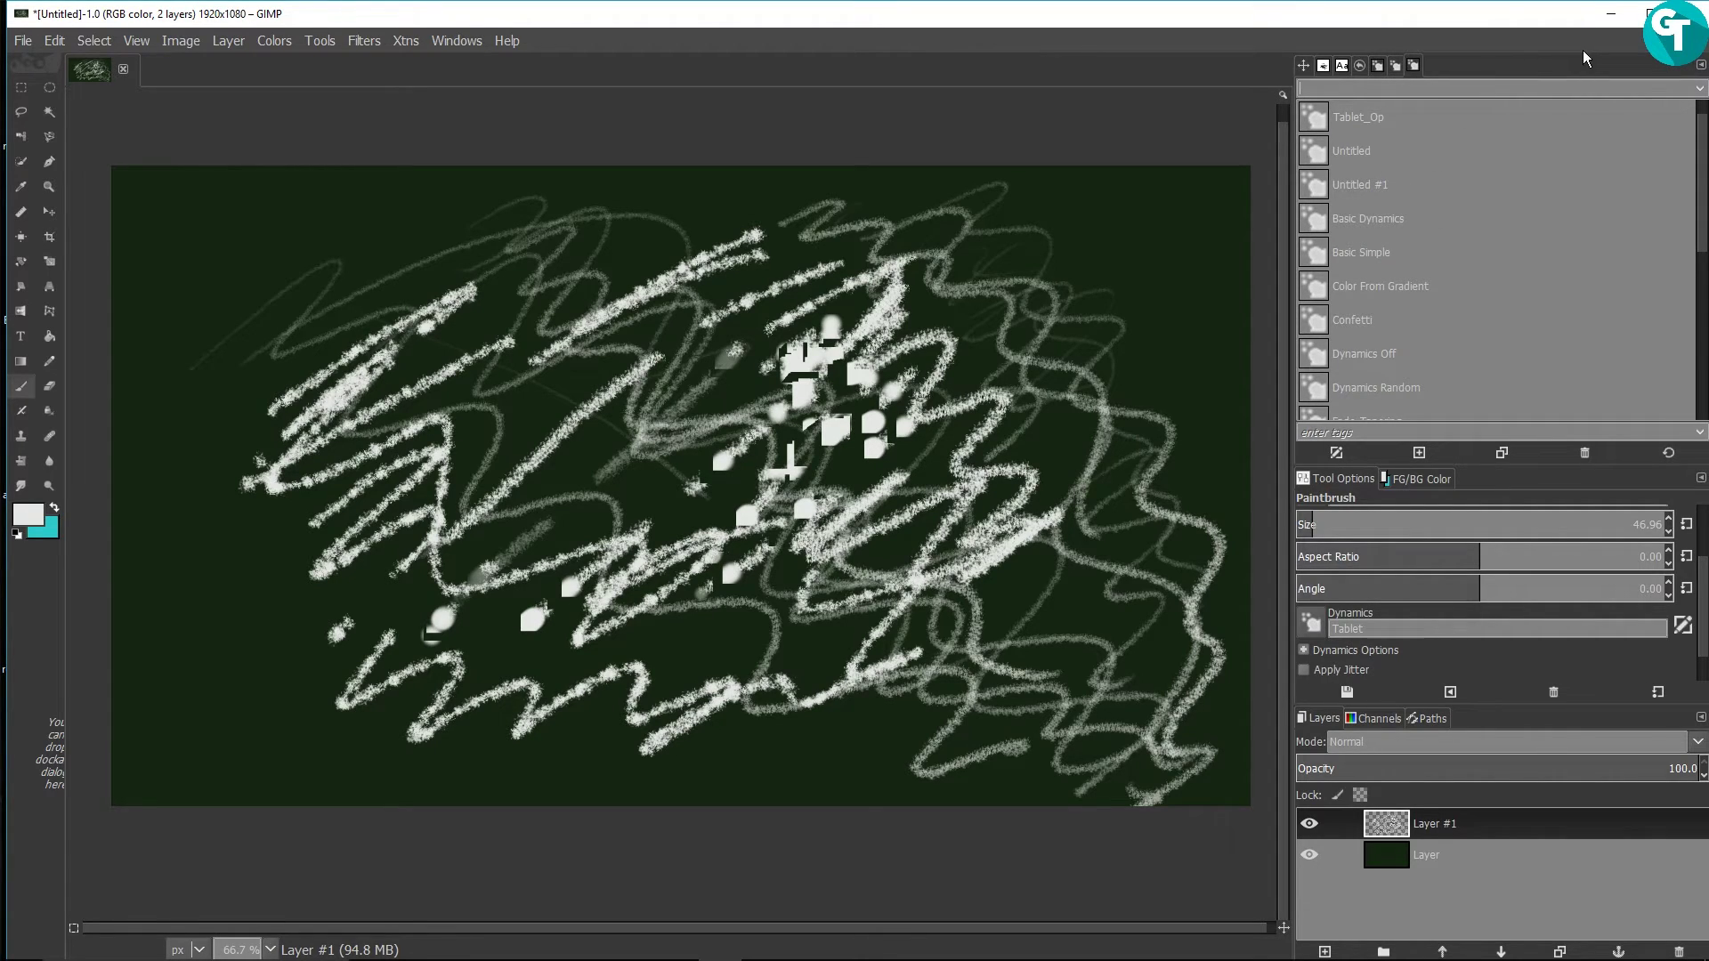
Step: Remove the extra Paint Dynamics tab and the dynamics editor tab from the dock
{"action": "left_click", "coordinate": [1700, 65]}
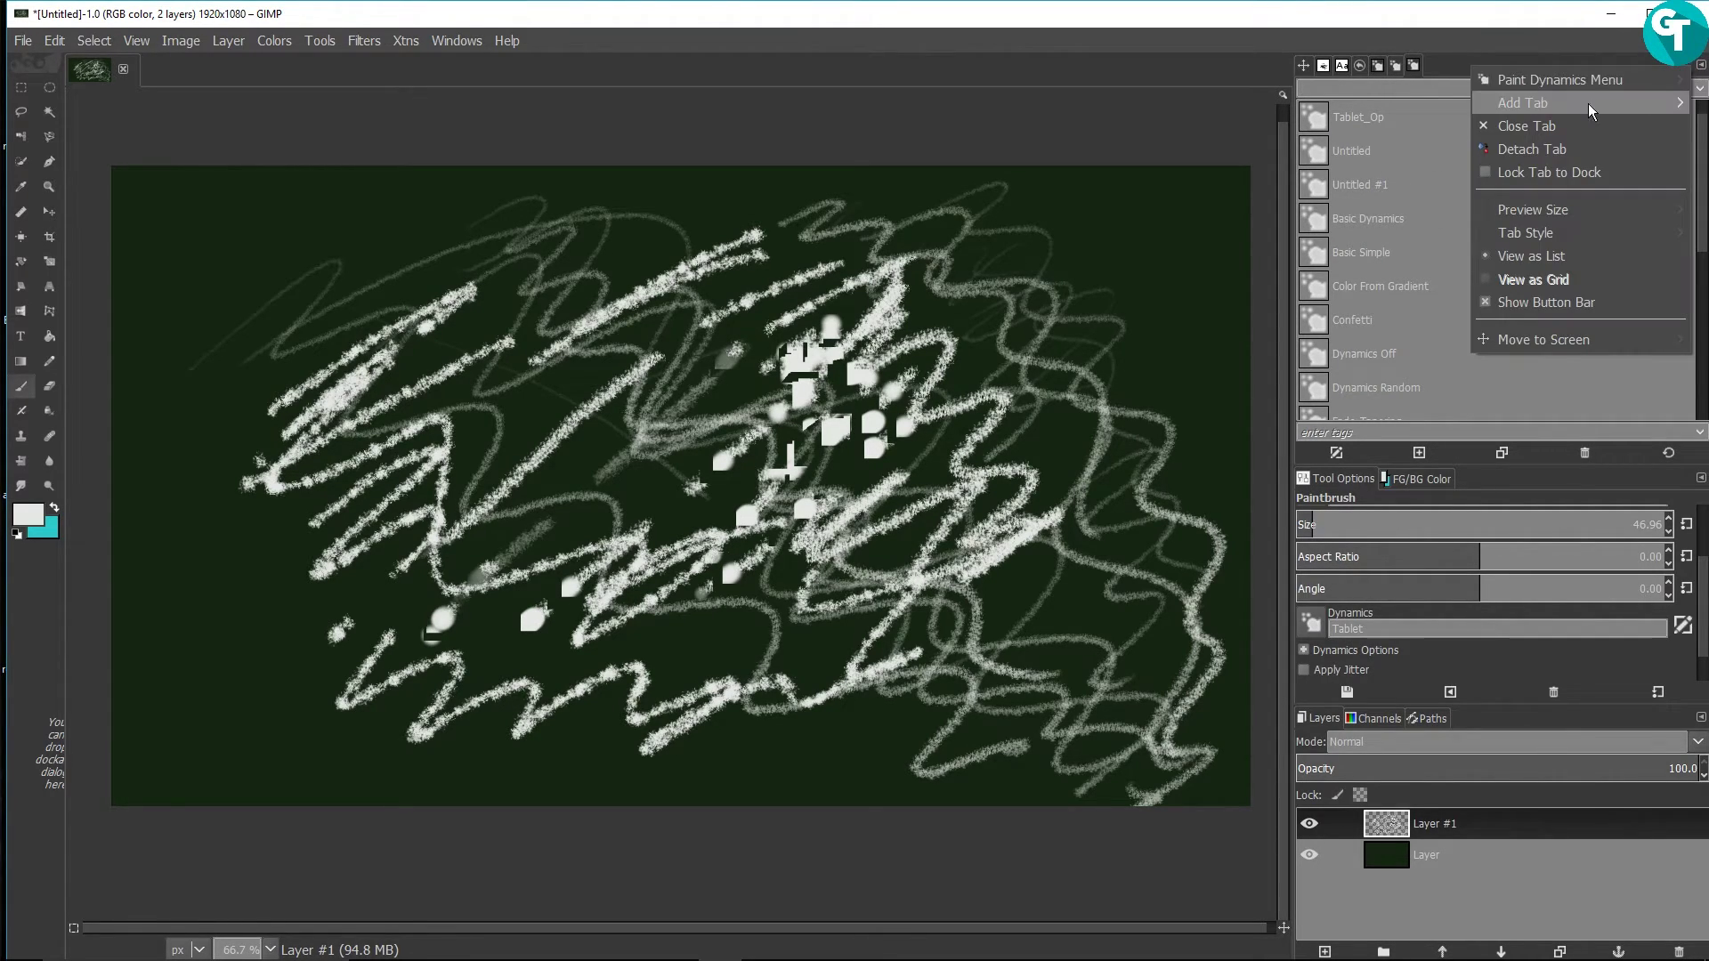
{"action": "left_click", "coordinate": [1552, 125]}
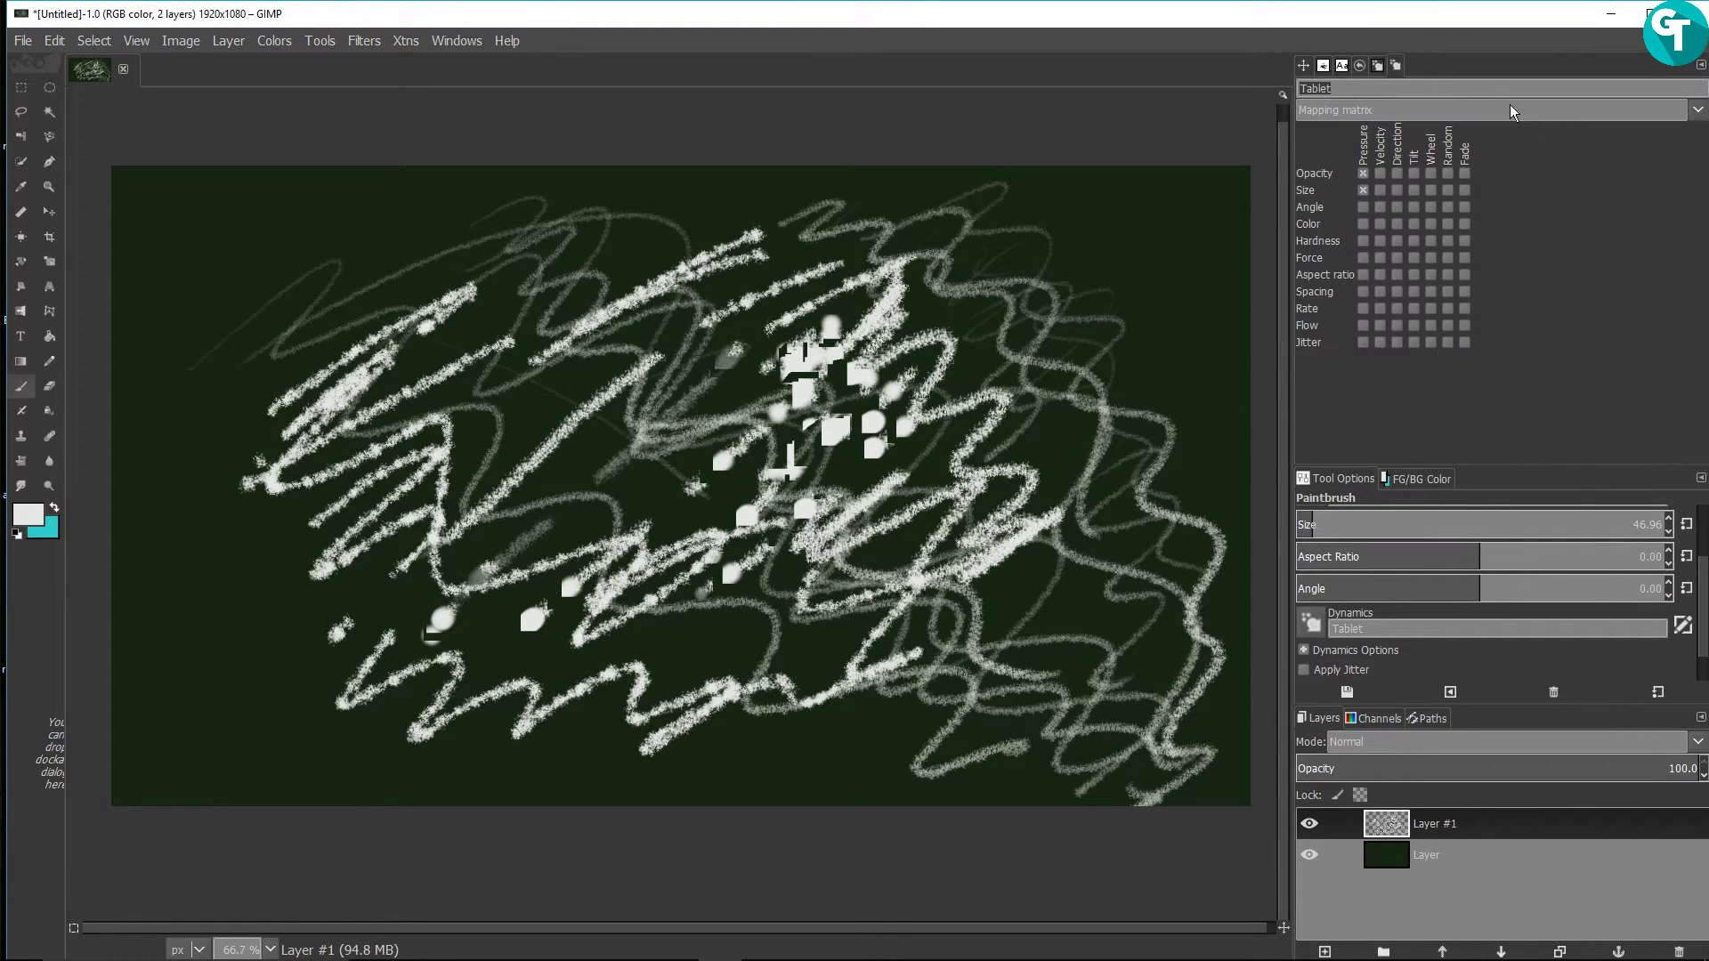
{"action": "left_click", "coordinate": [1700, 65]}
{"action": "left_click", "coordinate": [1568, 126]}
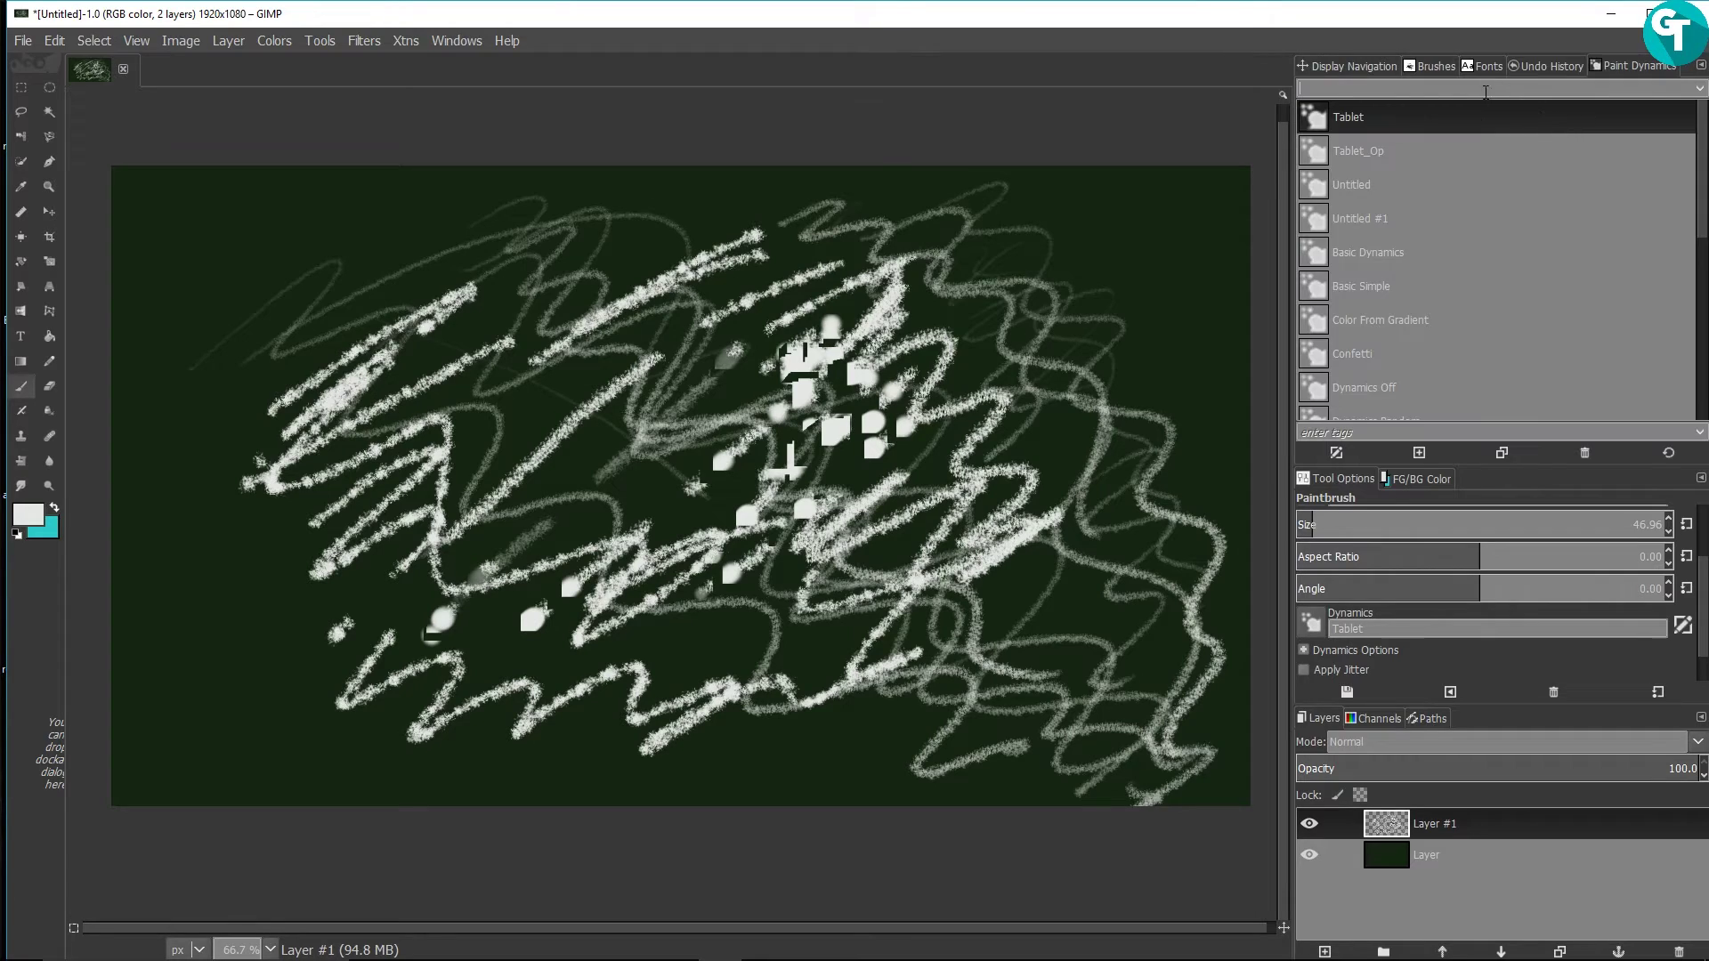
Step: Create a new paint dynamics preset named Table_OP_PR_FD
{"action": "left_click", "coordinate": [1415, 454]}
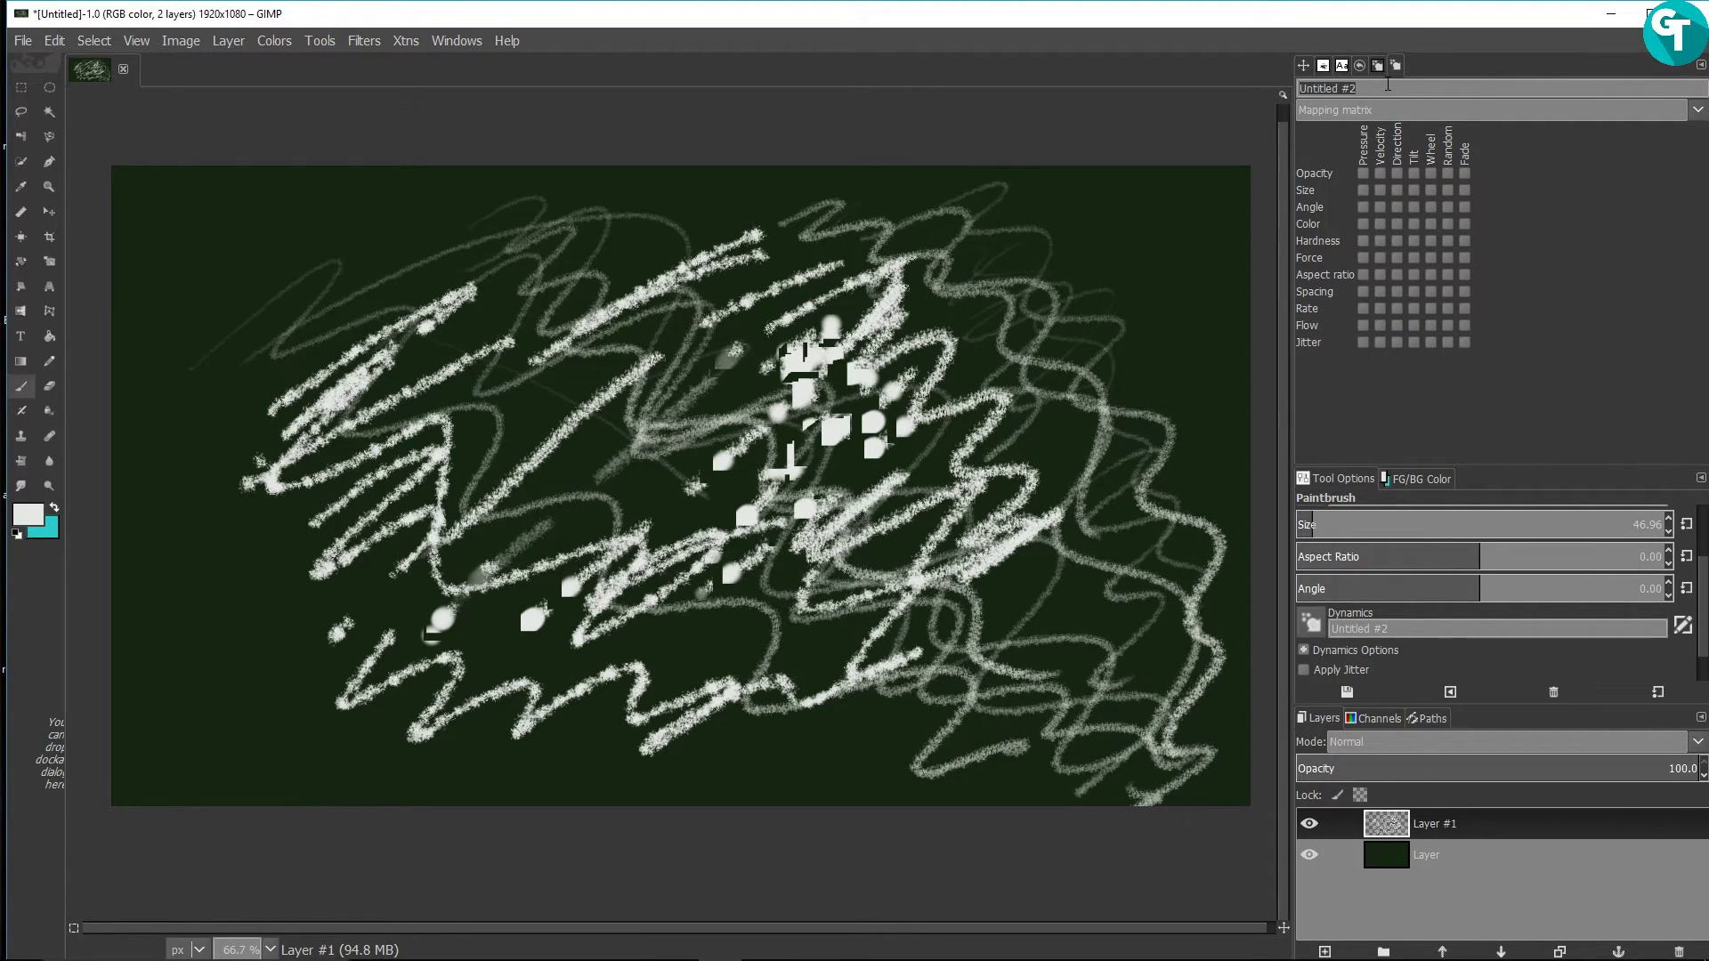
{"action": "key", "text": "BackSpace"}
{"action": "type", "text": "P_P"}
{"action": "type", "text": "R_FD"}
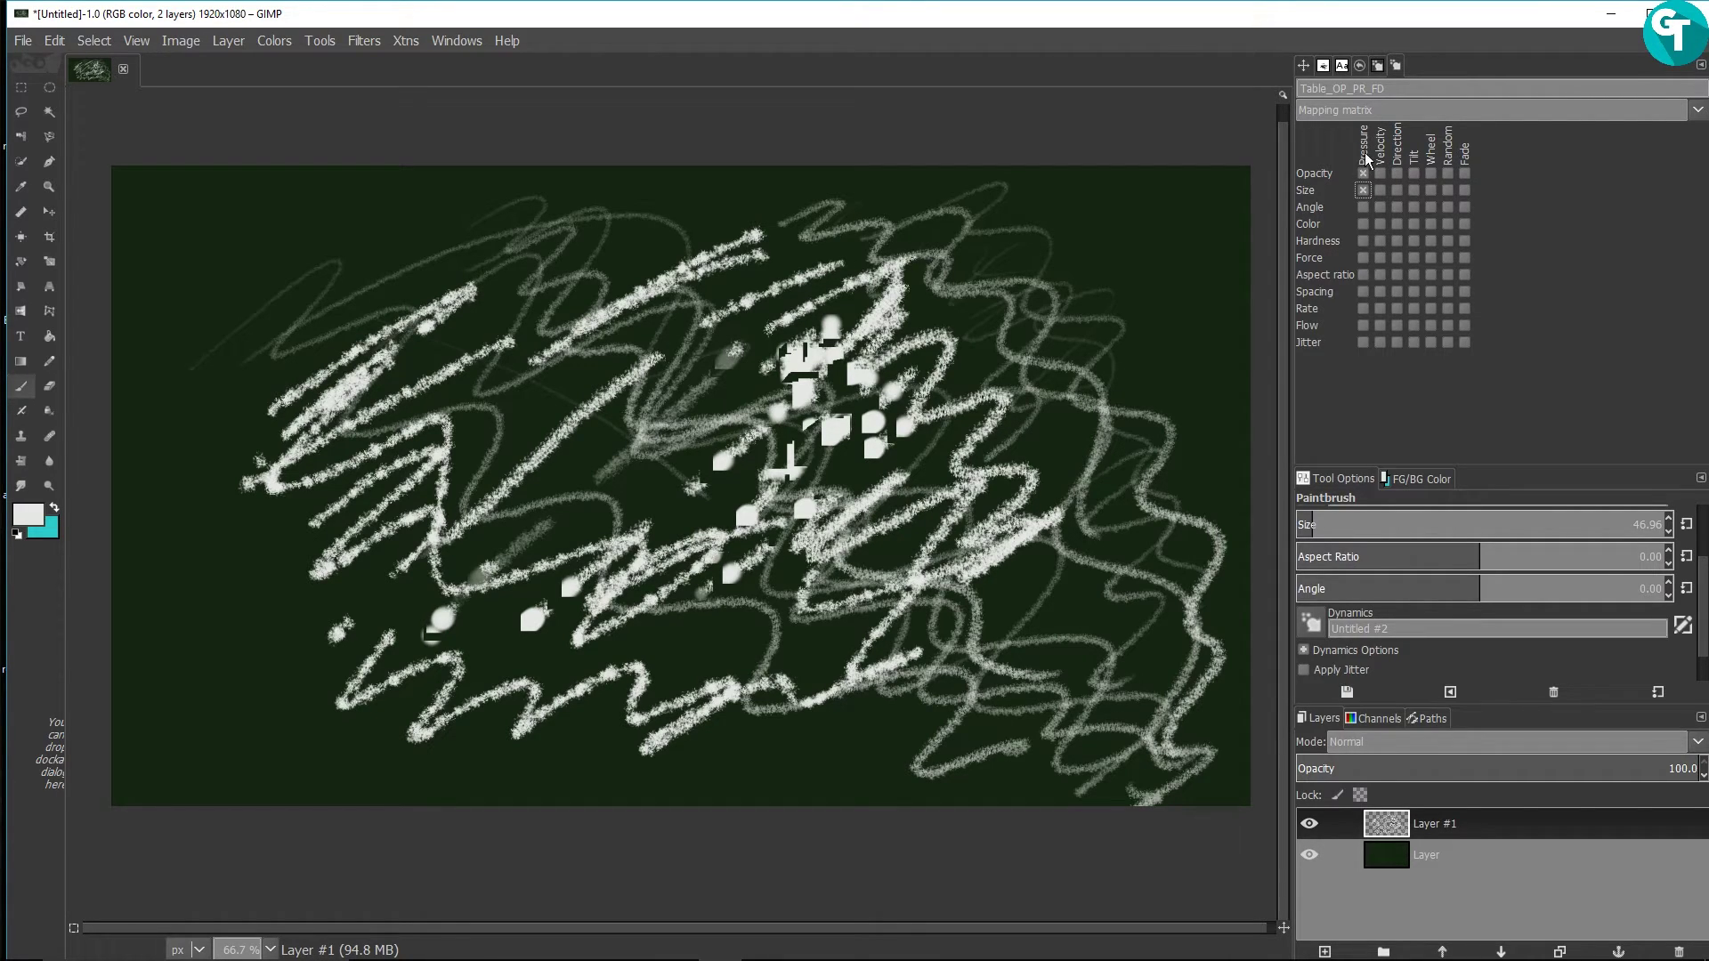
Step: Map pressure to opacity, size and flow in the new dynamics' mapping matrix
{"action": "left_click", "coordinate": [1362, 325]}
{"action": "left_click", "coordinate": [1520, 111]}
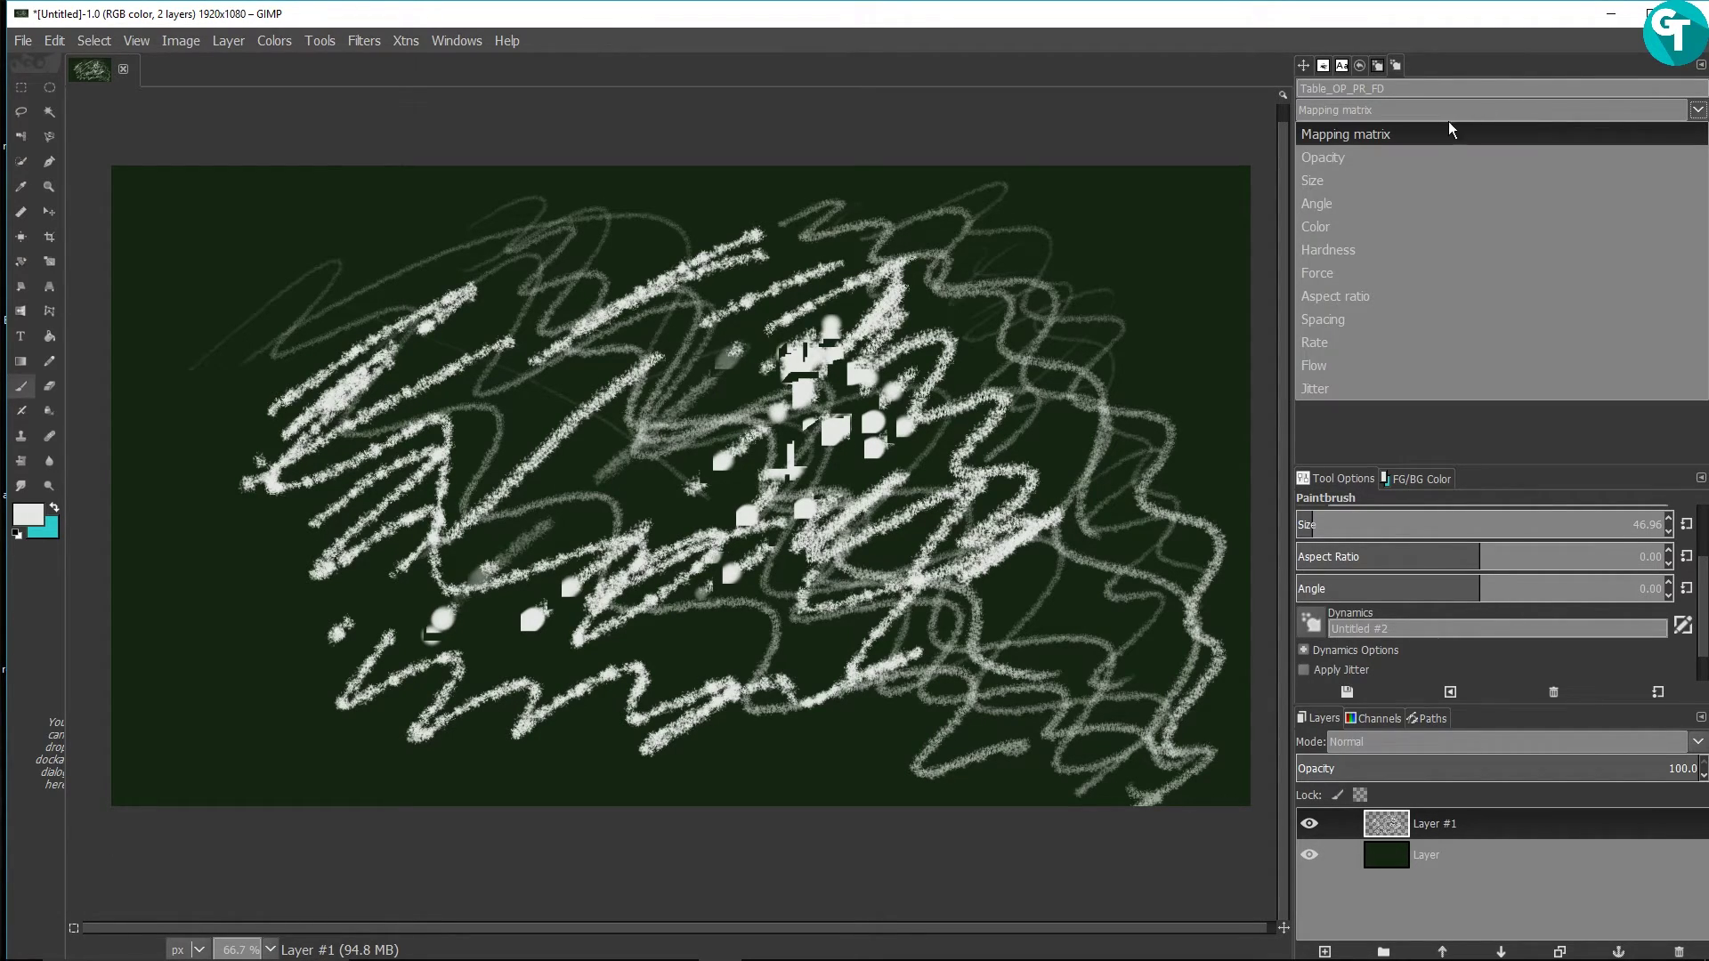
{"action": "left_click", "coordinate": [1406, 136]}
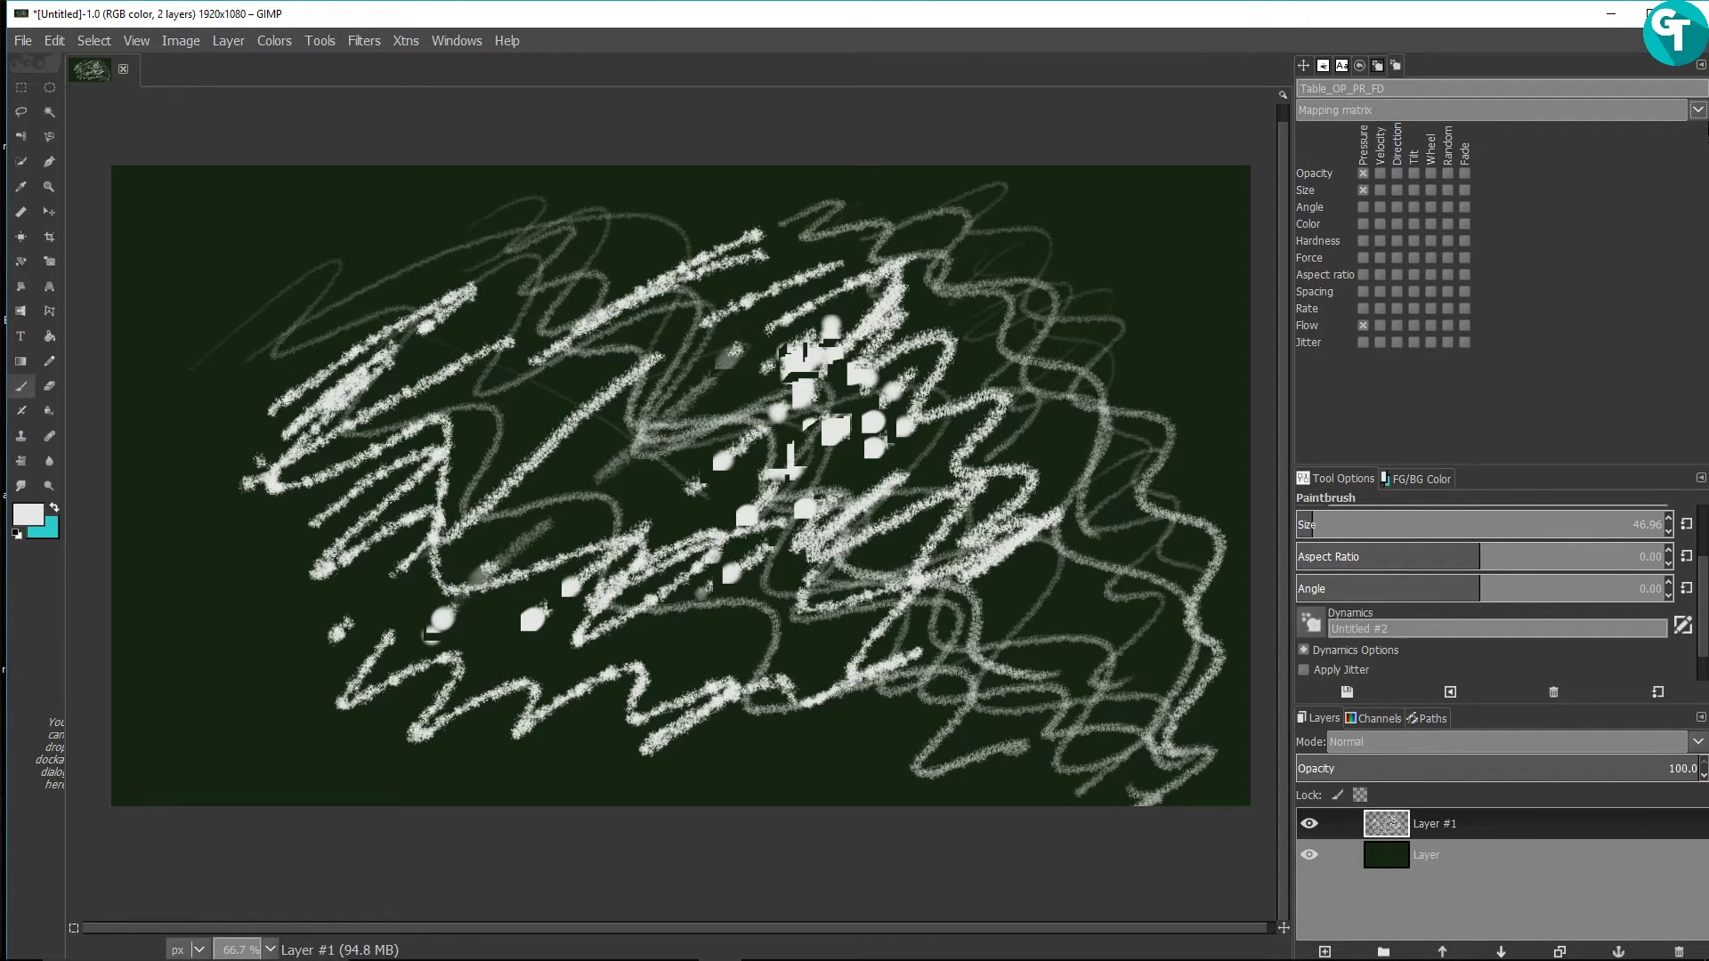
Step: Open the dynamics' opacity curve and raise the middle of its pressure curve slightly
{"action": "left_click", "coordinate": [1696, 110]}
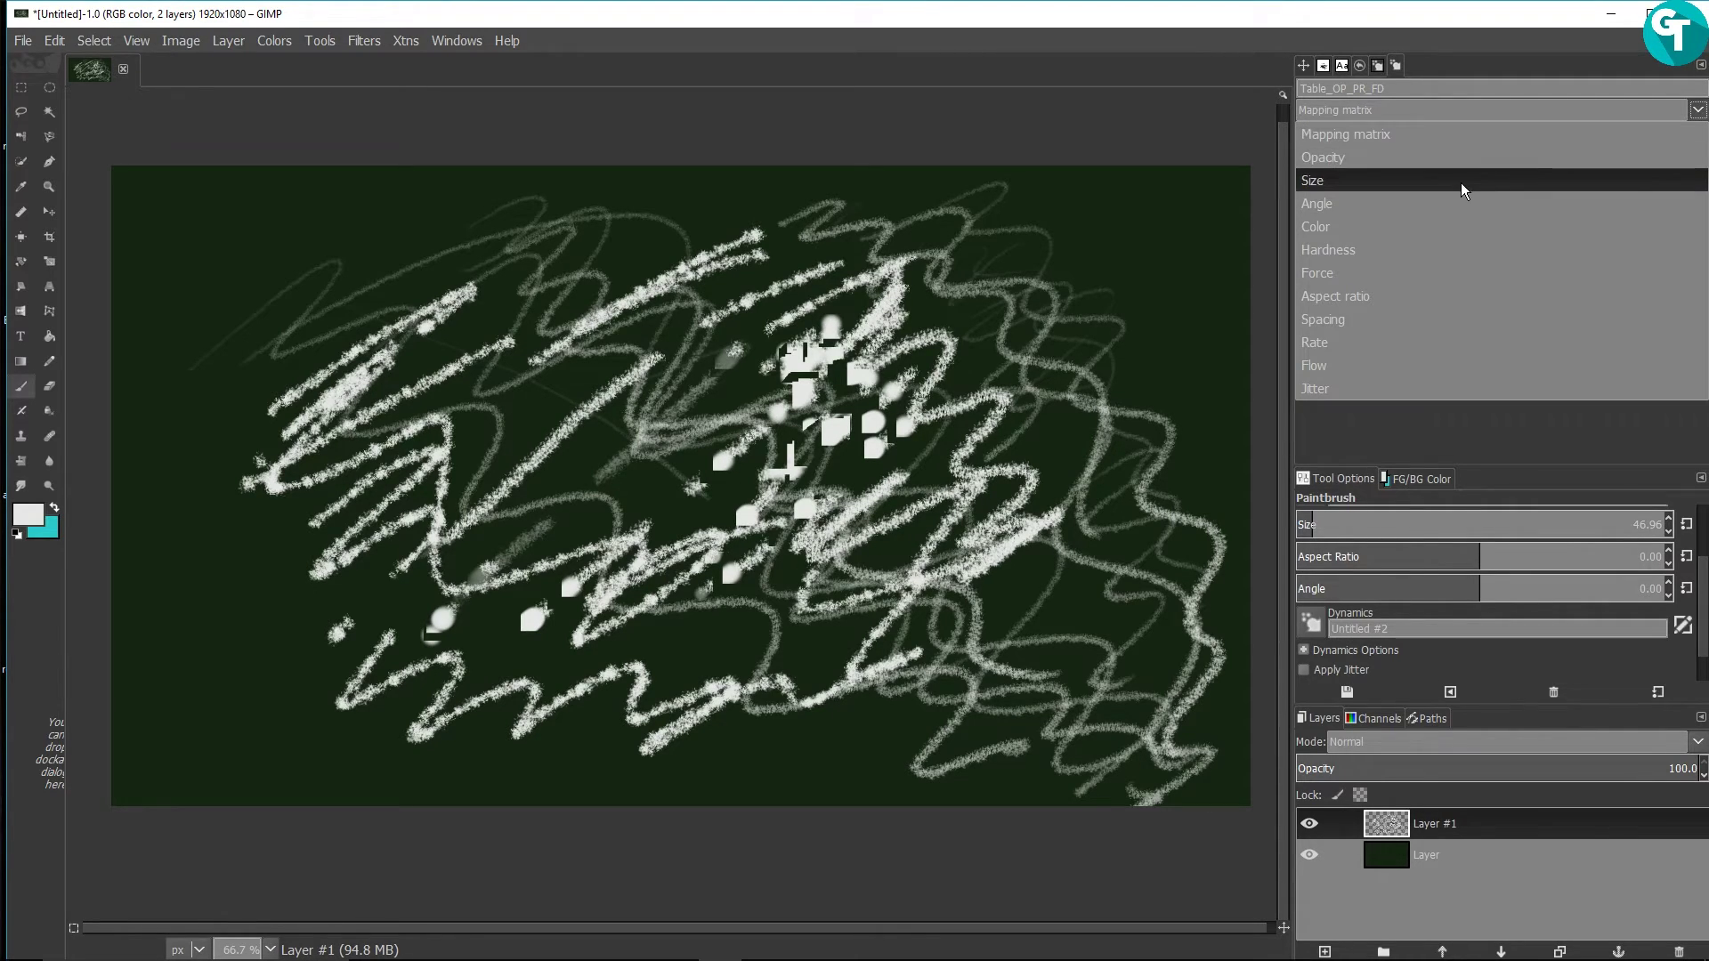
{"action": "left_click", "coordinate": [1408, 166]}
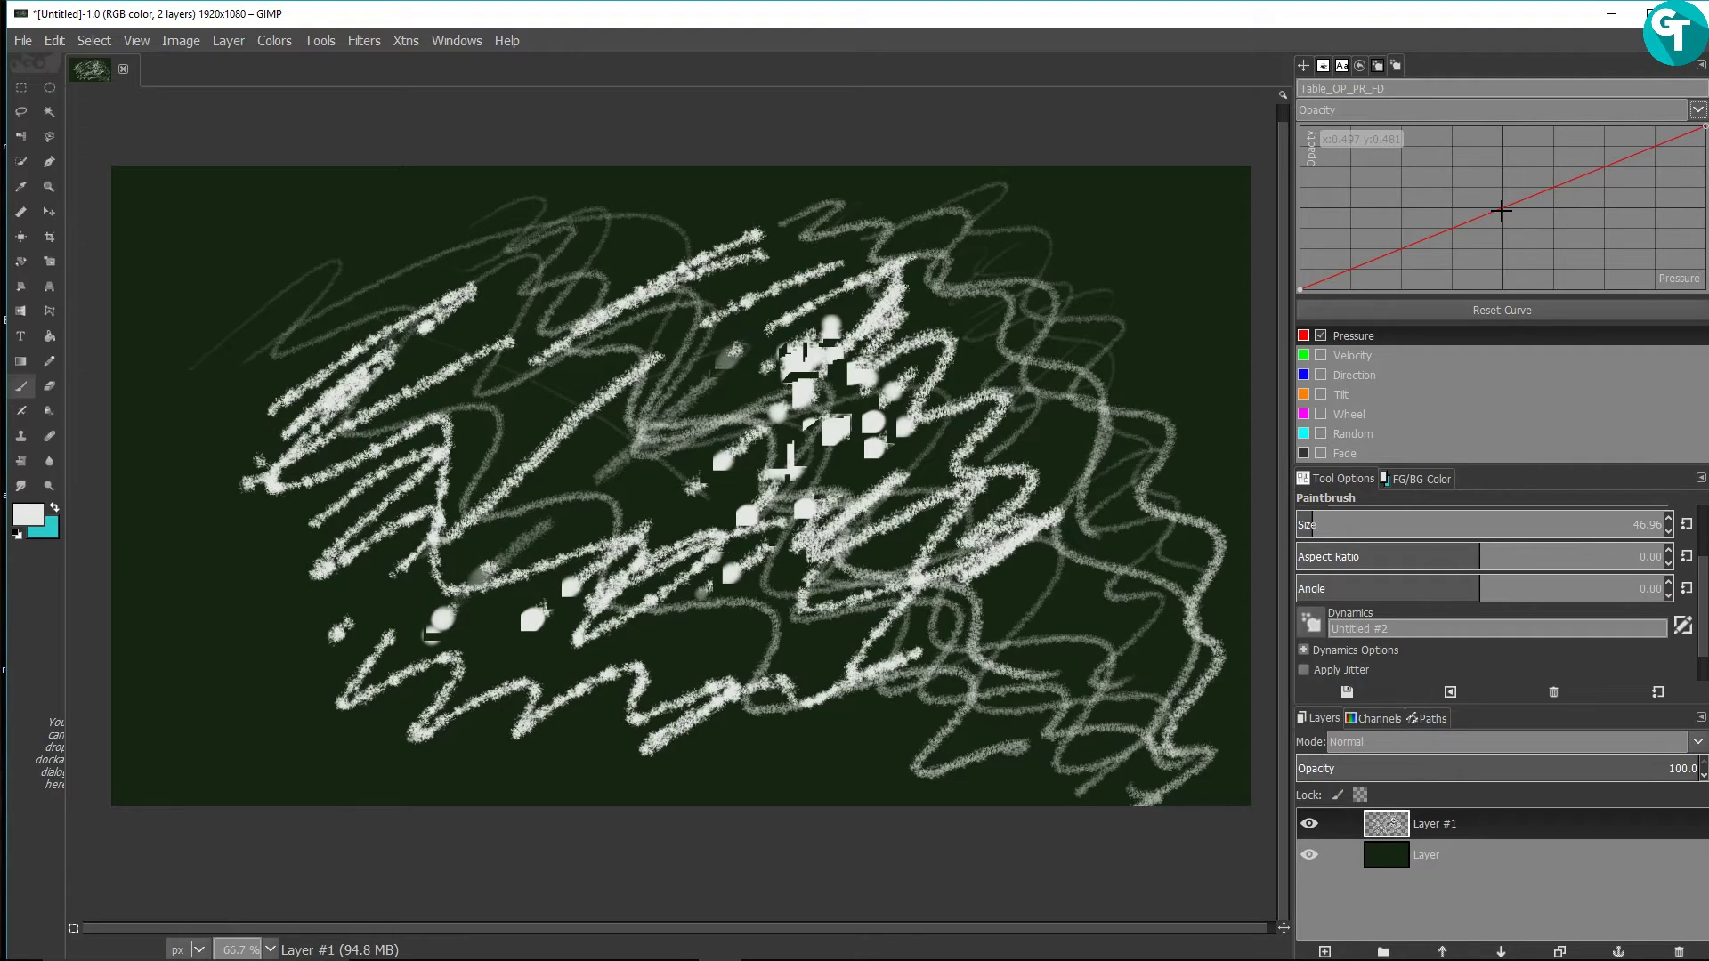
{"action": "left_click_drag", "start_coordinate": [1502, 210], "coordinate": [1486, 200]}
Step: Bend the flow's pressure curve slightly upward with one point at its middle and another in its upper part
{"action": "left_click", "coordinate": [1694, 112]}
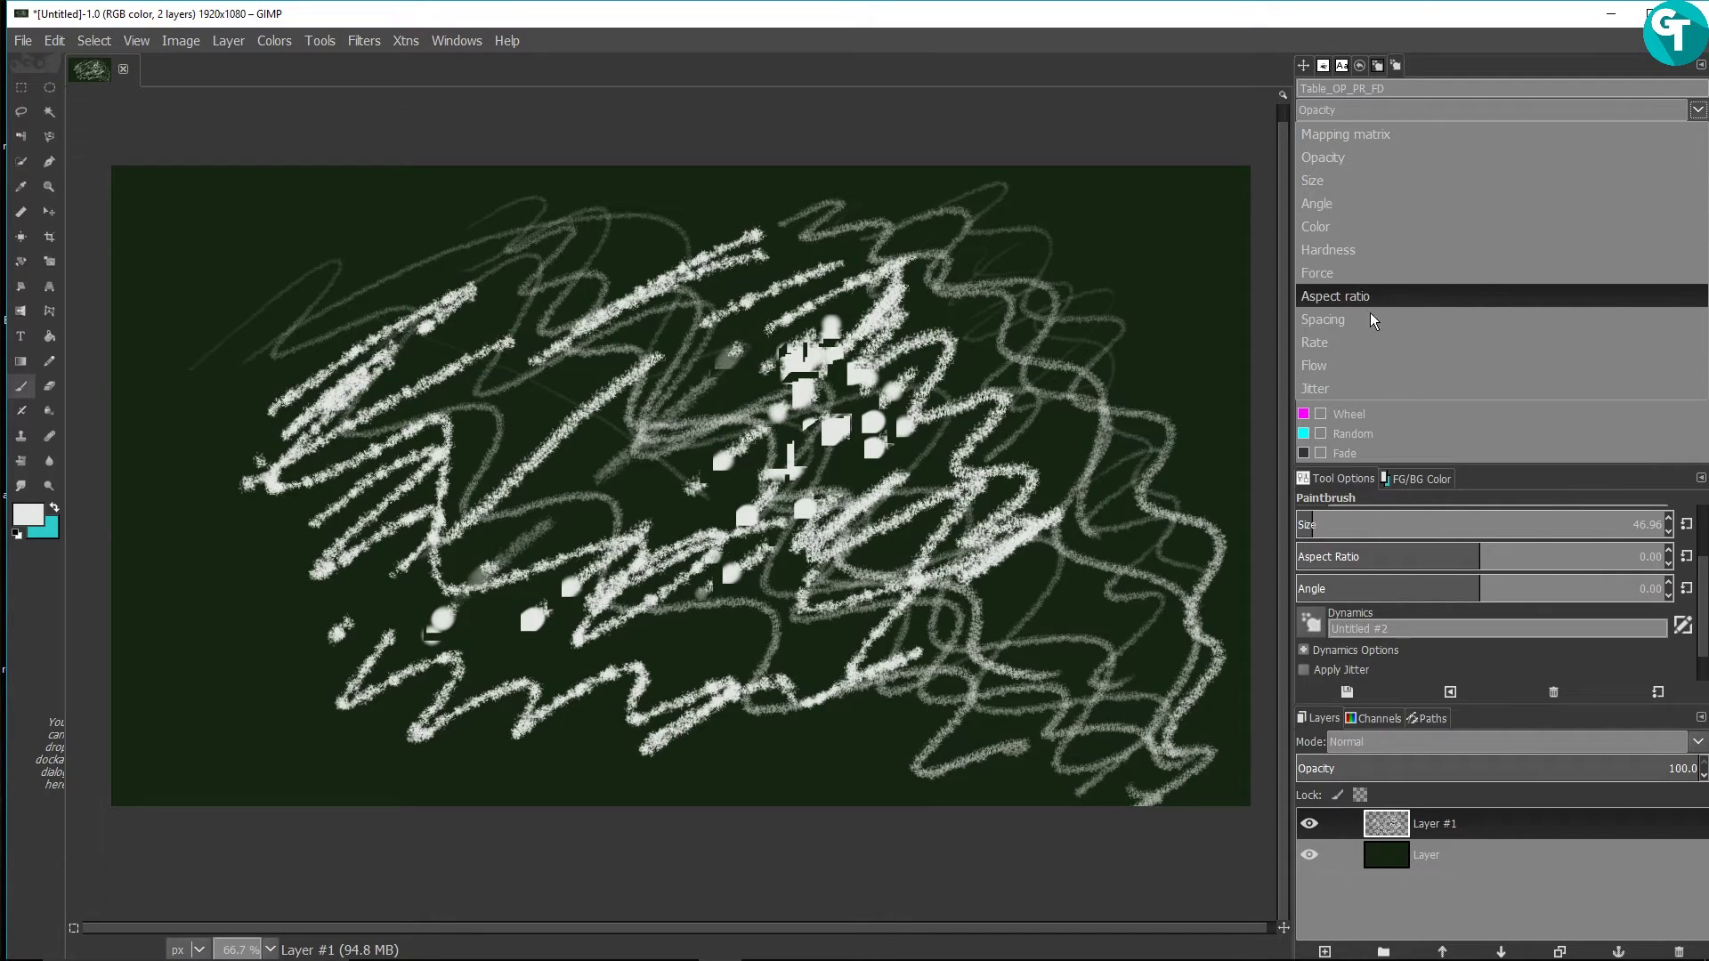
{"action": "left_click", "coordinate": [1347, 365]}
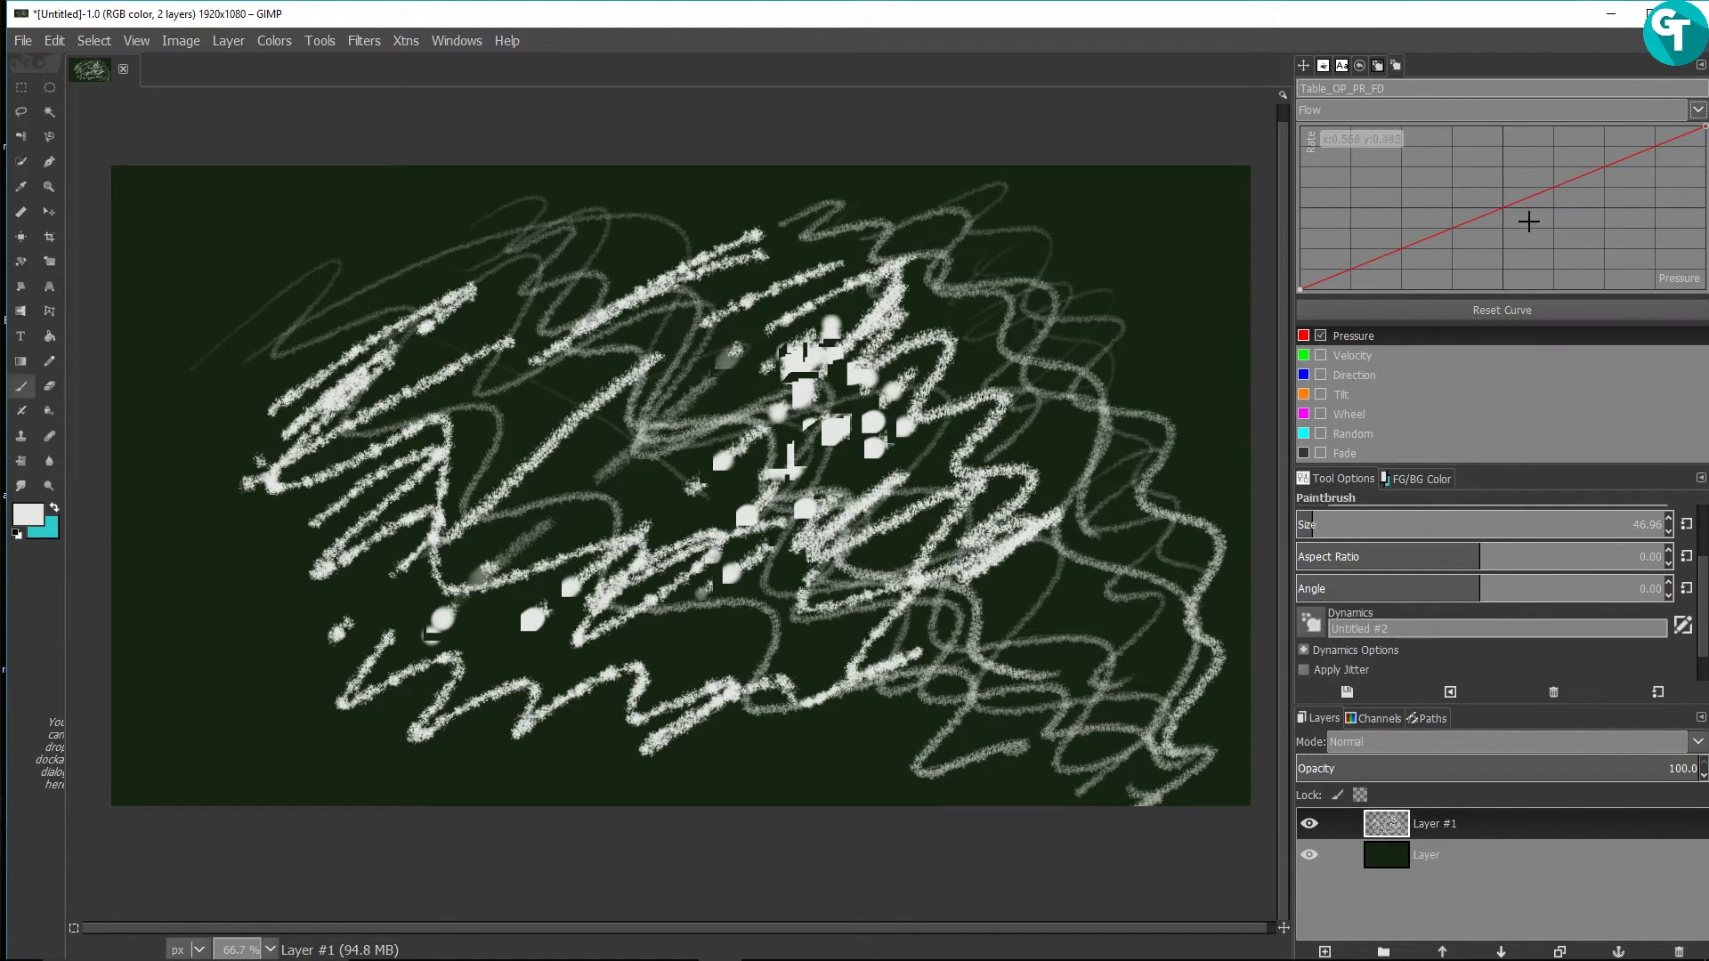
{"action": "left_click_drag", "start_coordinate": [1504, 207], "coordinate": [1501, 201]}
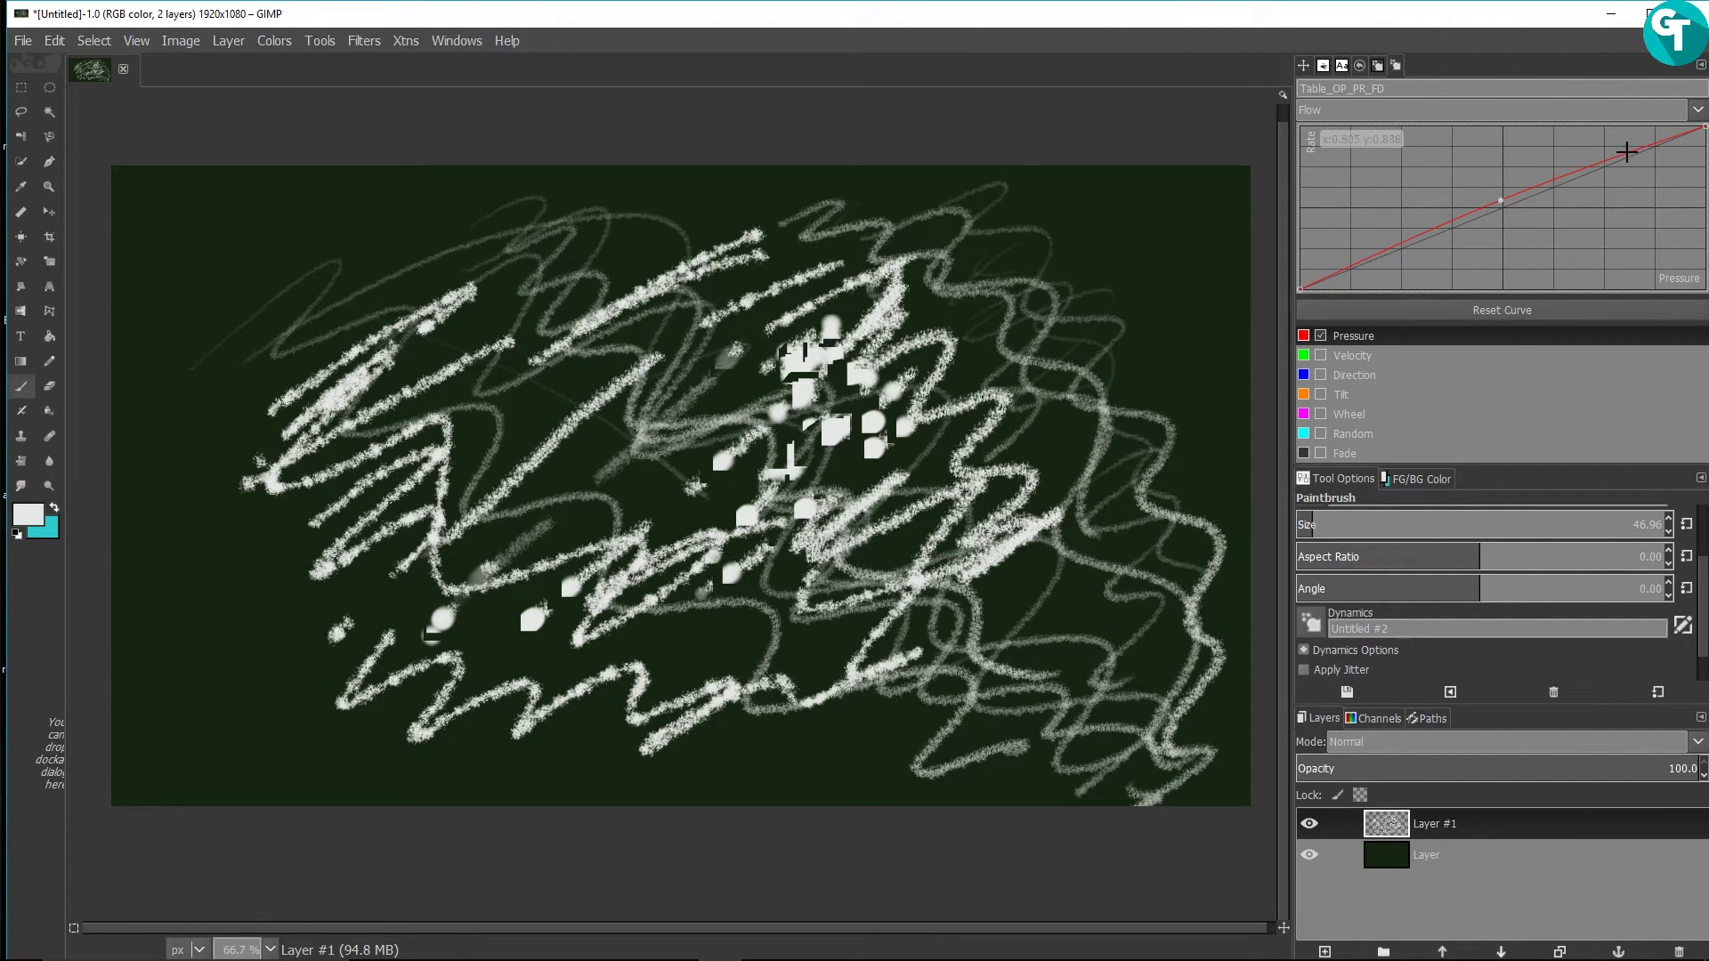
{"action": "left_click_drag", "start_coordinate": [1627, 152], "coordinate": [1621, 139]}
{"action": "left_click_drag", "start_coordinate": [1625, 188], "coordinate": [1626, 153]}
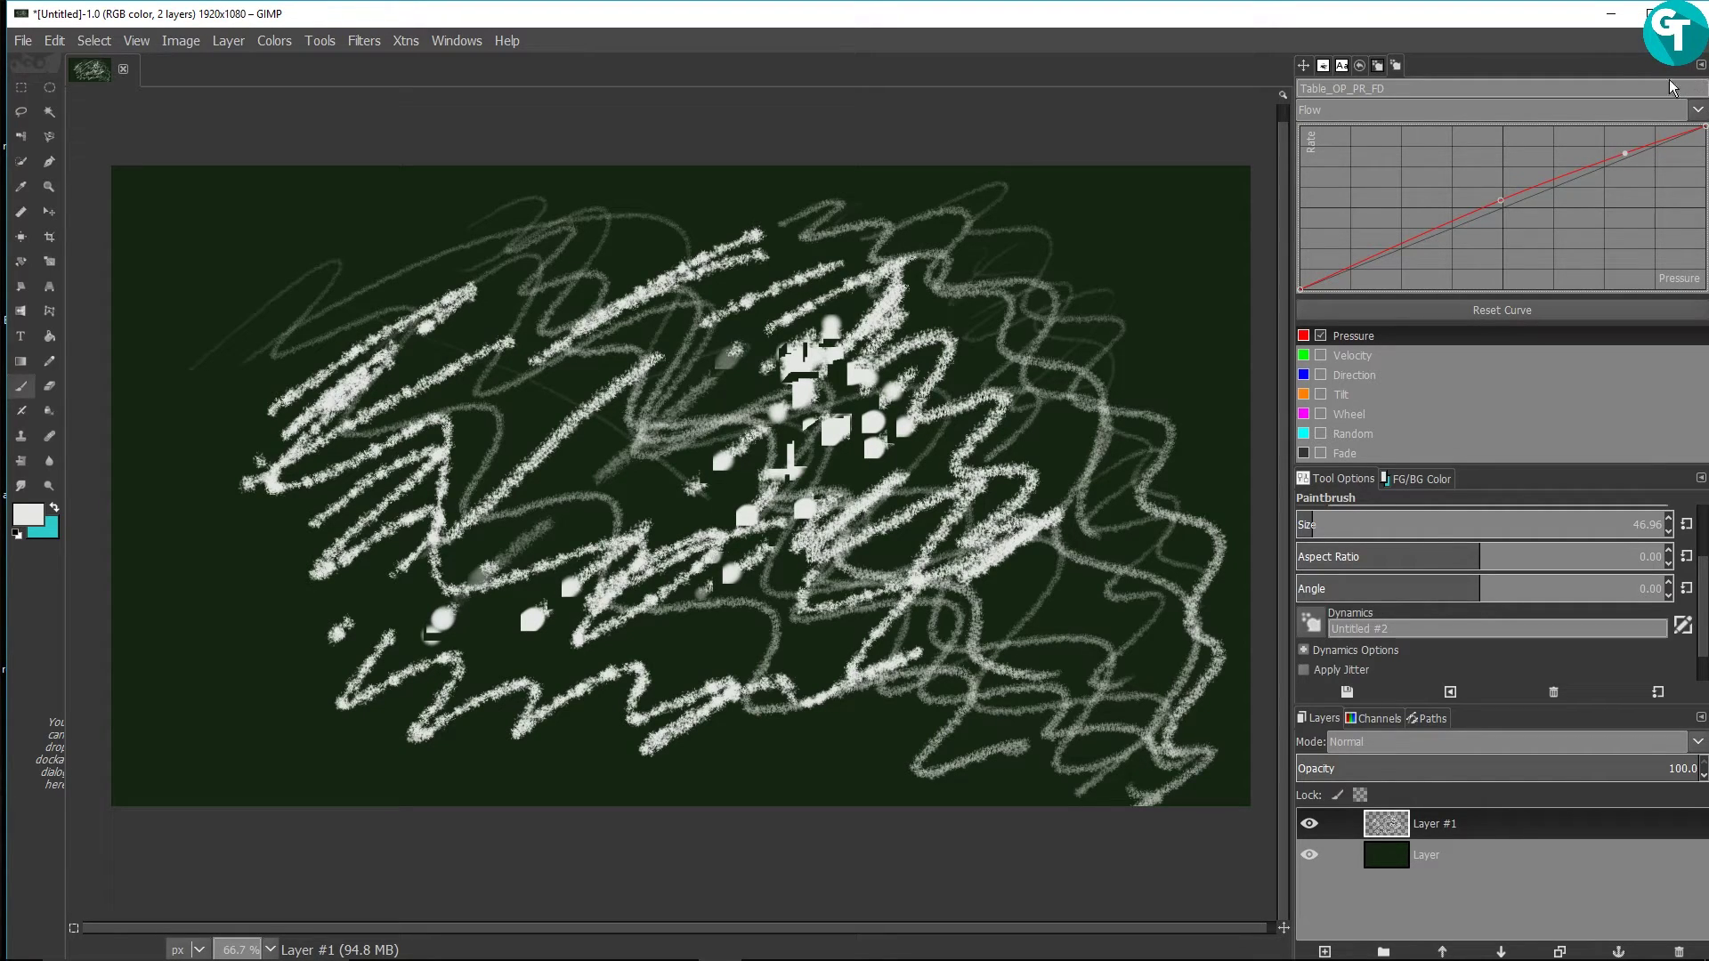
Step: Open the dynamics' size curve and raise the middle of its pressure curve slightly
{"action": "left_click", "coordinate": [1697, 111]}
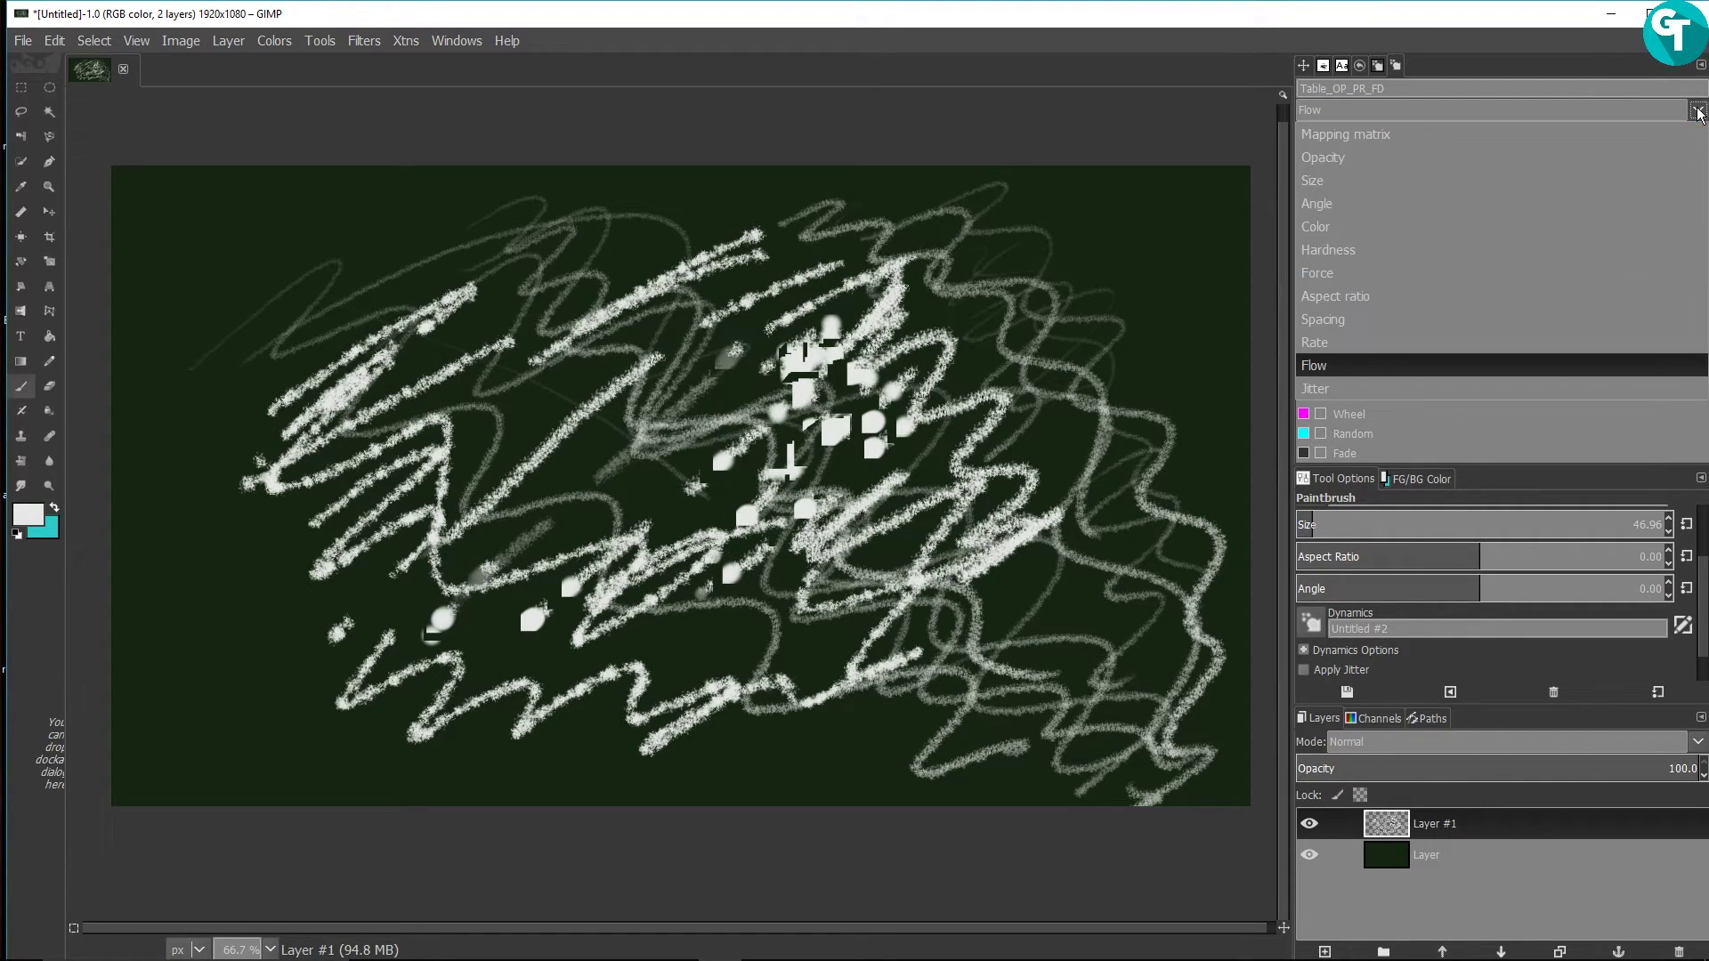
{"action": "left_click", "coordinate": [1366, 182]}
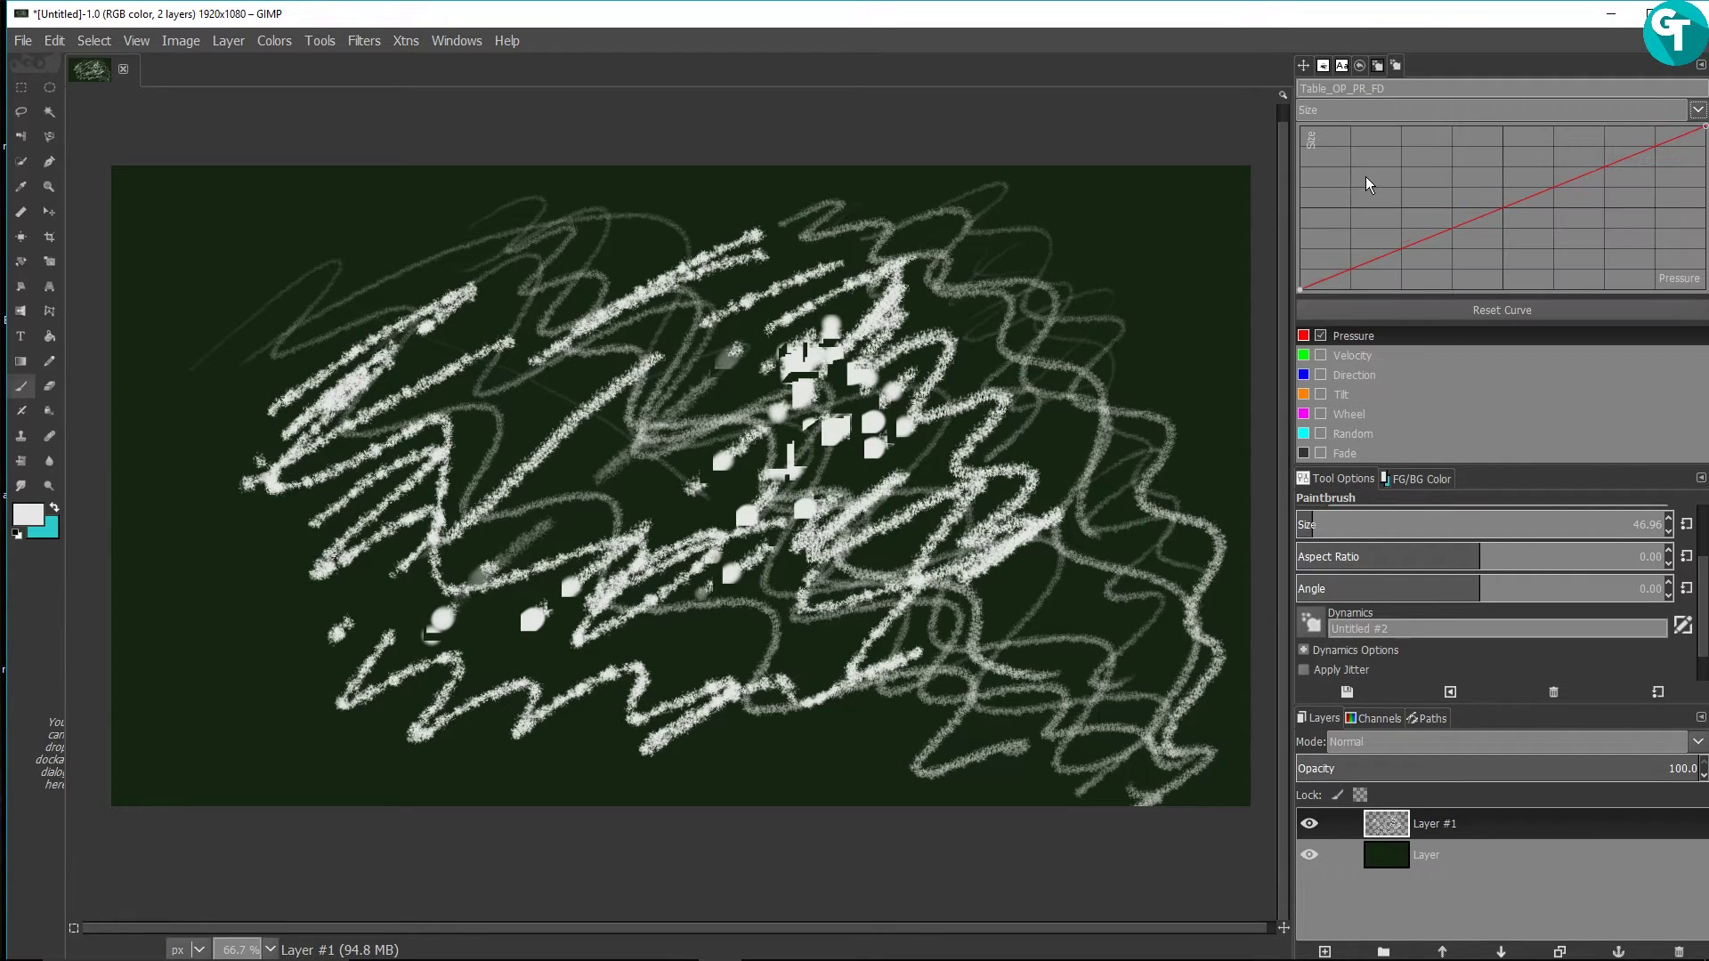
{"action": "left_click", "coordinate": [1504, 197]}
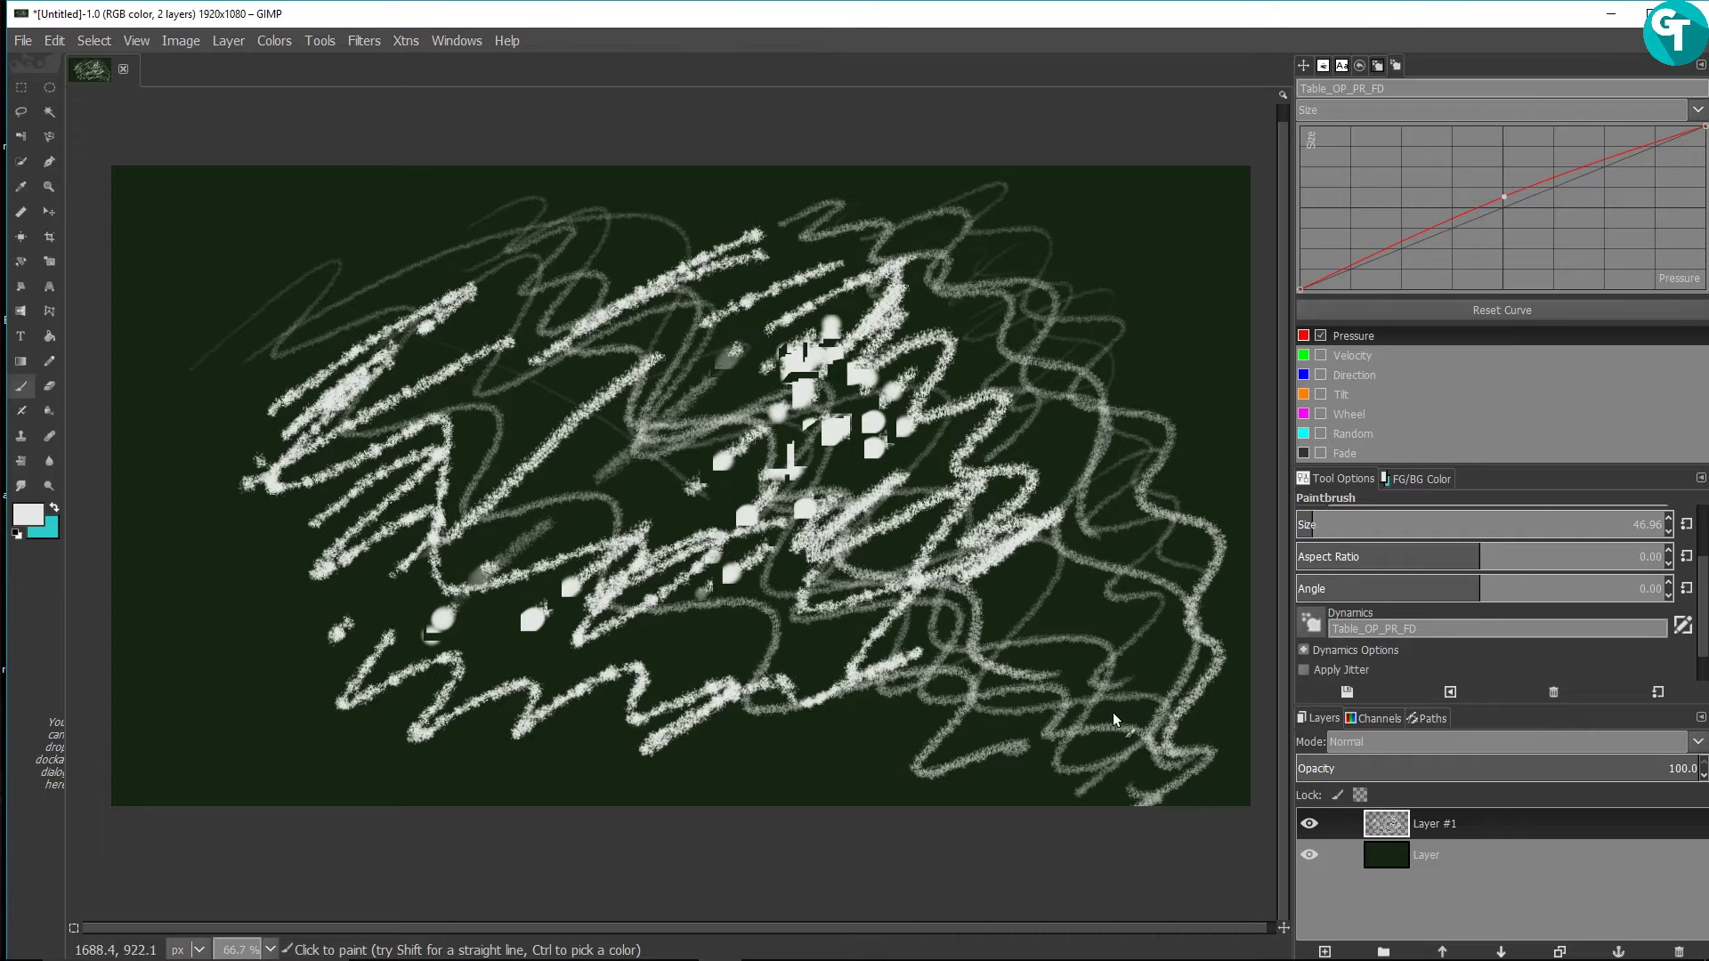
Step: Delete the scribbled layer and add a new transparent 1920 × 1080 px layer
{"action": "key", "text": "shift+Delete"}
{"action": "key", "text": "shift+ctrl+n"}
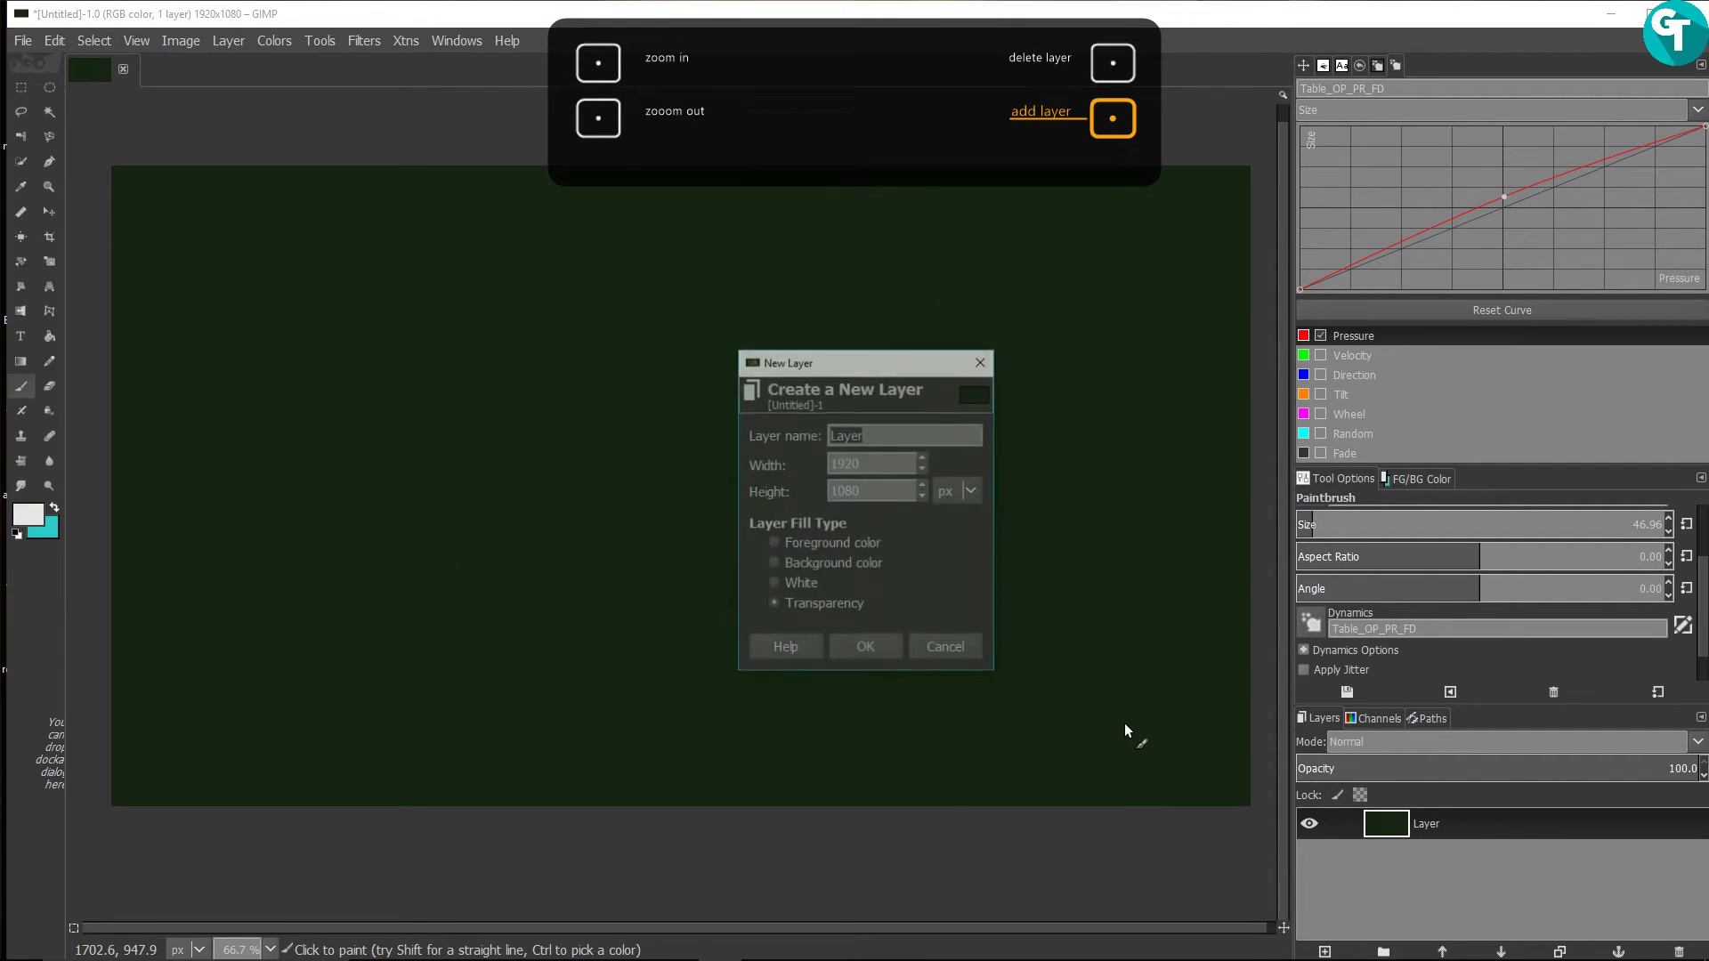
{"action": "left_click", "coordinate": [866, 649]}
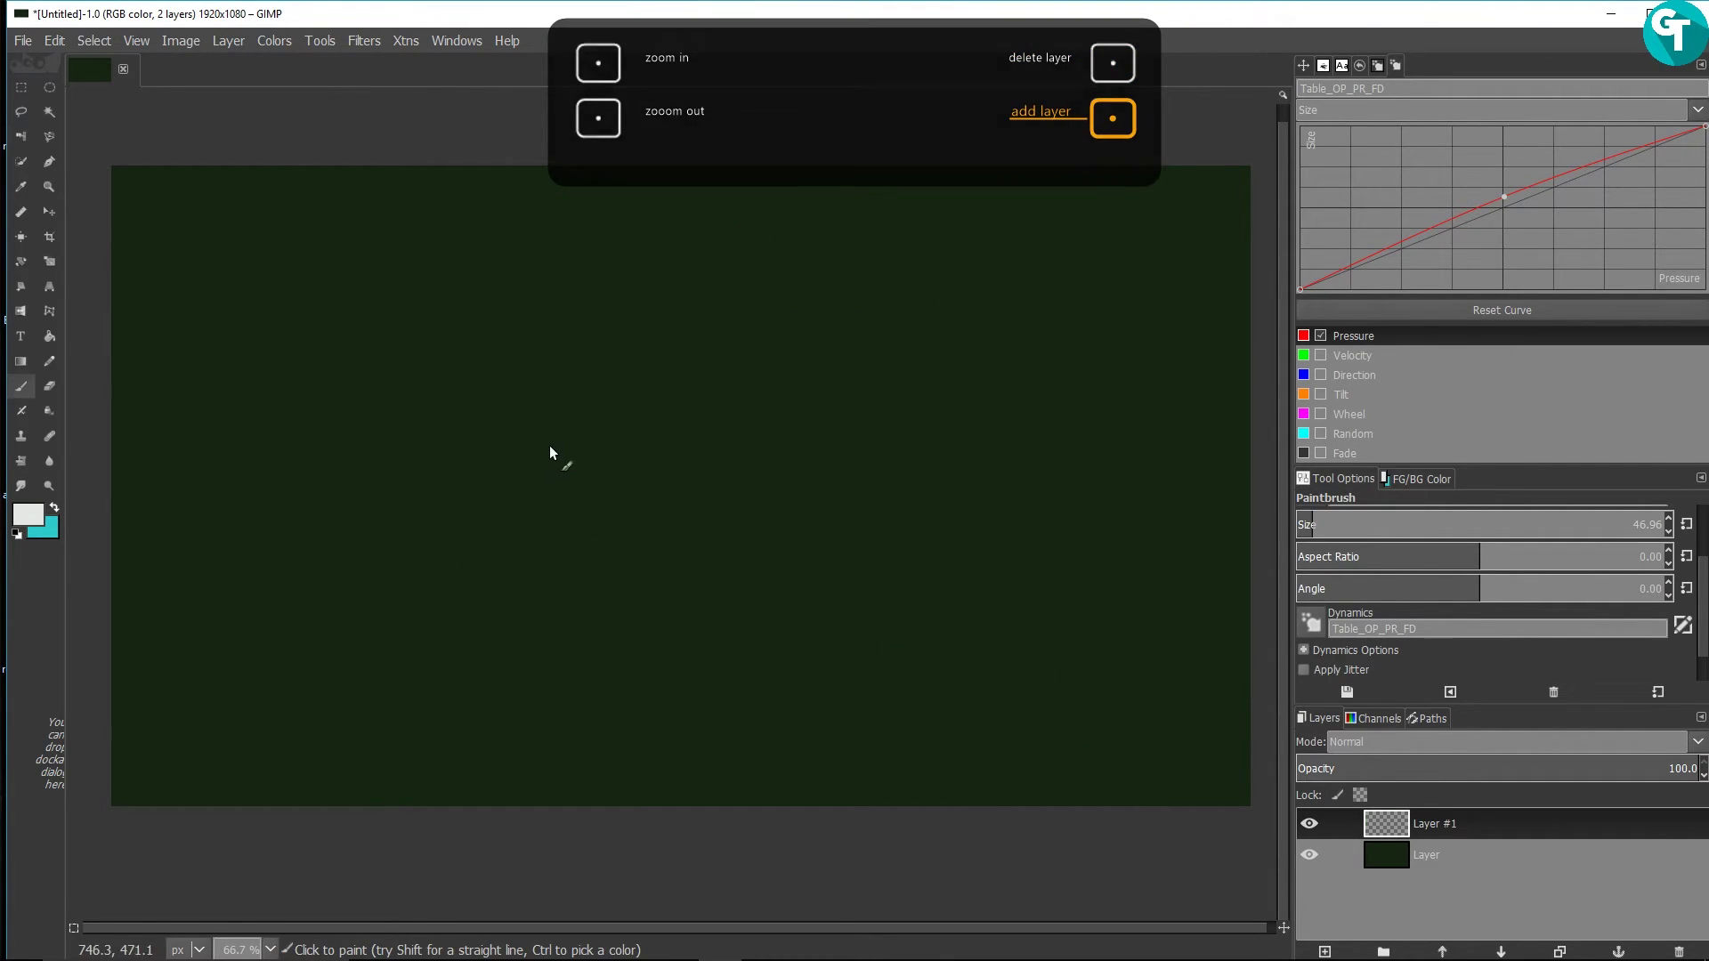
Step: Paint diagonal strokes of varying pressure across the middle of the canvas and long zigzags down its right part
{"action": "left_click_drag", "start_coordinate": [587, 380], "coordinate": [714, 311]}
{"action": "left_click_drag", "start_coordinate": [514, 503], "coordinate": [803, 353]}
{"action": "left_click_drag", "start_coordinate": [574, 538], "coordinate": [881, 377]}
{"action": "left_click_drag", "start_coordinate": [689, 545], "coordinate": [897, 434]}
{"action": "left_click_drag", "start_coordinate": [708, 609], "coordinate": [964, 488]}
{"action": "left_click_drag", "start_coordinate": [800, 650], "coordinate": [982, 549]}
{"action": "mouse_move", "coordinate": [944, 614]}
{"action": "left_mouse_down"}
{"action": "mouse_move", "coordinate": [990, 664]}
{"action": "mouse_move", "coordinate": [1004, 735]}
{"action": "left_mouse_up"}
{"action": "mouse_move", "coordinate": [888, 221]}
{"action": "left_mouse_down"}
{"action": "mouse_move", "coordinate": [845, 250]}
{"action": "mouse_move", "coordinate": [908, 319]}
{"action": "mouse_move", "coordinate": [903, 423]}
{"action": "mouse_move", "coordinate": [1046, 621]}
{"action": "mouse_move", "coordinate": [1123, 697]}
{"action": "left_mouse_up"}
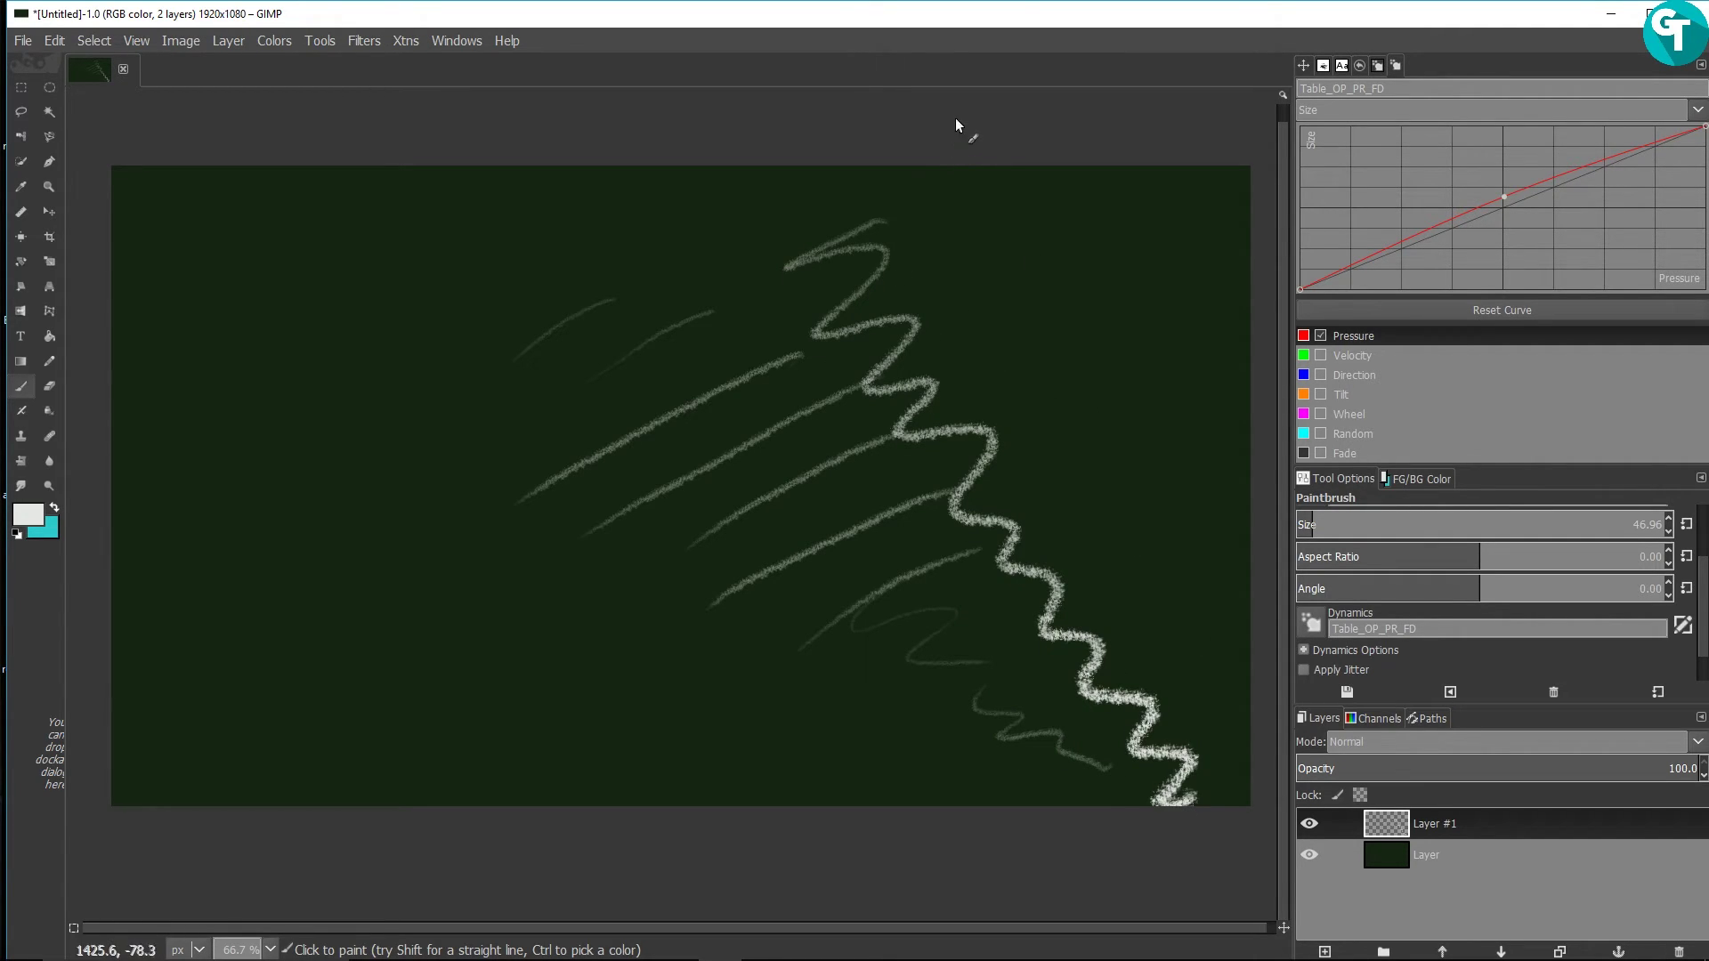
{"action": "mouse_move", "coordinate": [950, 242]}
{"action": "left_mouse_down"}
{"action": "mouse_move", "coordinate": [1068, 298]}
{"action": "mouse_move", "coordinate": [1095, 437]}
{"action": "mouse_move", "coordinate": [1177, 660]}
{"action": "left_mouse_up"}
Step: Hatch the canvas with long parallel diagonal strokes from its left edge to the lower right
{"action": "left_click_drag", "start_coordinate": [298, 474], "coordinate": [436, 365]}
{"action": "left_click_drag", "start_coordinate": [302, 552], "coordinate": [614, 325]}
{"action": "left_click_drag", "start_coordinate": [347, 659], "coordinate": [770, 329]}
{"action": "left_click_drag", "start_coordinate": [431, 675], "coordinate": [890, 347]}
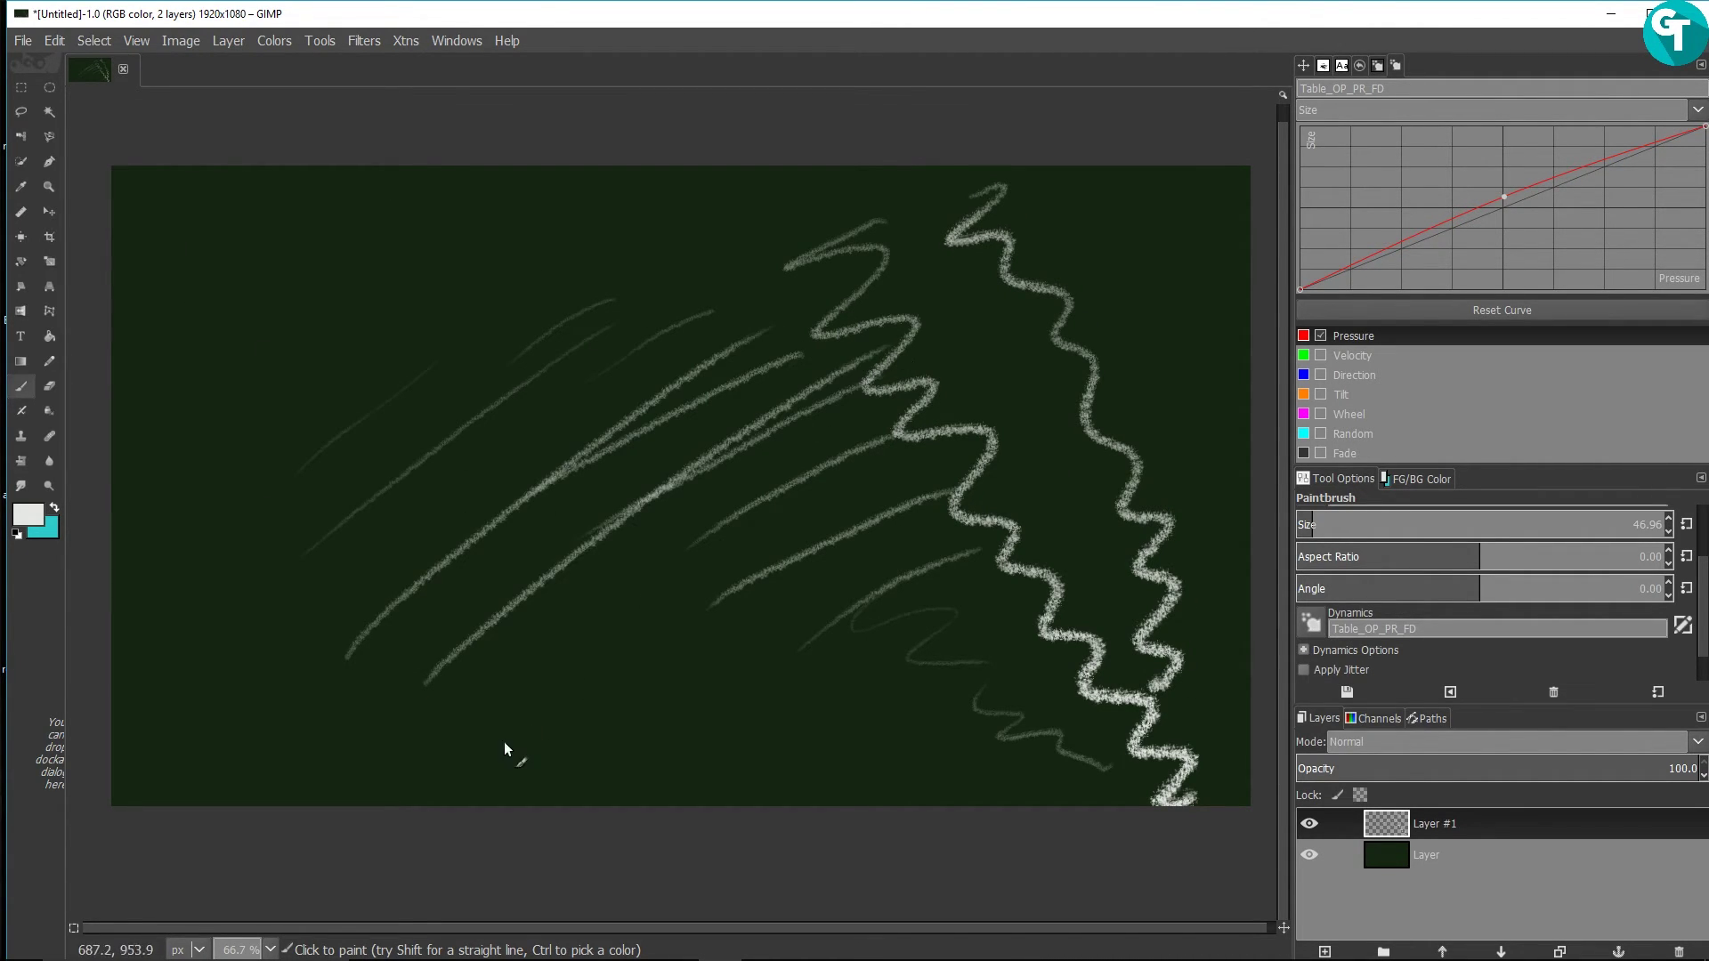
{"action": "left_click_drag", "start_coordinate": [506, 739], "coordinate": [953, 382]}
{"action": "left_click_drag", "start_coordinate": [578, 737], "coordinate": [868, 502]}
{"action": "left_click_drag", "start_coordinate": [640, 753], "coordinate": [1101, 447]}
{"action": "left_click_drag", "start_coordinate": [732, 739], "coordinate": [1081, 517]}
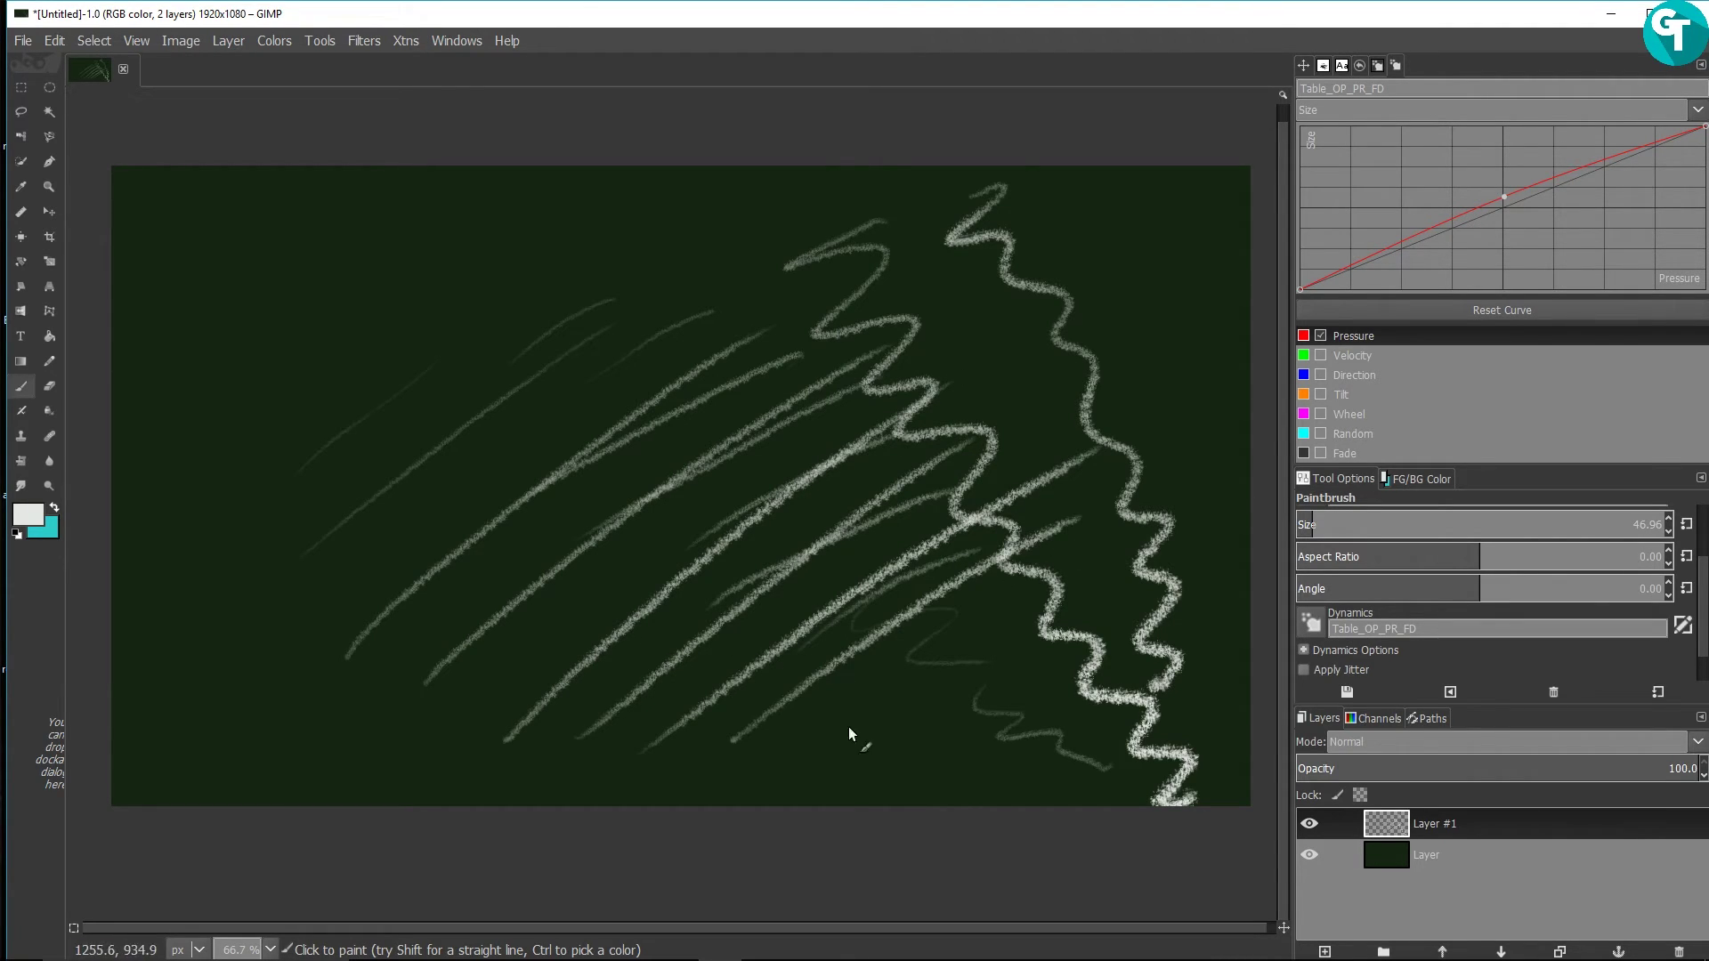
{"action": "left_click_drag", "start_coordinate": [837, 739], "coordinate": [1109, 570]}
{"action": "left_click_drag", "start_coordinate": [958, 723], "coordinate": [1138, 612]}
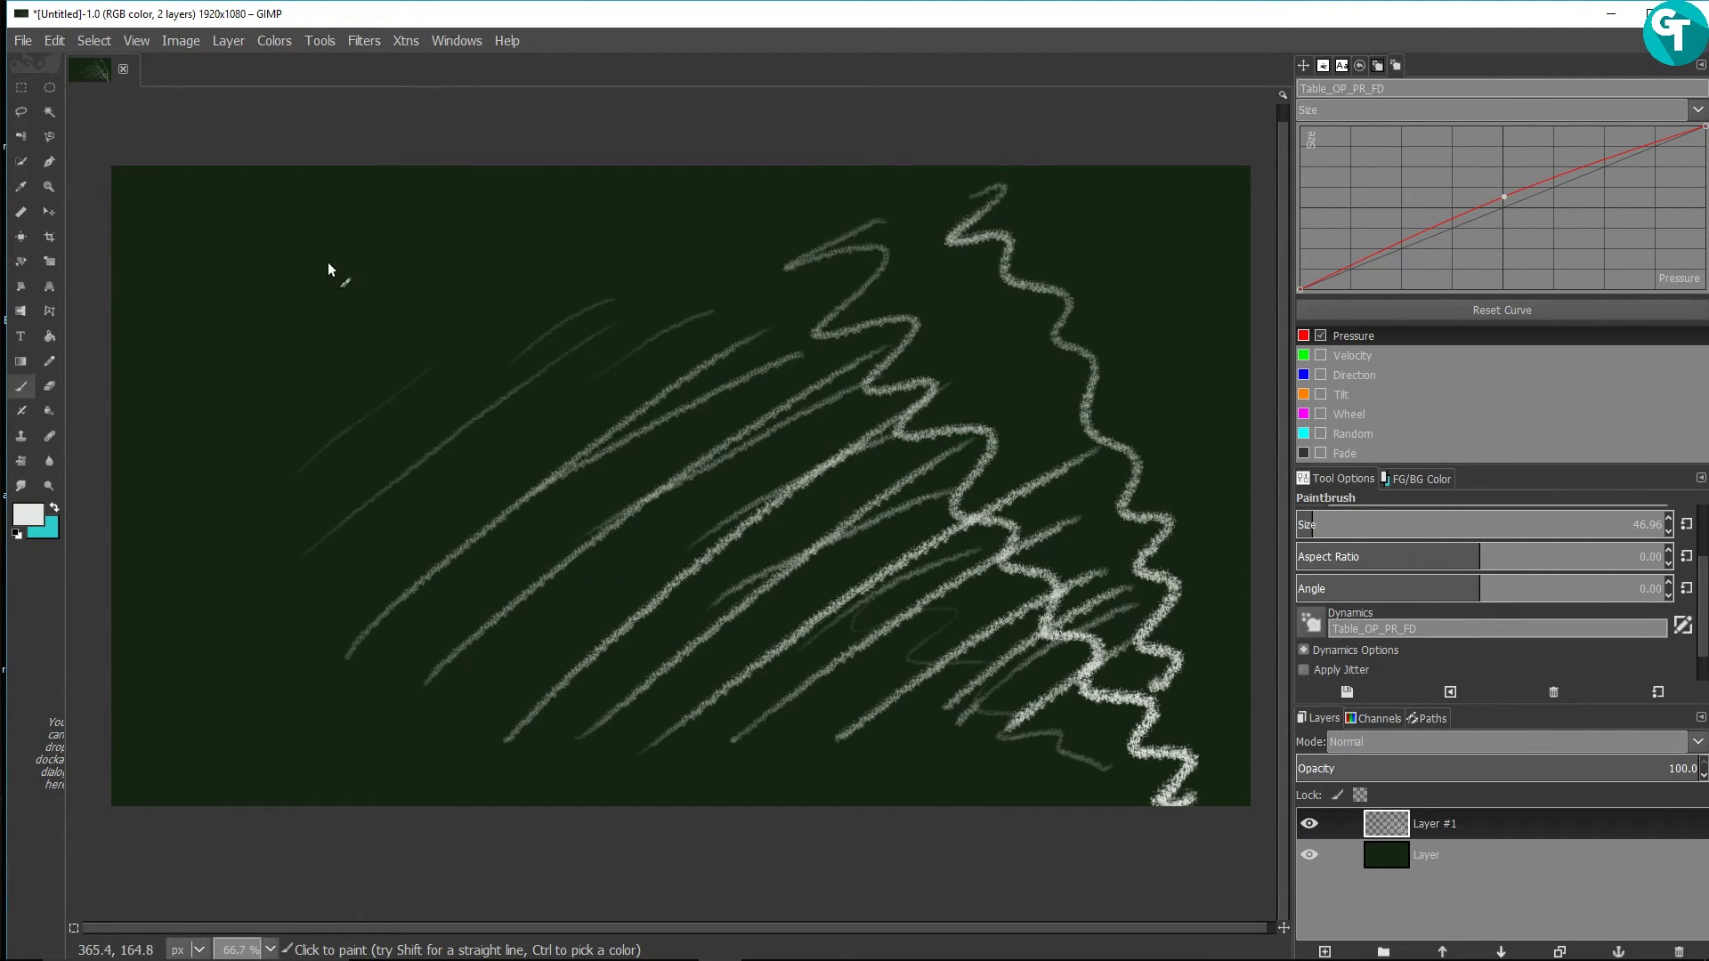
Step: Sketch a slanted eye with a filled pupil in the canvas's upper left corner
{"action": "left_click_drag", "start_coordinate": [281, 354], "coordinate": [499, 181]}
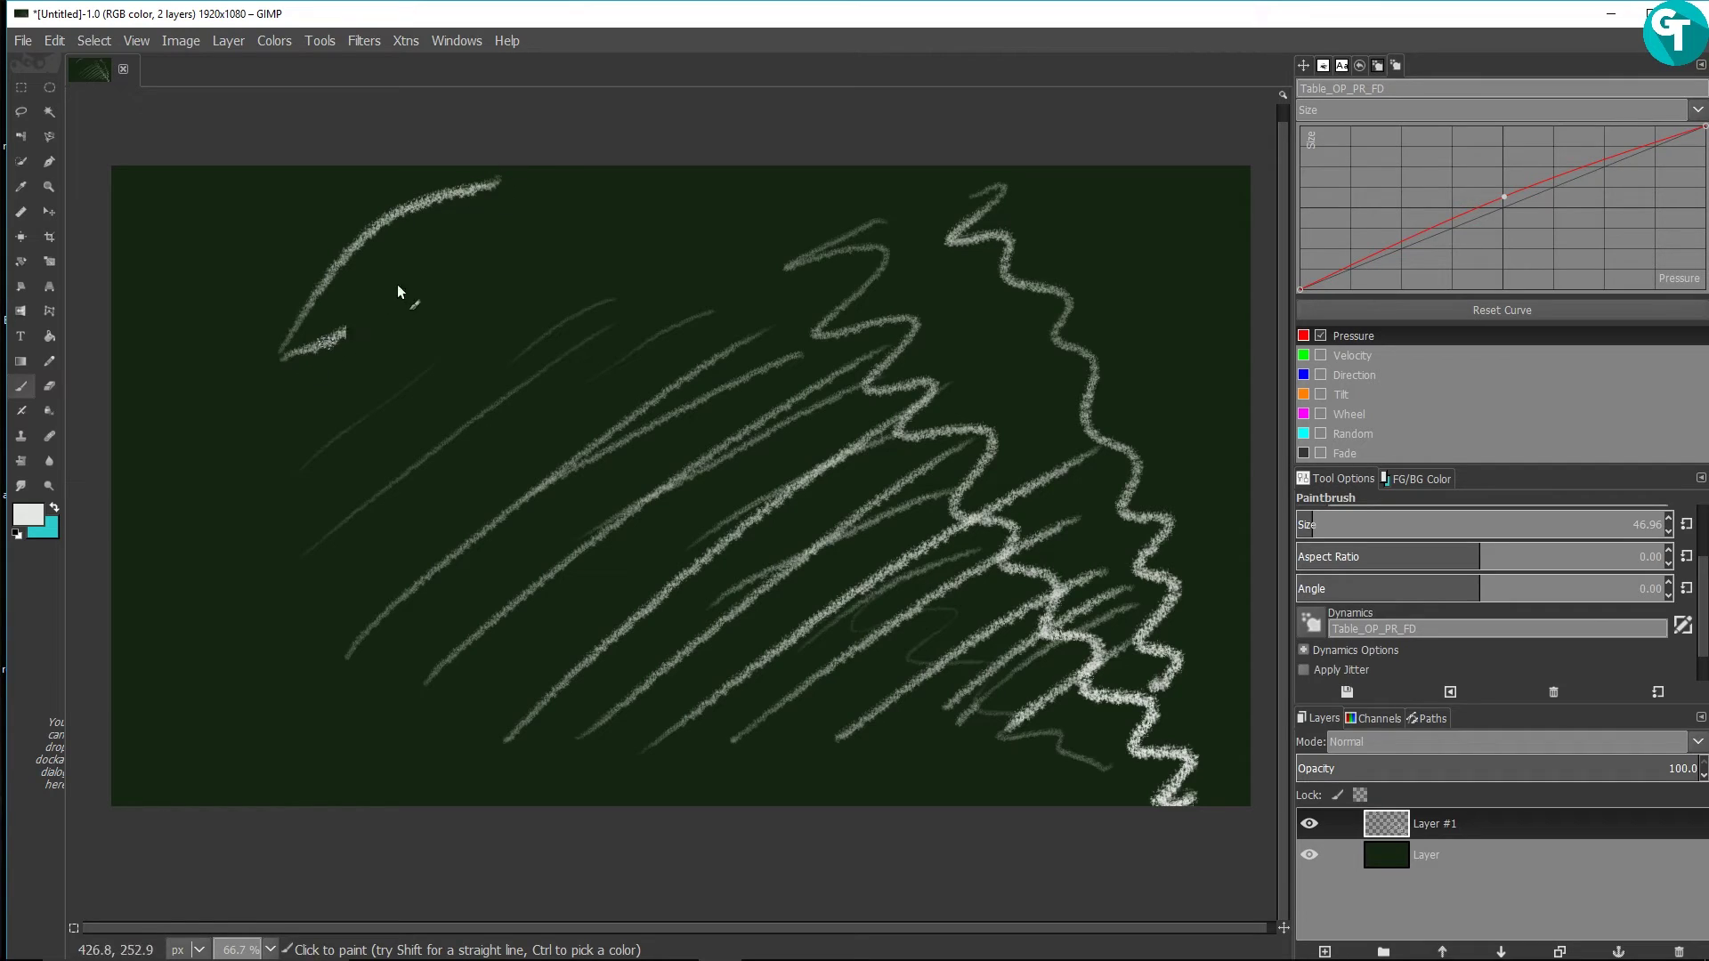
{"action": "left_click_drag", "start_coordinate": [350, 326], "coordinate": [496, 173]}
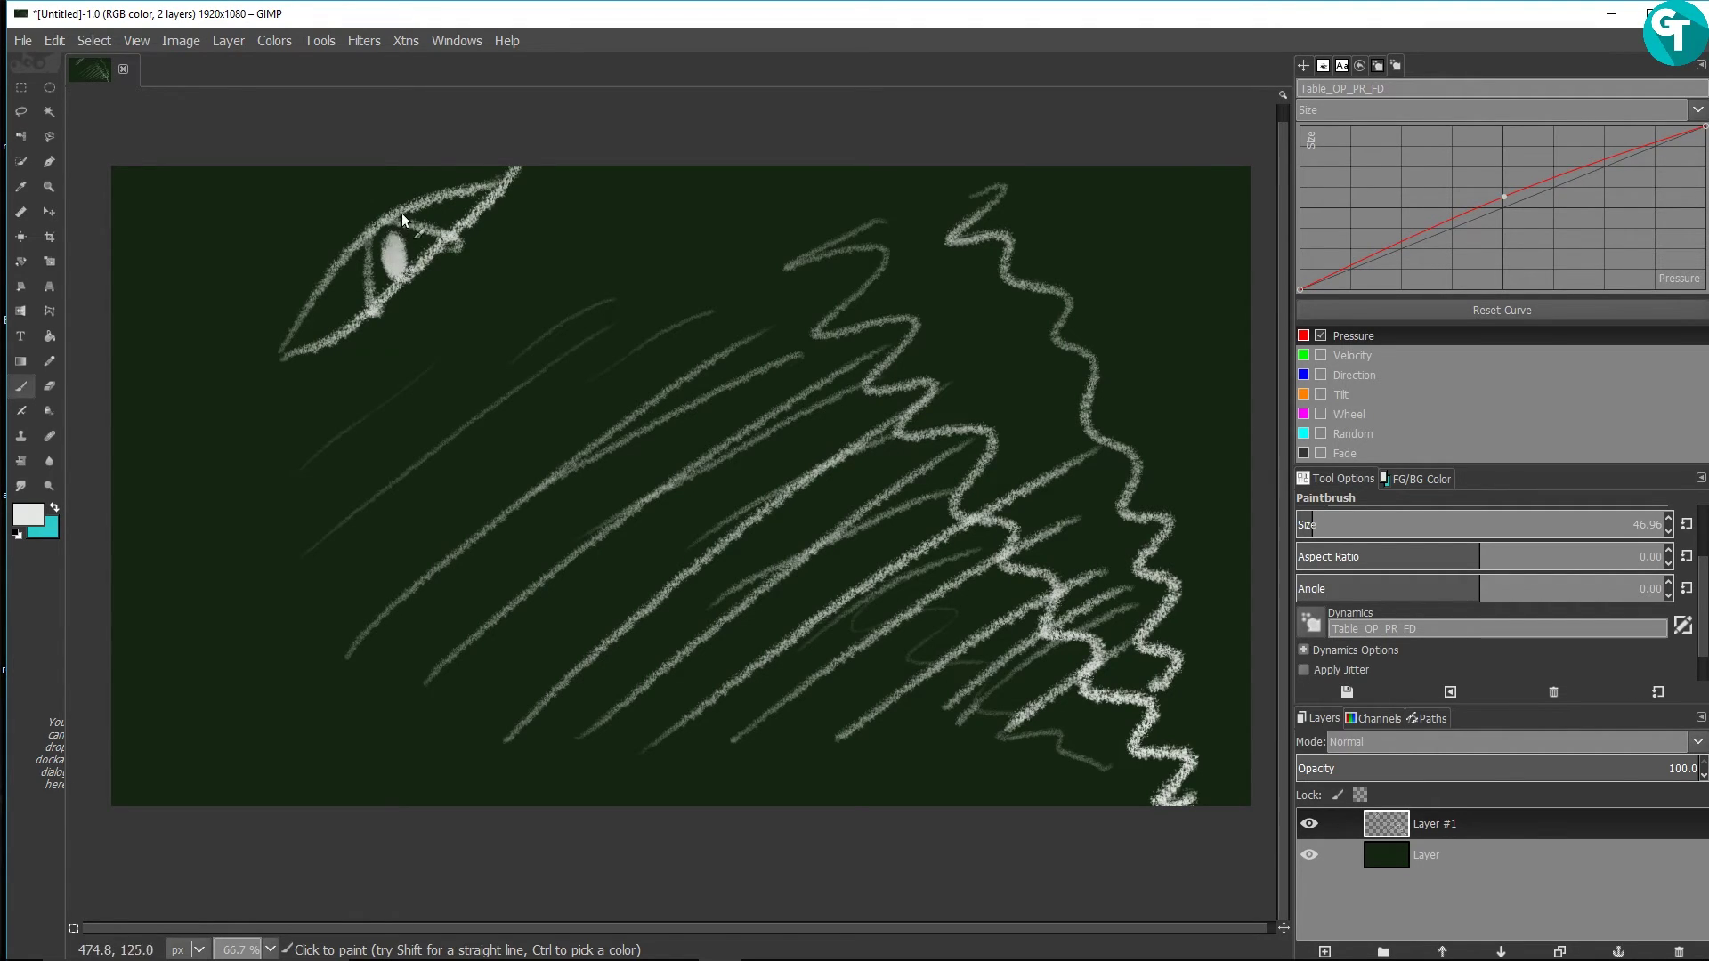
Step: Add a band of shorter diagonal hatching strokes from the canvas's left side down to the lower right
{"action": "left_click_drag", "start_coordinate": [289, 547], "coordinate": [496, 379]}
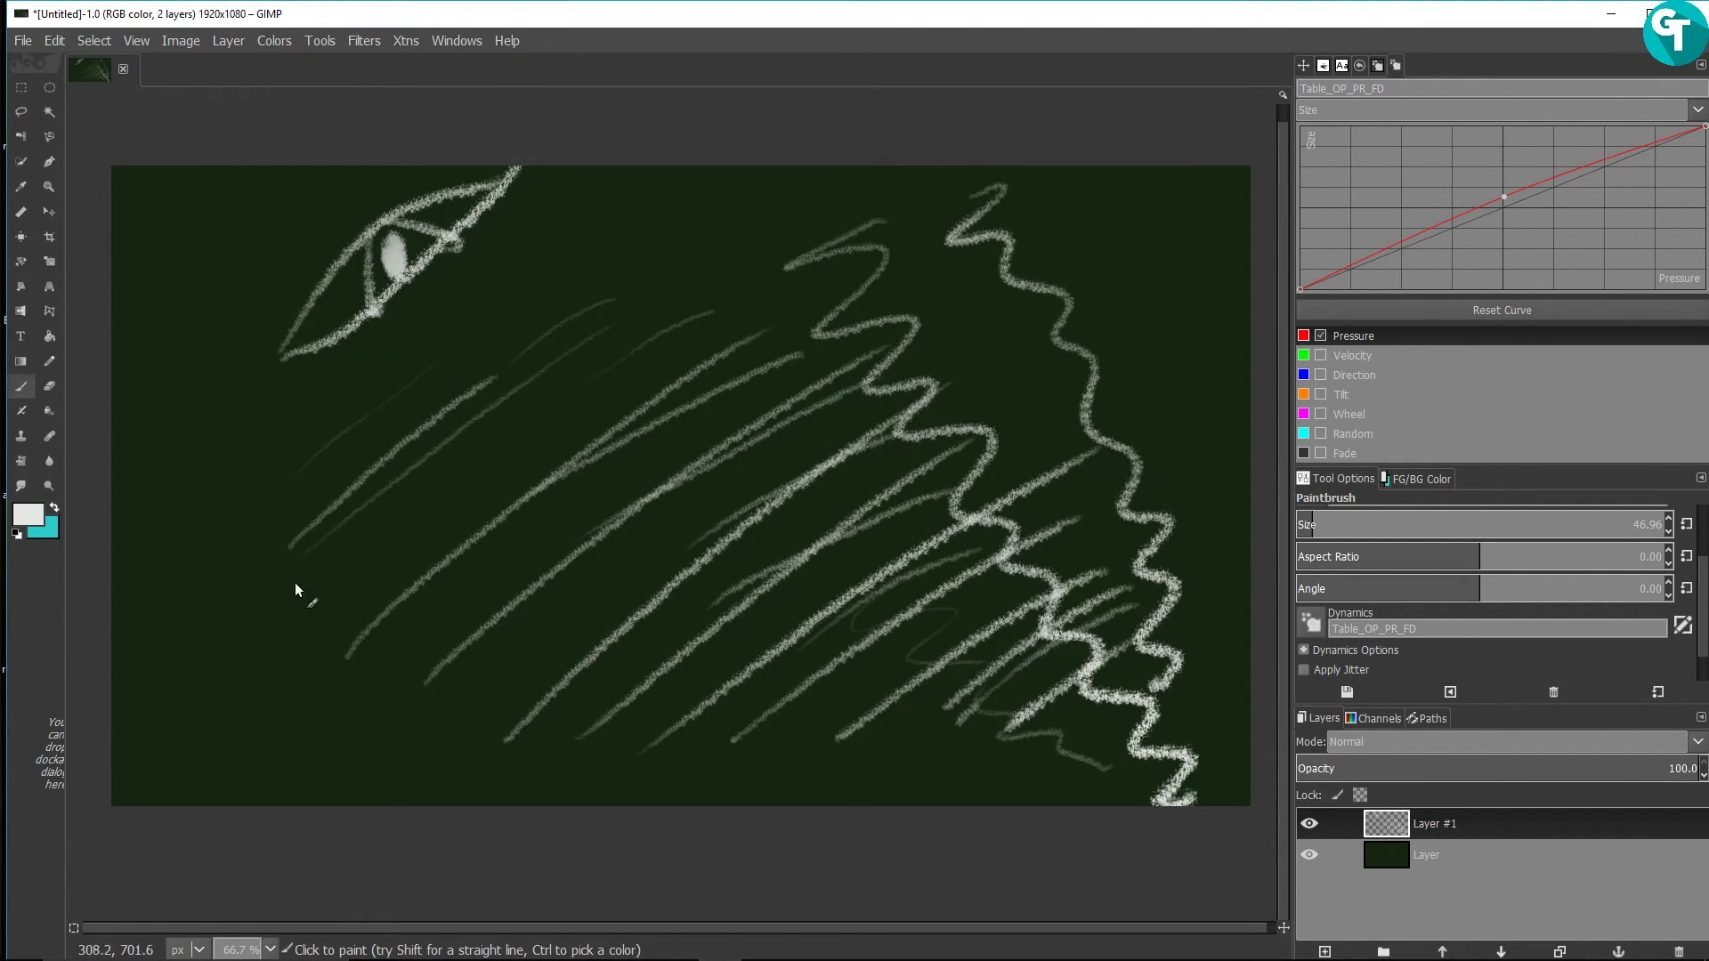
{"action": "left_click_drag", "start_coordinate": [278, 624], "coordinate": [521, 446]}
{"action": "left_click_drag", "start_coordinate": [358, 638], "coordinate": [556, 478]}
{"action": "left_click_drag", "start_coordinate": [438, 650], "coordinate": [637, 506]}
{"action": "left_click_drag", "start_coordinate": [542, 631], "coordinate": [654, 540]}
{"action": "left_click_drag", "start_coordinate": [553, 694], "coordinate": [729, 576]}
{"action": "left_click_drag", "start_coordinate": [596, 684], "coordinate": [767, 584]}
{"action": "left_click_drag", "start_coordinate": [687, 708], "coordinate": [812, 615]}
{"action": "mouse_move", "coordinate": [735, 738]}
{"action": "left_mouse_down"}
{"action": "mouse_move", "coordinate": [876, 655]}
{"action": "mouse_move", "coordinate": [898, 665]}
{"action": "left_mouse_up"}
{"action": "left_click_drag", "start_coordinate": [856, 750], "coordinate": [967, 687]}
{"action": "left_click_drag", "start_coordinate": [918, 759], "coordinate": [993, 693]}
{"action": "left_click_drag", "start_coordinate": [924, 775], "coordinate": [1033, 724]}
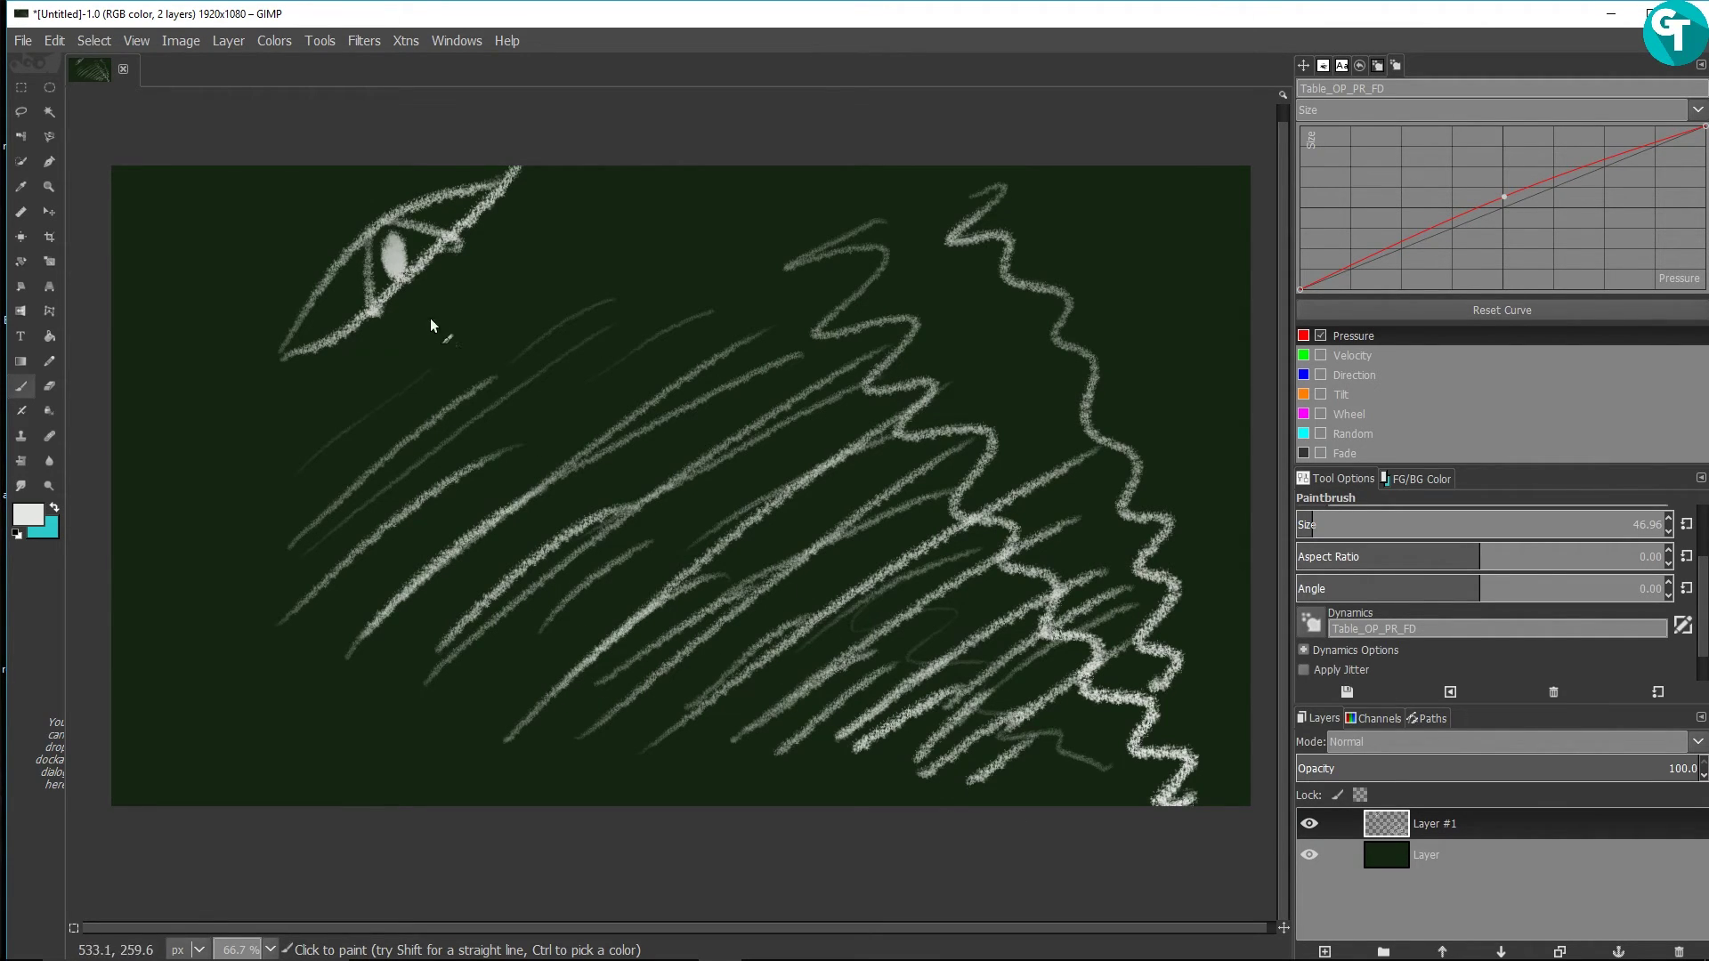
Step: Paint light strokes below the eye and several winding zigzags down across the hatching
{"action": "left_click_drag", "start_coordinate": [327, 427], "coordinate": [552, 283]}
{"action": "mouse_move", "coordinate": [705, 318]}
{"action": "left_mouse_down"}
{"action": "mouse_move", "coordinate": [586, 431]}
{"action": "mouse_move", "coordinate": [838, 471]}
{"action": "mouse_move", "coordinate": [921, 450]}
{"action": "left_mouse_up"}
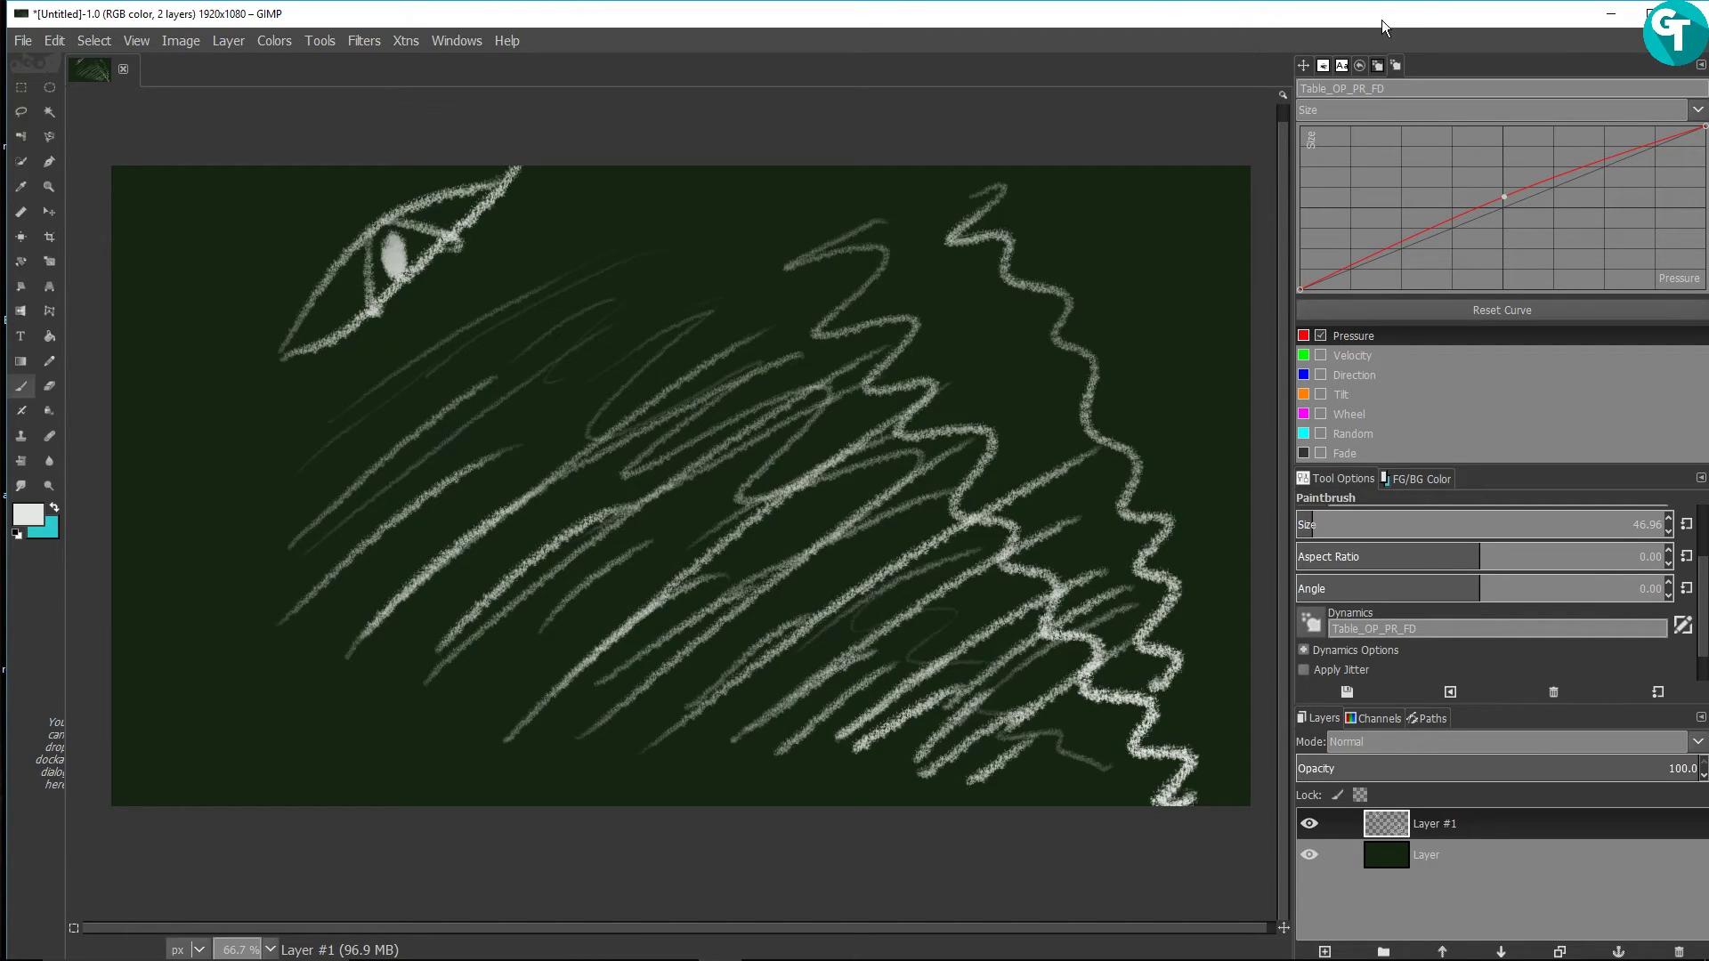
{"action": "left_click", "coordinate": [1503, 195]}
{"action": "mouse_move", "coordinate": [669, 262]}
{"action": "left_mouse_down"}
{"action": "mouse_move", "coordinate": [871, 336]}
{"action": "mouse_move", "coordinate": [972, 484]}
{"action": "mouse_move", "coordinate": [1159, 683]}
{"action": "left_mouse_up"}
{"action": "left_click_drag", "start_coordinate": [564, 407], "coordinate": [677, 481]}
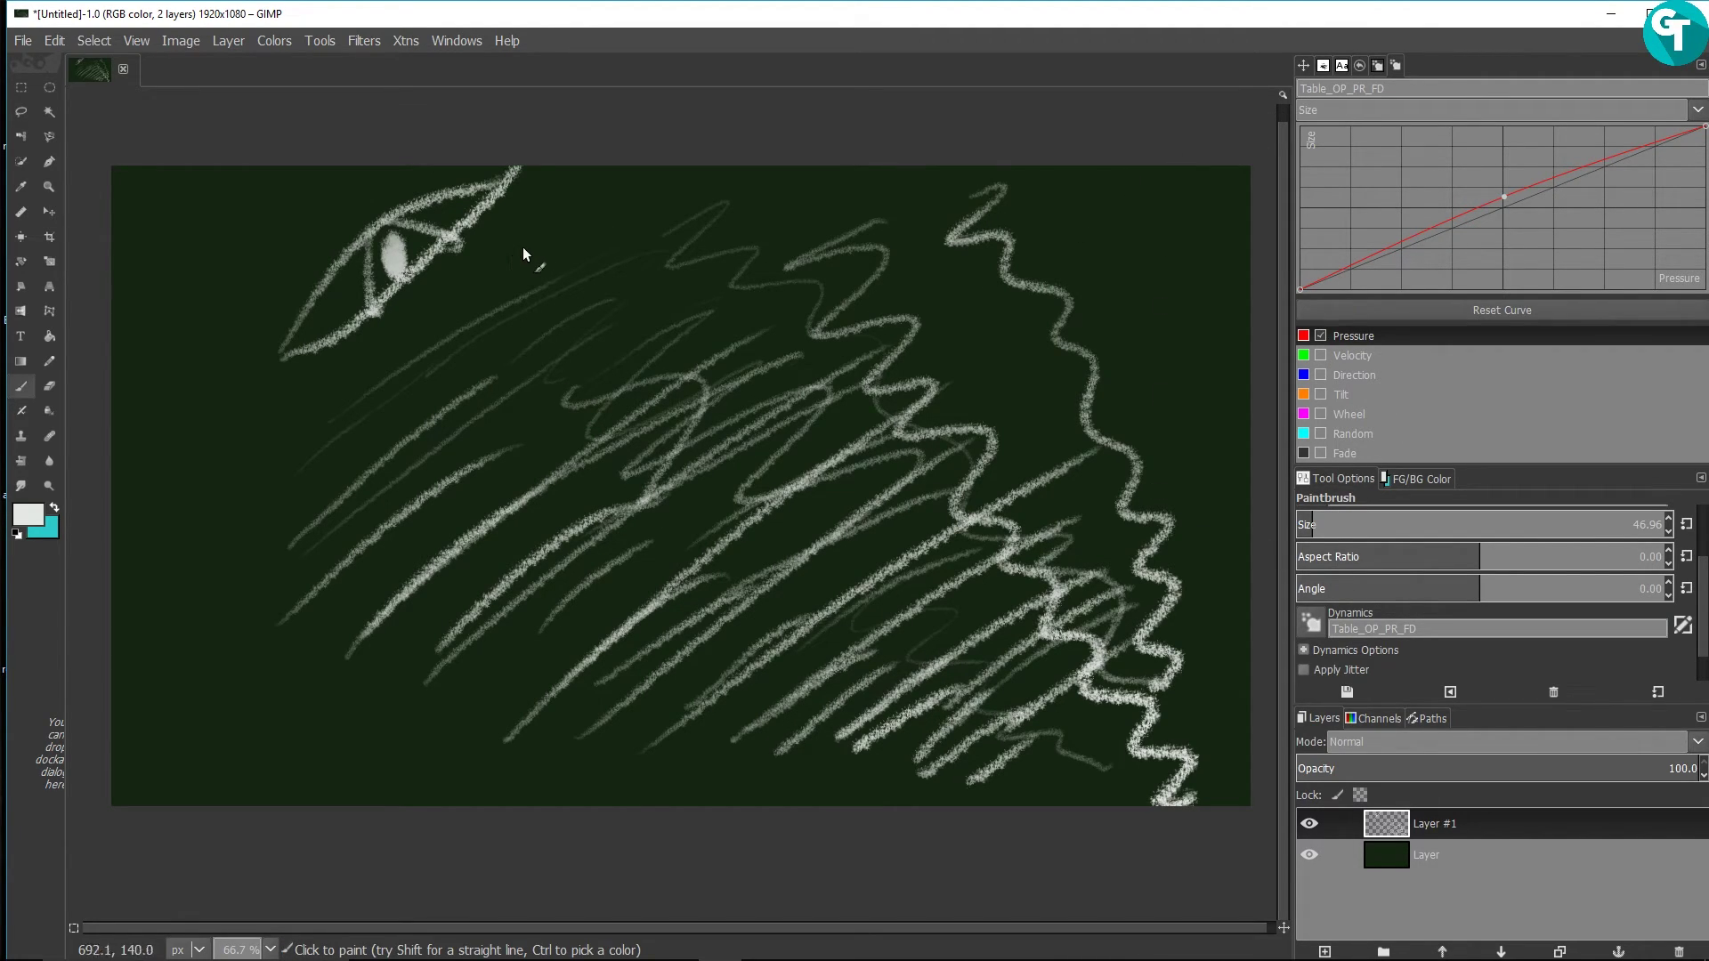
{"action": "mouse_move", "coordinate": [621, 285]}
{"action": "left_mouse_down"}
{"action": "mouse_move", "coordinate": [794, 477]}
{"action": "mouse_move", "coordinate": [868, 595]}
{"action": "left_mouse_up"}
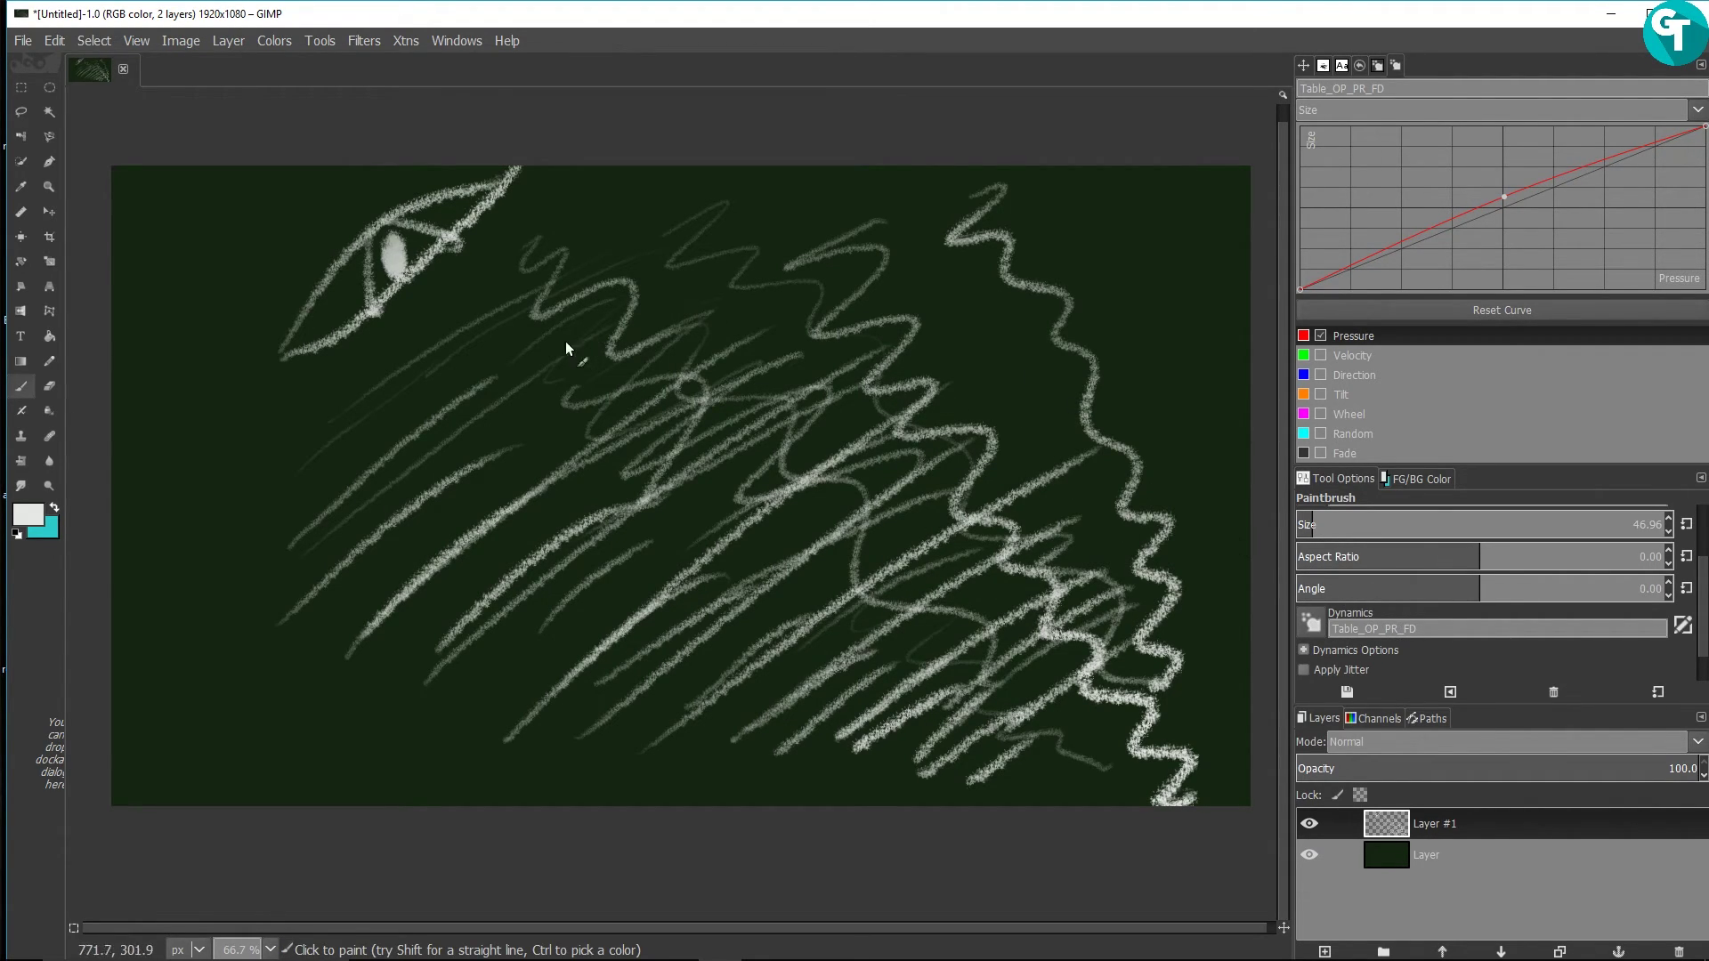
{"action": "mouse_move", "coordinate": [427, 341]}
{"action": "left_mouse_down"}
{"action": "mouse_move", "coordinate": [437, 446]}
{"action": "mouse_move", "coordinate": [543, 496]}
{"action": "mouse_move", "coordinate": [771, 556]}
{"action": "left_mouse_up"}
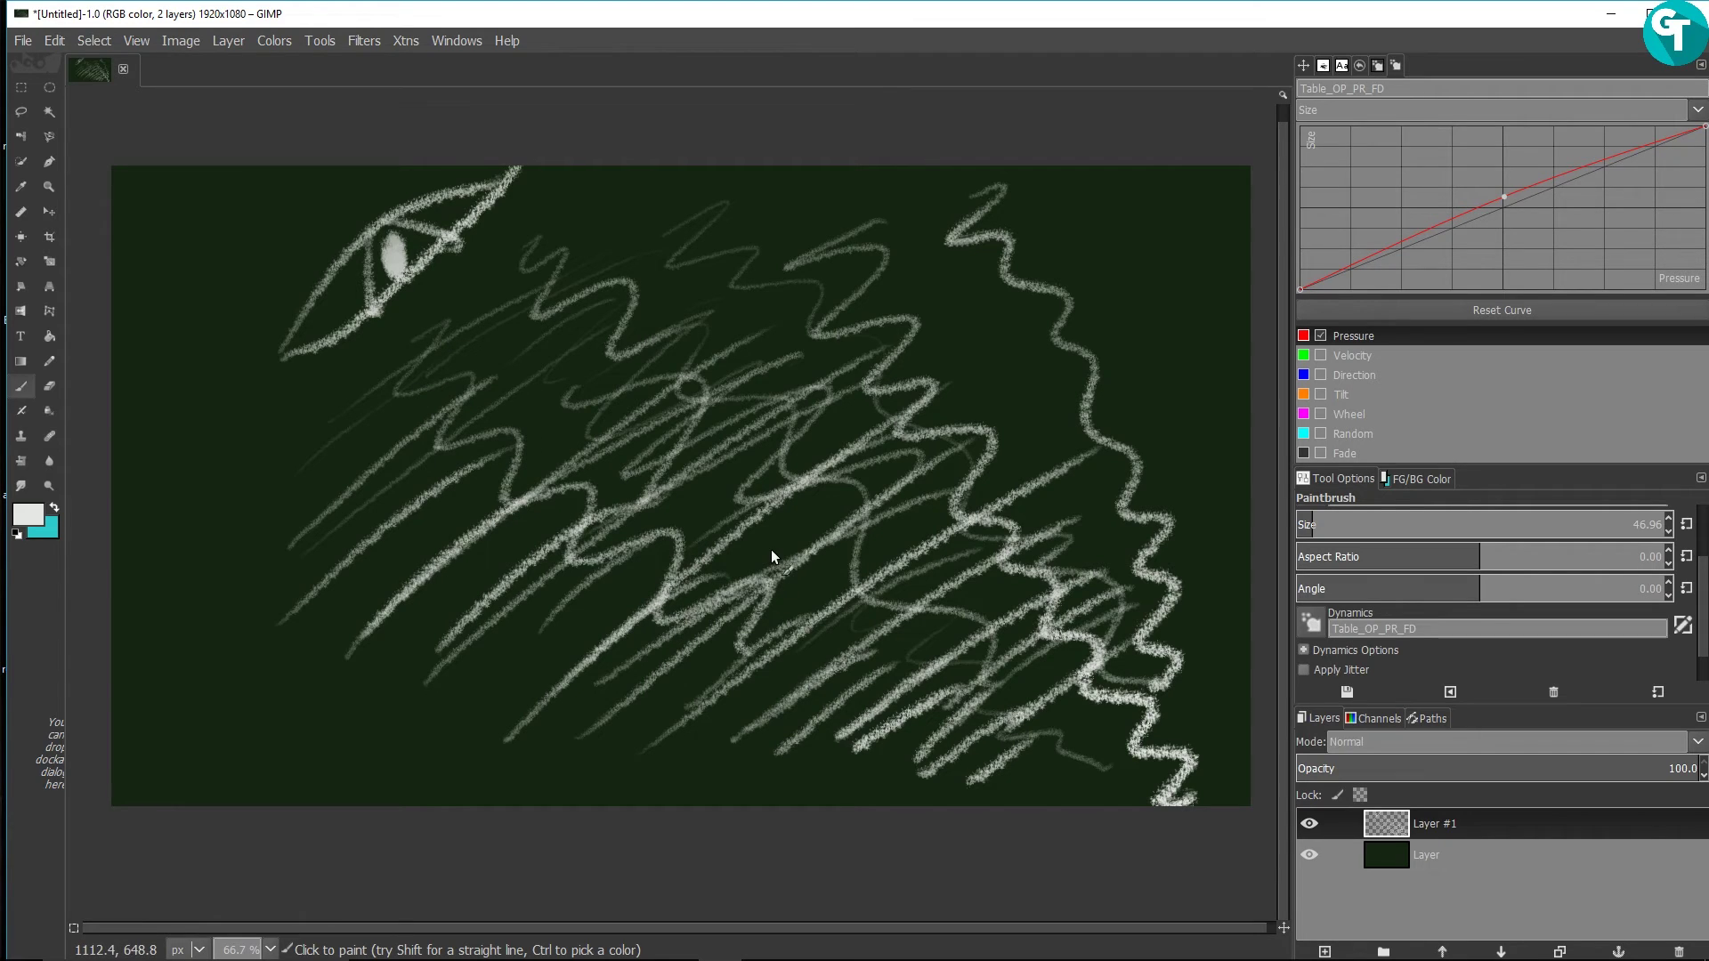
Step: Erase the eye and the upper middle strokes, and paint a fresh zigzag toward the lower right with the Paintbrush
{"action": "key", "text": "shift+e"}
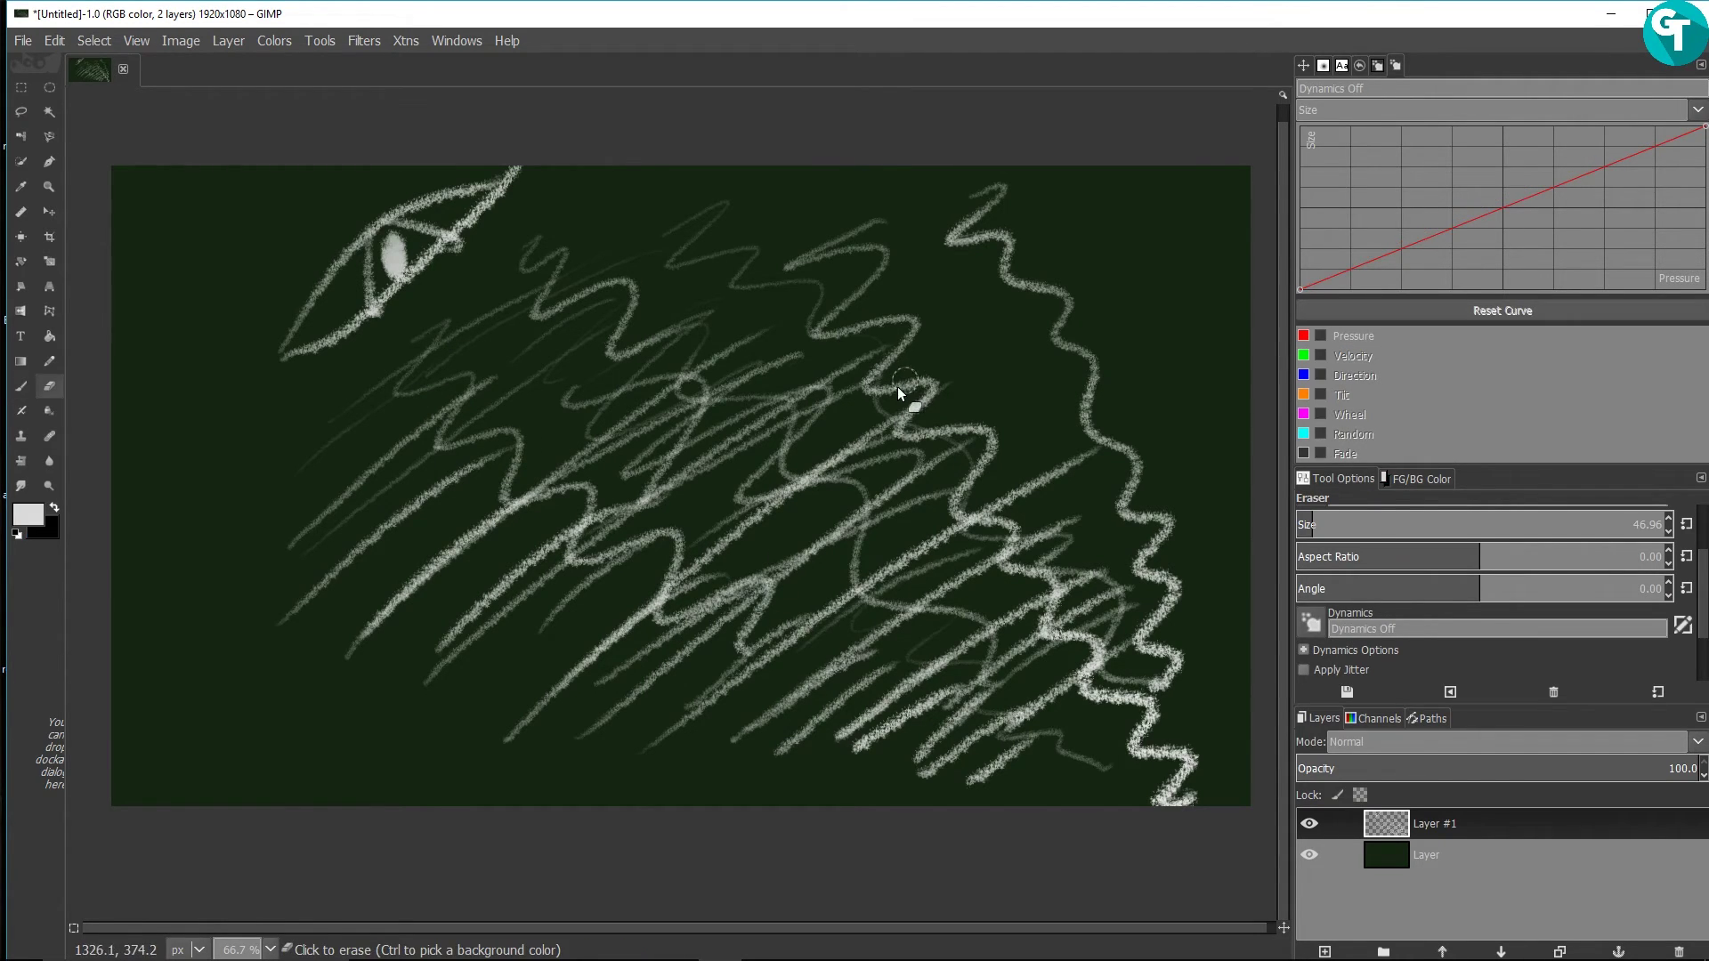
{"action": "mouse_move", "coordinate": [889, 387]}
{"action": "left_mouse_down"}
{"action": "mouse_move", "coordinate": [821, 441]}
{"action": "mouse_move", "coordinate": [837, 468]}
{"action": "mouse_move", "coordinate": [740, 489]}
{"action": "mouse_move", "coordinate": [705, 461]}
{"action": "mouse_move", "coordinate": [815, 321]}
{"action": "mouse_move", "coordinate": [727, 328]}
{"action": "mouse_move", "coordinate": [589, 414]}
{"action": "mouse_move", "coordinate": [436, 478]}
{"action": "mouse_move", "coordinate": [356, 353]}
{"action": "mouse_move", "coordinate": [418, 225]}
{"action": "mouse_move", "coordinate": [365, 295]}
{"action": "mouse_move", "coordinate": [490, 197]}
{"action": "mouse_move", "coordinate": [405, 254]}
{"action": "mouse_move", "coordinate": [443, 201]}
{"action": "mouse_move", "coordinate": [465, 241]}
{"action": "mouse_move", "coordinate": [280, 353]}
{"action": "mouse_move", "coordinate": [294, 279]}
{"action": "mouse_move", "coordinate": [411, 220]}
{"action": "mouse_move", "coordinate": [418, 261]}
{"action": "mouse_move", "coordinate": [326, 345]}
{"action": "mouse_move", "coordinate": [264, 330]}
{"action": "mouse_move", "coordinate": [367, 219]}
{"action": "mouse_move", "coordinate": [594, 149]}
{"action": "mouse_move", "coordinate": [404, 309]}
{"action": "mouse_move", "coordinate": [414, 480]}
{"action": "mouse_move", "coordinate": [496, 403]}
{"action": "mouse_move", "coordinate": [658, 378]}
{"action": "left_mouse_up"}
{"action": "key", "text": "p"}
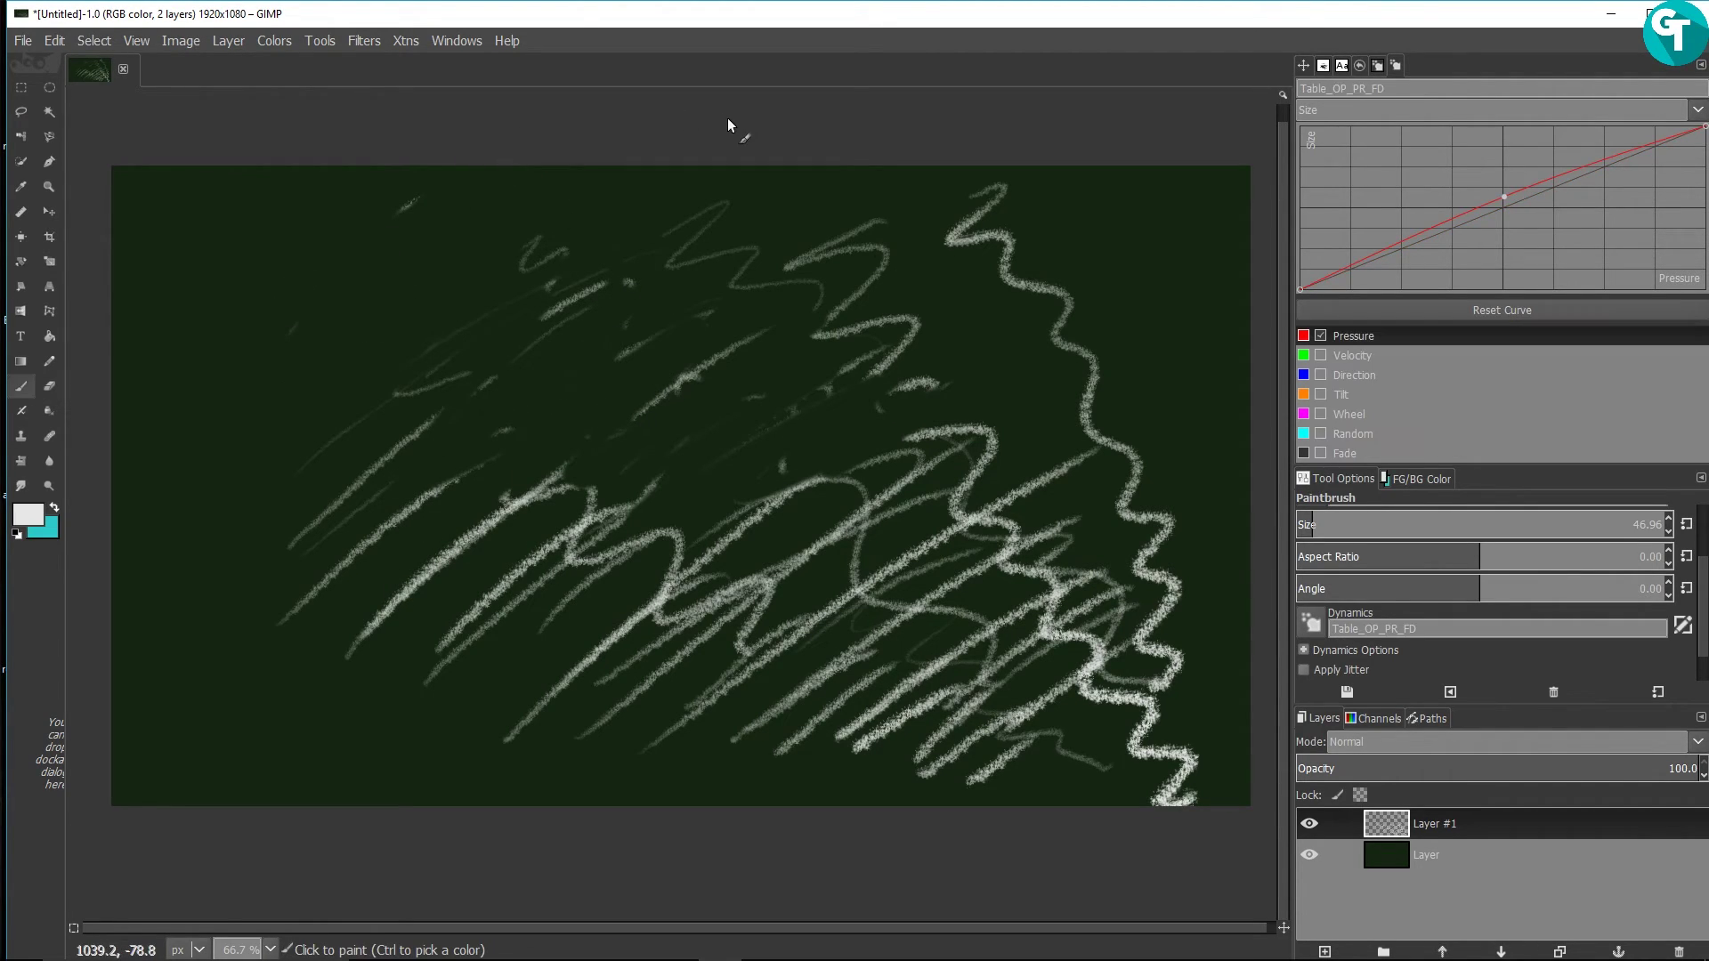
{"action": "mouse_move", "coordinate": [755, 379]}
{"action": "left_mouse_down"}
{"action": "mouse_move", "coordinate": [870, 353]}
{"action": "mouse_move", "coordinate": [947, 582]}
{"action": "mouse_move", "coordinate": [1111, 600]}
{"action": "left_mouse_up"}
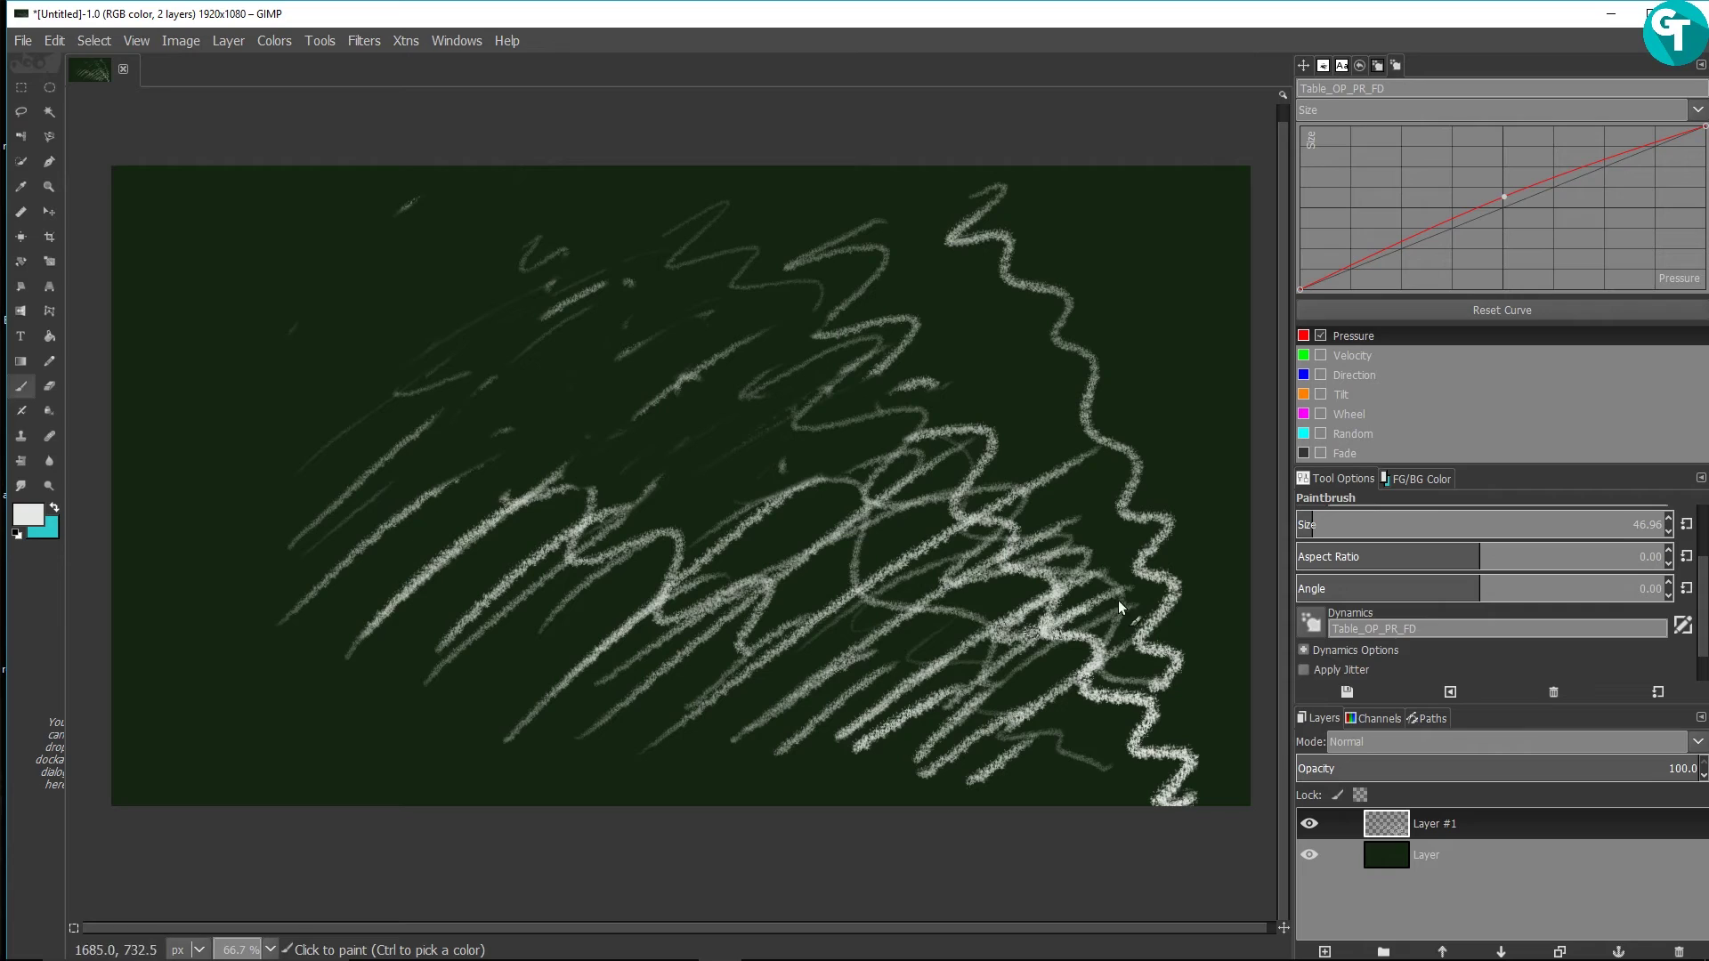
Step: Switch the Paintbrush to the Tablet dynamics and paint a long zigzag from the upper left across the middle
{"action": "left_click", "coordinate": [1312, 623]}
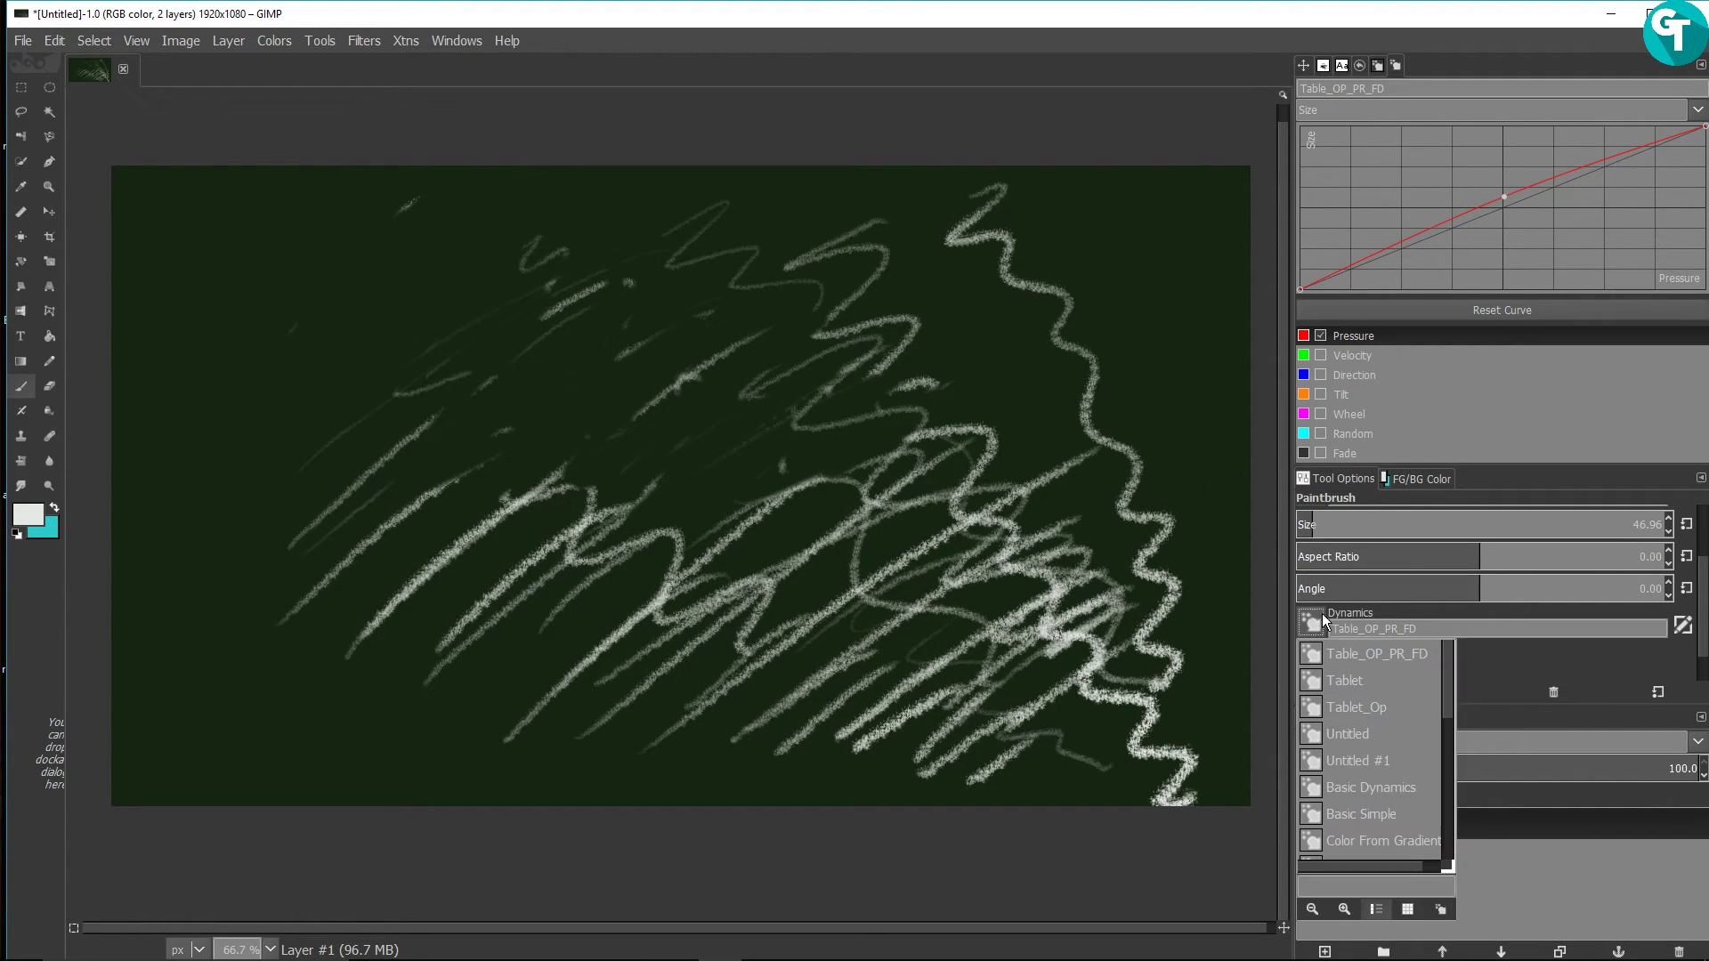
{"action": "left_click", "coordinate": [1337, 680]}
{"action": "mouse_move", "coordinate": [242, 392]}
{"action": "left_mouse_down"}
{"action": "mouse_move", "coordinate": [397, 336]}
{"action": "mouse_move", "coordinate": [499, 446]}
{"action": "mouse_move", "coordinate": [729, 522]}
{"action": "mouse_move", "coordinate": [723, 465]}
{"action": "left_mouse_up"}
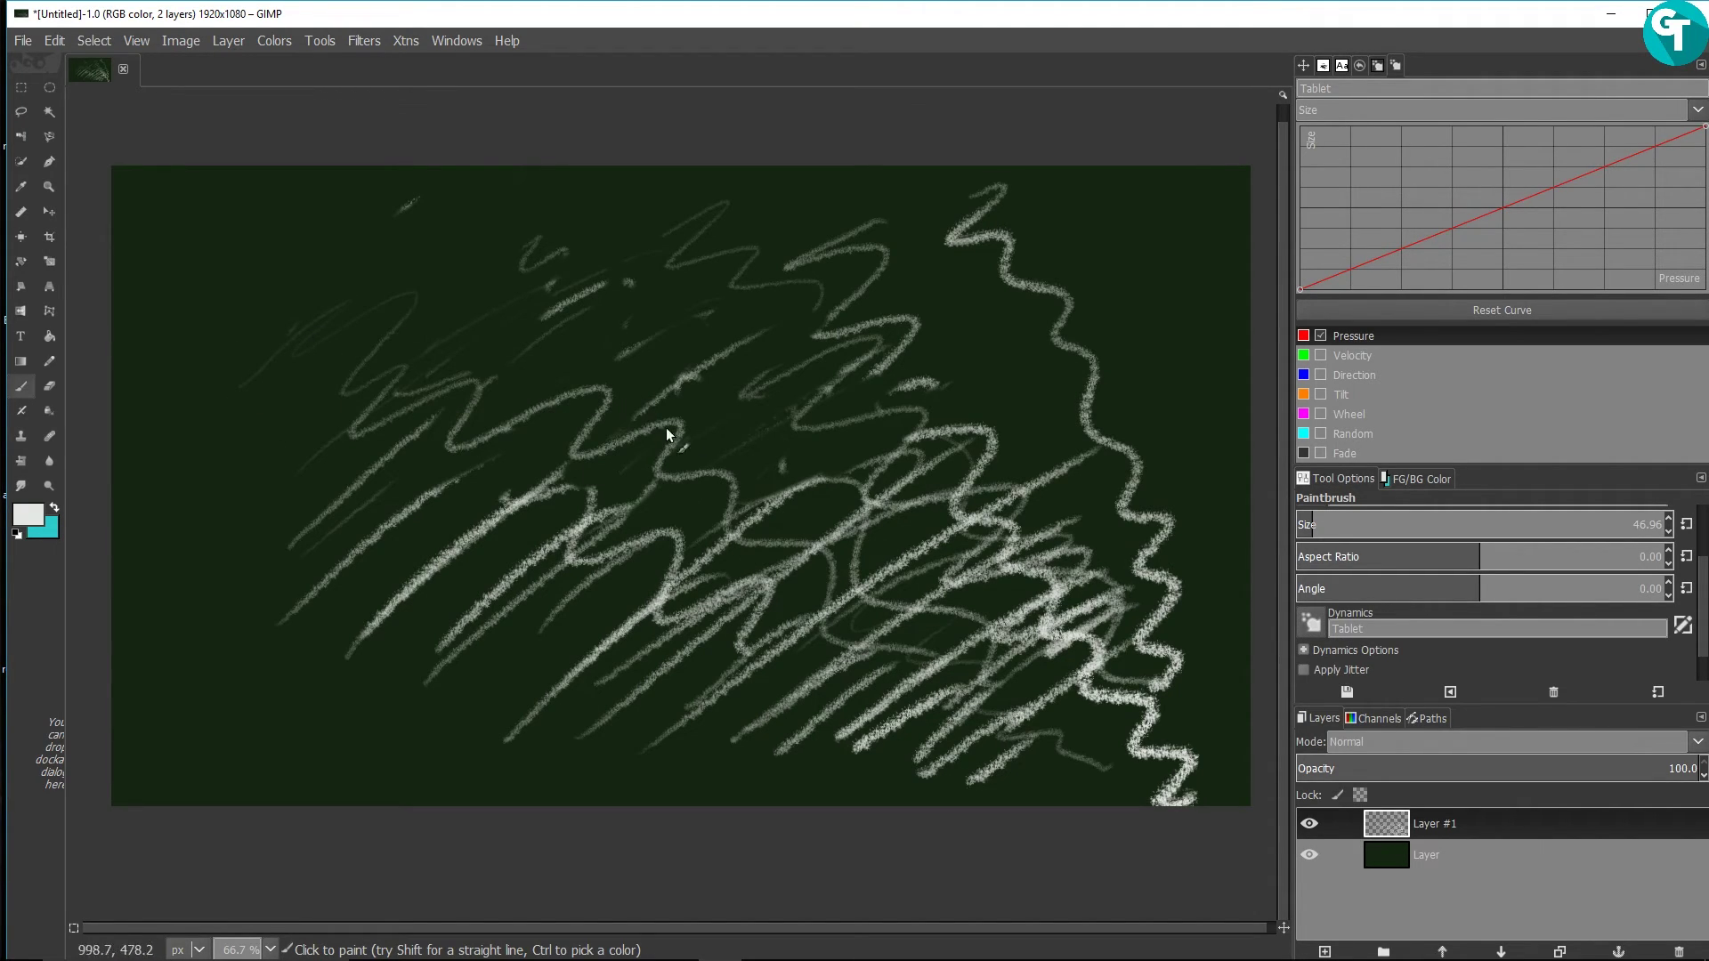
Step: Paint another zigzag with the Tablet dynamics, and compare it with long zigzags painted across the canvas using Table_OP_PR_FD dynamics
{"action": "mouse_move", "coordinate": [232, 319]}
{"action": "left_mouse_down"}
{"action": "mouse_move", "coordinate": [322, 292]}
{"action": "mouse_move", "coordinate": [565, 331]}
{"action": "mouse_move", "coordinate": [696, 418]}
{"action": "mouse_move", "coordinate": [959, 508]}
{"action": "mouse_move", "coordinate": [1066, 634]}
{"action": "left_mouse_up"}
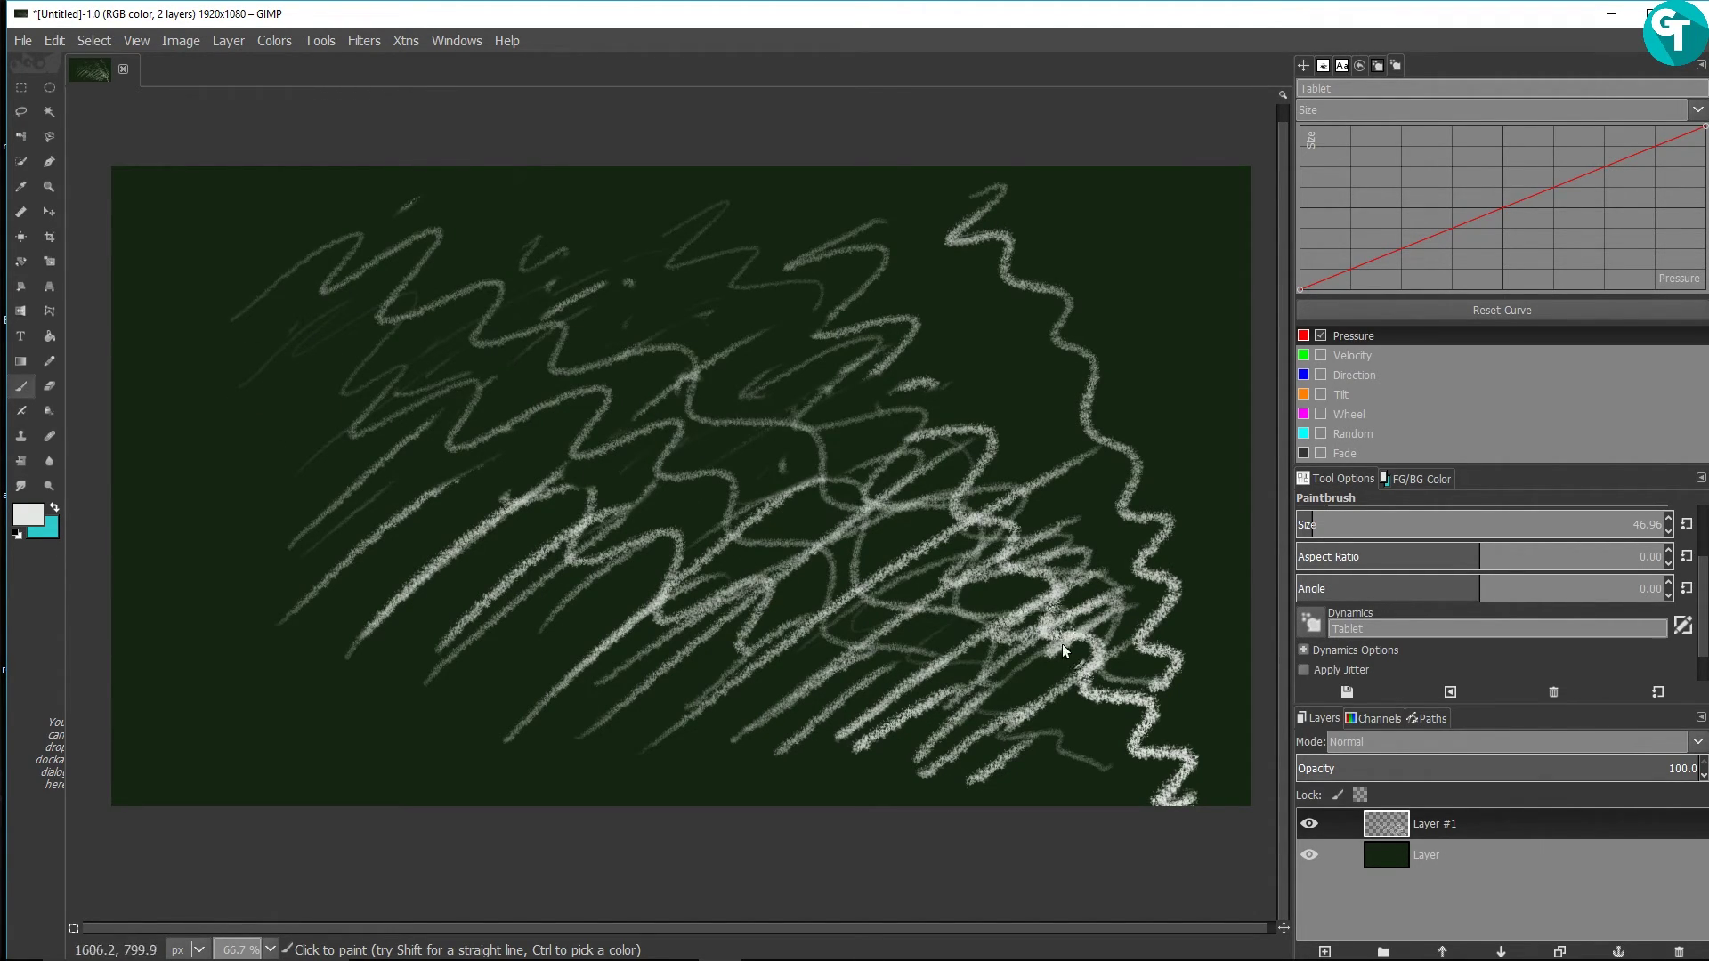
{"action": "left_click", "coordinate": [1316, 627]}
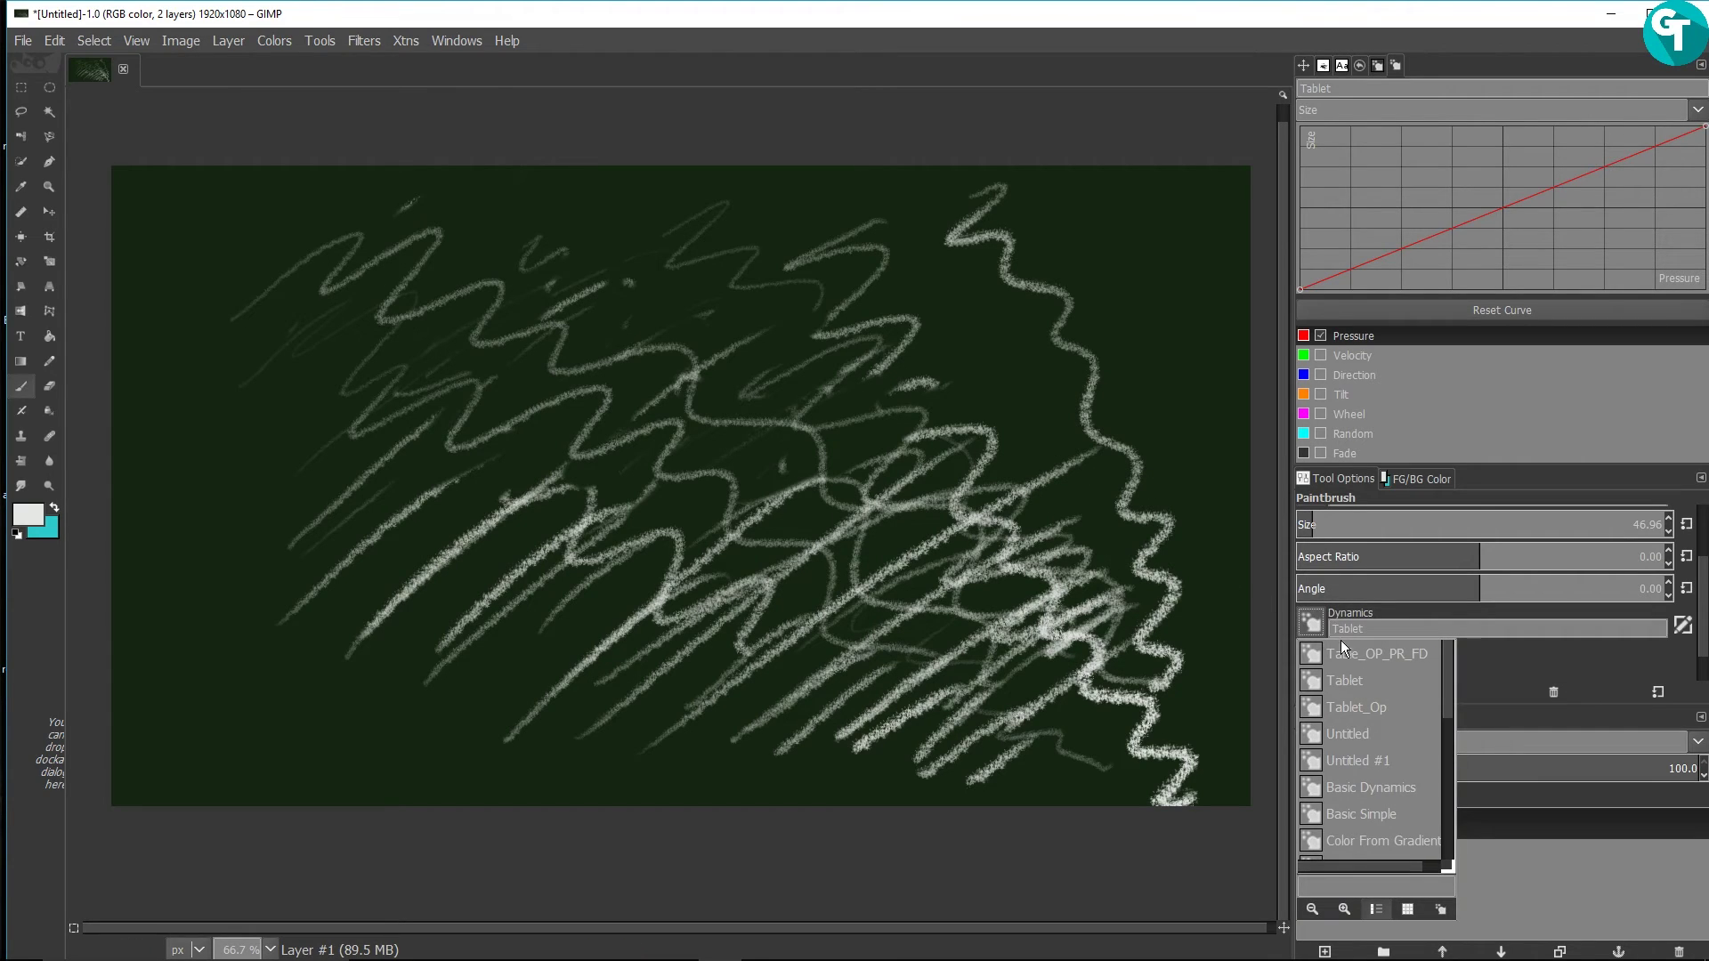
{"action": "left_click", "coordinate": [1346, 661]}
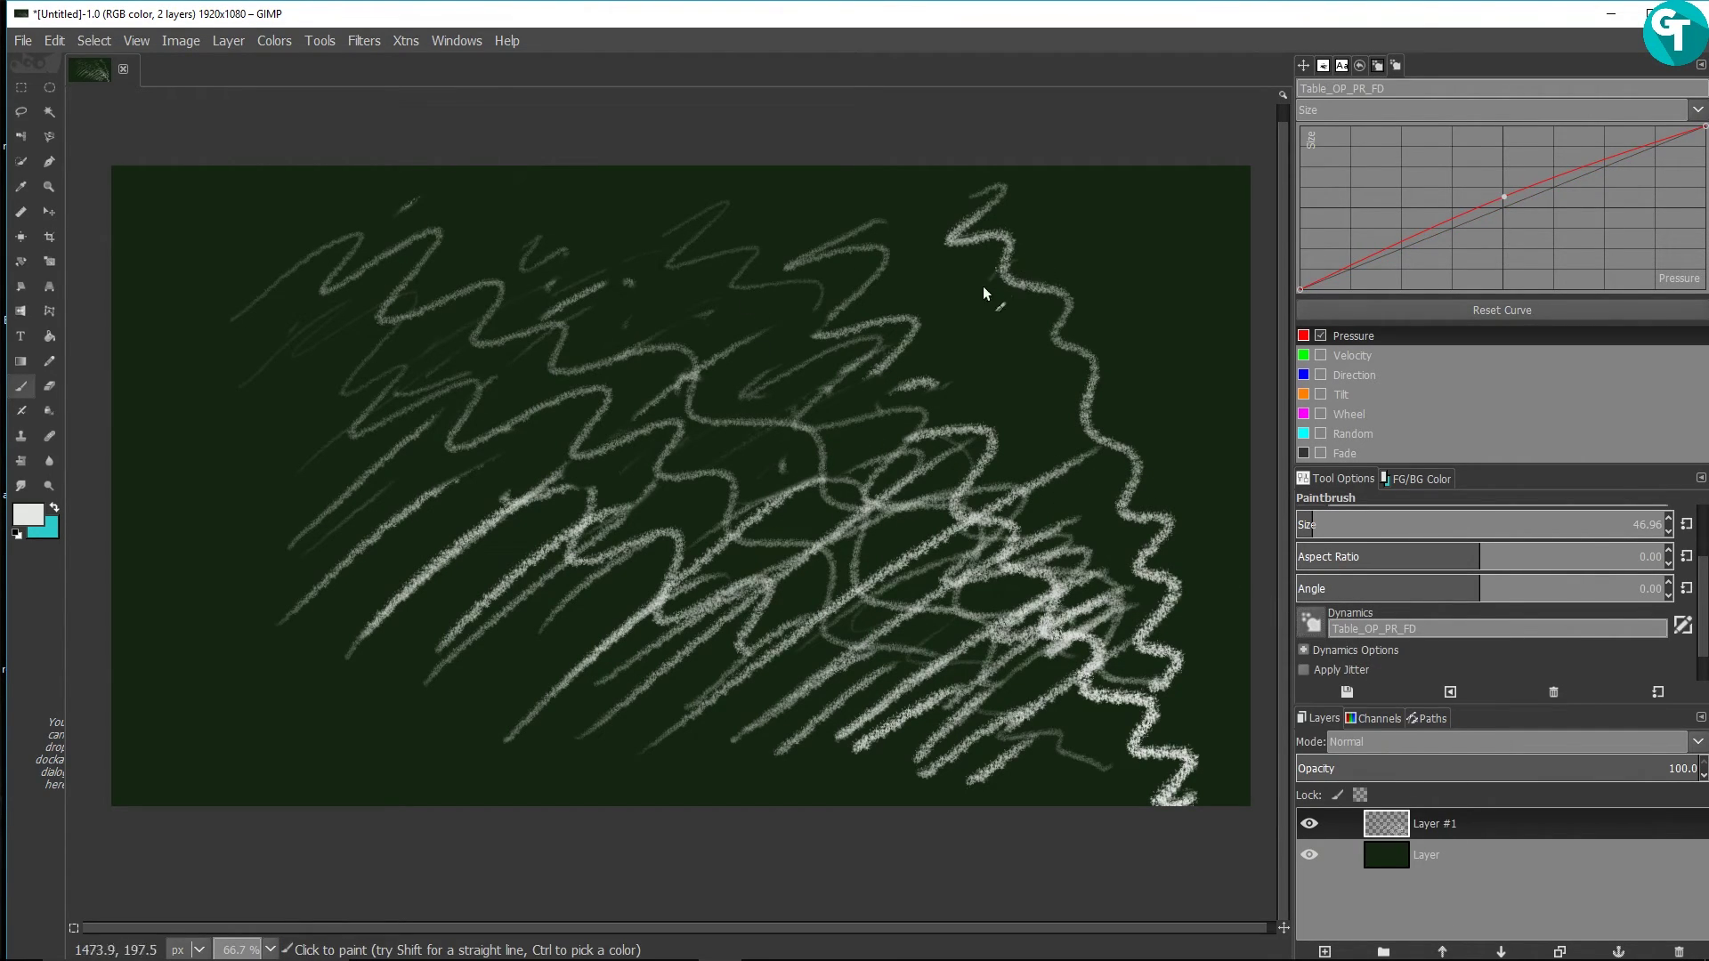
{"action": "mouse_move", "coordinate": [1108, 406]}
{"action": "left_mouse_down"}
{"action": "mouse_move", "coordinate": [1188, 696]}
{"action": "mouse_move", "coordinate": [1052, 732]}
{"action": "mouse_move", "coordinate": [625, 340]}
{"action": "mouse_move", "coordinate": [198, 354]}
{"action": "left_mouse_up"}
{"action": "mouse_move", "coordinate": [224, 289]}
{"action": "left_mouse_down"}
{"action": "mouse_move", "coordinate": [578, 430]}
{"action": "mouse_move", "coordinate": [899, 673]}
{"action": "mouse_move", "coordinate": [1042, 623]}
{"action": "left_mouse_up"}
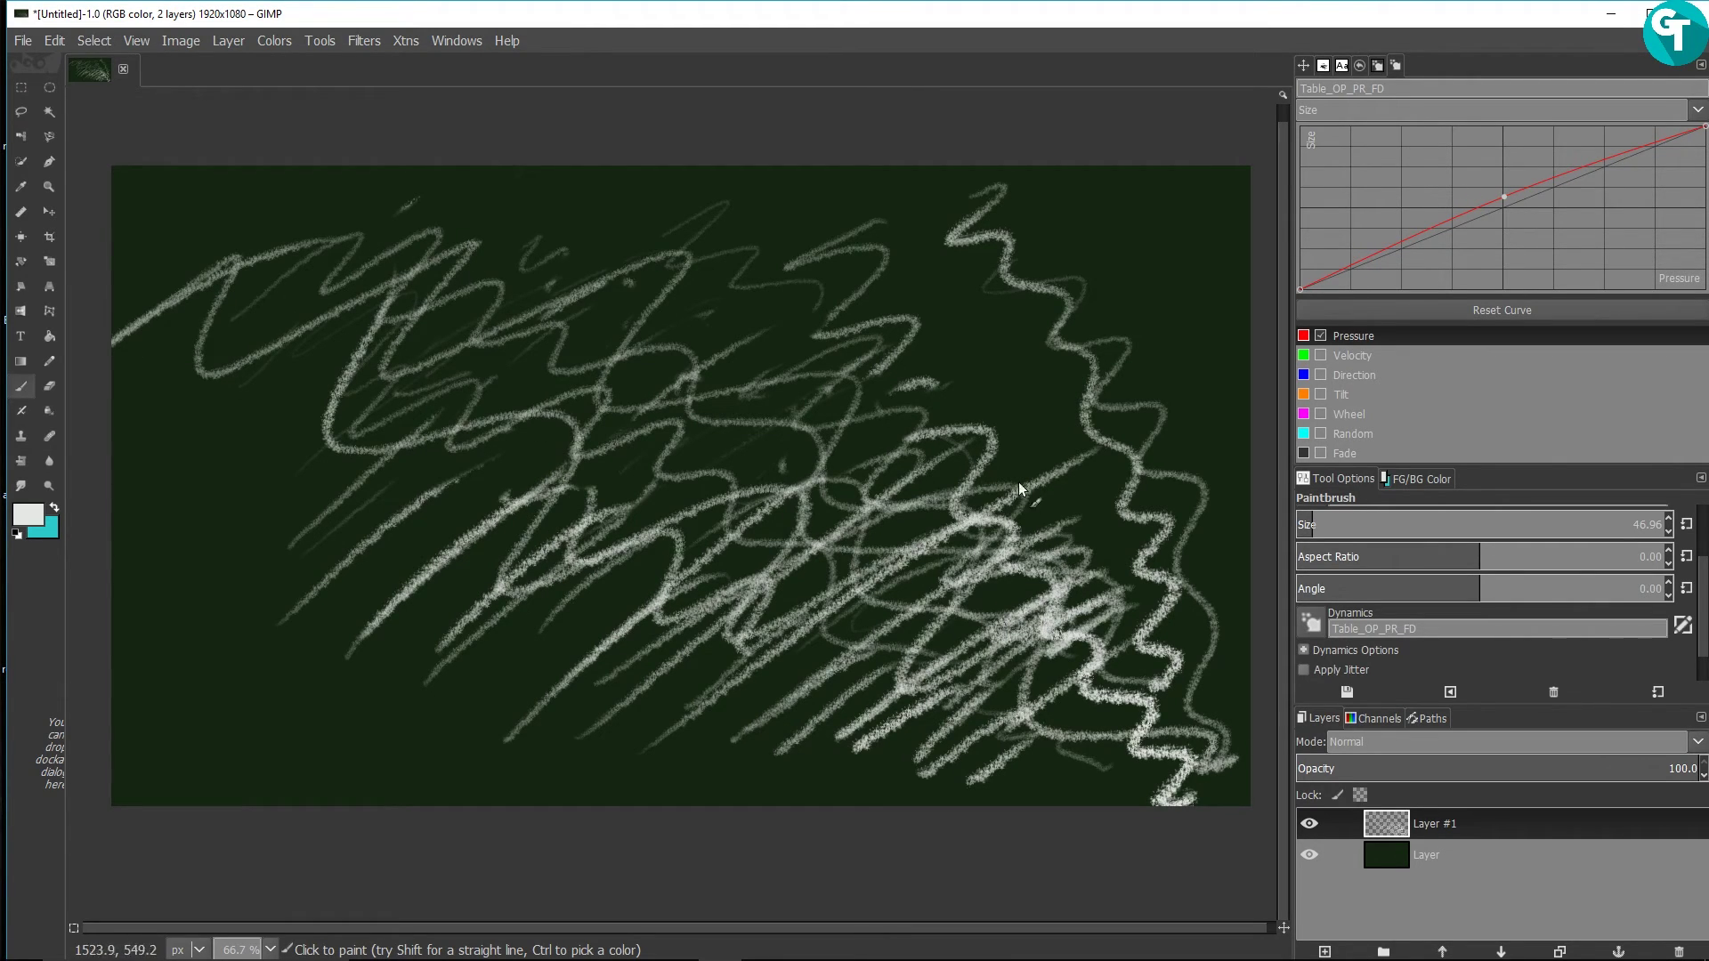
Step: Return to the paint dynamics list and delete the Untitled #1 and Untitled presets from disk
{"action": "left_click", "coordinate": [1700, 65]}
{"action": "left_click", "coordinate": [1557, 127]}
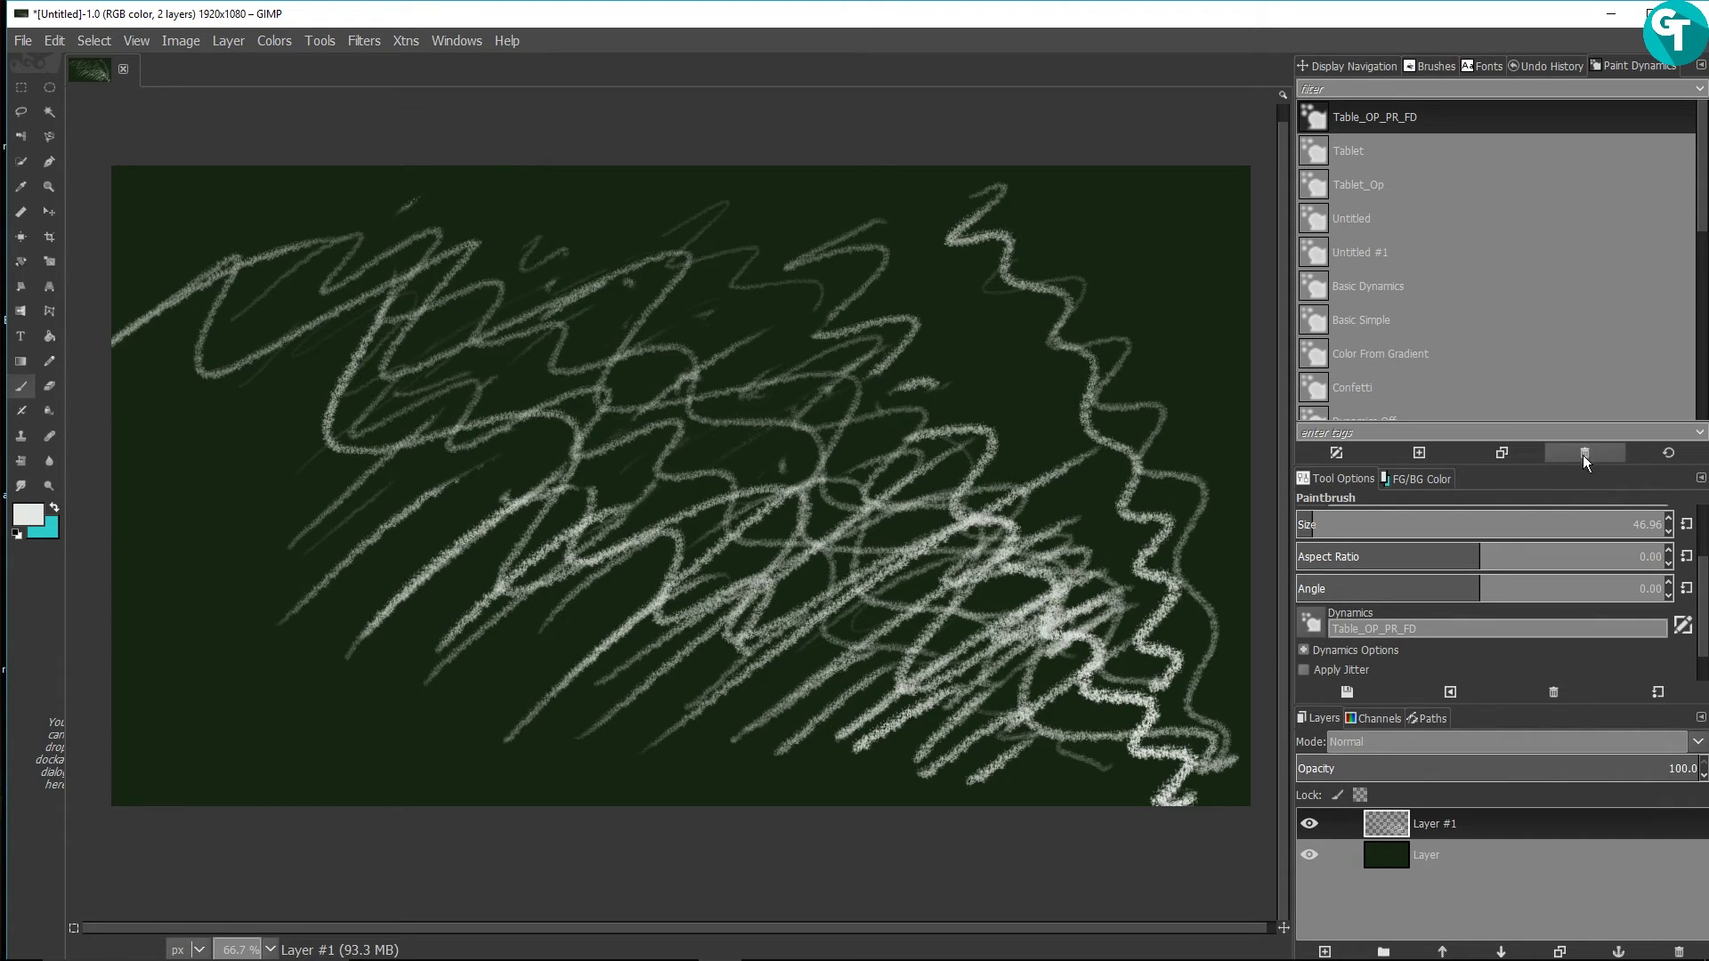
{"action": "left_click", "coordinate": [1388, 256]}
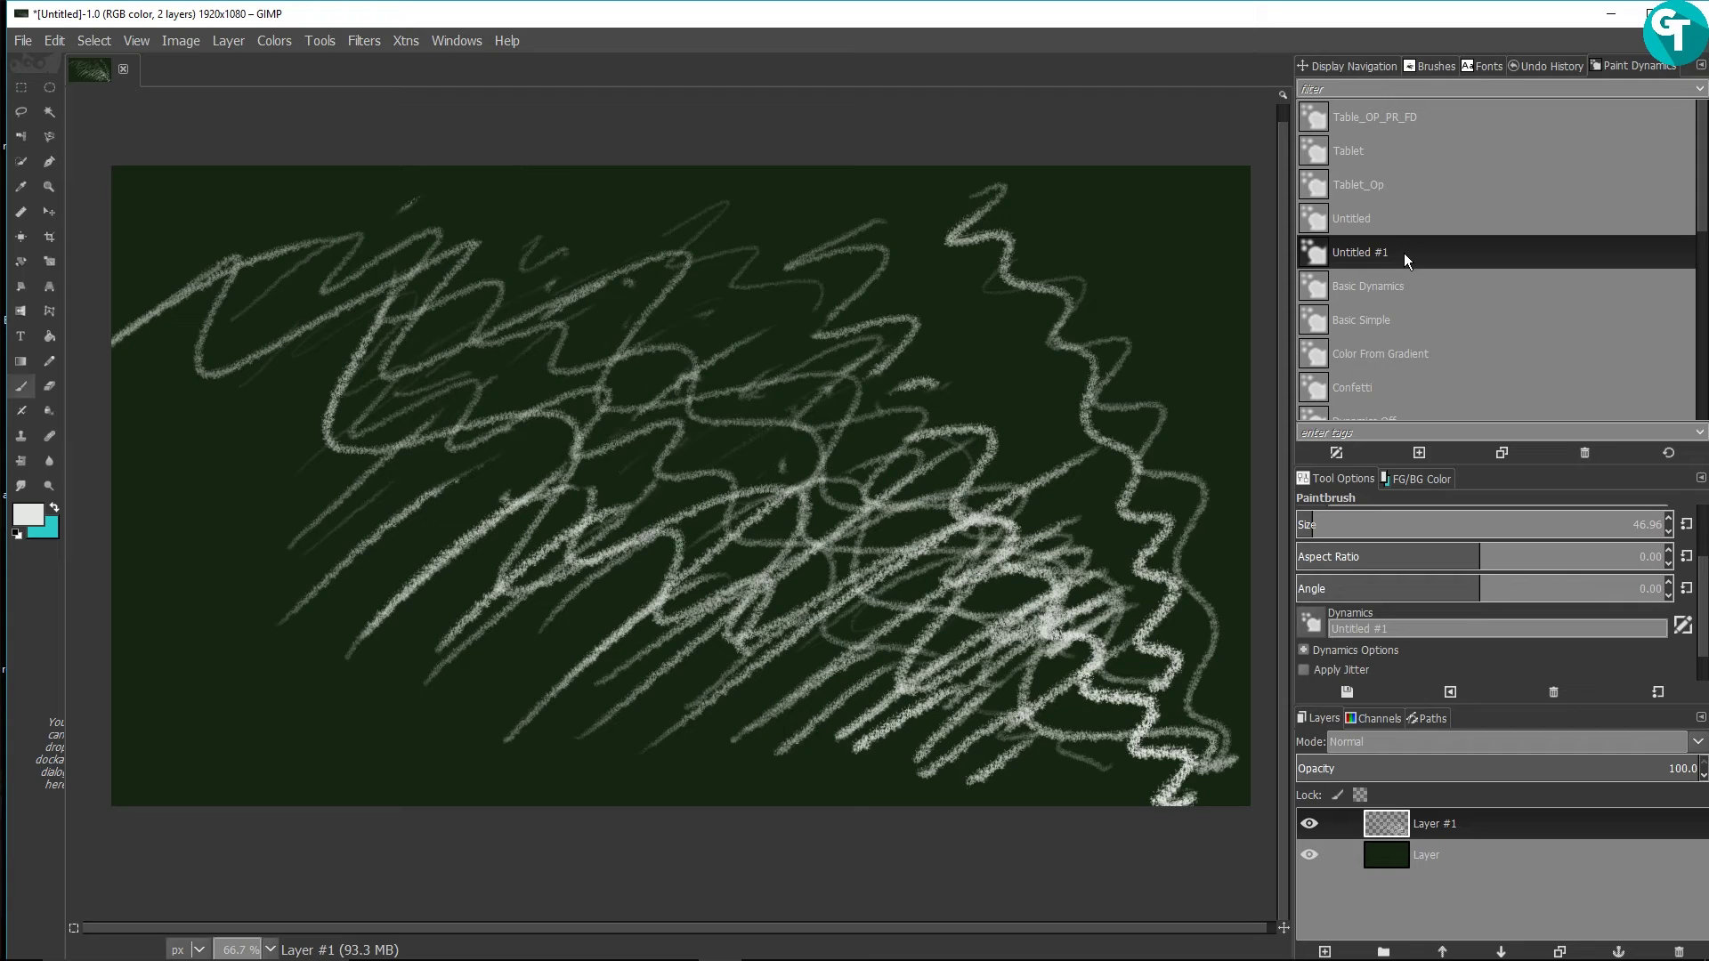
{"action": "left_click", "coordinate": [1585, 454]}
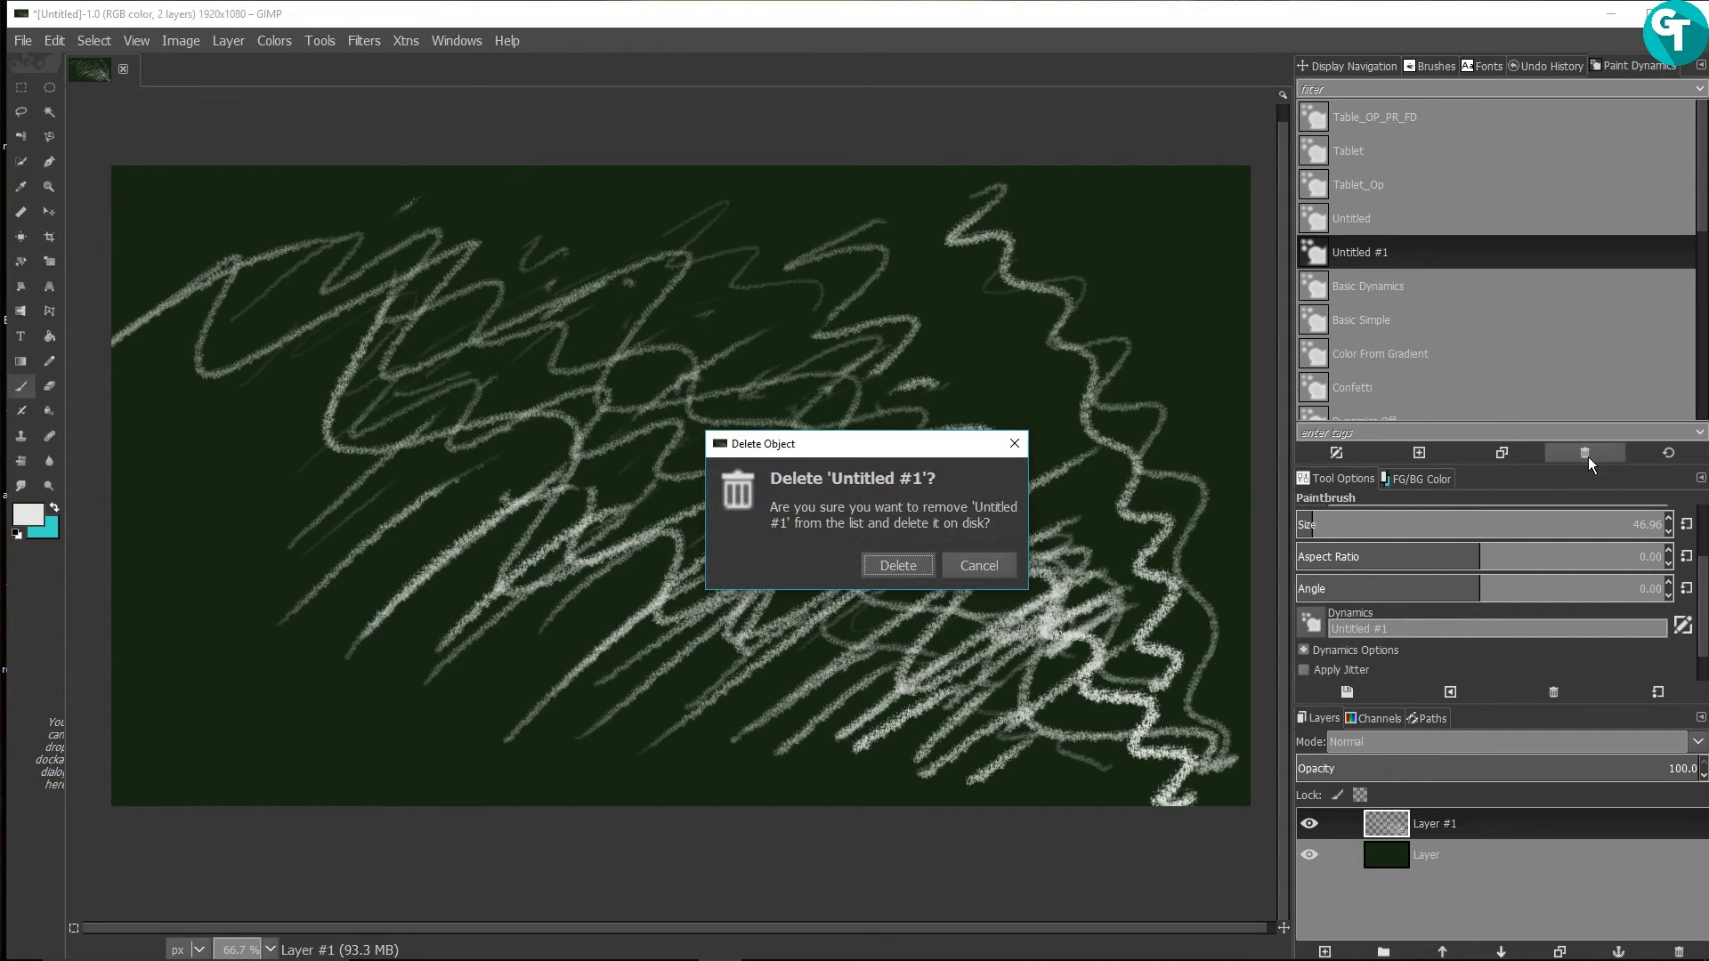
{"action": "left_click", "coordinate": [897, 565]}
{"action": "left_click", "coordinate": [1370, 222]}
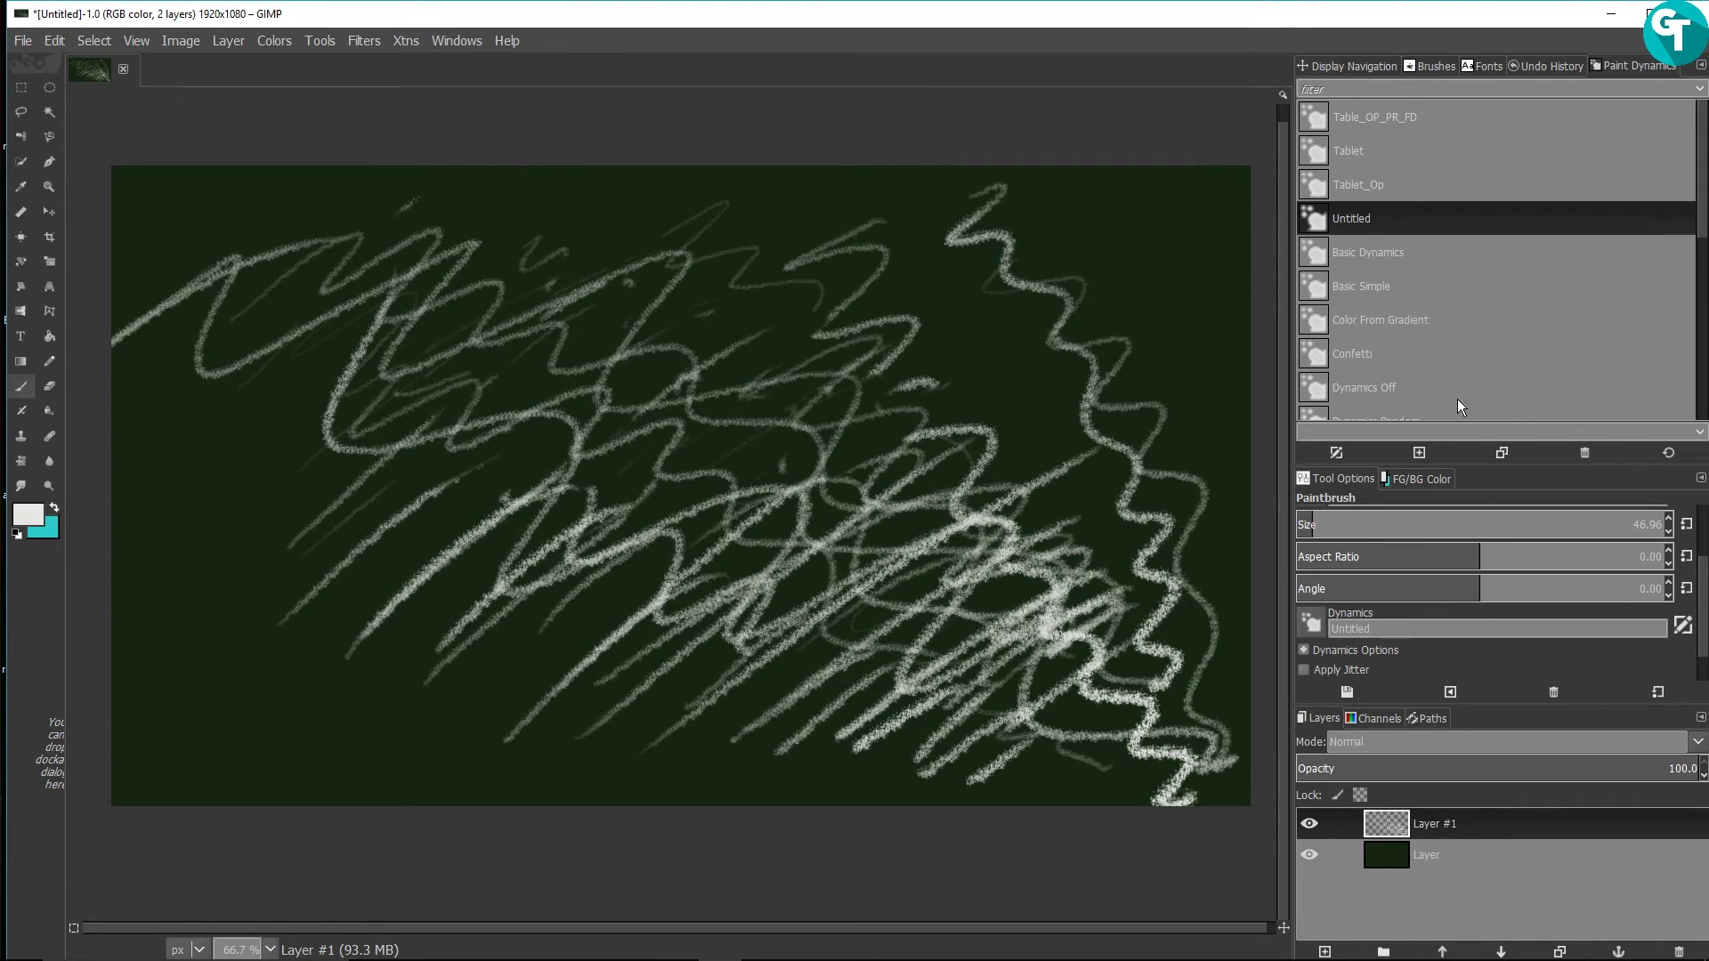
{"action": "left_click", "coordinate": [1585, 453]}
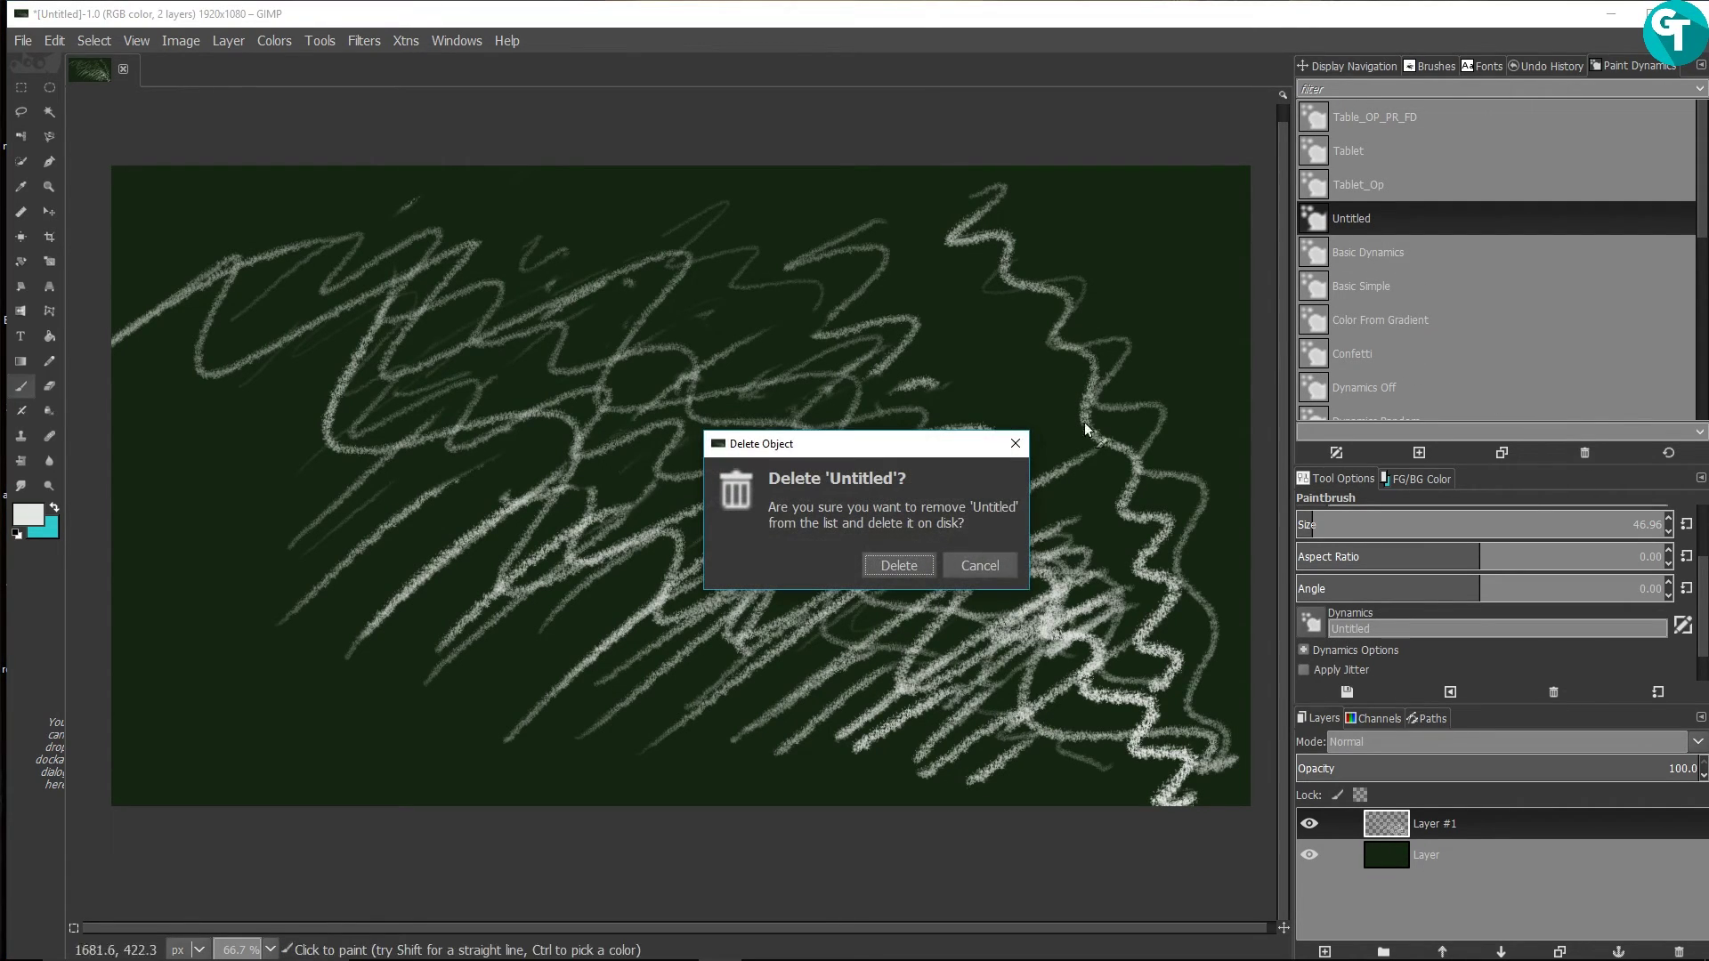
{"action": "left_click", "coordinate": [897, 565]}
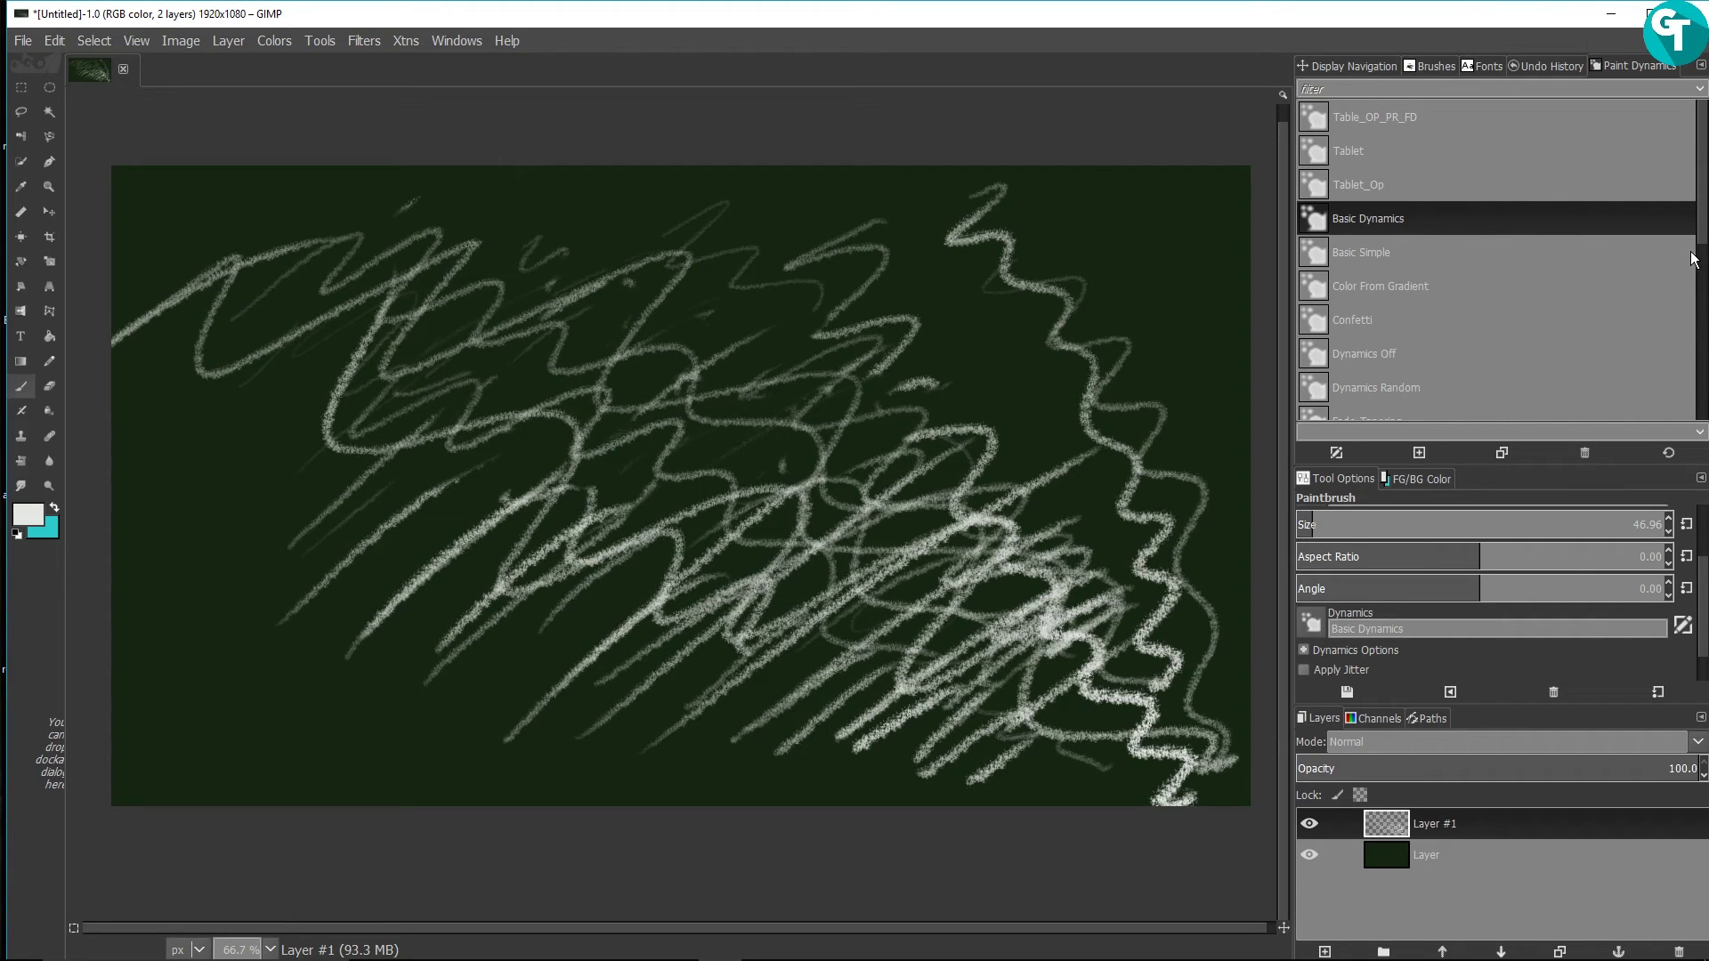
Step: Activate the Table_OP_PR_FD dynamics and delete the scribbled Layer #1
{"action": "mouse_move", "coordinate": [1701, 252]}
{"action": "left_mouse_down"}
{"action": "mouse_move", "coordinate": [1635, 434]}
{"action": "mouse_move", "coordinate": [1695, 312]}
{"action": "mouse_move", "coordinate": [1705, 242]}
{"action": "left_mouse_up"}
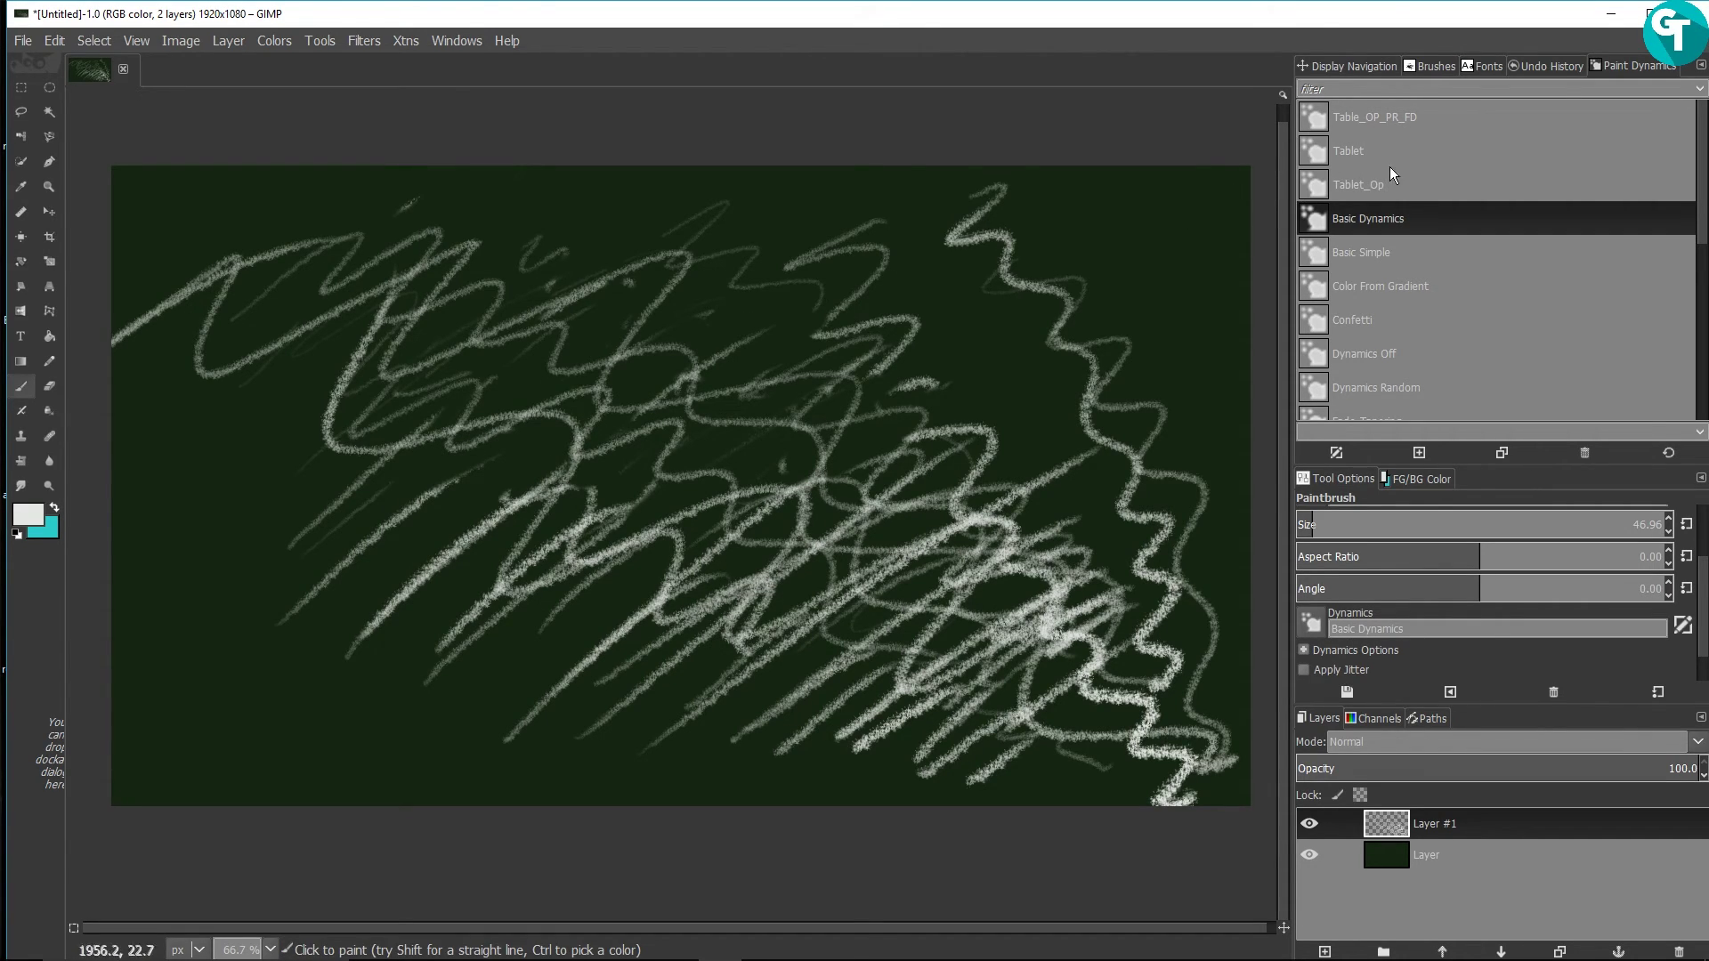
{"action": "left_click", "coordinate": [1412, 116]}
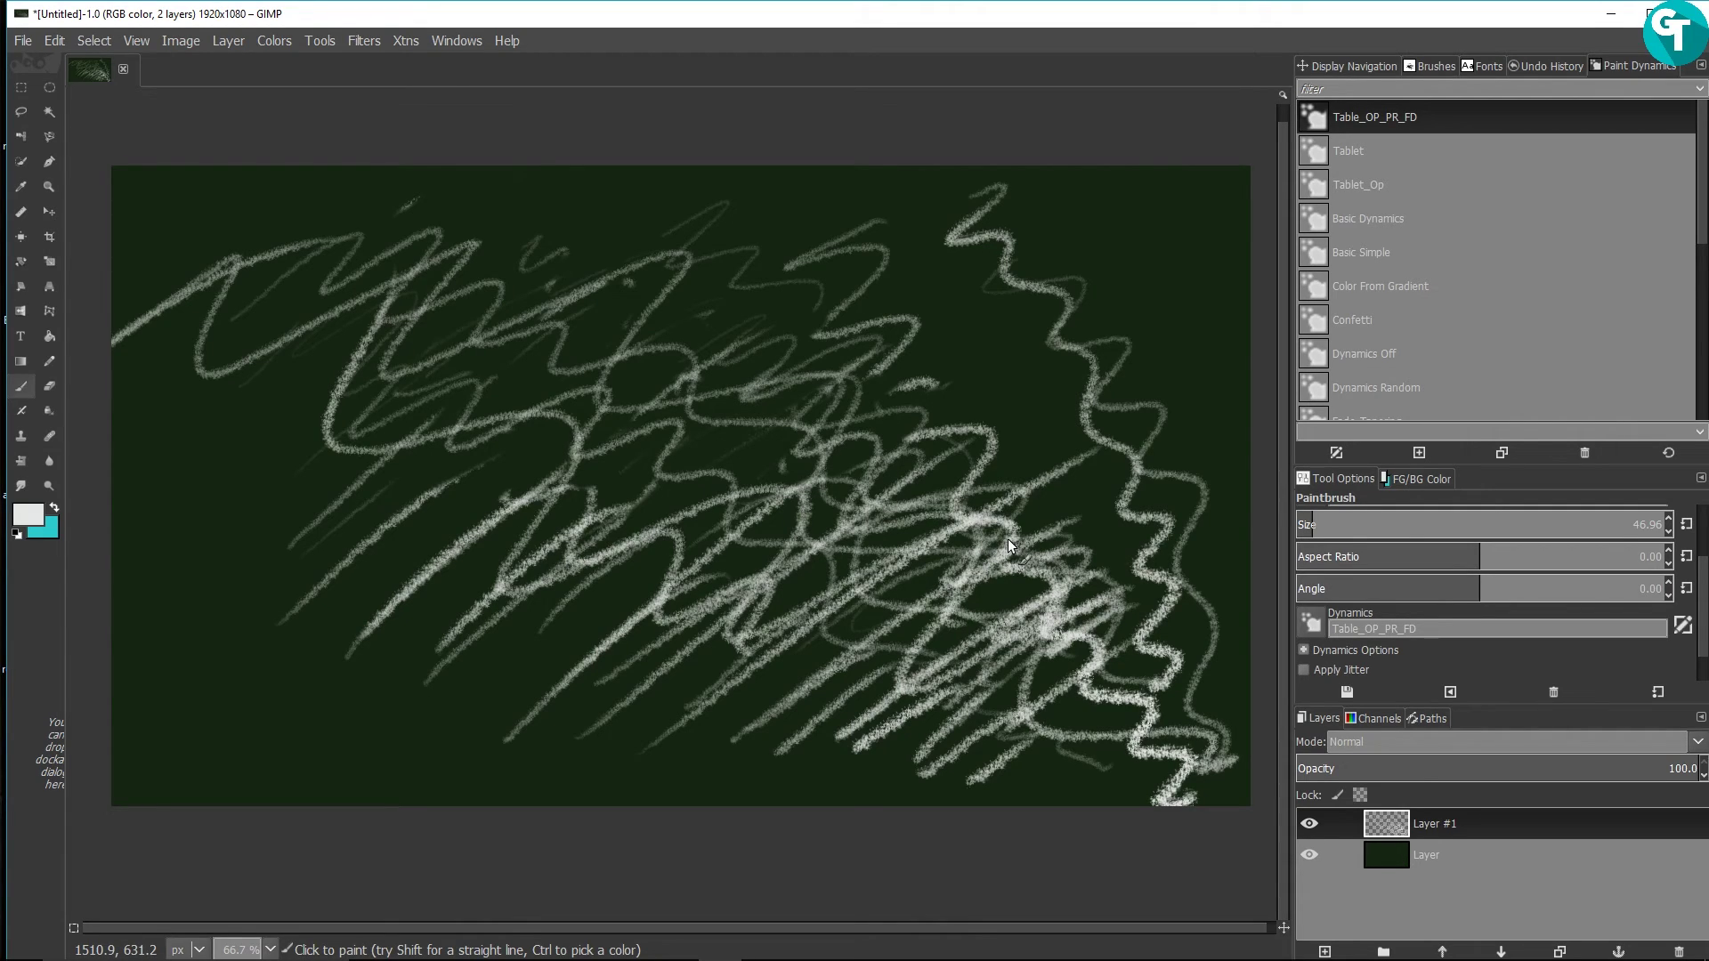
{"action": "key", "text": "Delete"}
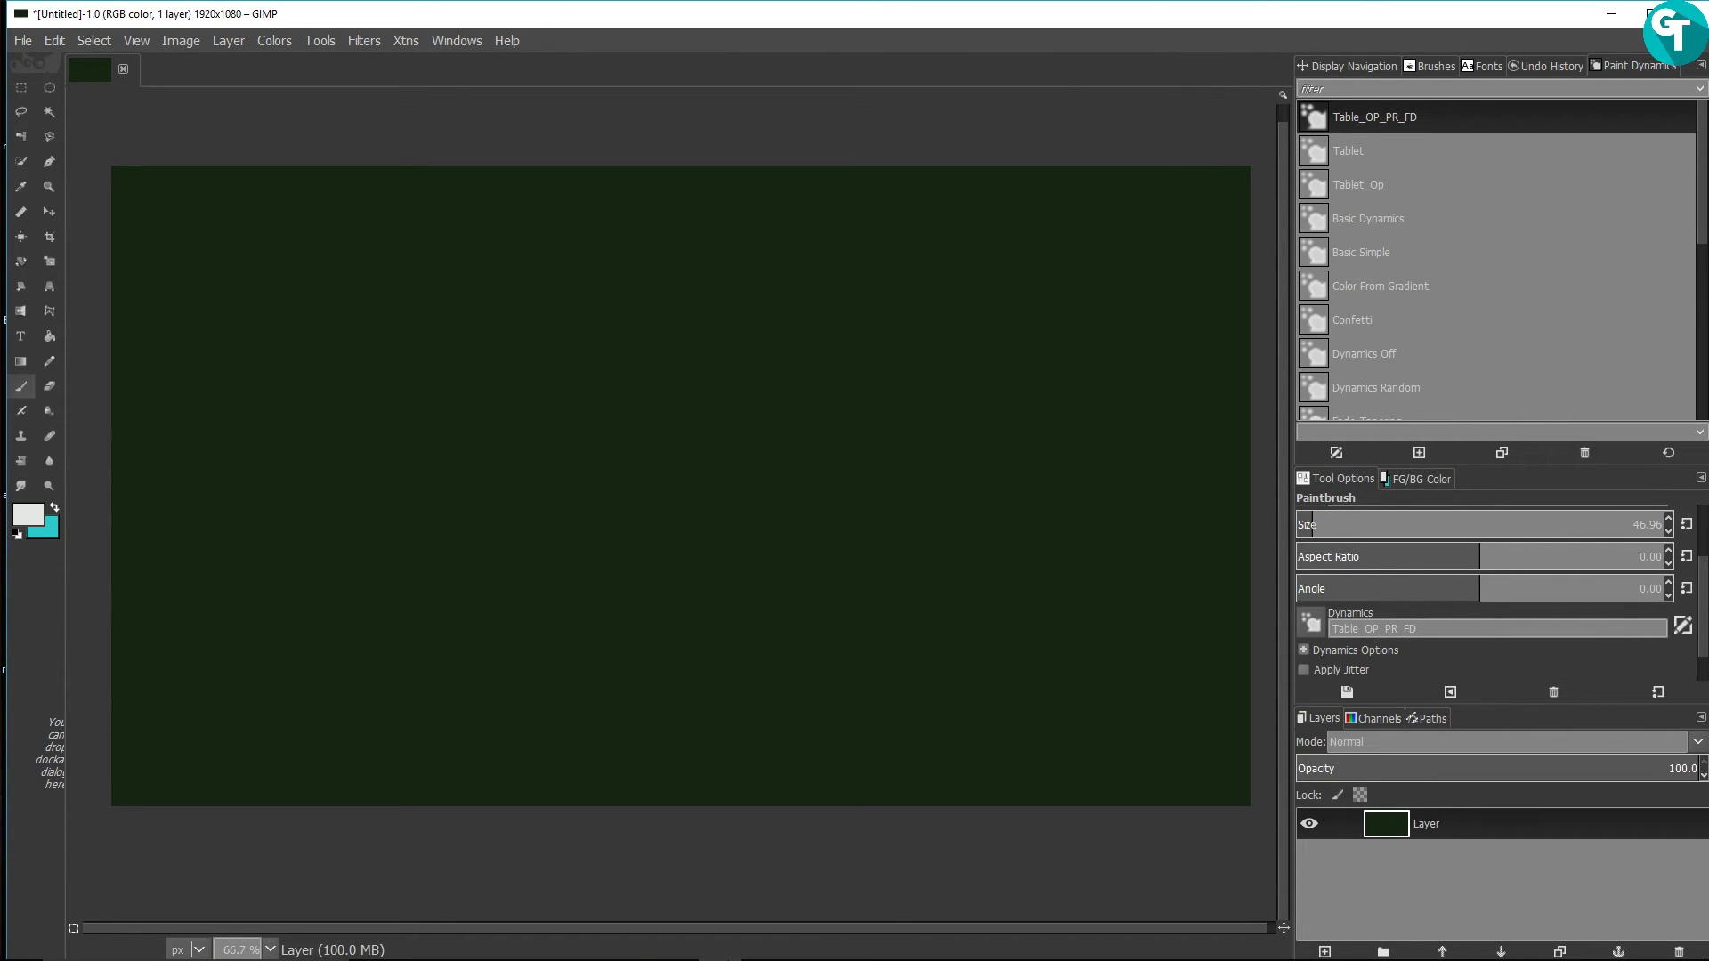
Step: Check the gimp-2.8 ExpressKeys in Wacom Tablet Properties, and add a new 1920 × 1080 px transparent layer in GIMP
{"action": "left_click", "coordinate": [602, 949]}
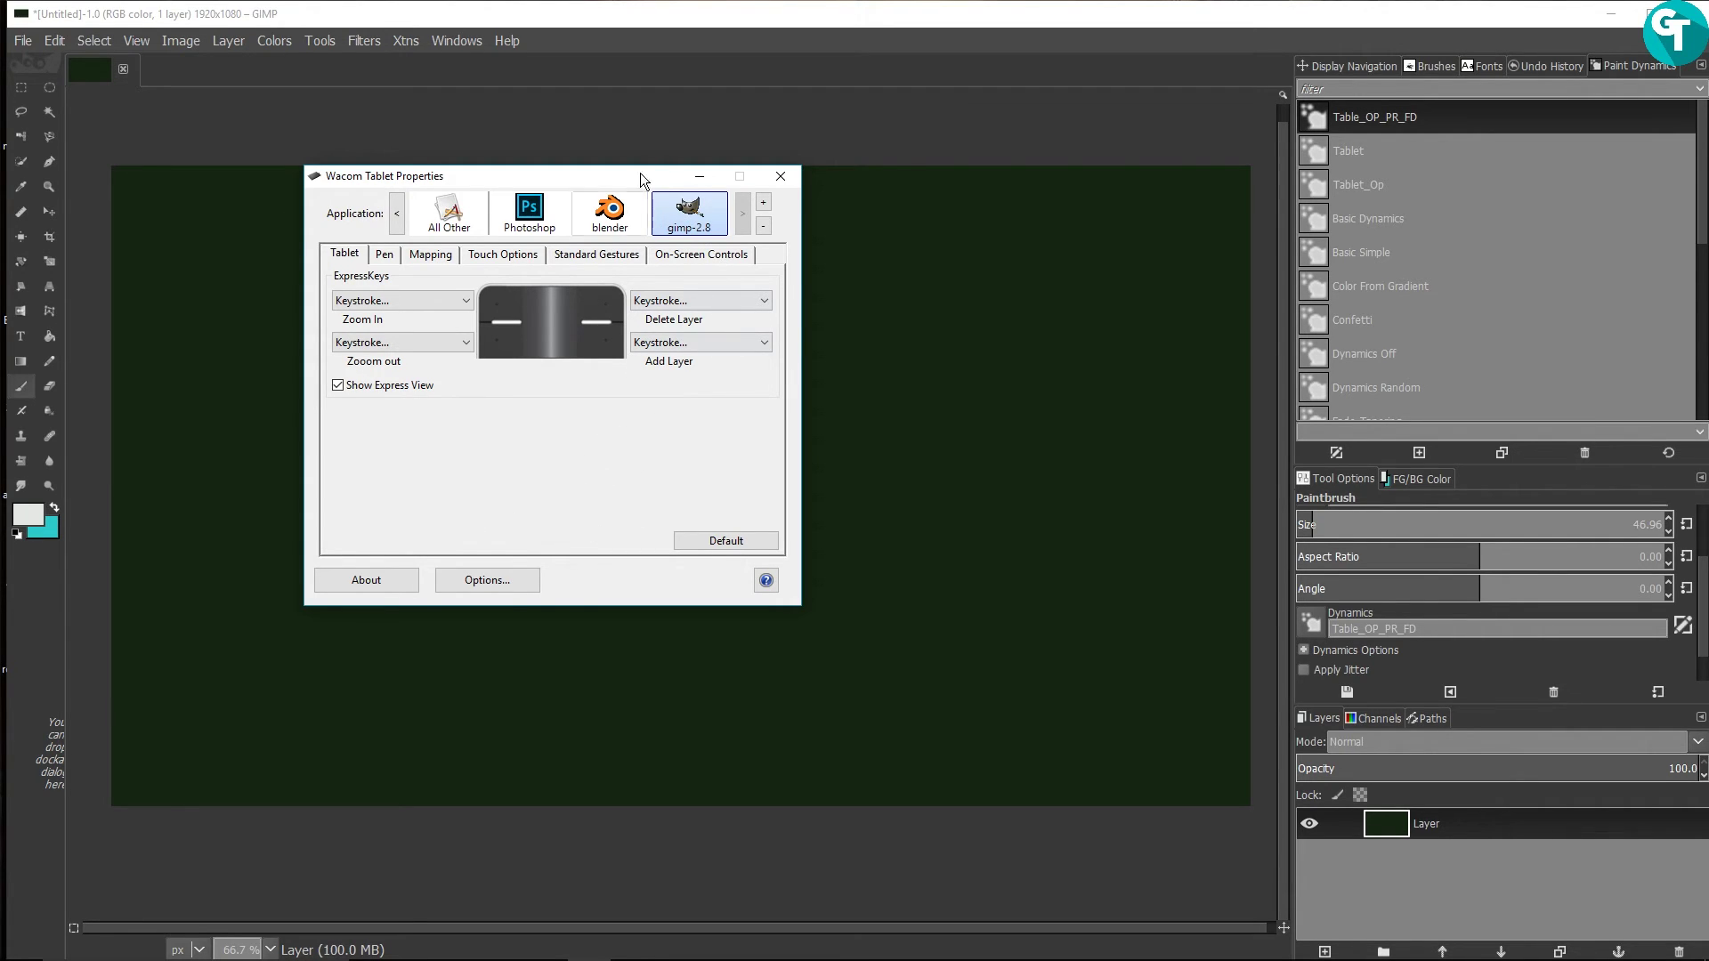
{"action": "left_click", "coordinate": [701, 176]}
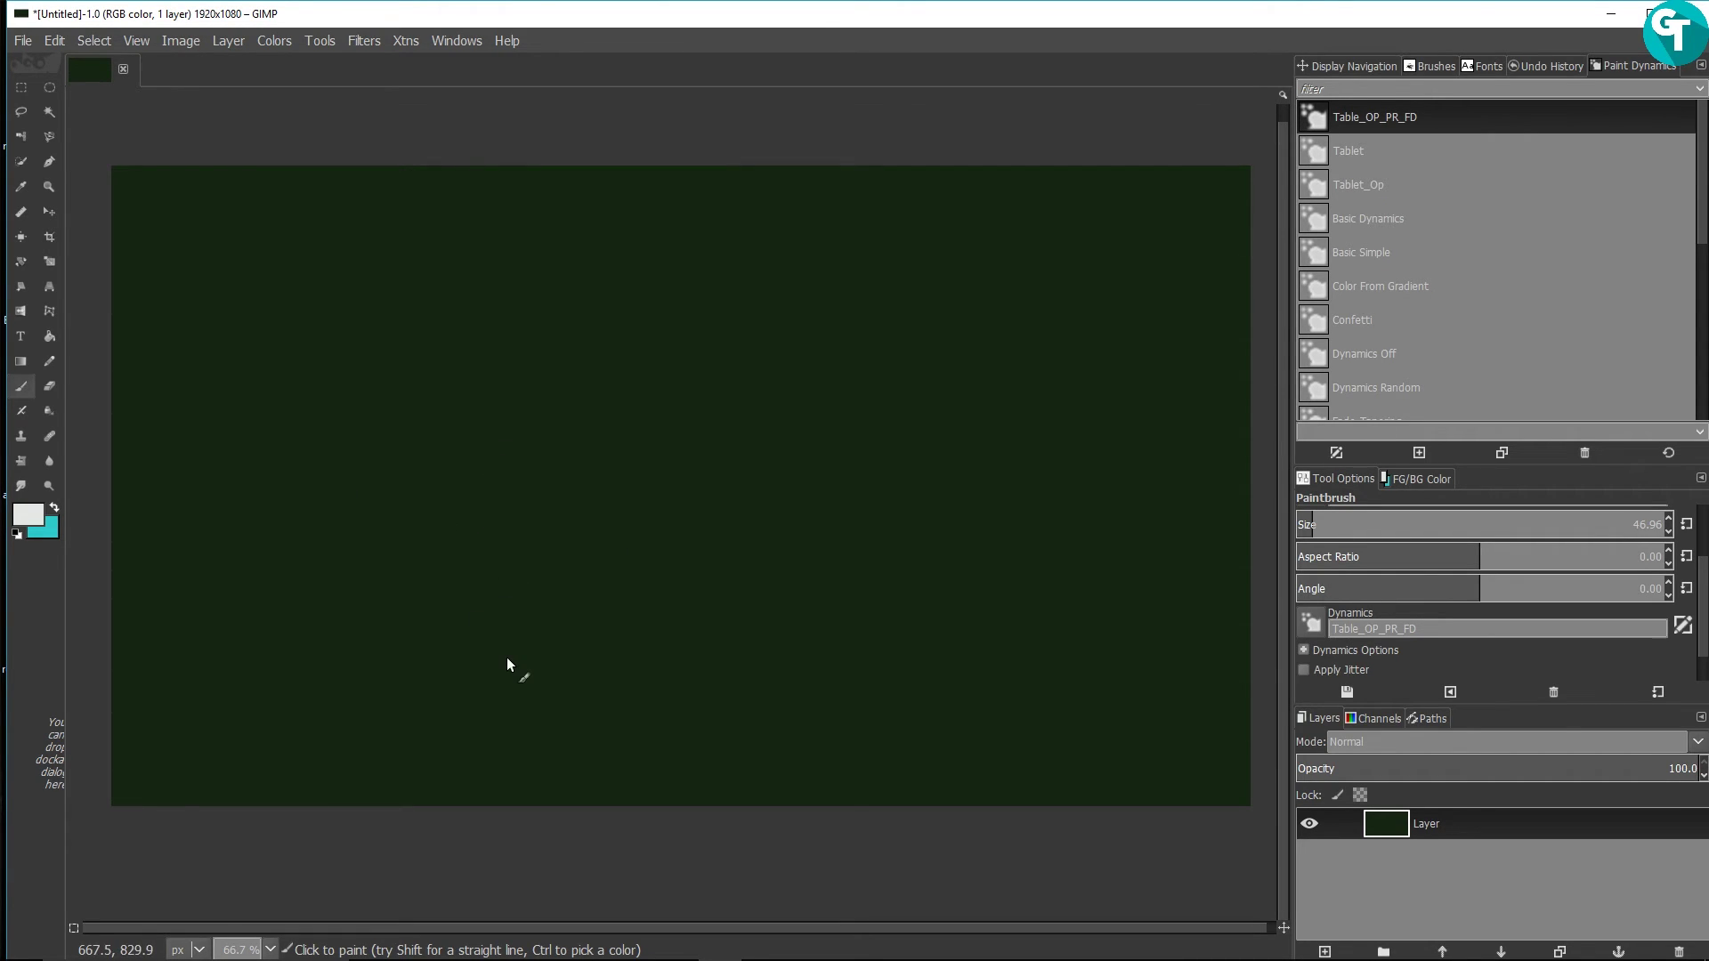
{"action": "key", "text": "ctrl+shift+n"}
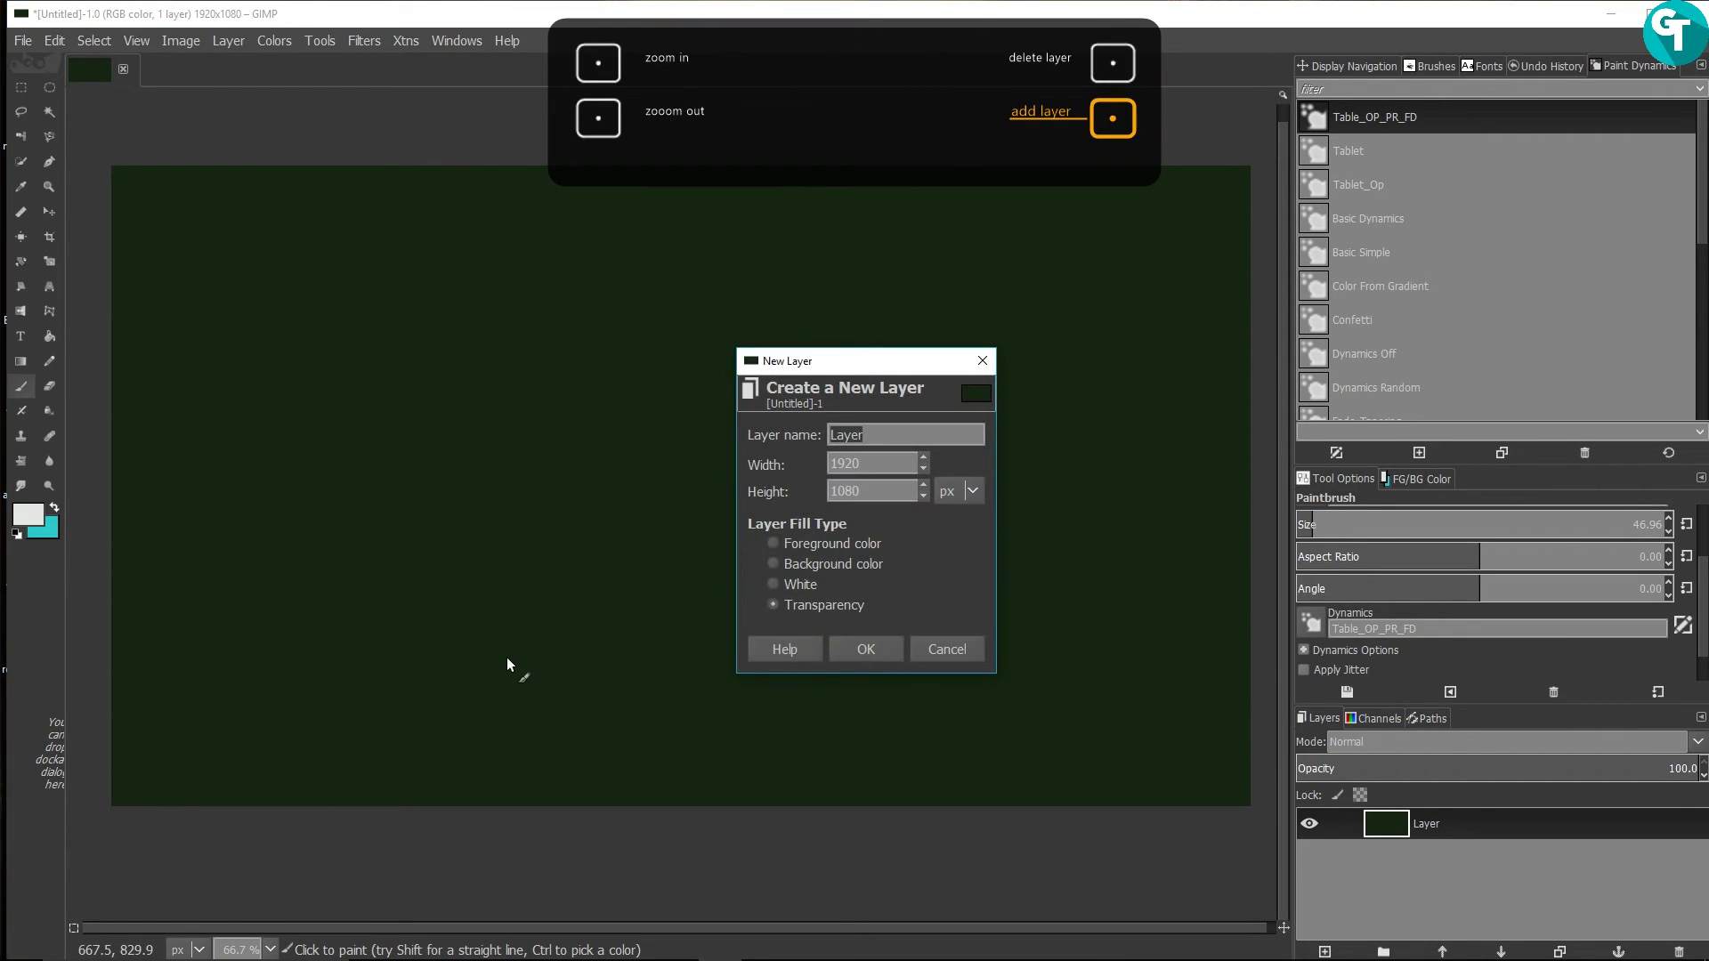
{"action": "left_click", "coordinate": [865, 649]}
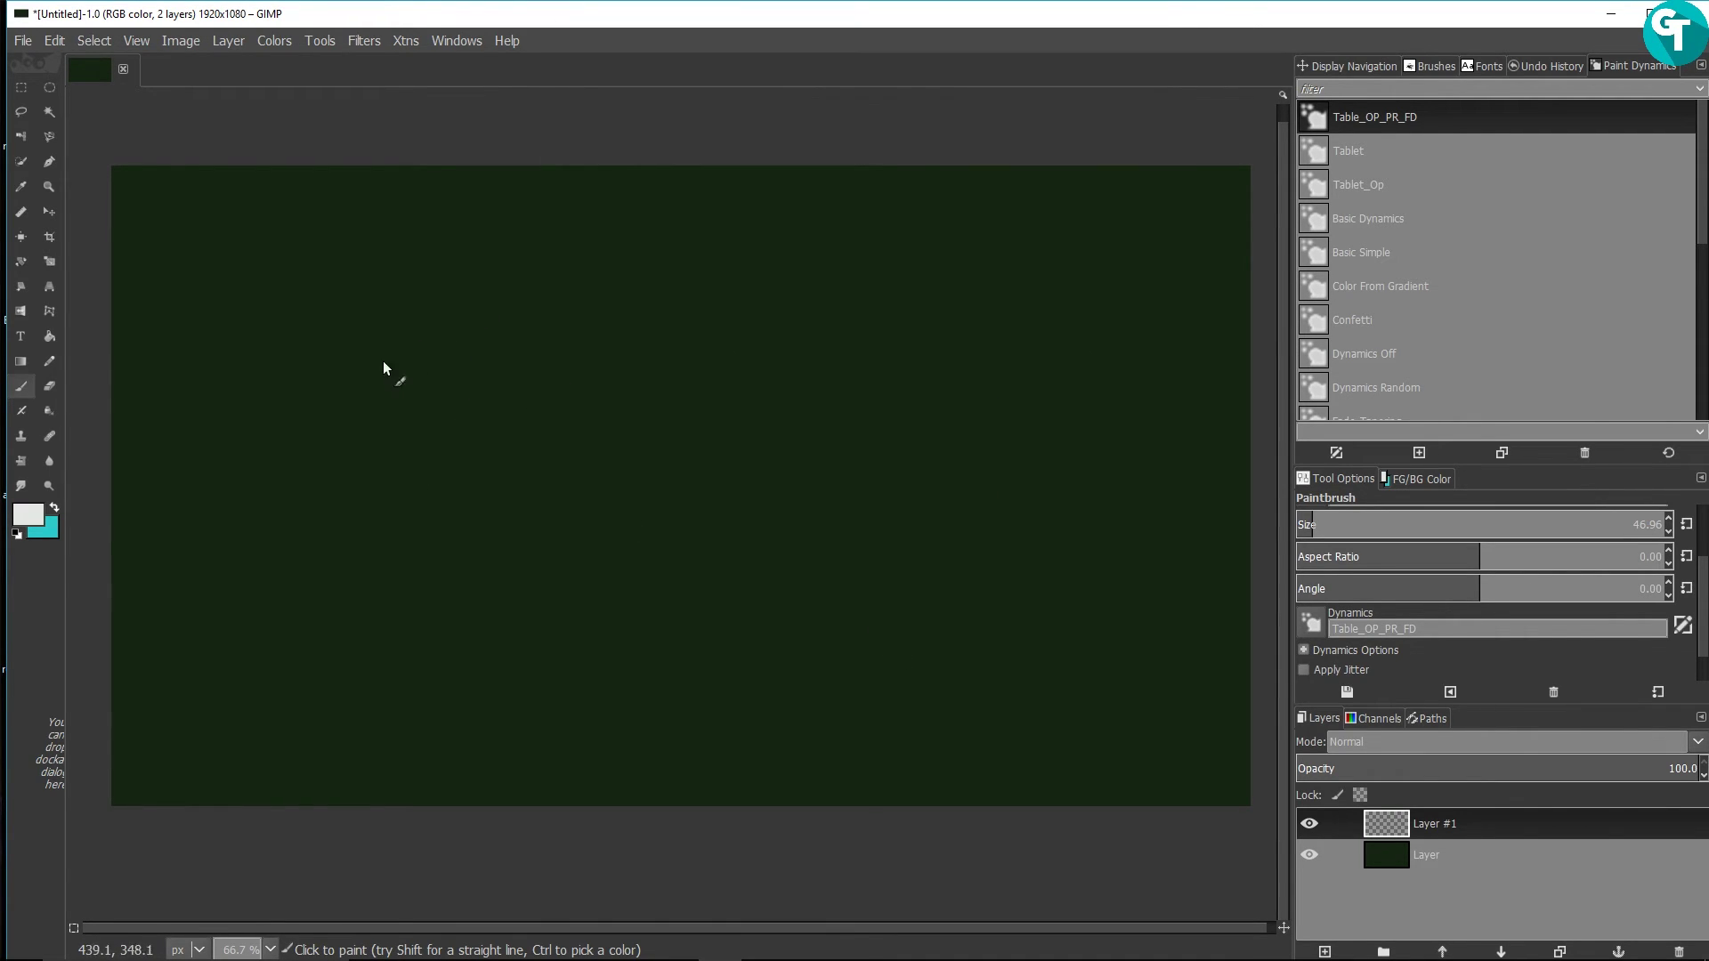
Step: Paint overlapping zigzags with varying pressure diagonally down across the new layer, plus a small looped scribble near the upper middle
{"action": "mouse_move", "coordinate": [566, 443]}
{"action": "left_mouse_down"}
{"action": "mouse_move", "coordinate": [692, 521]}
{"action": "mouse_move", "coordinate": [940, 612]}
{"action": "left_mouse_up"}
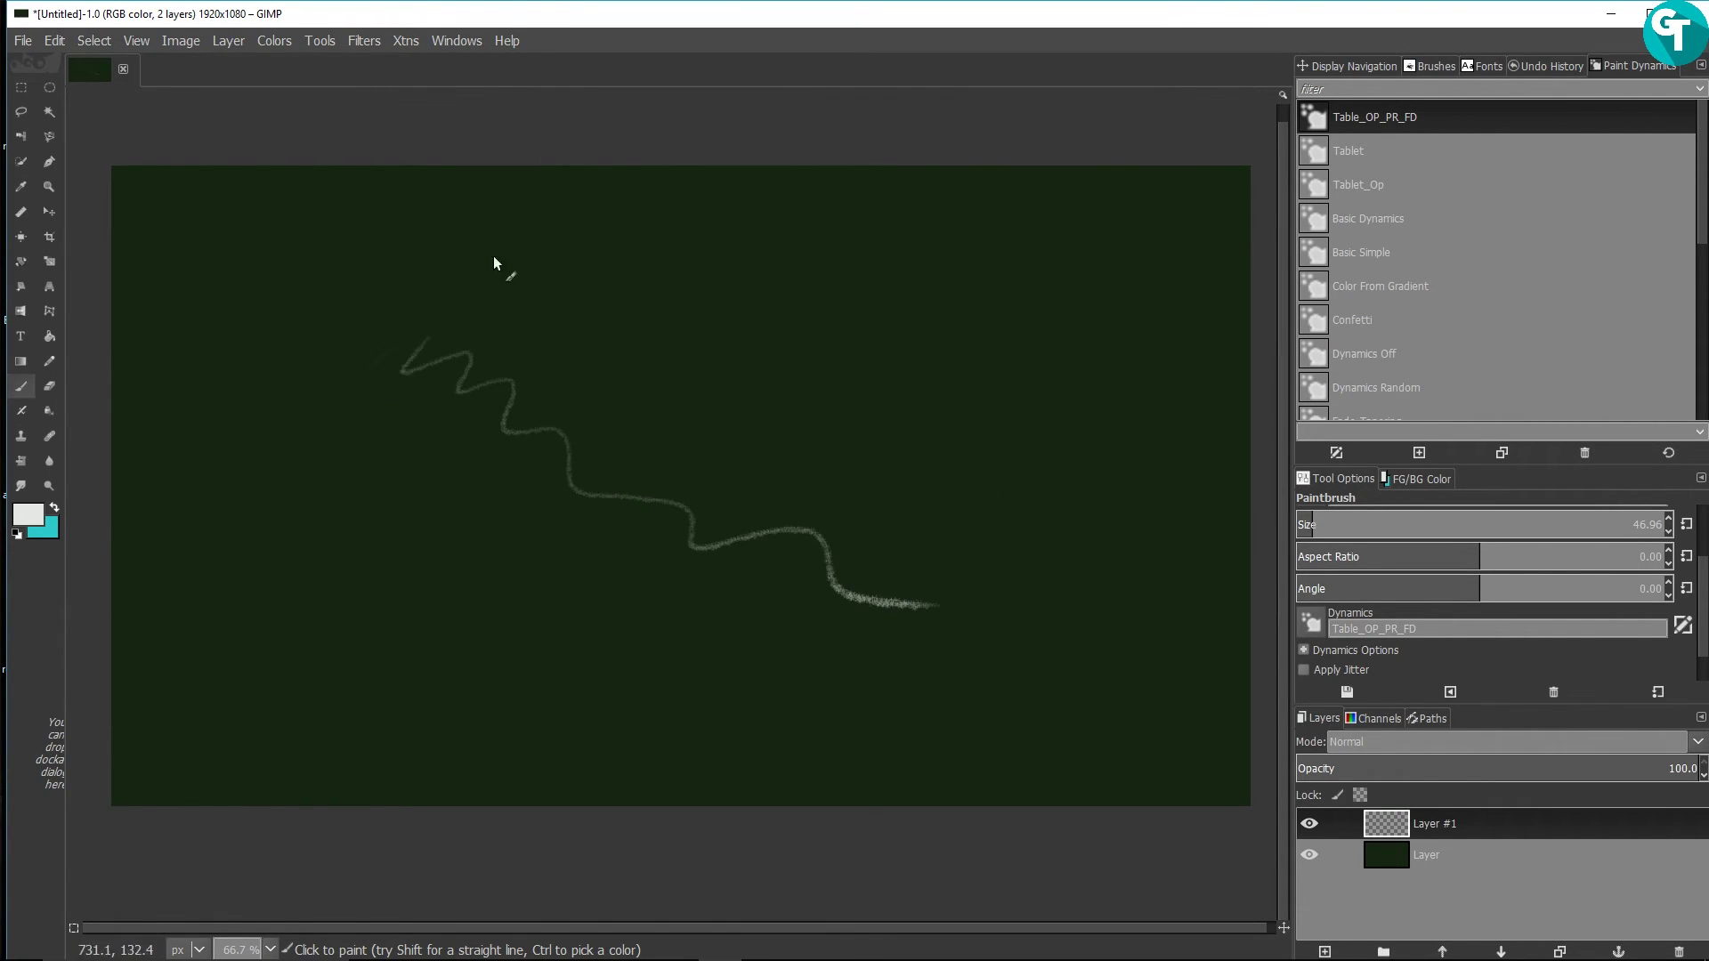
{"action": "mouse_move", "coordinate": [456, 270]}
{"action": "left_mouse_down"}
{"action": "mouse_move", "coordinate": [545, 277]}
{"action": "mouse_move", "coordinate": [908, 466]}
{"action": "mouse_move", "coordinate": [1118, 601]}
{"action": "left_mouse_up"}
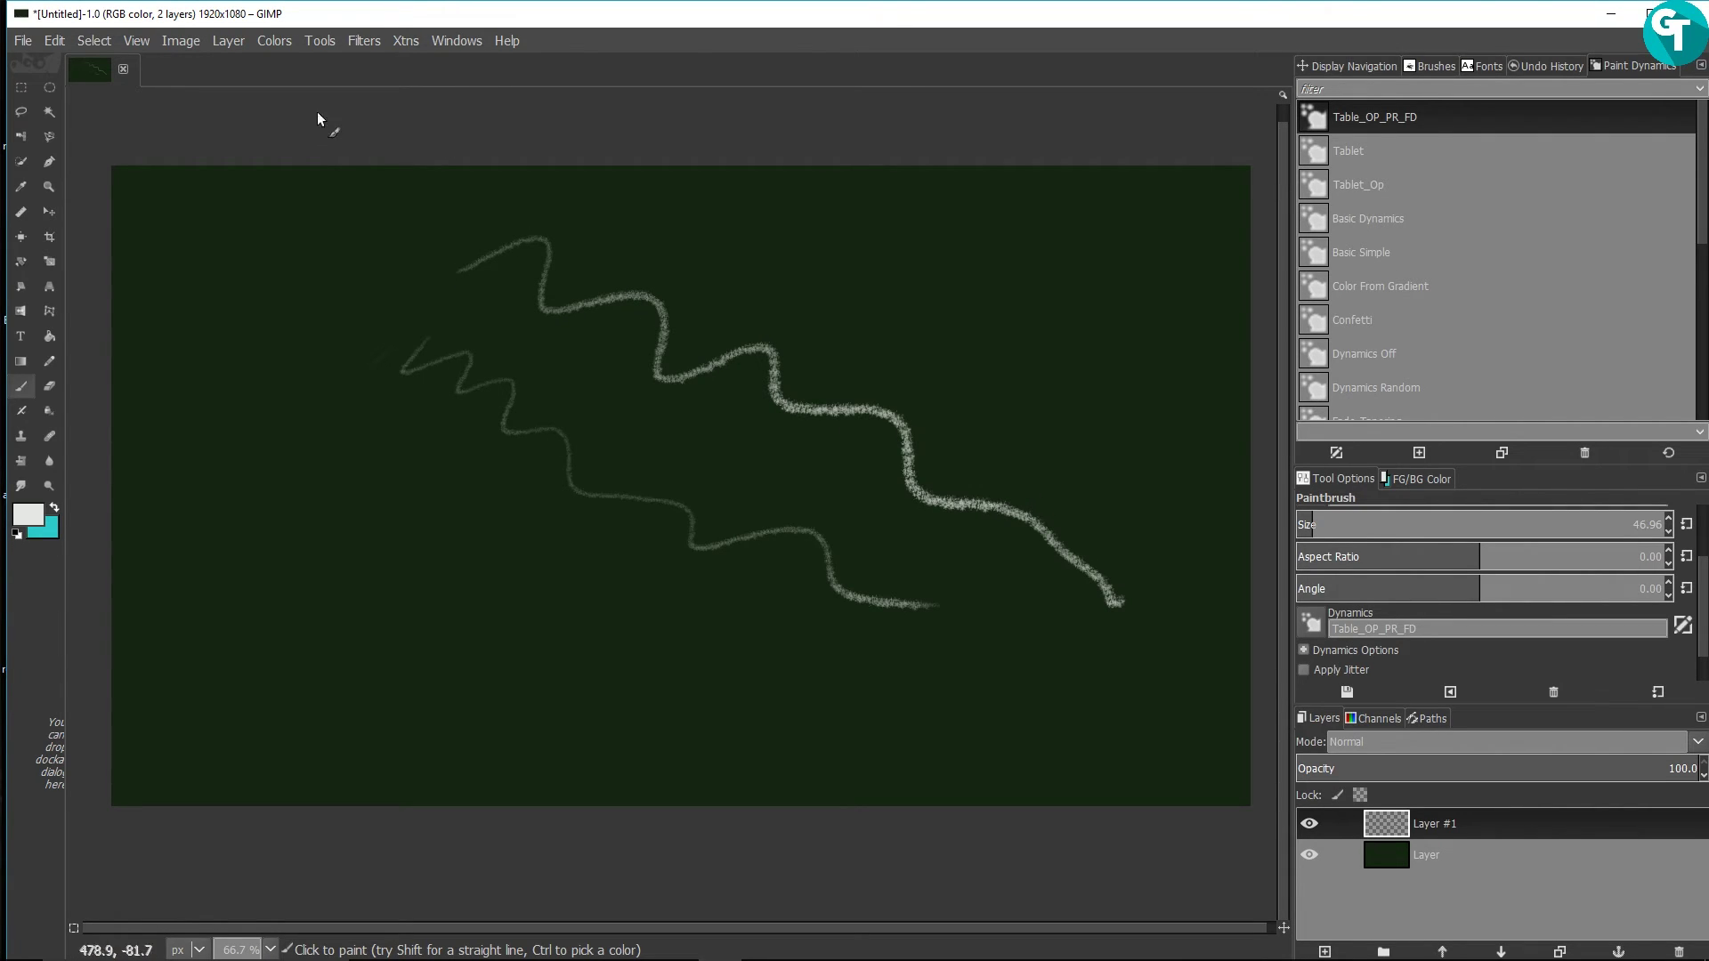
{"action": "mouse_move", "coordinate": [496, 384]}
{"action": "left_mouse_down"}
{"action": "mouse_move", "coordinate": [741, 537]}
{"action": "mouse_move", "coordinate": [928, 579]}
{"action": "left_mouse_up"}
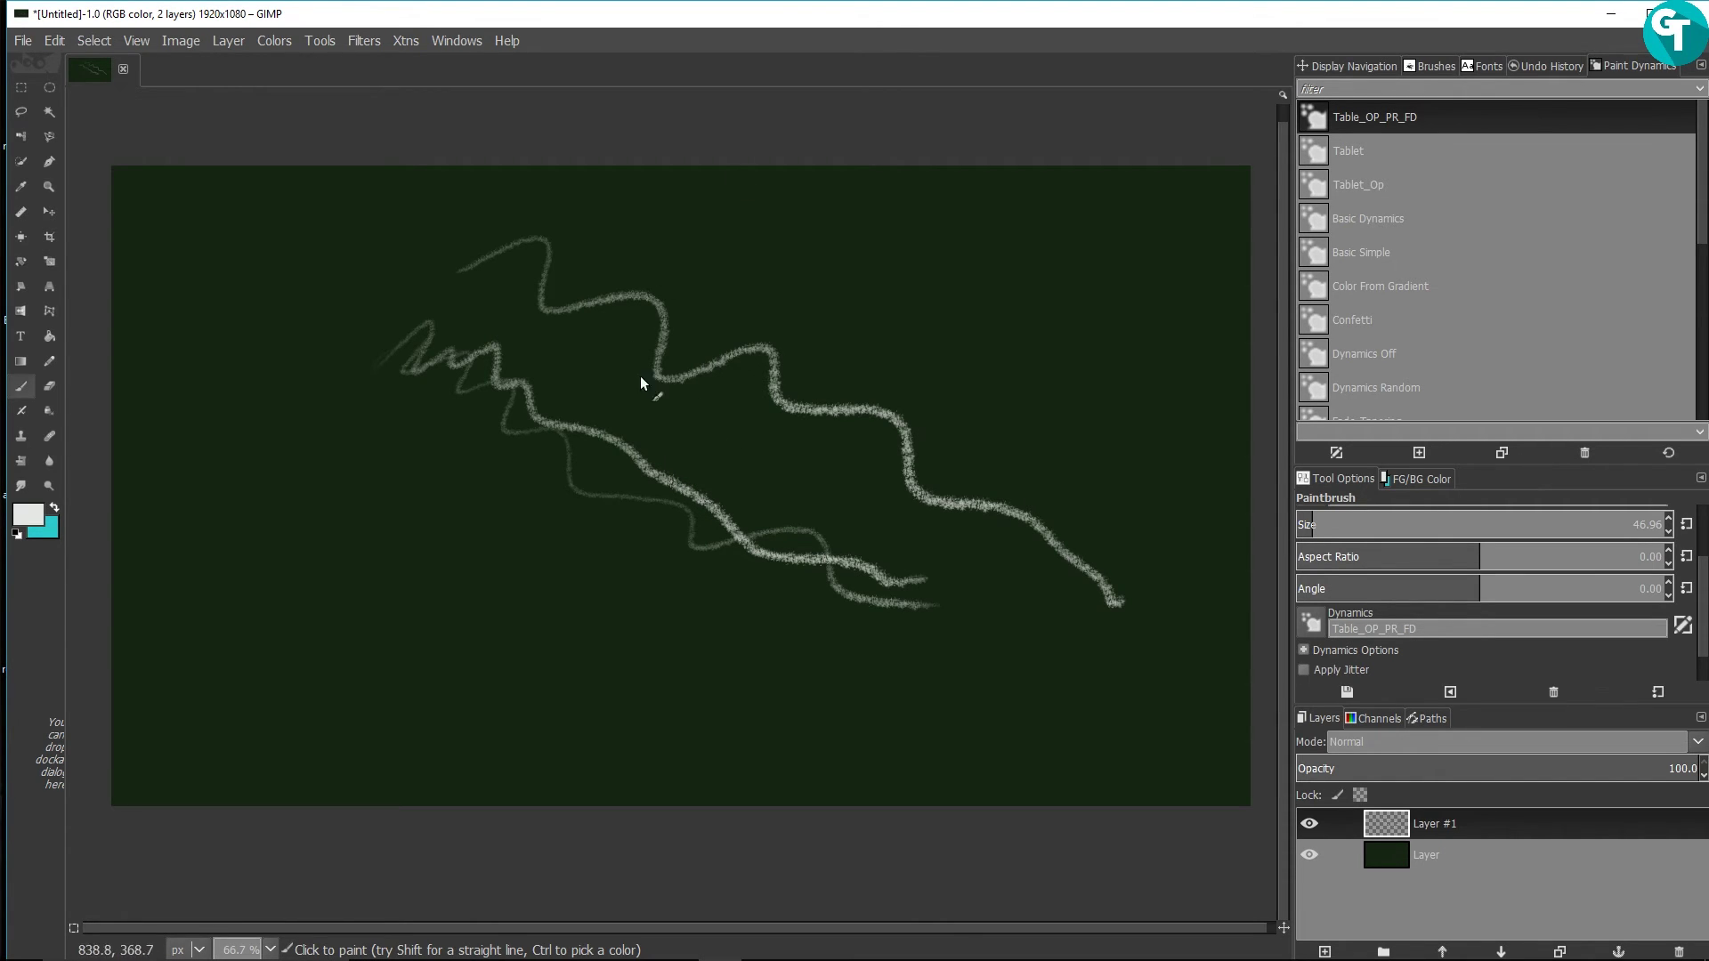
{"action": "mouse_move", "coordinate": [684, 279]}
{"action": "left_mouse_down"}
{"action": "mouse_move", "coordinate": [736, 266]}
{"action": "mouse_move", "coordinate": [744, 281]}
{"action": "mouse_move", "coordinate": [809, 253]}
{"action": "left_mouse_up"}
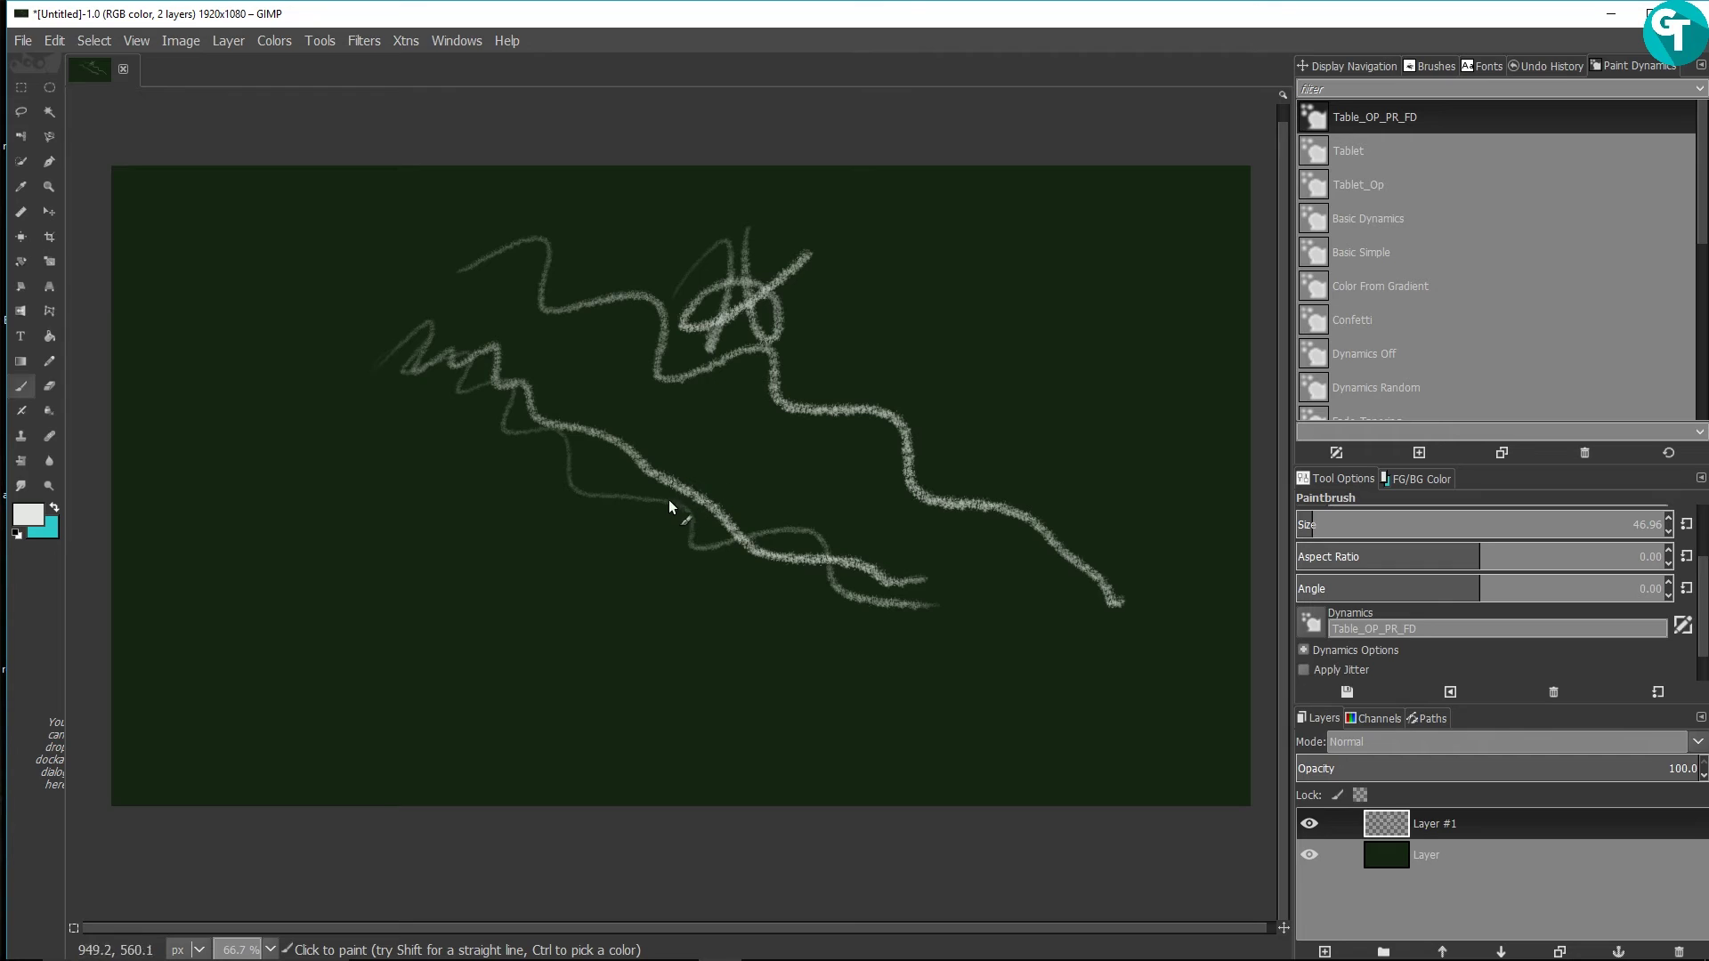
{"action": "mouse_move", "coordinate": [628, 522]}
{"action": "left_mouse_down"}
{"action": "mouse_move", "coordinate": [872, 422]}
{"action": "mouse_move", "coordinate": [895, 632]}
{"action": "mouse_move", "coordinate": [988, 630]}
{"action": "left_mouse_up"}
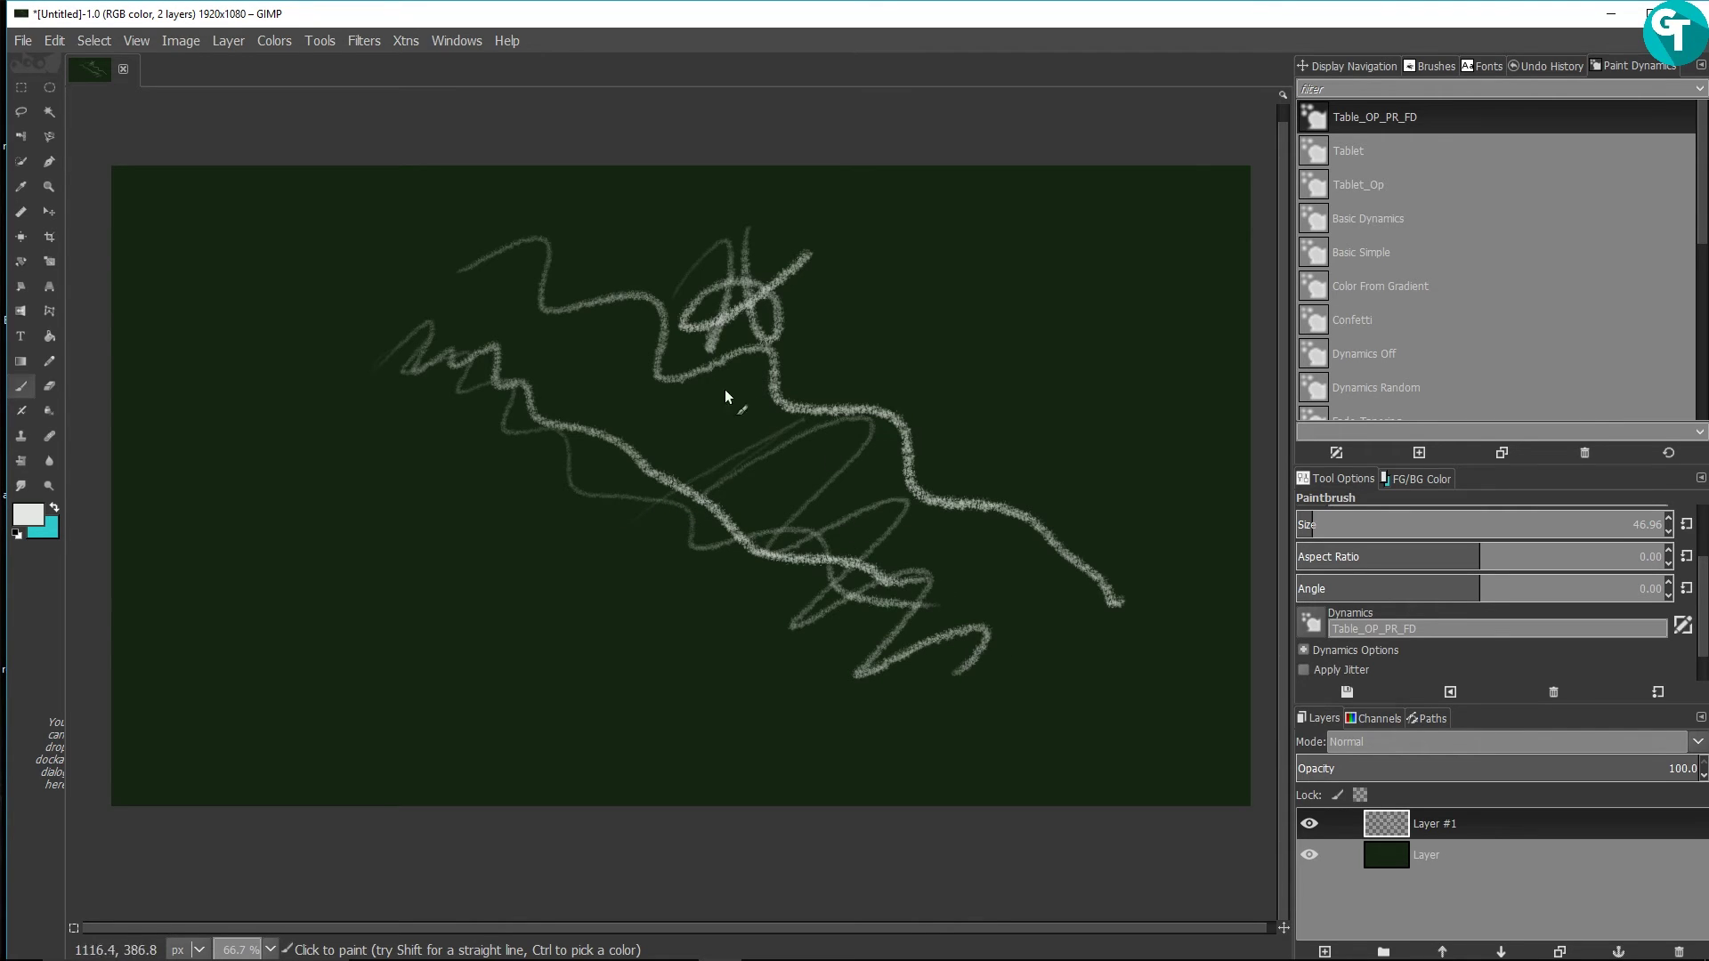
{"action": "mouse_move", "coordinate": [434, 442]}
{"action": "left_mouse_down"}
{"action": "mouse_move", "coordinate": [580, 536]}
{"action": "mouse_move", "coordinate": [738, 577]}
{"action": "left_mouse_up"}
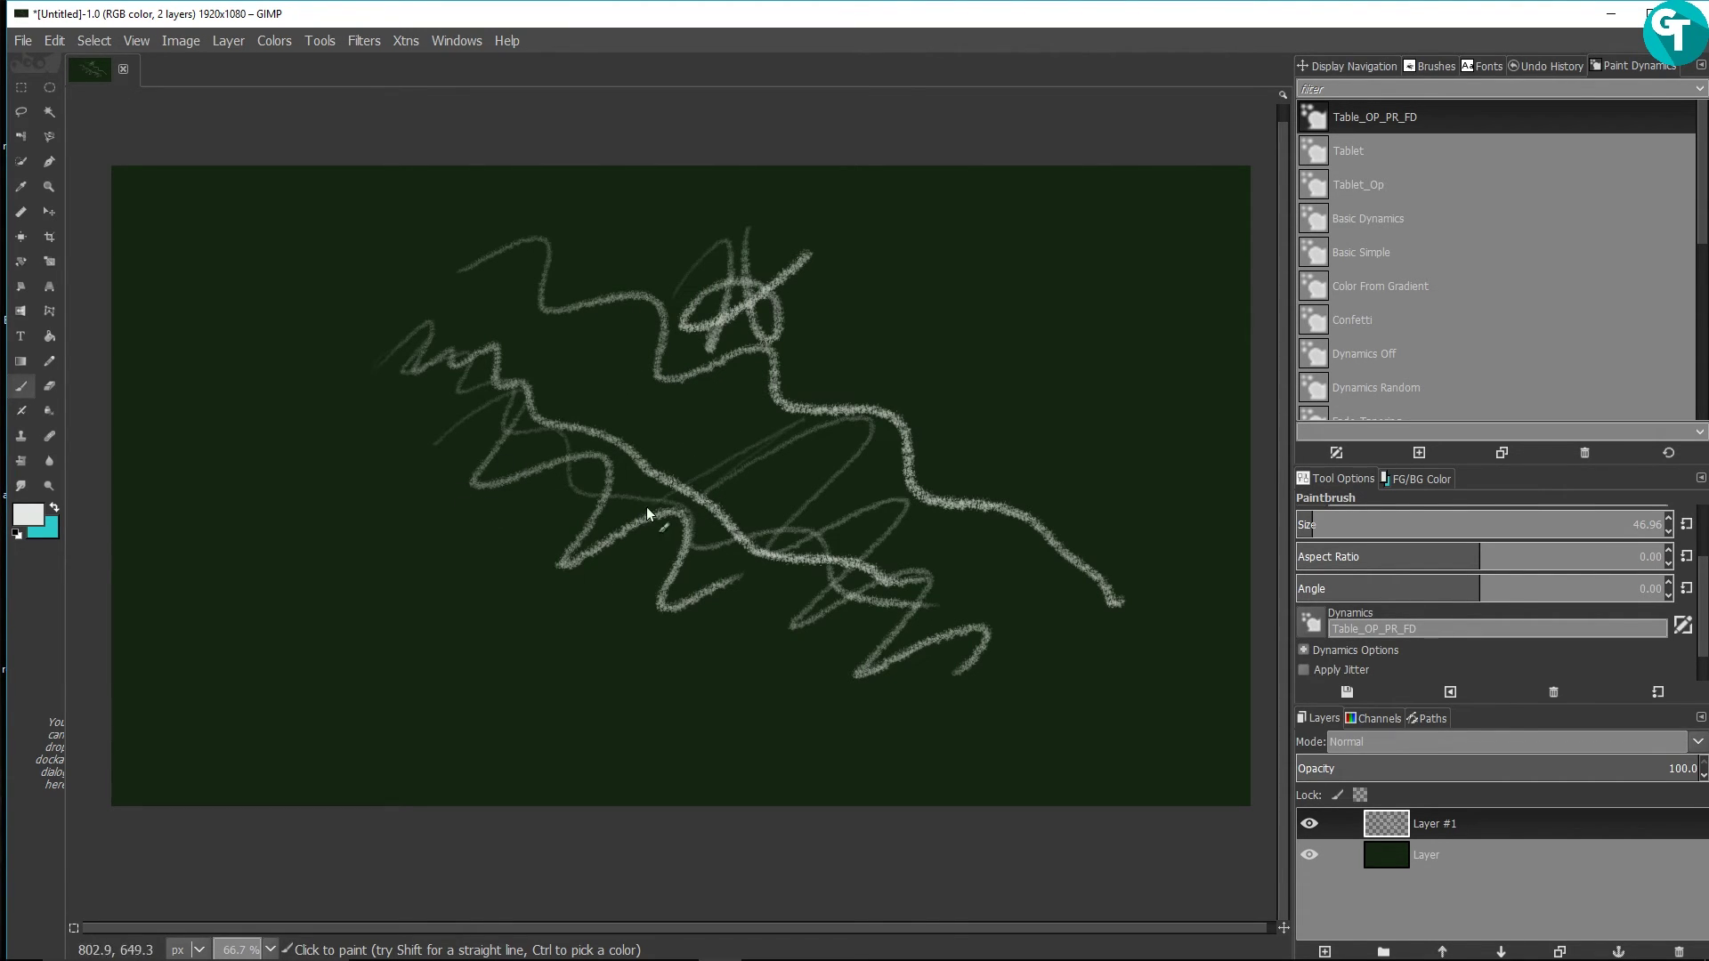
{"action": "mouse_move", "coordinate": [520, 440]}
{"action": "left_mouse_down"}
{"action": "mouse_move", "coordinate": [718, 419]}
{"action": "mouse_move", "coordinate": [943, 611]}
{"action": "mouse_move", "coordinate": [885, 407]}
{"action": "mouse_move", "coordinate": [1065, 276]}
{"action": "mouse_move", "coordinate": [1050, 478]}
{"action": "left_mouse_up"}
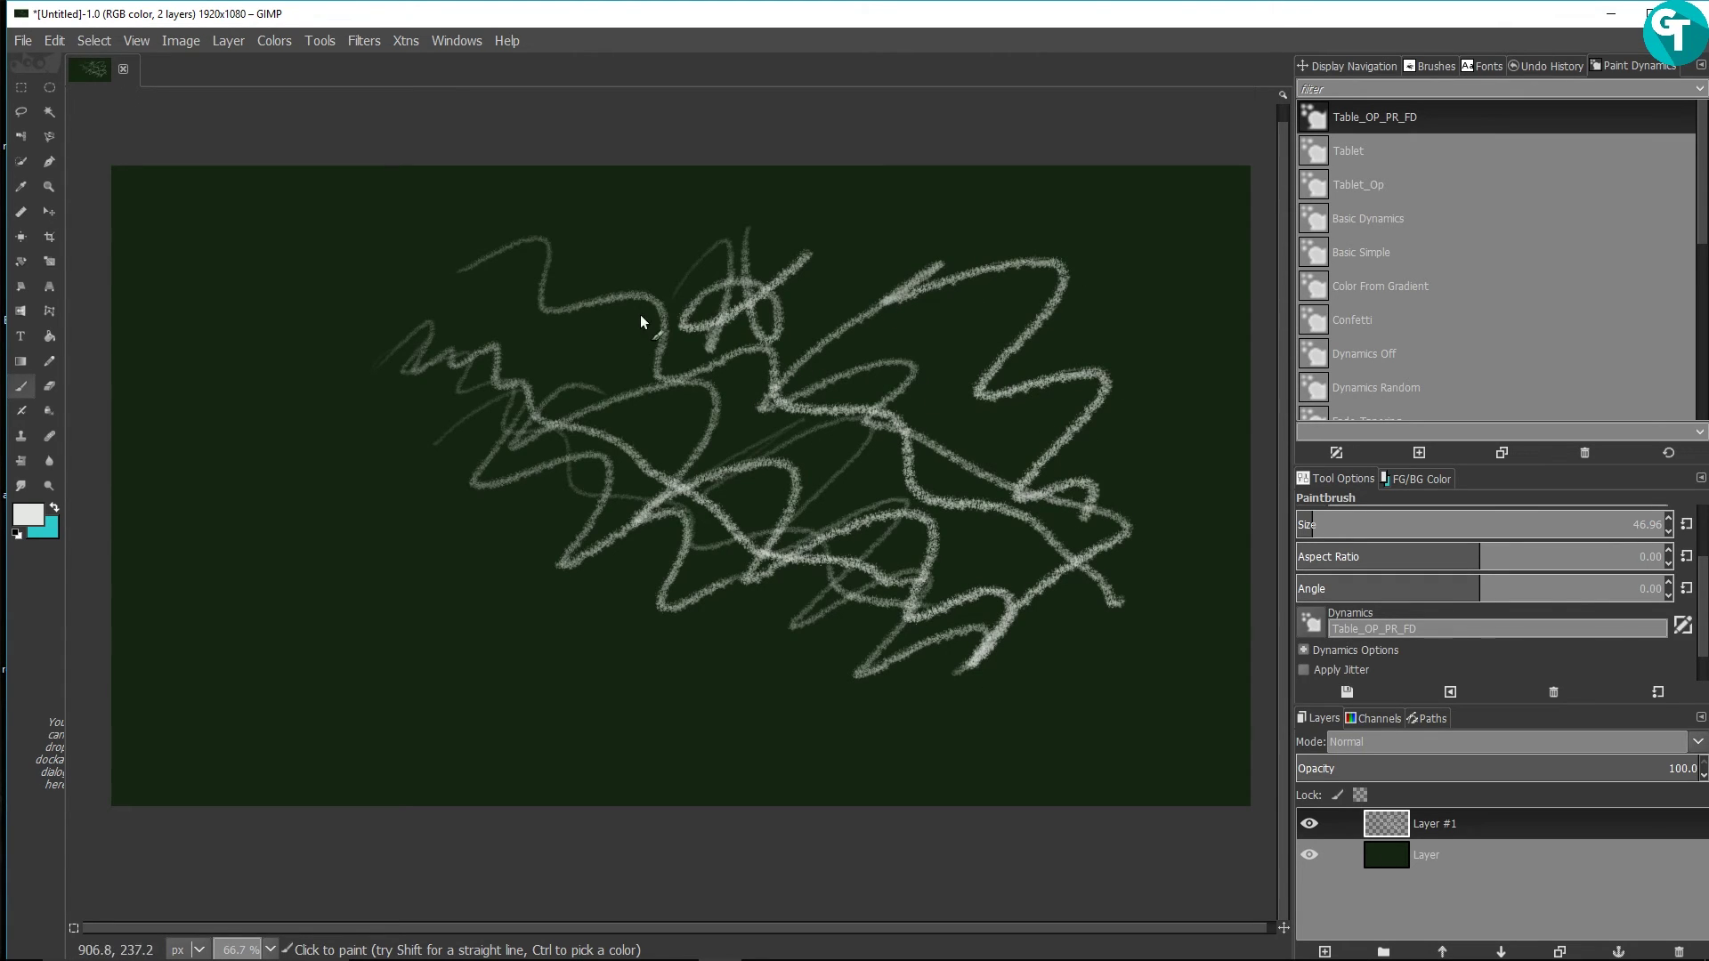
Step: Open the input device configuration and choose Screen mode for the WACOM Tablet Eraser
{"action": "left_click", "coordinate": [57, 40]}
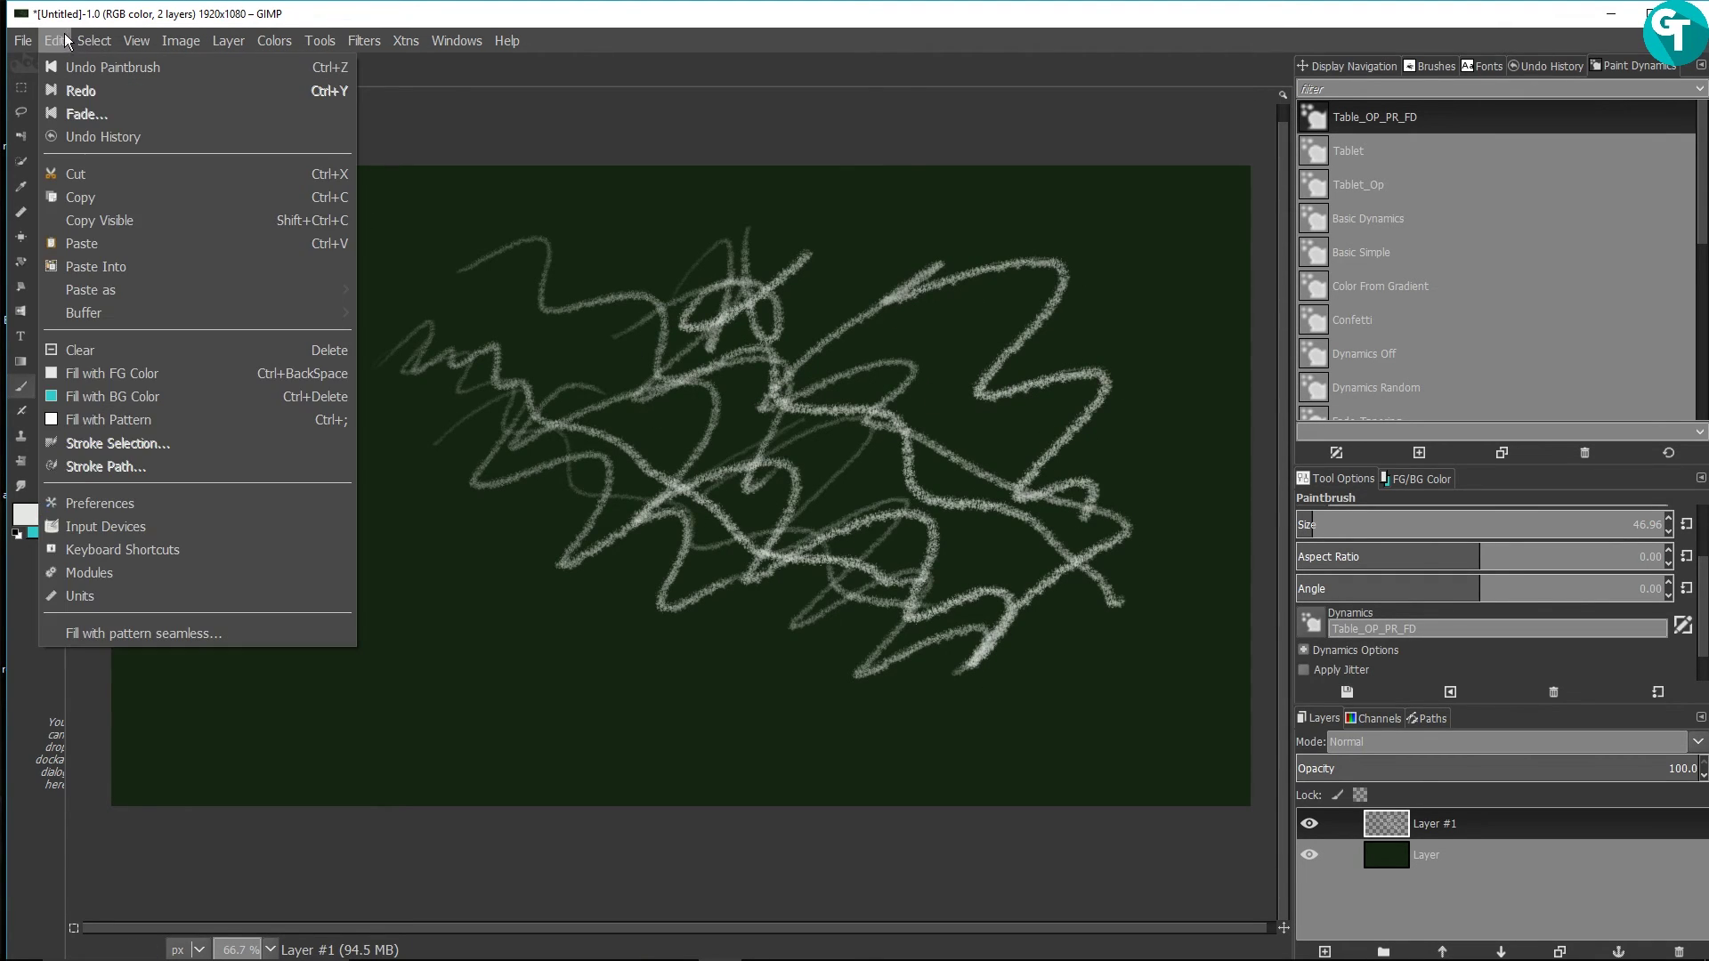
{"action": "left_click", "coordinate": [125, 524]}
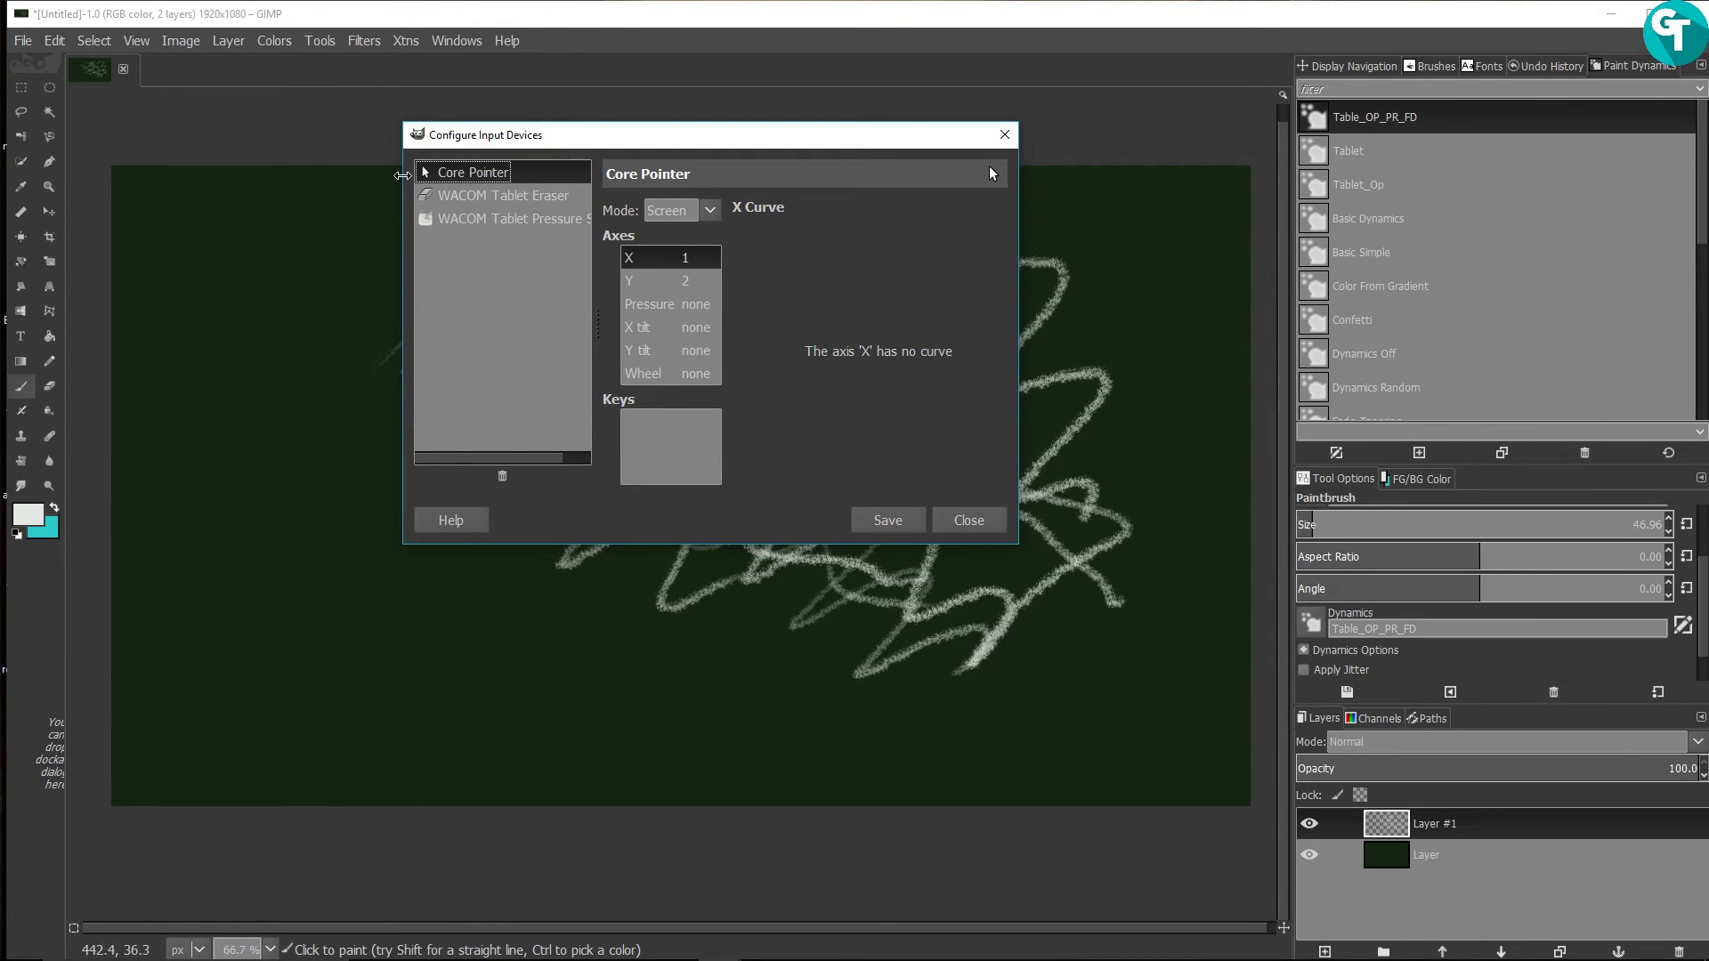
{"action": "left_click", "coordinate": [492, 196]}
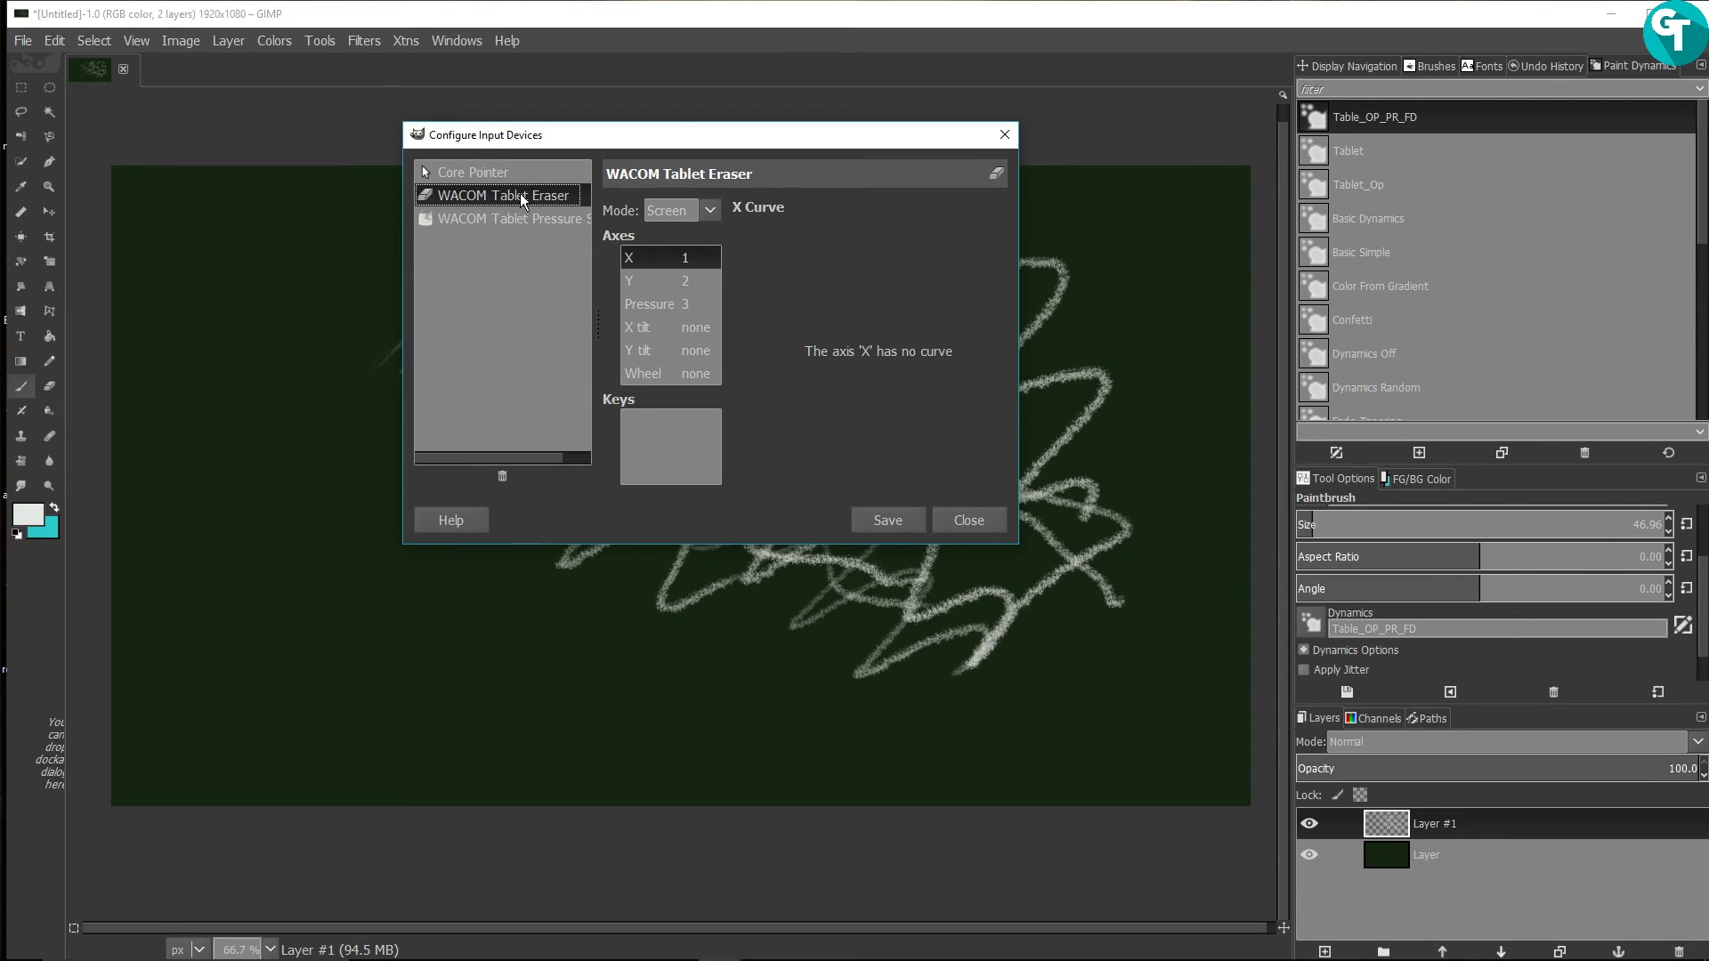
{"action": "left_click", "coordinate": [710, 210]}
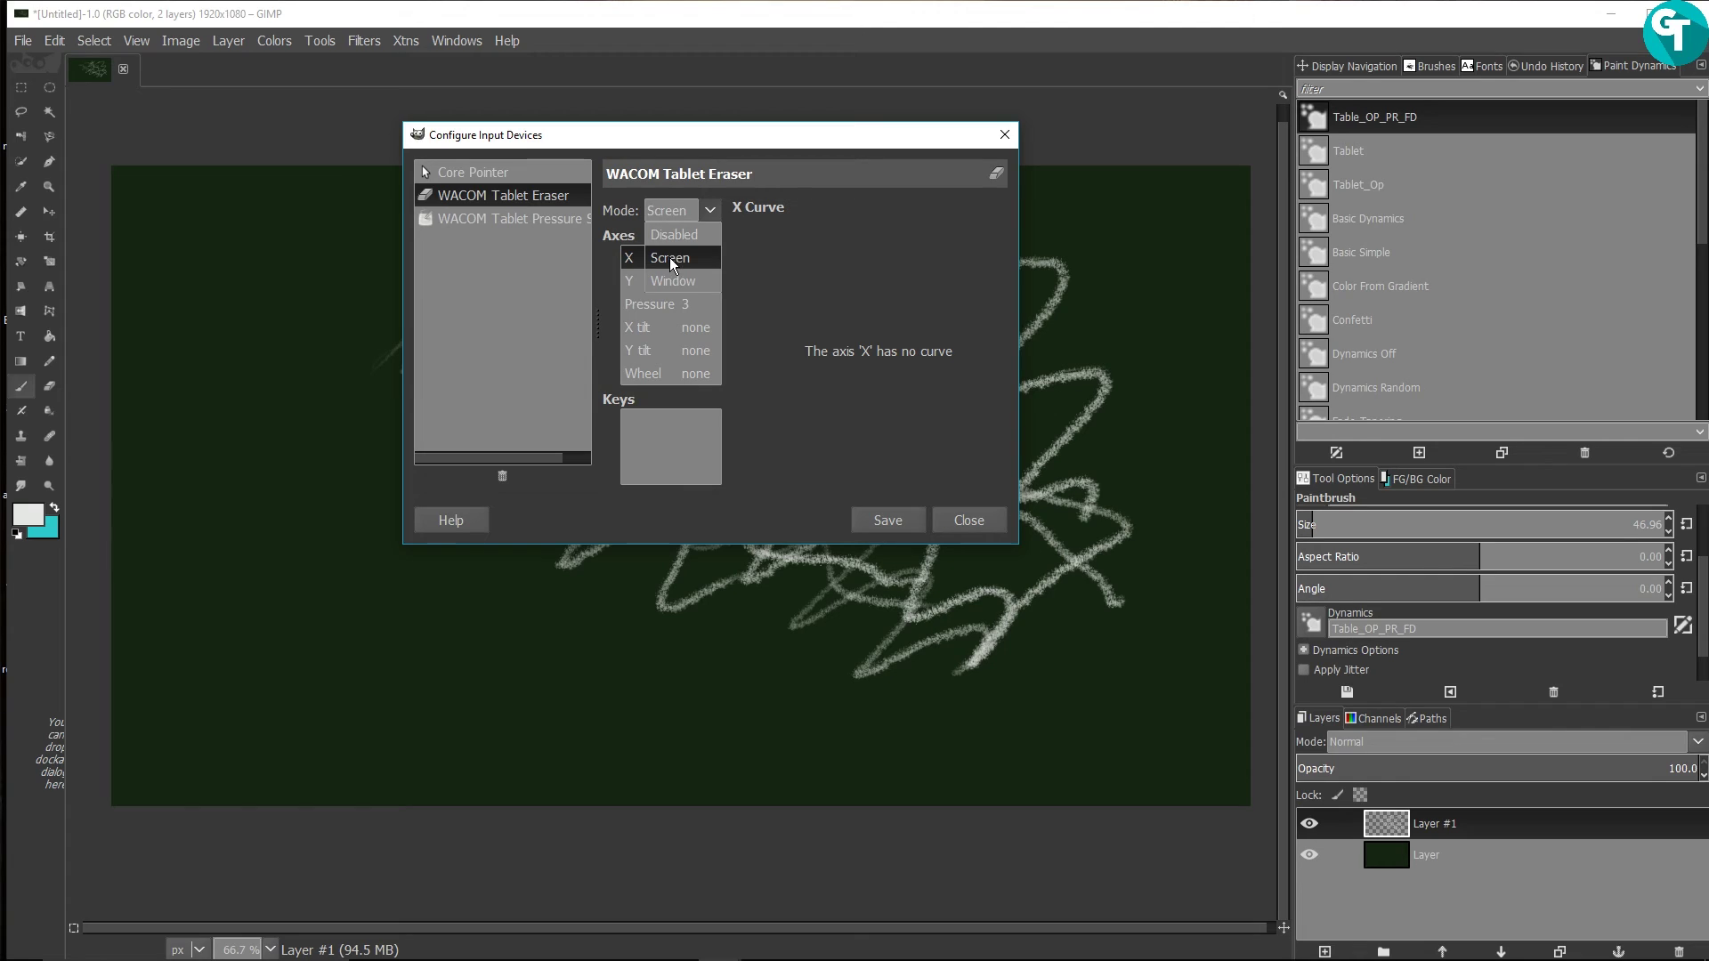
{"action": "left_click", "coordinate": [673, 258]}
Step: Review the mode setting and pressure curve of the WACOM Tablet Pressure Stylus
{"action": "left_click", "coordinate": [529, 223]}
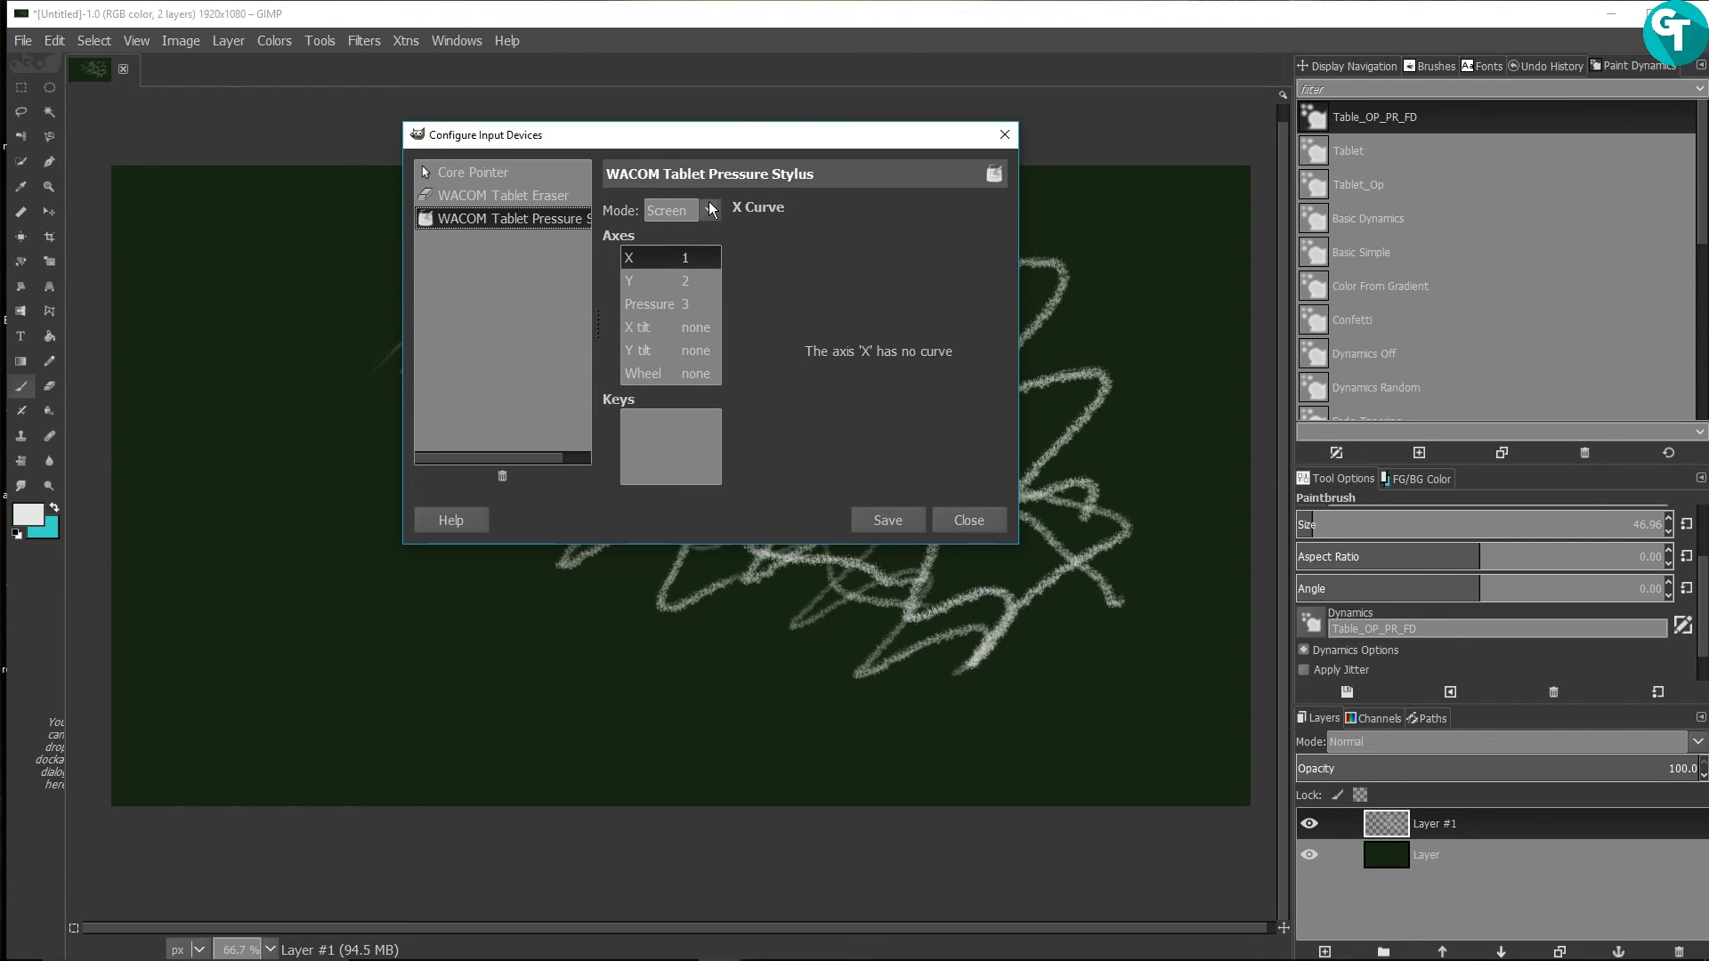
{"action": "left_click", "coordinate": [710, 209]}
{"action": "left_click", "coordinate": [666, 304]}
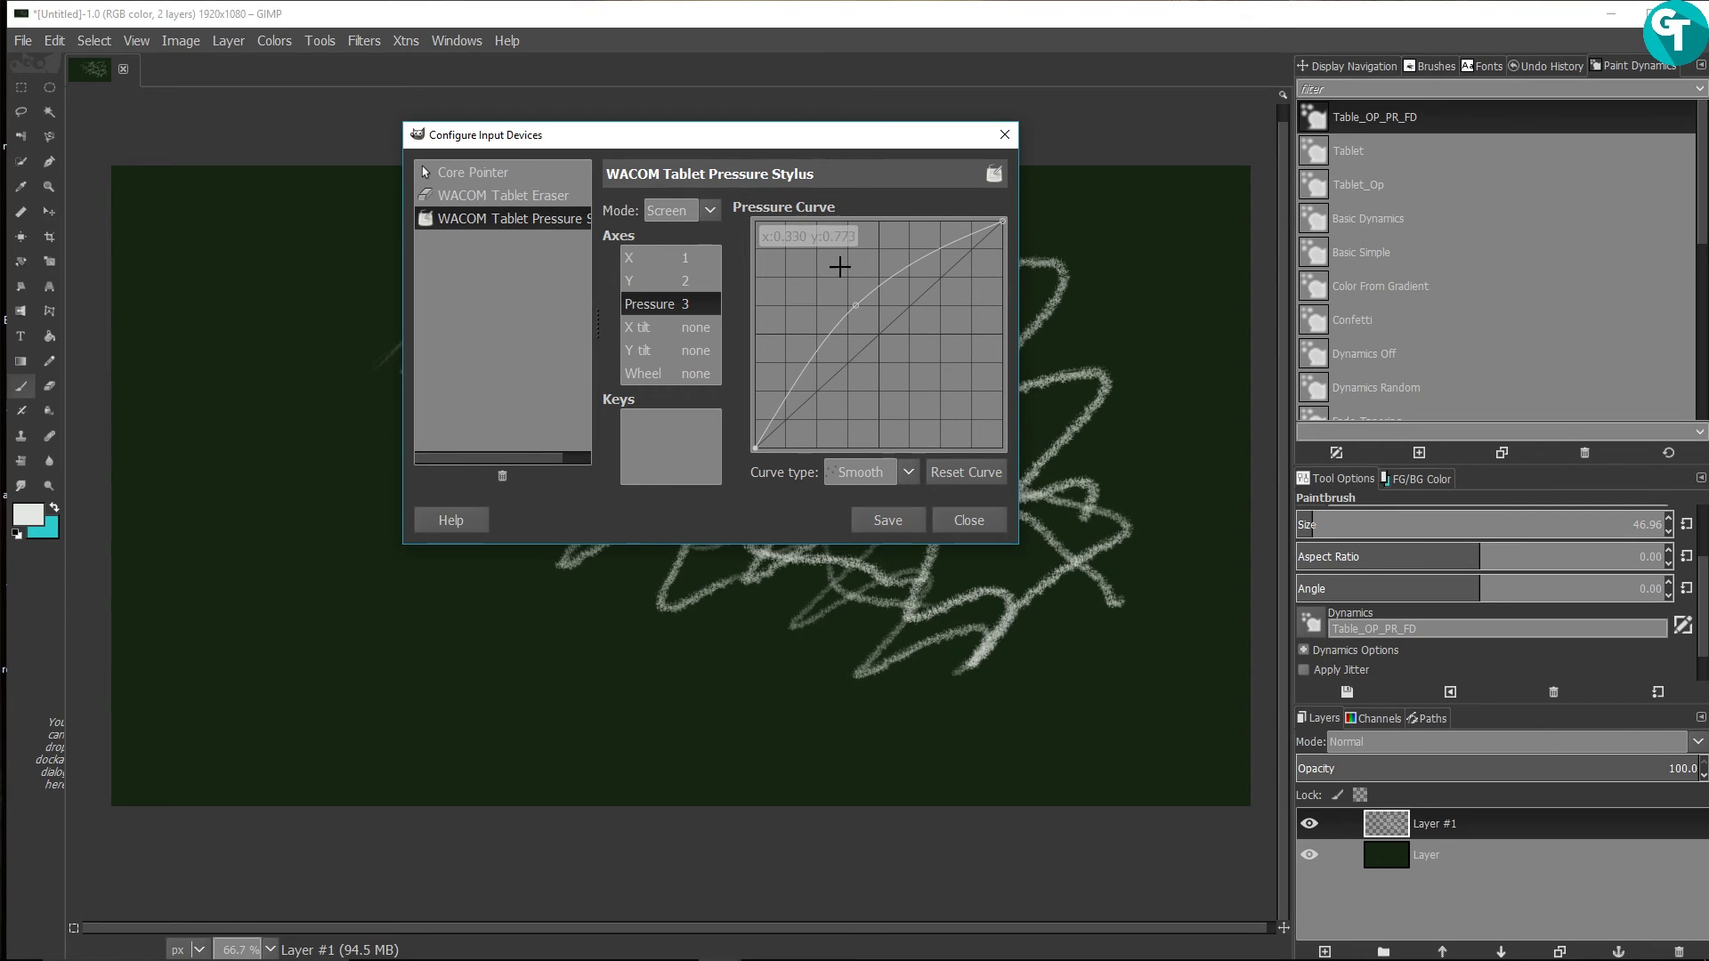
Step: Review the WACOM Tablet Eraser's pressure, X tilt and Y tilt axes and the curve types available for its pressure curve
{"action": "left_click", "coordinate": [545, 198]}
{"action": "left_click", "coordinate": [666, 304]}
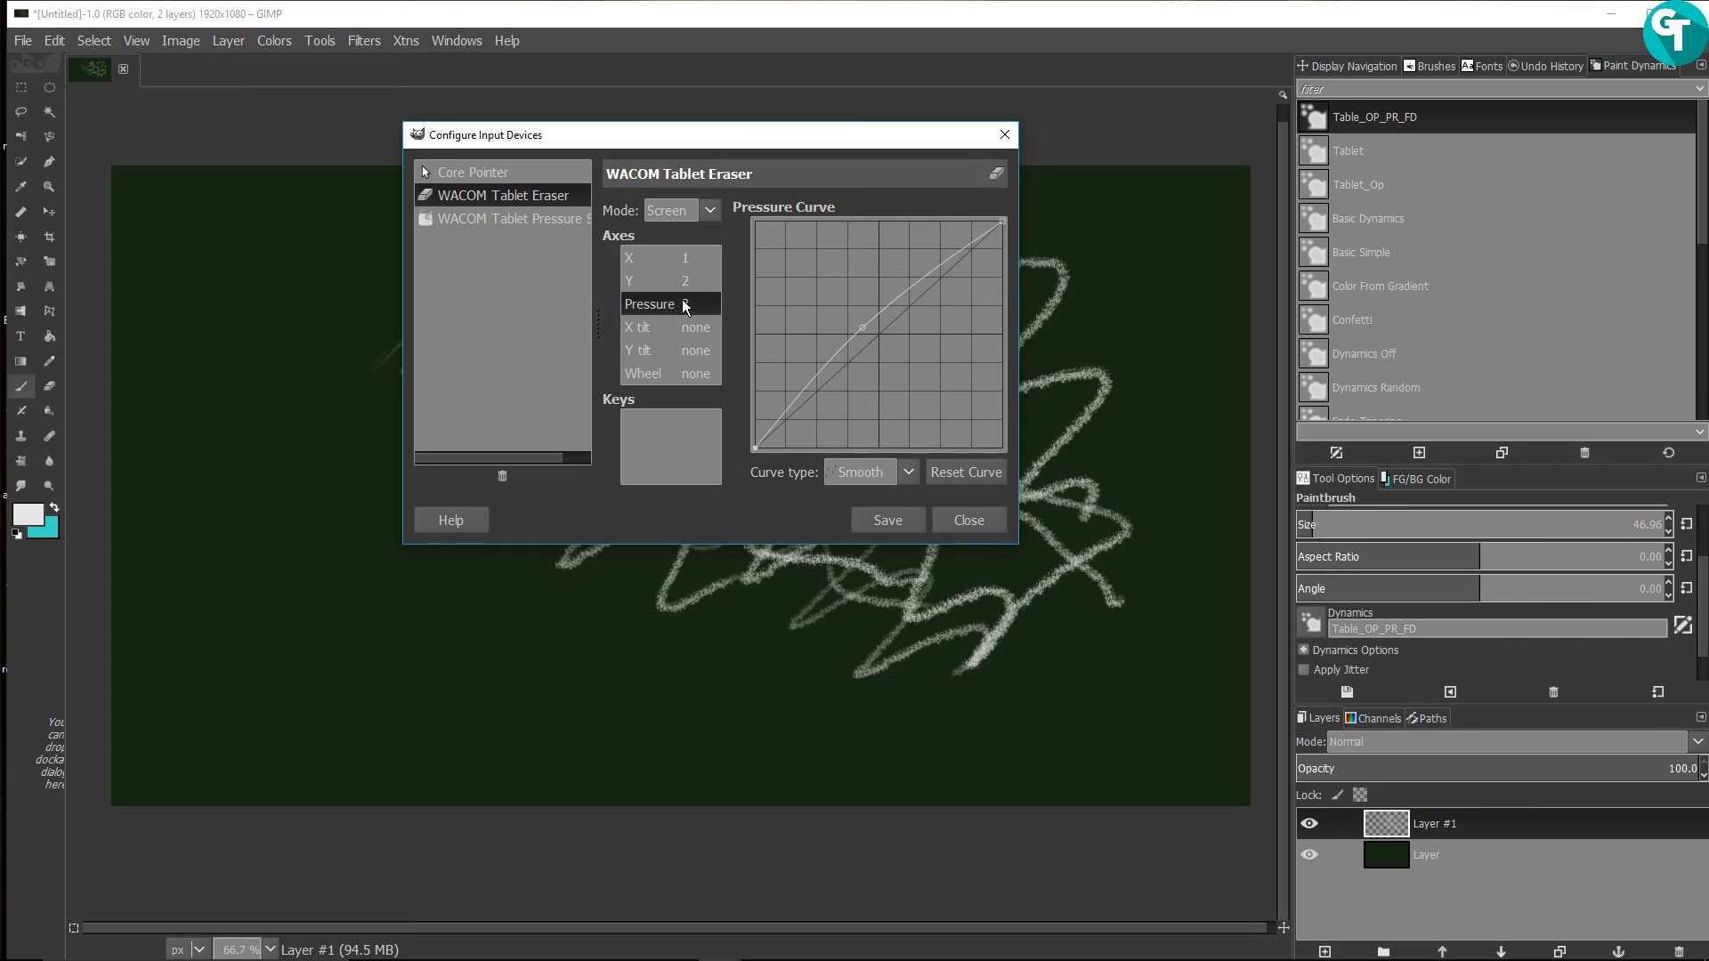
{"action": "left_click", "coordinate": [664, 327]}
{"action": "left_click", "coordinate": [668, 354]}
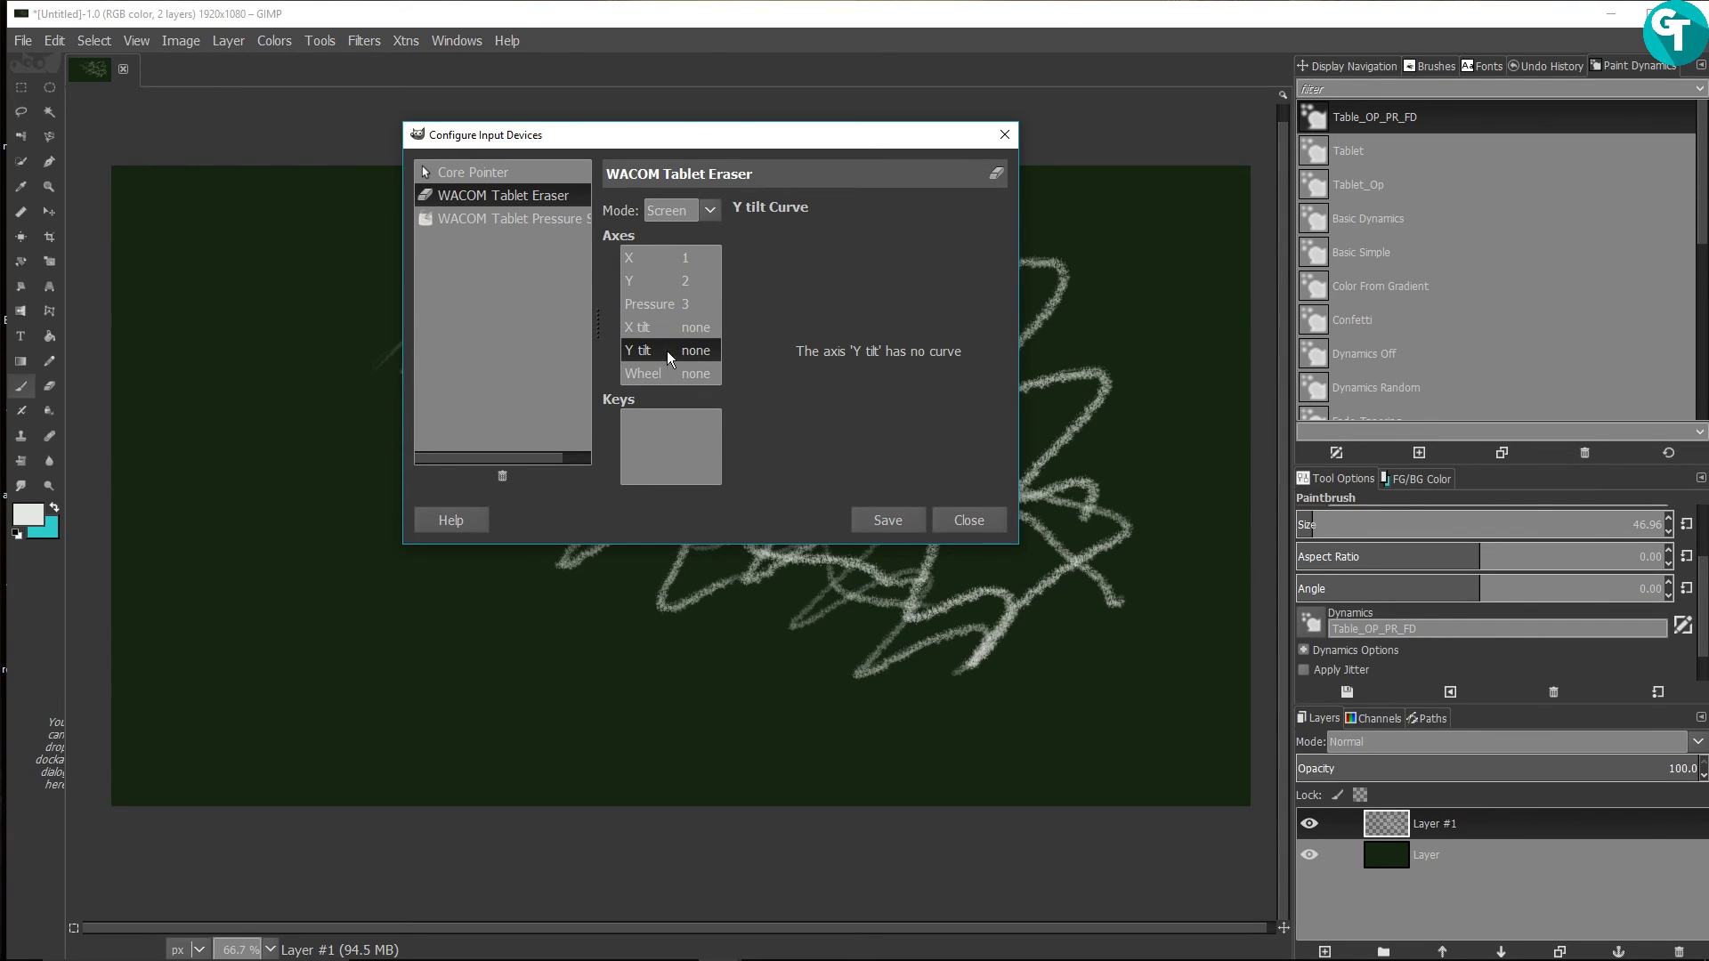
{"action": "left_click", "coordinate": [661, 321]}
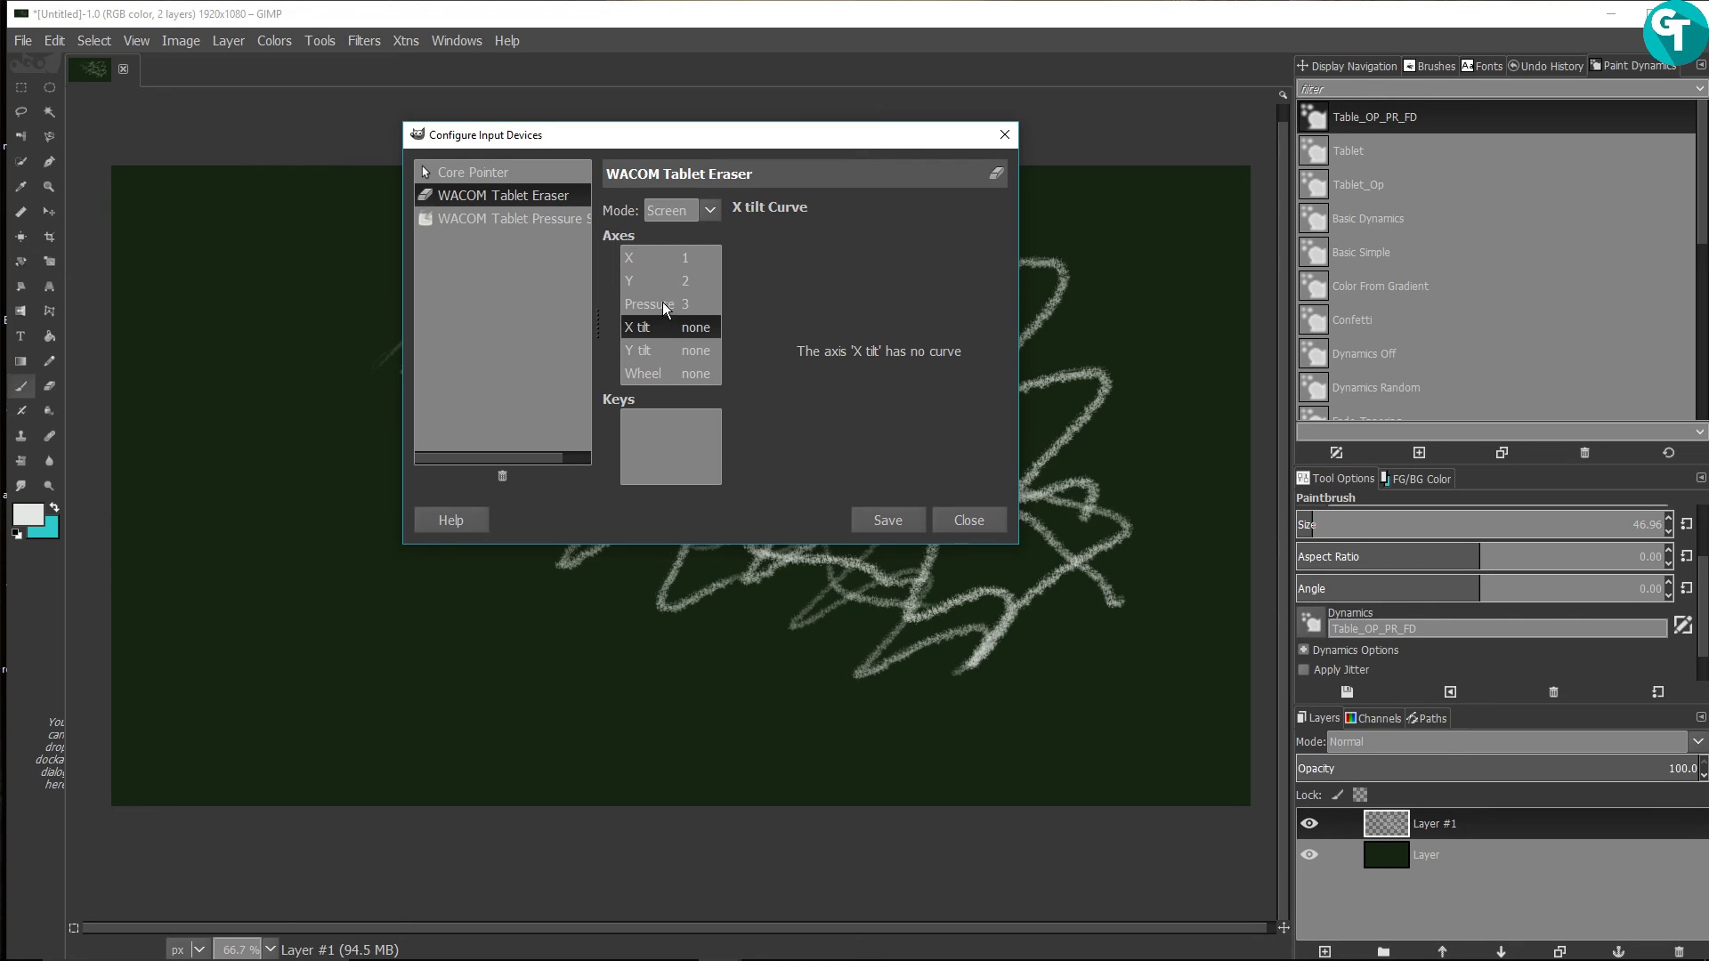
{"action": "left_click", "coordinate": [663, 303]}
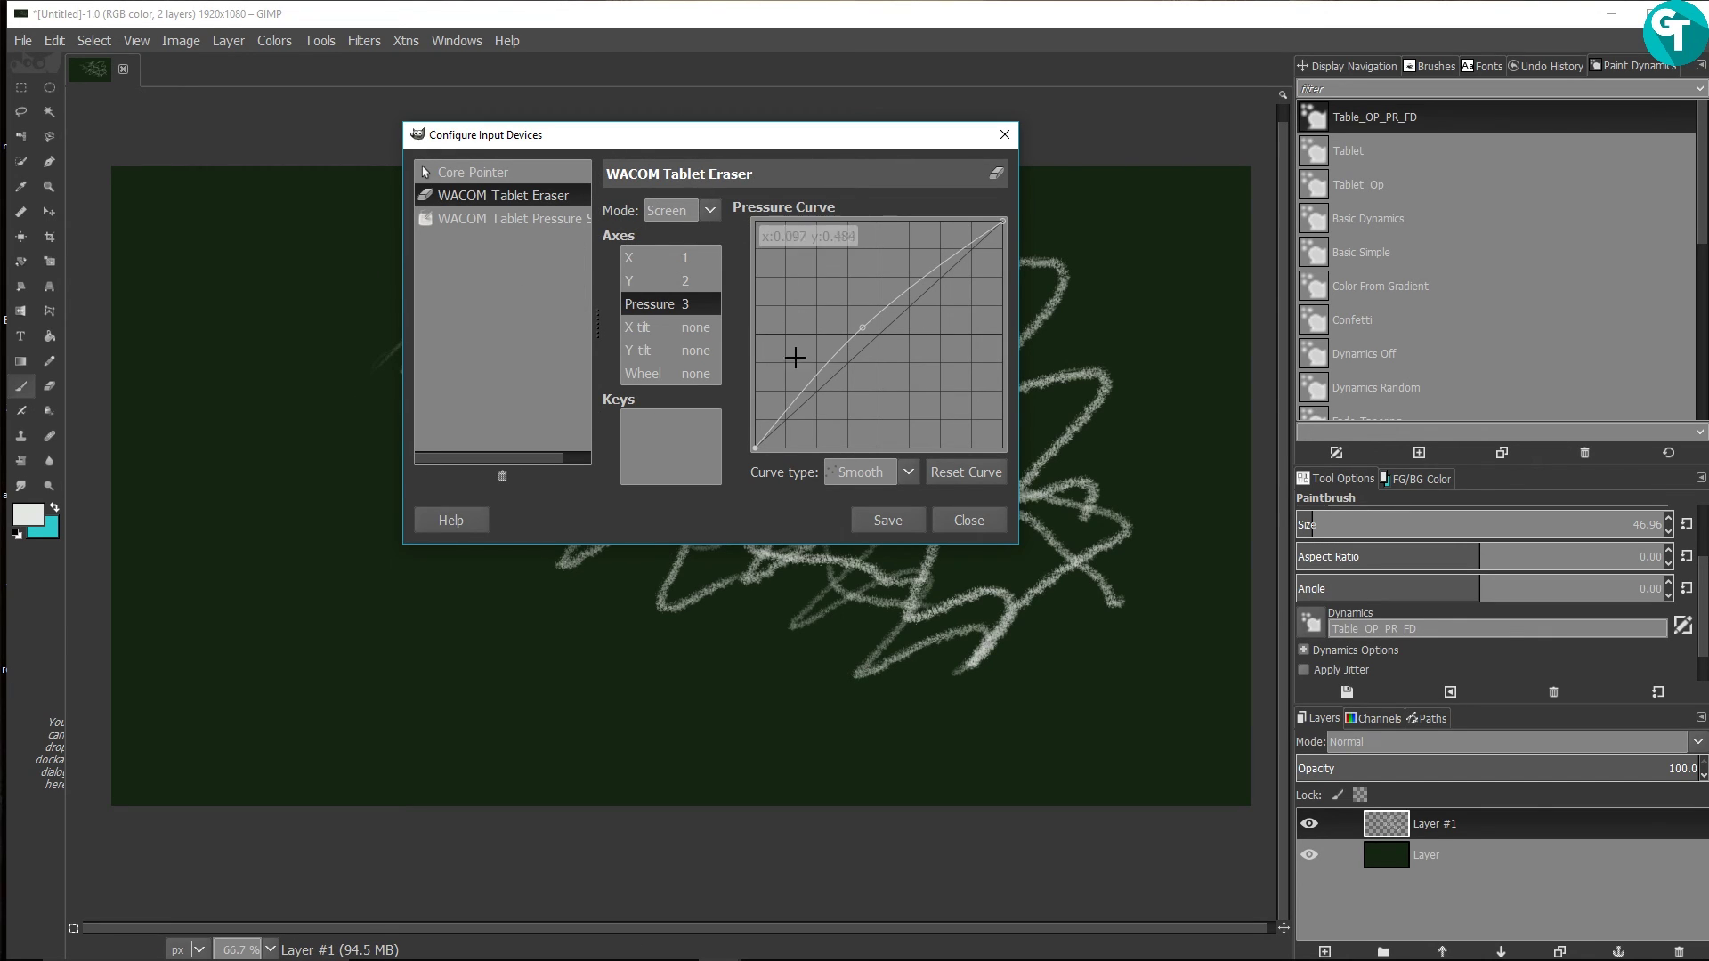
{"action": "left_click", "coordinate": [910, 473]}
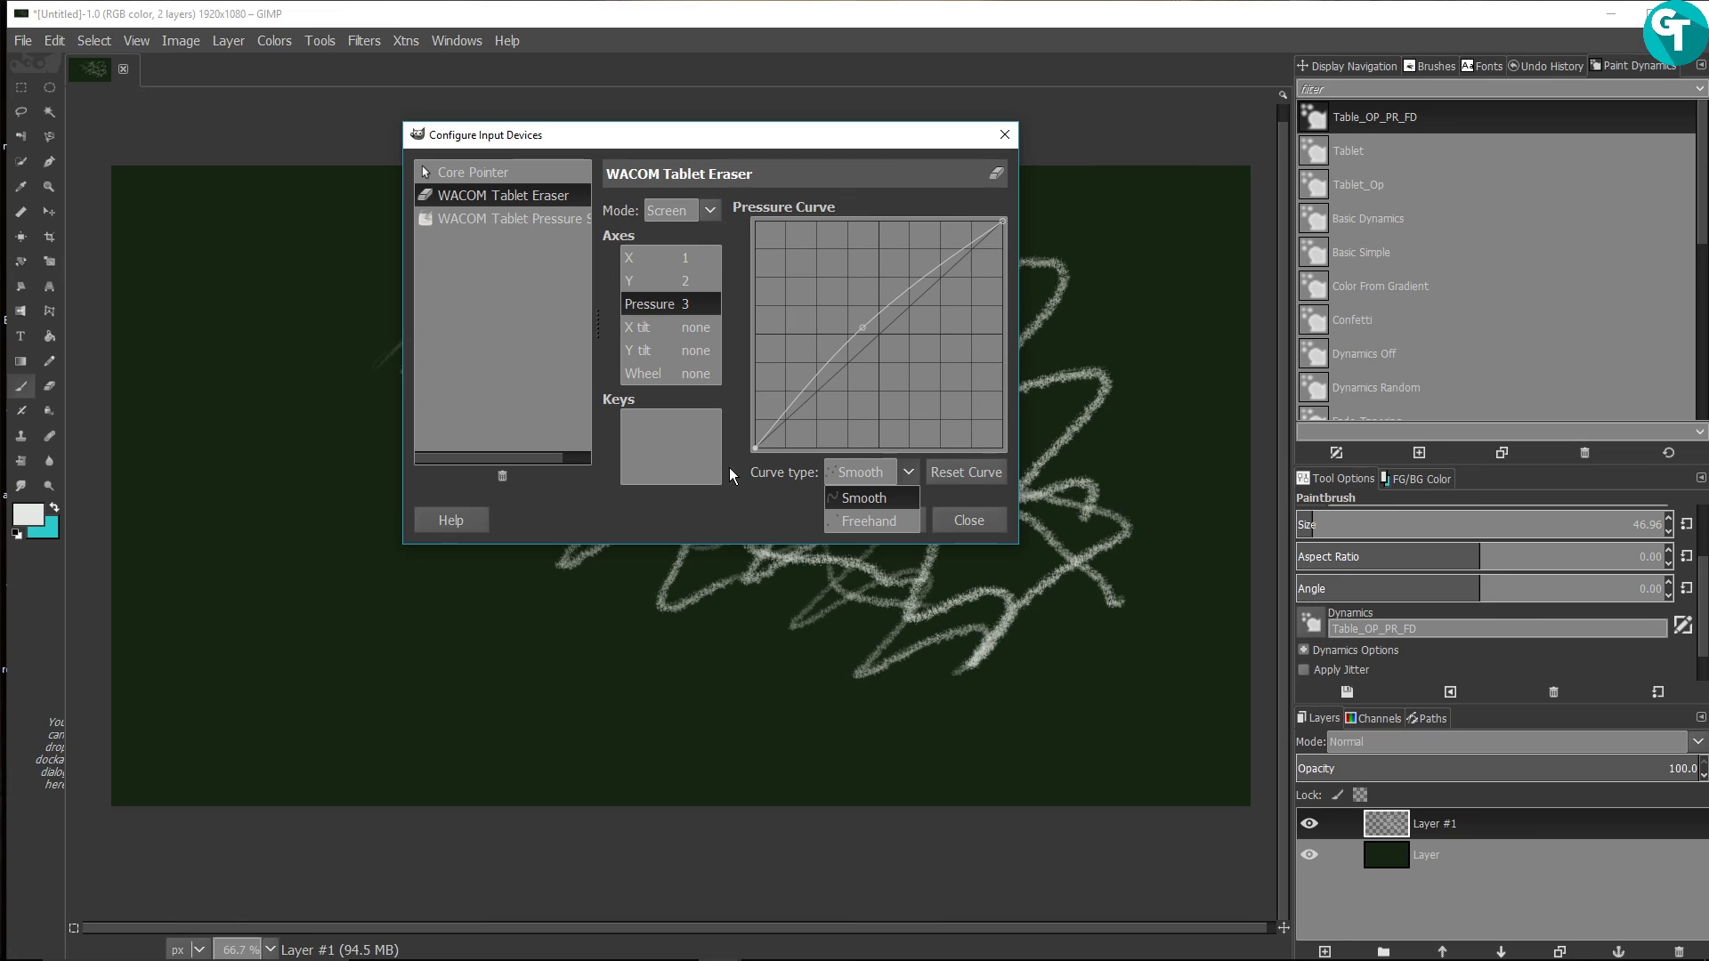
{"action": "left_click", "coordinate": [731, 504]}
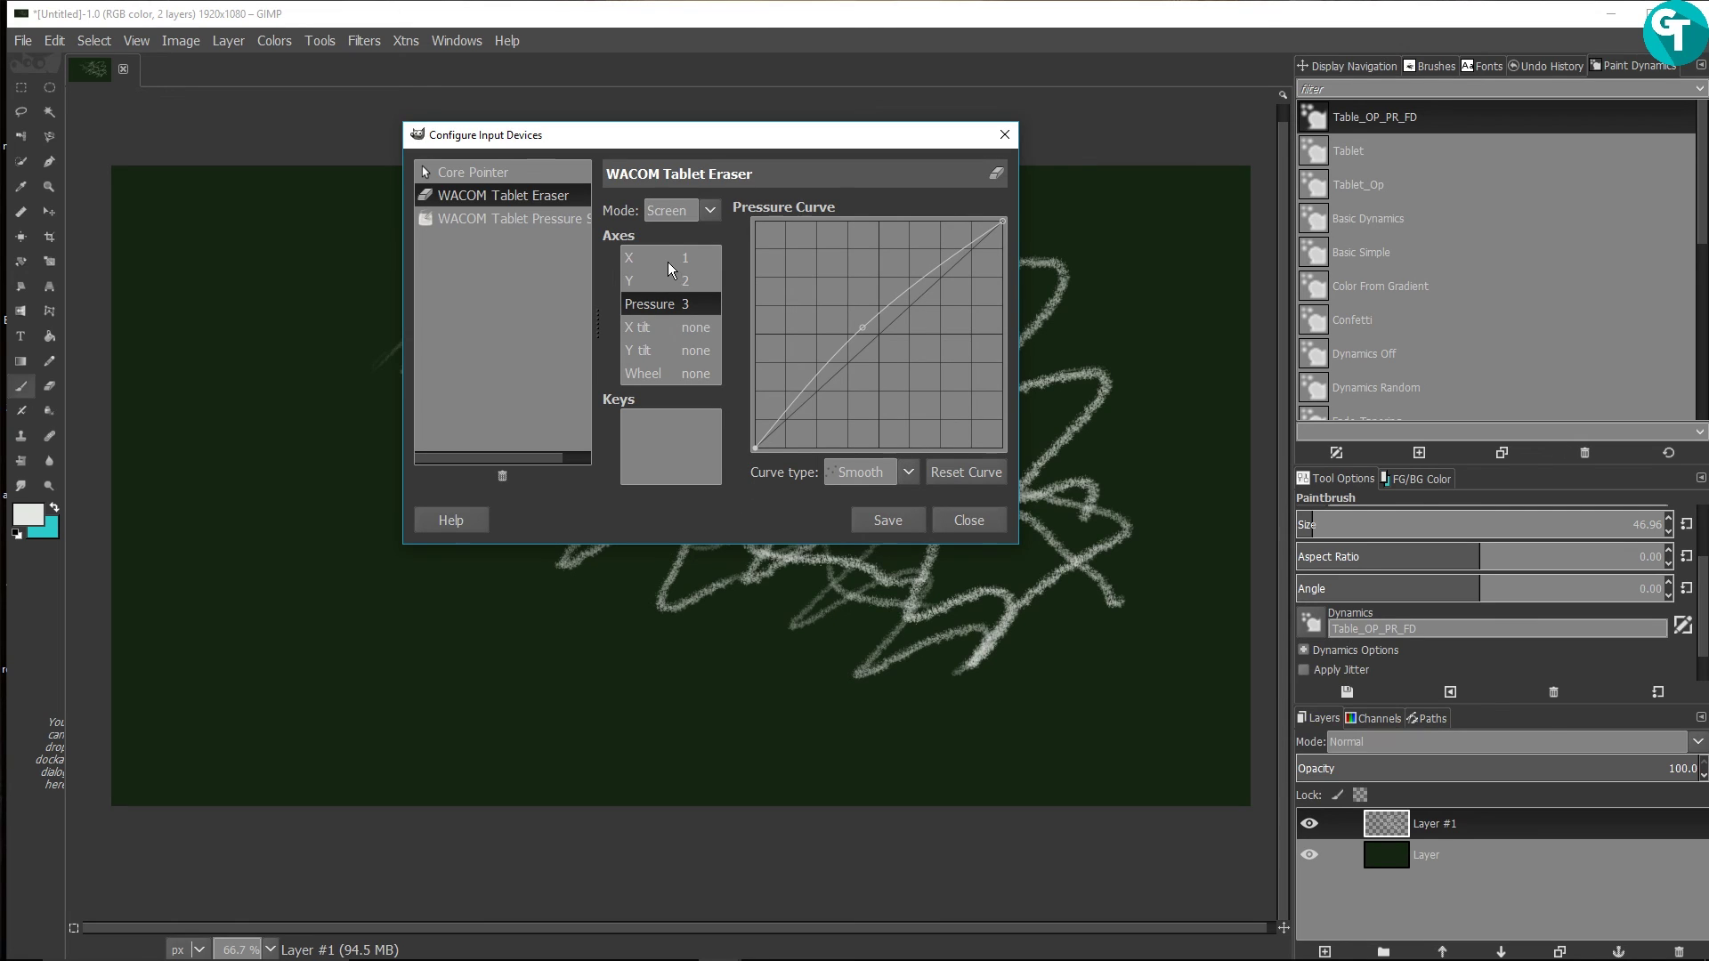
Step: Check the mode options of the WACOM Tablet Pressure Stylus and choose Screen
{"action": "left_click", "coordinate": [503, 220]}
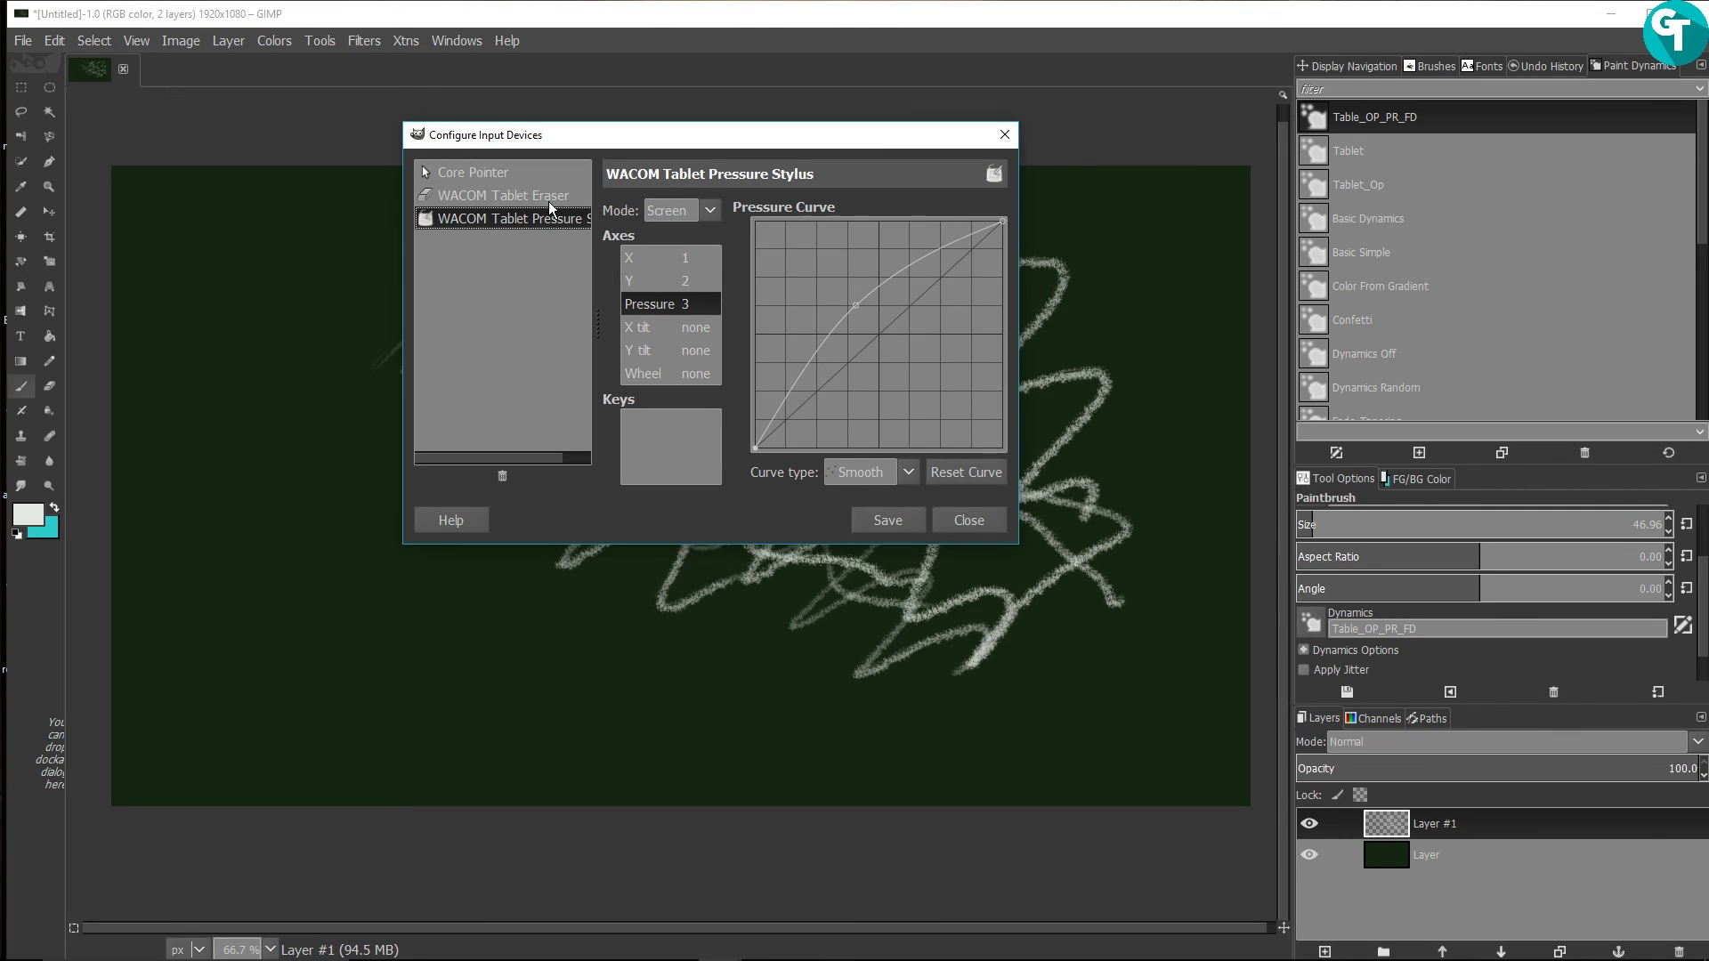
{"action": "left_click", "coordinate": [710, 211]}
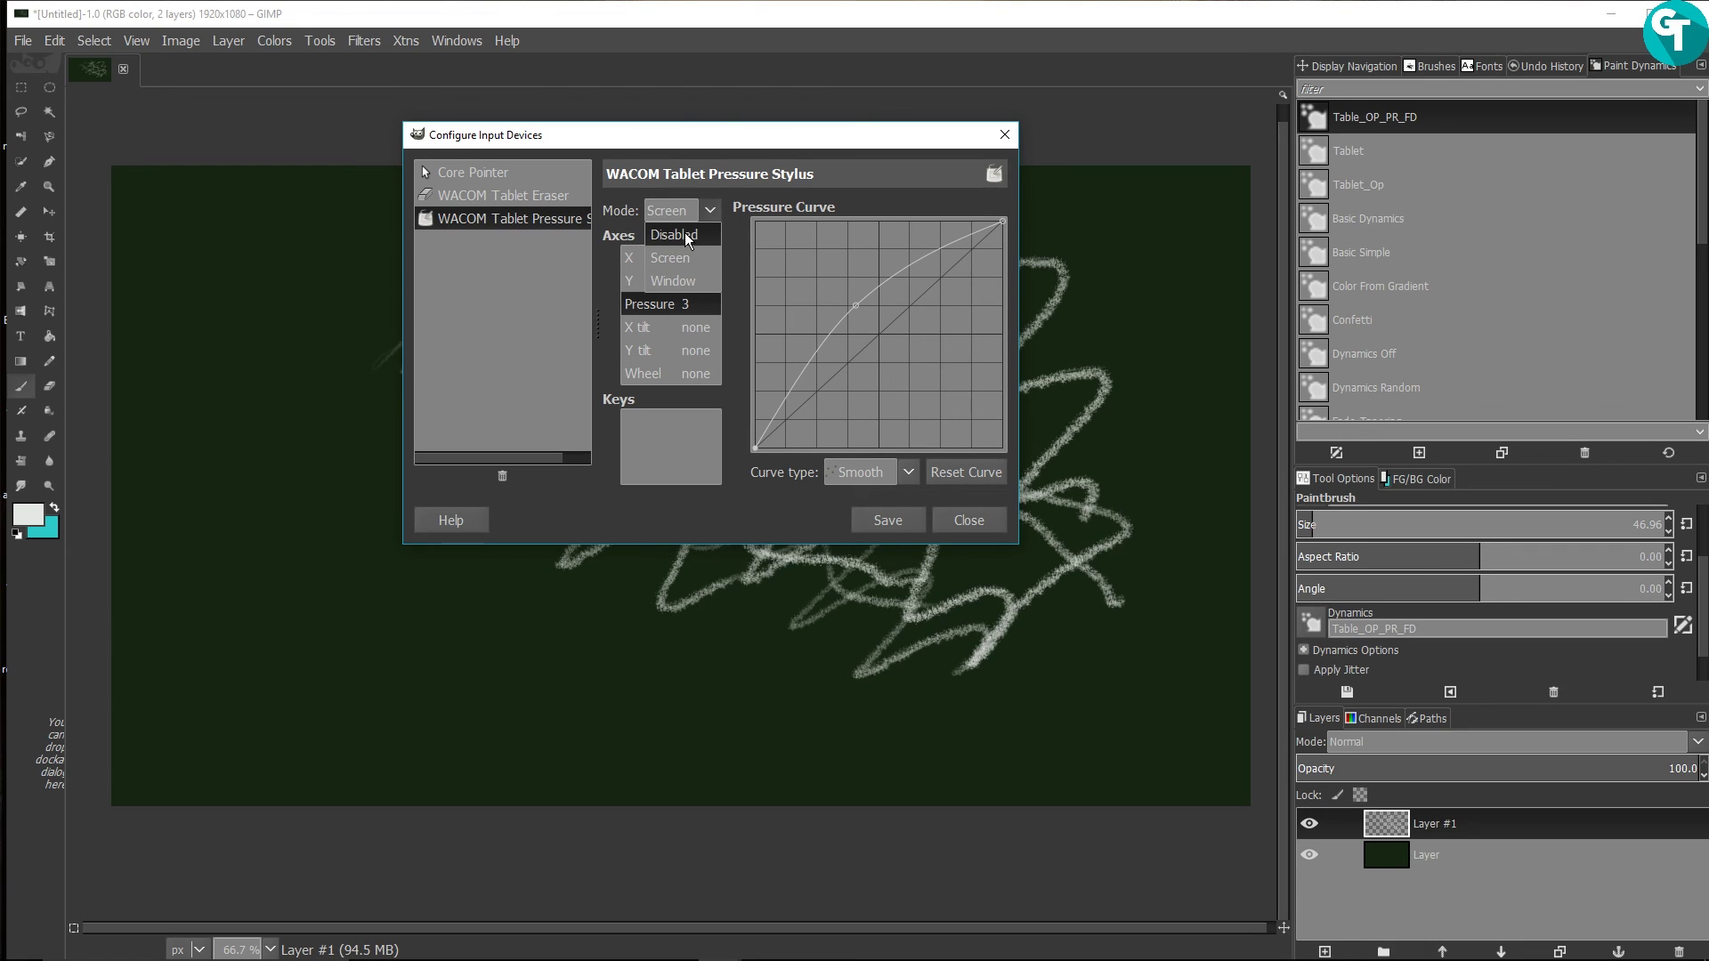
{"action": "left_click", "coordinate": [687, 260]}
{"action": "left_click", "coordinate": [708, 211]}
Step: Inspect the WACOM Tablet Eraser's X, Y and Pressure axes, and close the input device configuration
{"action": "left_click", "coordinate": [574, 190]}
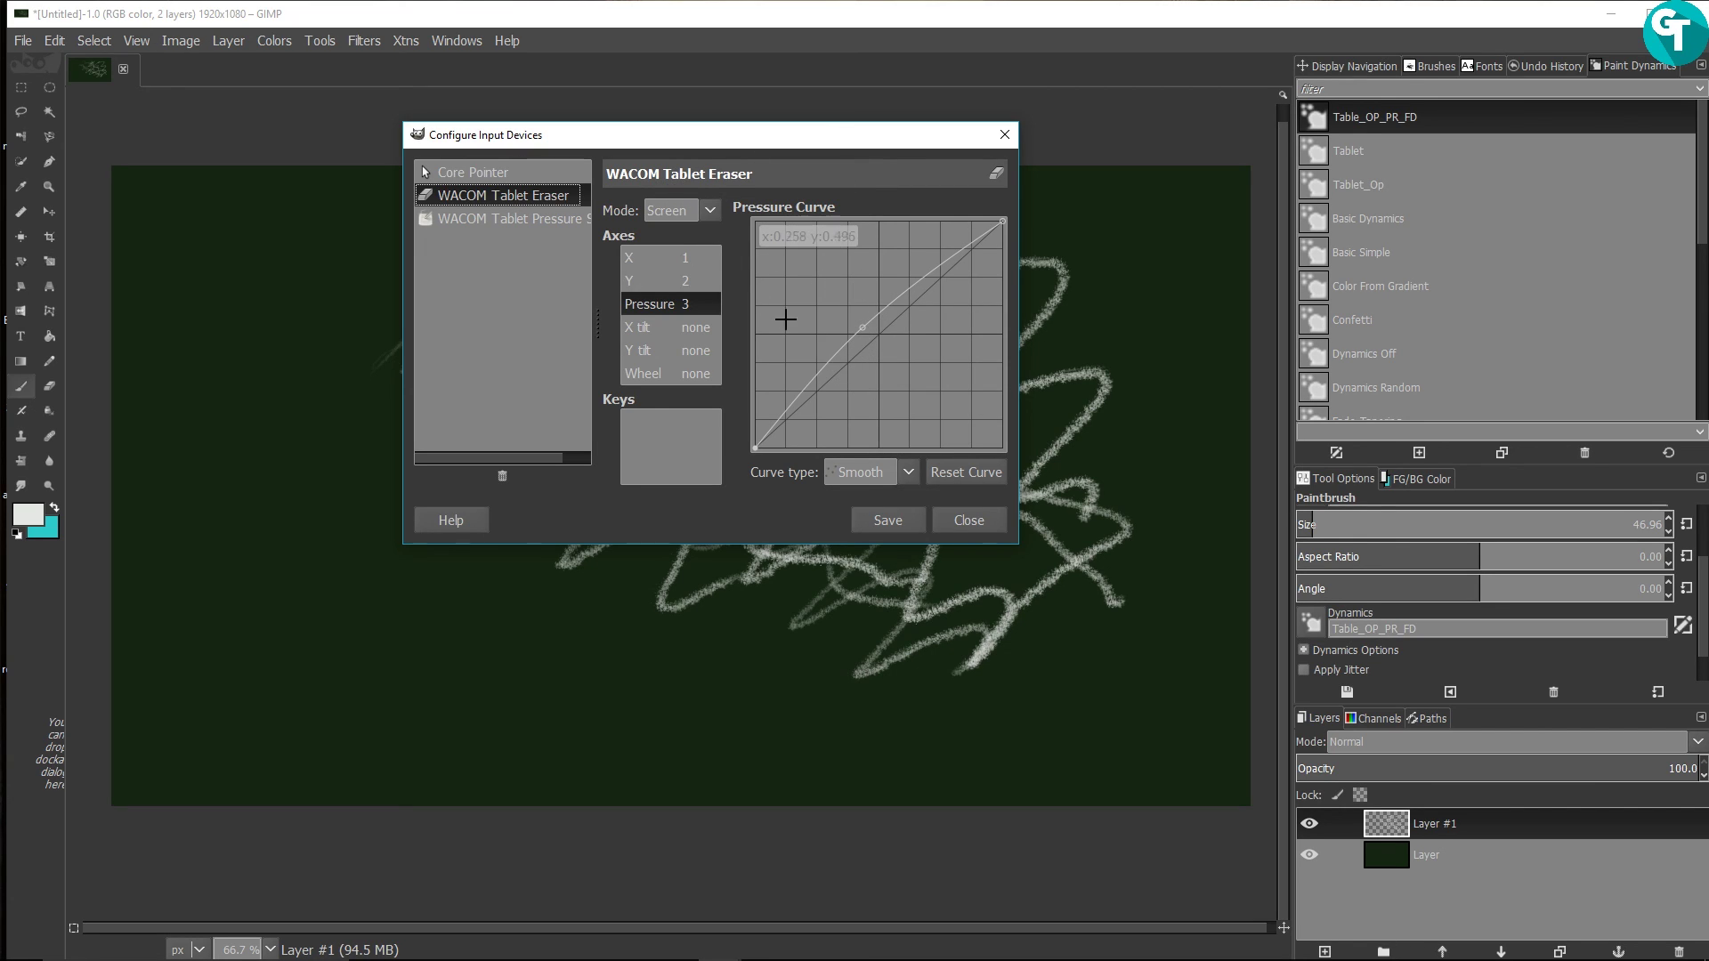
{"action": "left_click", "coordinate": [666, 282]}
{"action": "left_click", "coordinate": [671, 257]}
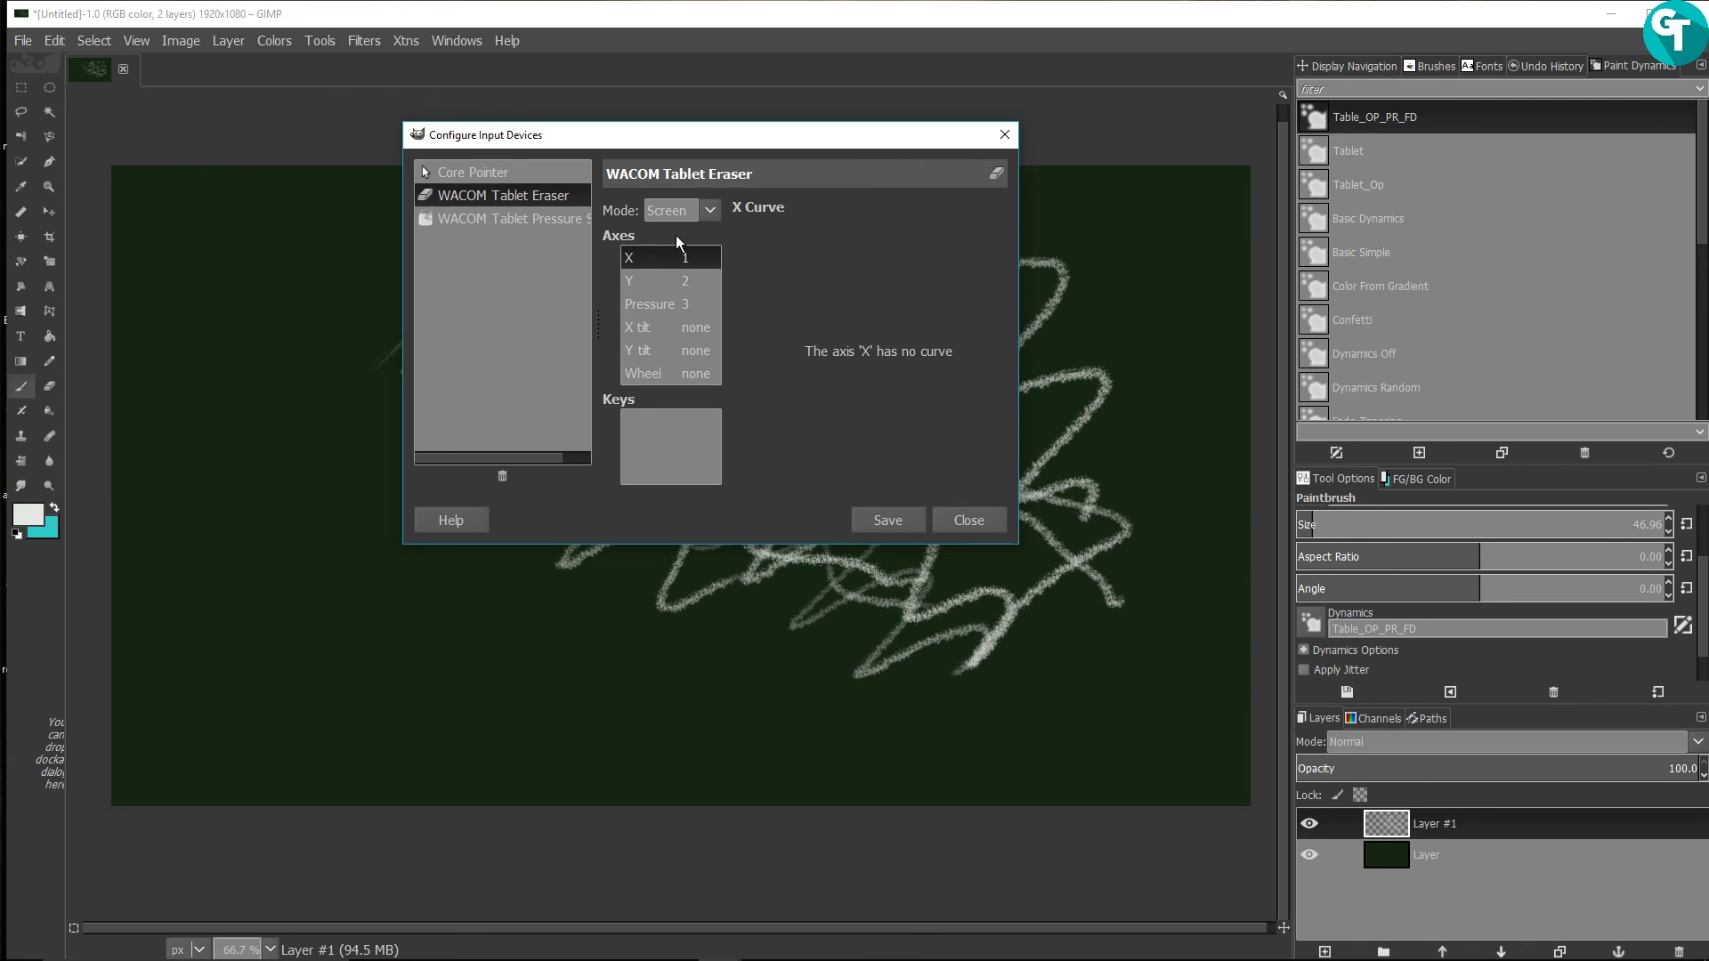
{"action": "left_click", "coordinate": [659, 281]}
{"action": "left_click", "coordinate": [665, 302]}
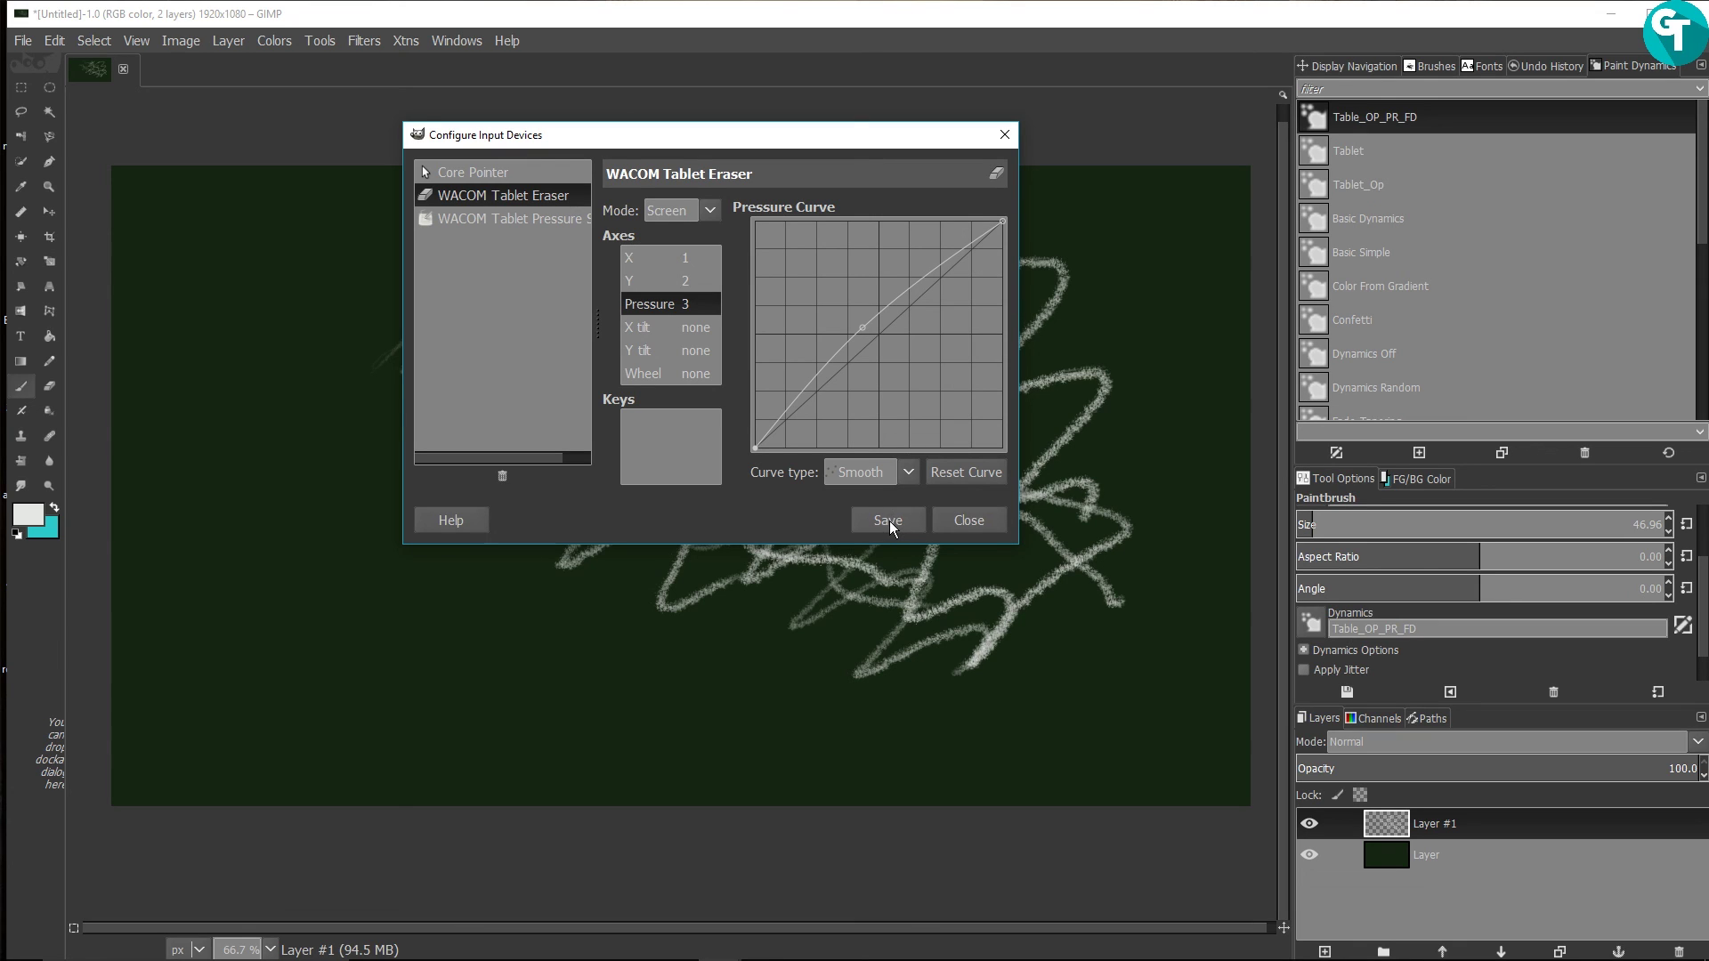
{"action": "left_click", "coordinate": [978, 516]}
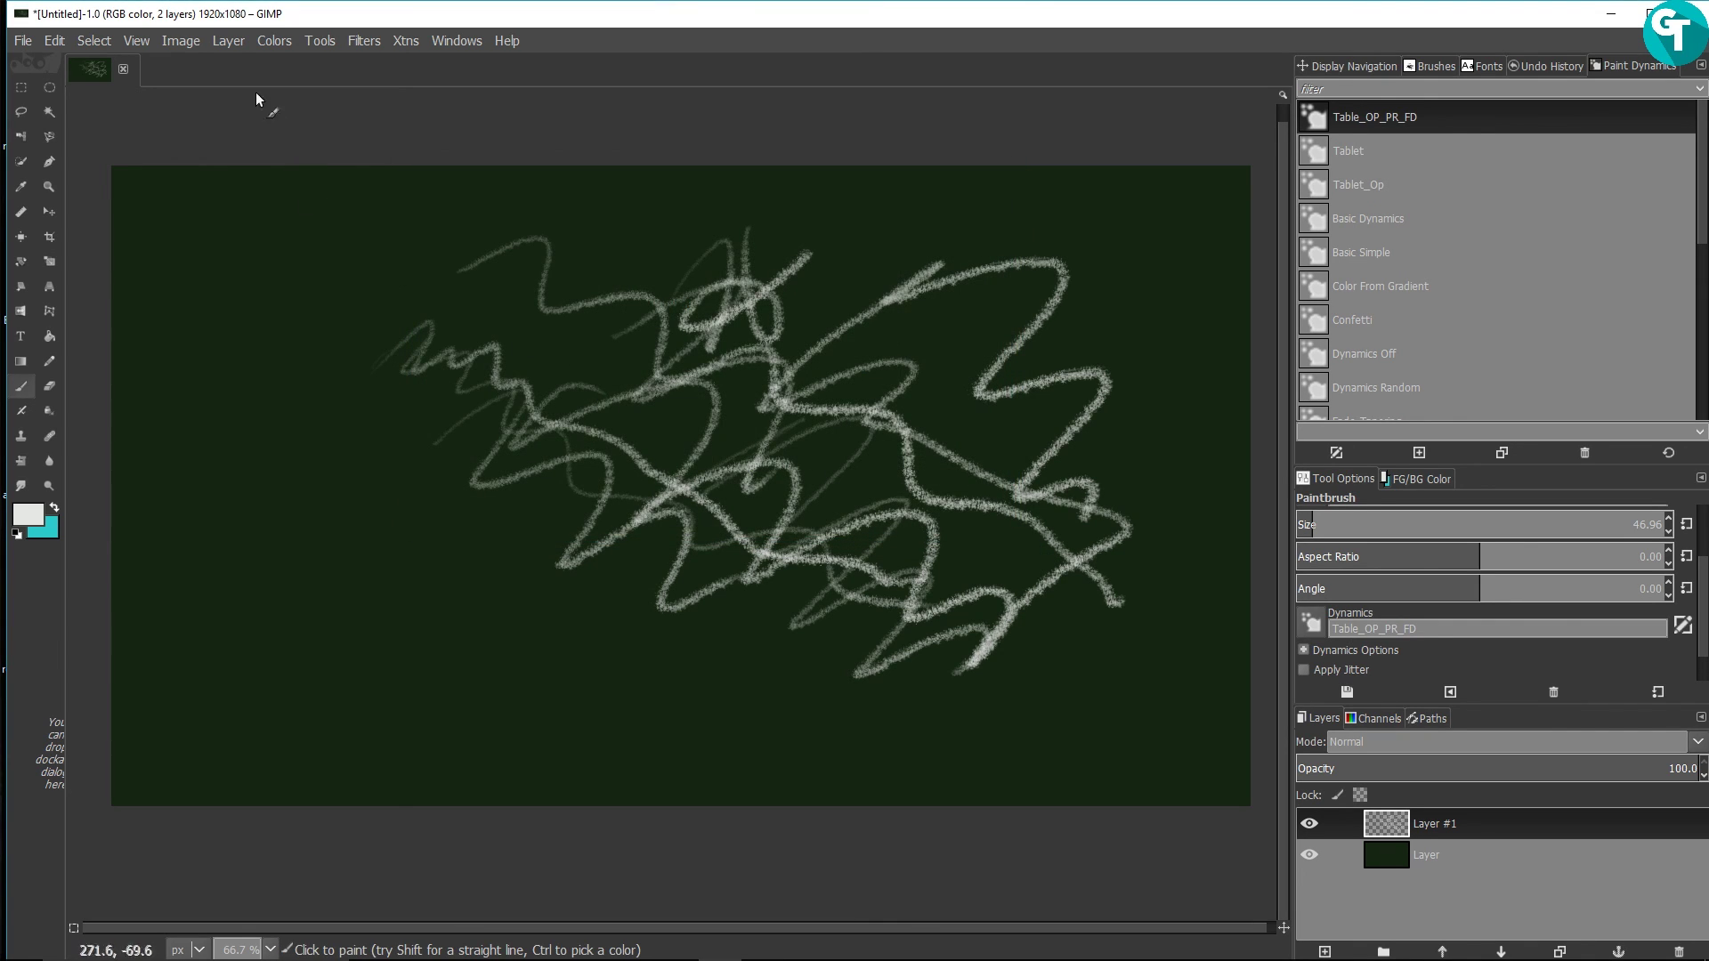
{"action": "left_click", "coordinate": [23, 42]}
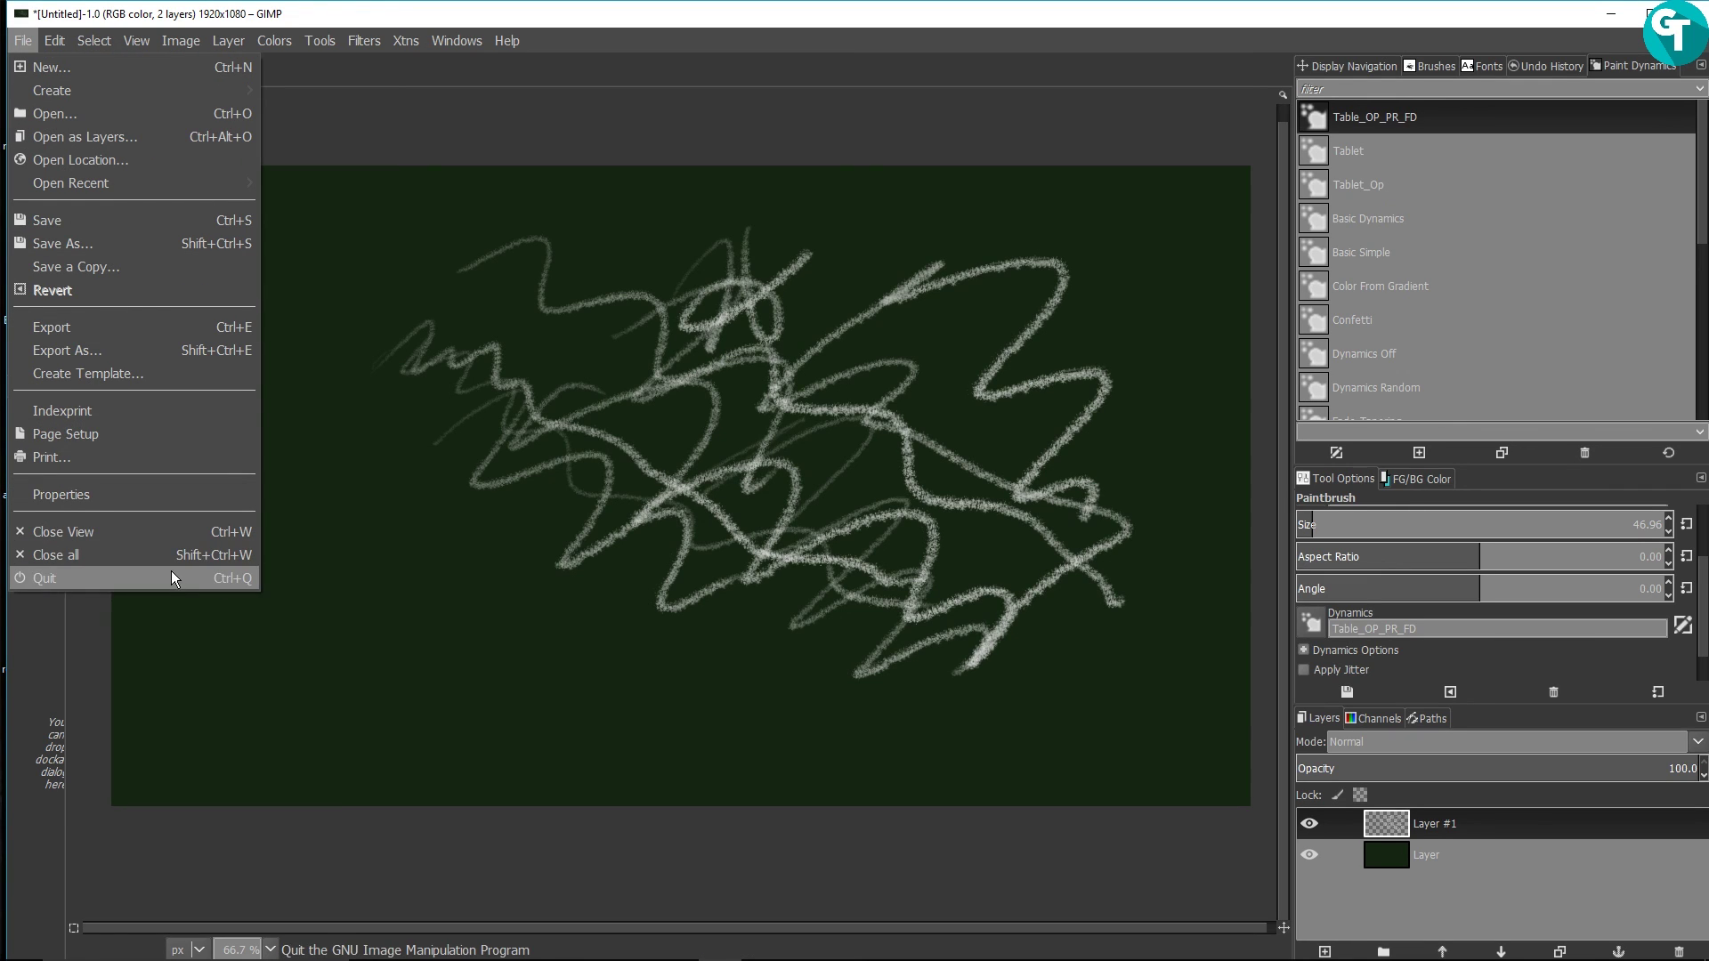
{"action": "mouse_move", "coordinate": [55, 41]}
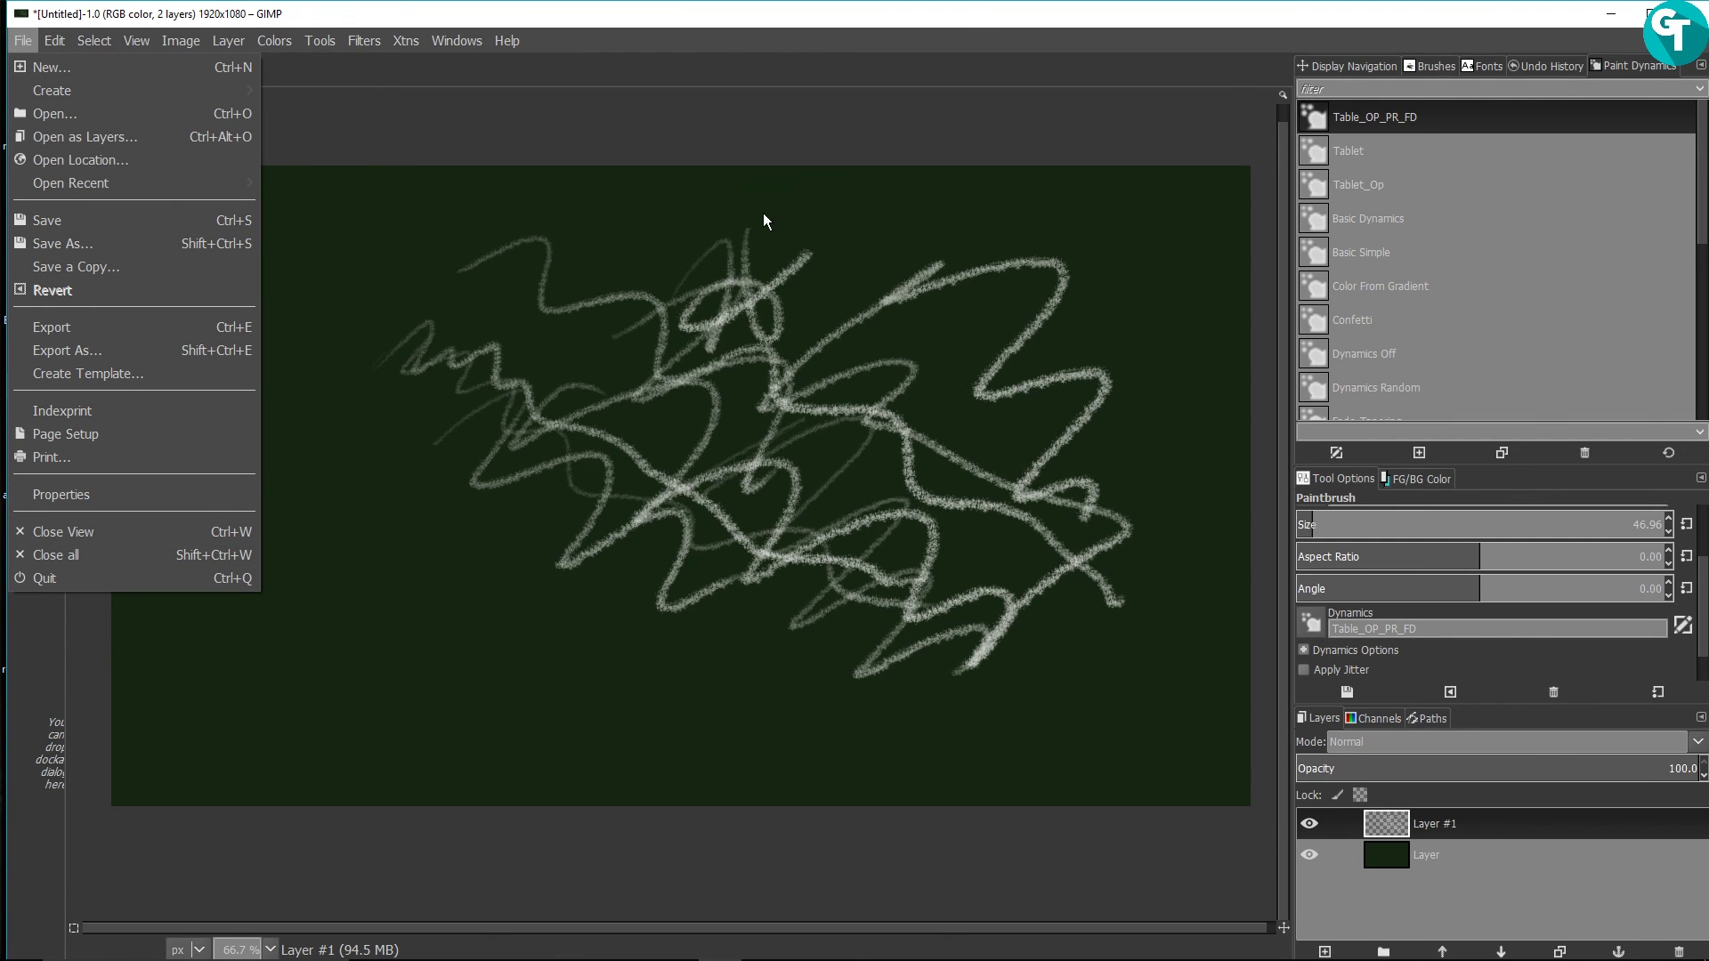
{"action": "left_click", "coordinate": [715, 229]}
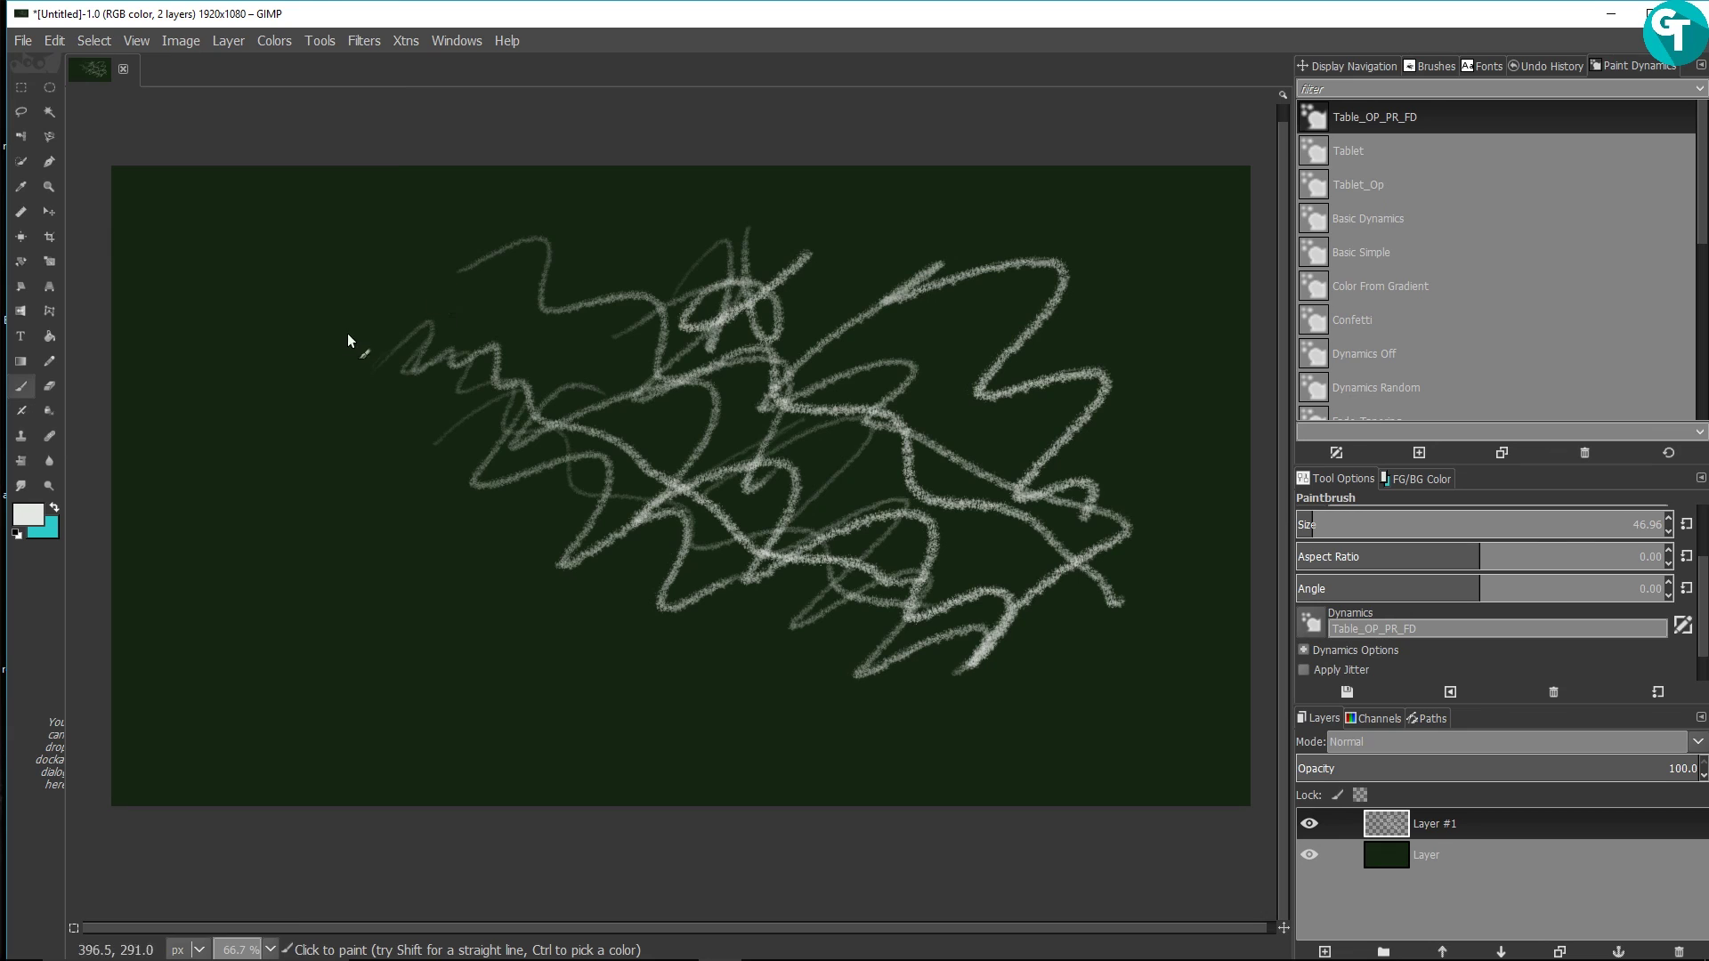
Step: Paint six zigzags with varying pressure on Layer #1, running downward from the canvas's left side and along its upper edge
{"action": "mouse_move", "coordinate": [382, 392]}
{"action": "left_mouse_down"}
{"action": "mouse_move", "coordinate": [531, 552]}
{"action": "mouse_move", "coordinate": [814, 667]}
{"action": "left_mouse_up"}
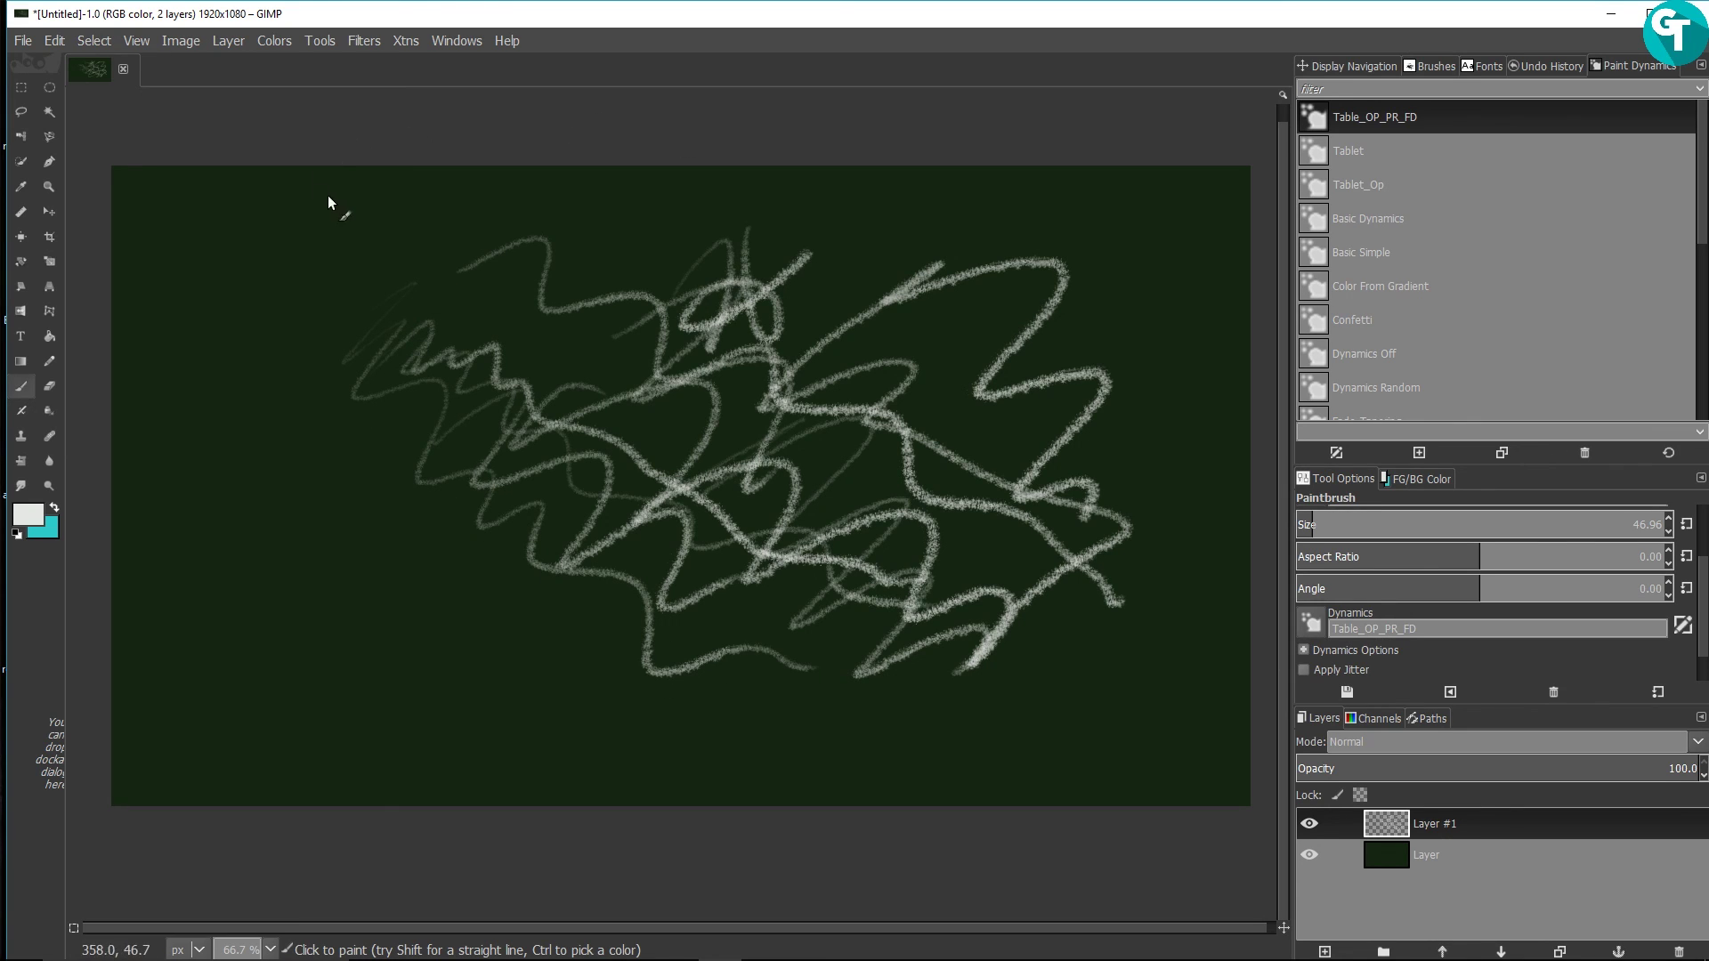
{"action": "left_click_drag", "start_coordinate": [329, 210], "coordinate": [379, 414]}
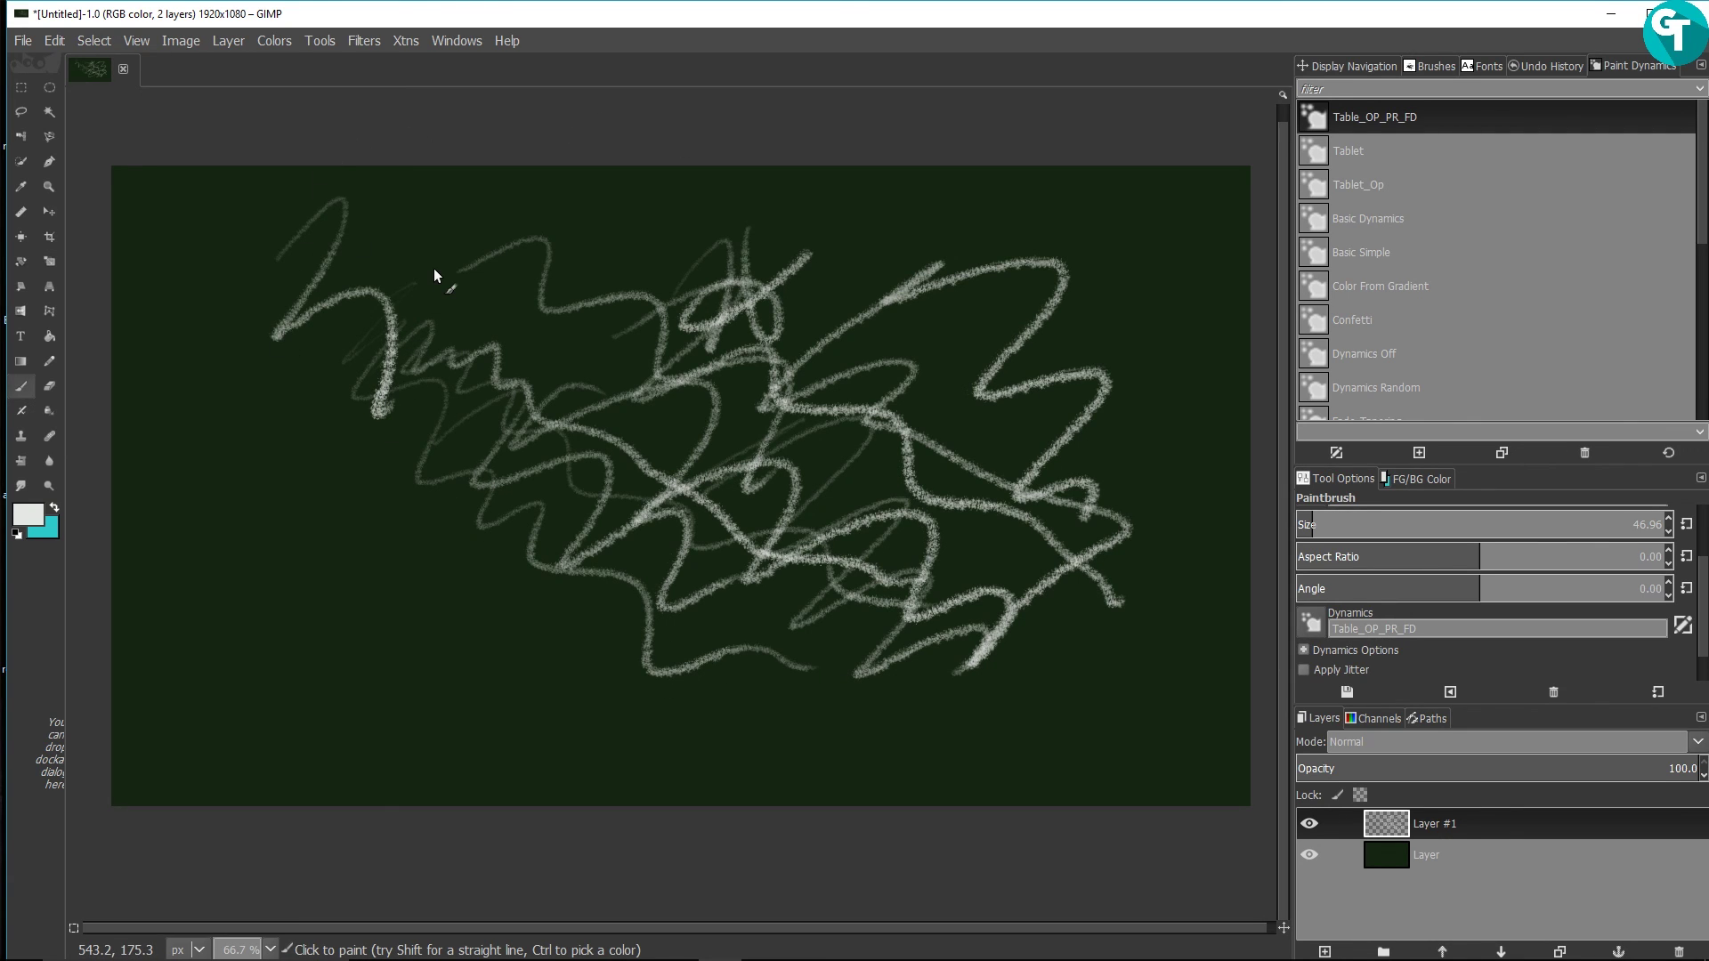
{"action": "mouse_move", "coordinate": [719, 180]}
{"action": "left_mouse_down"}
{"action": "mouse_move", "coordinate": [664, 221]}
{"action": "mouse_move", "coordinate": [659, 356]}
{"action": "mouse_move", "coordinate": [712, 419]}
{"action": "left_mouse_up"}
{"action": "mouse_move", "coordinate": [895, 218]}
{"action": "left_mouse_down"}
{"action": "mouse_move", "coordinate": [1009, 523]}
{"action": "mouse_move", "coordinate": [1040, 506]}
{"action": "left_mouse_up"}
{"action": "mouse_move", "coordinate": [1083, 196]}
{"action": "left_mouse_down"}
{"action": "mouse_move", "coordinate": [1050, 223]}
{"action": "mouse_move", "coordinate": [1133, 272]}
{"action": "mouse_move", "coordinate": [1136, 427]}
{"action": "mouse_move", "coordinate": [1164, 519]}
{"action": "left_mouse_up"}
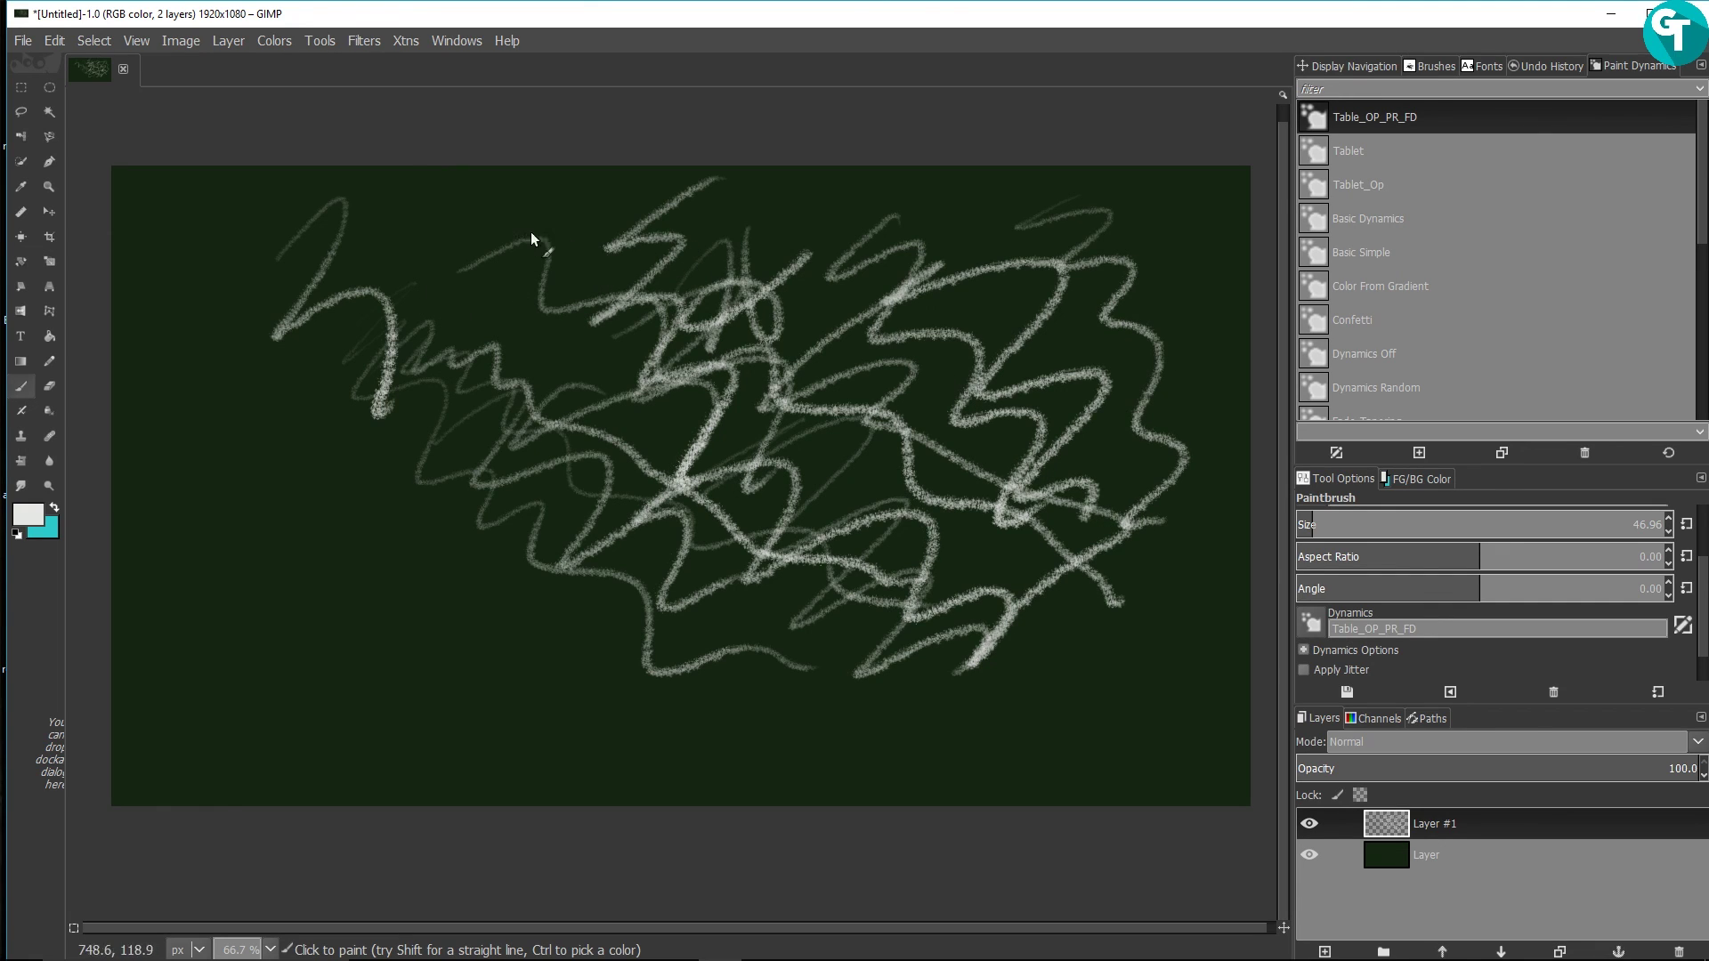
{"action": "mouse_move", "coordinate": [508, 215]}
{"action": "left_mouse_down"}
{"action": "mouse_move", "coordinate": [547, 355]}
{"action": "mouse_move", "coordinate": [771, 556]}
{"action": "mouse_move", "coordinate": [801, 624]}
{"action": "left_mouse_up"}
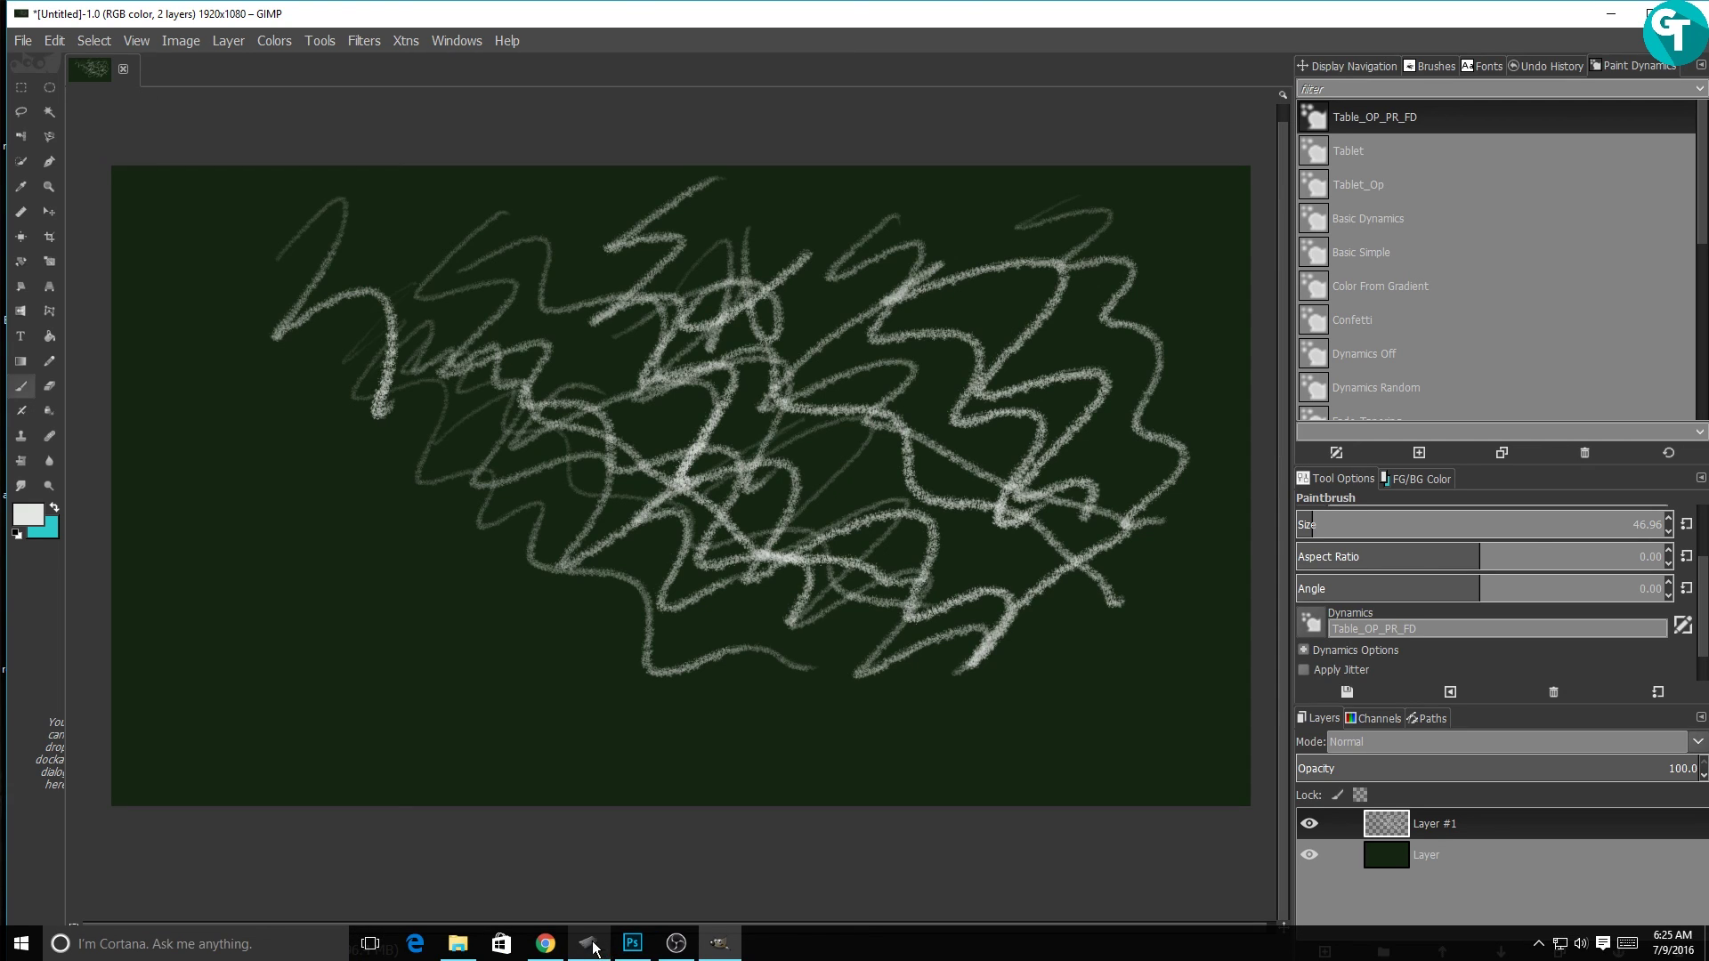
Step: Switch to Wacom Tablet Properties to view the gimp-2.8 tablet settings, and minimize the window again
{"action": "left_click", "coordinate": [588, 951]}
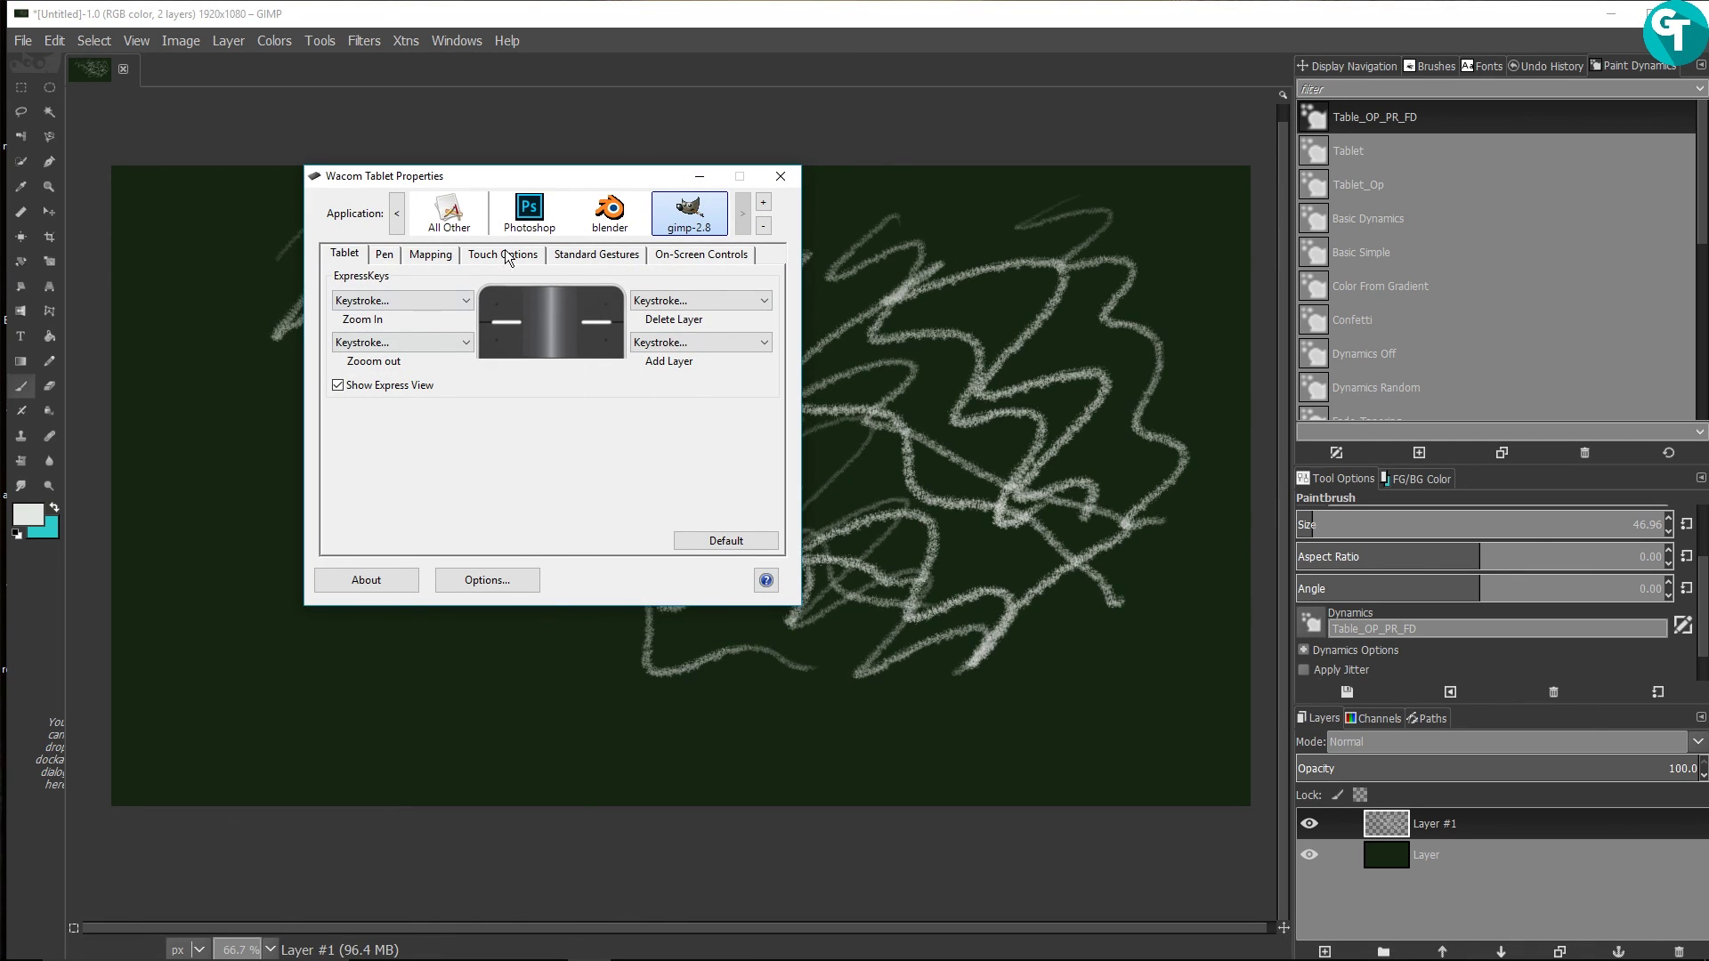
{"action": "left_click", "coordinate": [700, 175]}
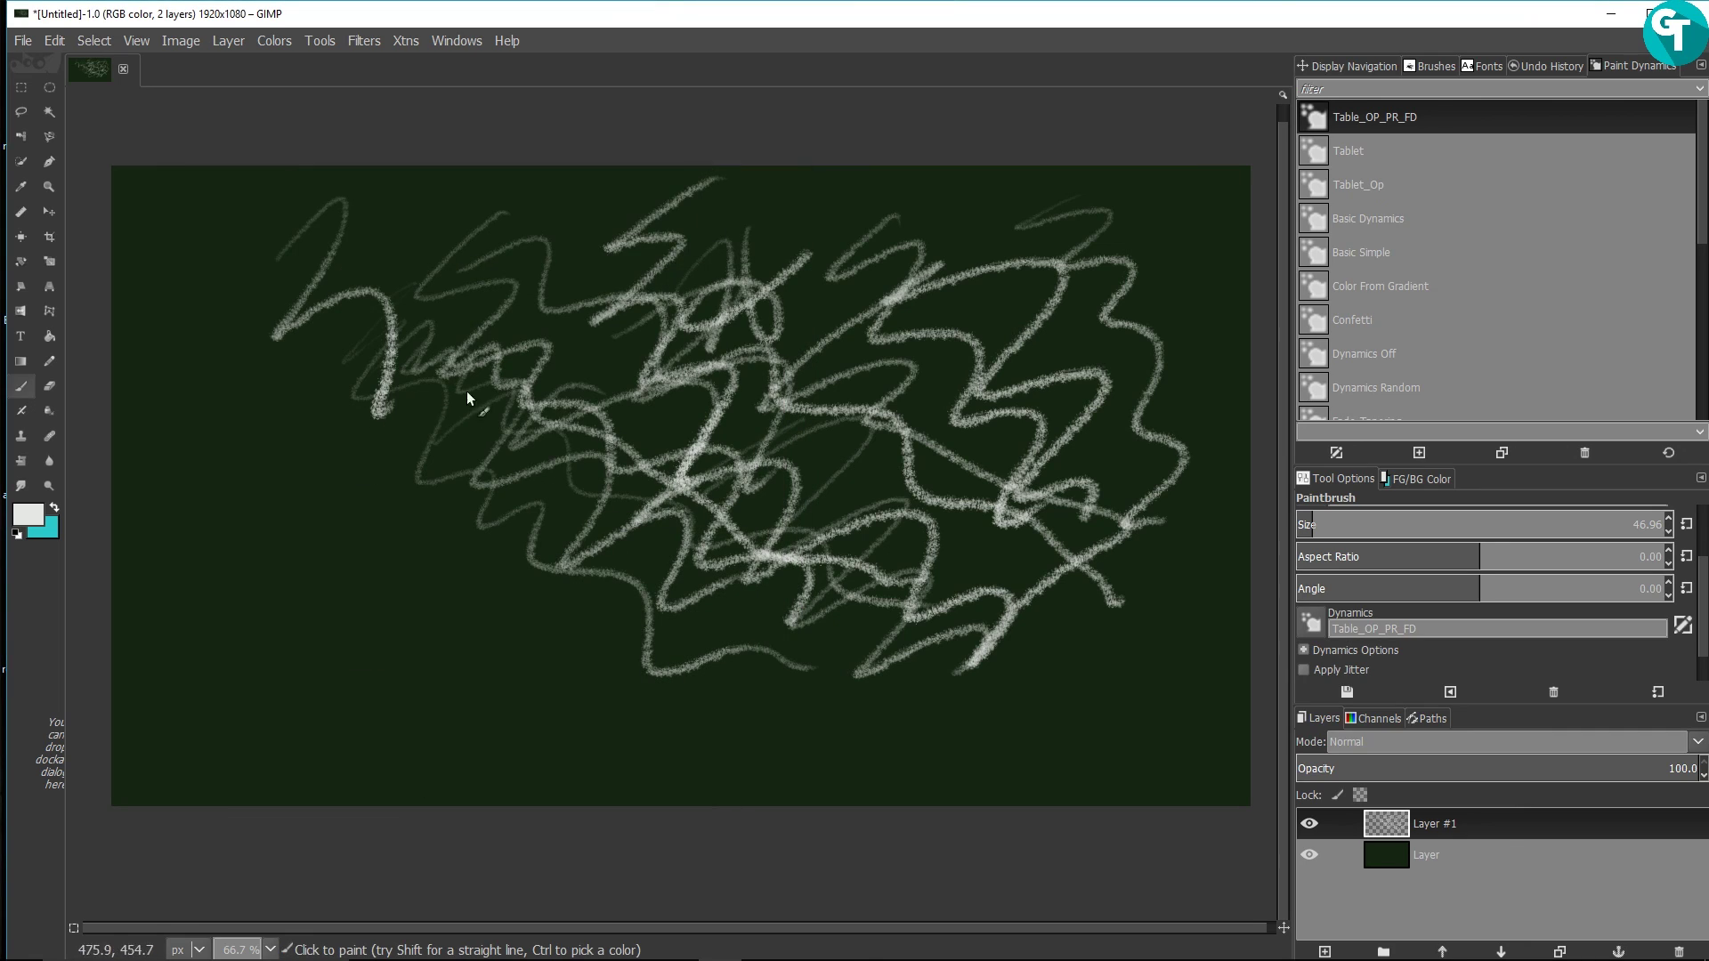
Step: Paint four more long zigzags on Layer #1 with varying pressure, diagonally down across the canvas and along its lower part
{"action": "mouse_move", "coordinate": [310, 500]}
{"action": "left_mouse_down"}
{"action": "mouse_move", "coordinate": [327, 554]}
{"action": "mouse_move", "coordinate": [544, 645]}
{"action": "mouse_move", "coordinate": [683, 729]}
{"action": "mouse_move", "coordinate": [952, 753]}
{"action": "mouse_move", "coordinate": [1170, 737]}
{"action": "left_mouse_up"}
{"action": "mouse_move", "coordinate": [339, 209]}
{"action": "left_mouse_down"}
{"action": "mouse_move", "coordinate": [309, 277]}
{"action": "mouse_move", "coordinate": [501, 294]}
{"action": "mouse_move", "coordinate": [620, 591]}
{"action": "mouse_move", "coordinate": [915, 465]}
{"action": "left_mouse_up"}
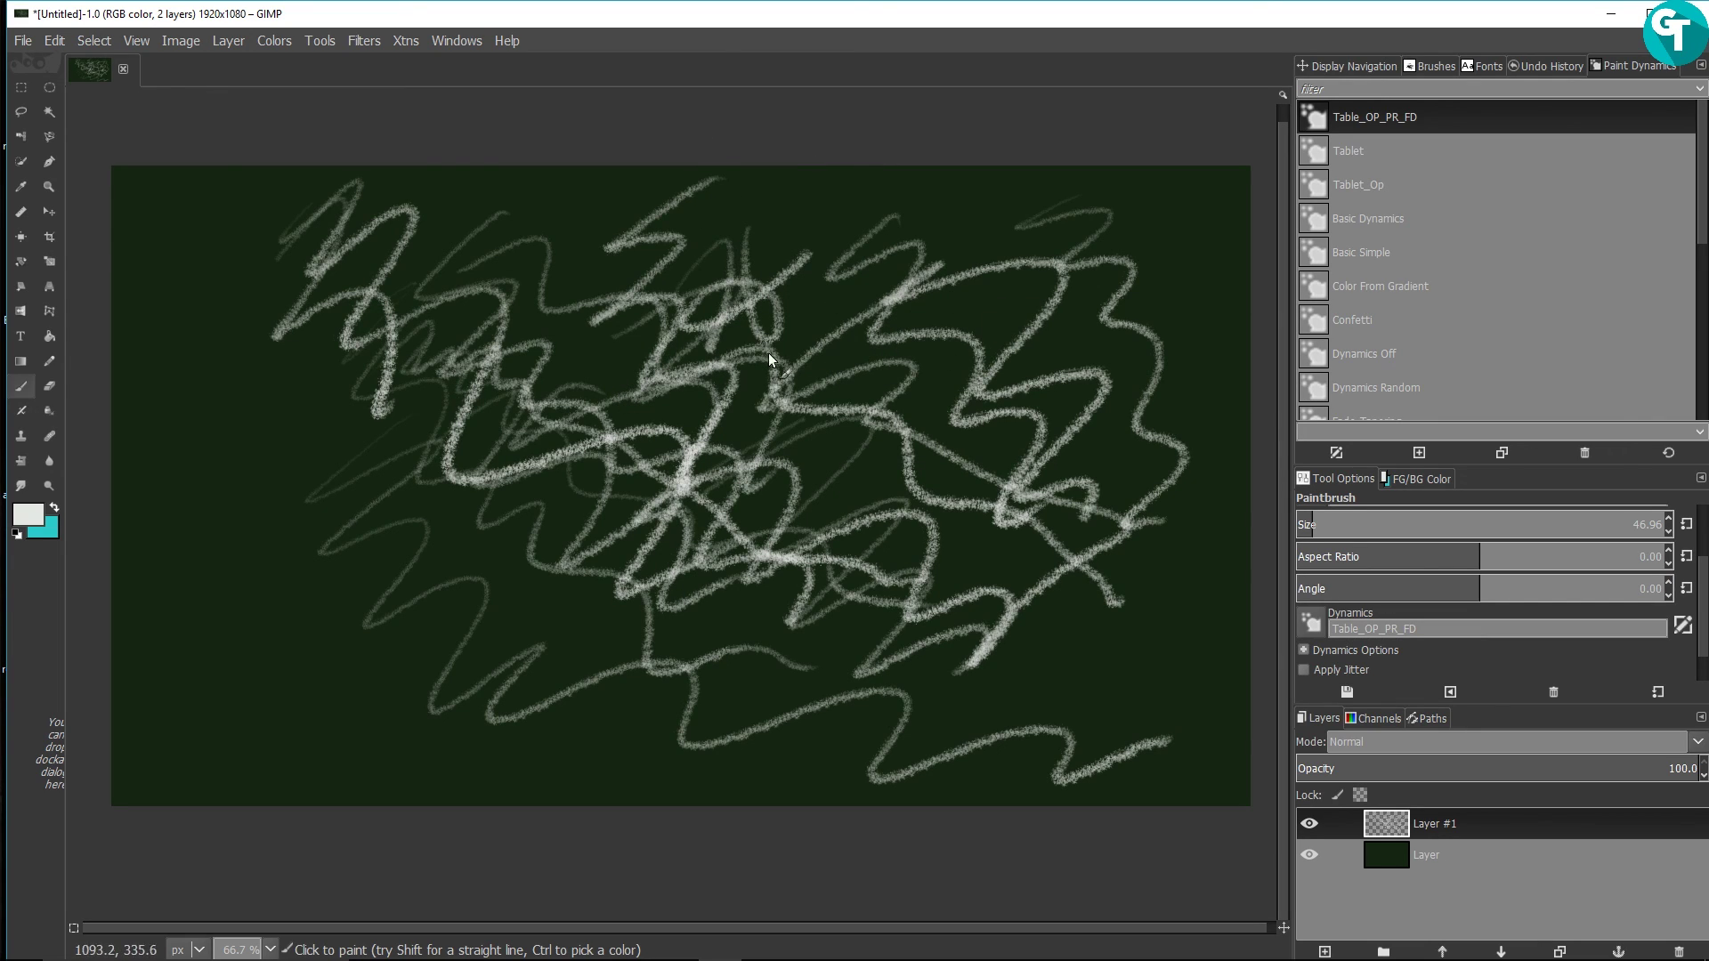
{"action": "mouse_move", "coordinate": [704, 385]}
{"action": "left_mouse_down"}
{"action": "mouse_move", "coordinate": [896, 439]}
{"action": "mouse_move", "coordinate": [1091, 591]}
{"action": "mouse_move", "coordinate": [1123, 661]}
{"action": "left_mouse_up"}
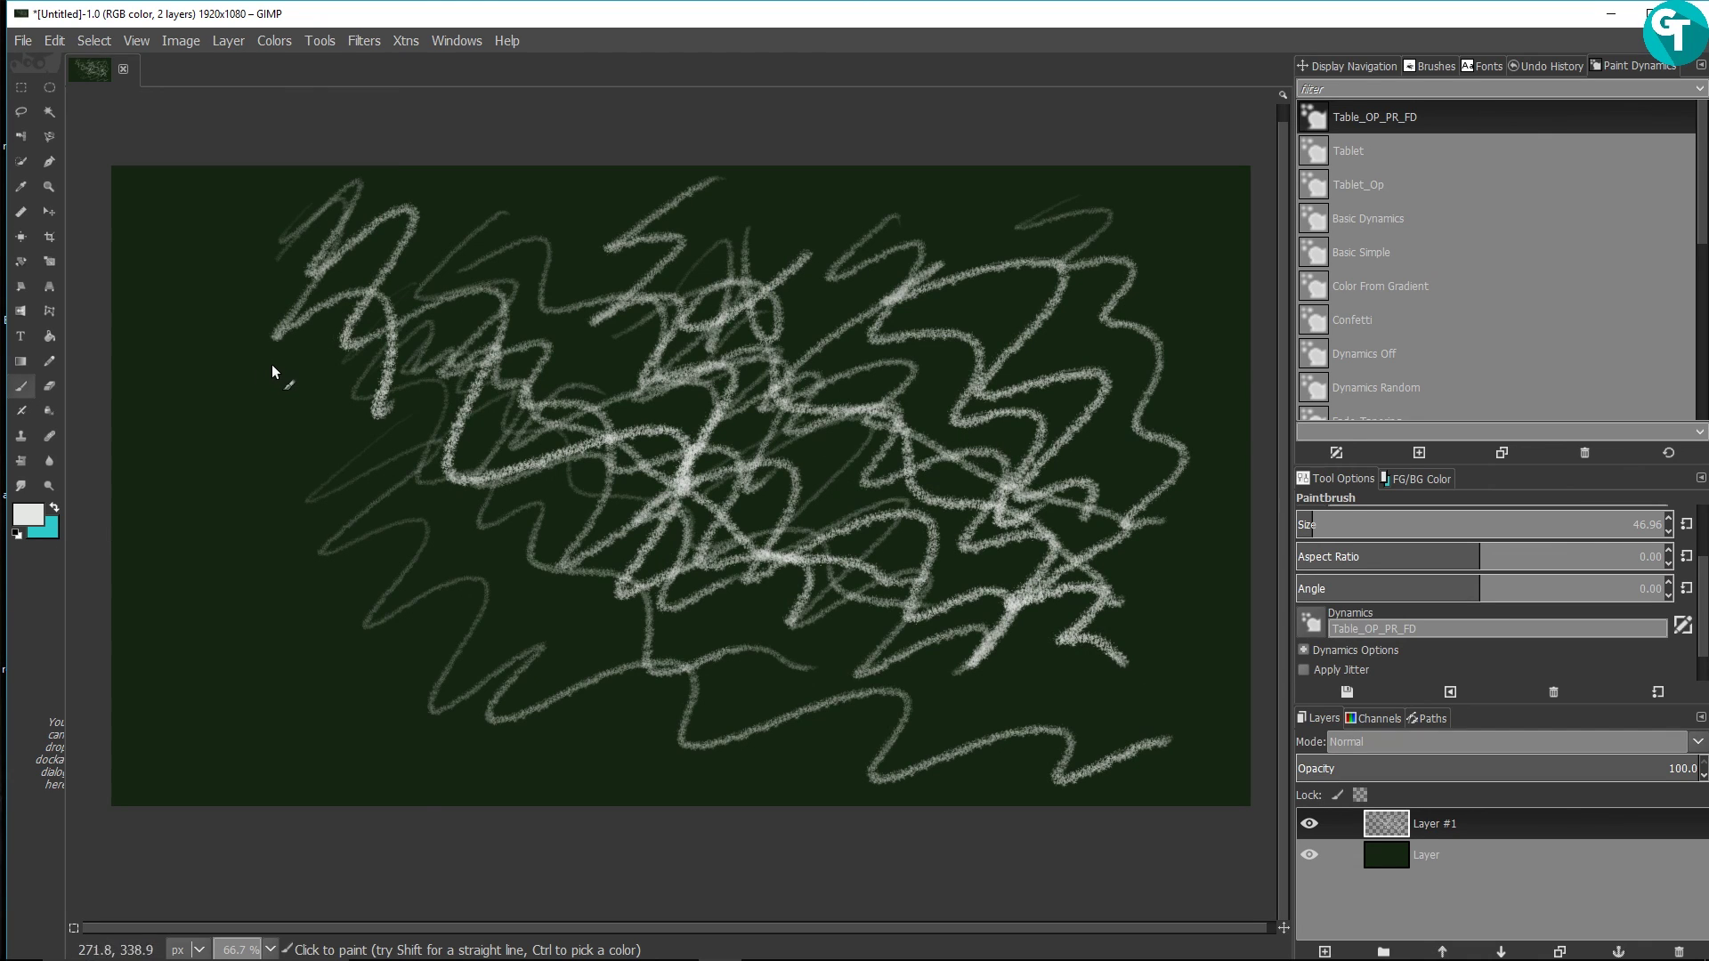
{"action": "mouse_move", "coordinate": [273, 363]}
{"action": "left_mouse_down"}
{"action": "mouse_move", "coordinate": [324, 424]}
{"action": "mouse_move", "coordinate": [313, 589]}
{"action": "mouse_move", "coordinate": [529, 630]}
{"action": "mouse_move", "coordinate": [657, 699]}
{"action": "mouse_move", "coordinate": [848, 718]}
{"action": "mouse_move", "coordinate": [988, 706]}
{"action": "left_mouse_up"}
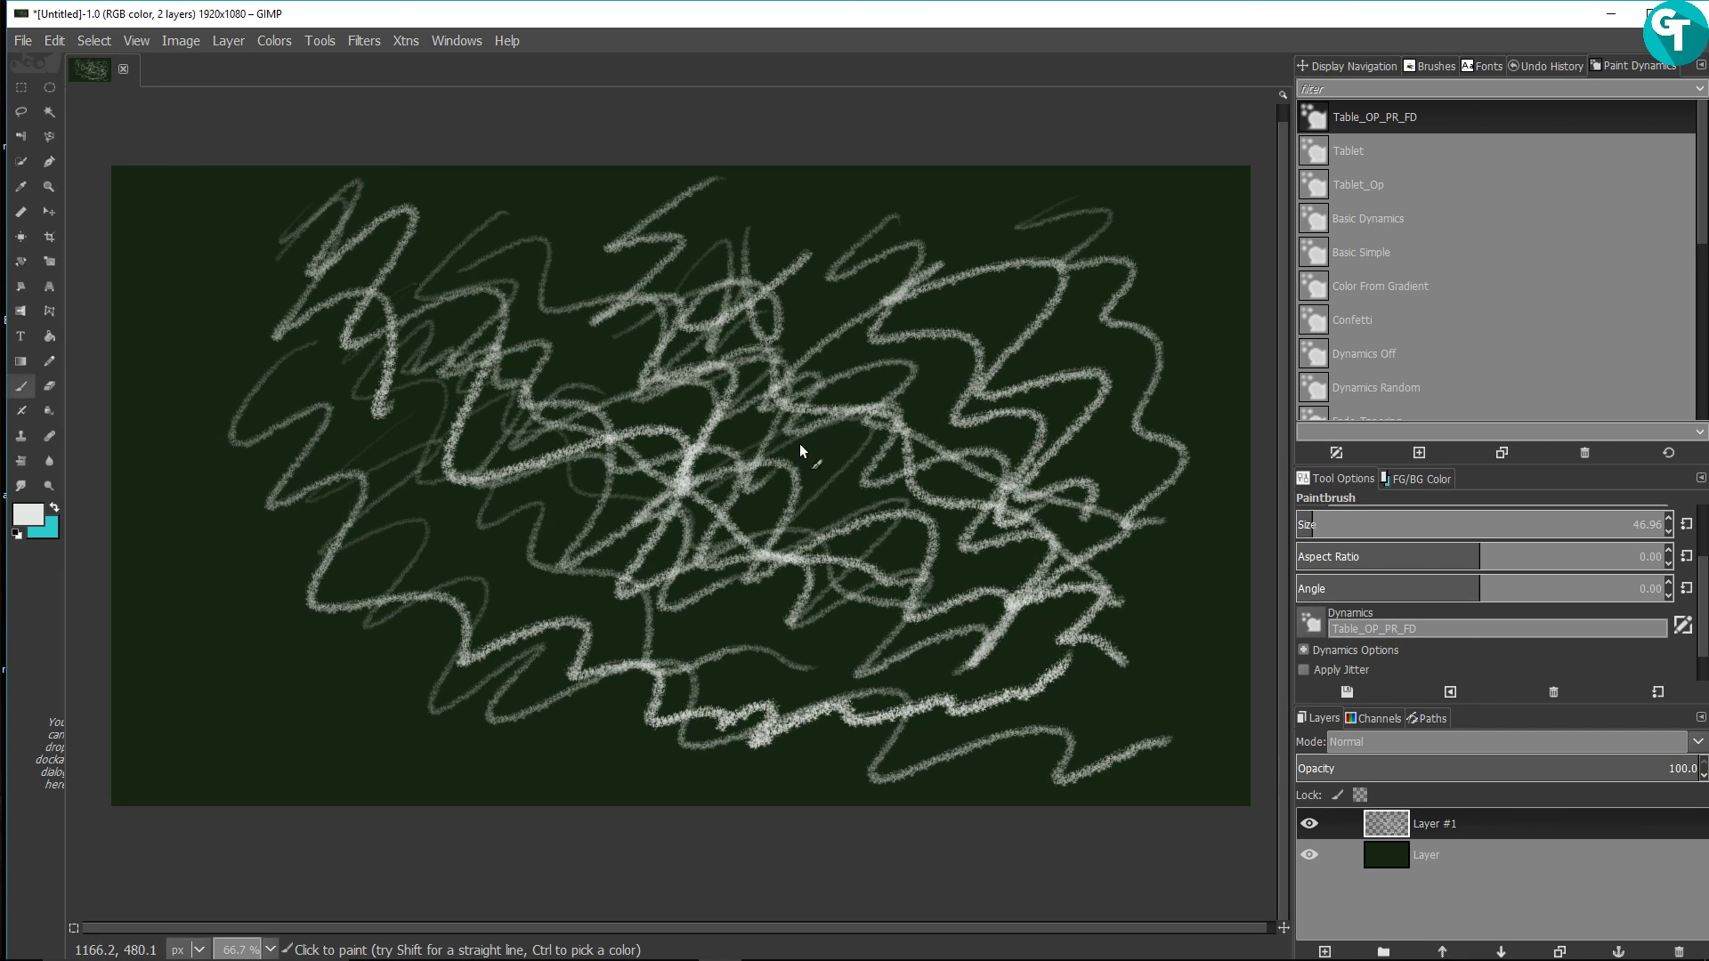